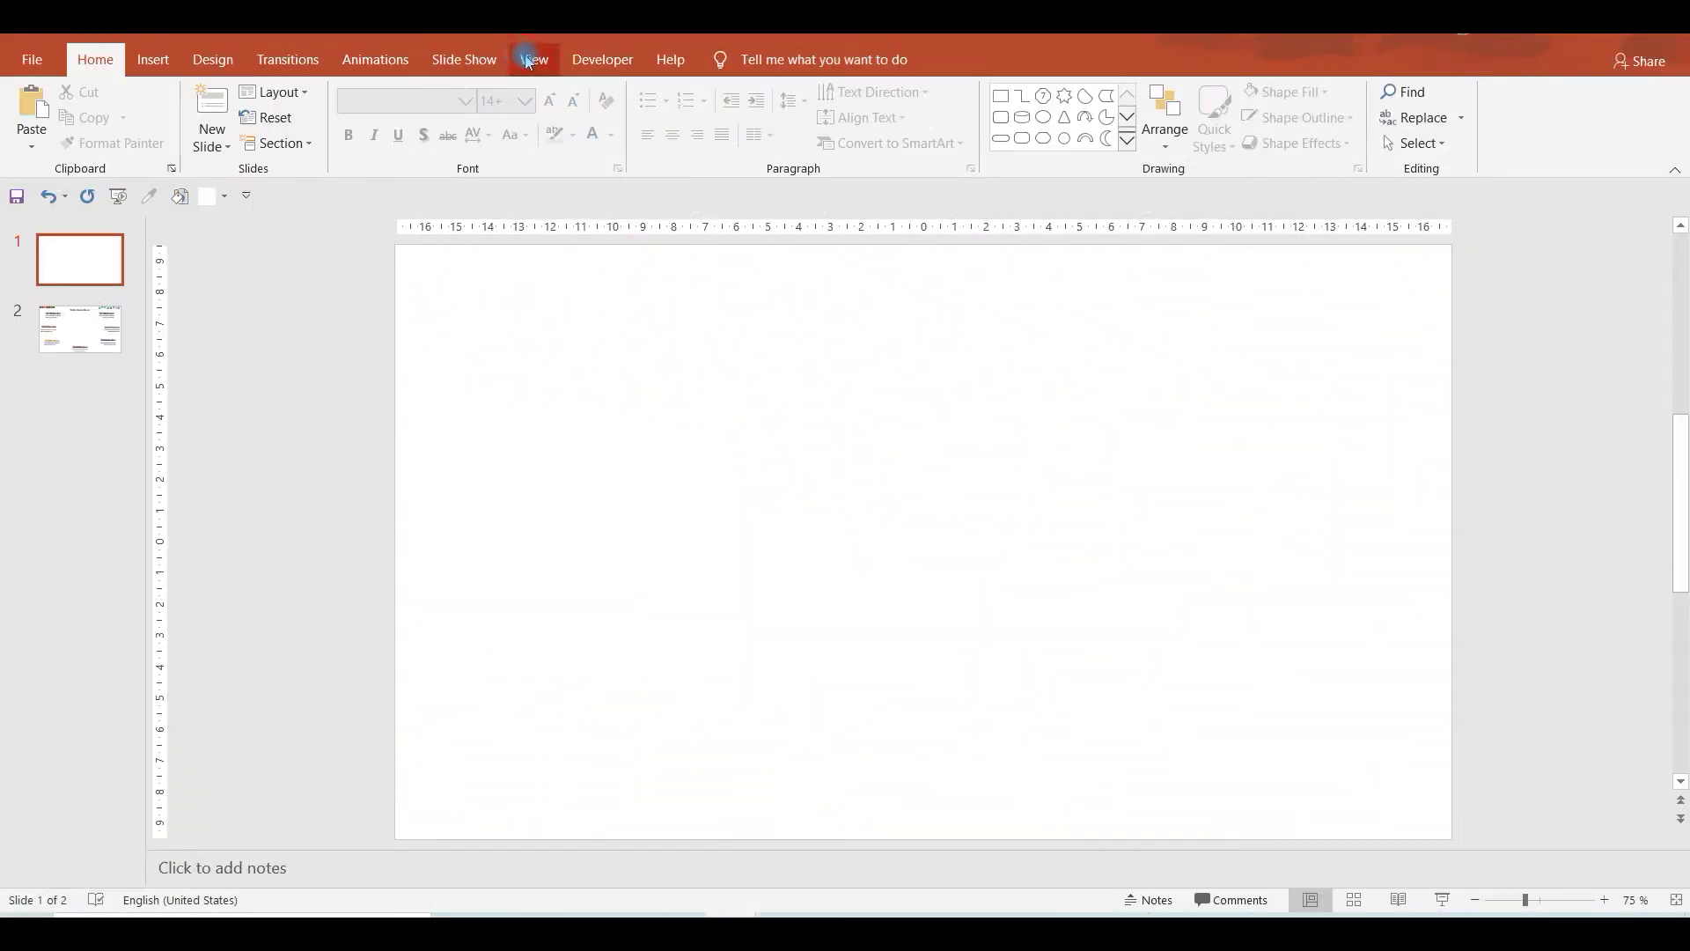
Turn on the slide guides to mark the blank slide's horizontal and vertical centre lines.
left_click(532, 60)
left_click(464, 143)
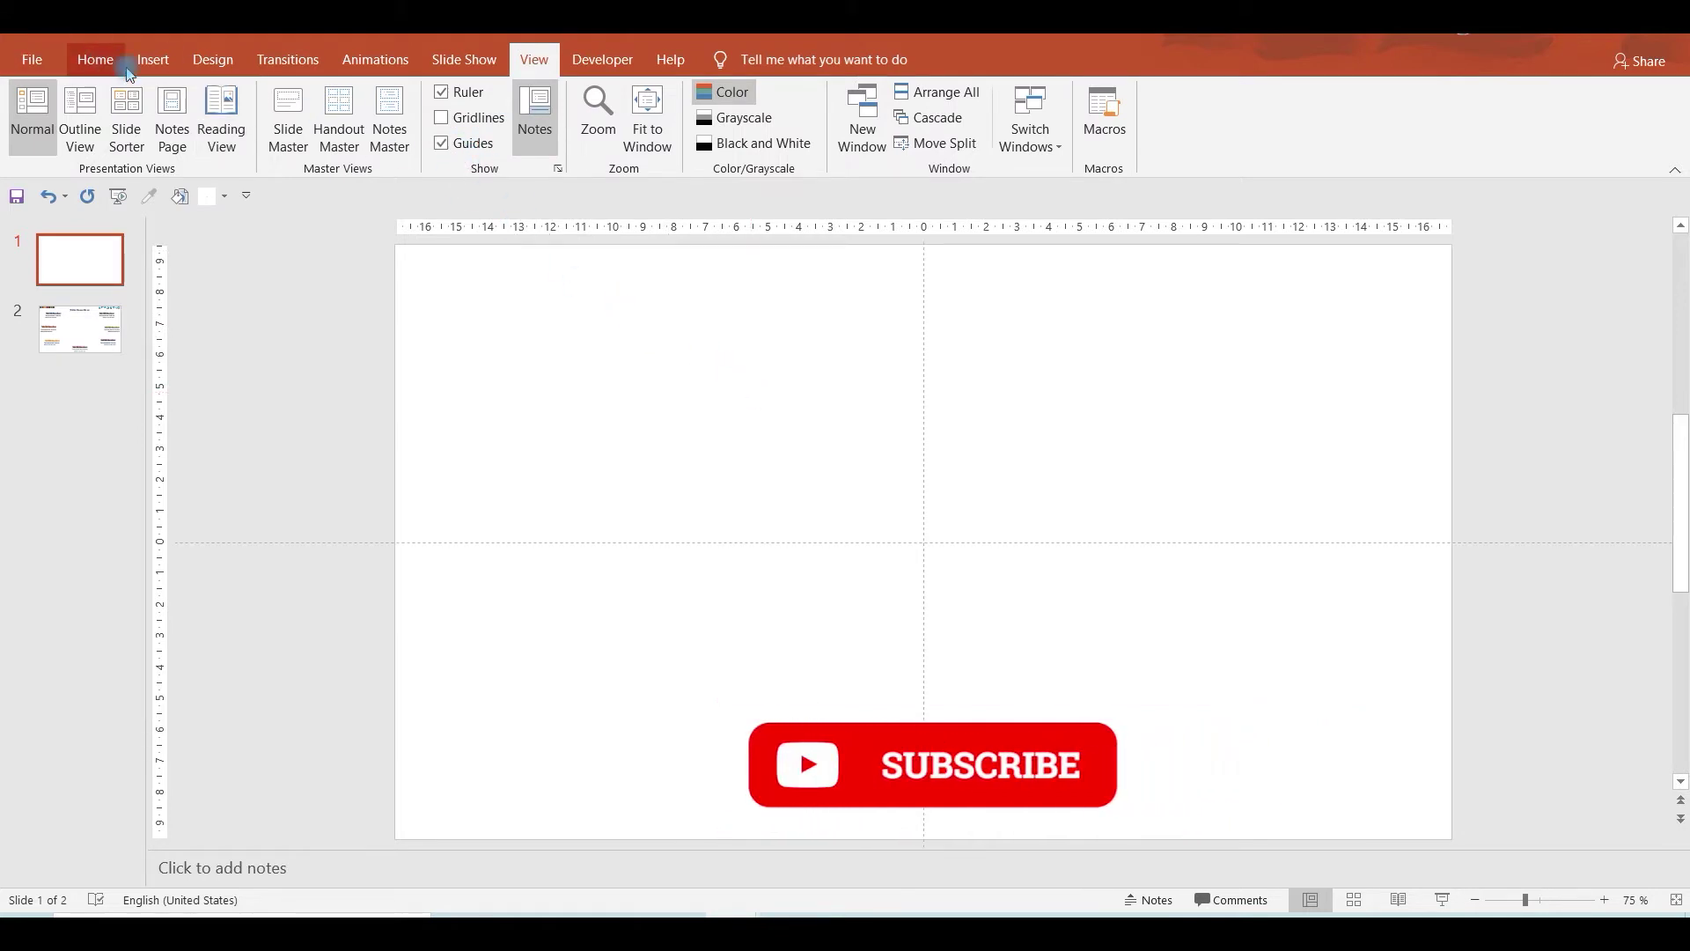
left_click(153, 60)
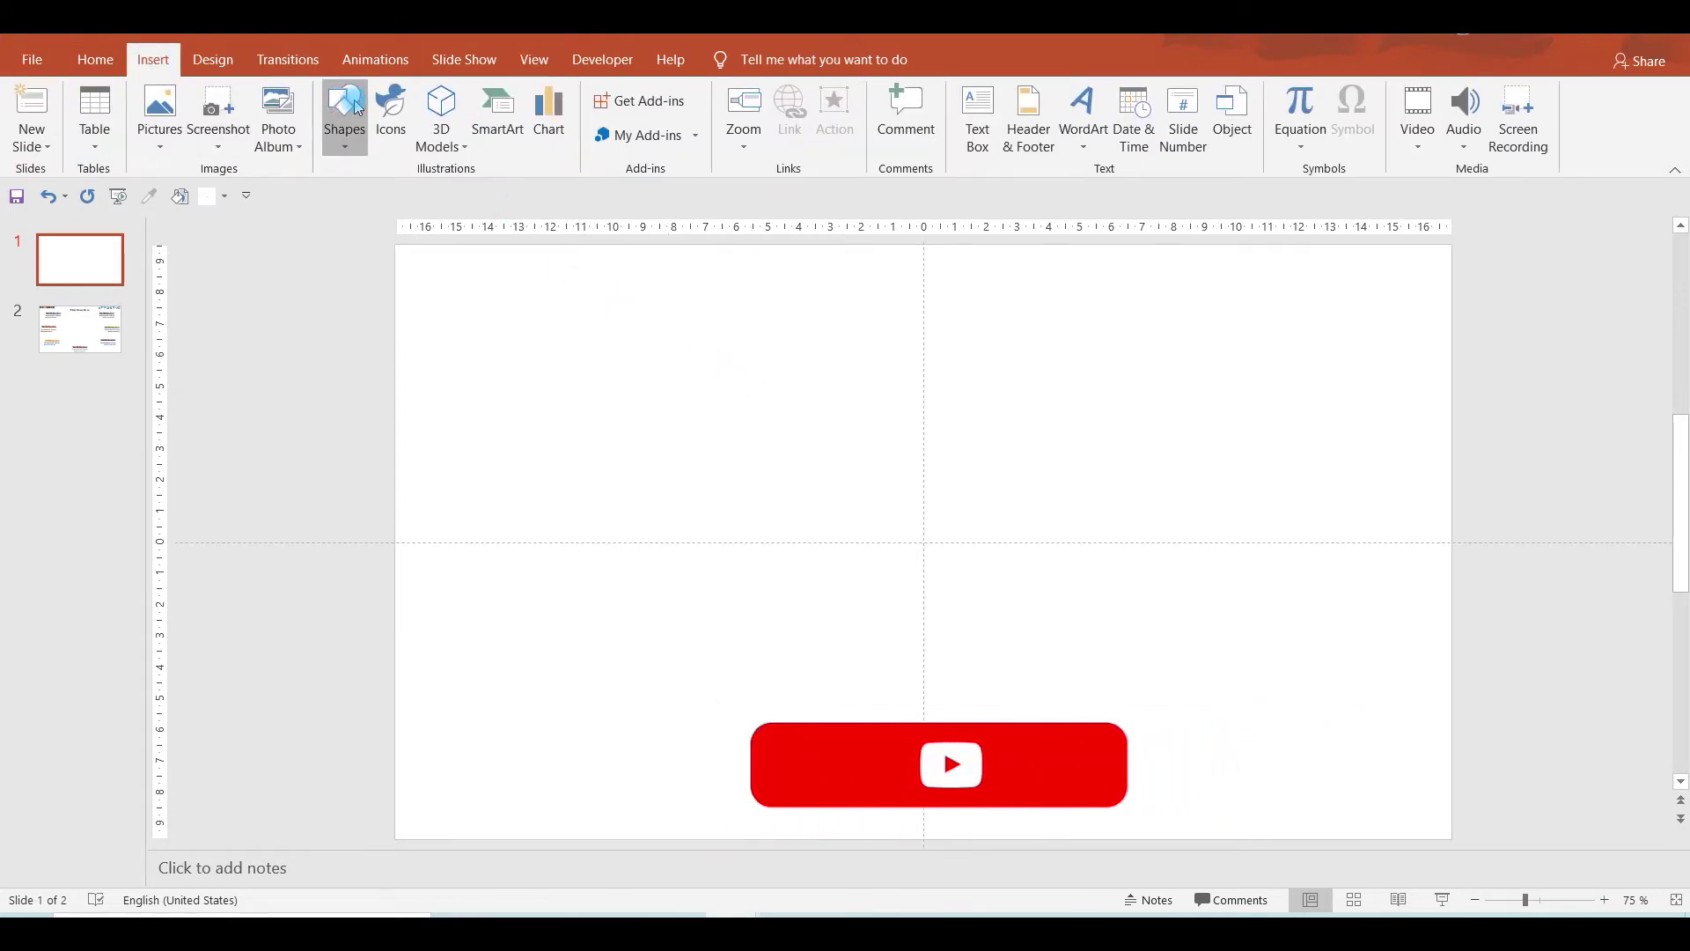
Draw a large 16.91 cm blue heptagon centred on the slide.
left_click(361, 119)
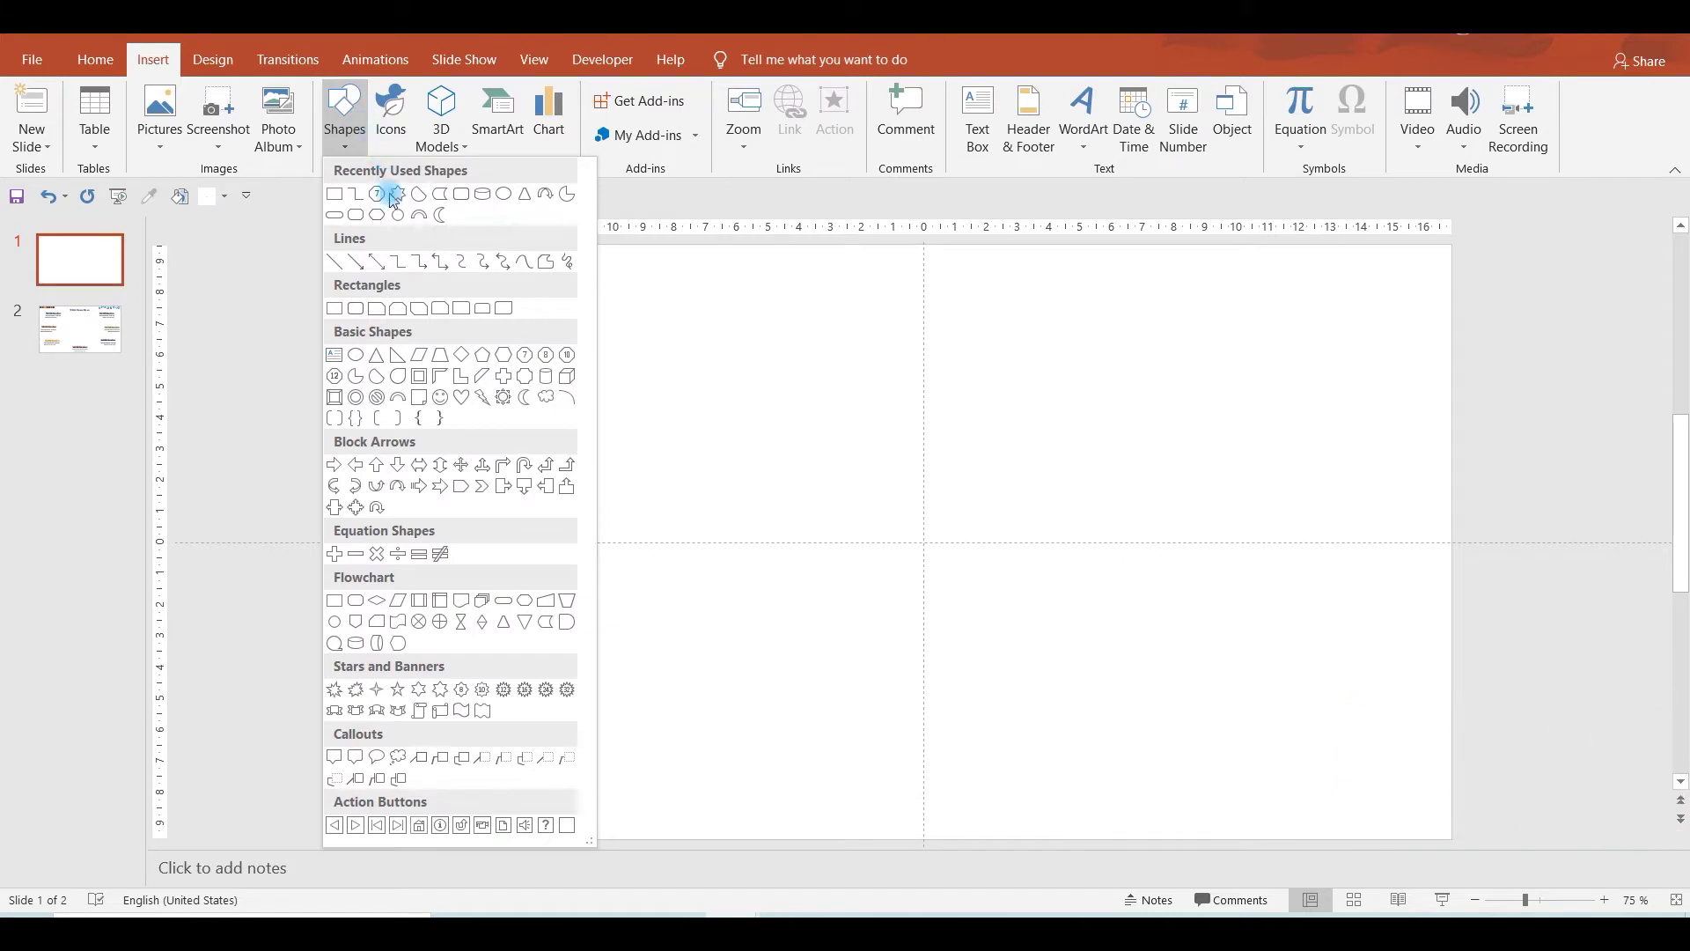
left_click(523, 356)
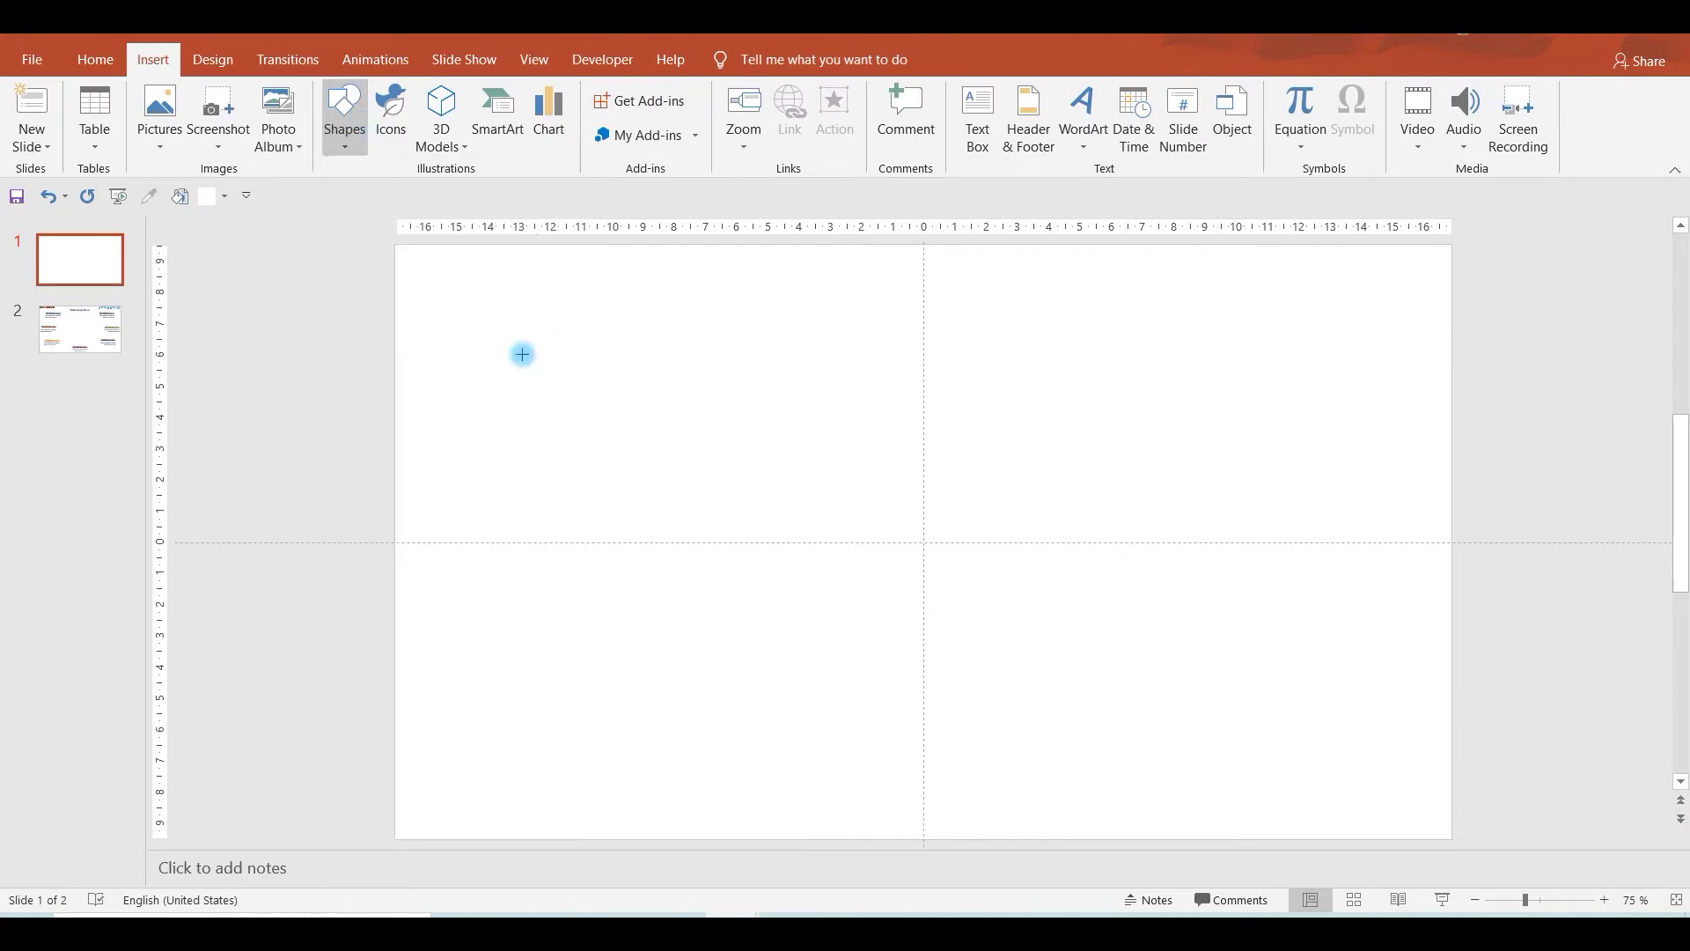
left_click_drag(674, 298, 1202, 710)
mouse_move(1075, 616)
left_mouse_down()
mouse_move(1049, 596)
mouse_move(1094, 577)
left_mouse_up()
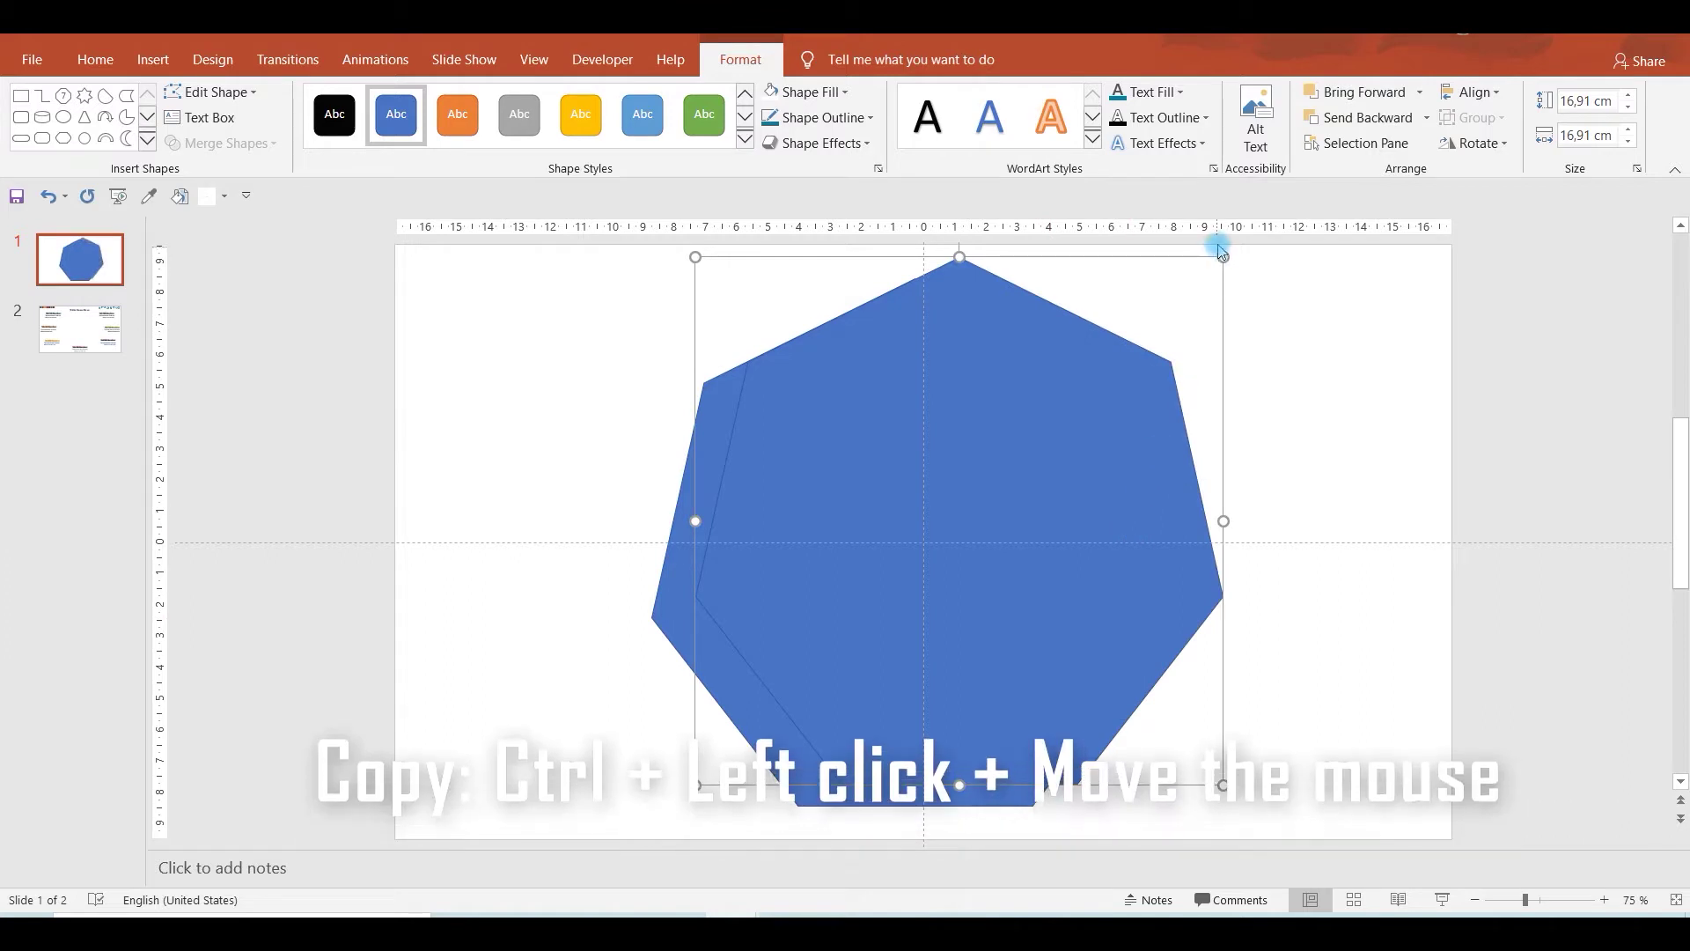
key("ctrl+z")
Draw two smaller heptagons, 10.47 cm and 7.03 cm, nested inside the large one.
left_click_drag(1022, 479, 921, 611)
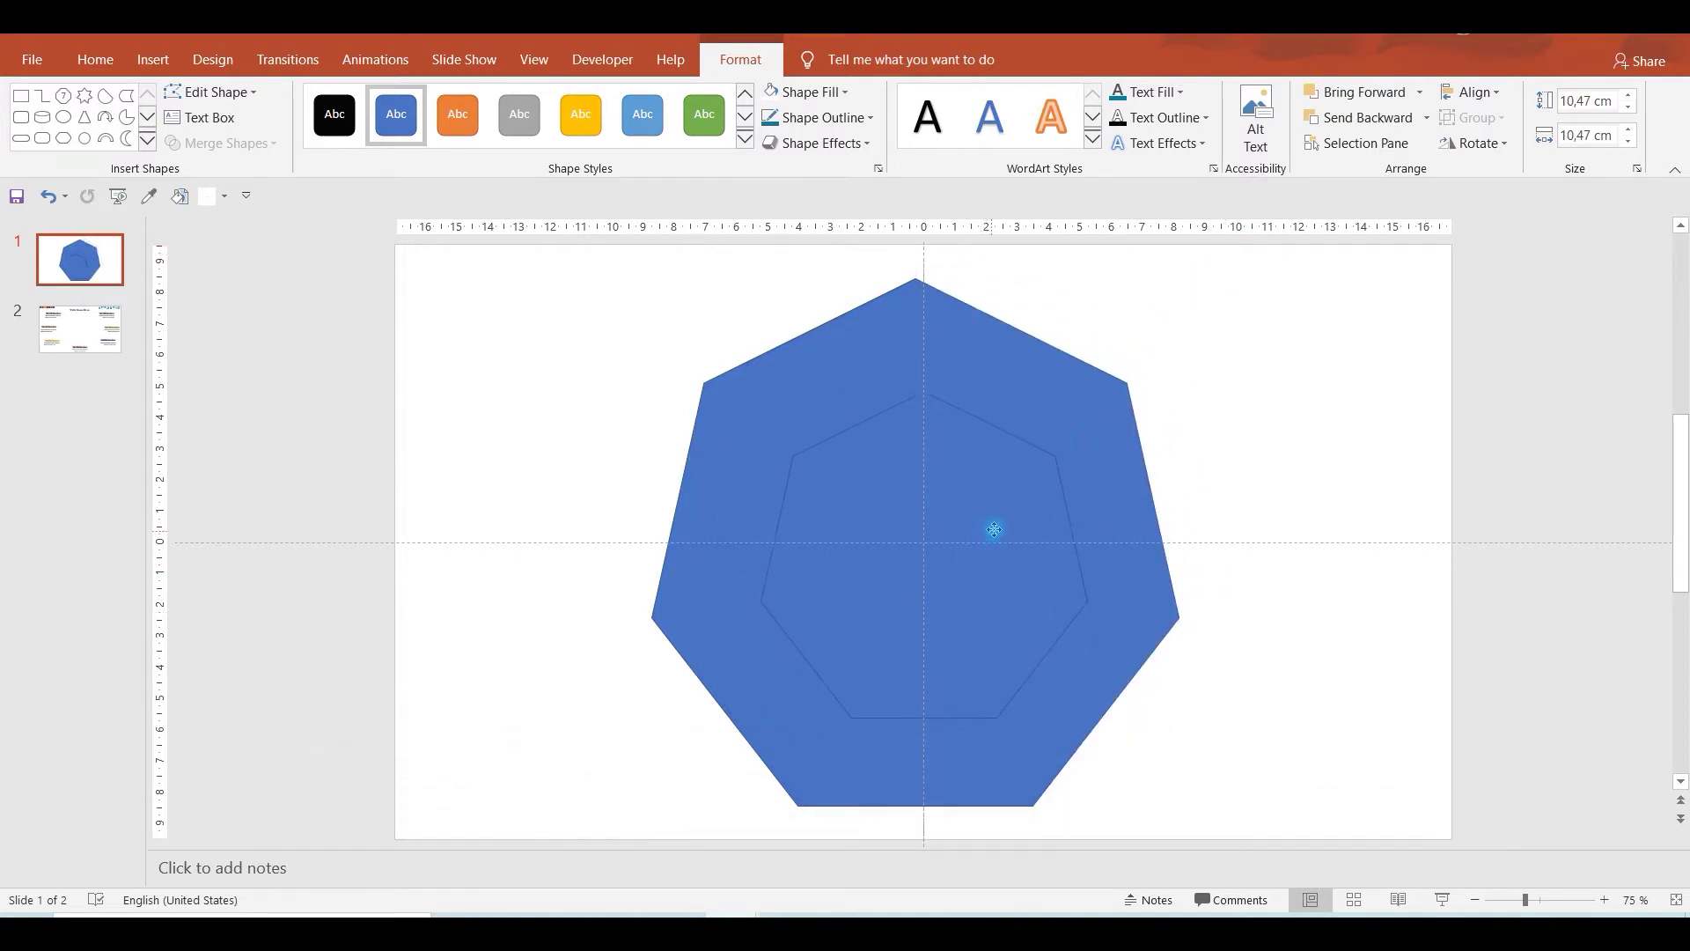
left_click_drag(984, 572, 1090, 540)
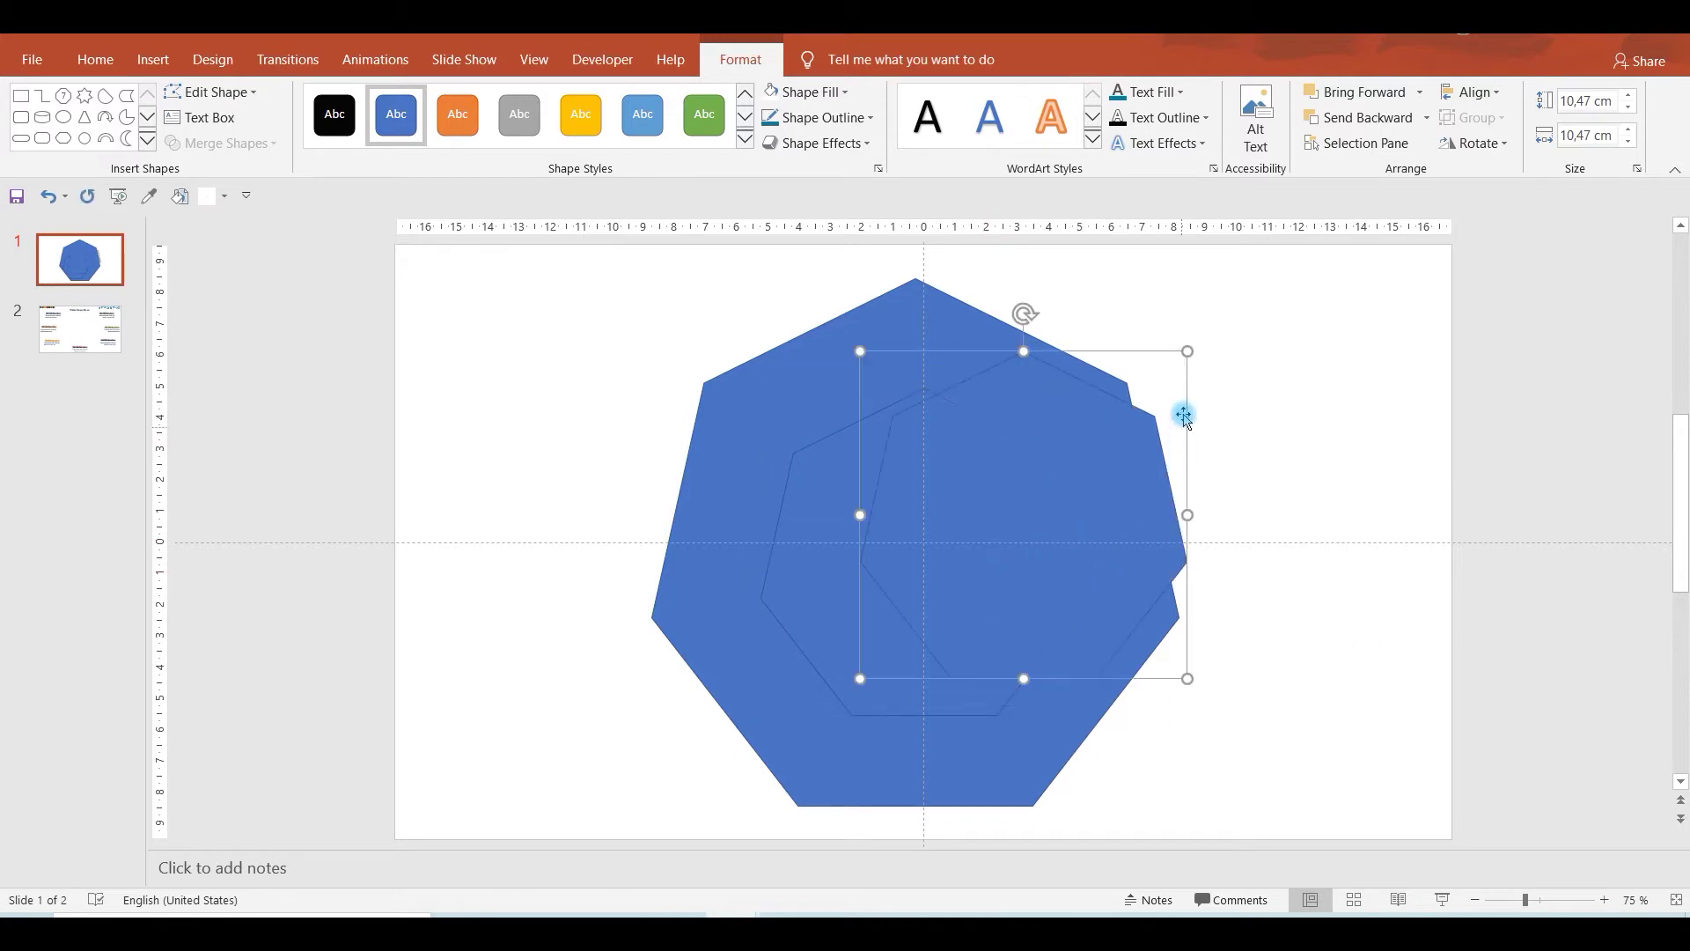
key("ctrl+z")
left_click_drag(1074, 458, 857, 676)
left_click_drag(1015, 549, 970, 547)
left_click(972, 537)
left_click(986, 367, "shift")
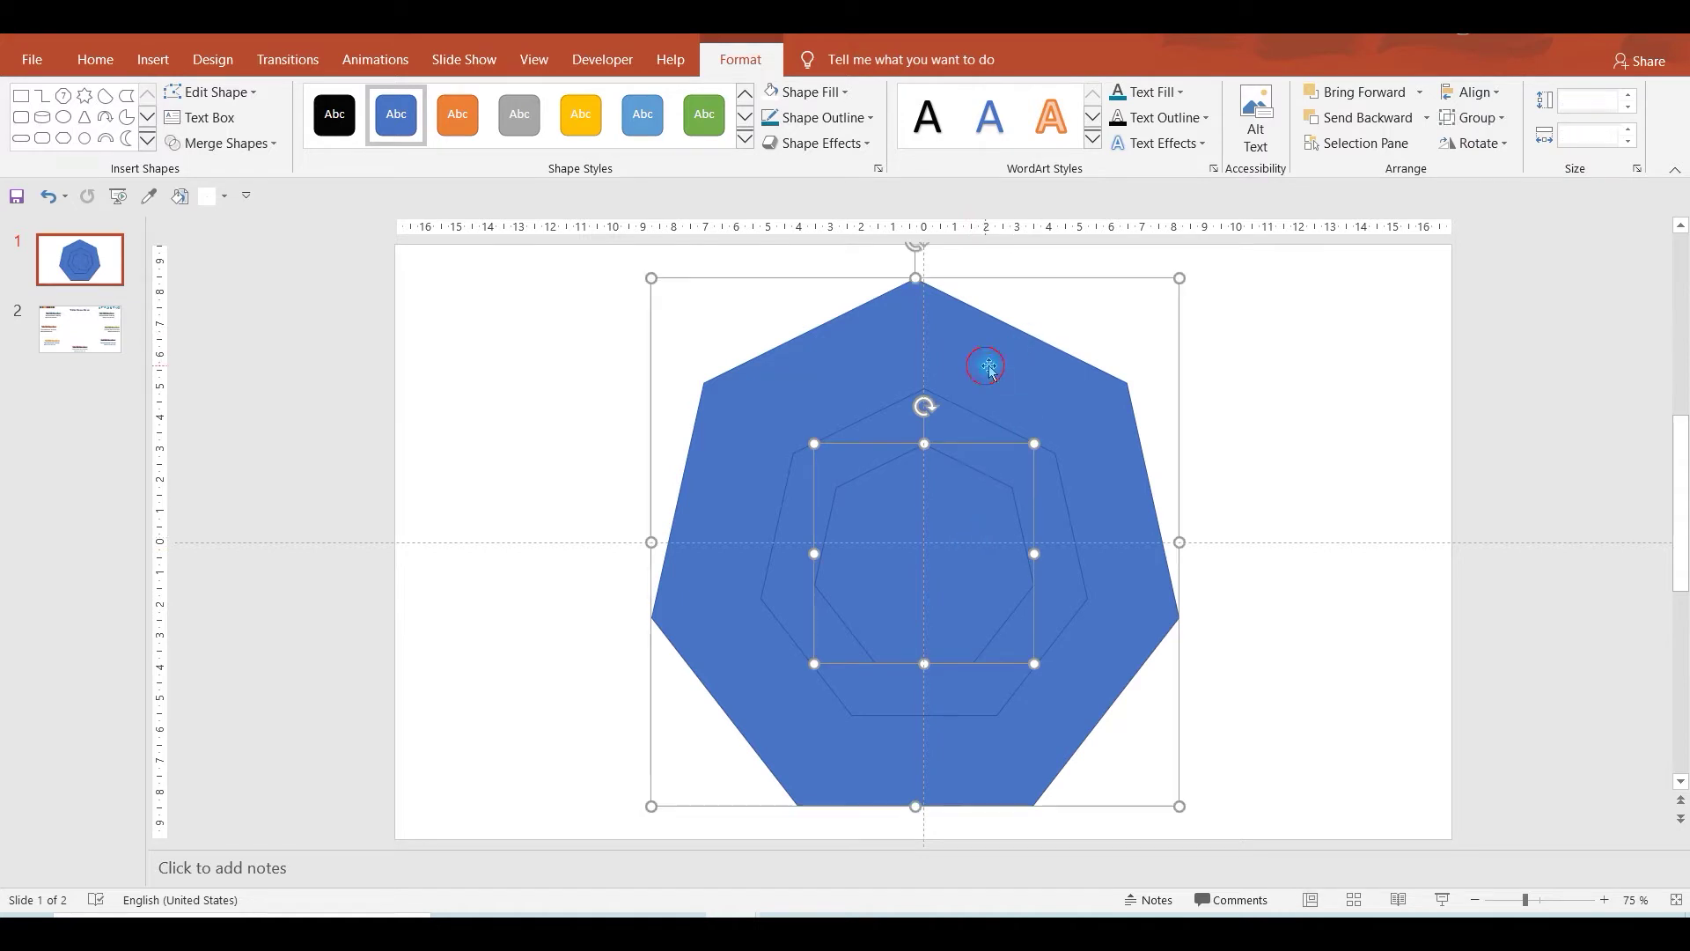
Align all three heptagons to the slide's horizontal centre and vertical middle.
left_click(969, 427, "shift")
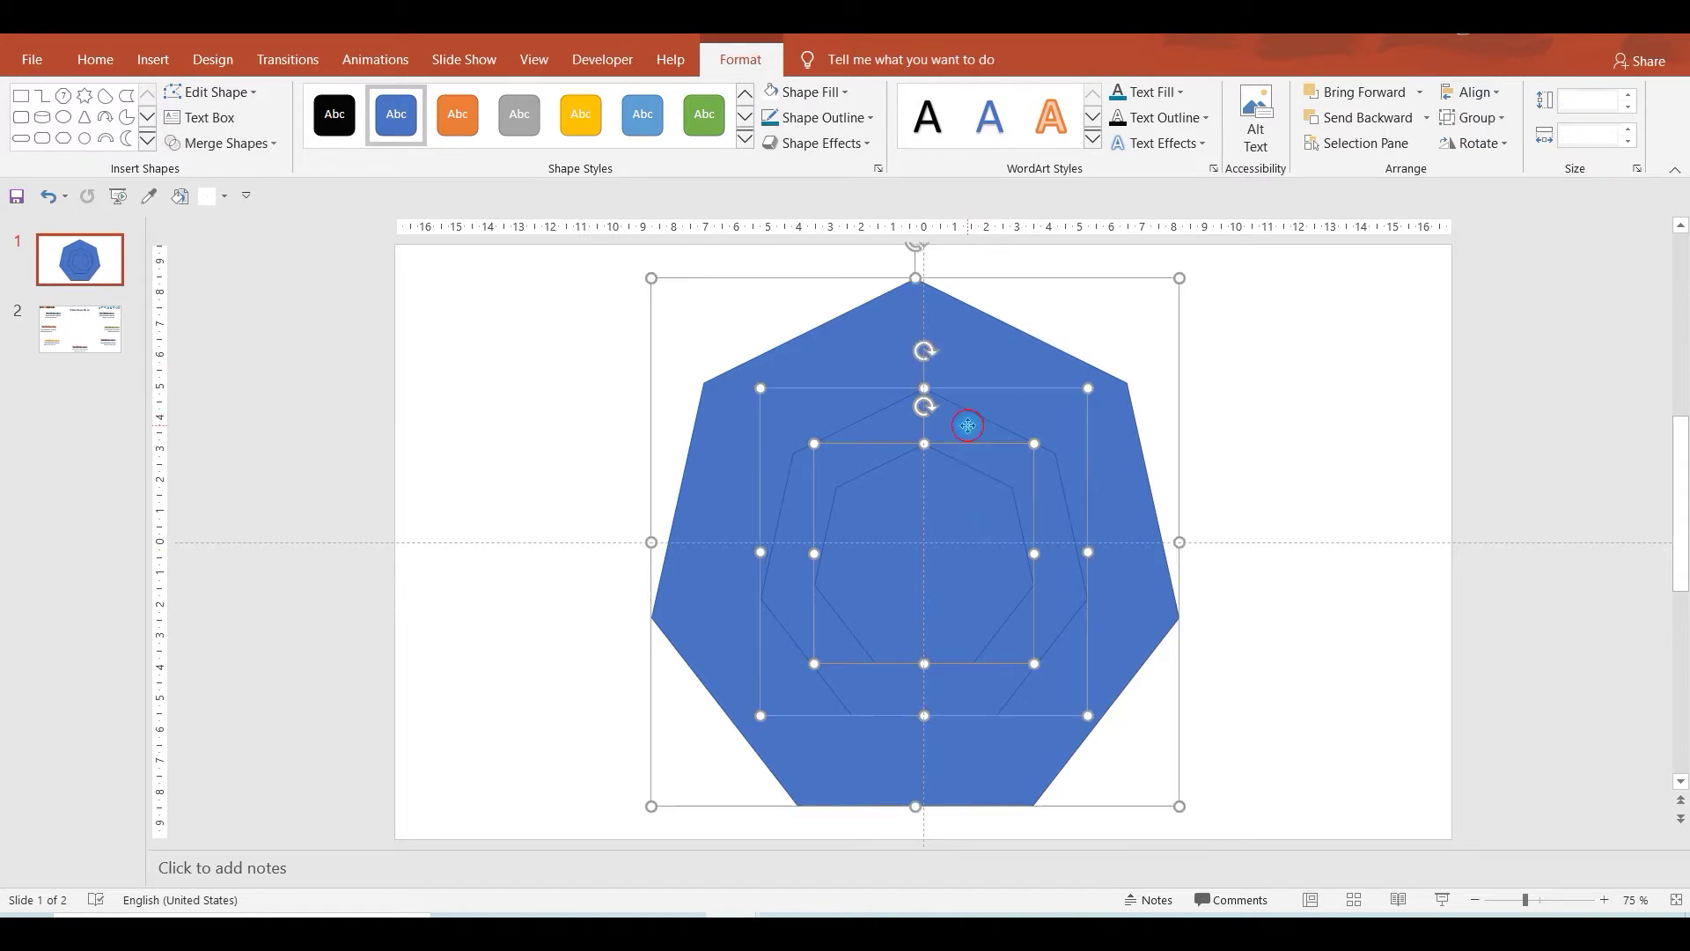
left_click(1488, 93)
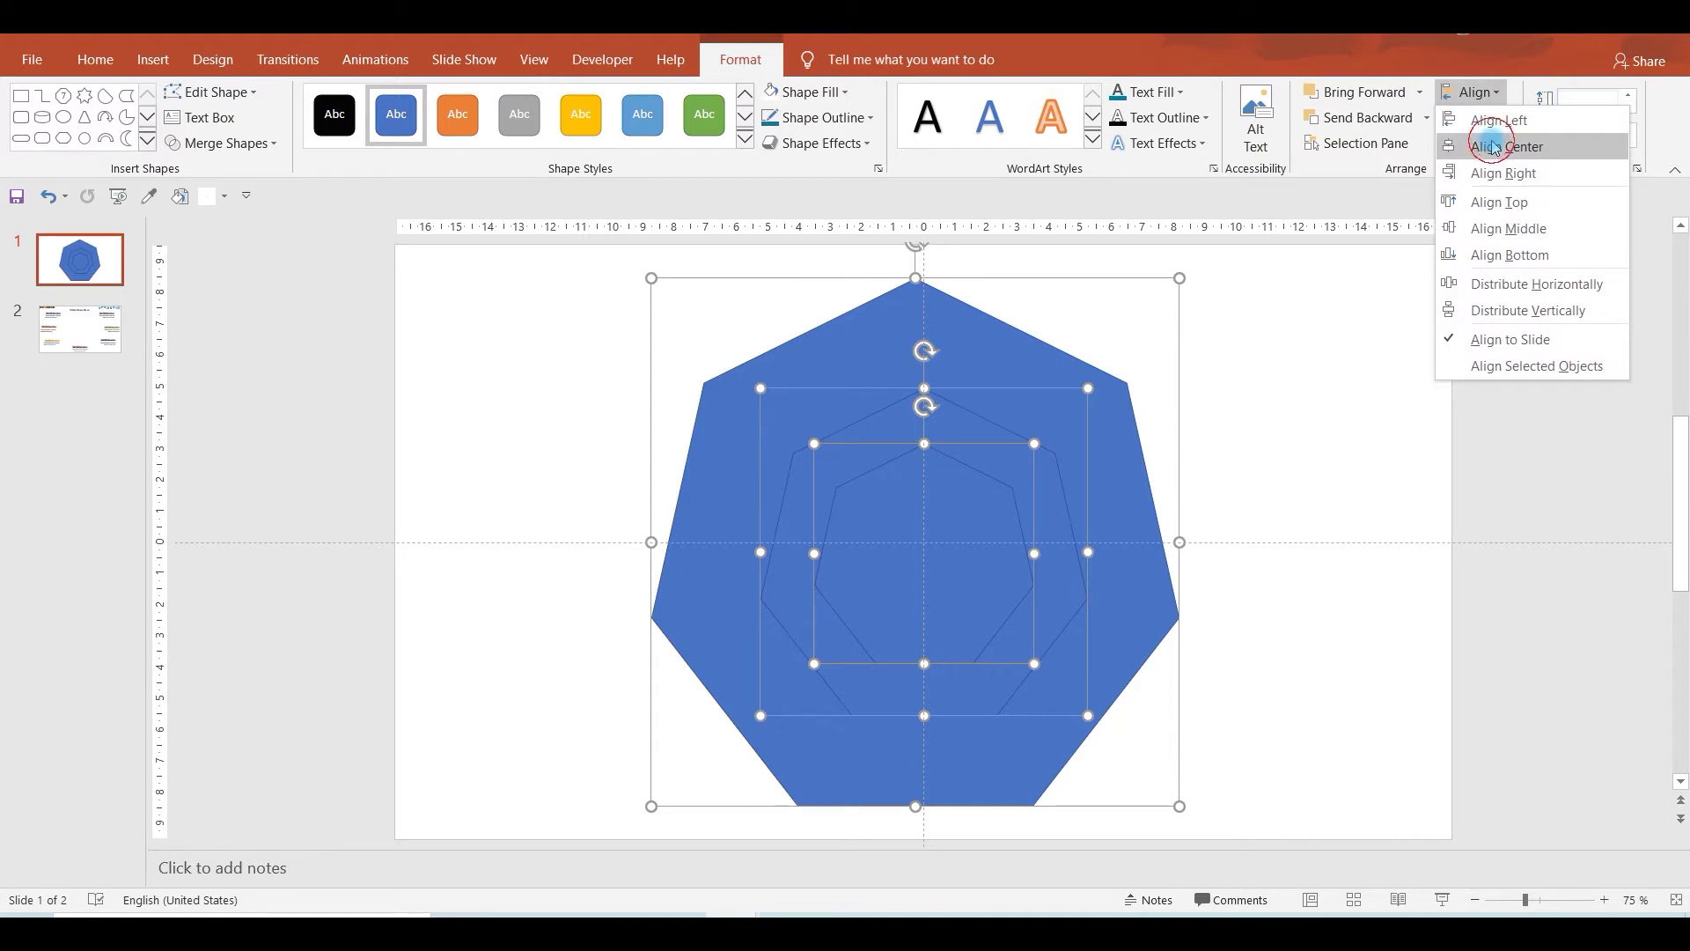
left_click(1494, 147)
left_click(1488, 91)
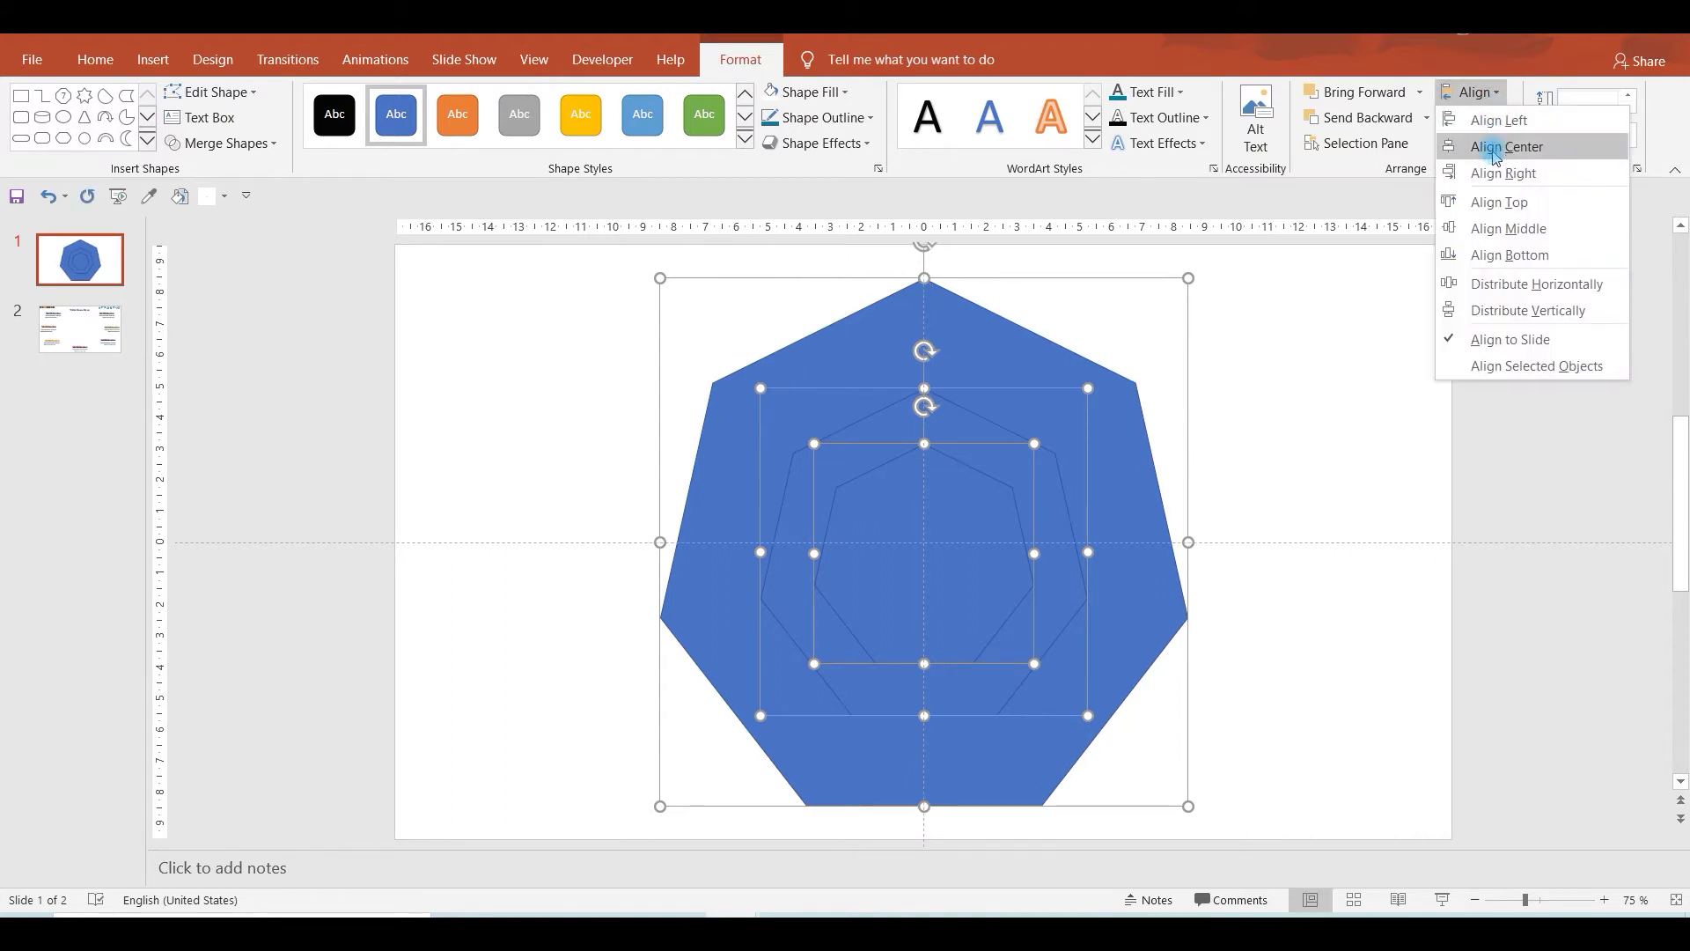
left_click(1499, 232)
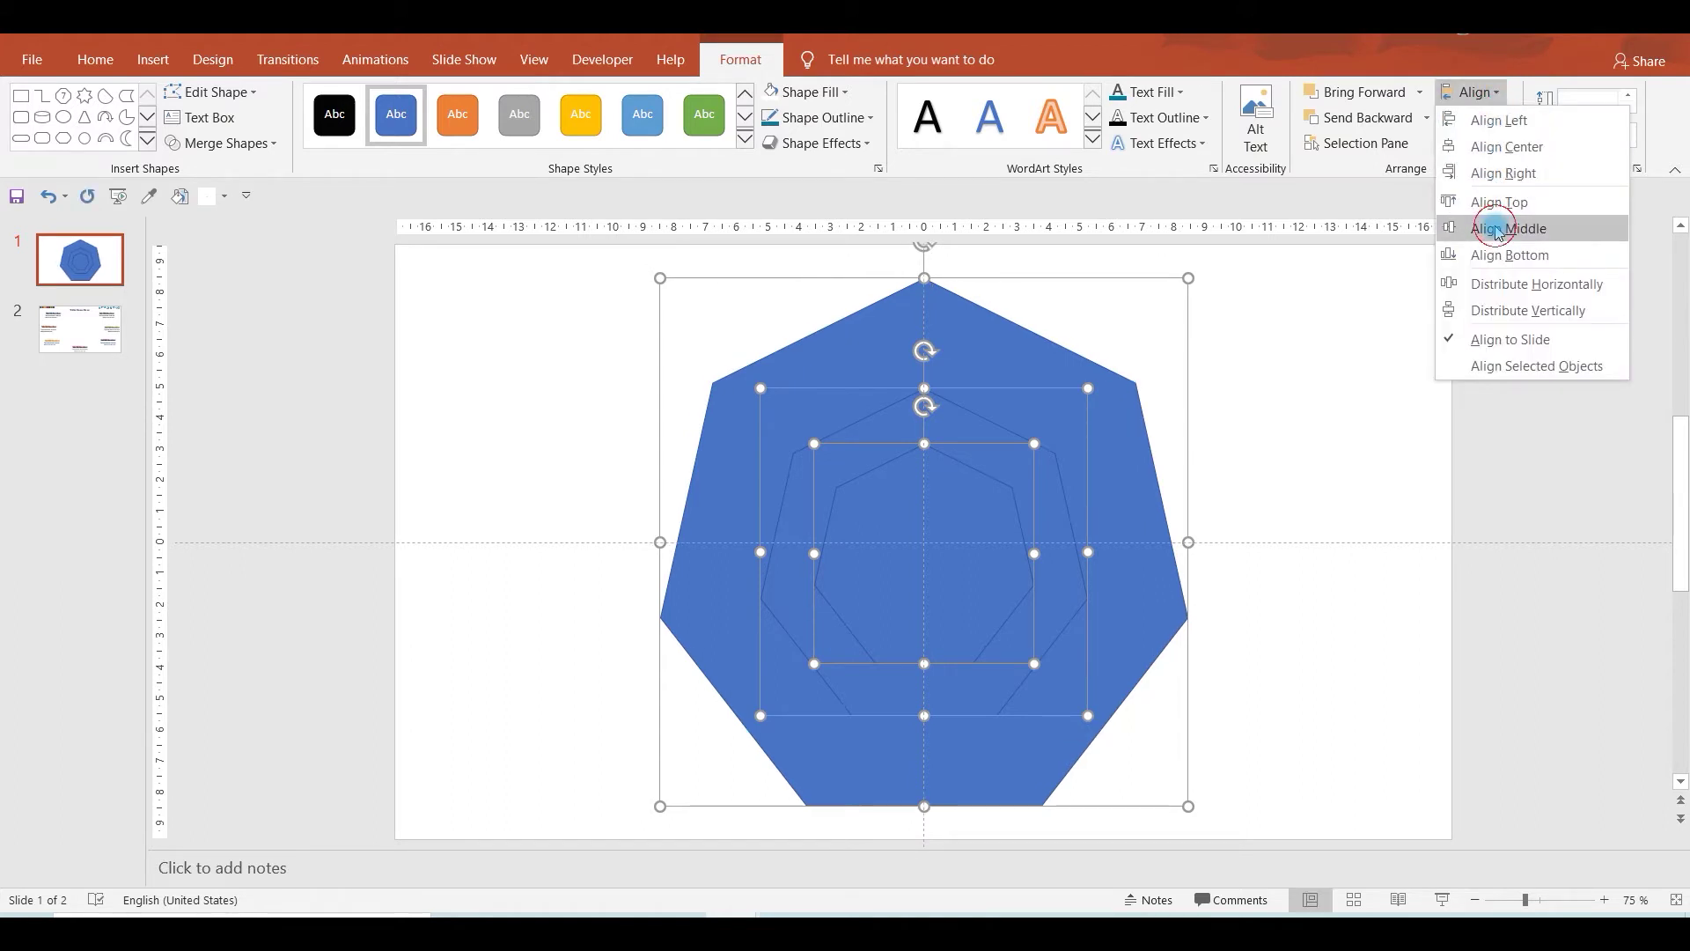
left_click(1499, 231)
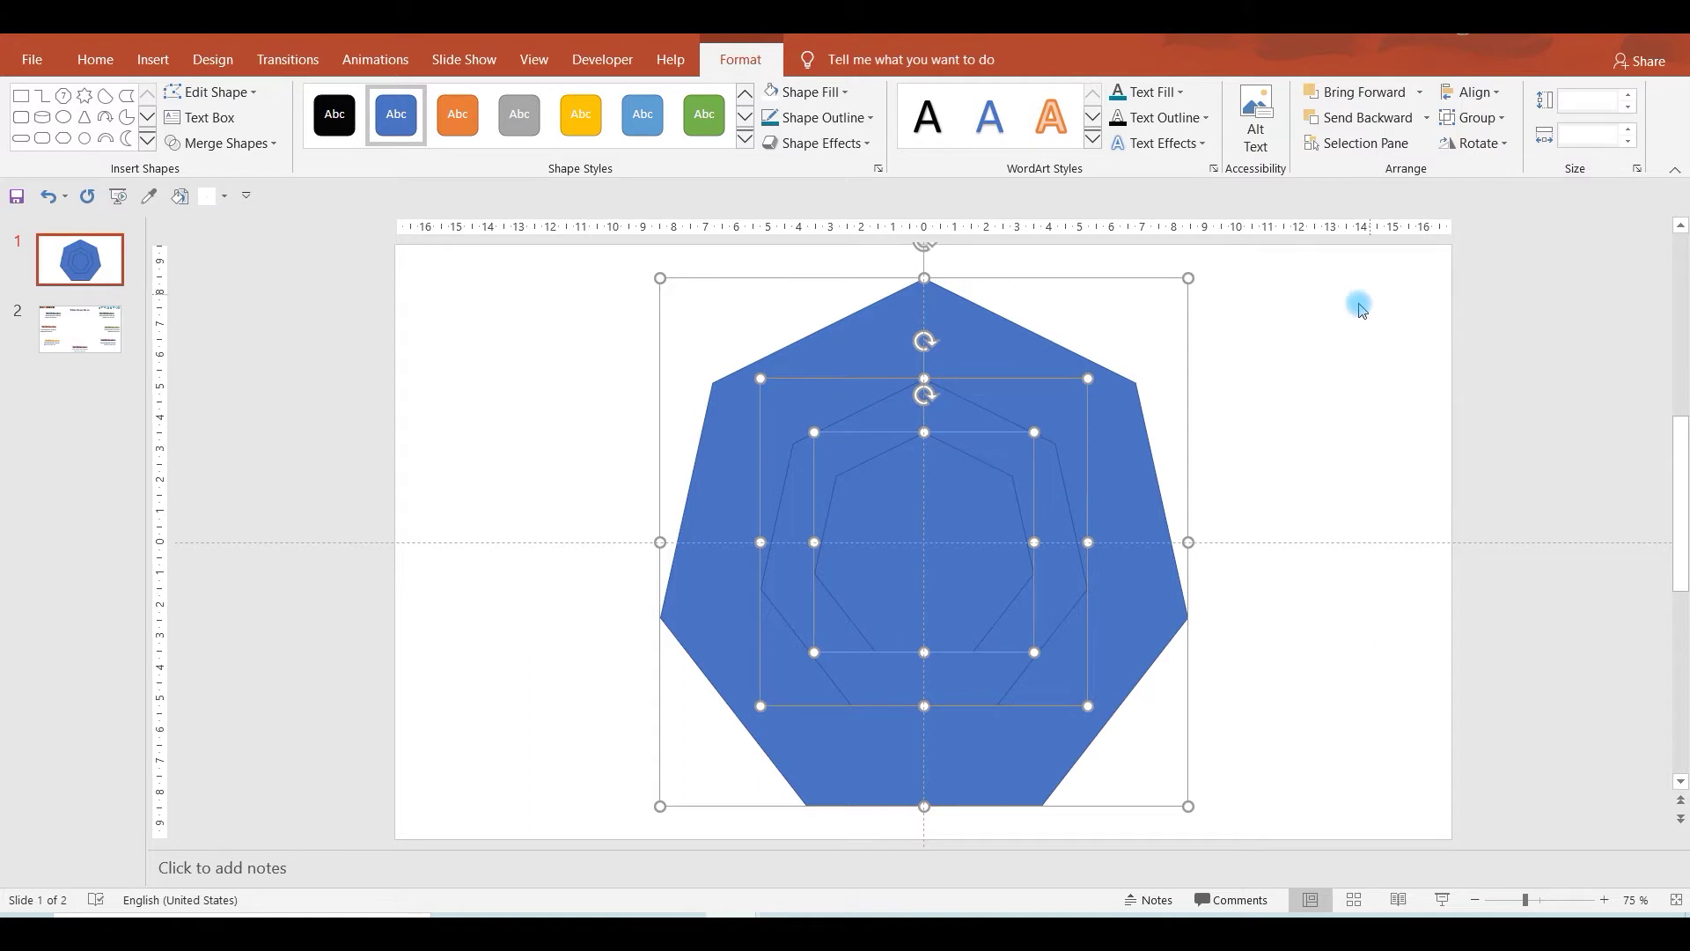
left_click(1300, 368)
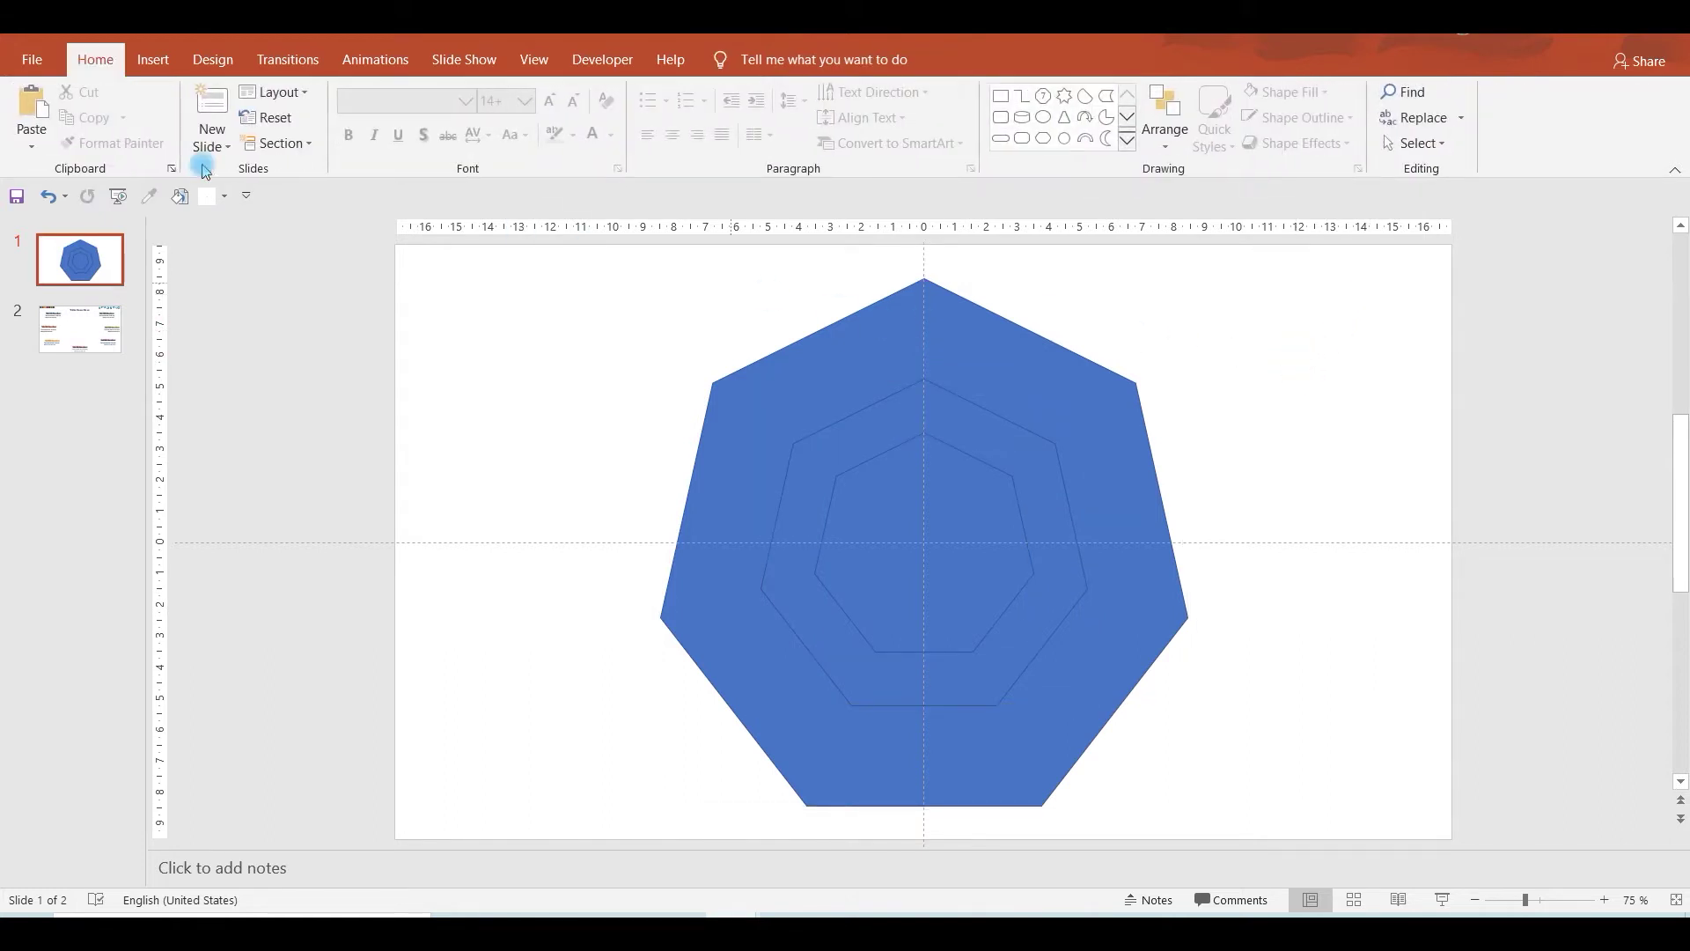
Draw an 11.57 cm tall rectangle at the slide's left and narrow it to 0.01 cm wide.
left_click(153, 59)
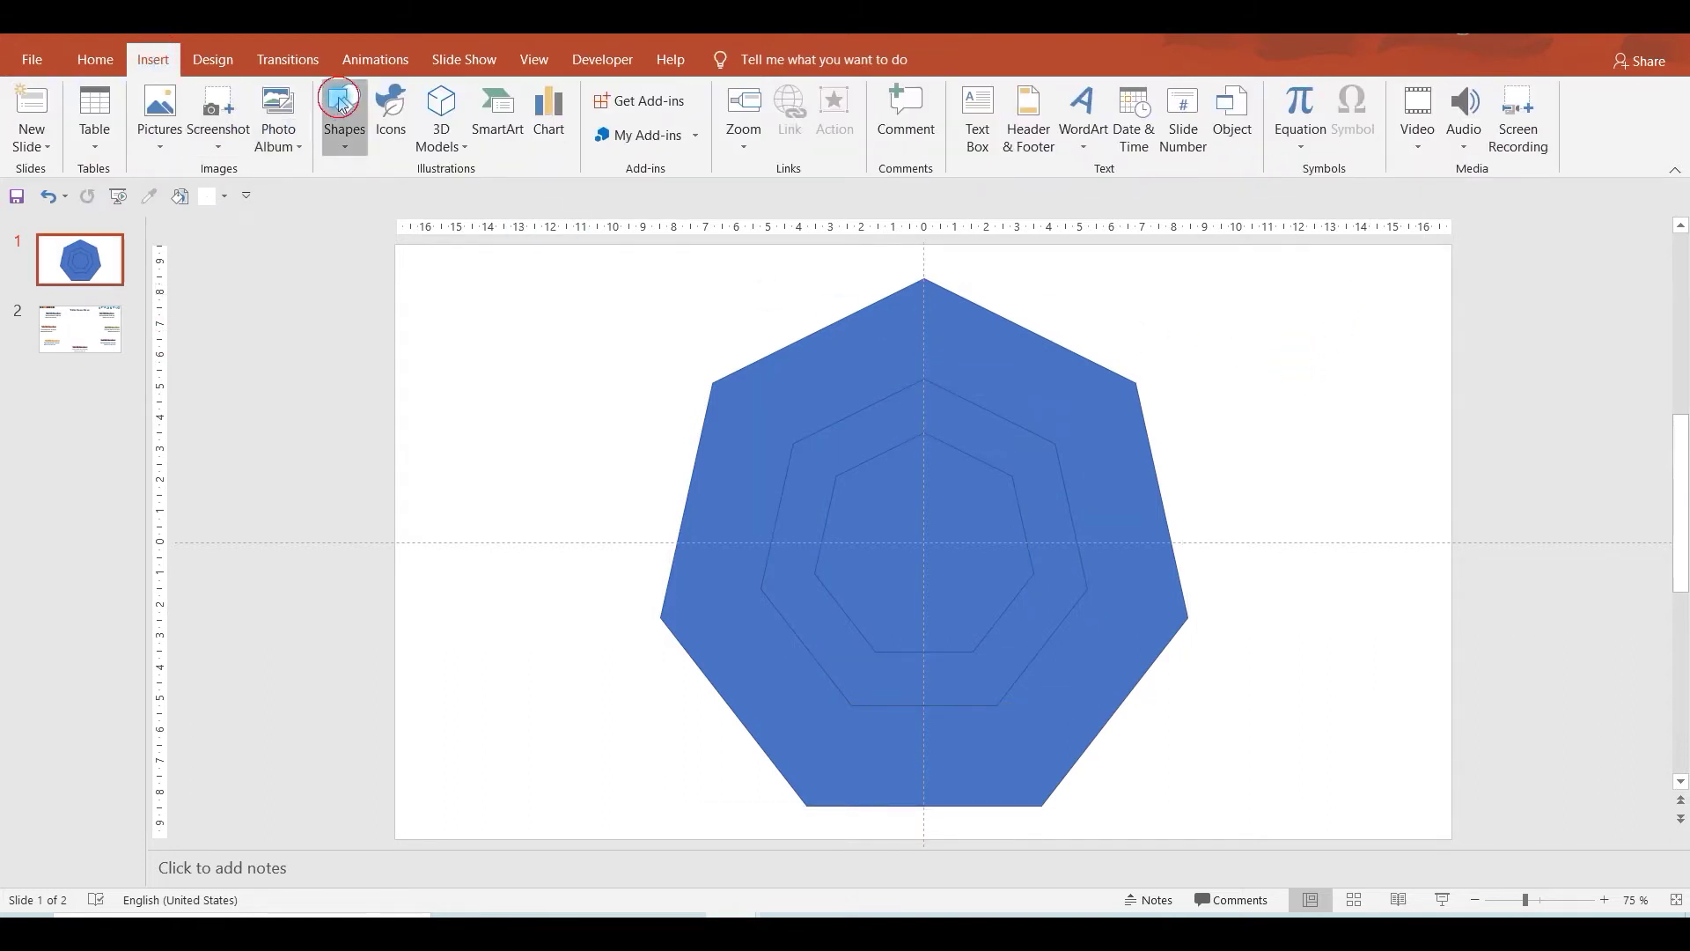
left_click(345, 114)
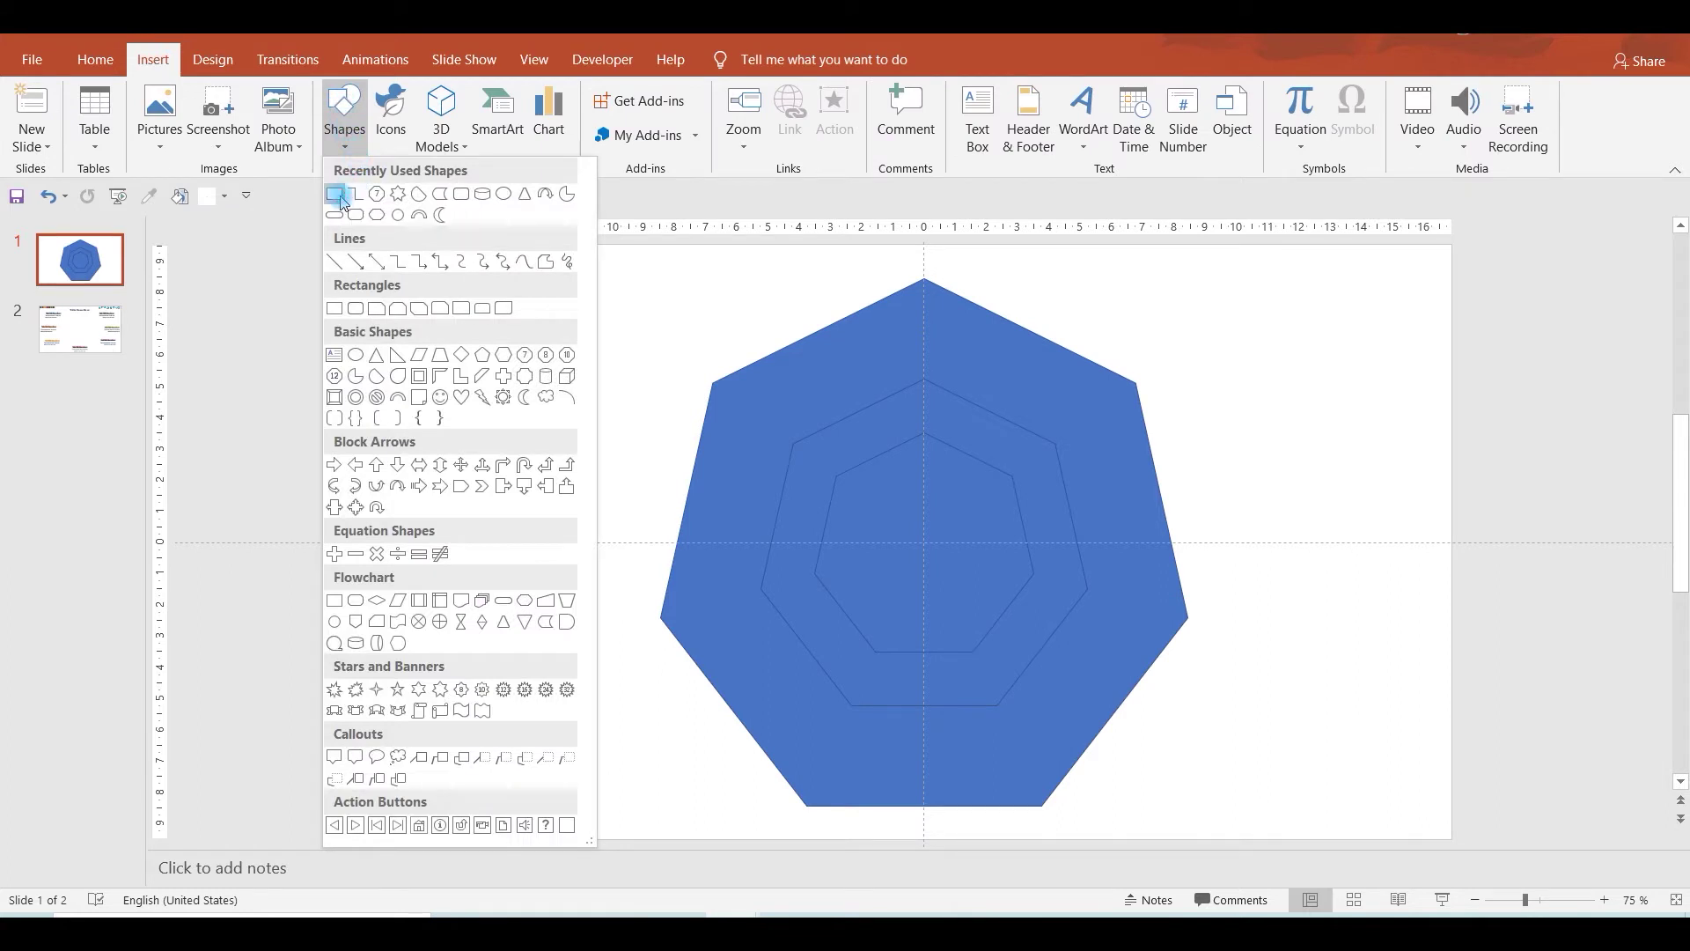
left_click(354, 193)
left_click_drag(429, 325, 438, 704)
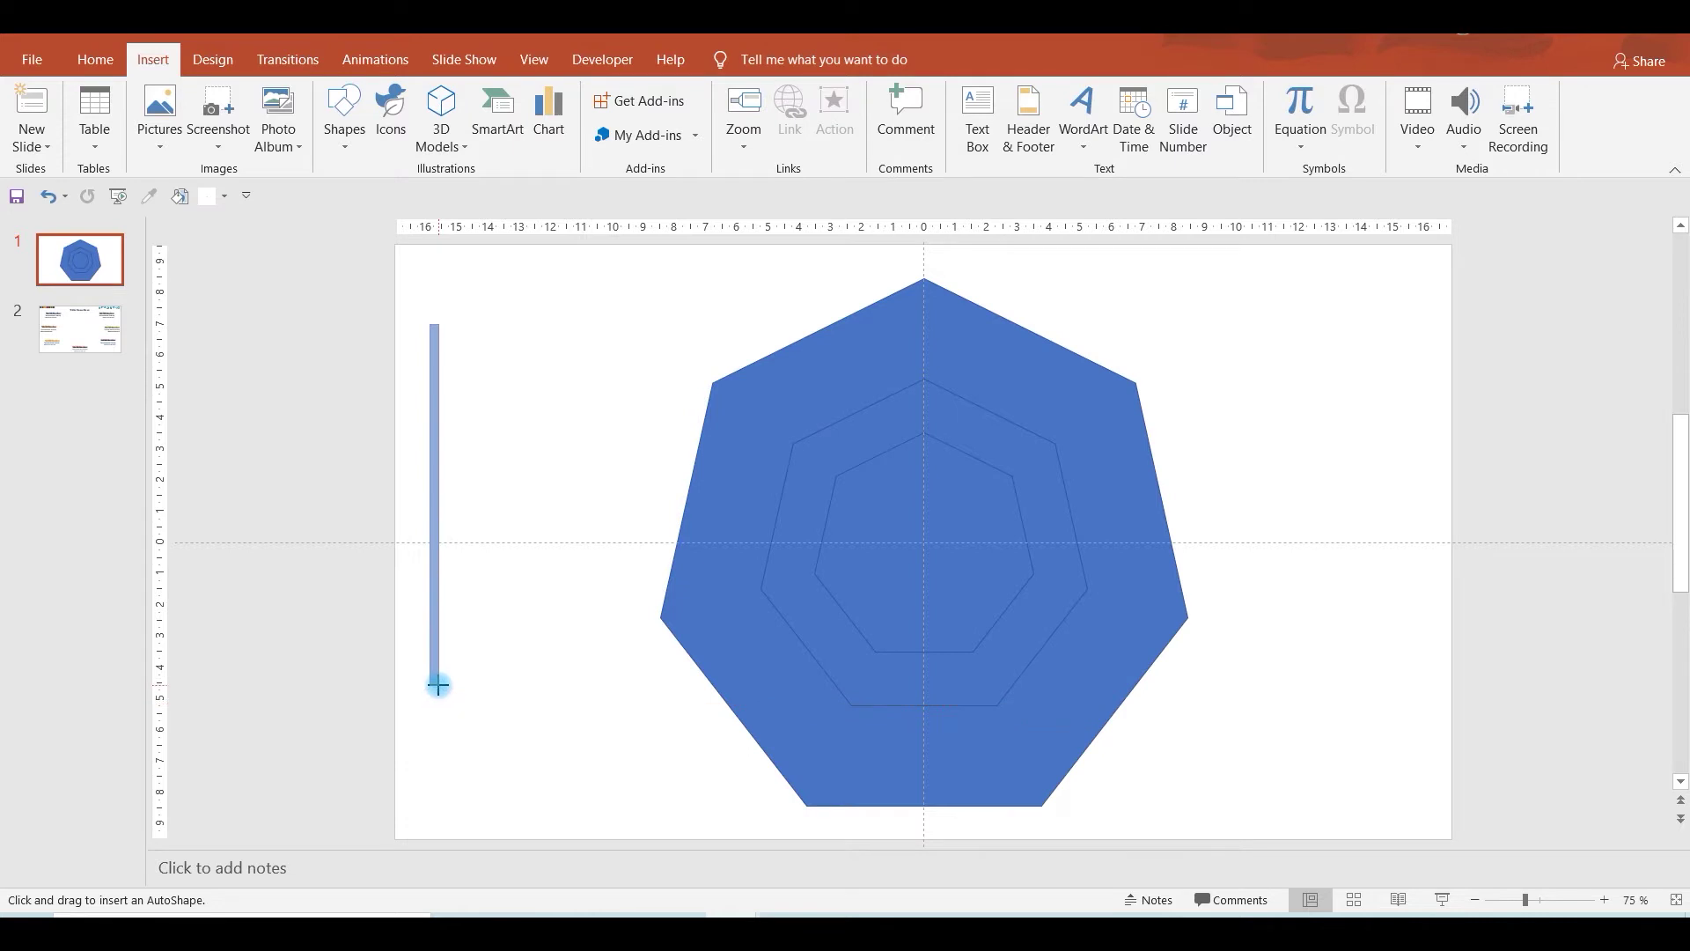
left_click_drag(438, 704, 435, 686)
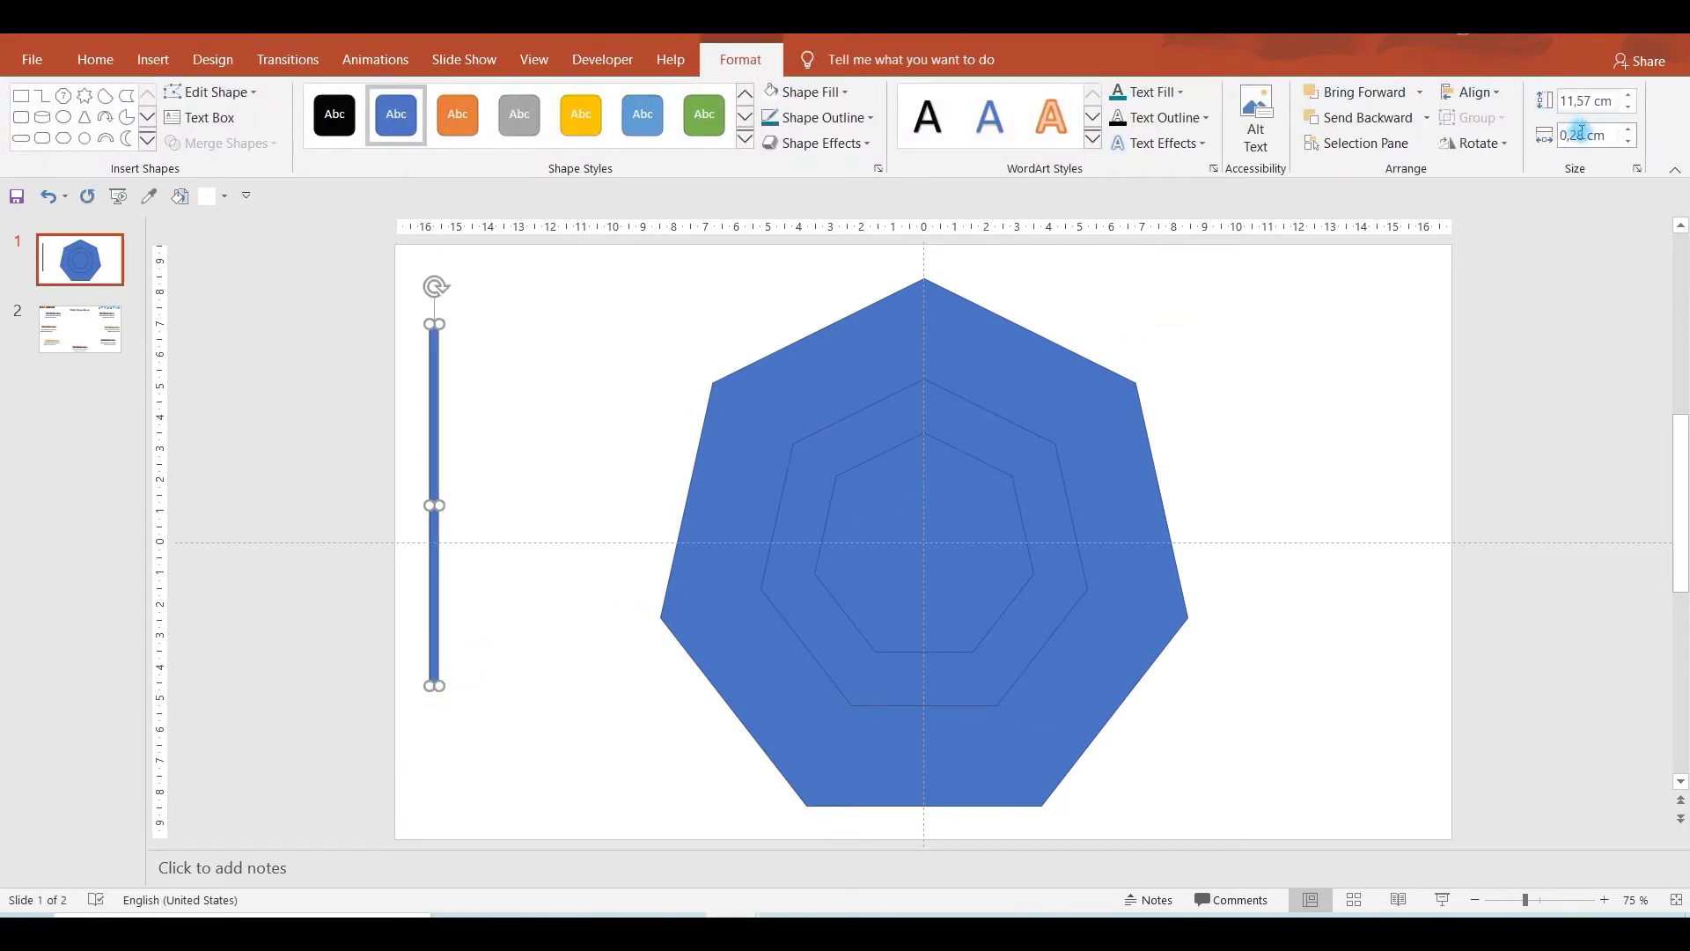
left_click(1588, 138)
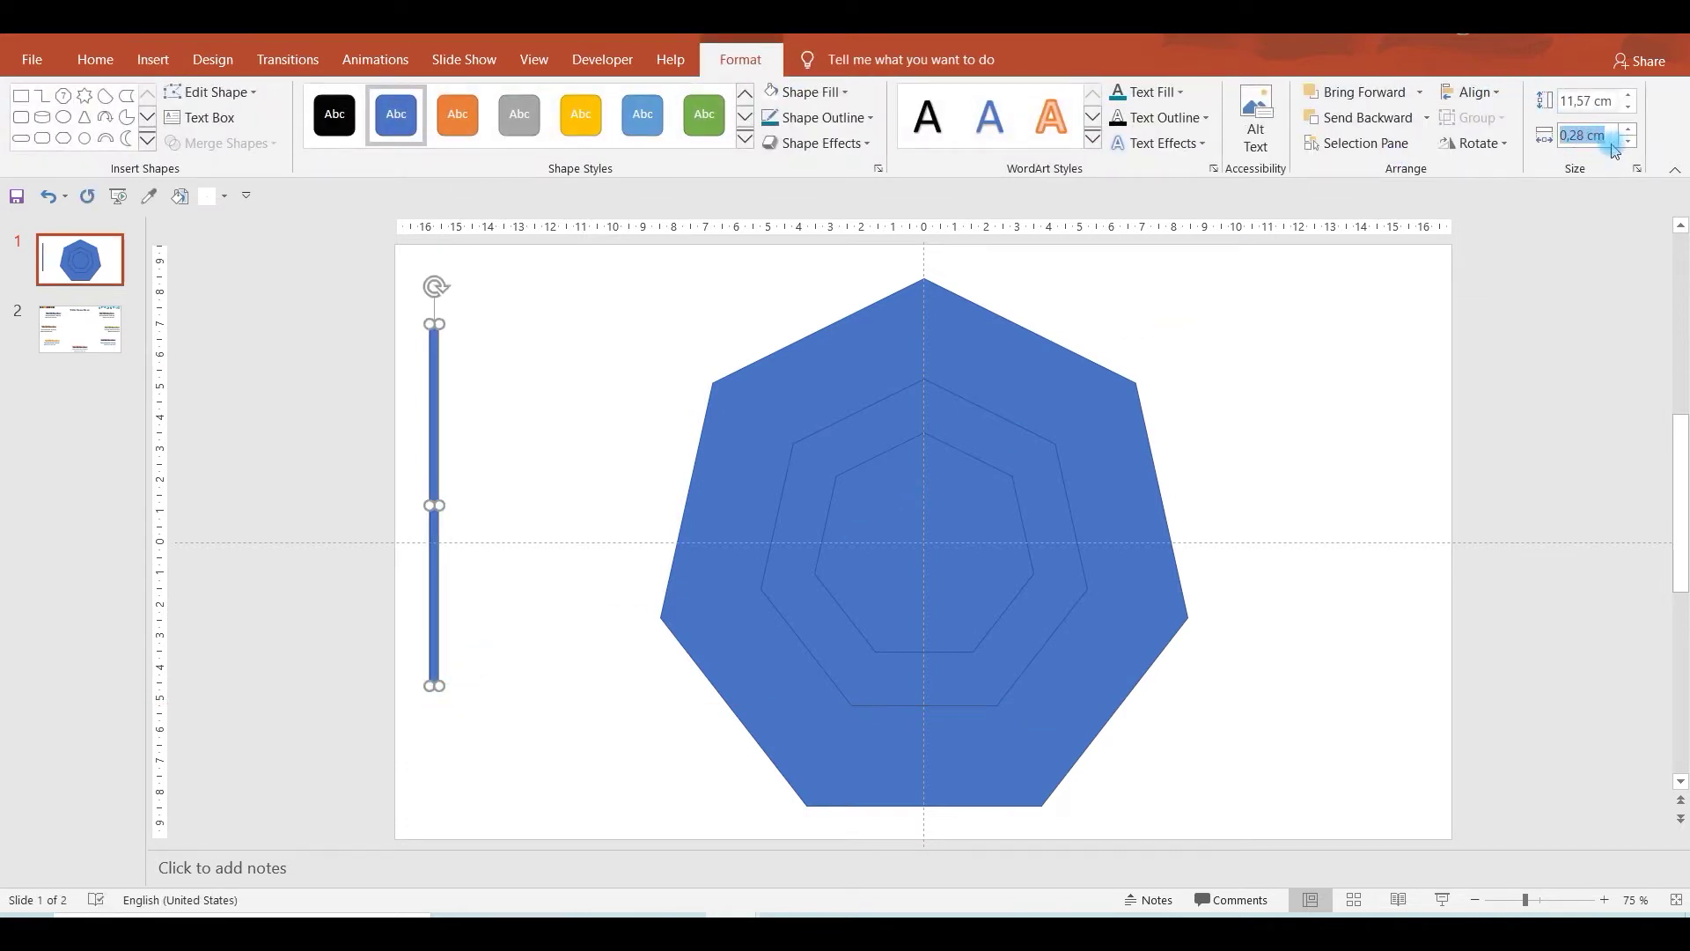
left_click(1593, 176)
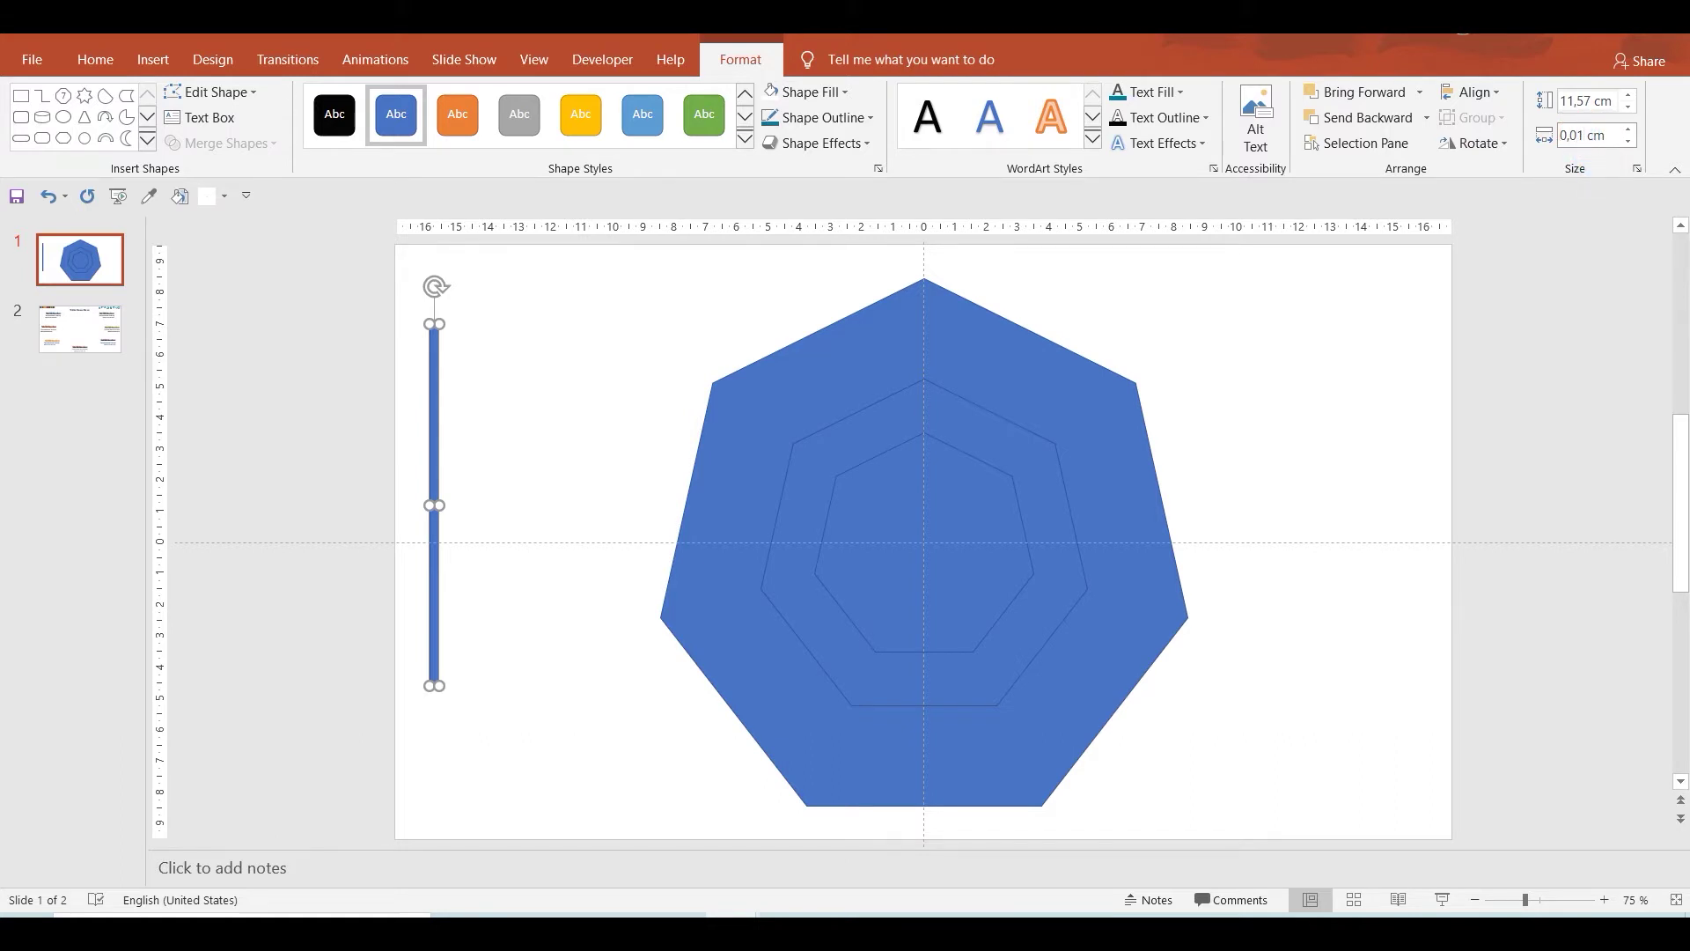
left_click(1597, 176)
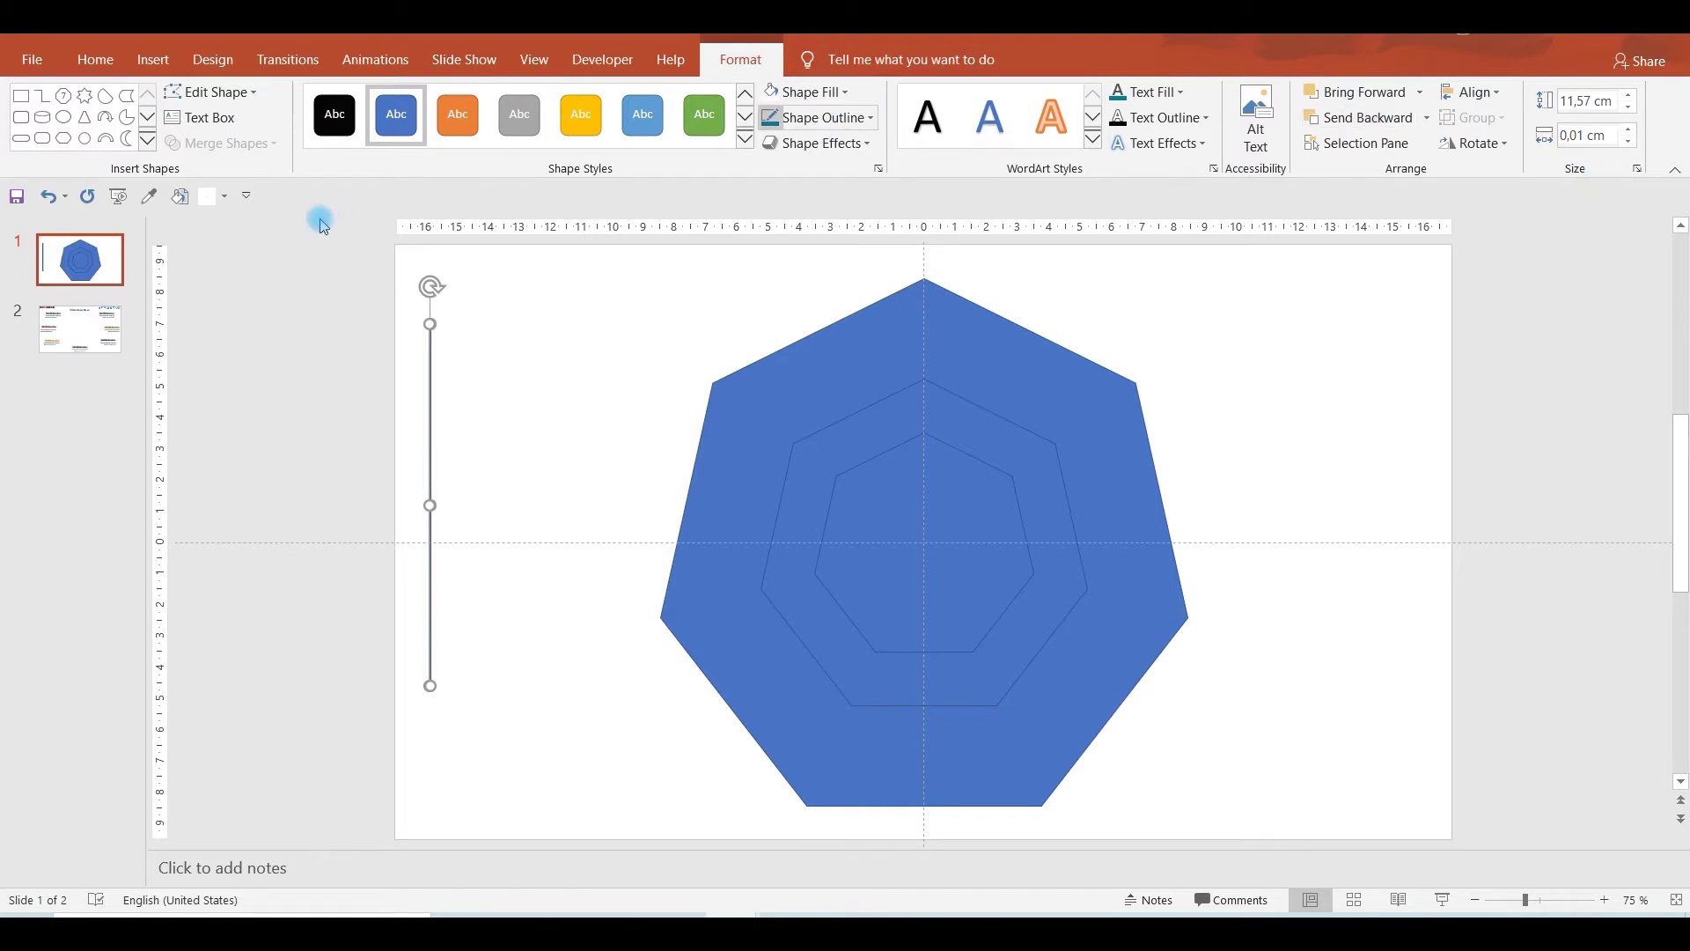
left_click(427, 491)
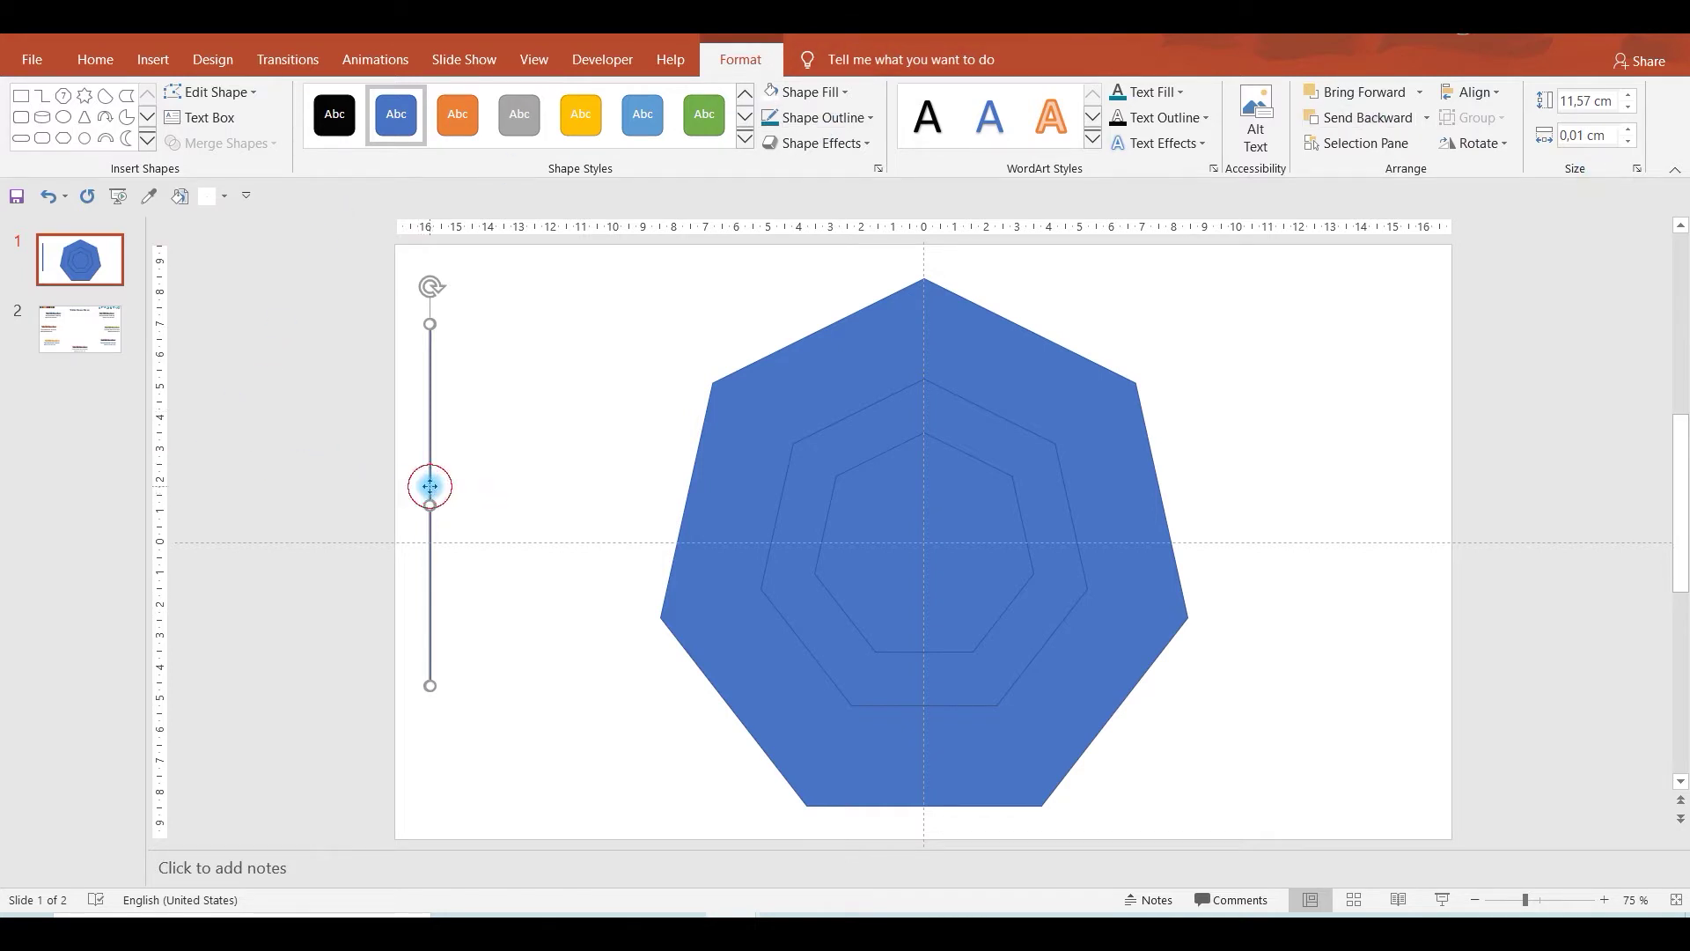
Place the thin line on the vertical centre guide and make six spare copies beside the heptagon.
left_click_drag(429, 486, 925, 380)
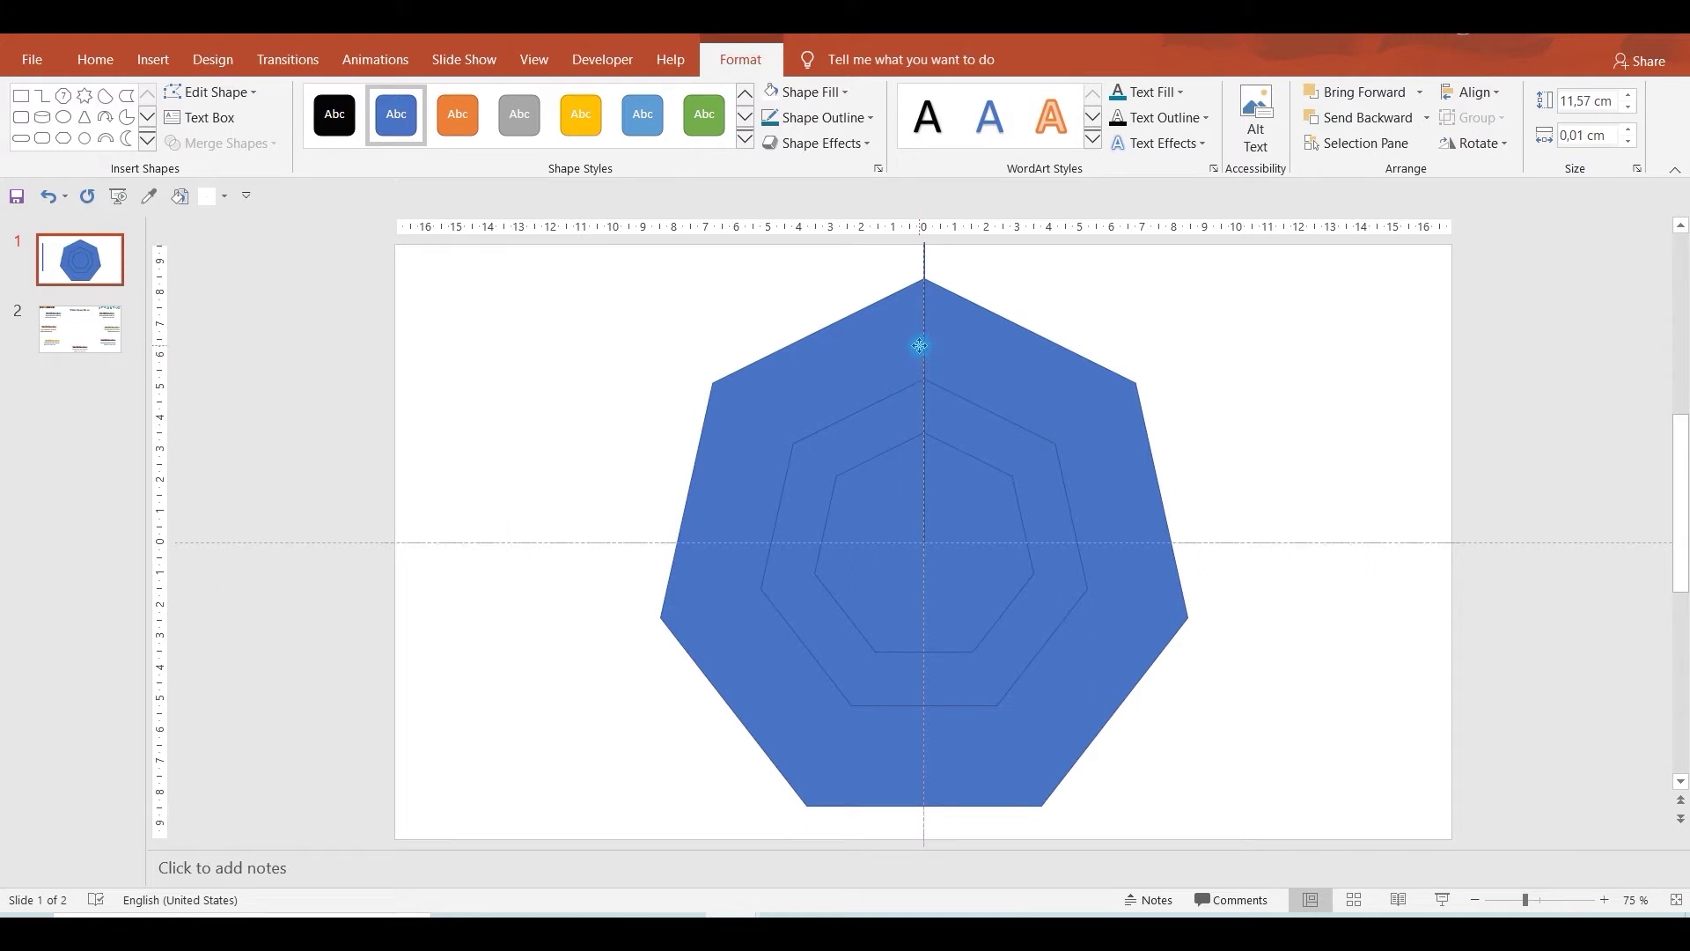
mouse_move(919, 346)
left_mouse_down()
mouse_move(537, 442)
mouse_move(643, 449)
mouse_move(508, 436)
left_mouse_up()
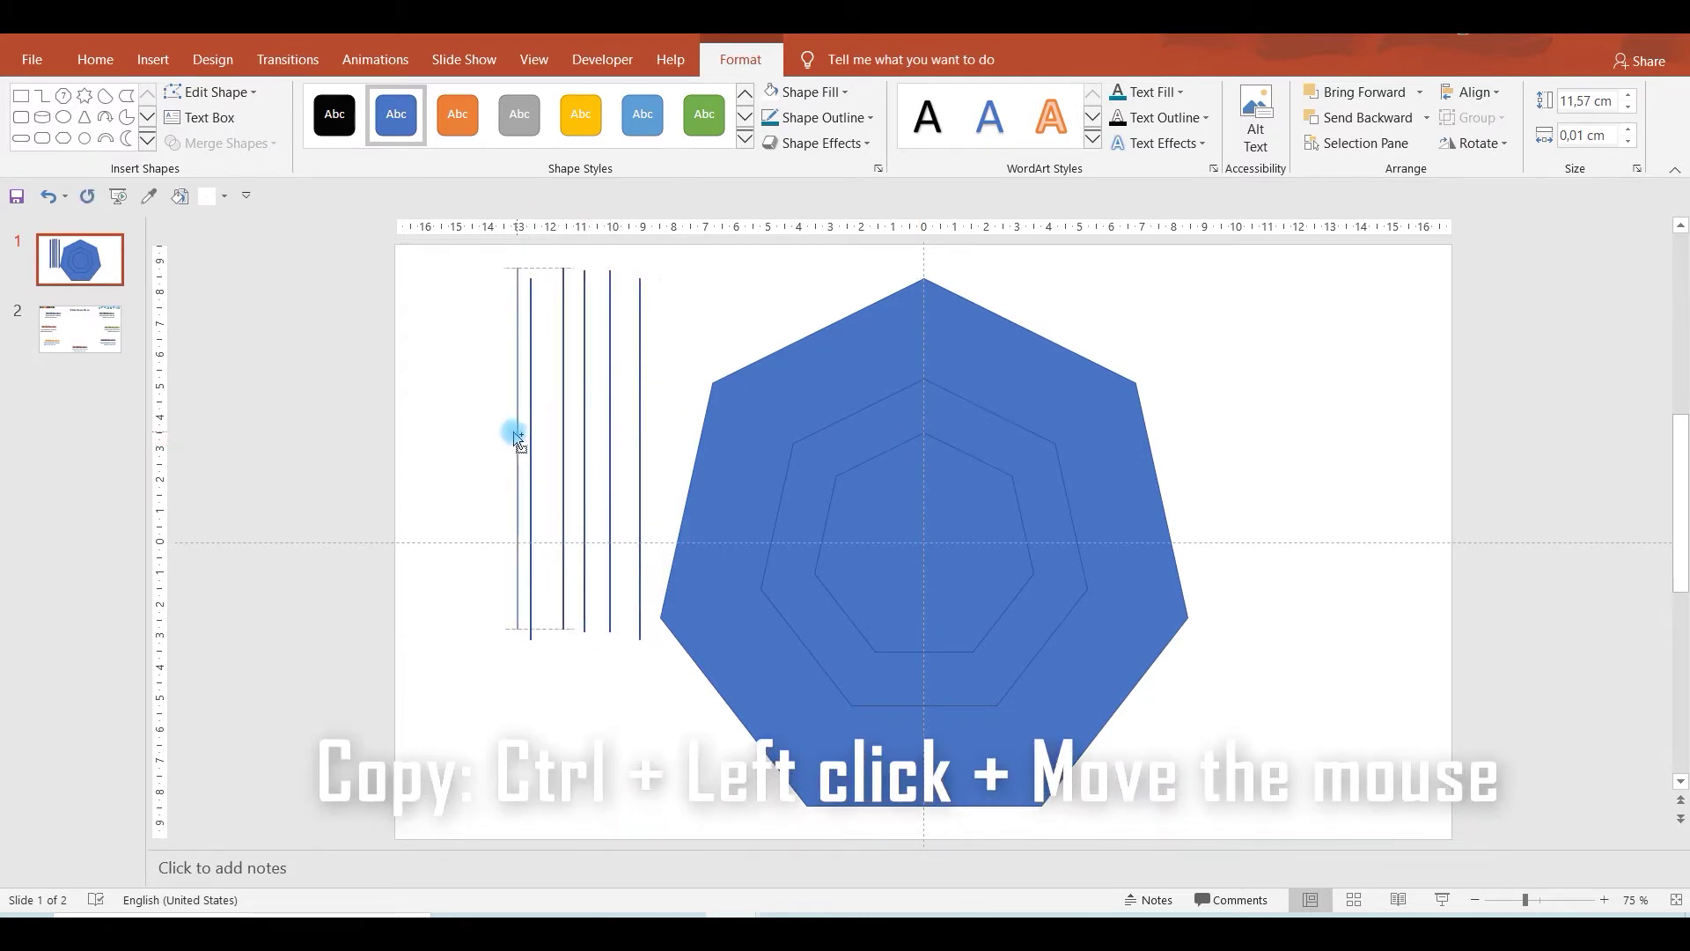
mouse_move(508, 433)
left_mouse_down()
mouse_move(469, 433)
mouse_move(927, 343)
left_mouse_up()
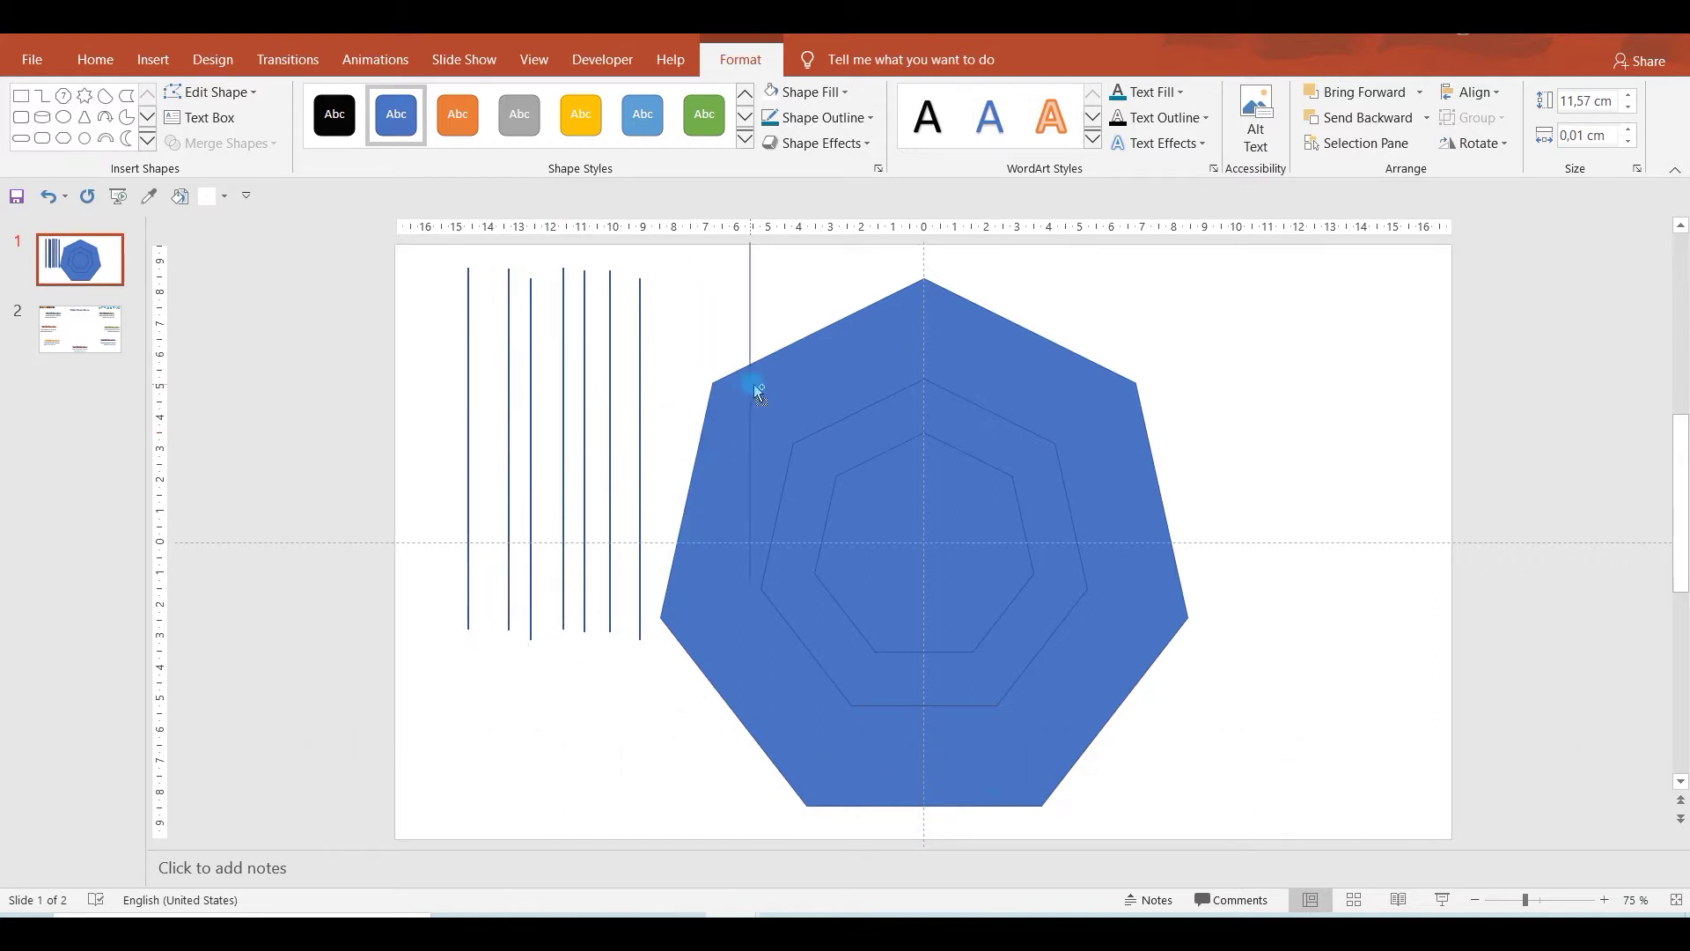
left_click_drag(917, 348, 920, 348)
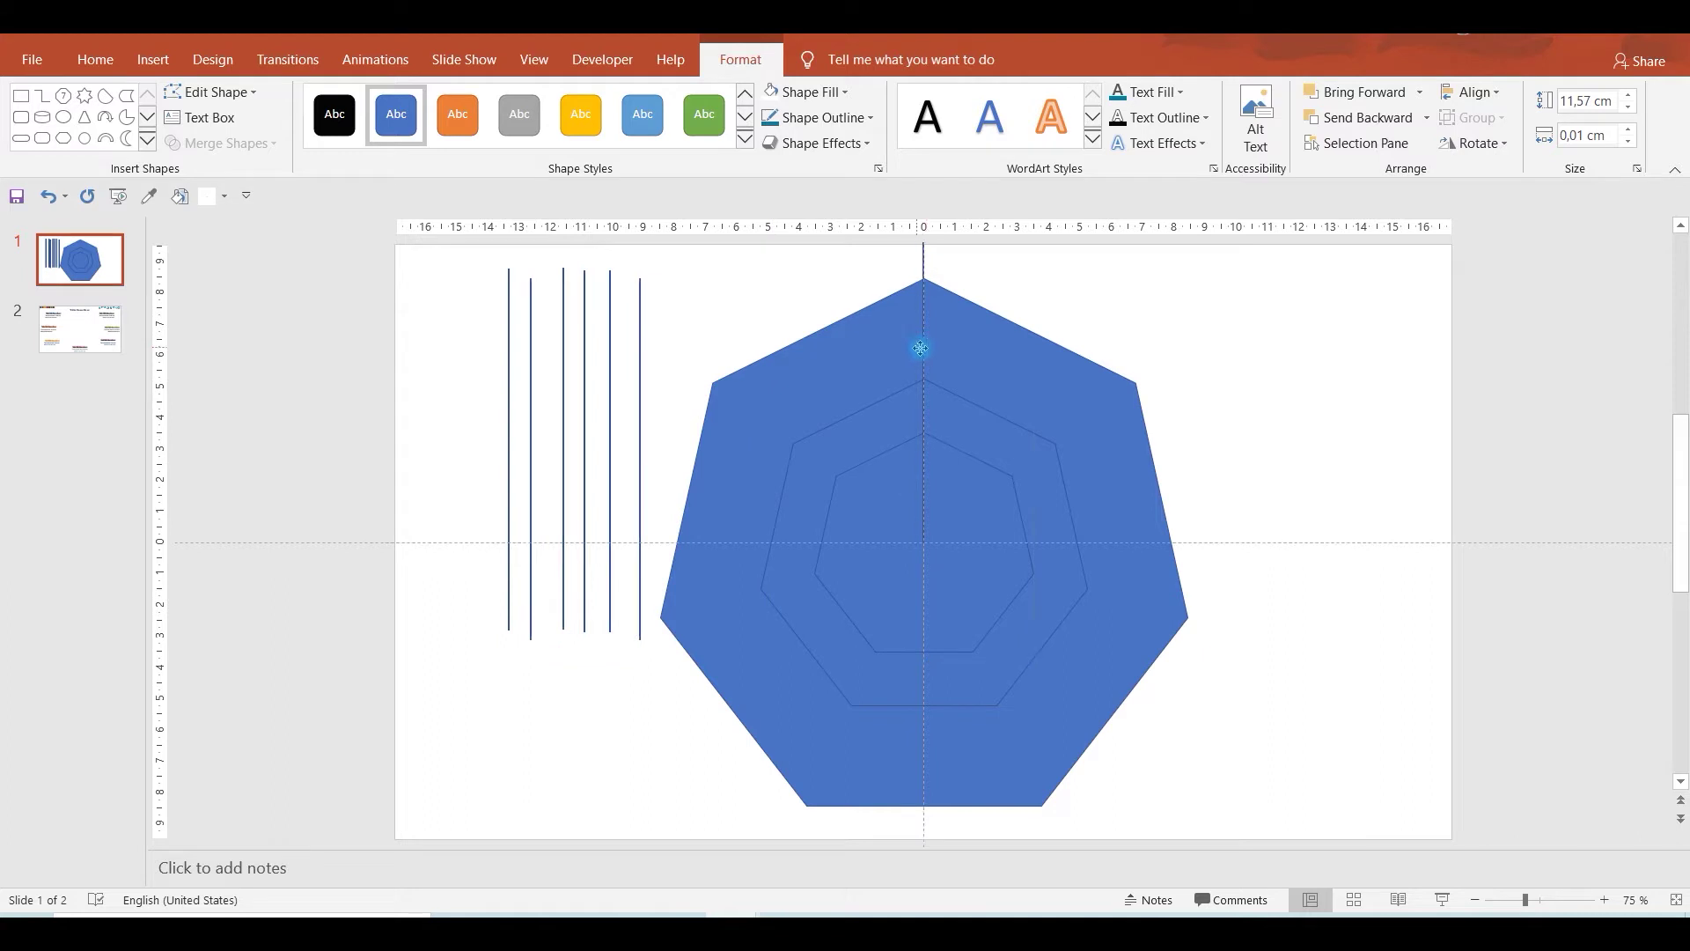
left_click(640, 445)
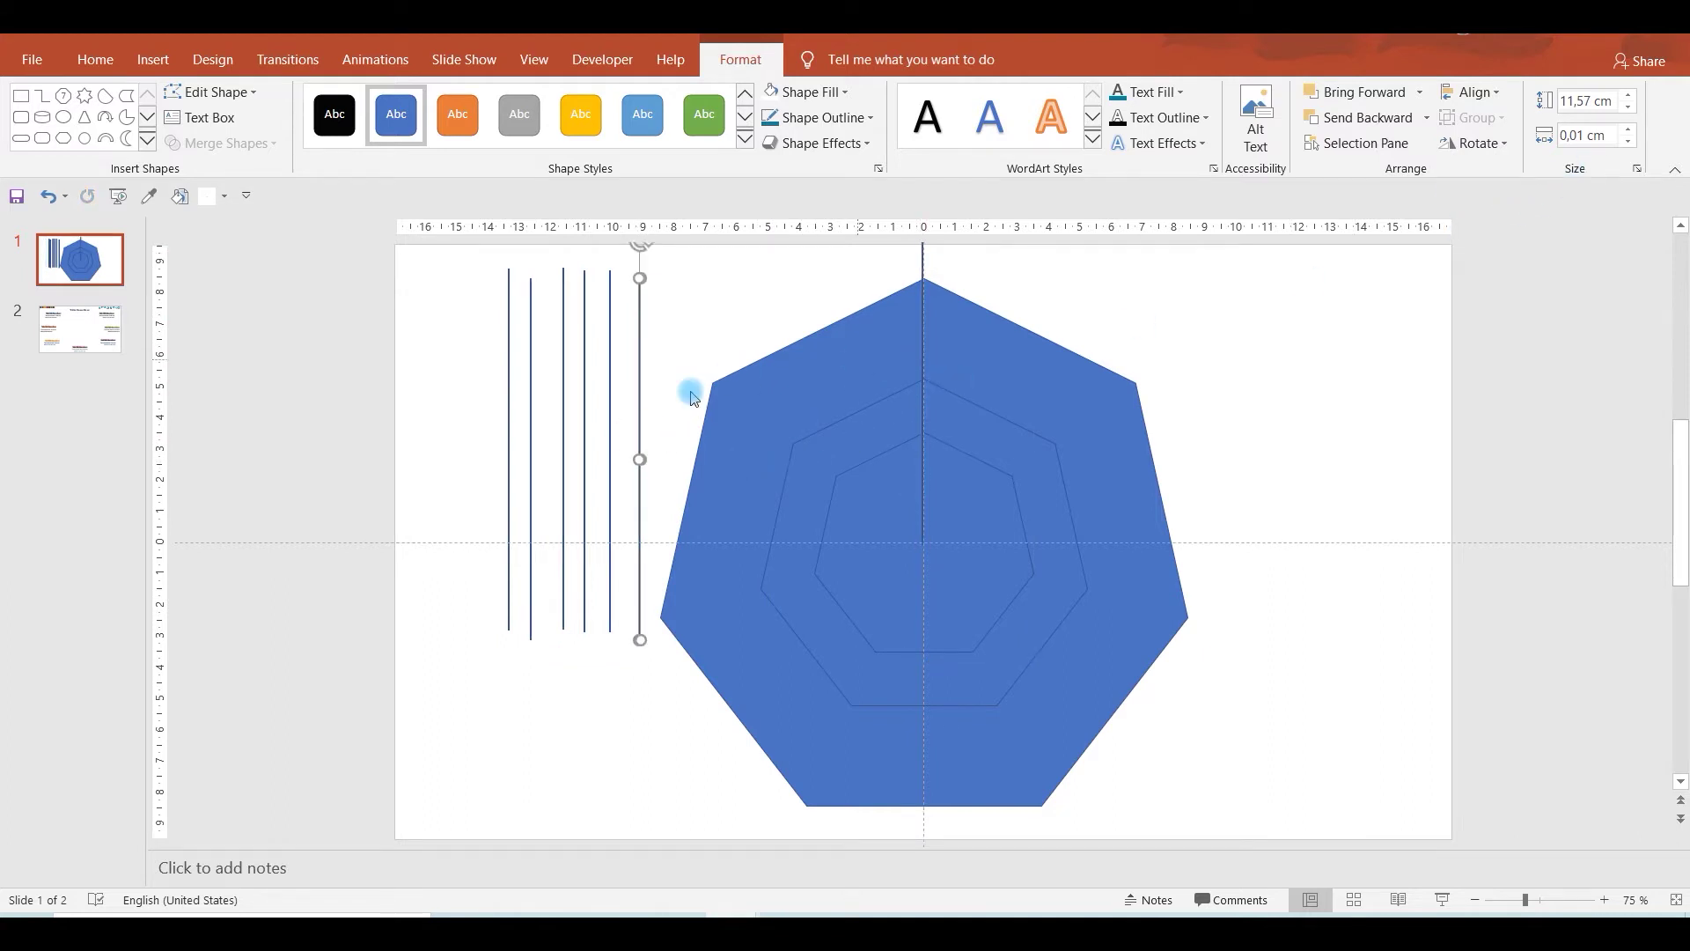
right_click(640, 433)
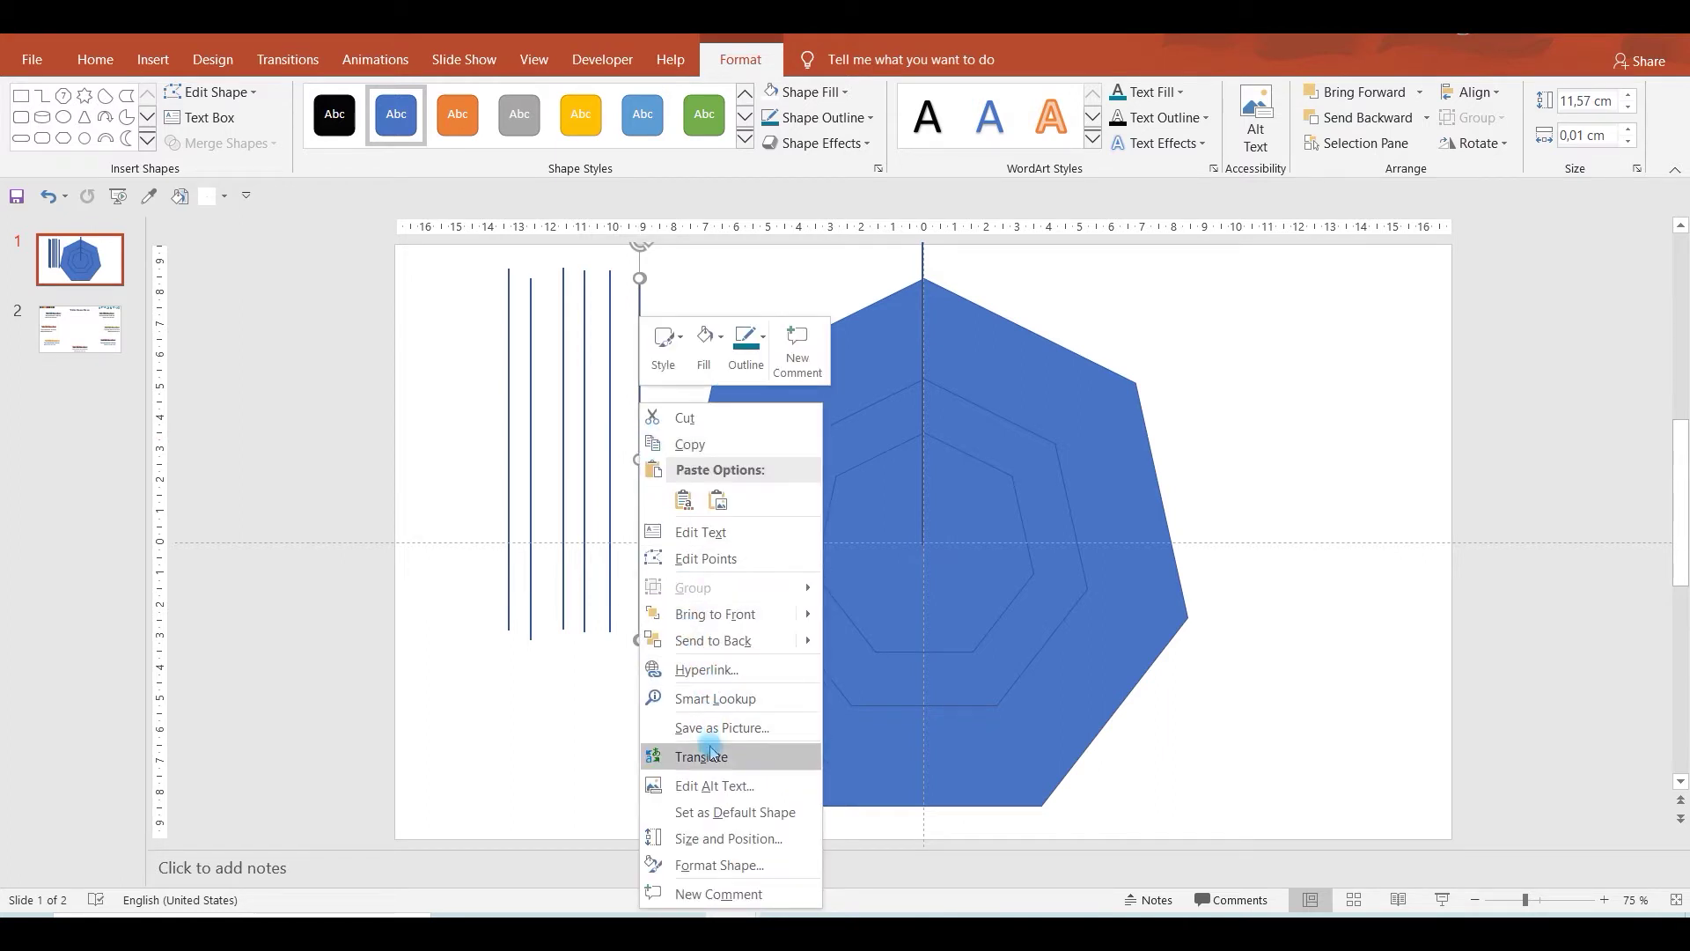
Rotate one line to 53° and set it as the upper-right spoke from the heptagon centre.
left_click(714, 866)
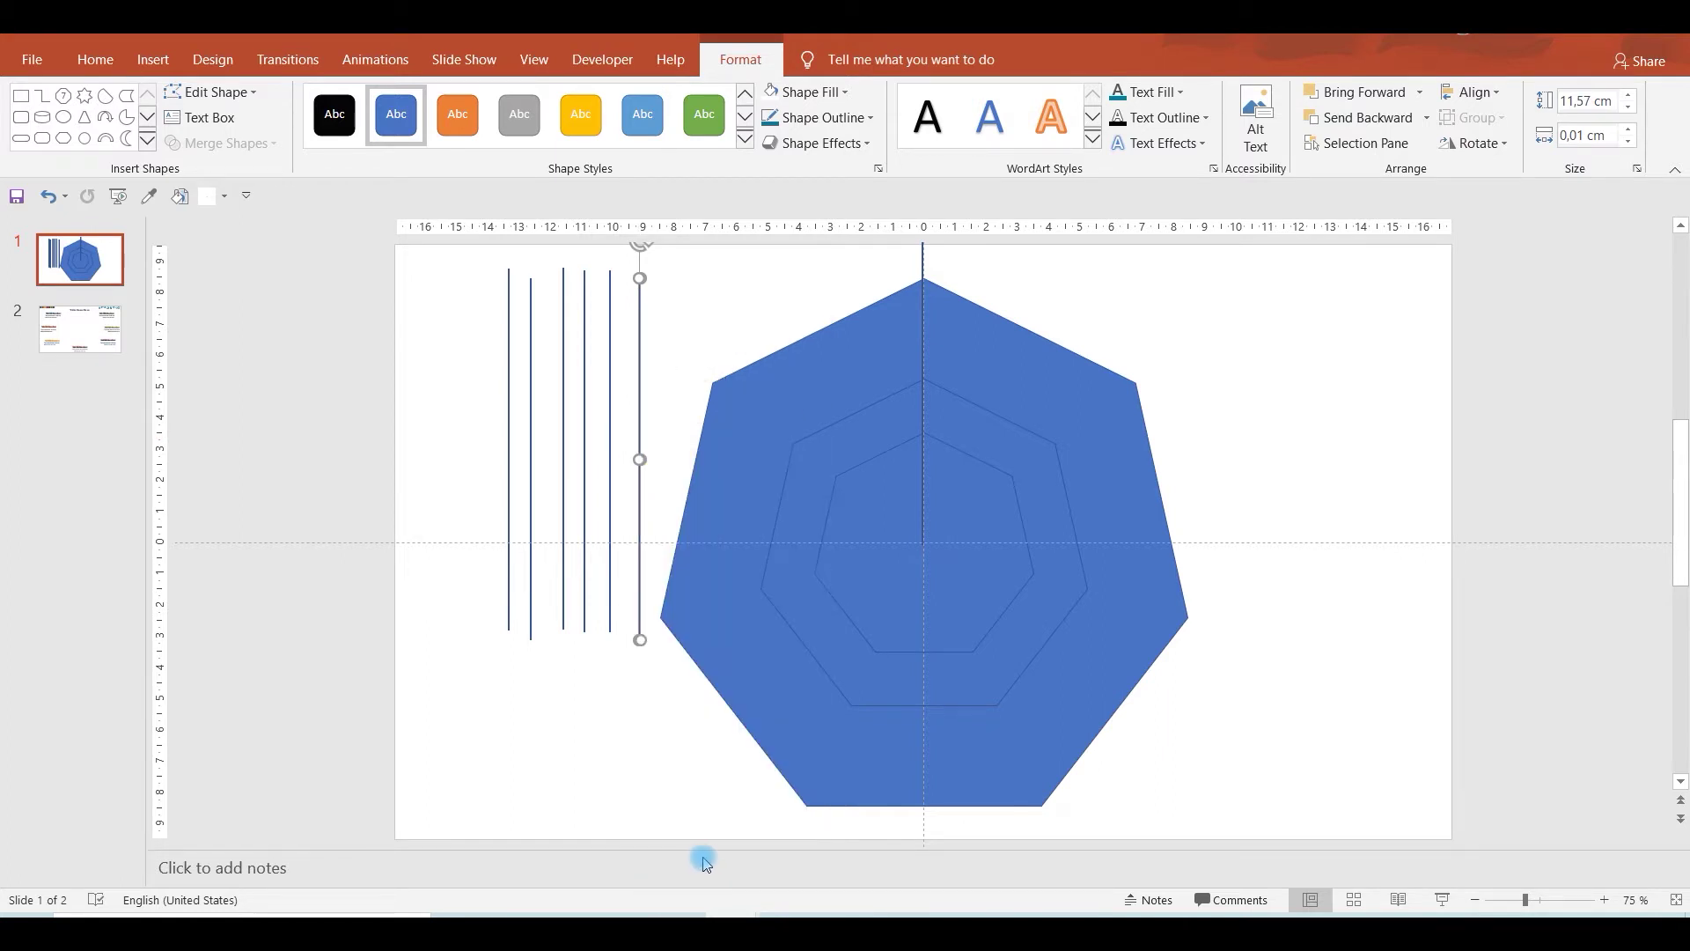
left_click(1497, 315)
left_click(1585, 444)
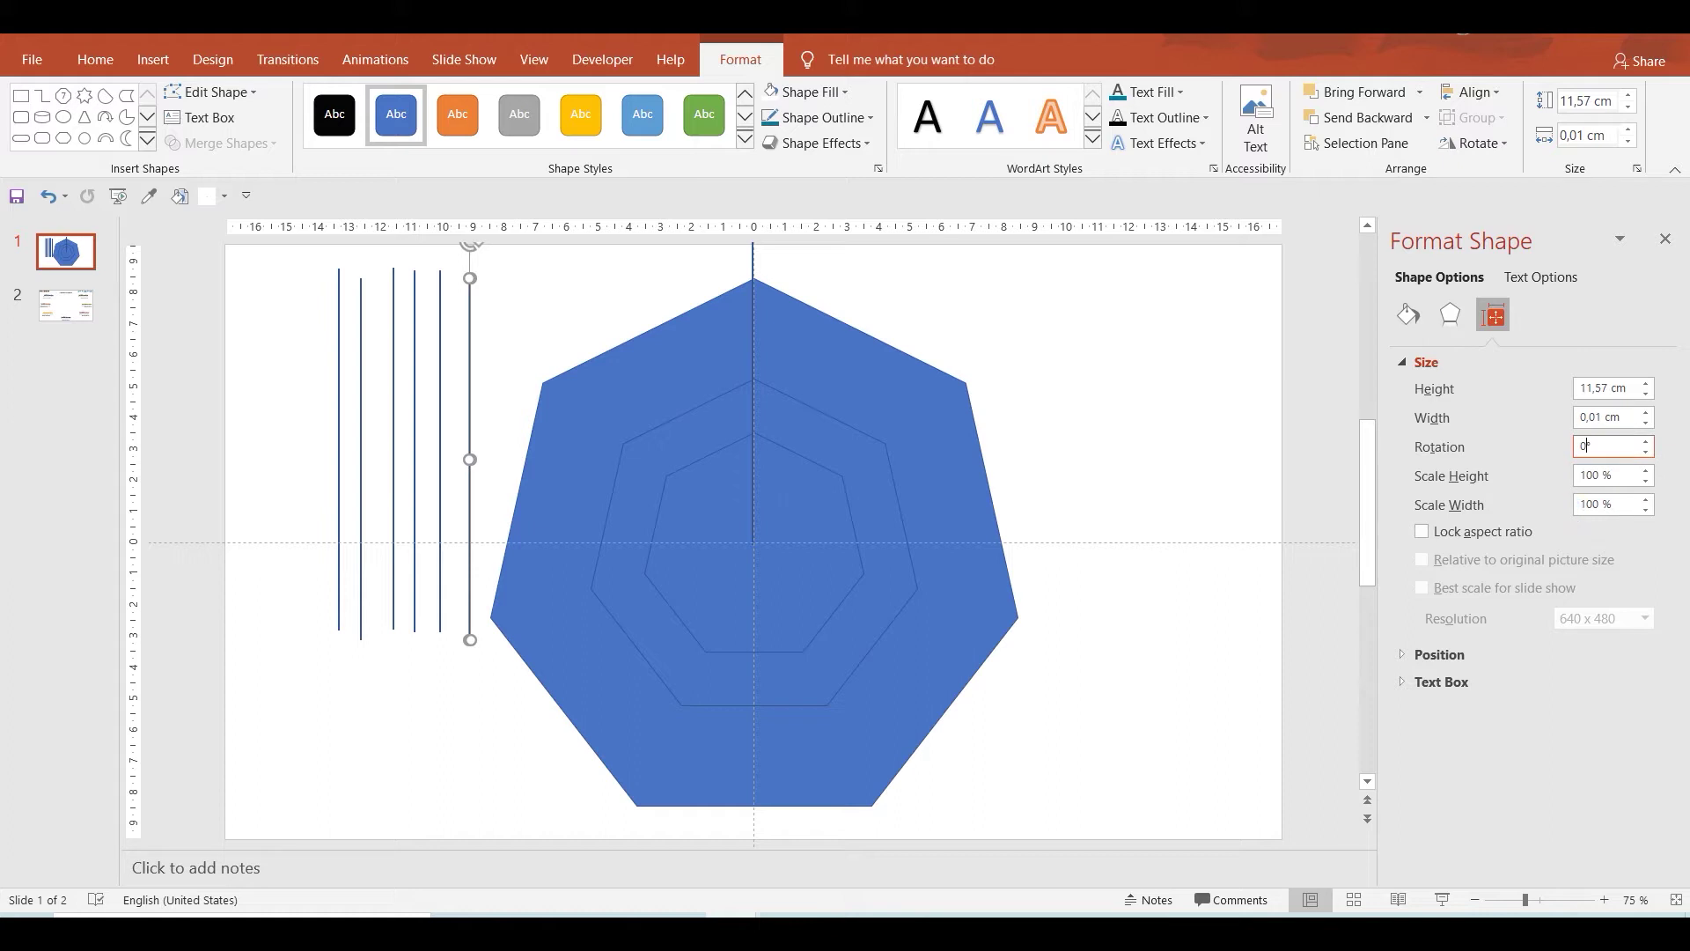
type("53")
key("Return")
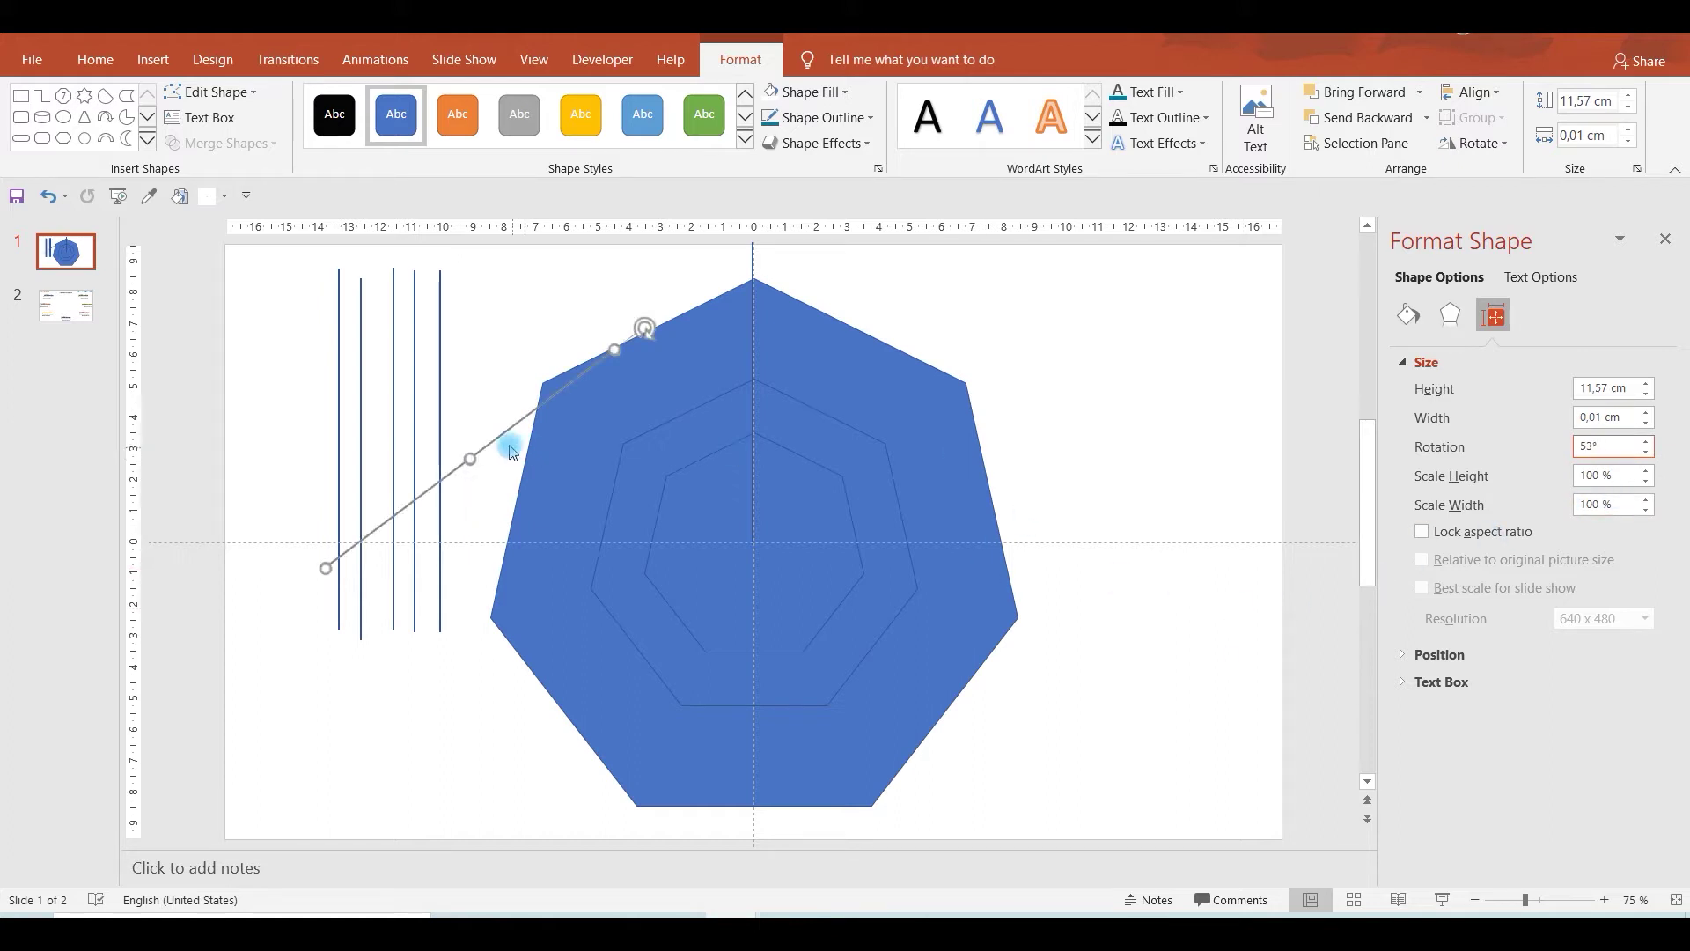
left_click_drag(499, 436, 927, 408)
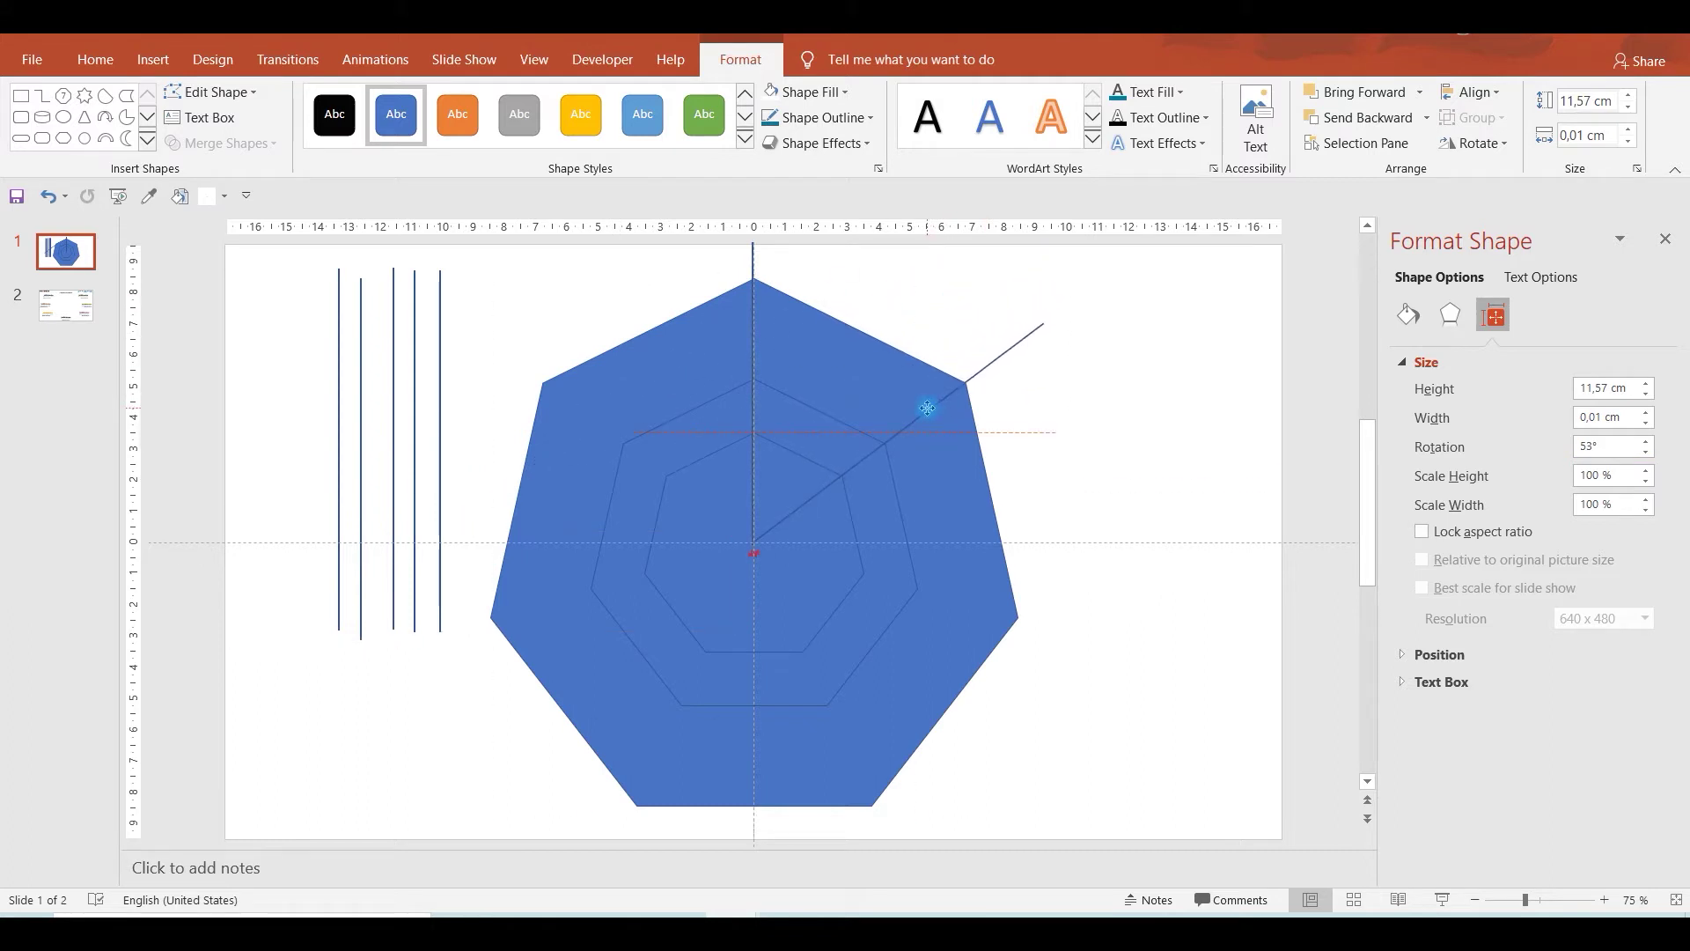
left_click_drag(928, 408, 927, 409)
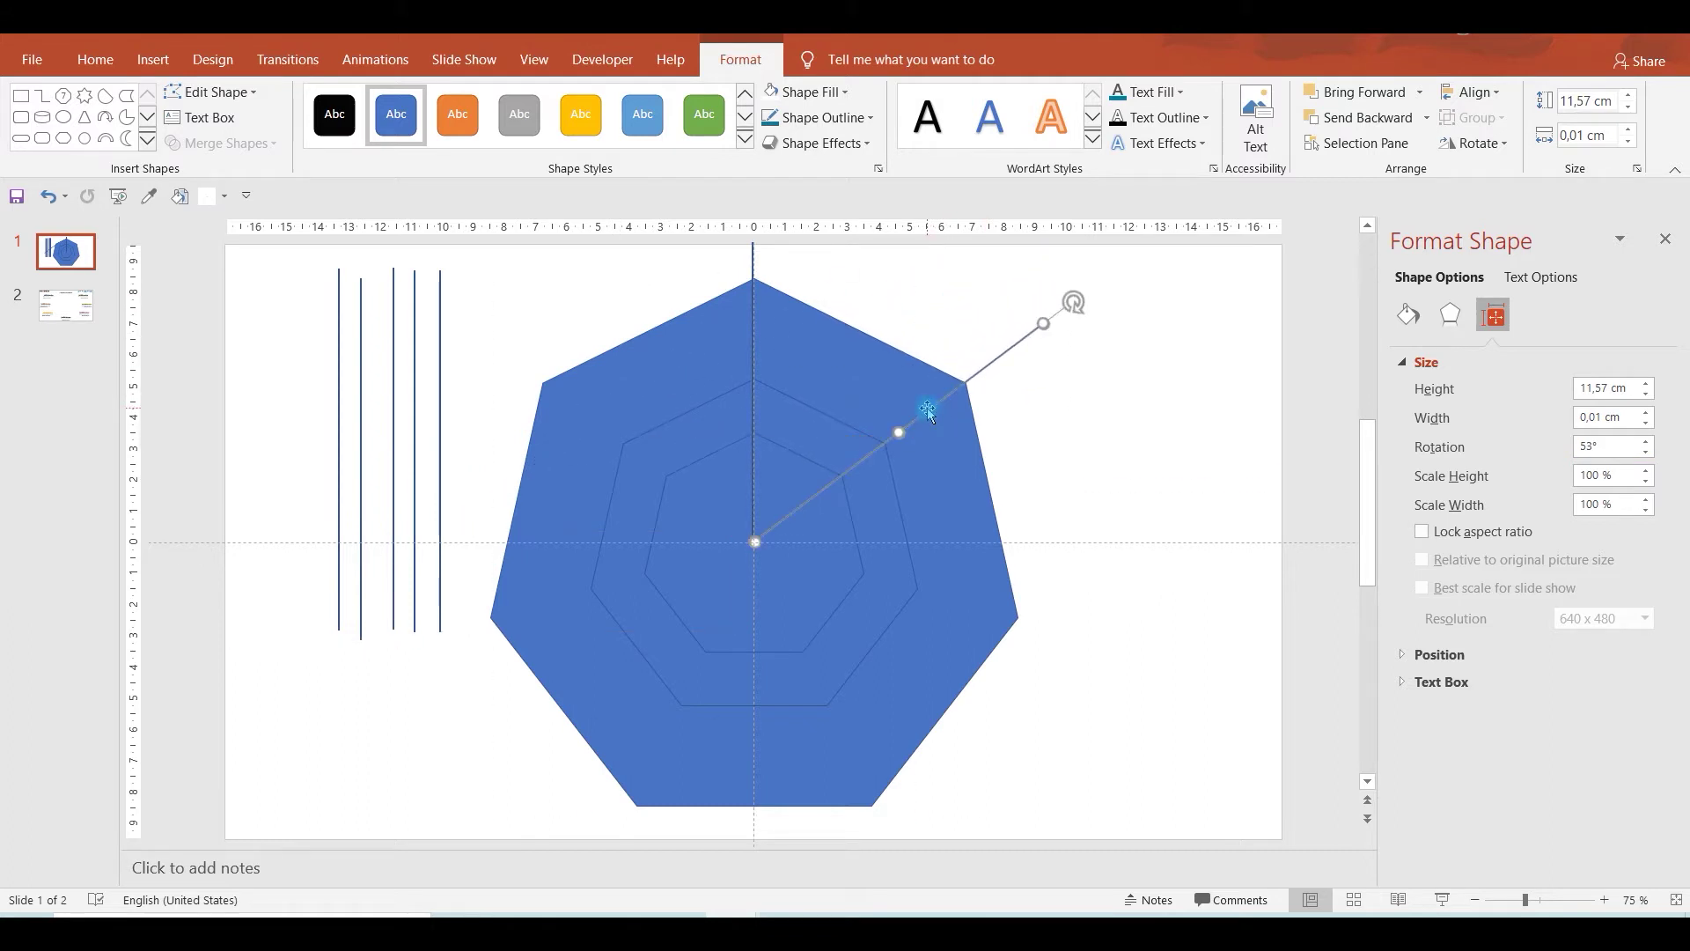
left_click(440, 403)
Rotate a line to −53° and place it as the upper-left spoke.
left_click(1588, 451)
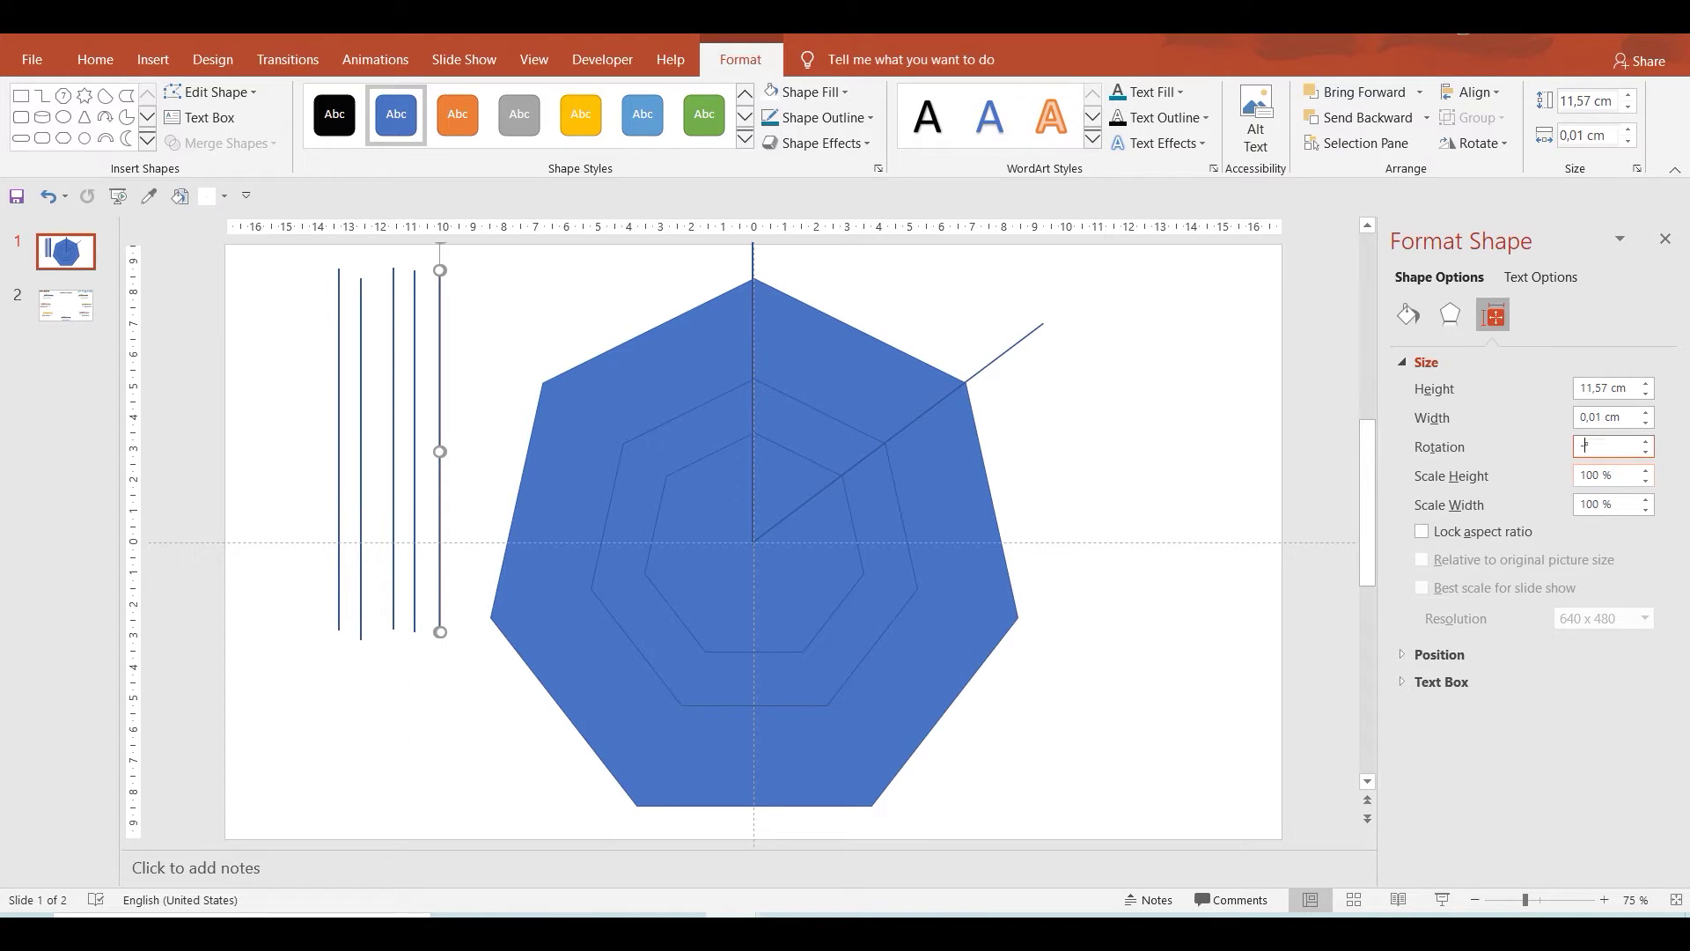
type("53")
key("Return")
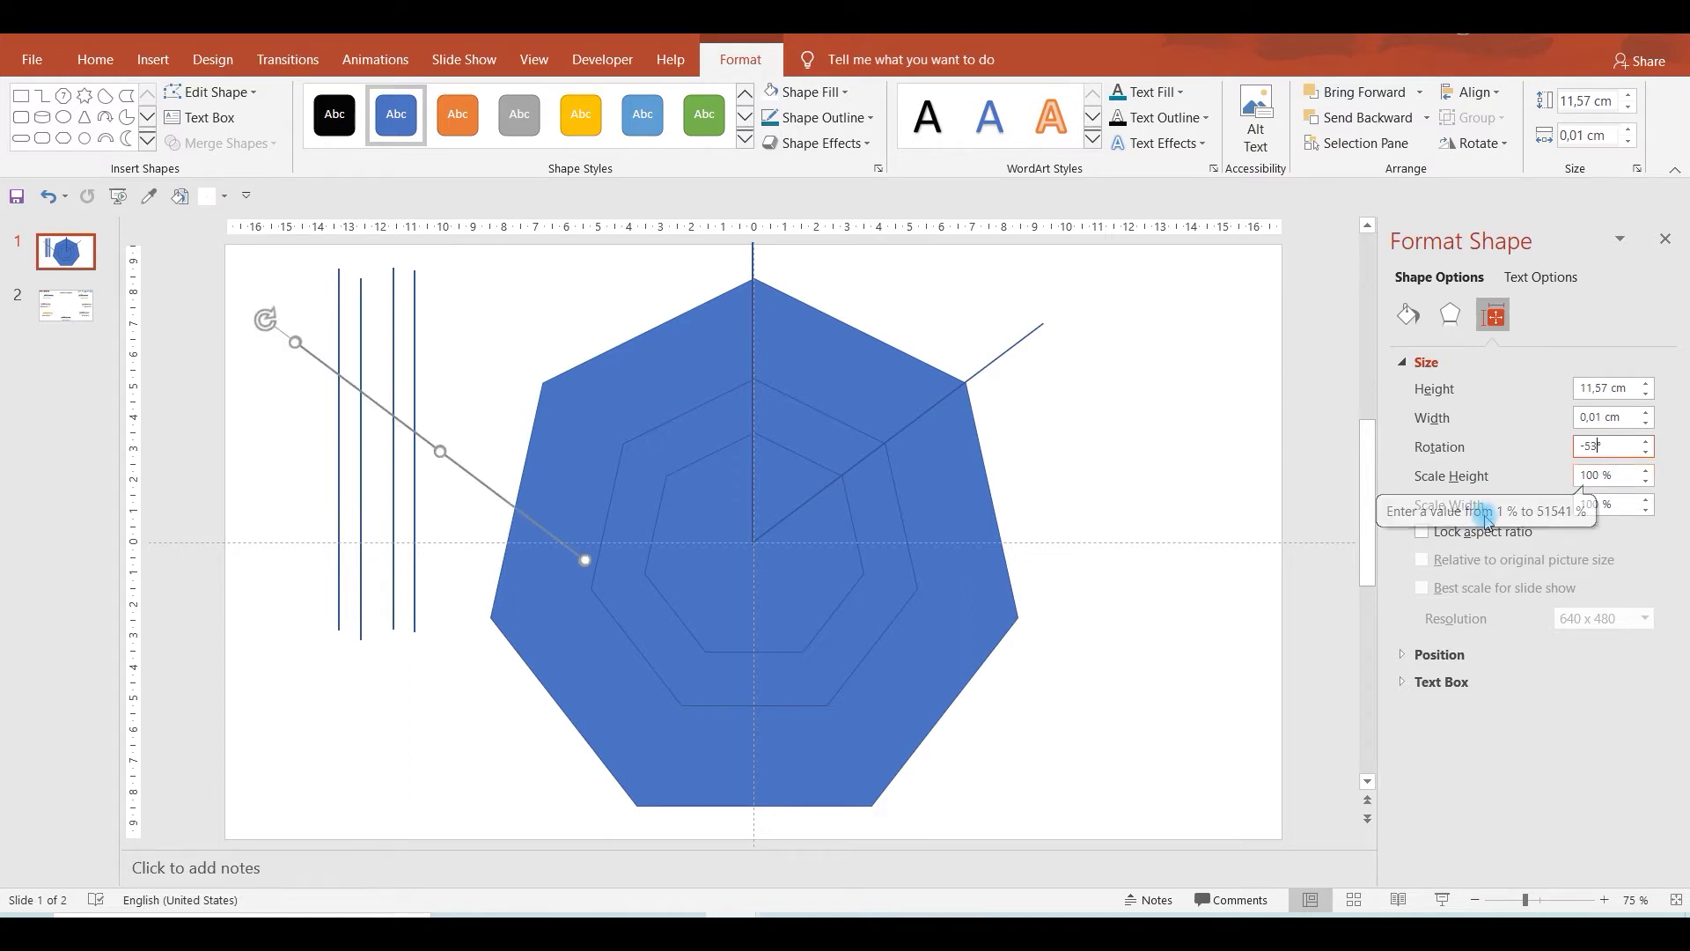
mouse_move(479, 482)
left_mouse_down()
mouse_move(629, 456)
mouse_move(651, 471)
left_mouse_up()
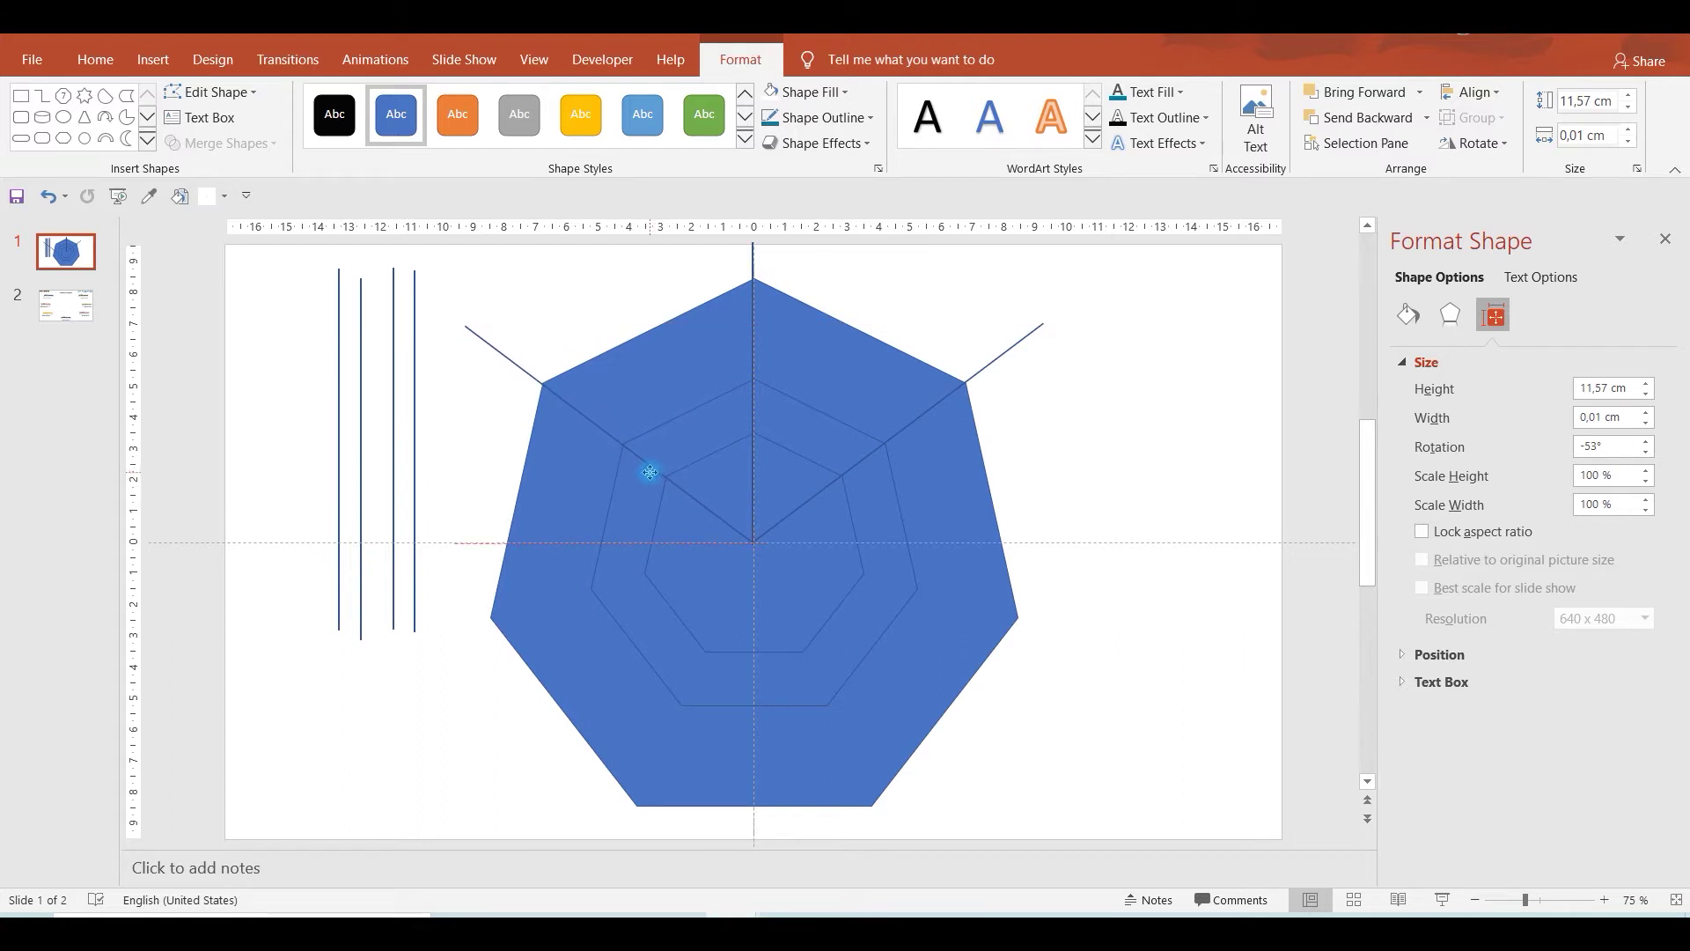
left_click_drag(648, 473, 644, 468)
left_click(465, 736)
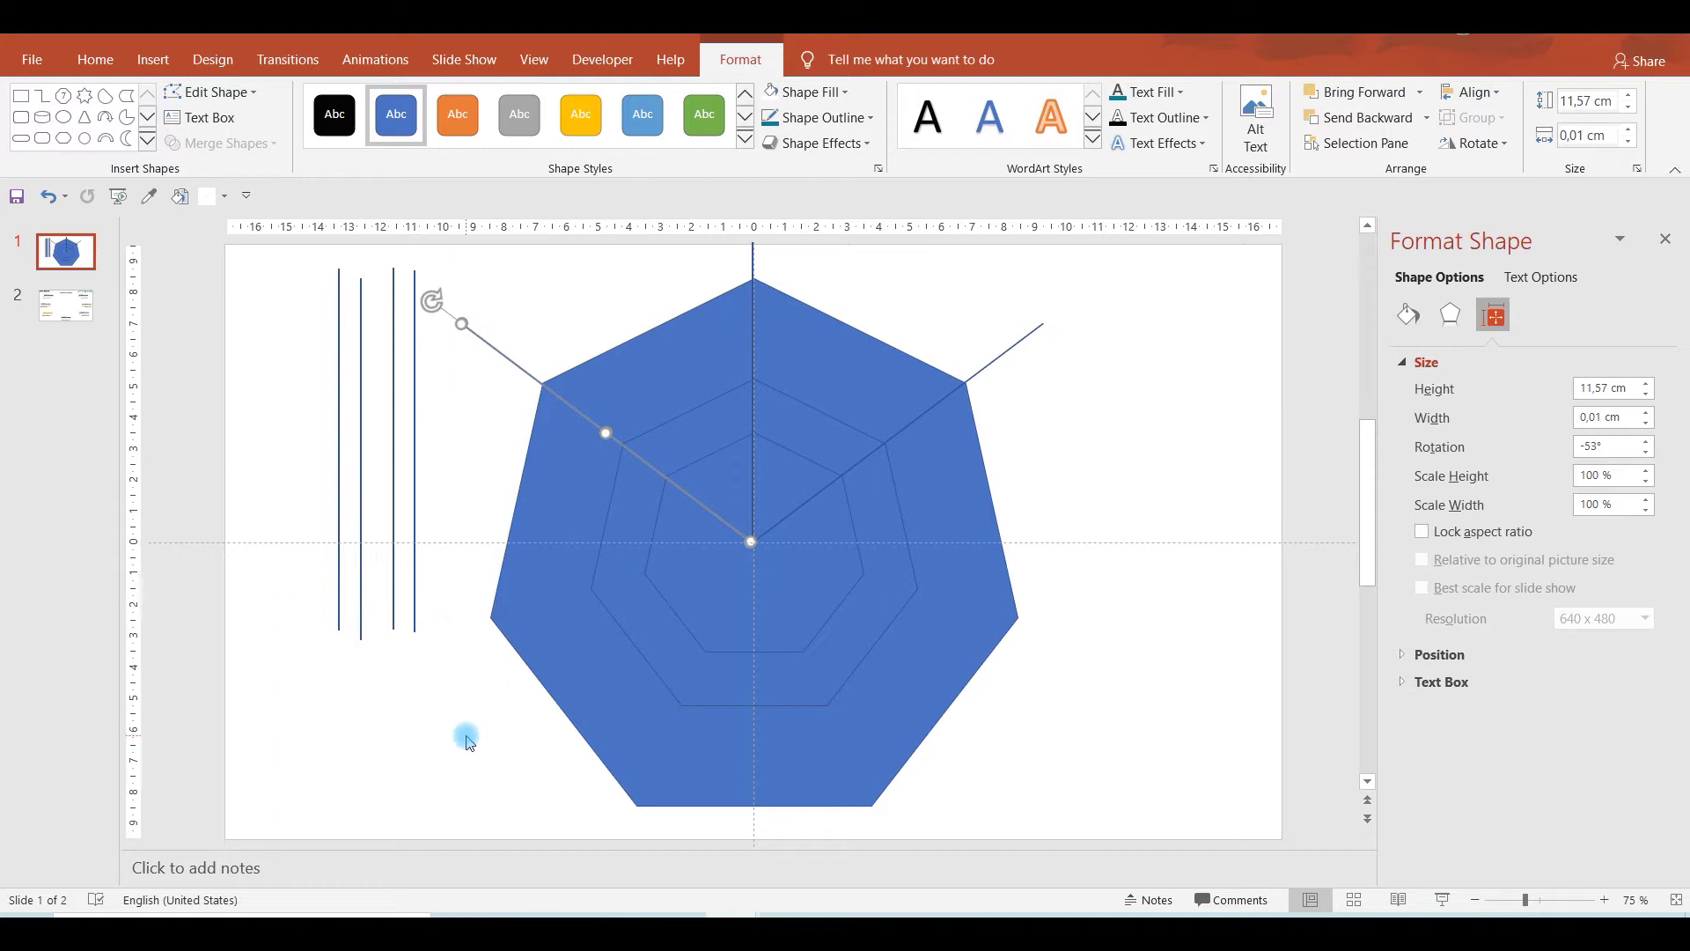
left_click(449, 473)
Rotate the fourth line to 74° and place it as the lower-left spoke.
left_click(415, 452)
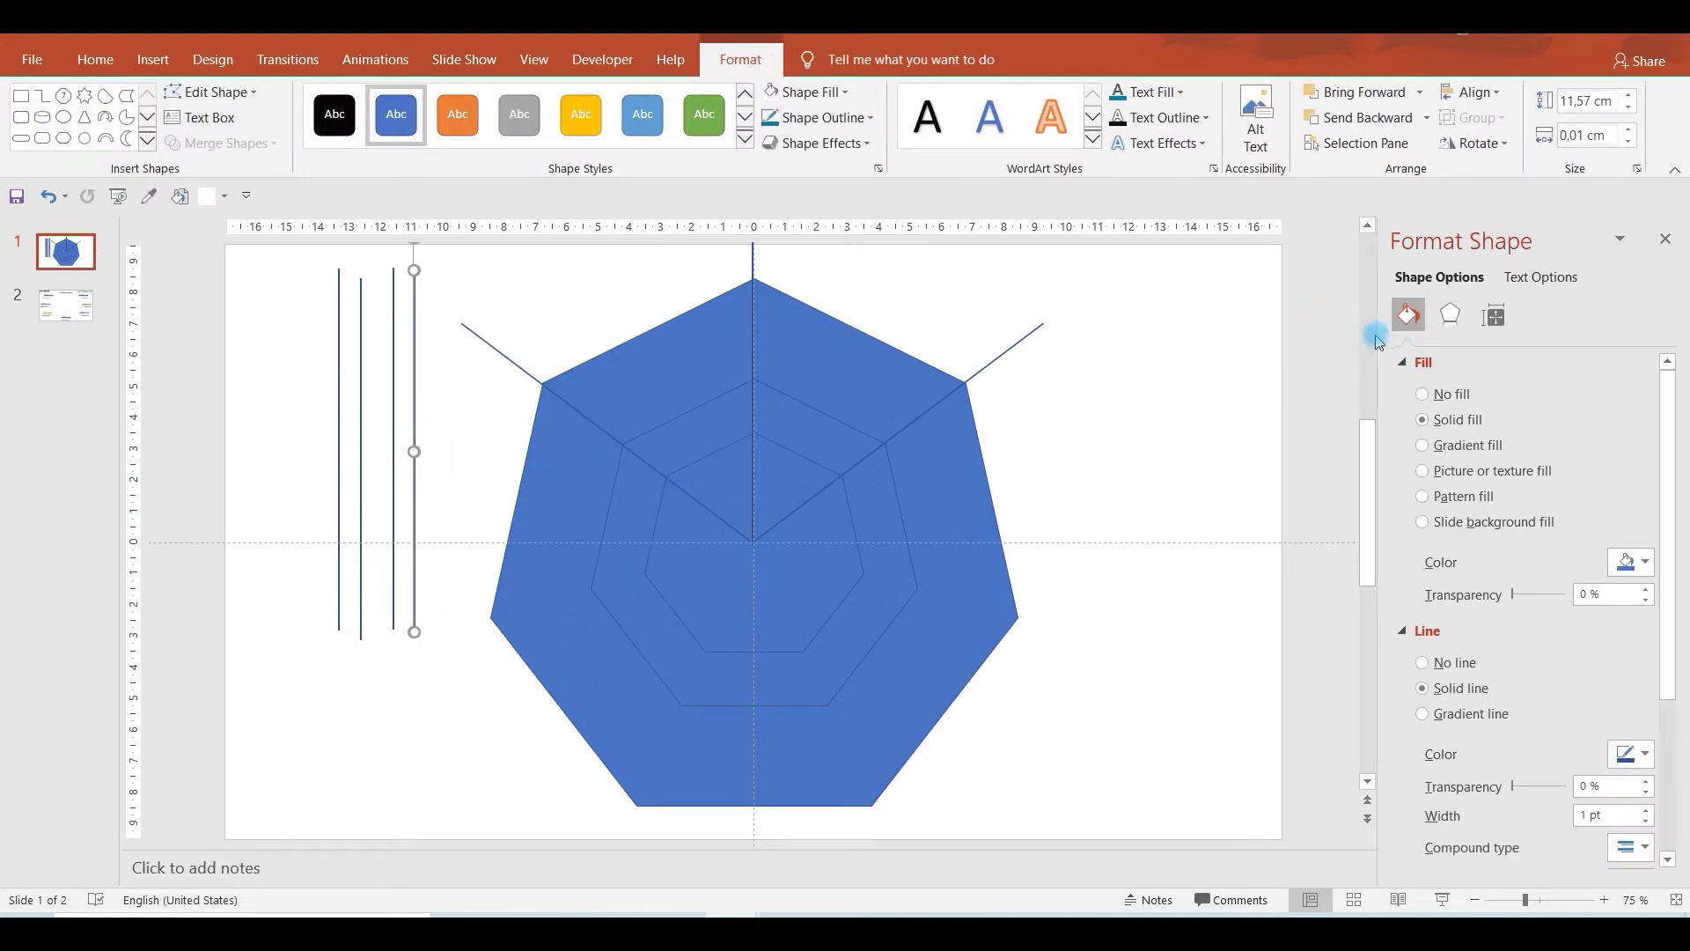
left_click(1494, 316)
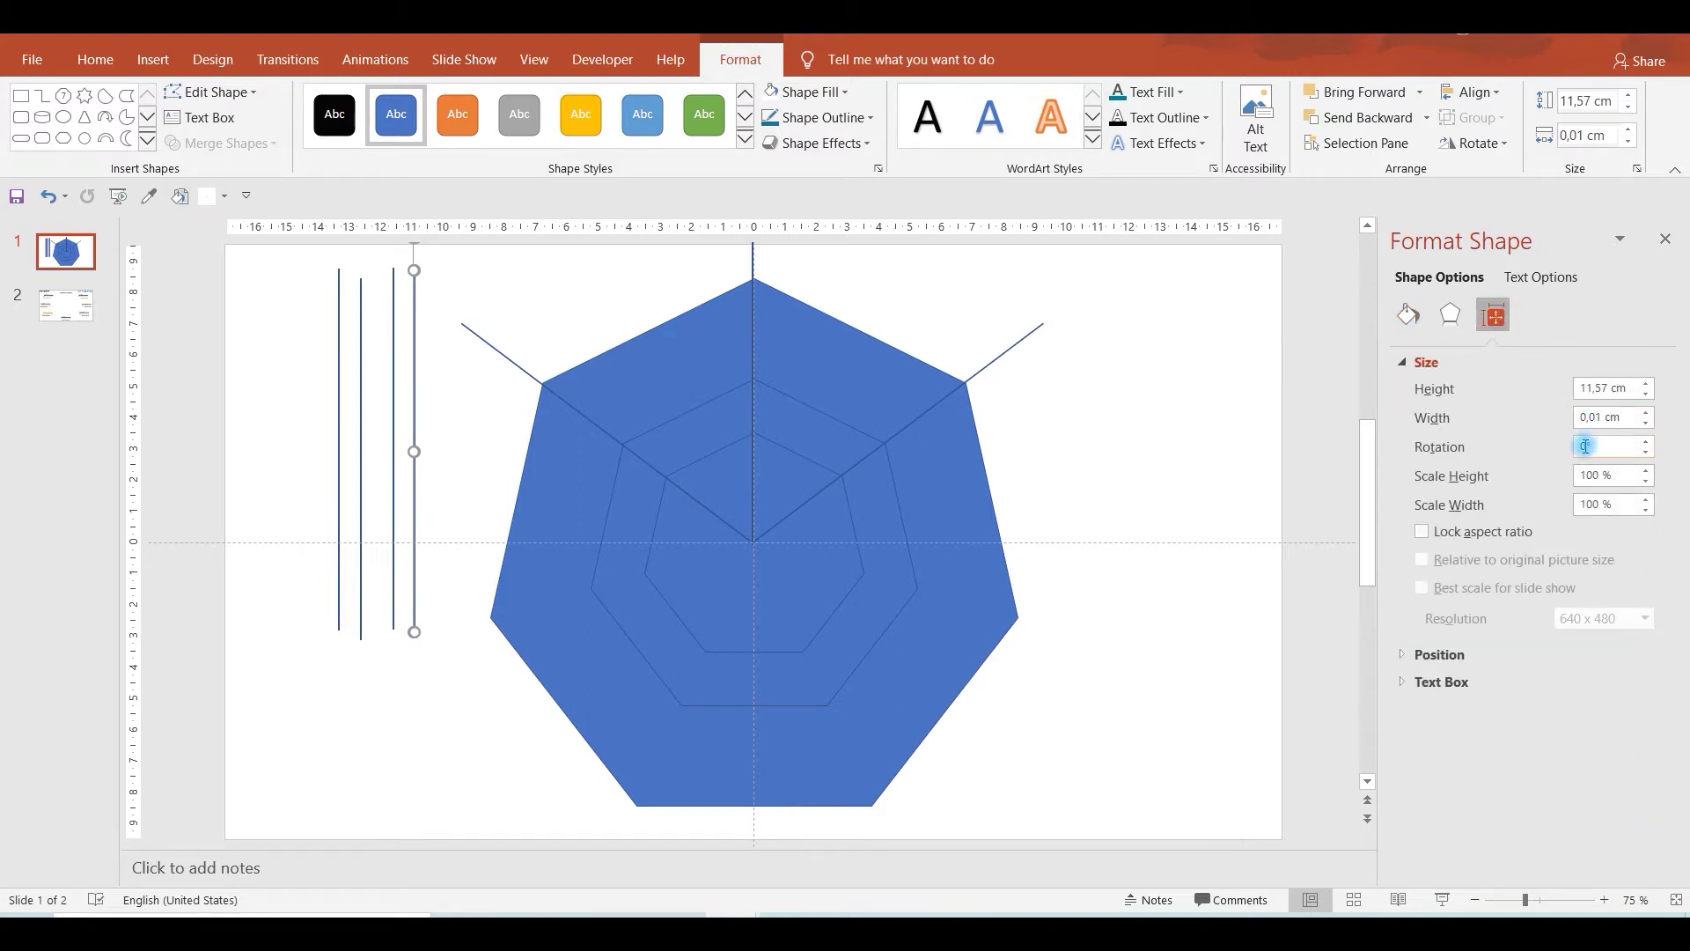
left_click(1585, 539)
type("74")
key("Return")
left_click(1195, 720)
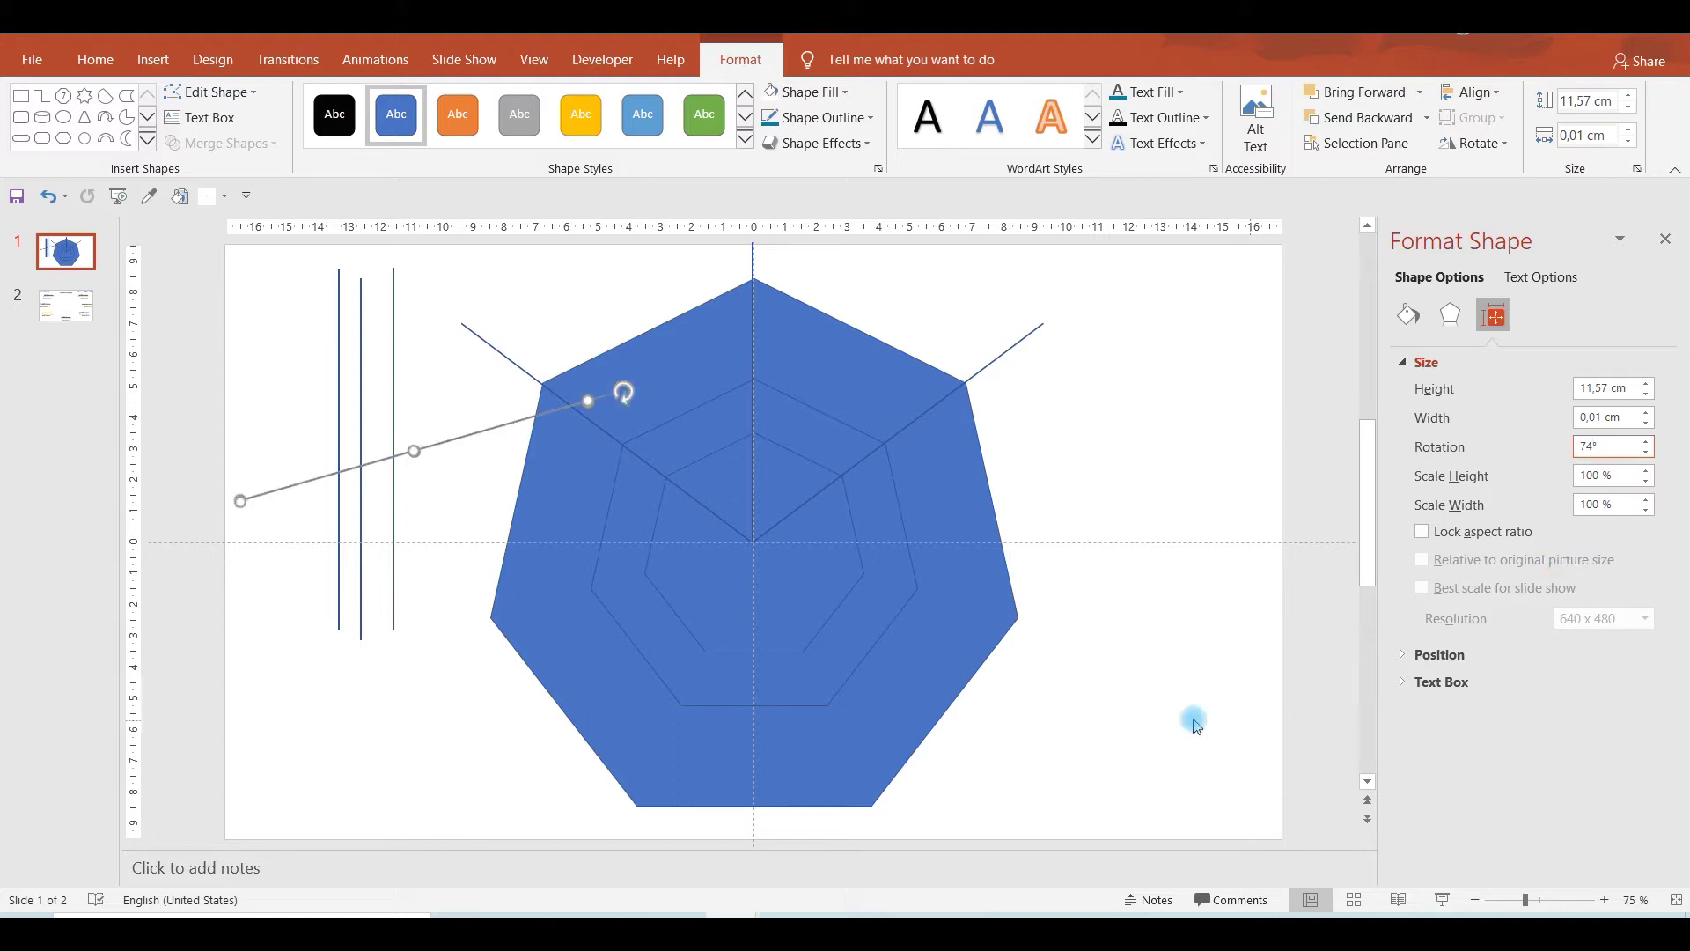
left_click_drag(468, 435, 641, 576)
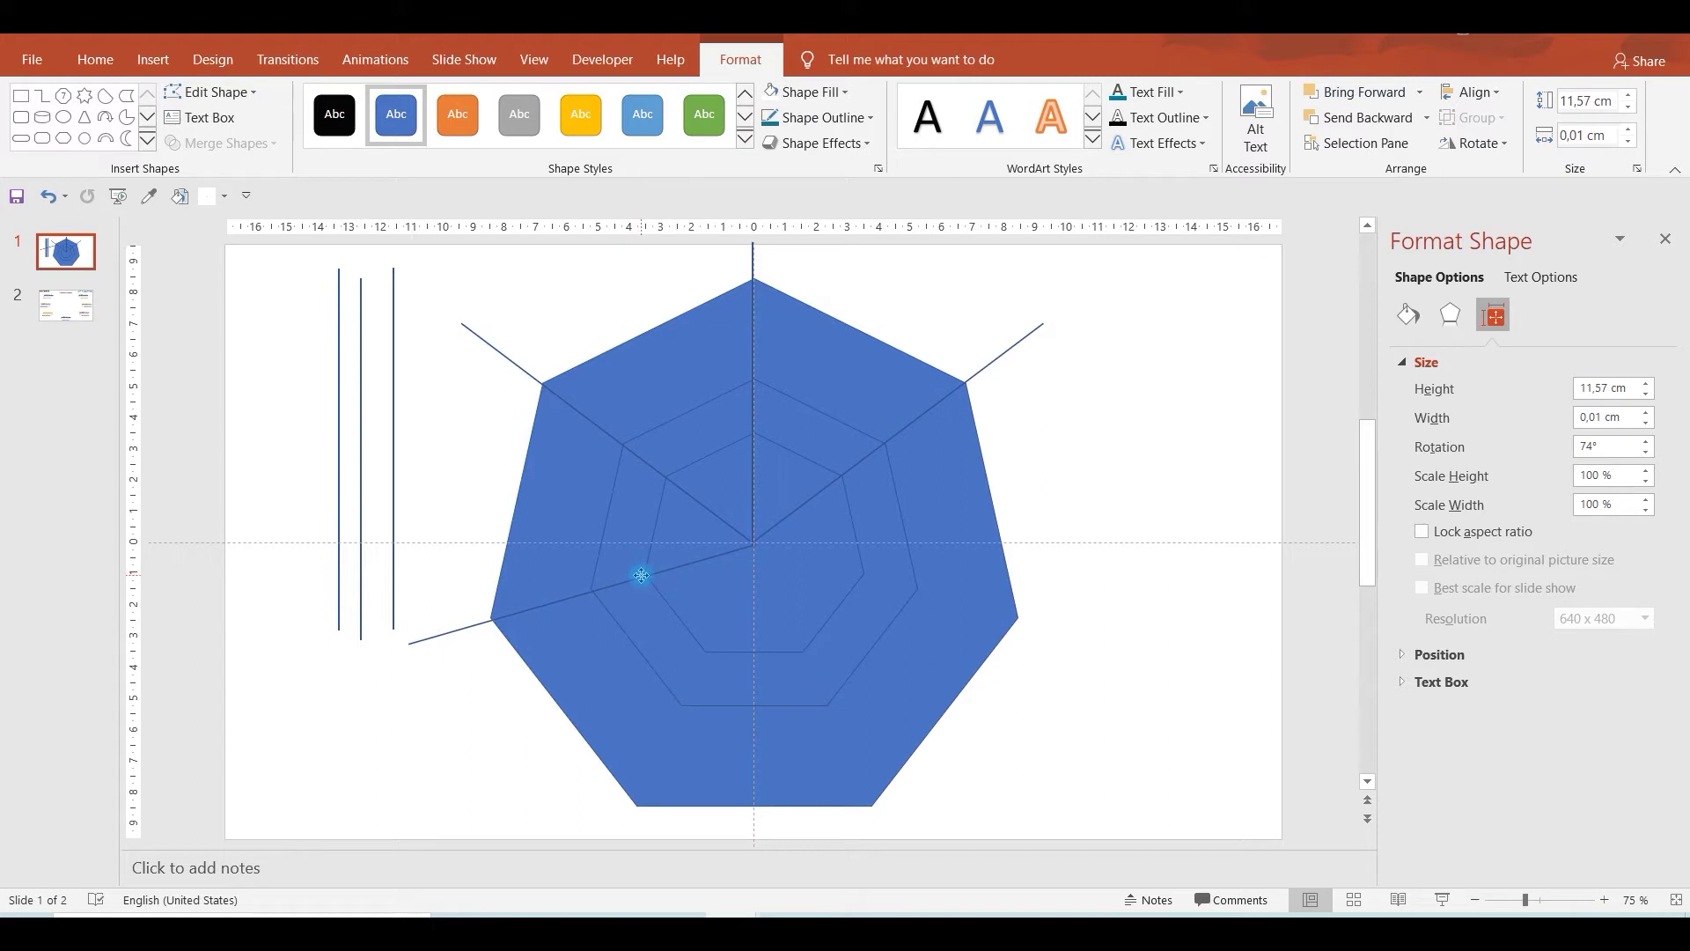
left_click_drag(641, 575, 642, 574)
Rotate the third line to −74° and place it as the lower-right spoke.
left_click(393, 480)
type("-74")
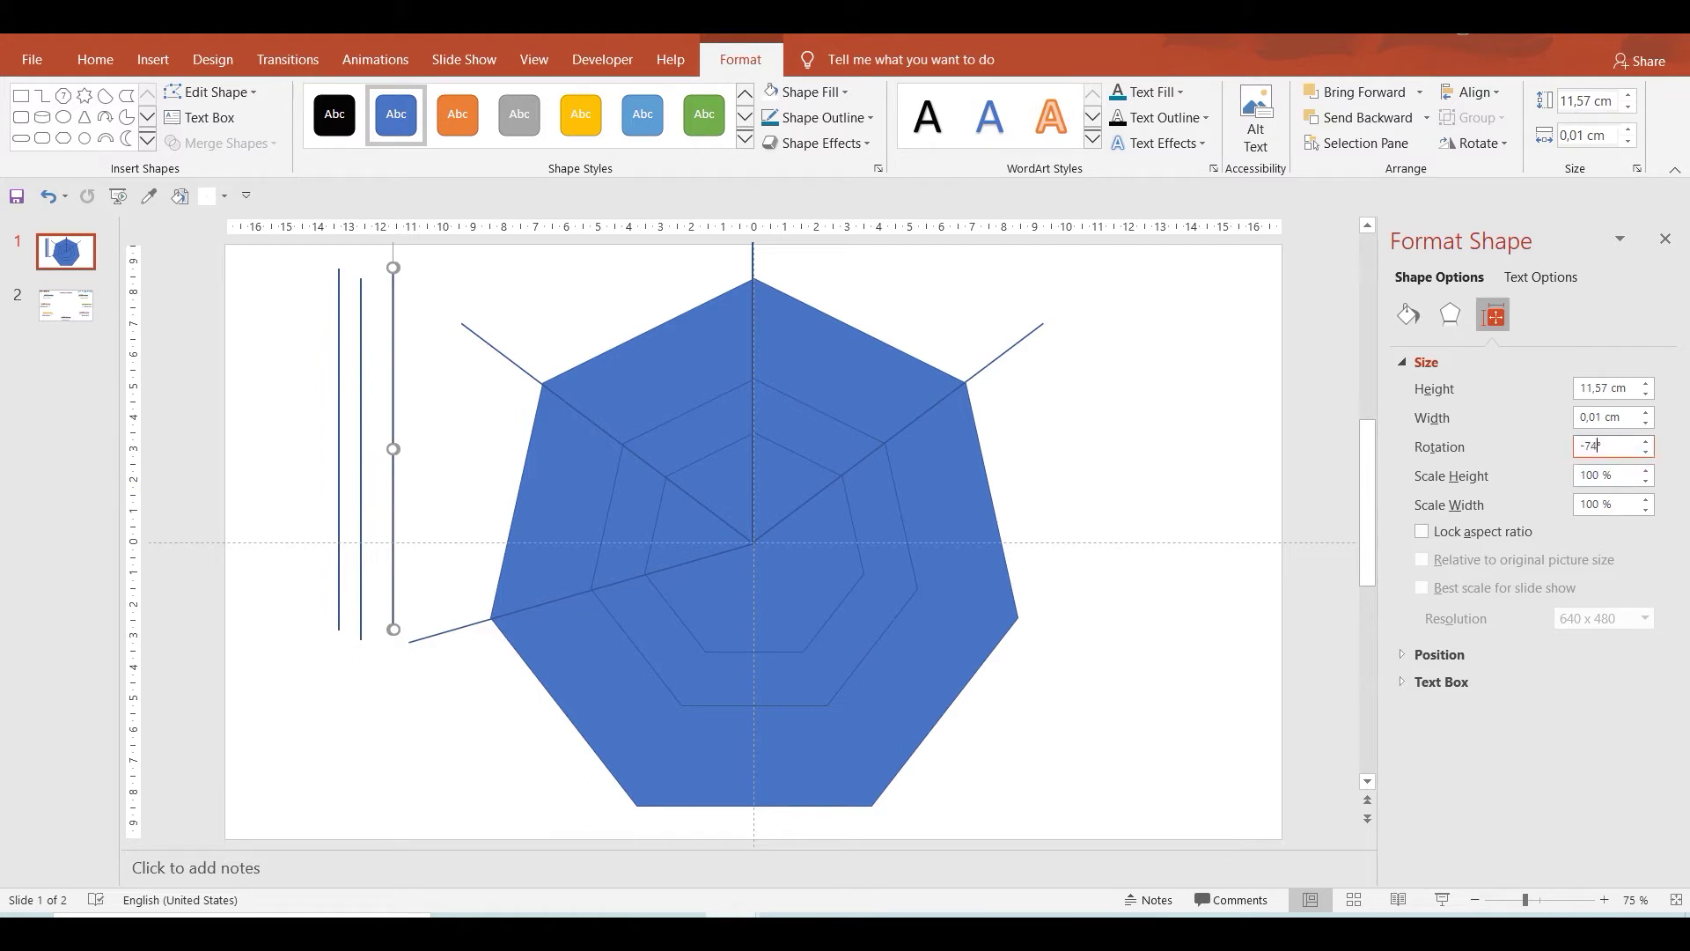
key("Return")
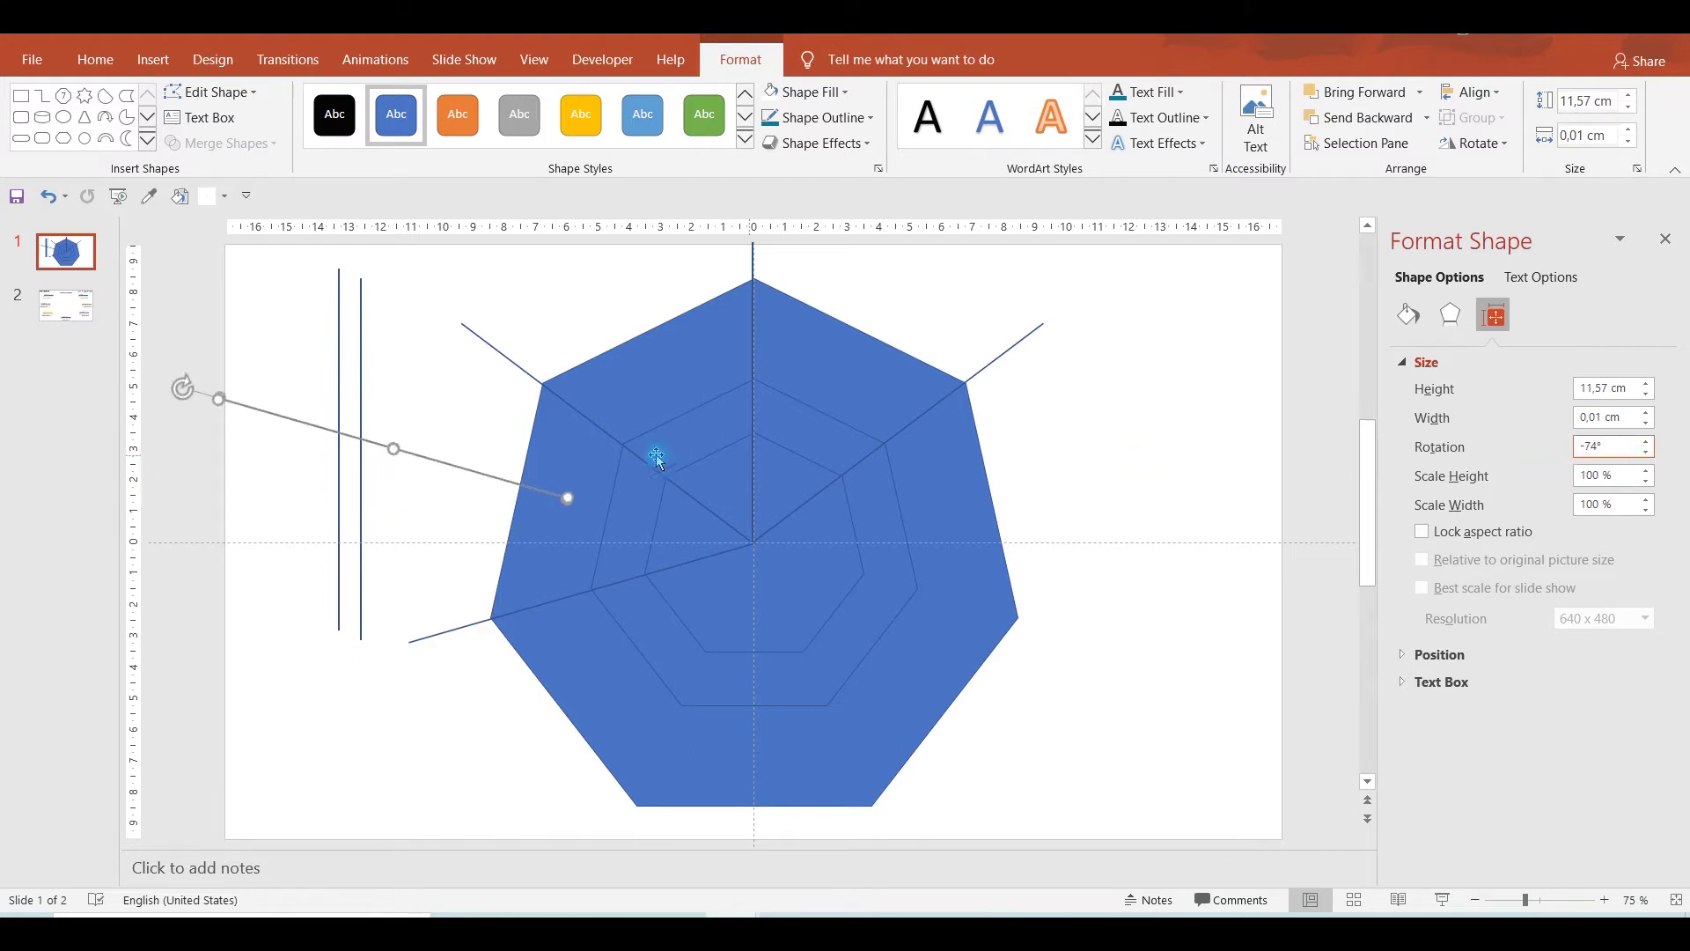
left_click_drag(484, 469, 1001, 613)
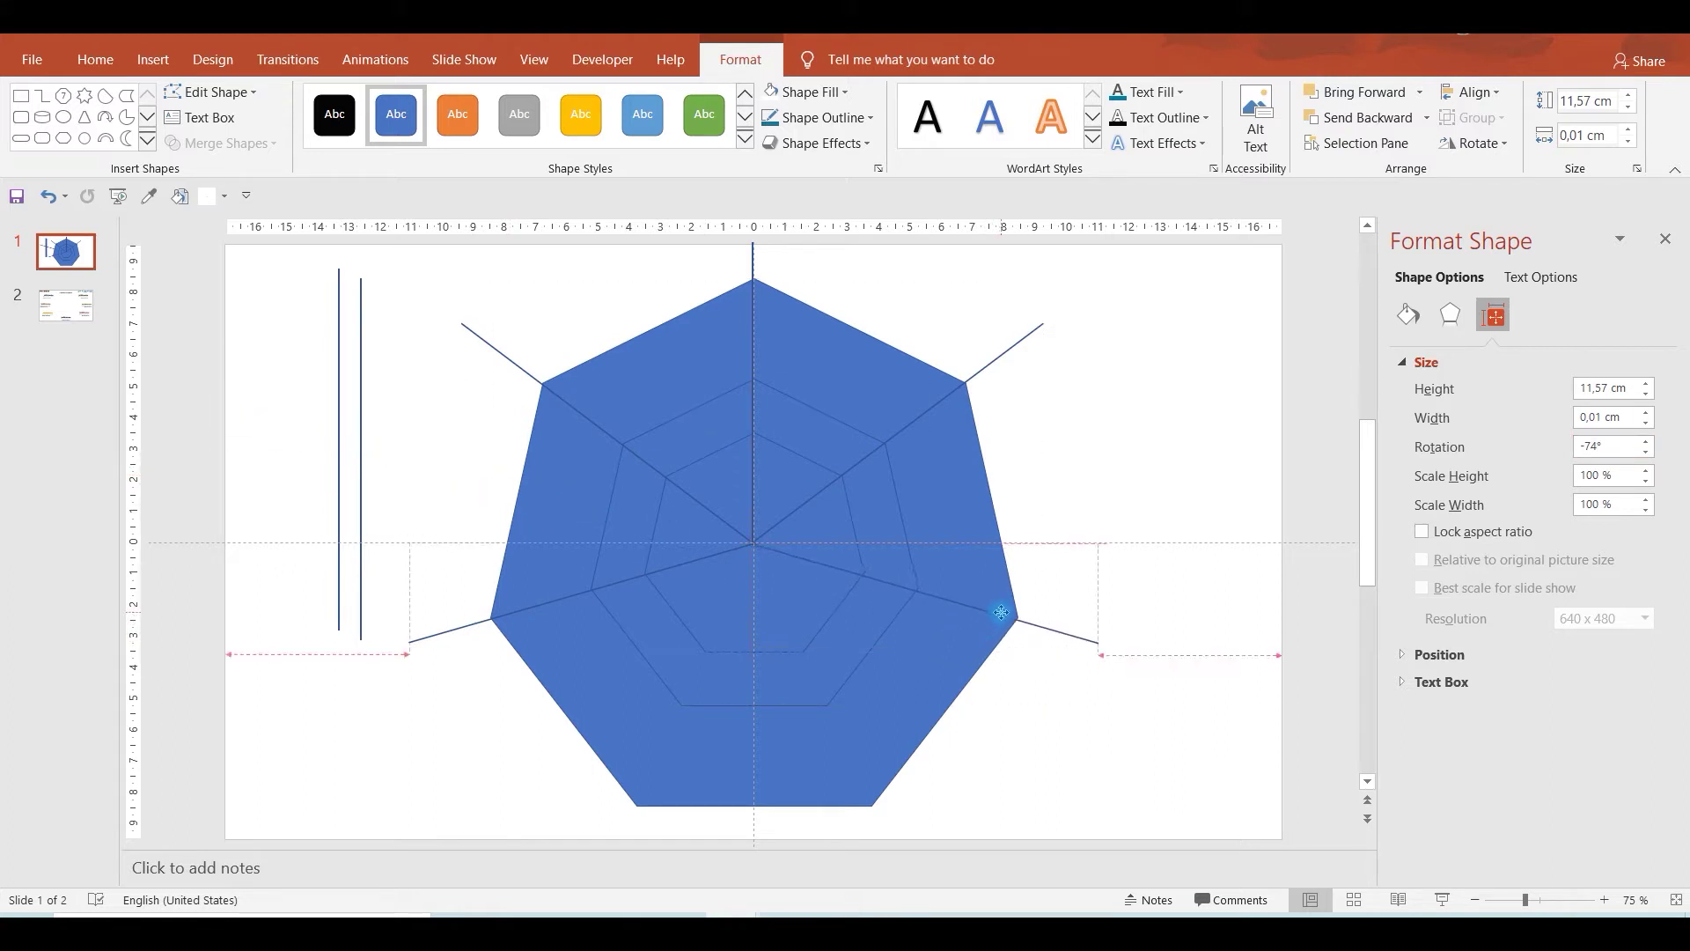
left_click_drag(1001, 612, 1066, 639)
left_click(1123, 730)
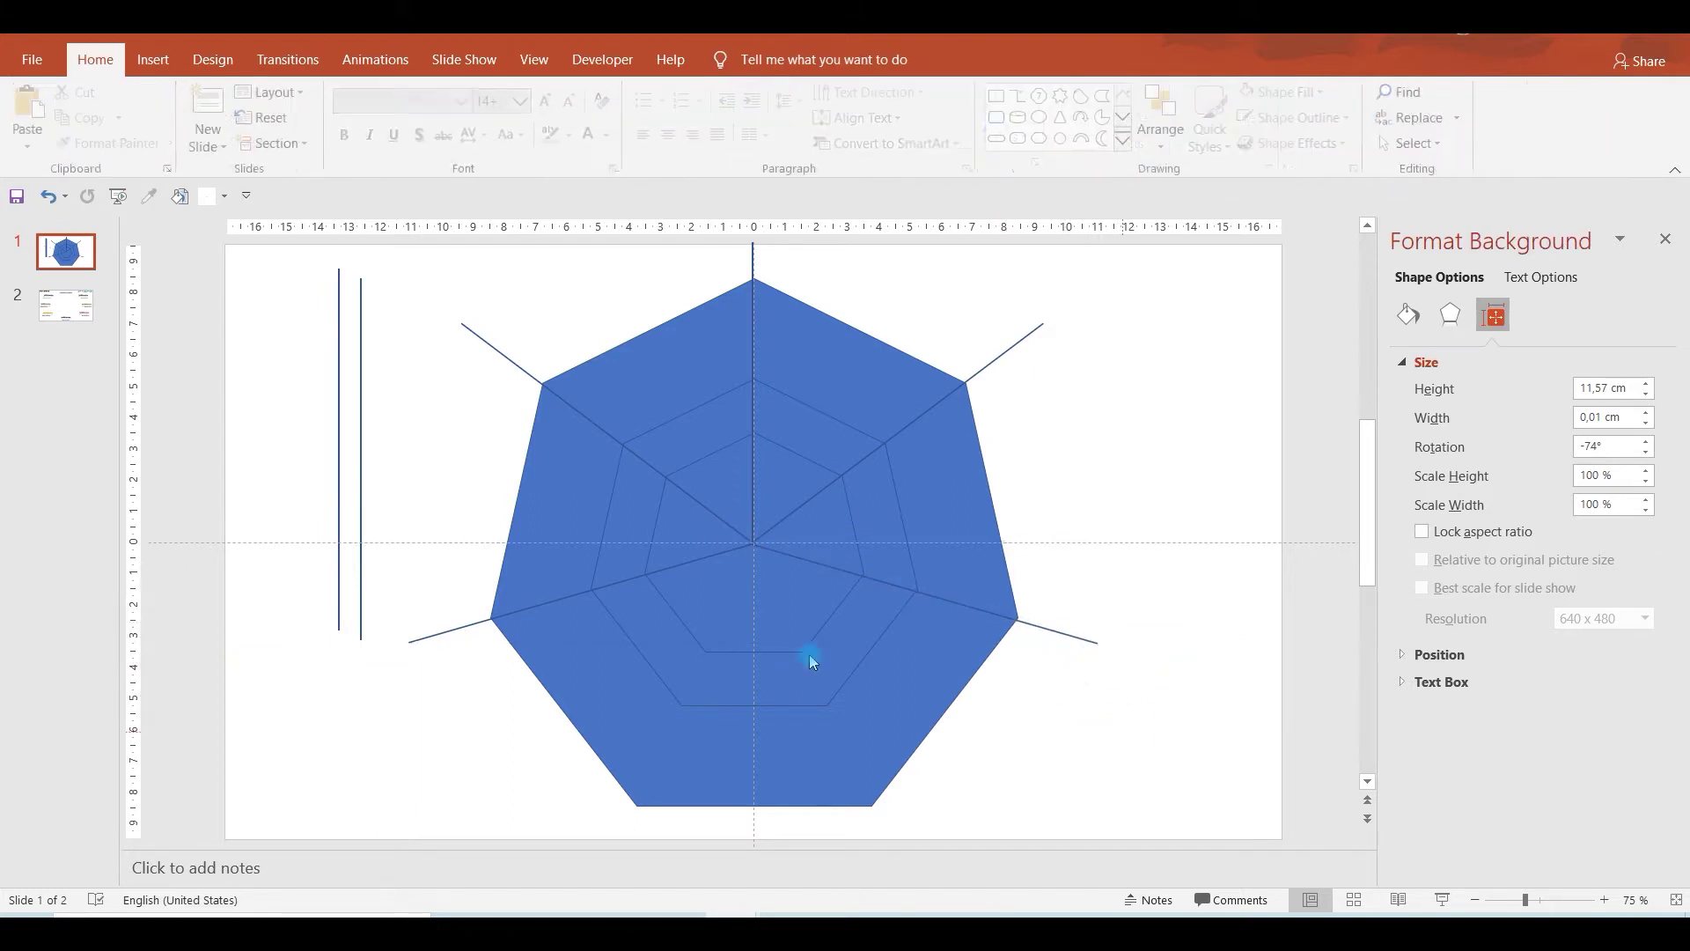
Rotate another line to 24° and place it as the bottom-left spoke.
left_click(363, 502)
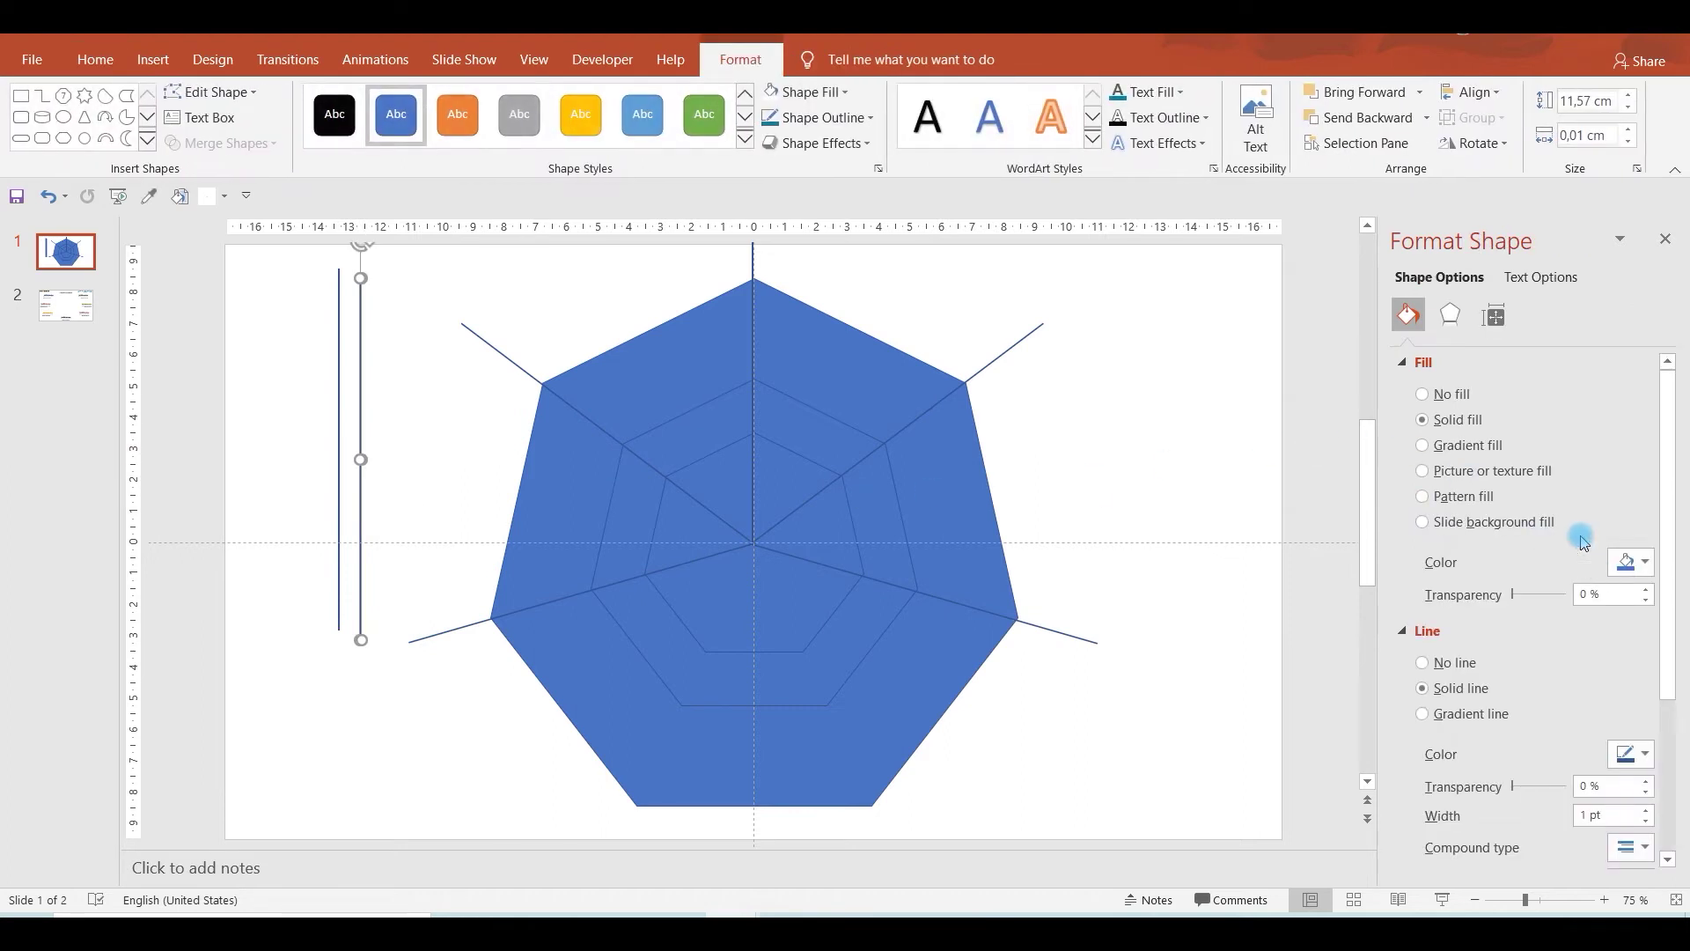
left_click(1494, 317)
left_click(1590, 442)
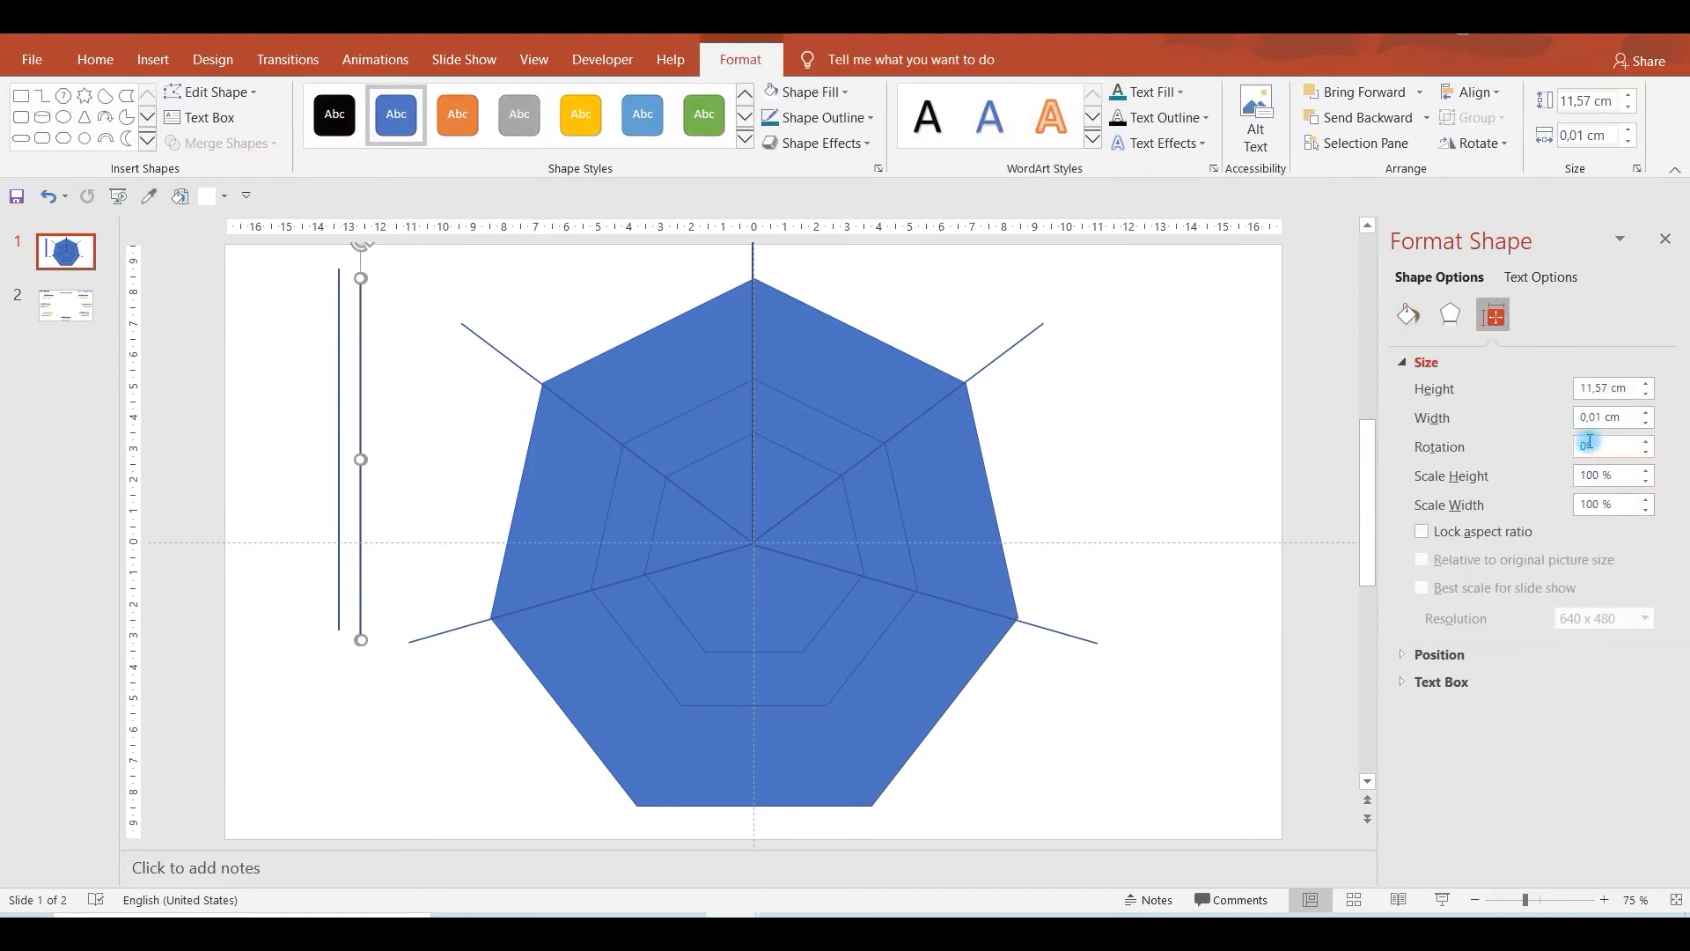
left_click(1618, 560)
type("4")
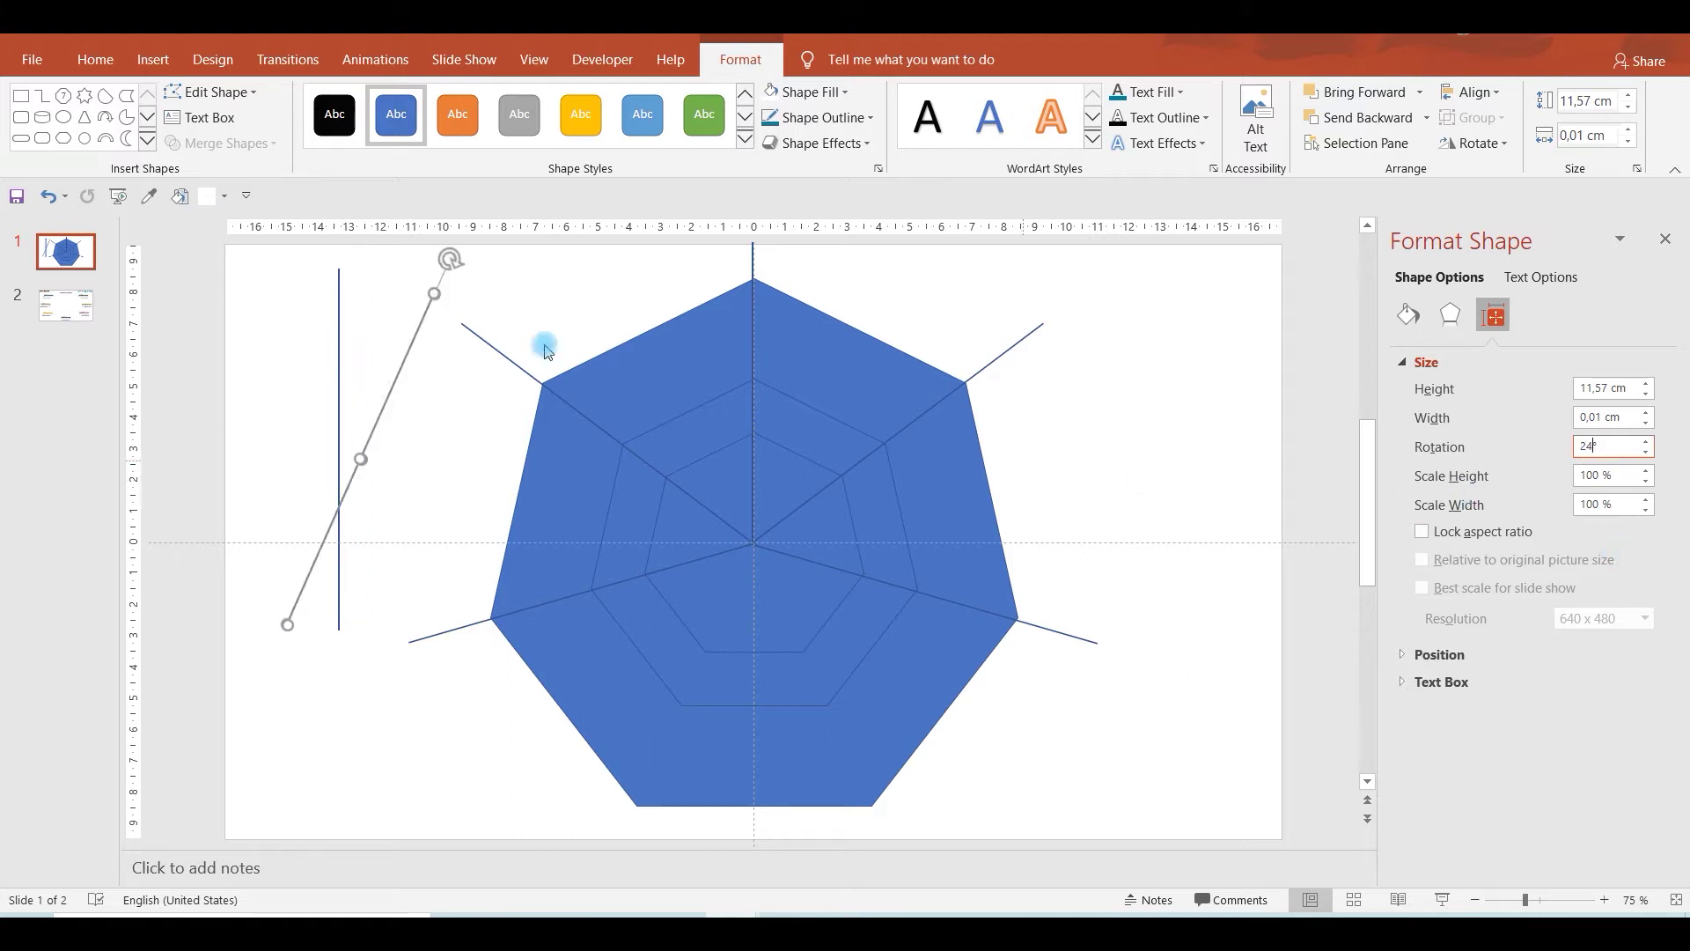
left_click_drag(389, 392, 706, 641)
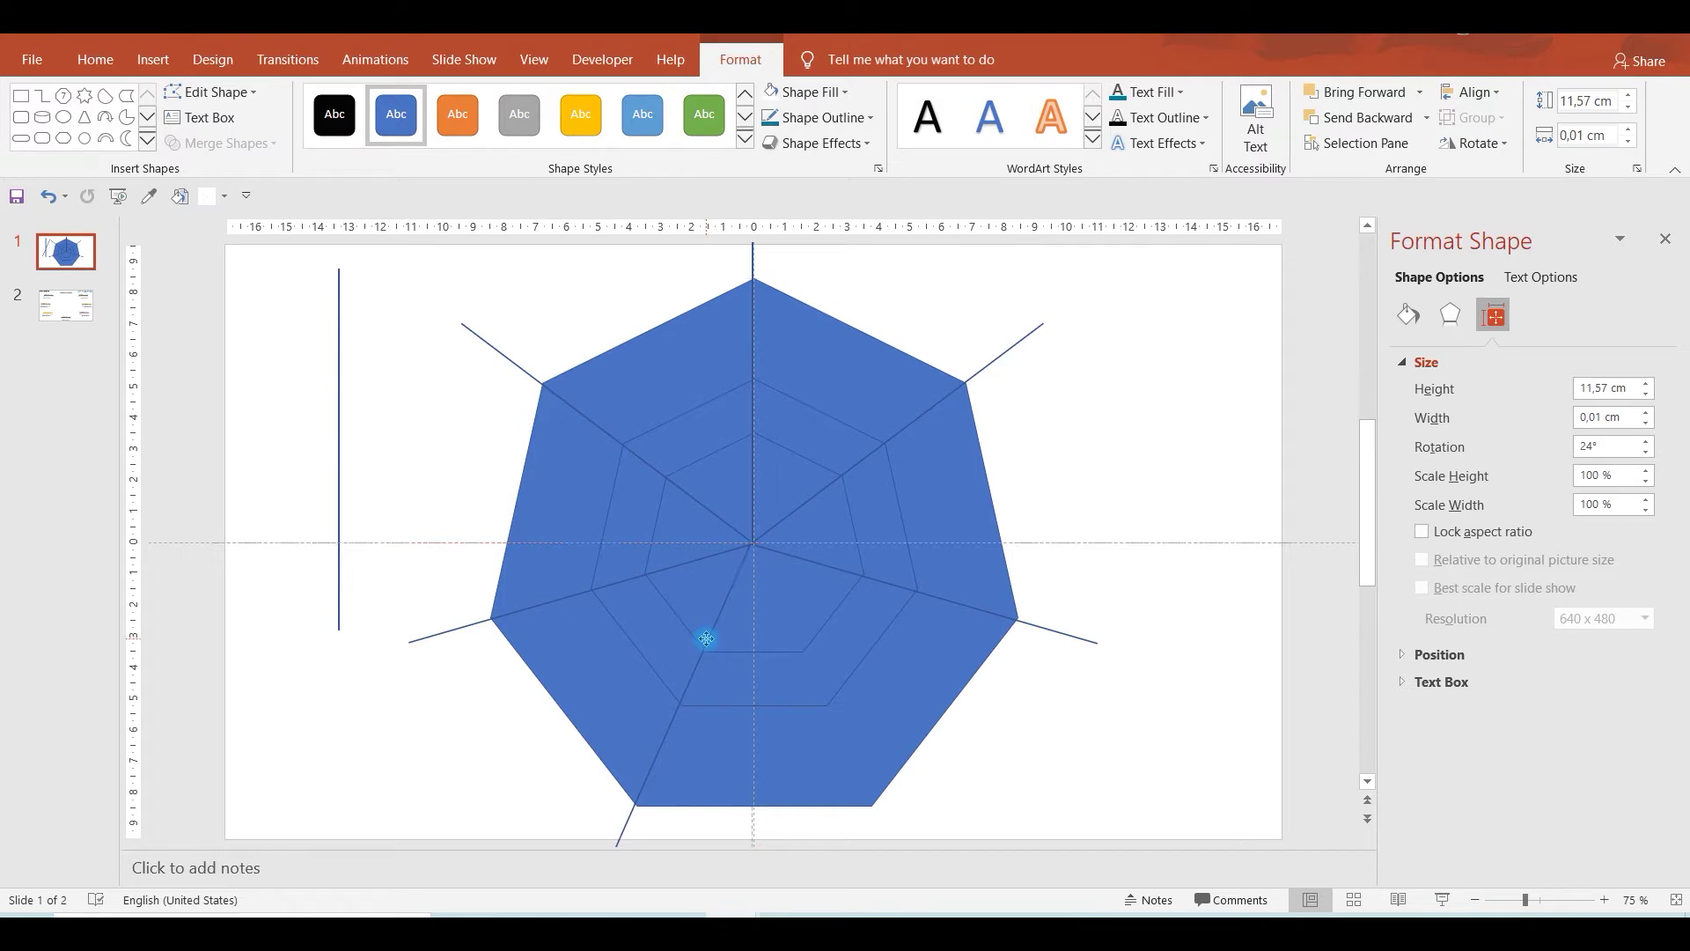
left_click_drag(707, 639, 706, 642)
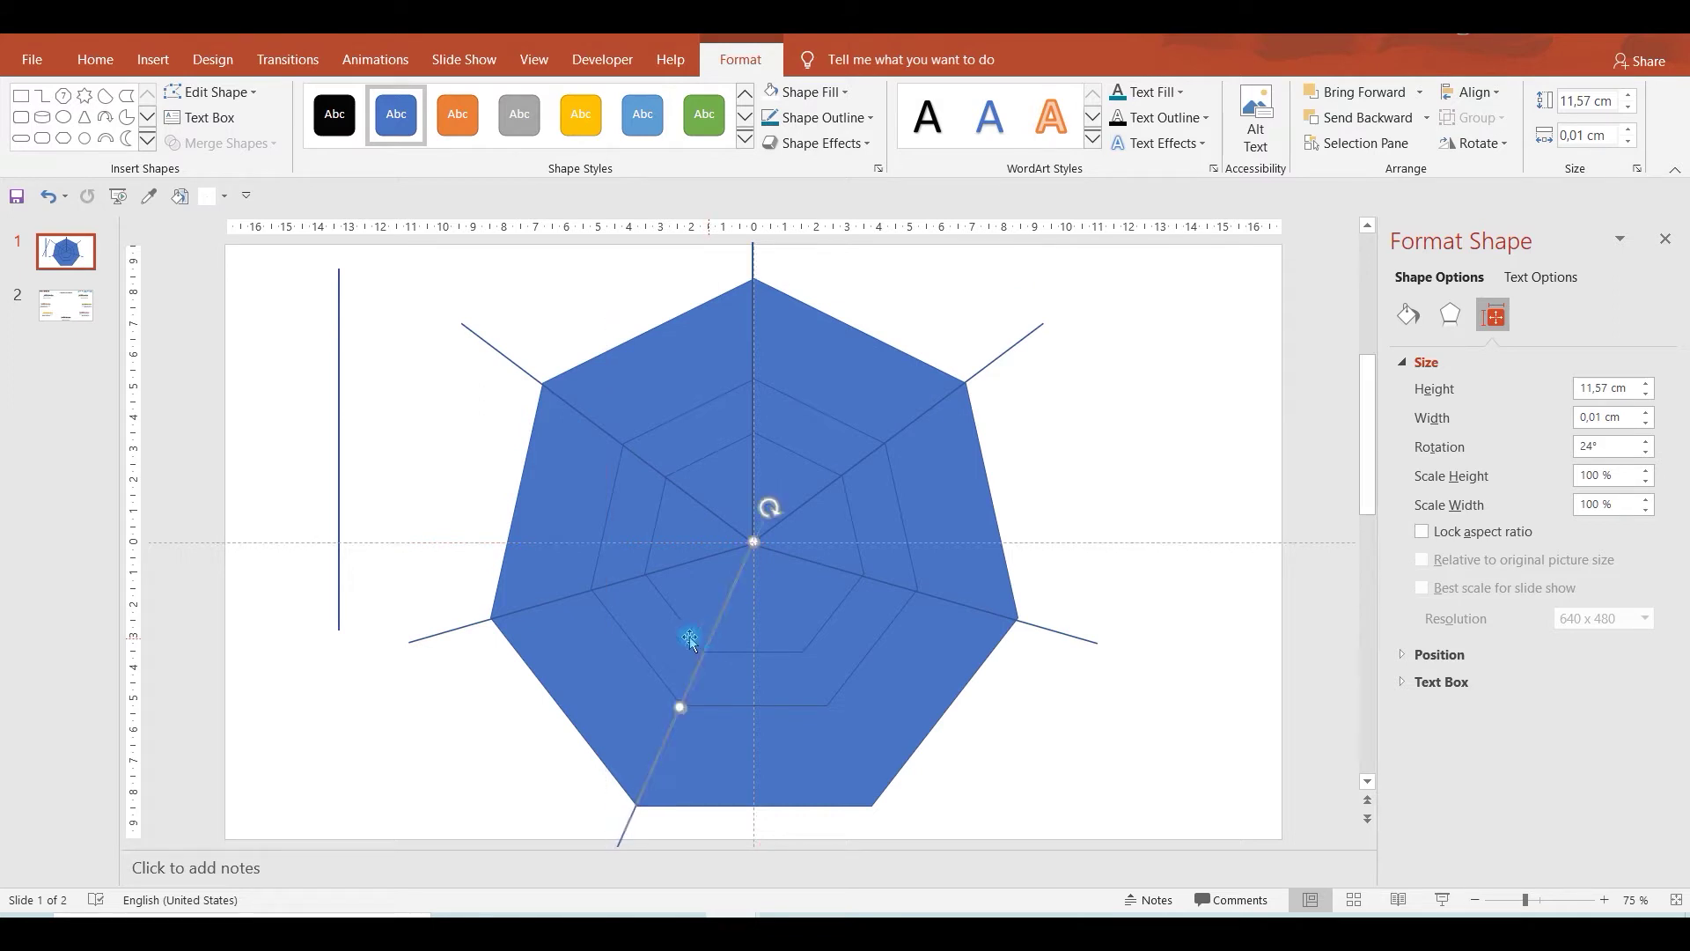
Rotate the last line to −24° and place it as the bottom-right spoke.
left_click(339, 512)
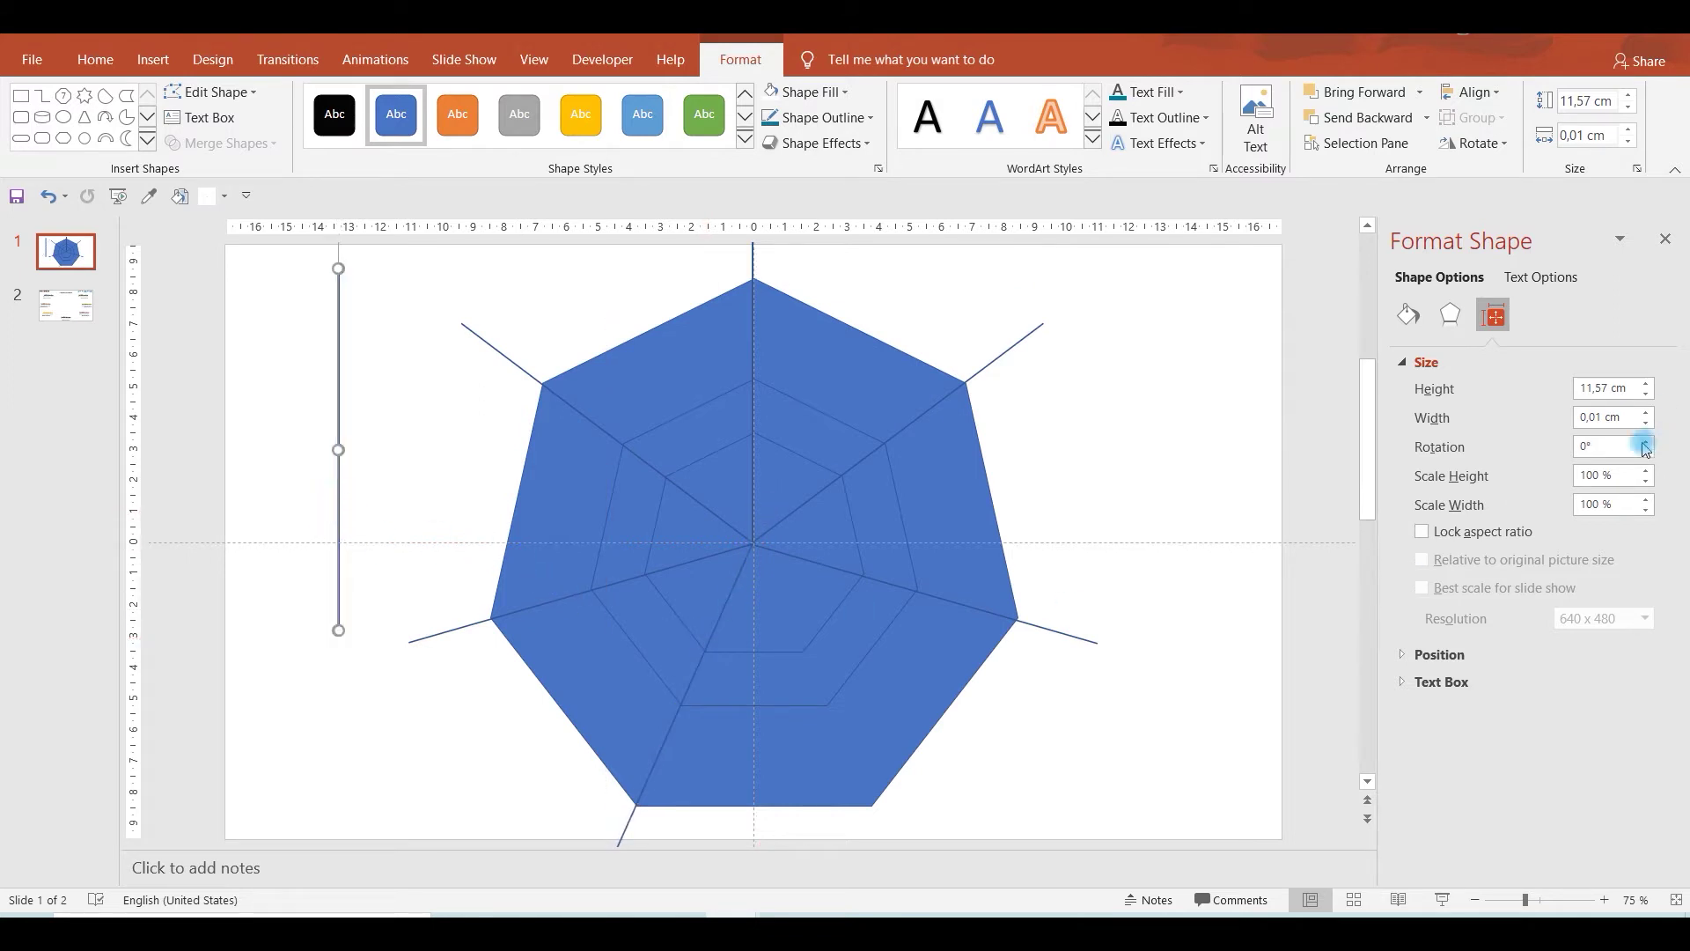
left_click(1581, 445)
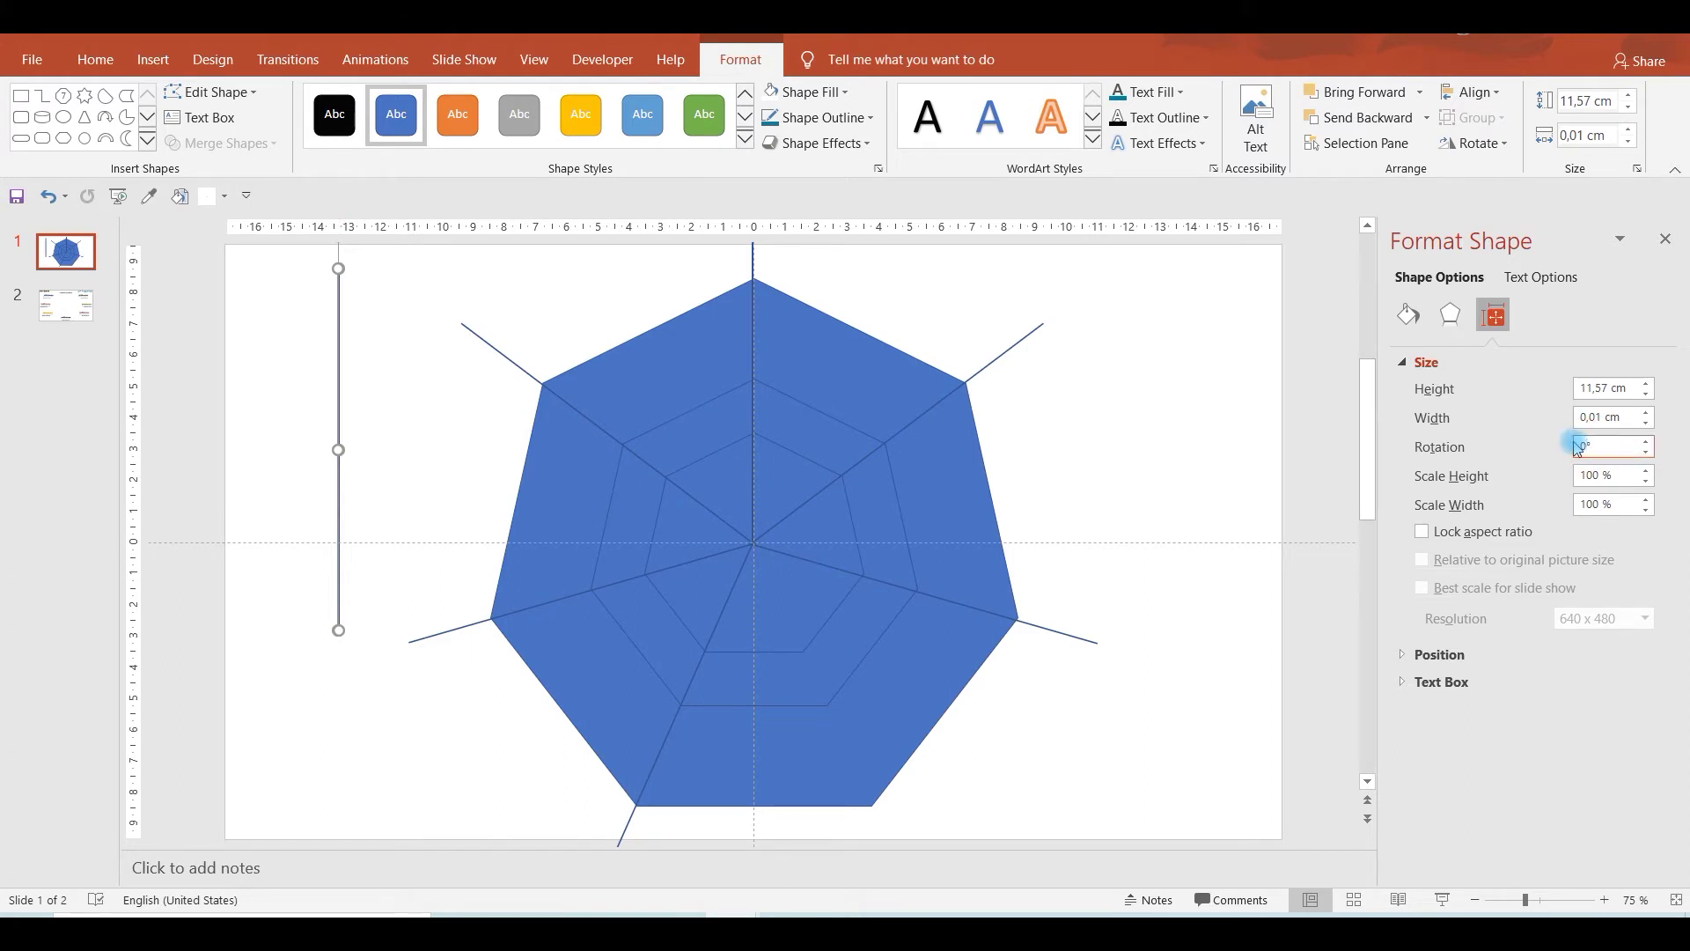
type("-24")
key("Return")
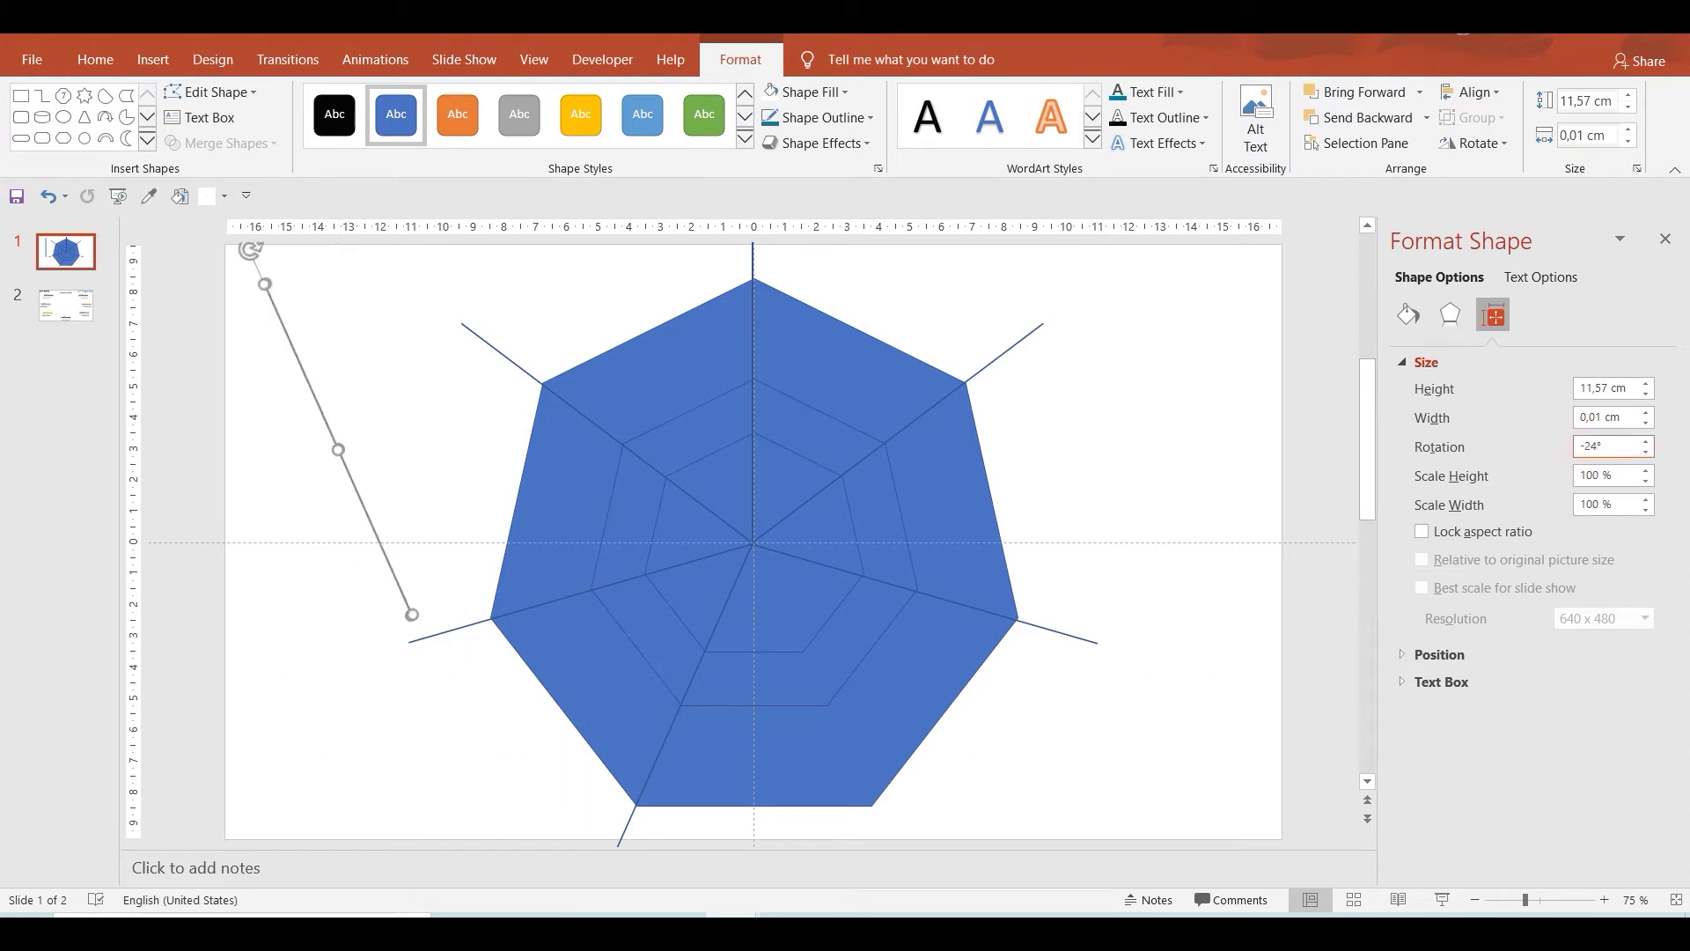
left_click_drag(317, 400, 805, 661)
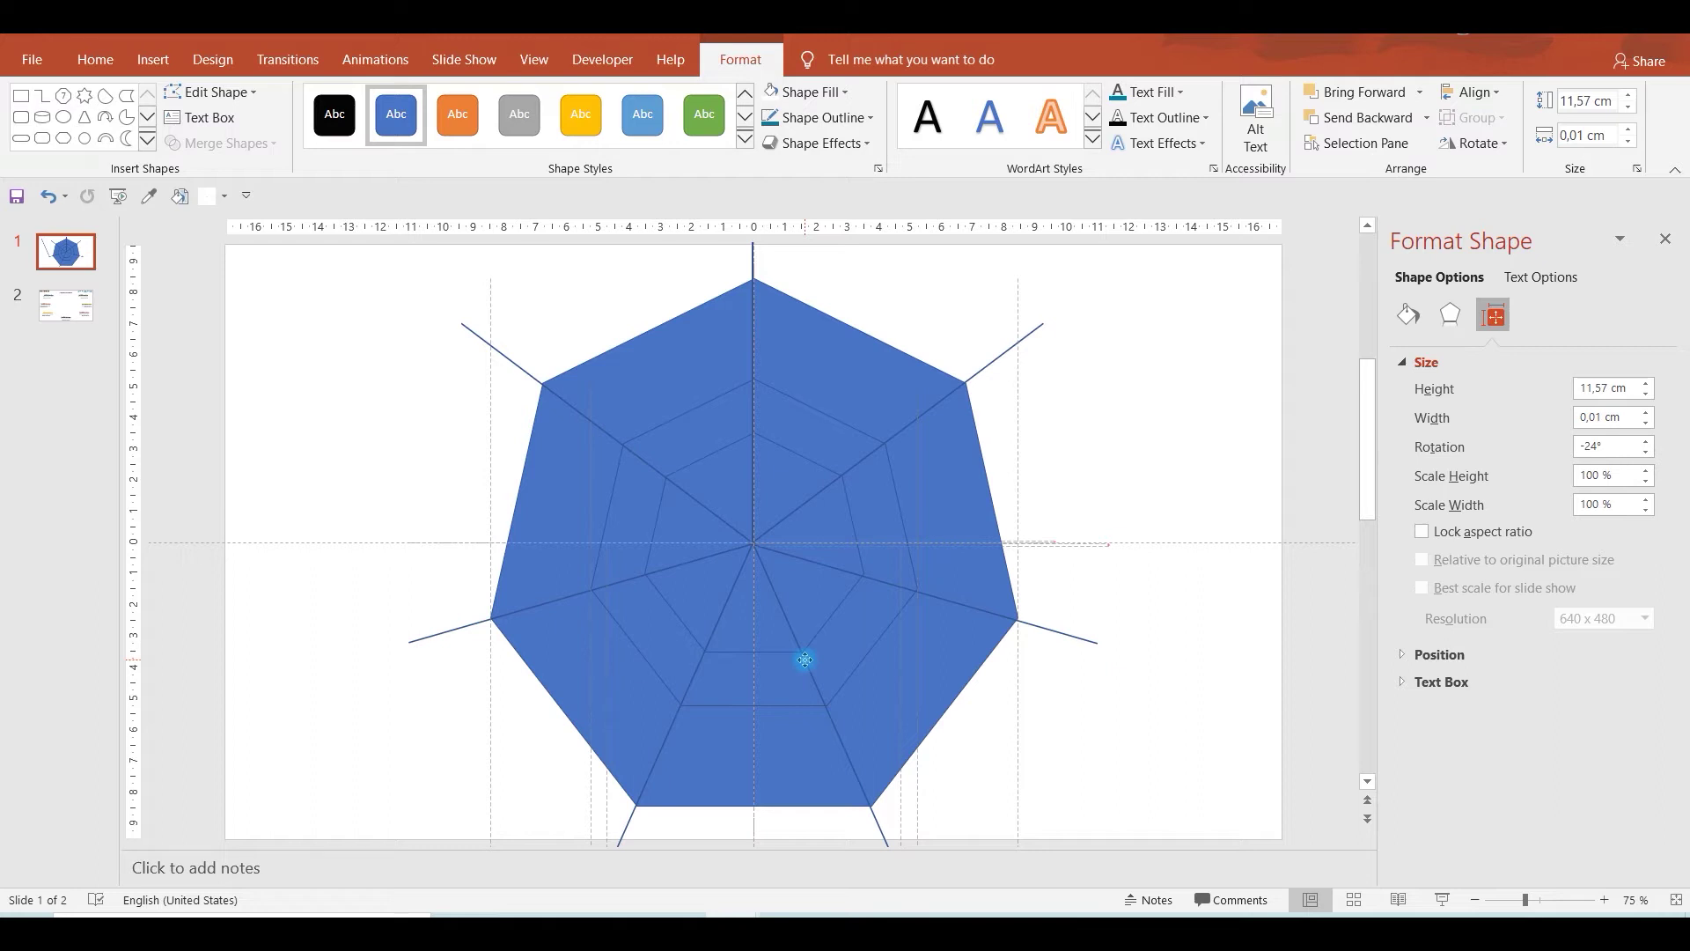
left_click_drag(805, 660, 804, 662)
Select the heptagons and all spokes and set their outline to No Outline.
left_click(1075, 497)
scroll(1059, 538, "down", 2)
left_click_drag(484, 285, 1048, 845)
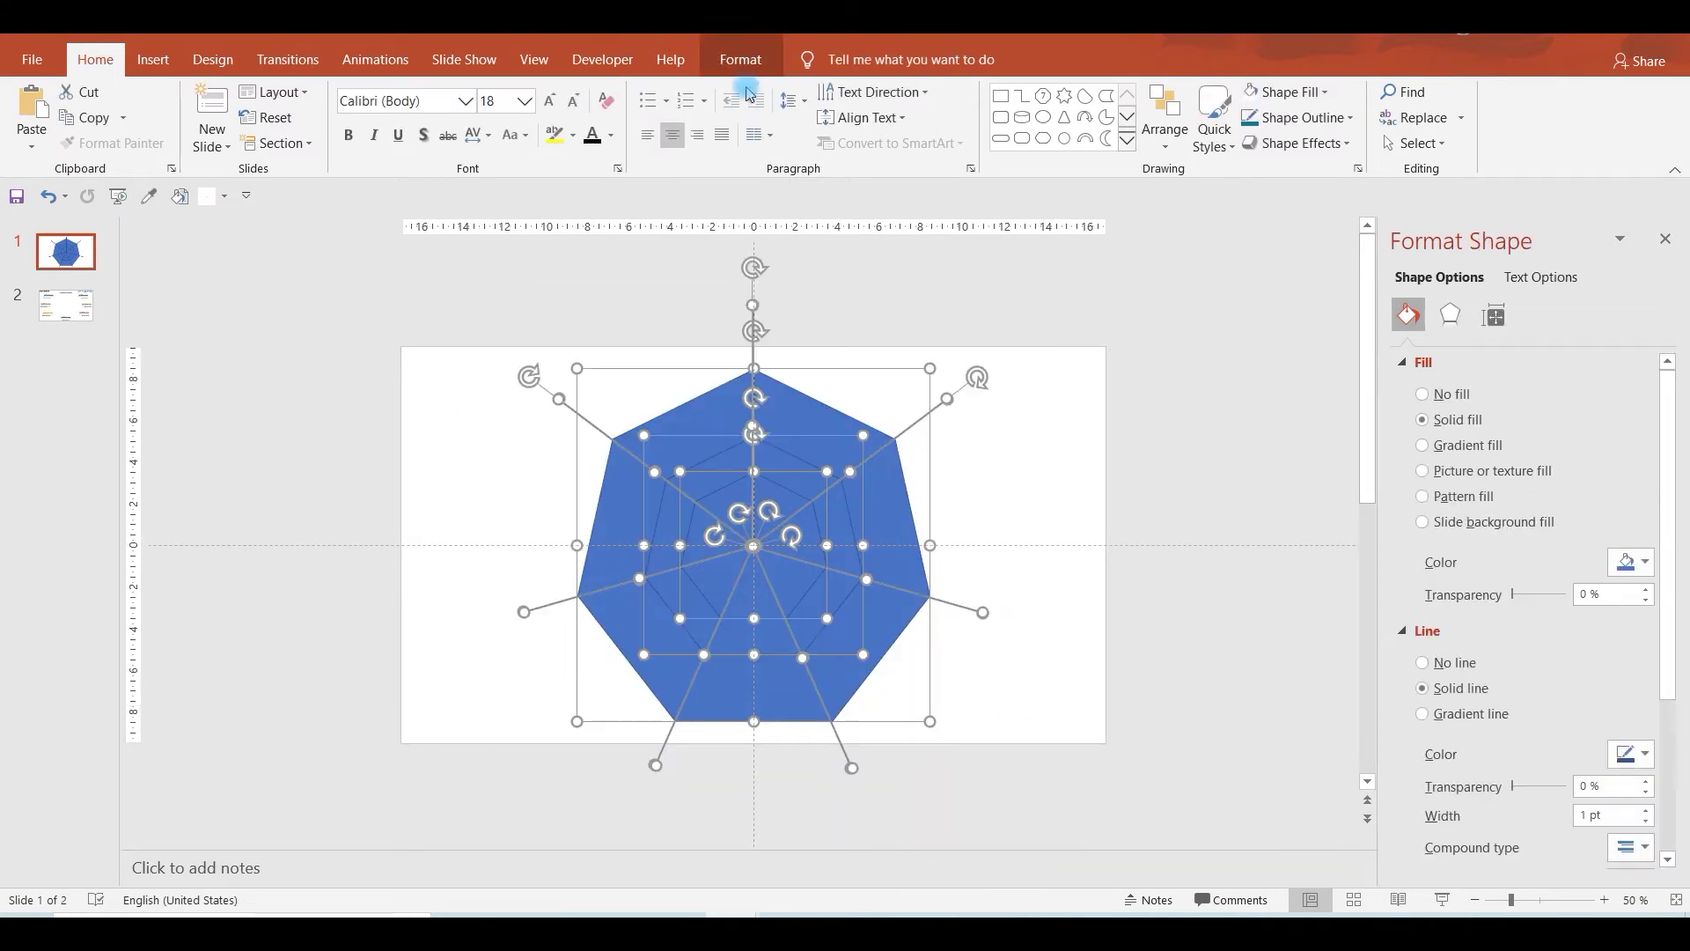
left_click(739, 65)
left_click(818, 117)
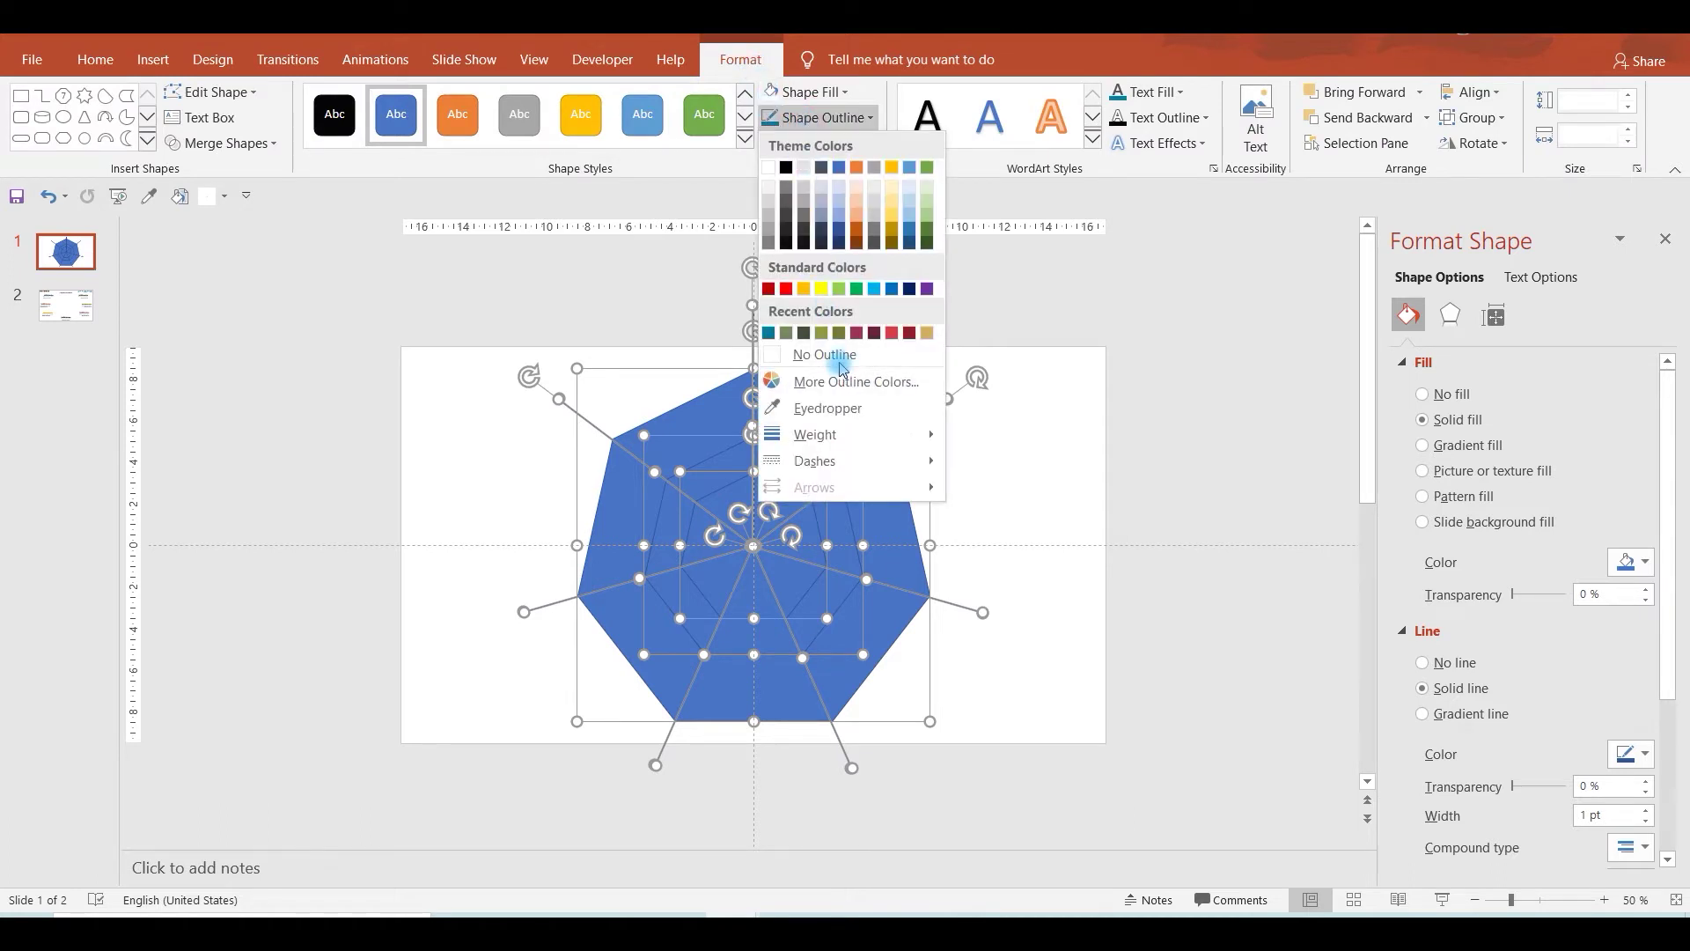
left_click(838, 359)
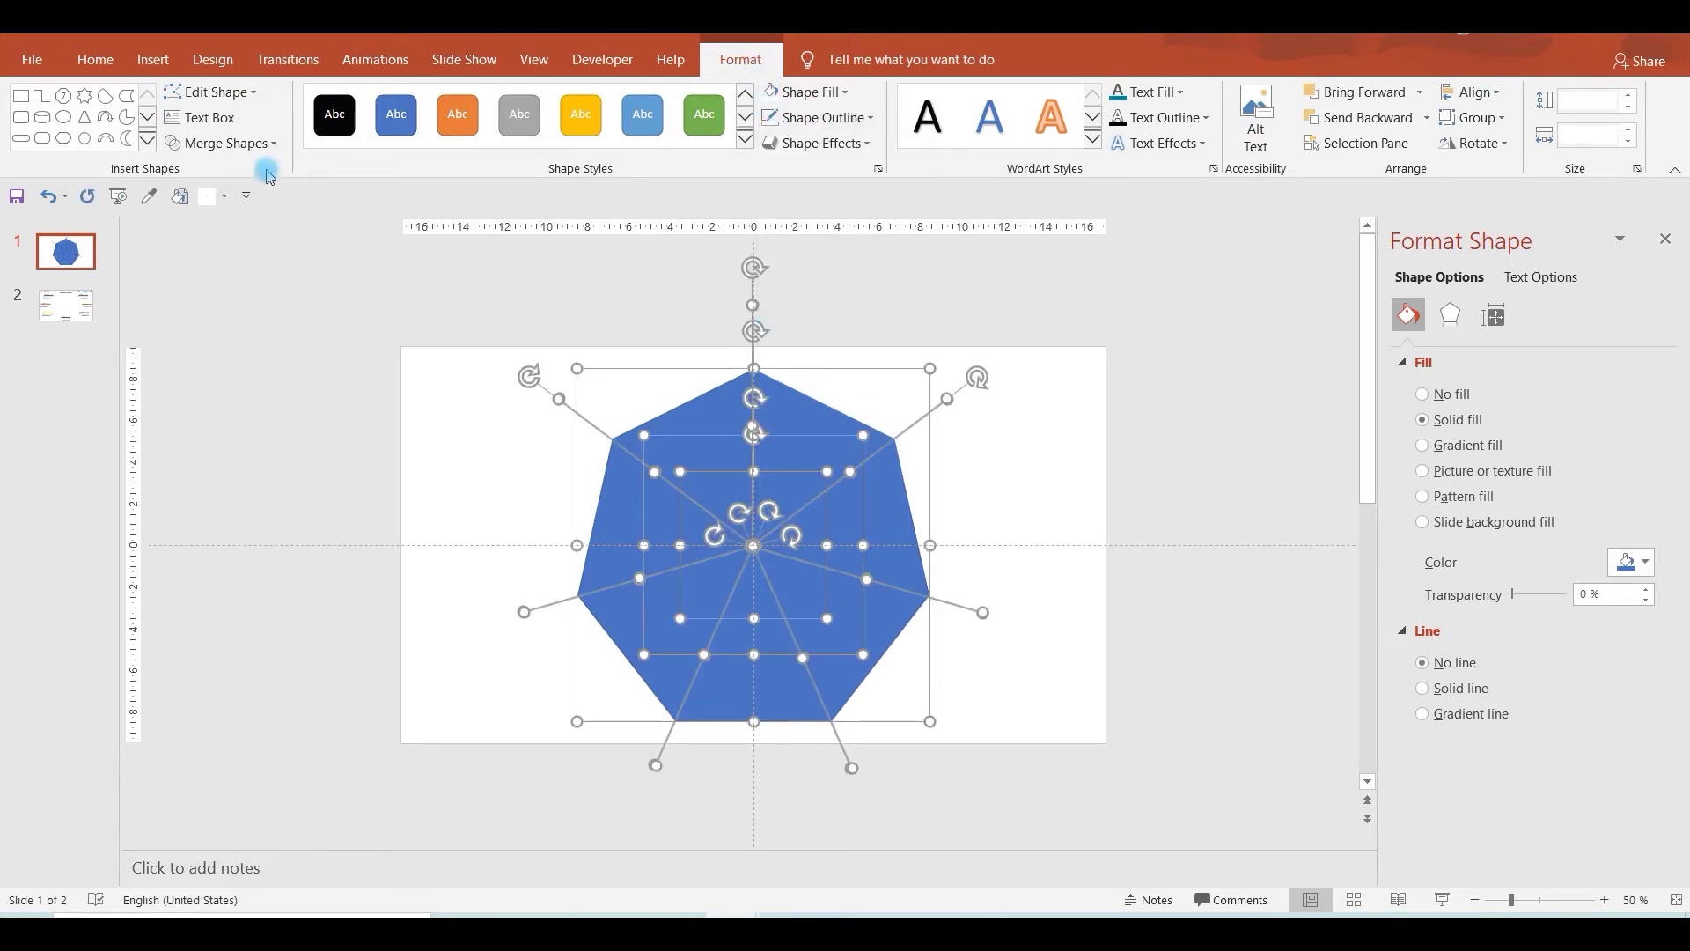
Fragment the selected shapes into separate pieces with Merge Shapes.
left_click(220, 143)
left_click(216, 224)
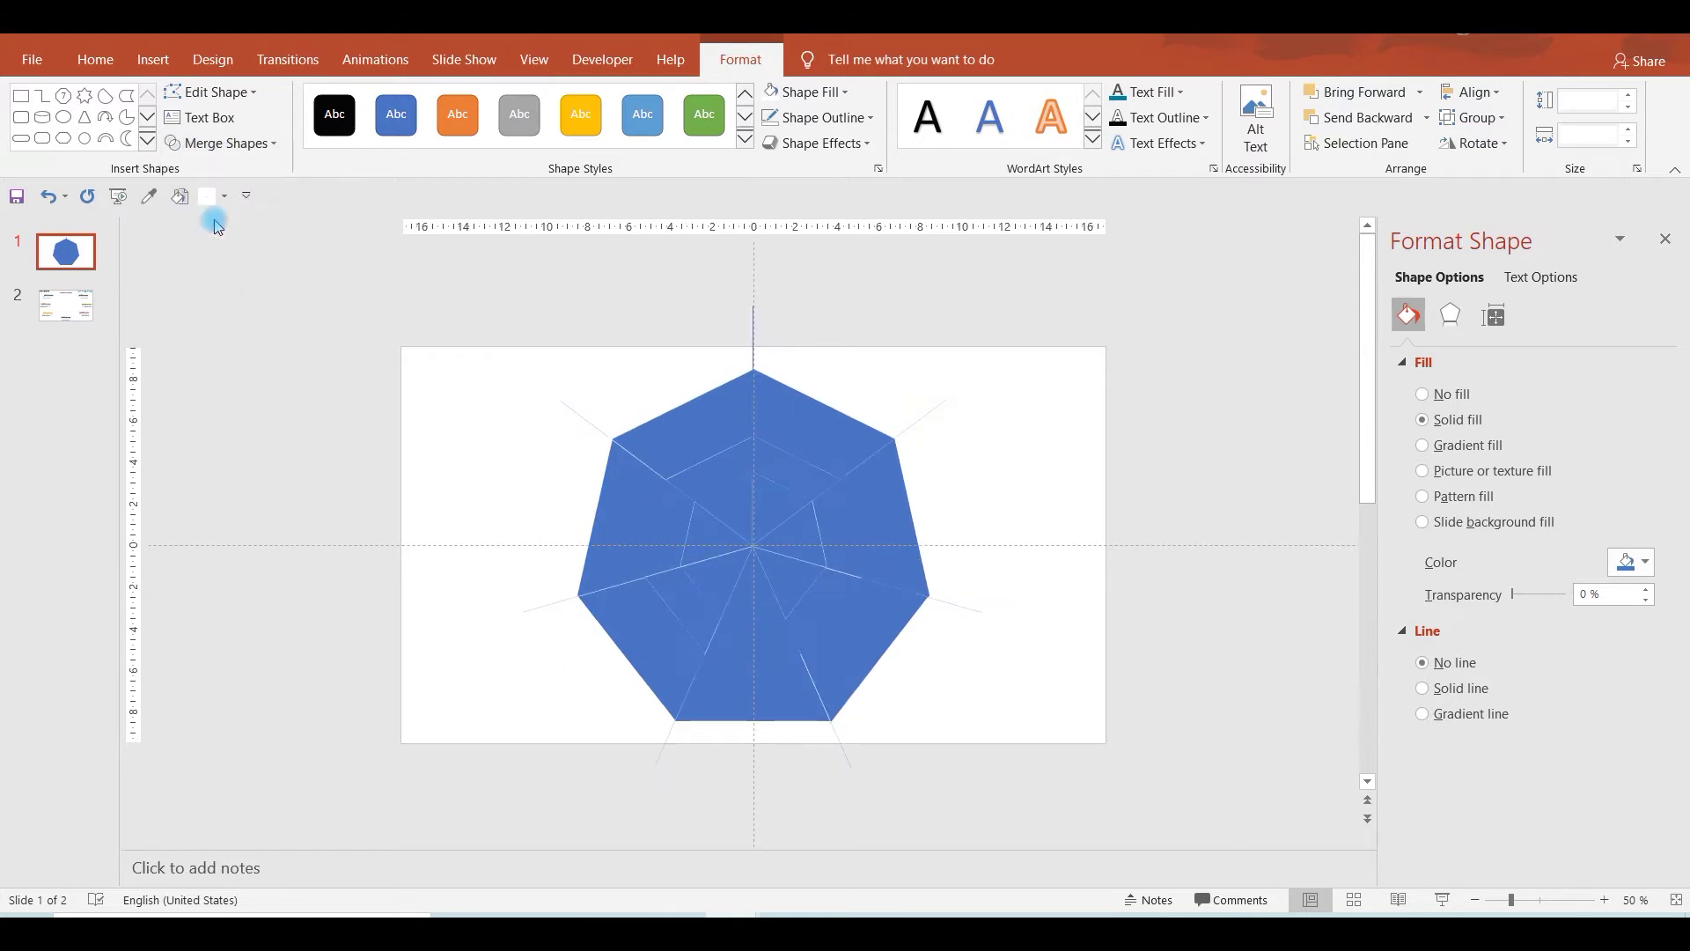
left_click(1067, 455)
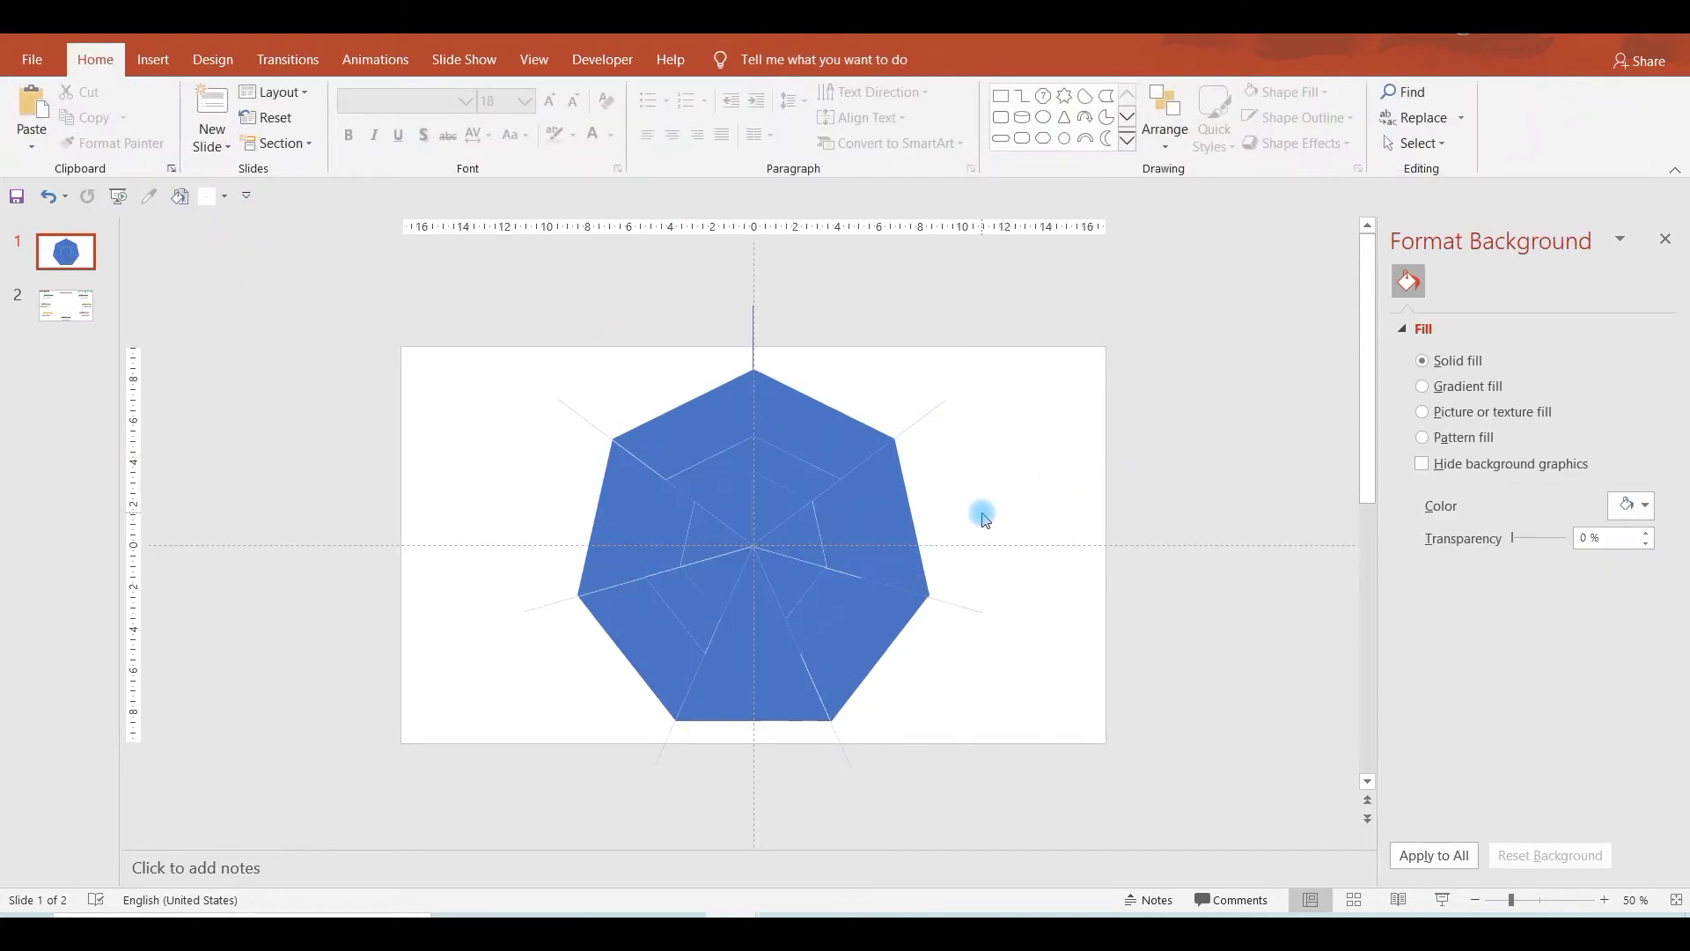
Delete the seven corner fragments and three central fragments of the heptagon.
scroll(983, 519, "up", 2)
scroll(979, 523, "up", 1)
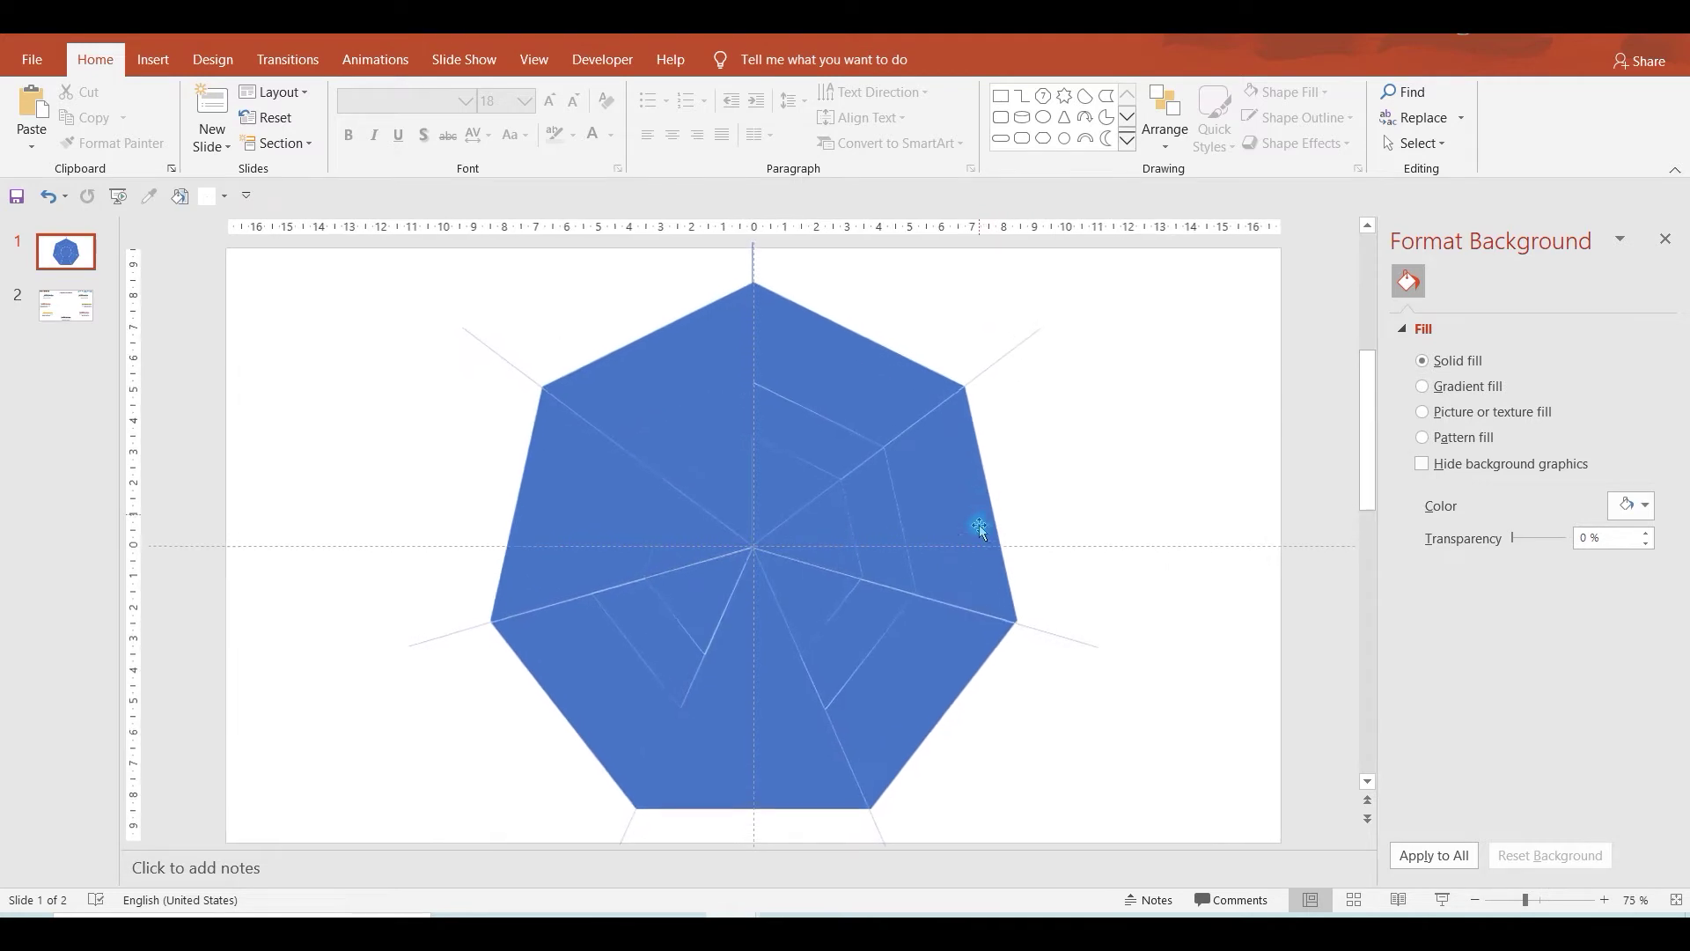
left_click(621, 837)
left_click(885, 839, "shift")
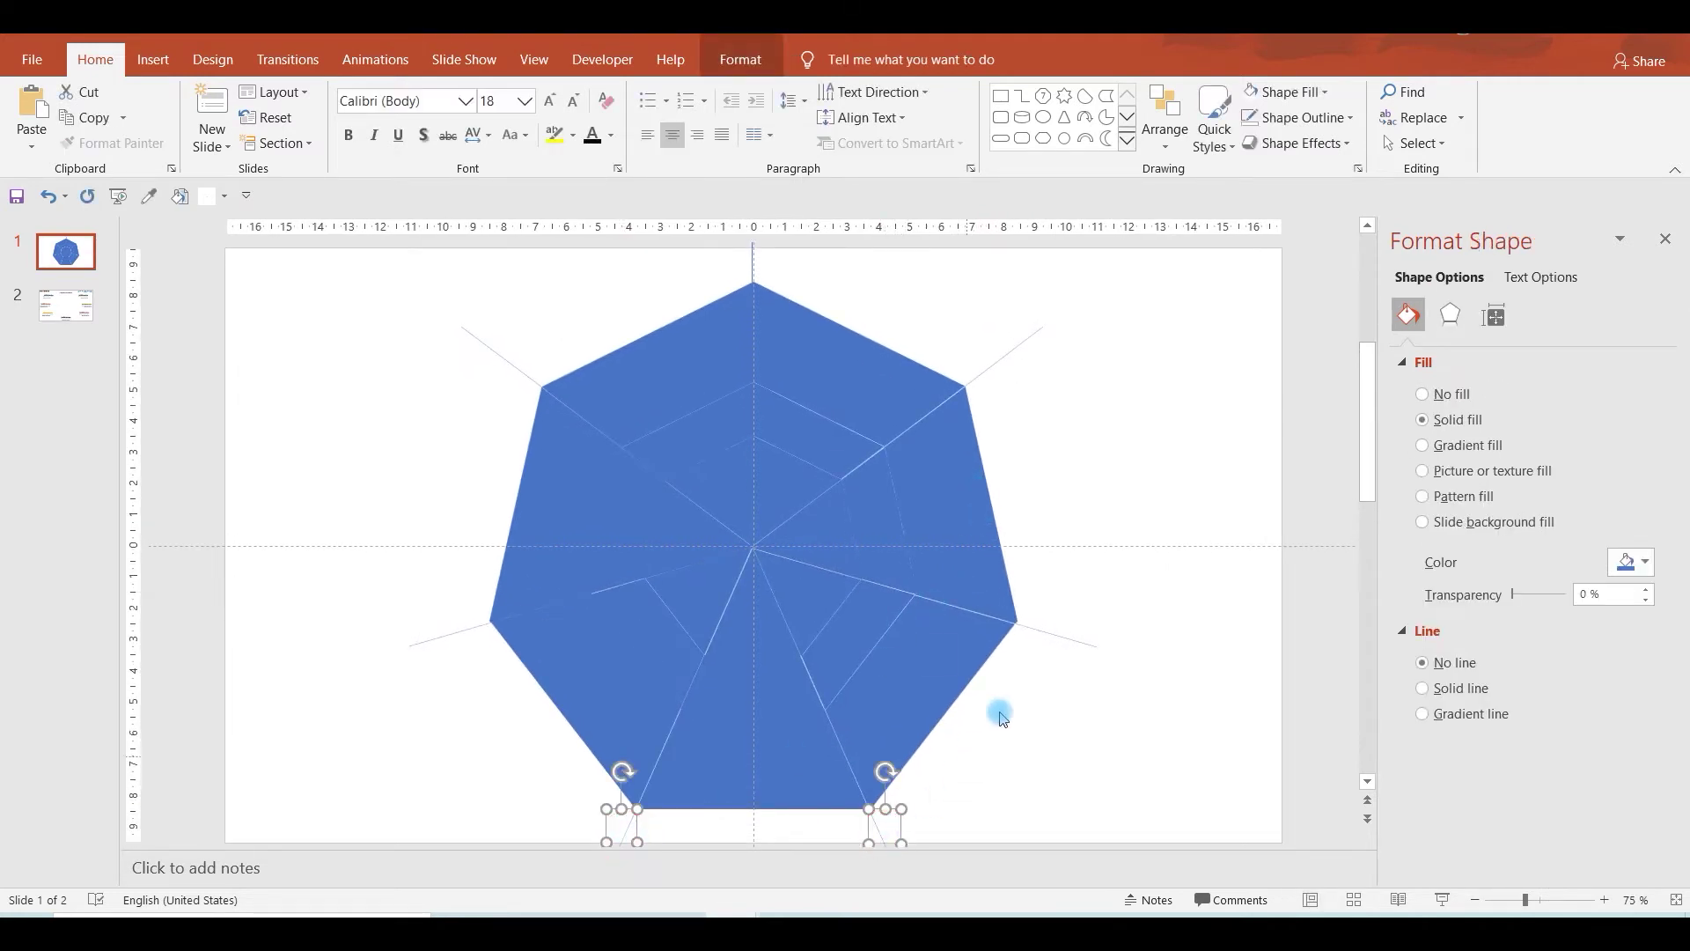
left_click(1076, 641, "shift")
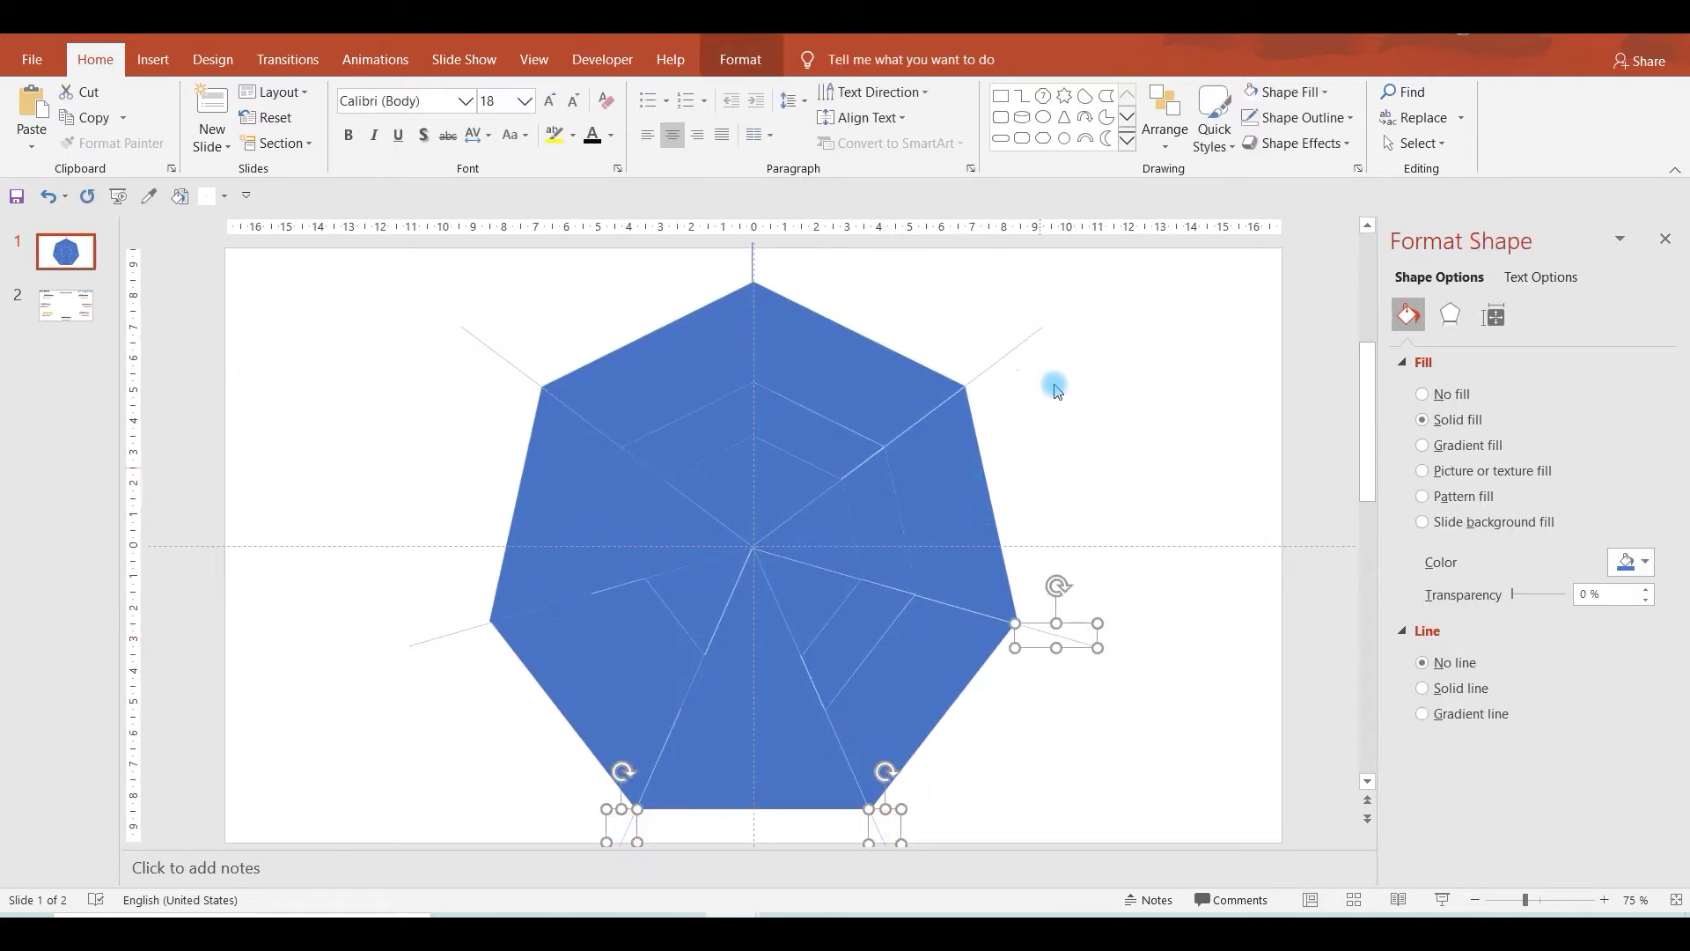
left_click(1024, 342, "shift")
left_click(748, 255, "shift")
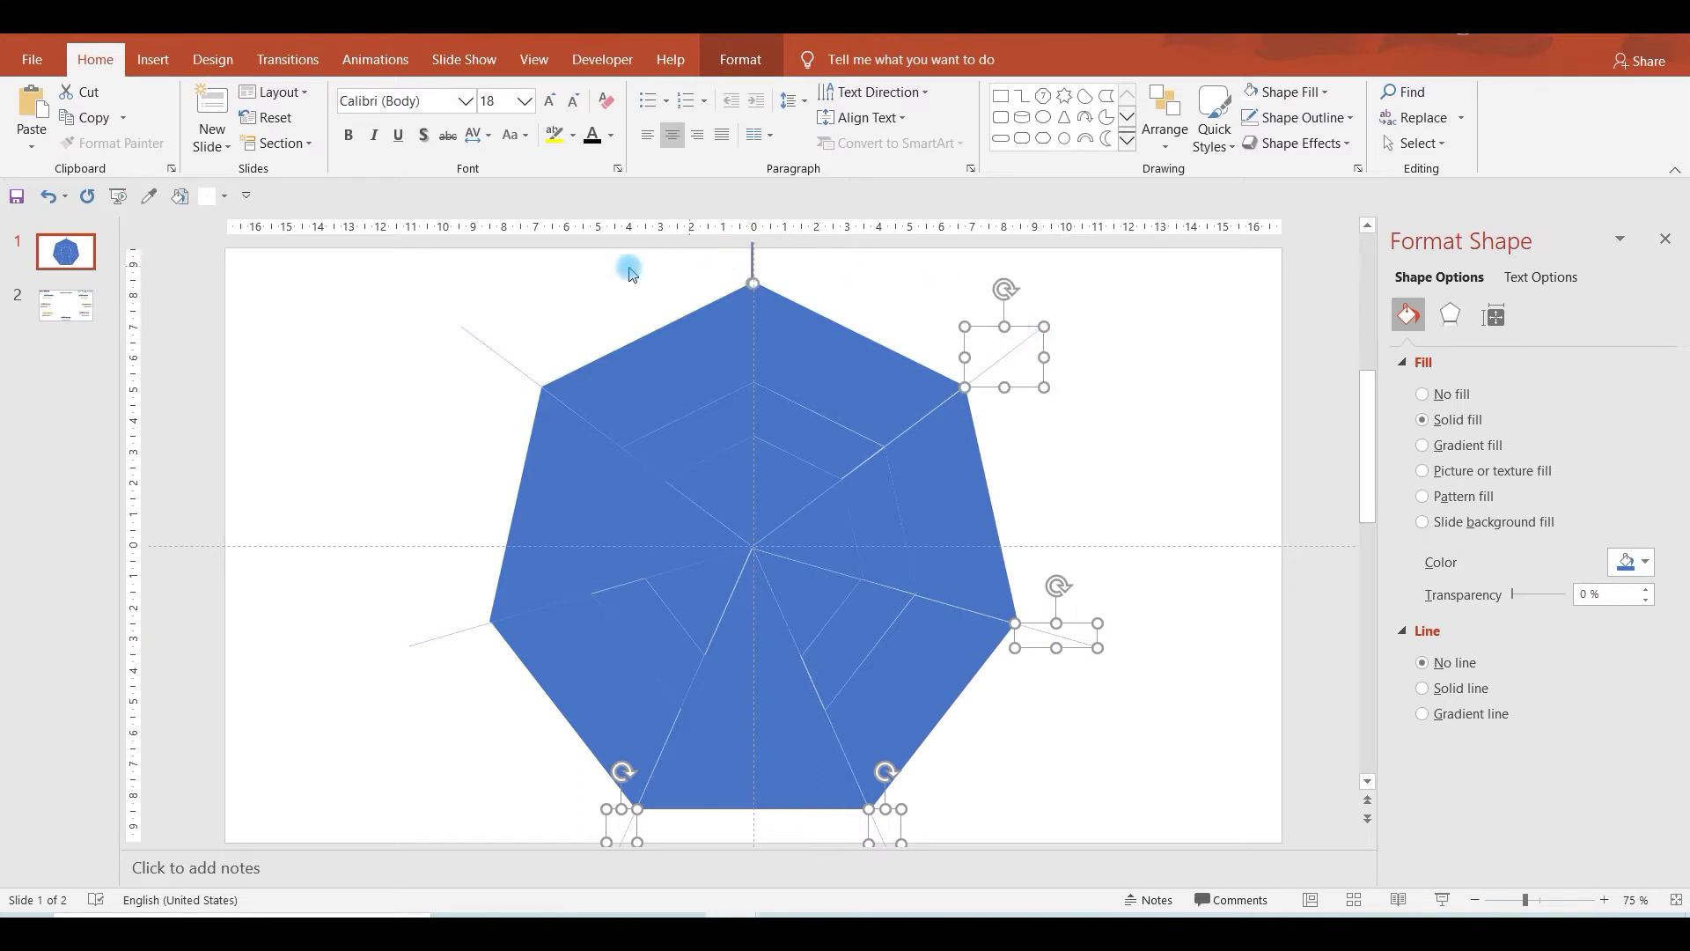
left_click(484, 342, "shift")
left_click(429, 640, "shift")
left_click(720, 593, "shift")
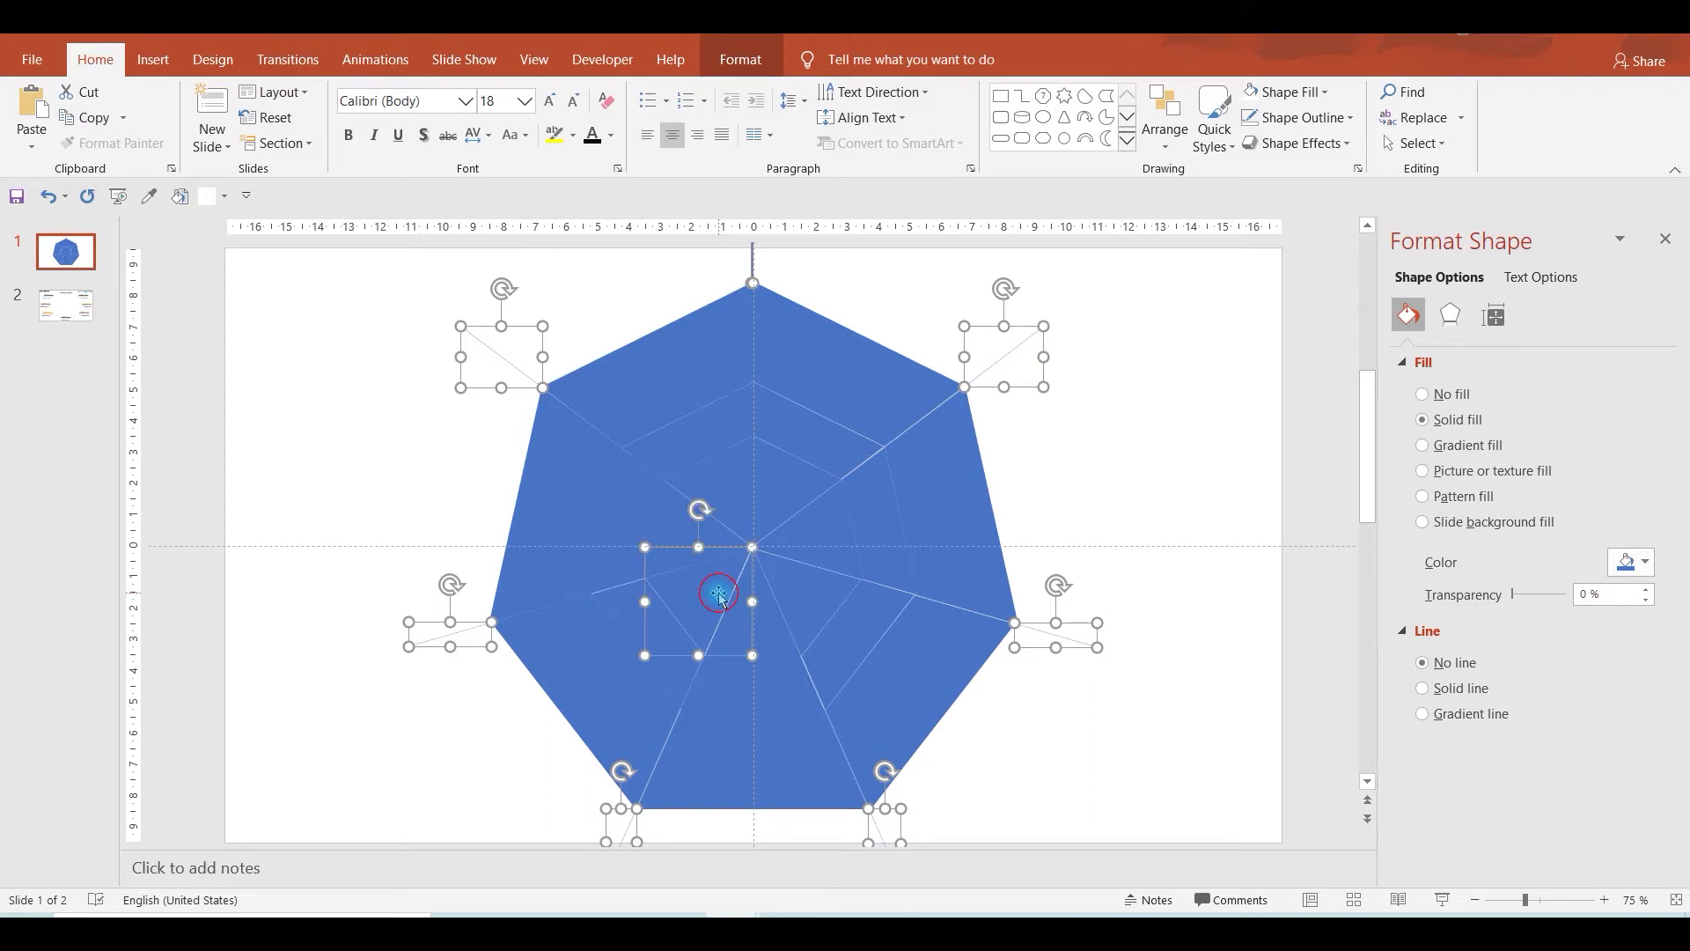
left_click(685, 527, "shift")
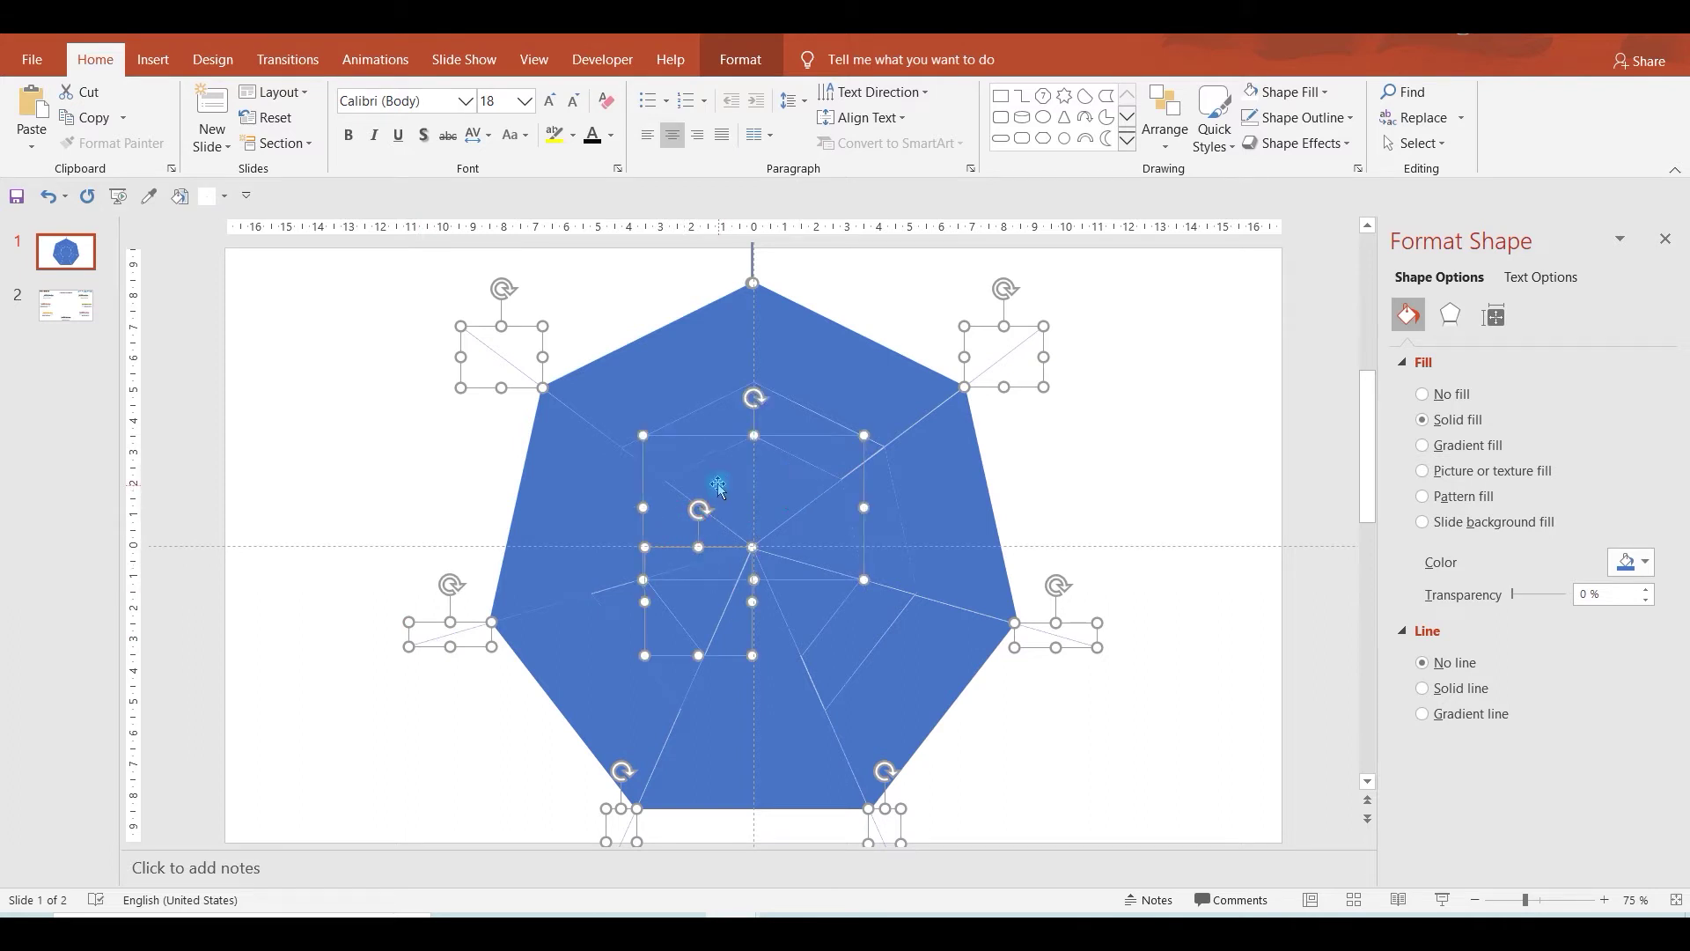
left_click(758, 622, "shift")
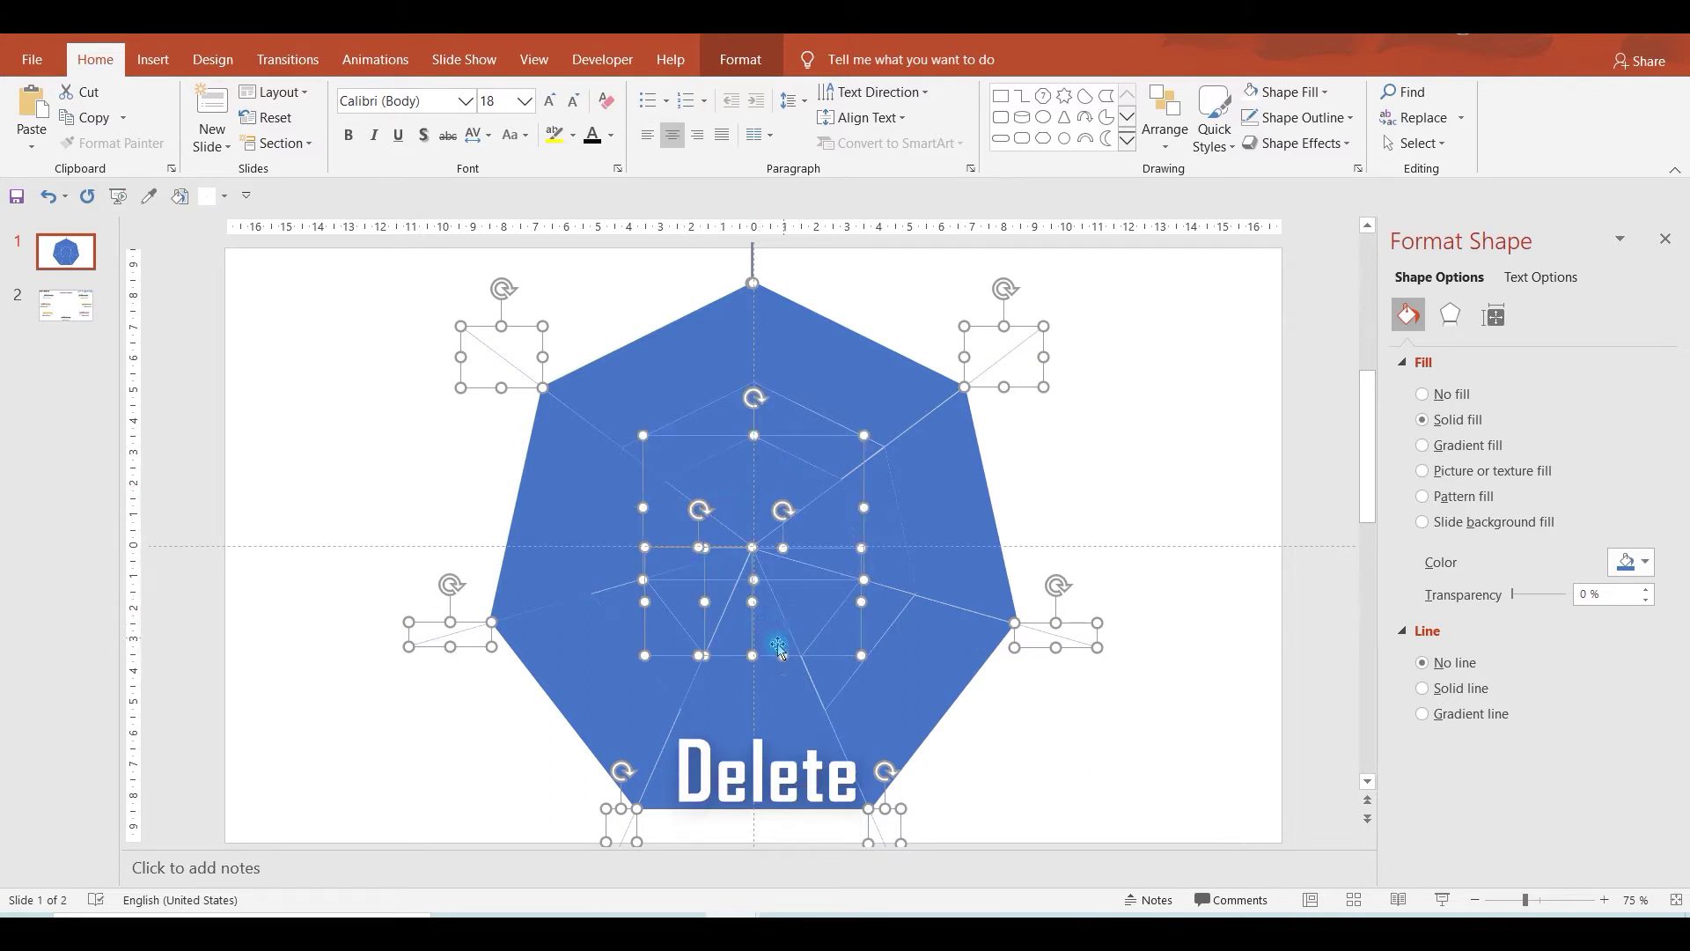
key("Delete")
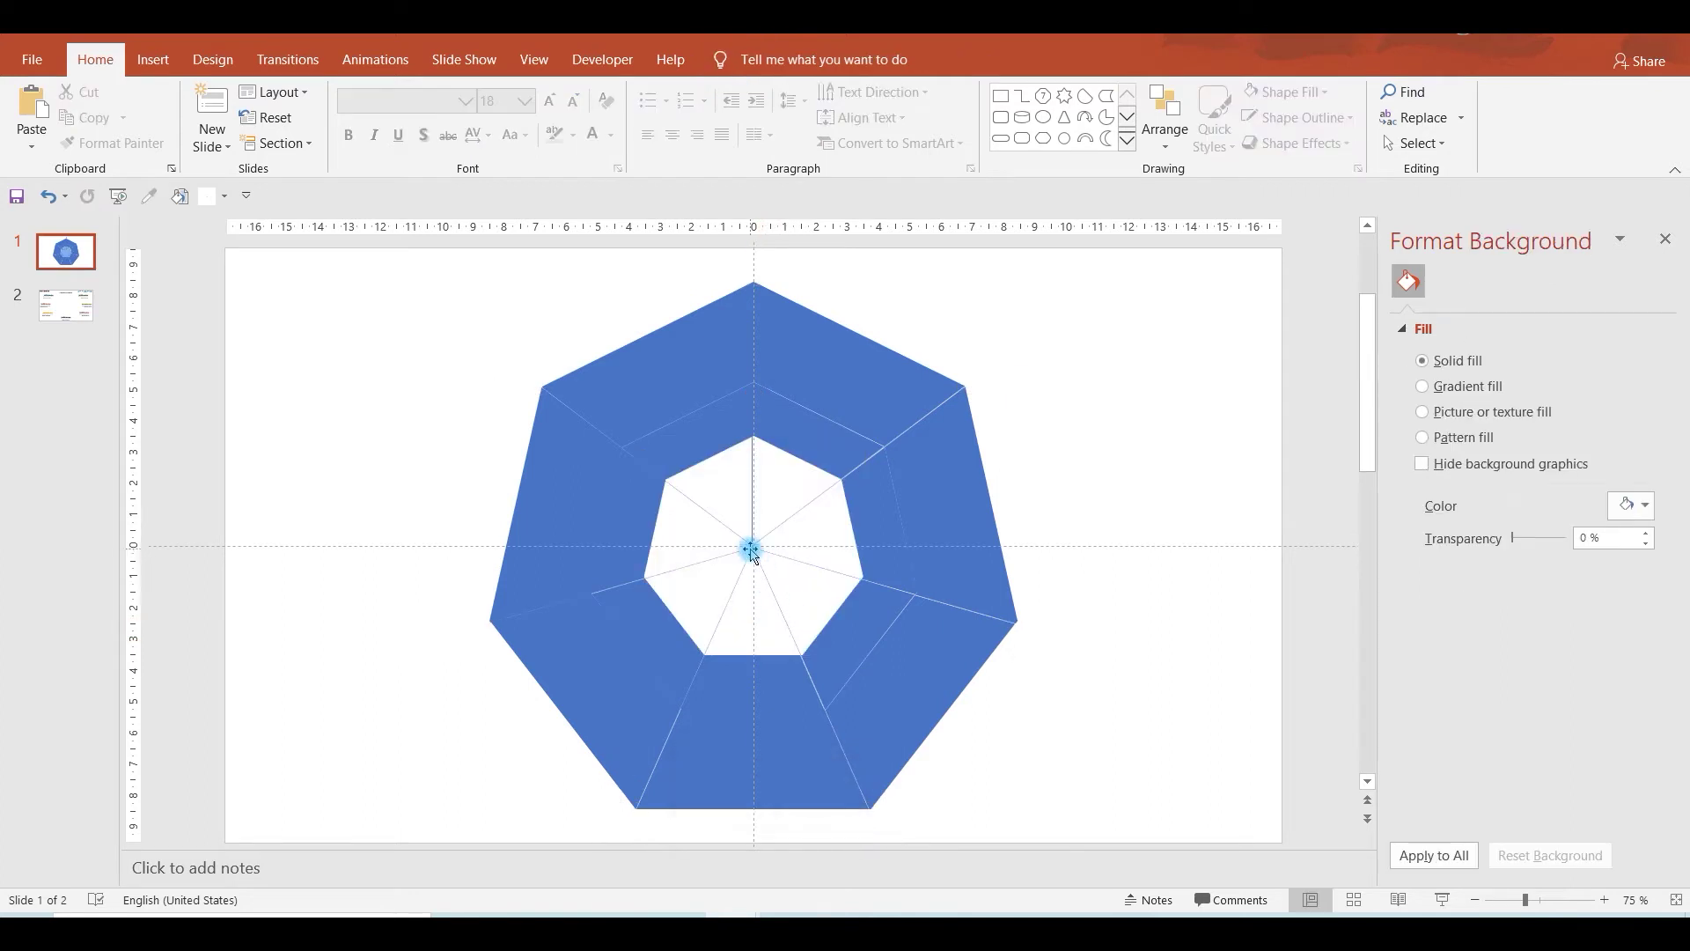
Delete the seven inner wedge pieces to leave an empty heptagonal centre.
left_click(753, 548)
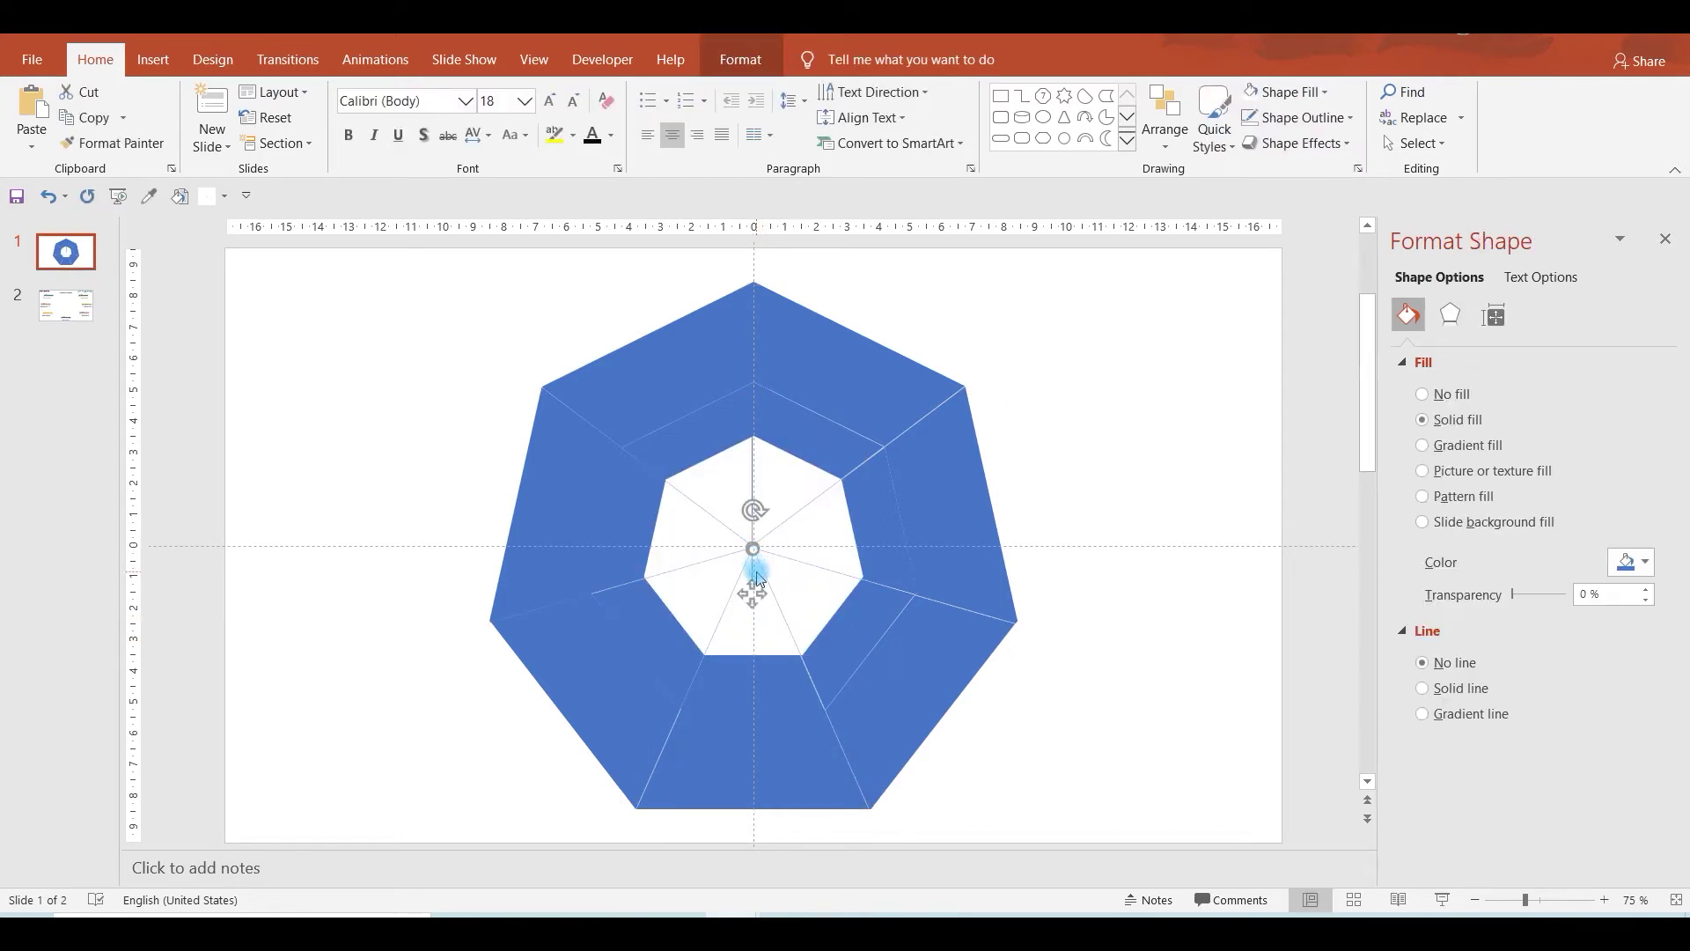
left_click(757, 577)
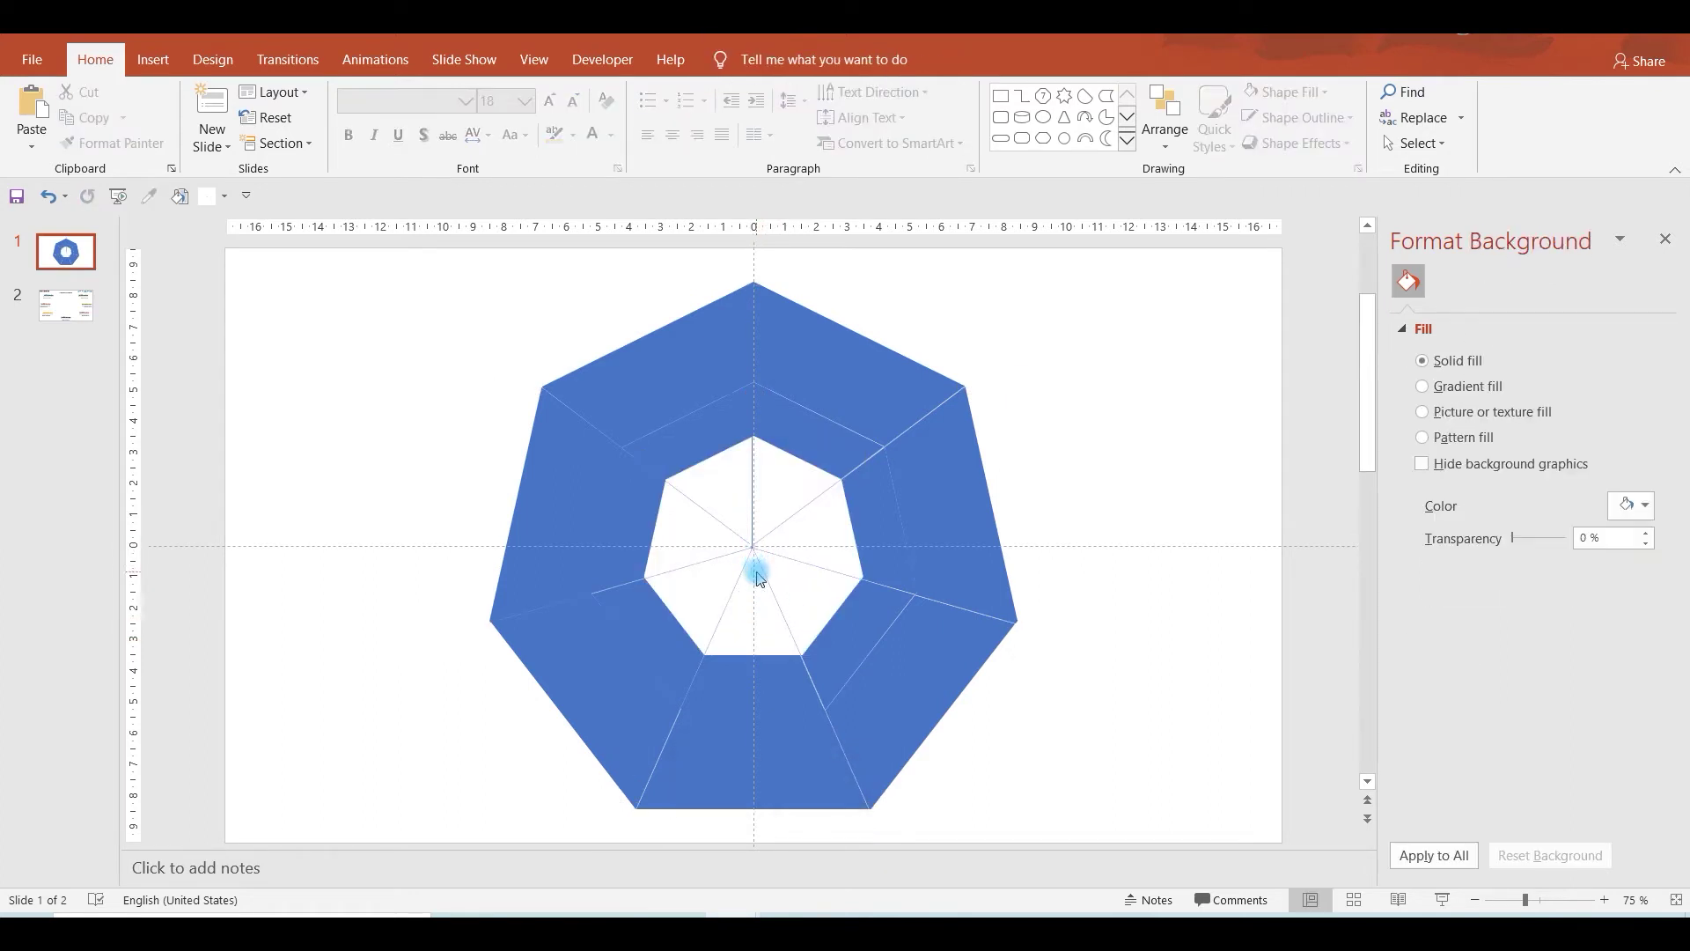
left_click(713, 528)
left_click(752, 454, "shift")
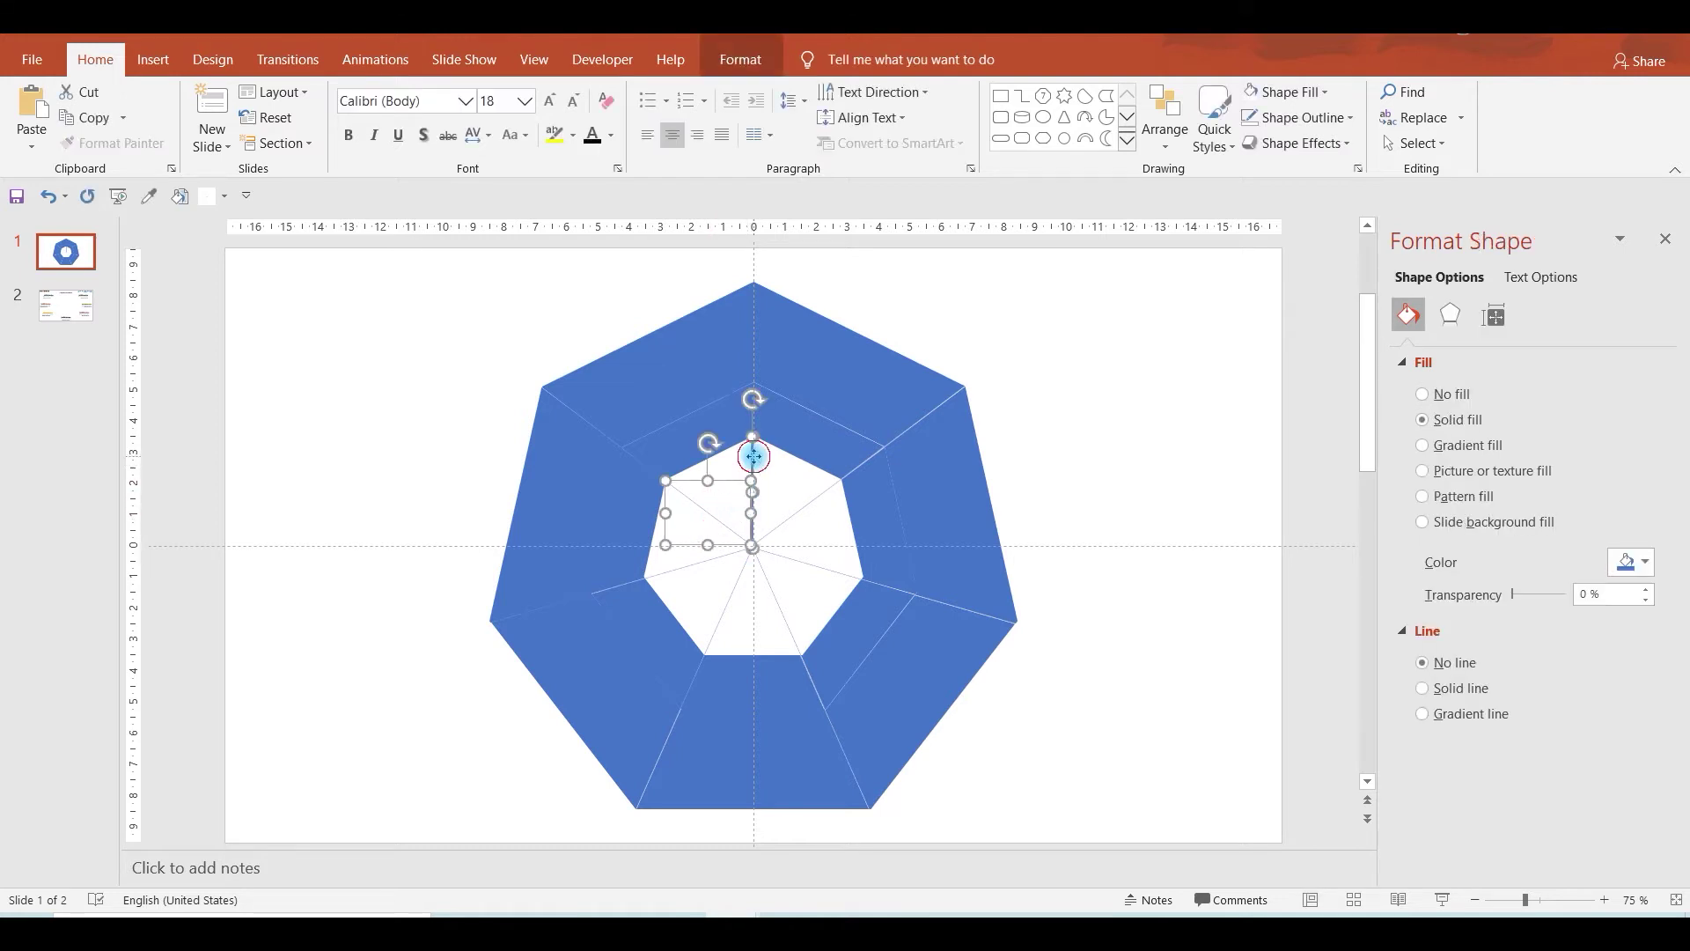
left_click(803, 508, "shift")
left_click(828, 570, "shift")
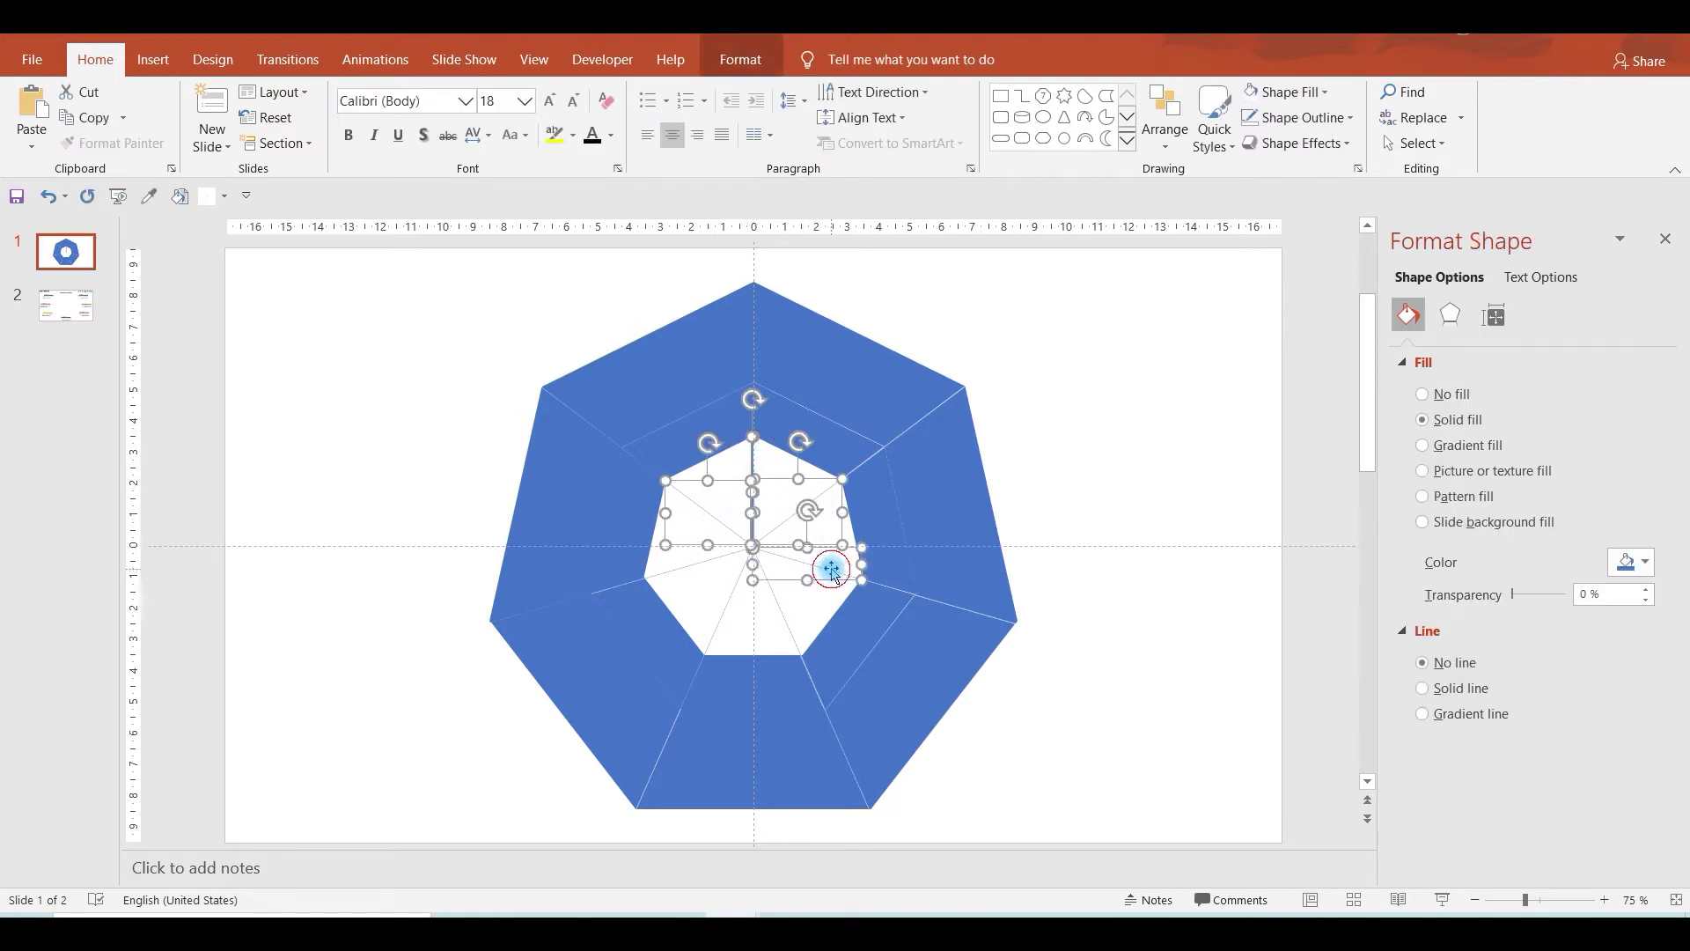
left_click(786, 621, "shift")
left_click(710, 630, "shift")
left_click(669, 574, "shift")
key("Delete")
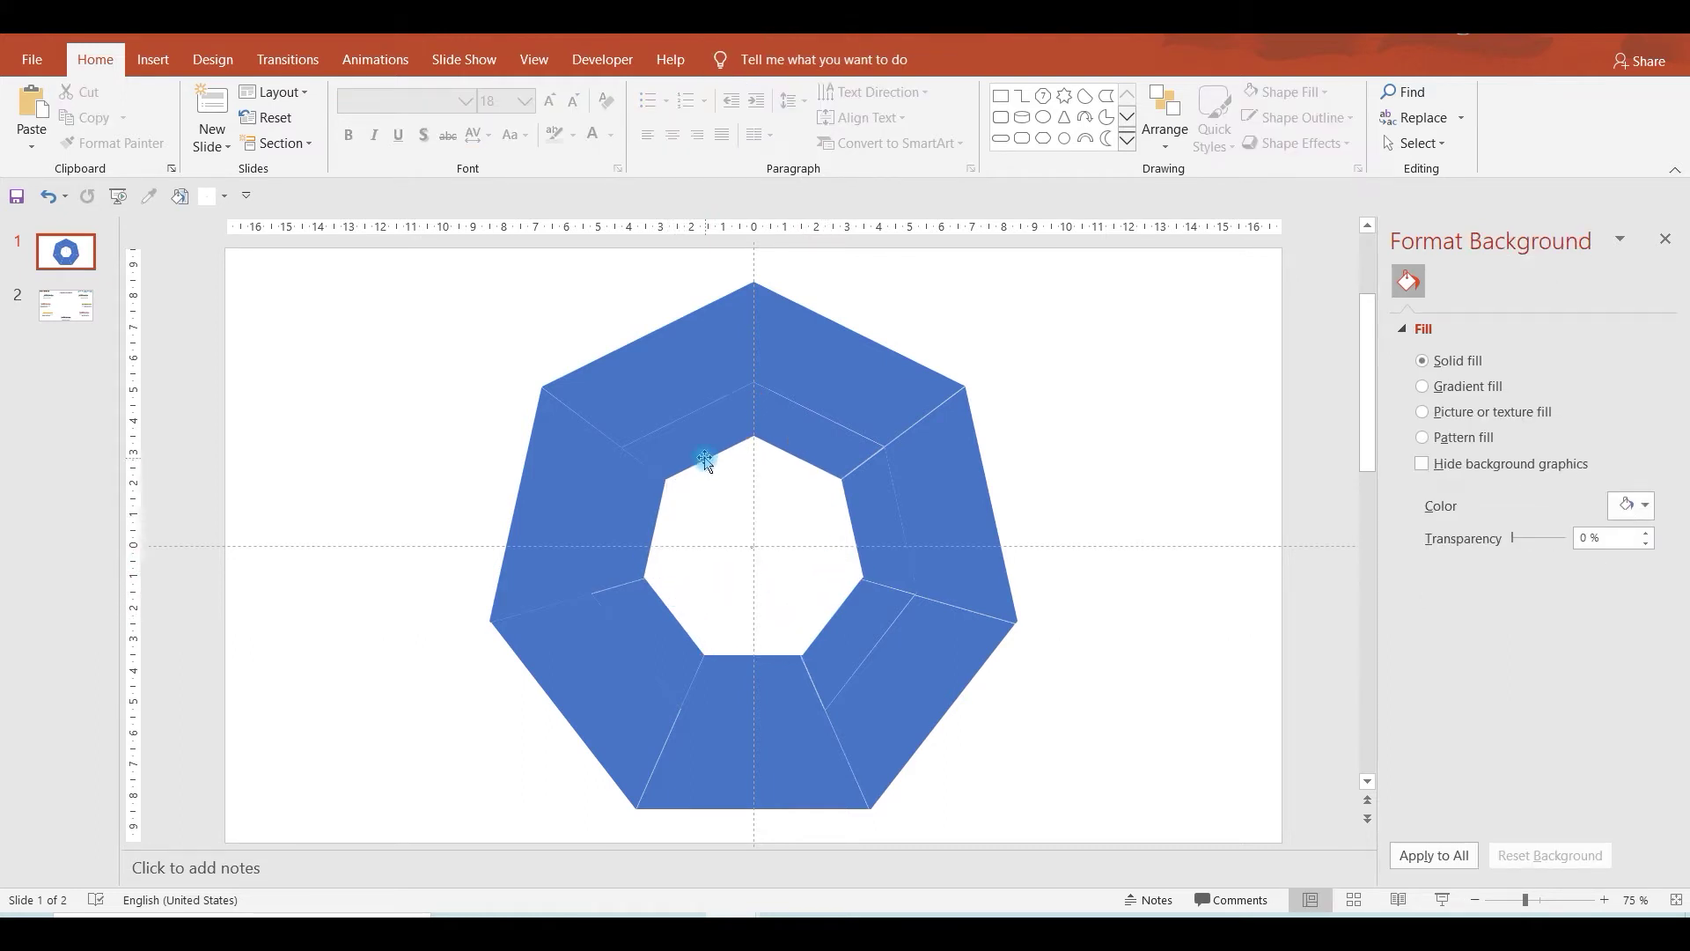
Remove the leftover slivers in the ring's upper-left, top and right areas.
left_click_drag(429, 318, 706, 534)
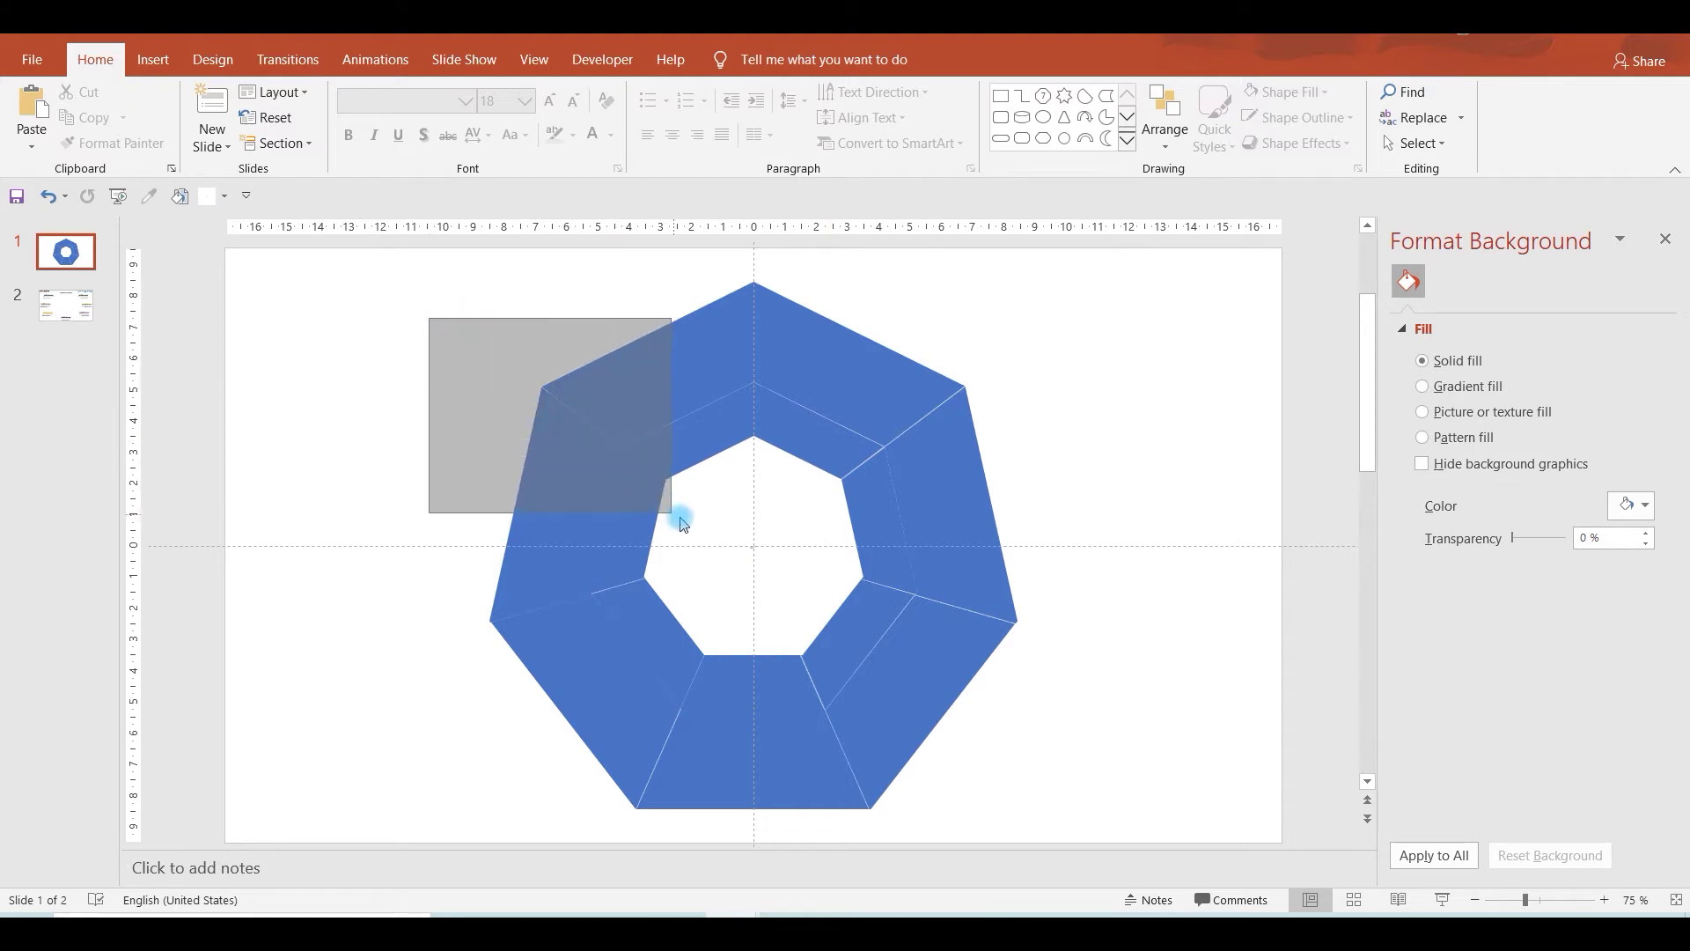
key("Delete")
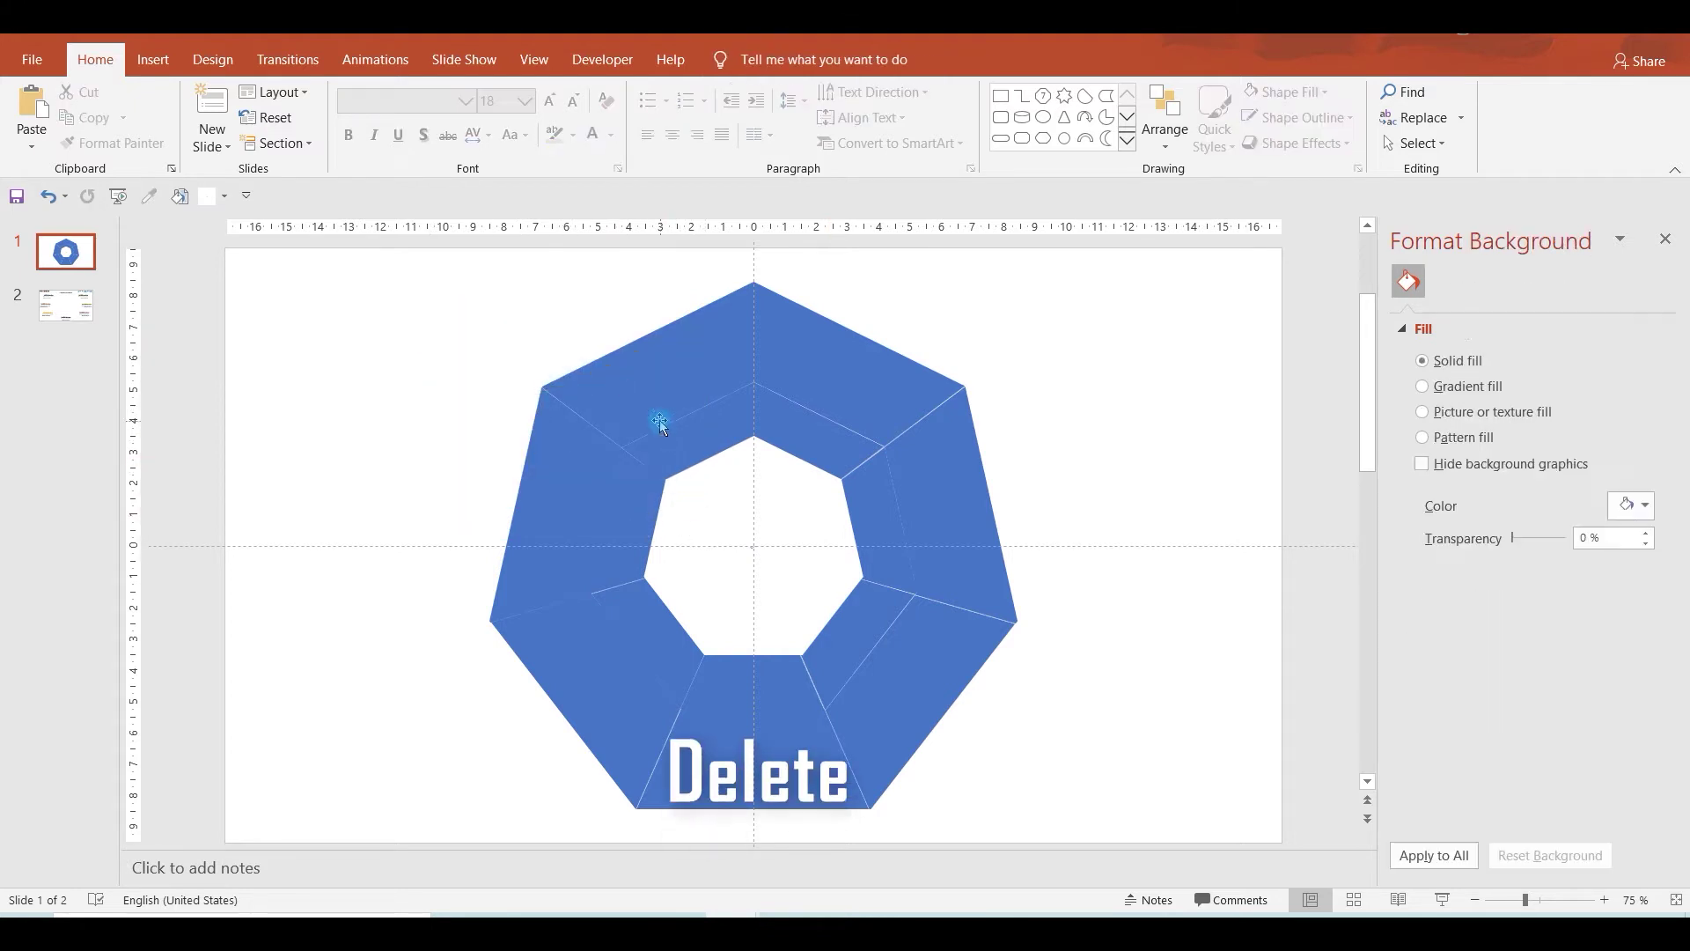
left_click_drag(697, 253, 799, 515)
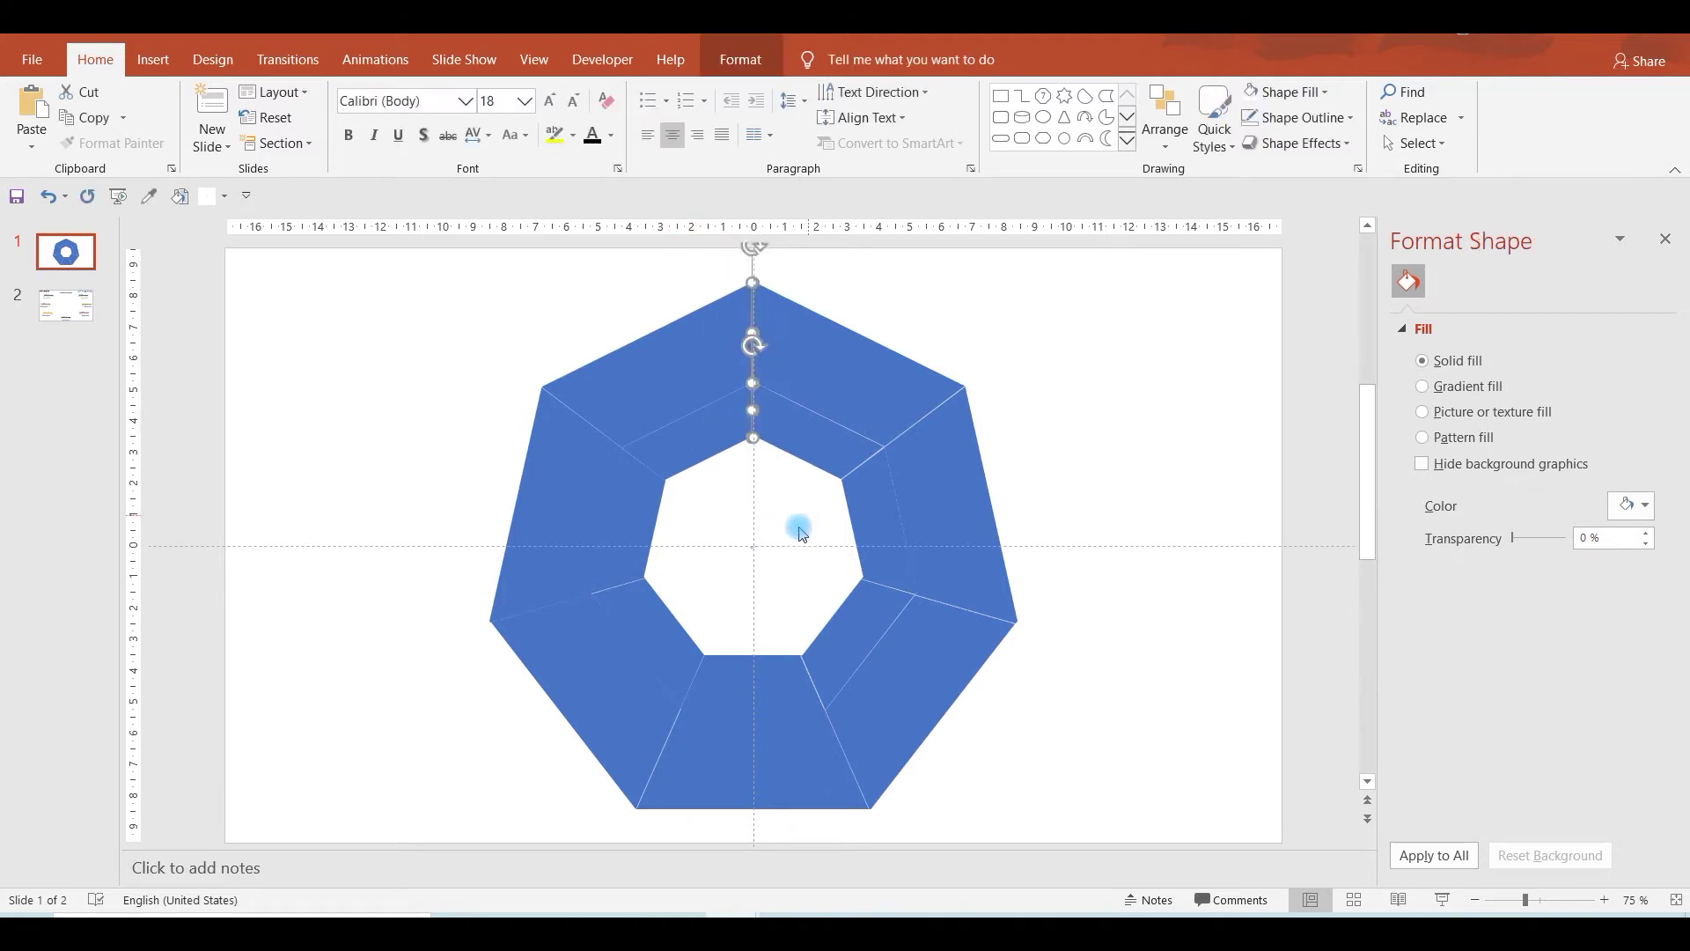
left_click(869, 300)
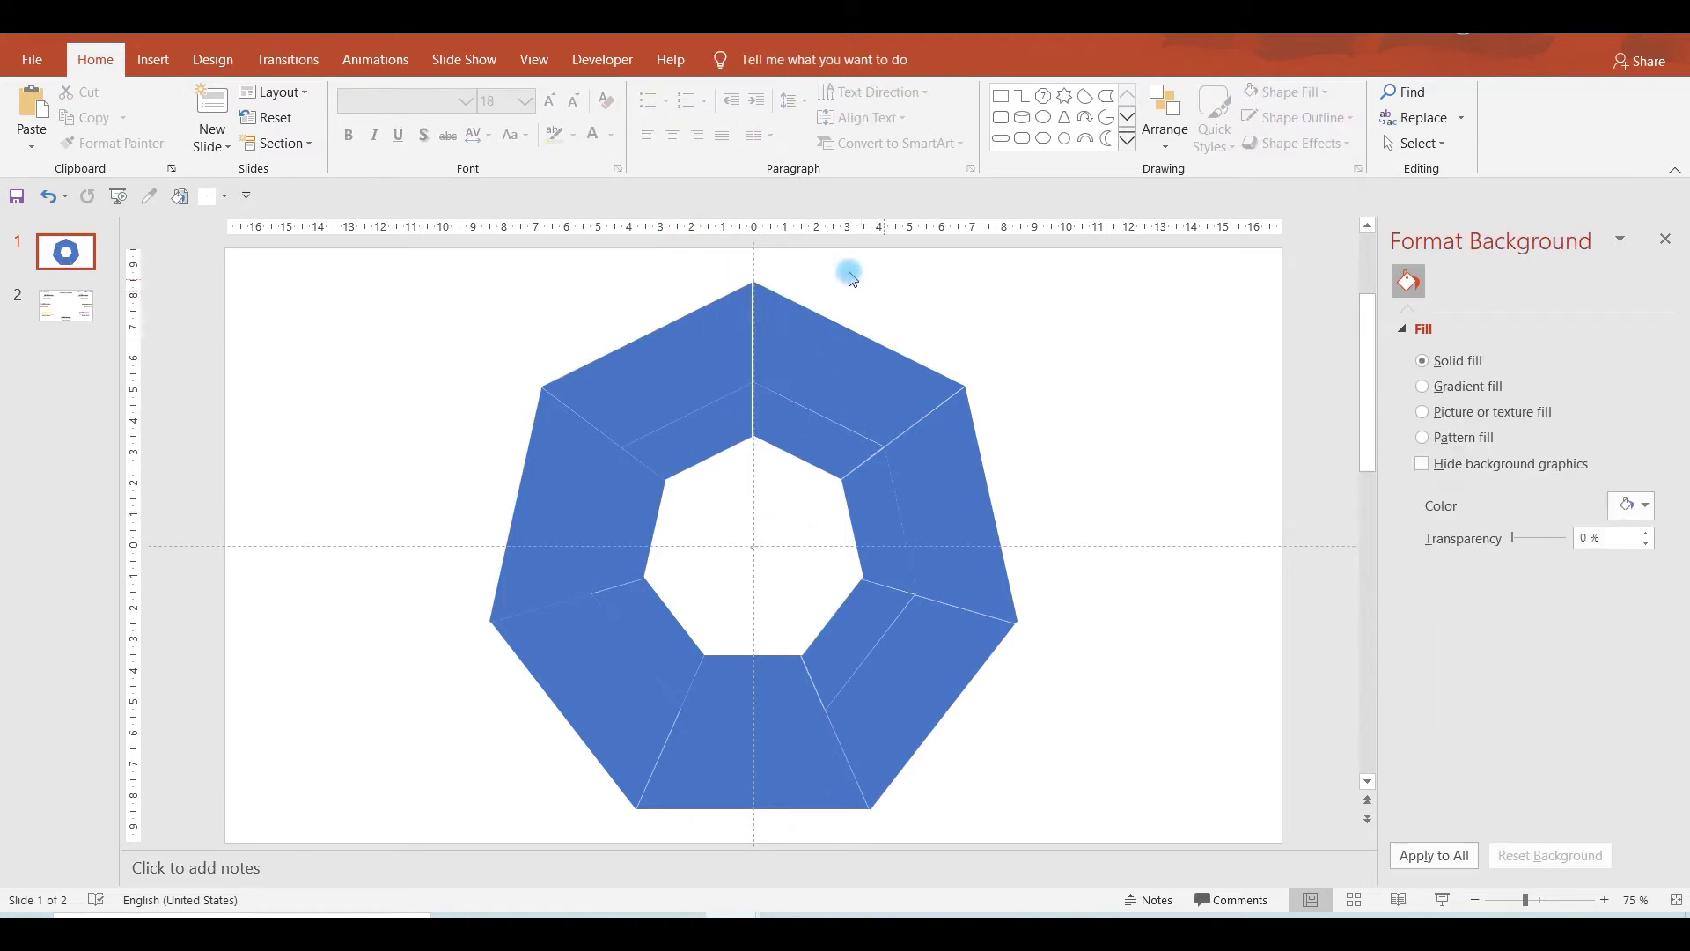
mouse_move(1098, 362)
left_mouse_down()
mouse_move(757, 560)
mouse_move(1084, 649)
left_mouse_up()
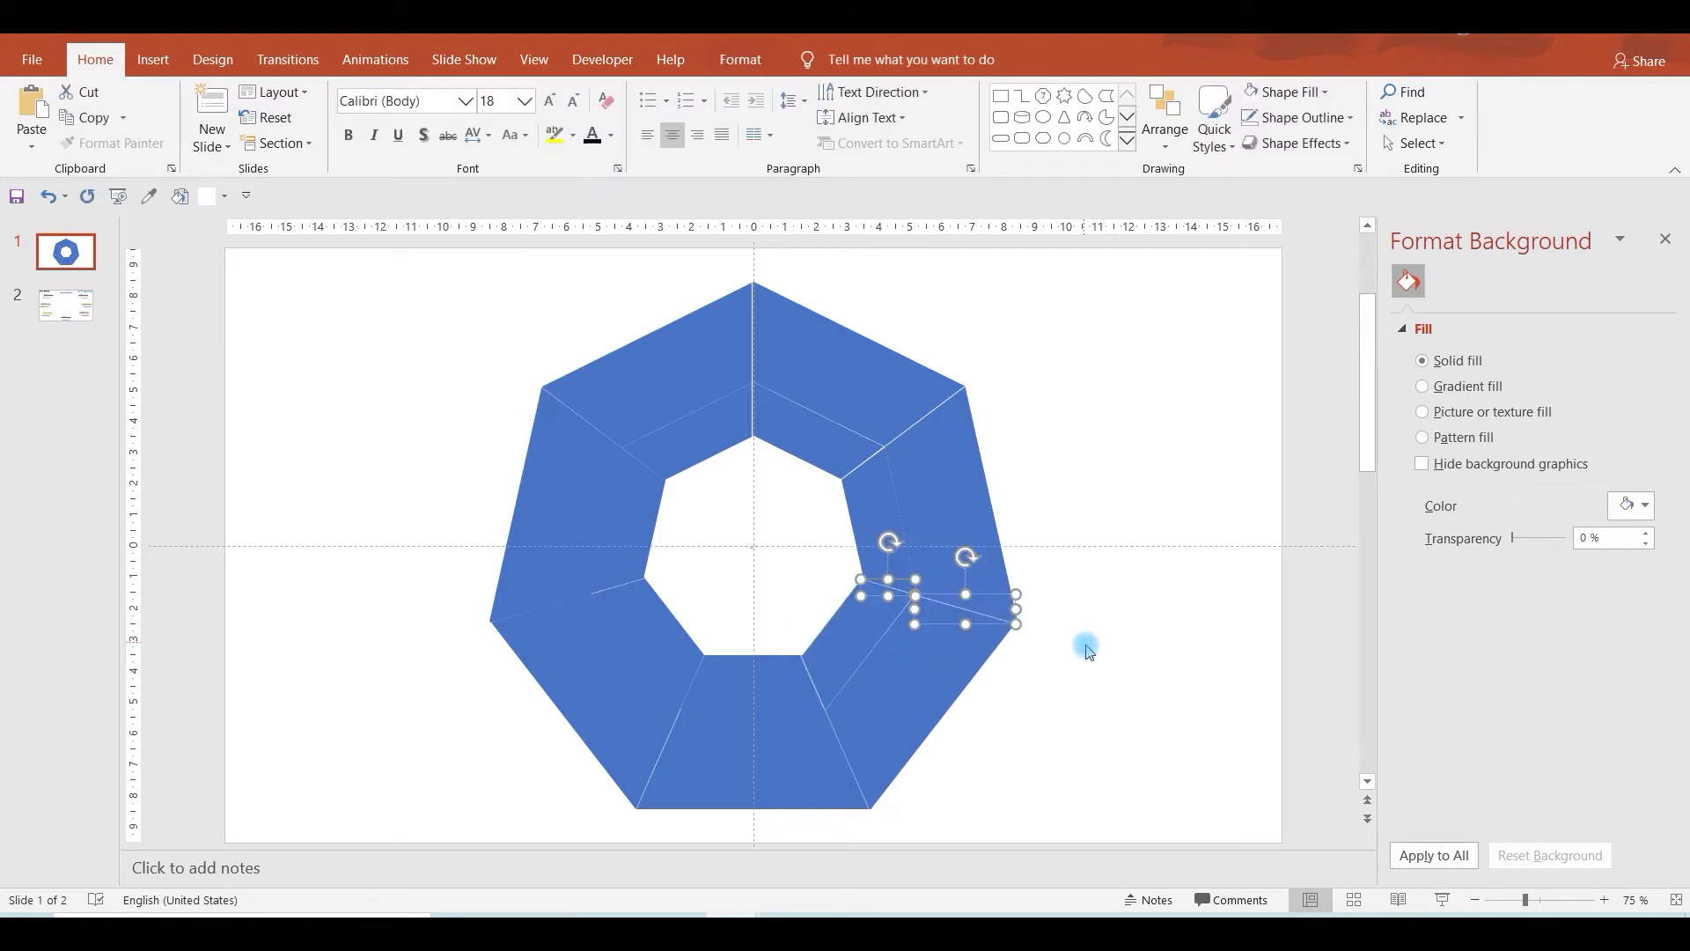
left_click(1048, 656)
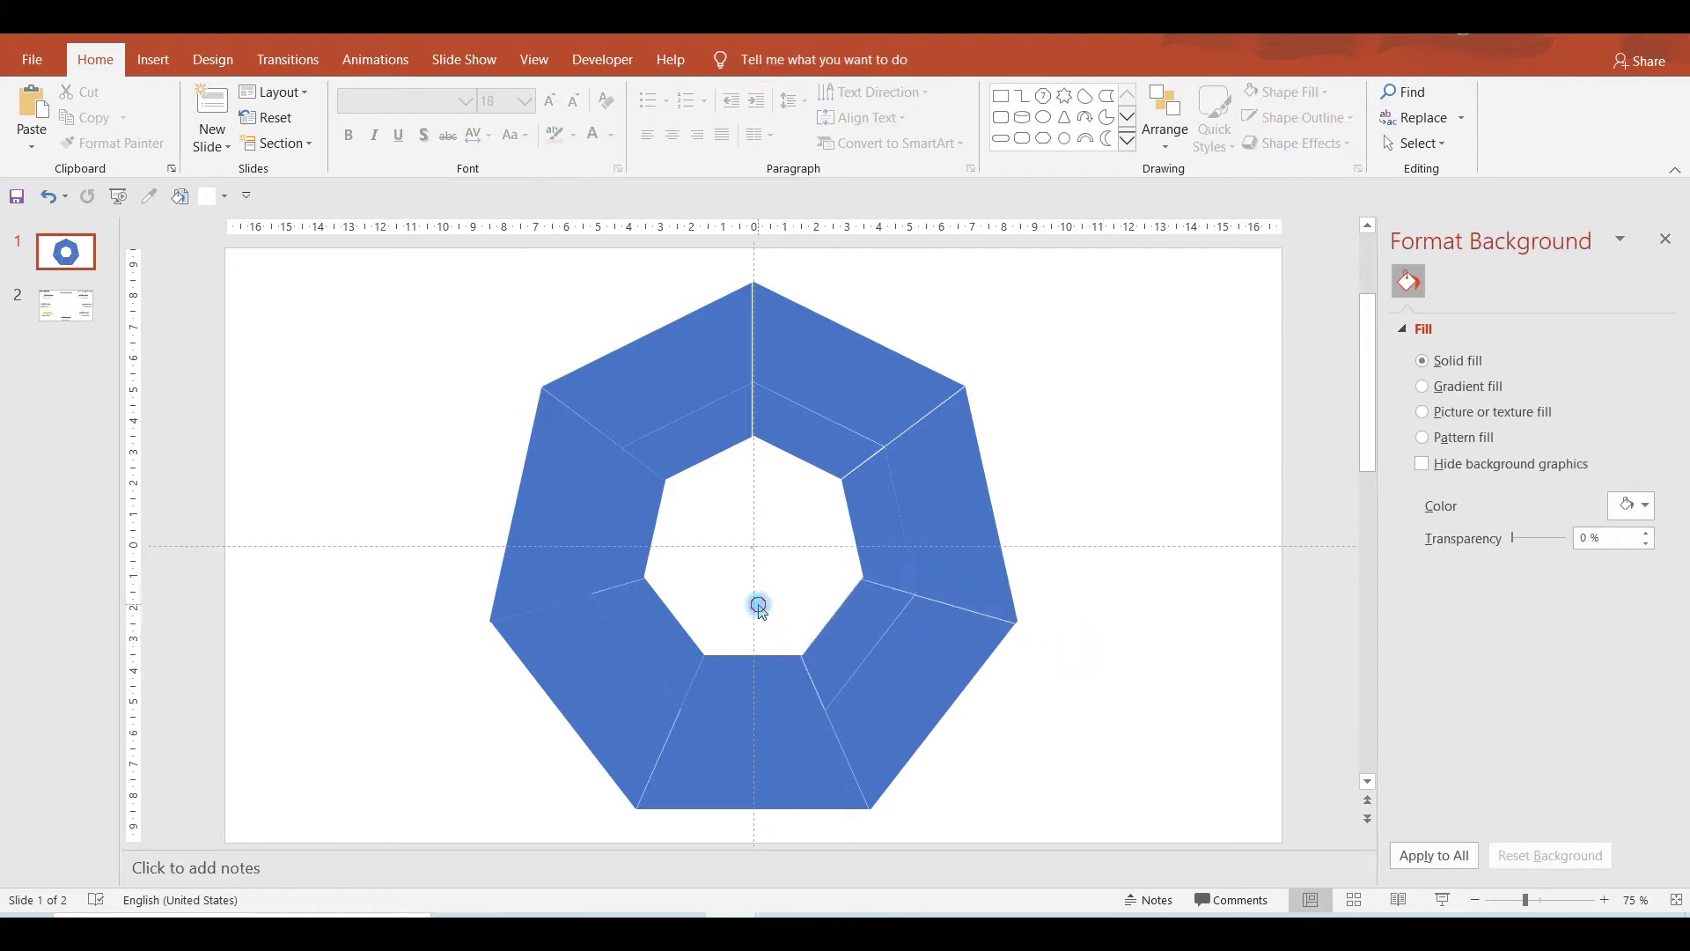
Clear the stray small pieces from the lower-right, bottom, bottom-left and left segments.
left_click_drag(758, 605, 915, 838)
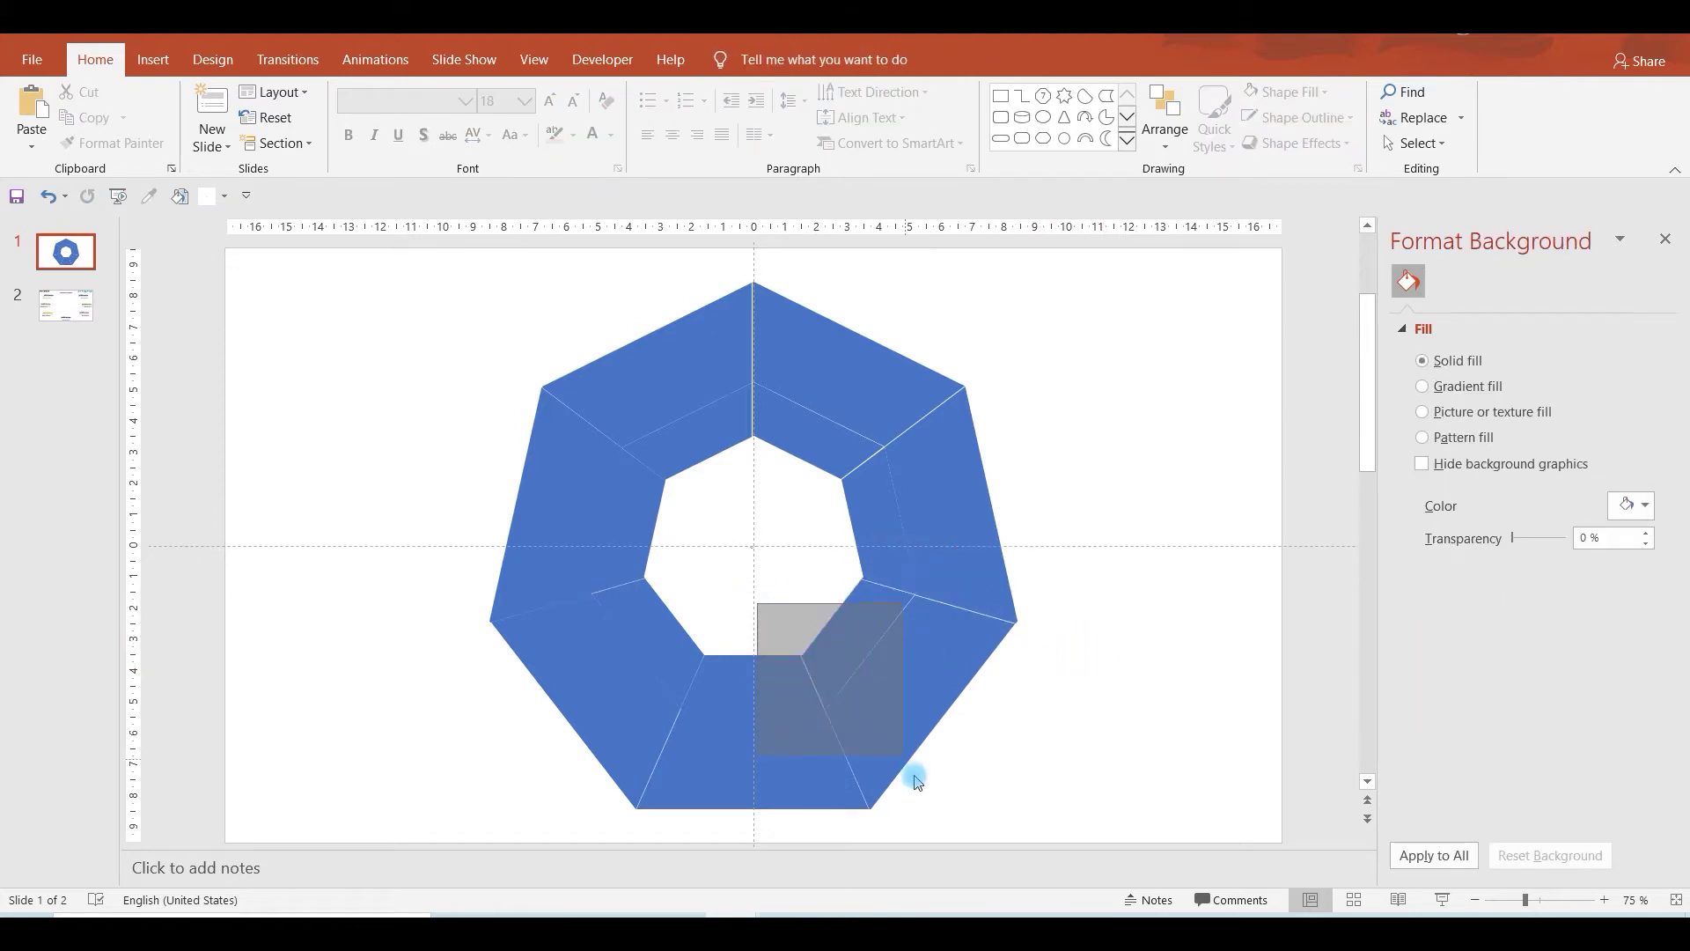
left_click(898, 829)
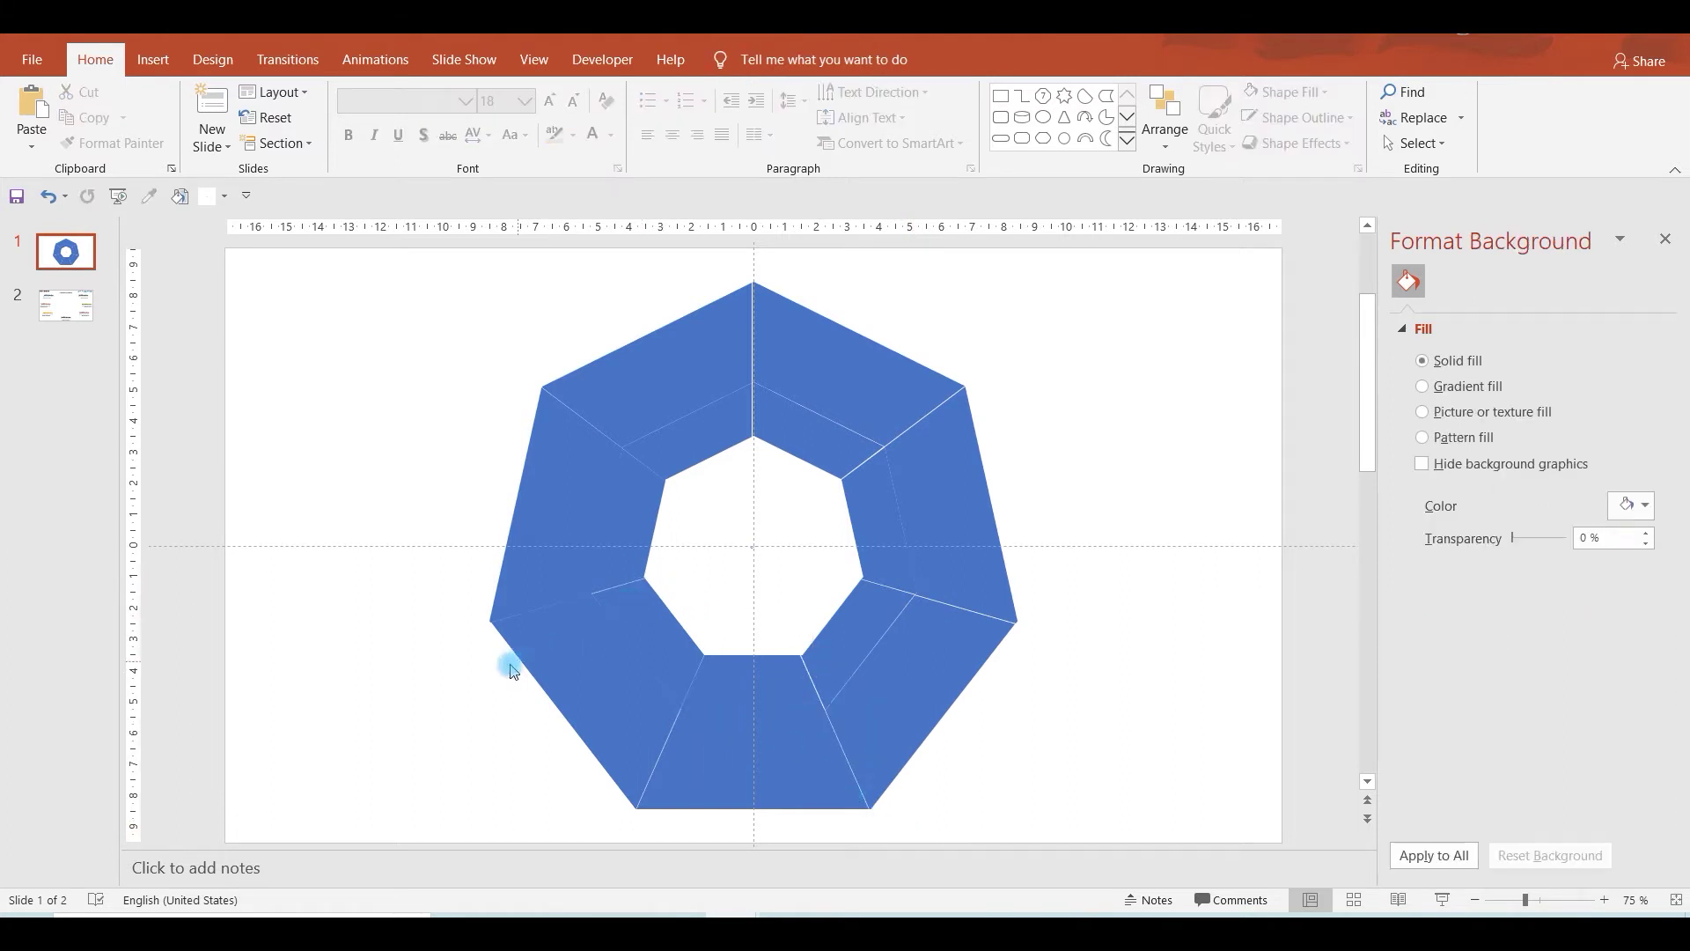
left_click_drag(777, 619, 654, 676)
left_click_drag(580, 810, 563, 837)
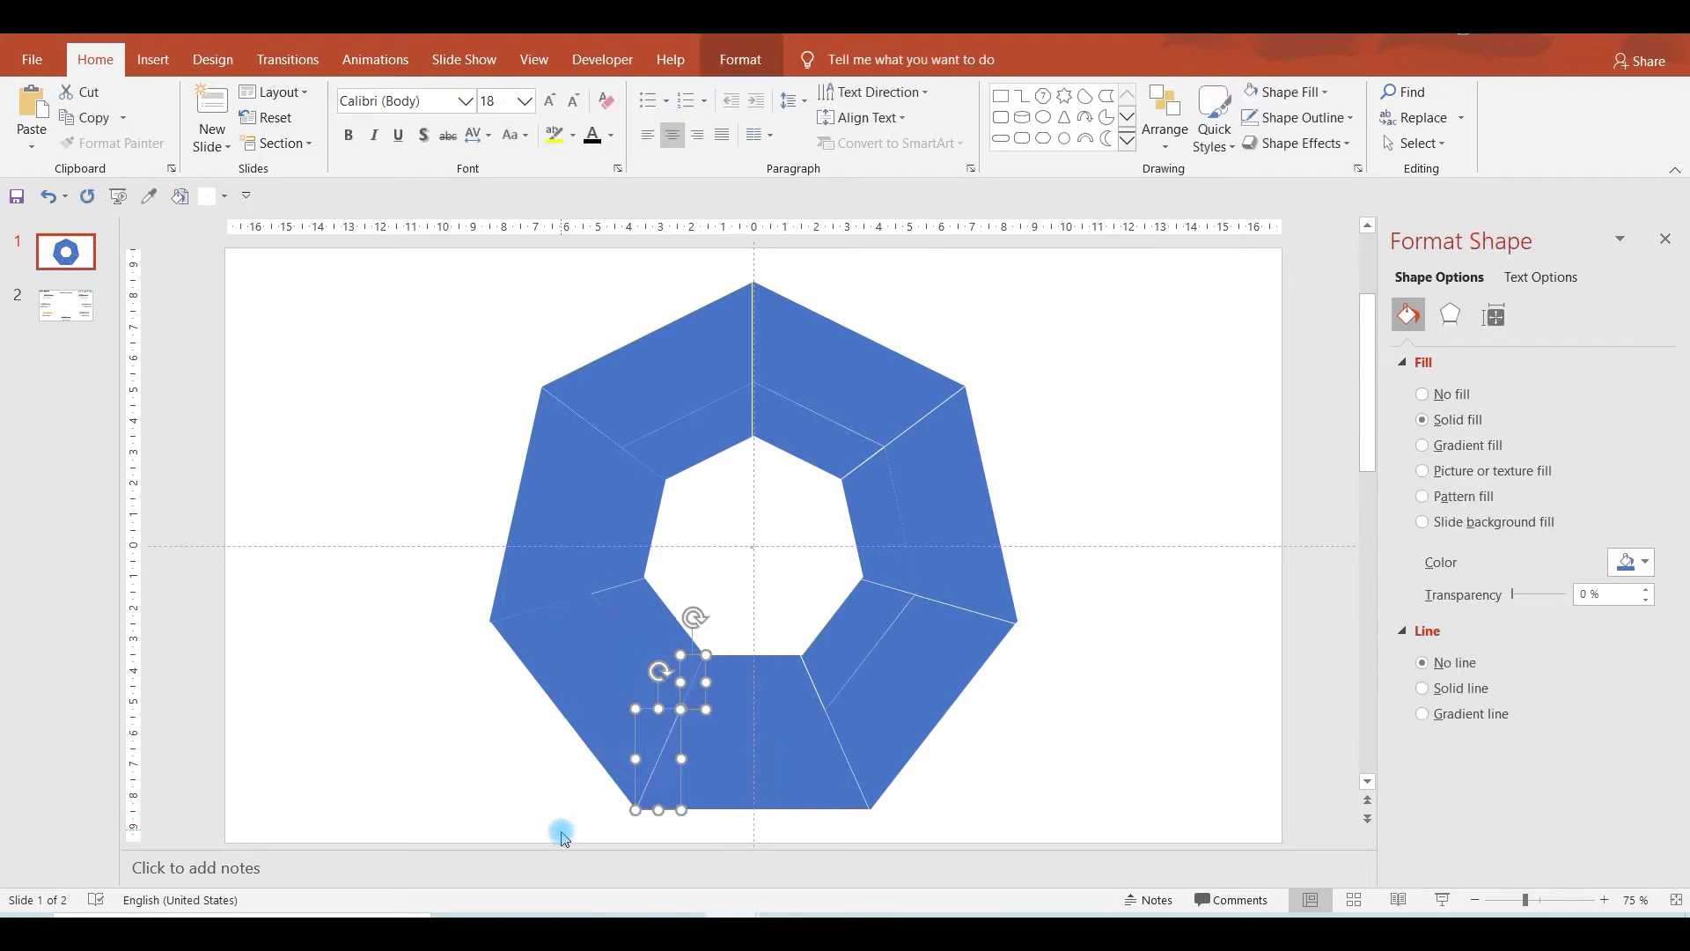
left_click(546, 751)
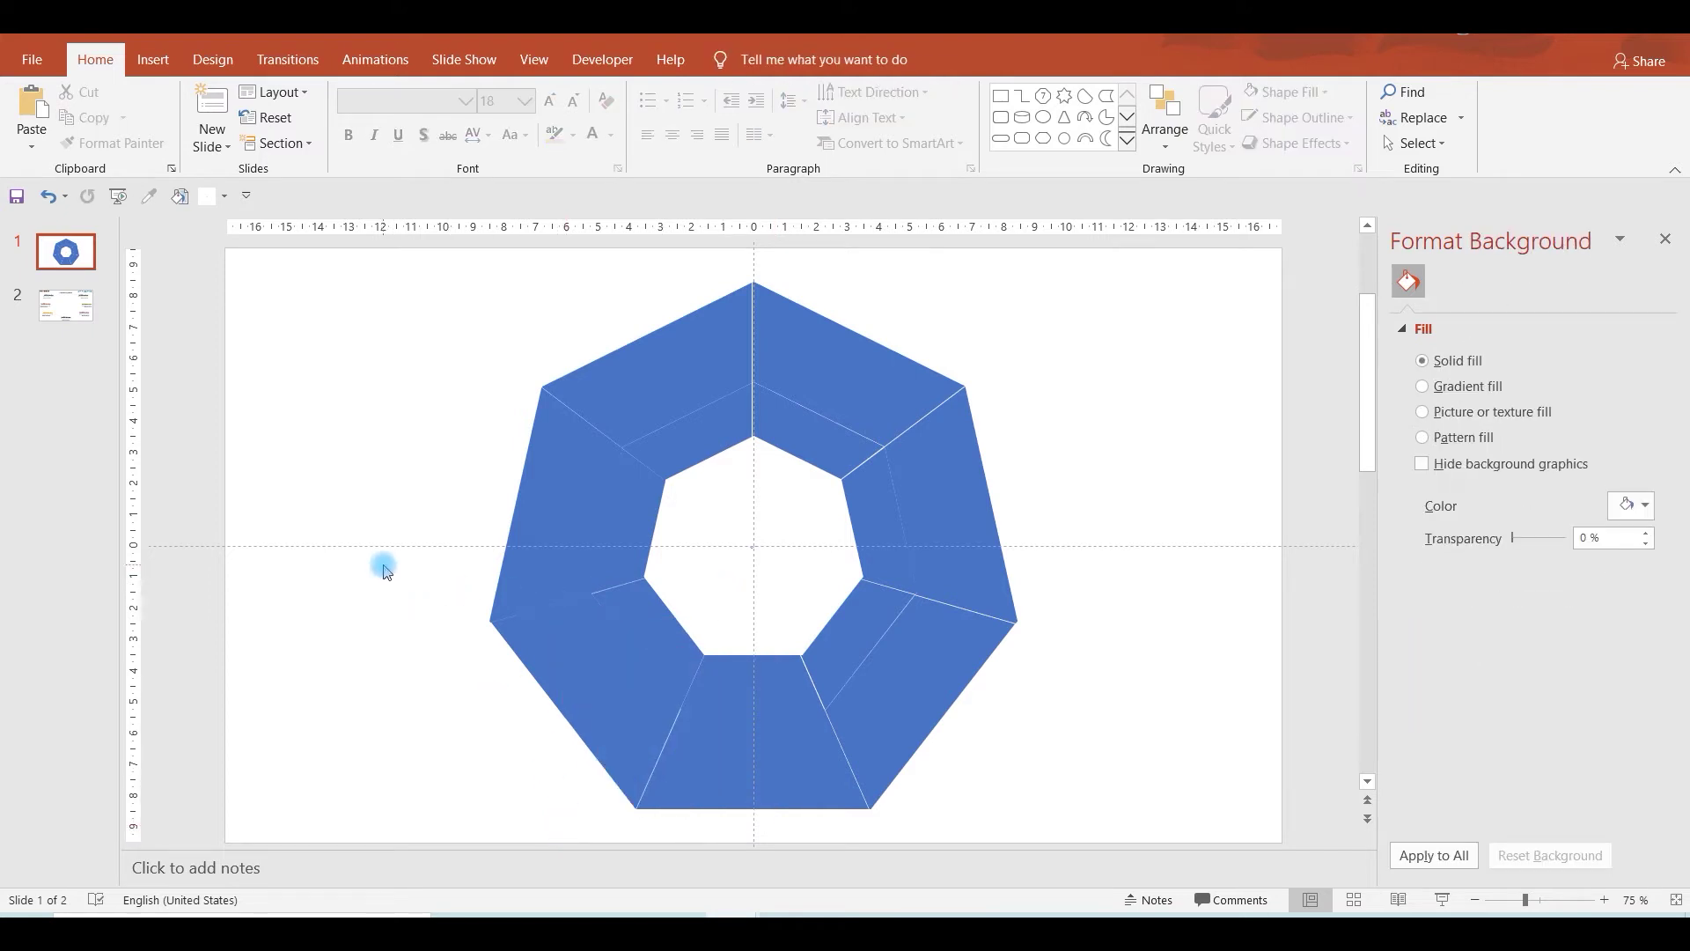
left_click_drag(424, 495, 691, 648)
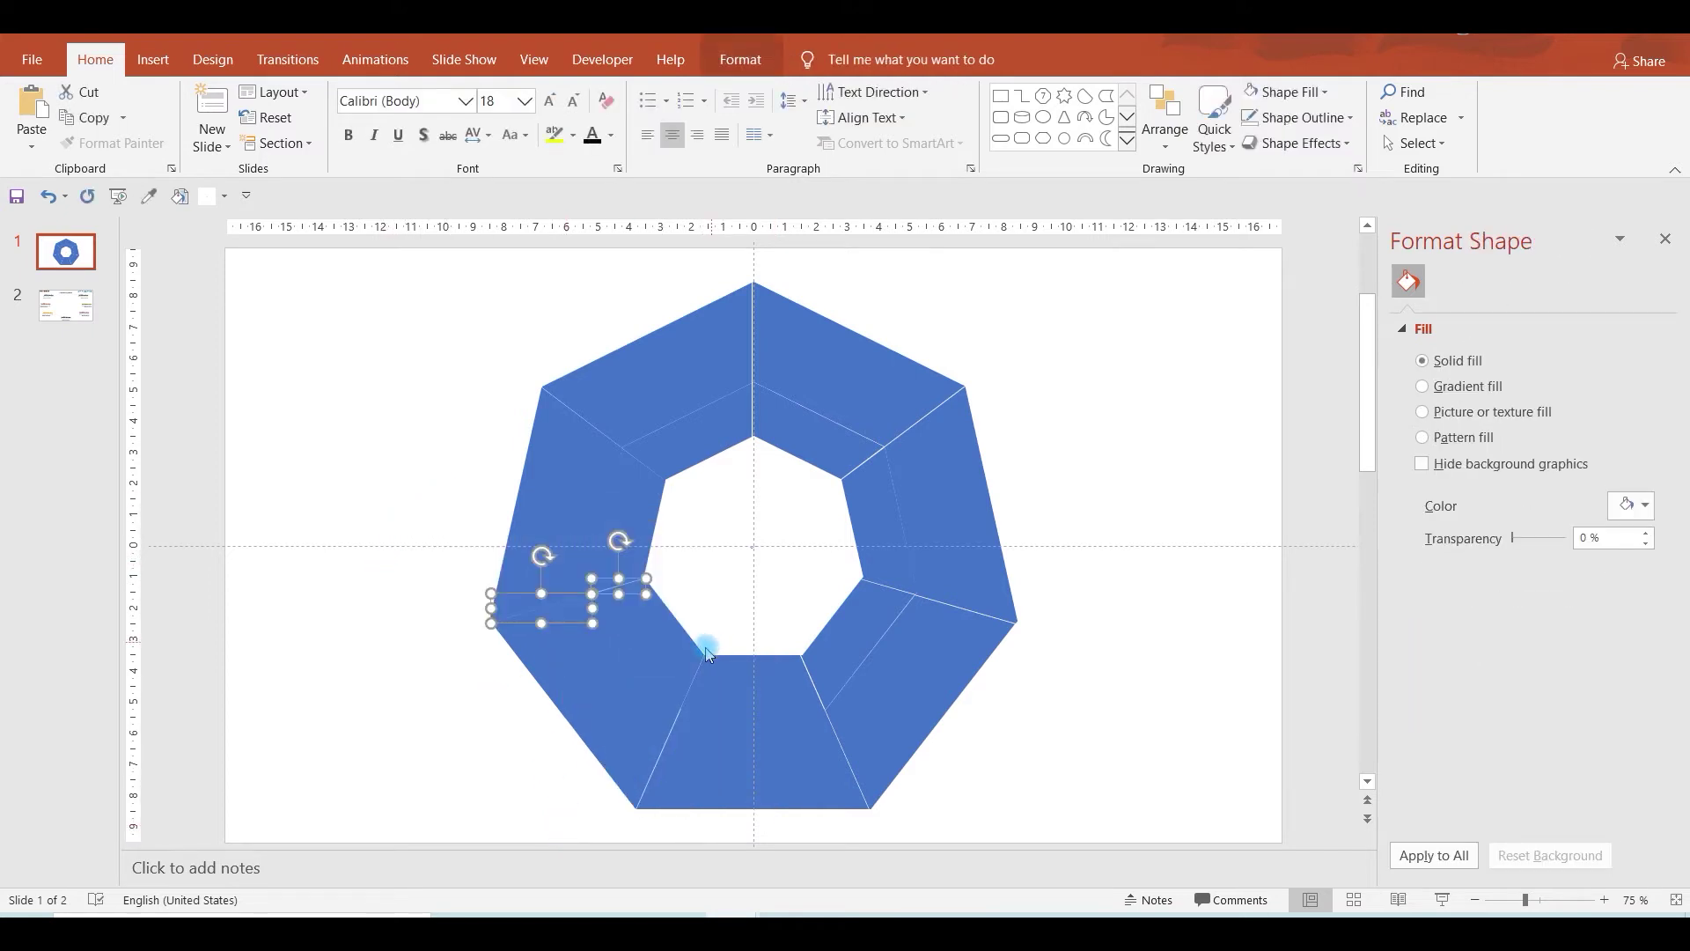
left_click(710, 491)
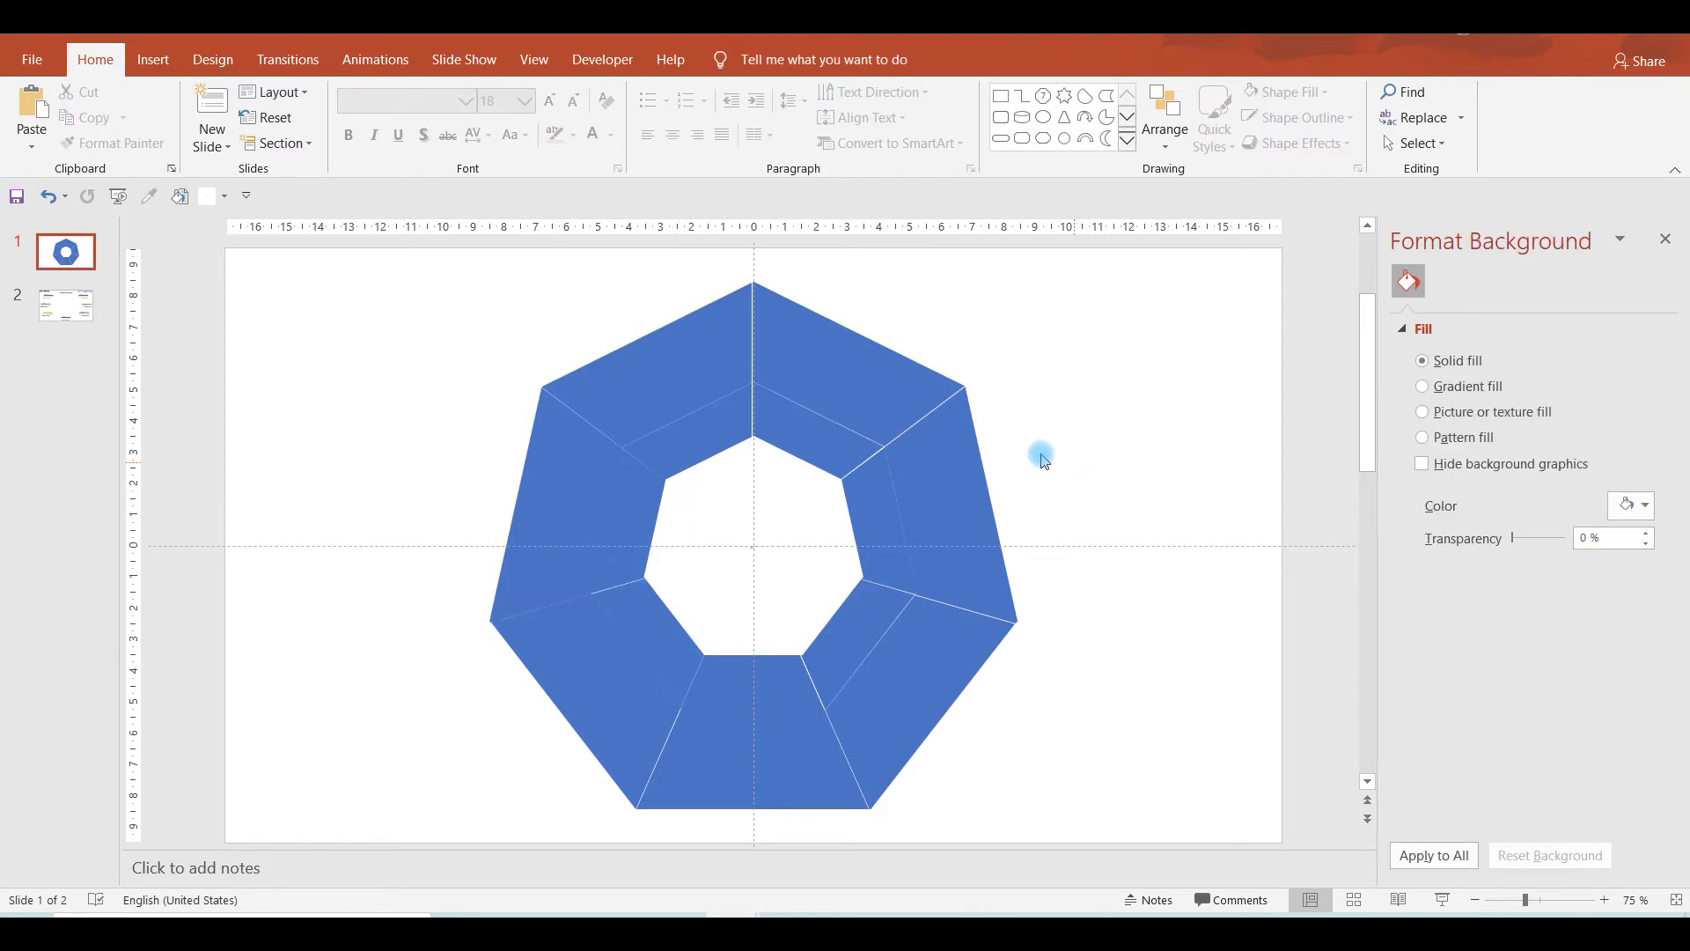
Copy the seven-swatch colour strip from slide 2 onto slide 1, then select the top-left segment pair.
left_click(72, 306)
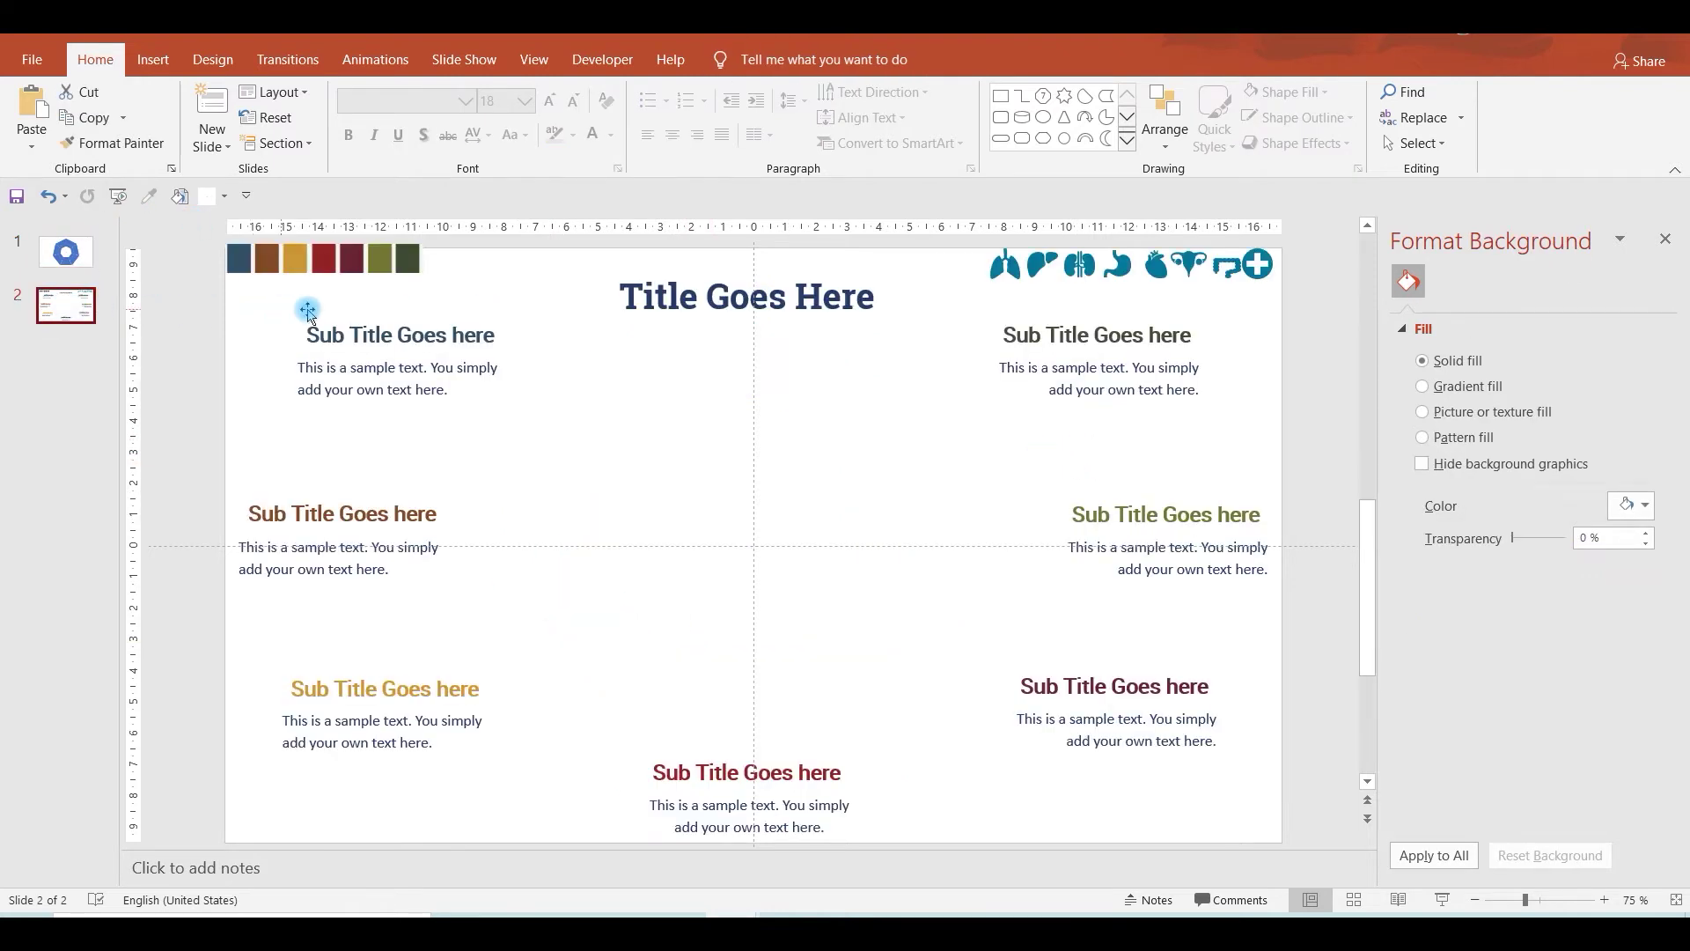
left_click(346, 262)
right_click(346, 263)
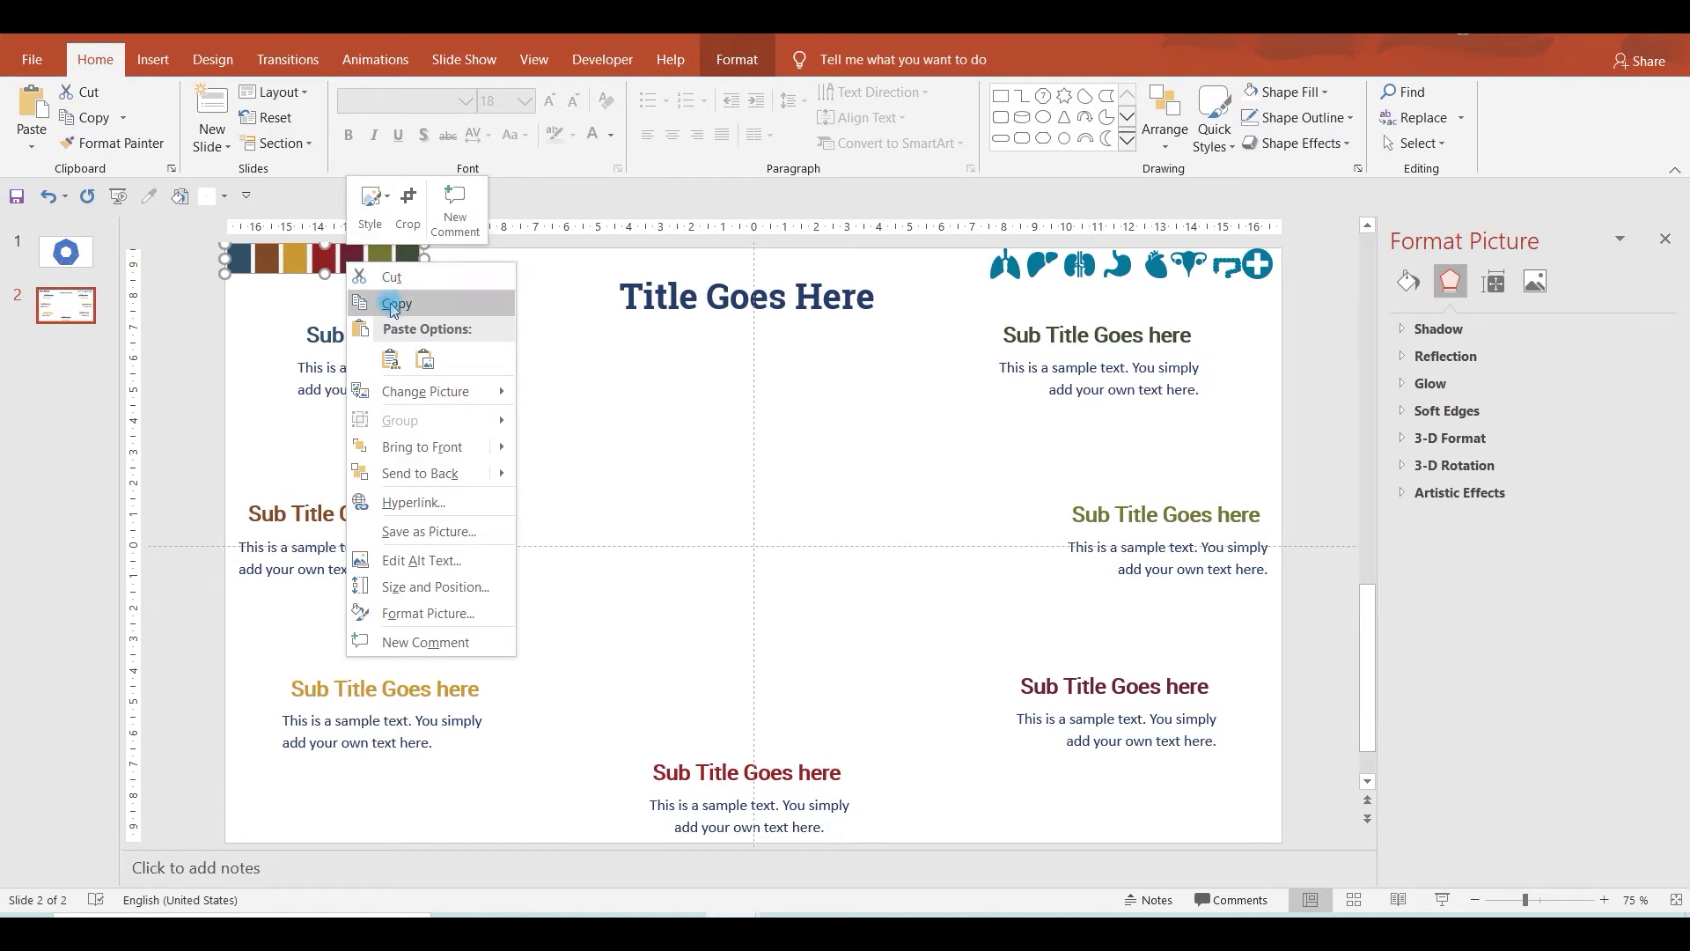
left_click(387, 299)
left_click(89, 253)
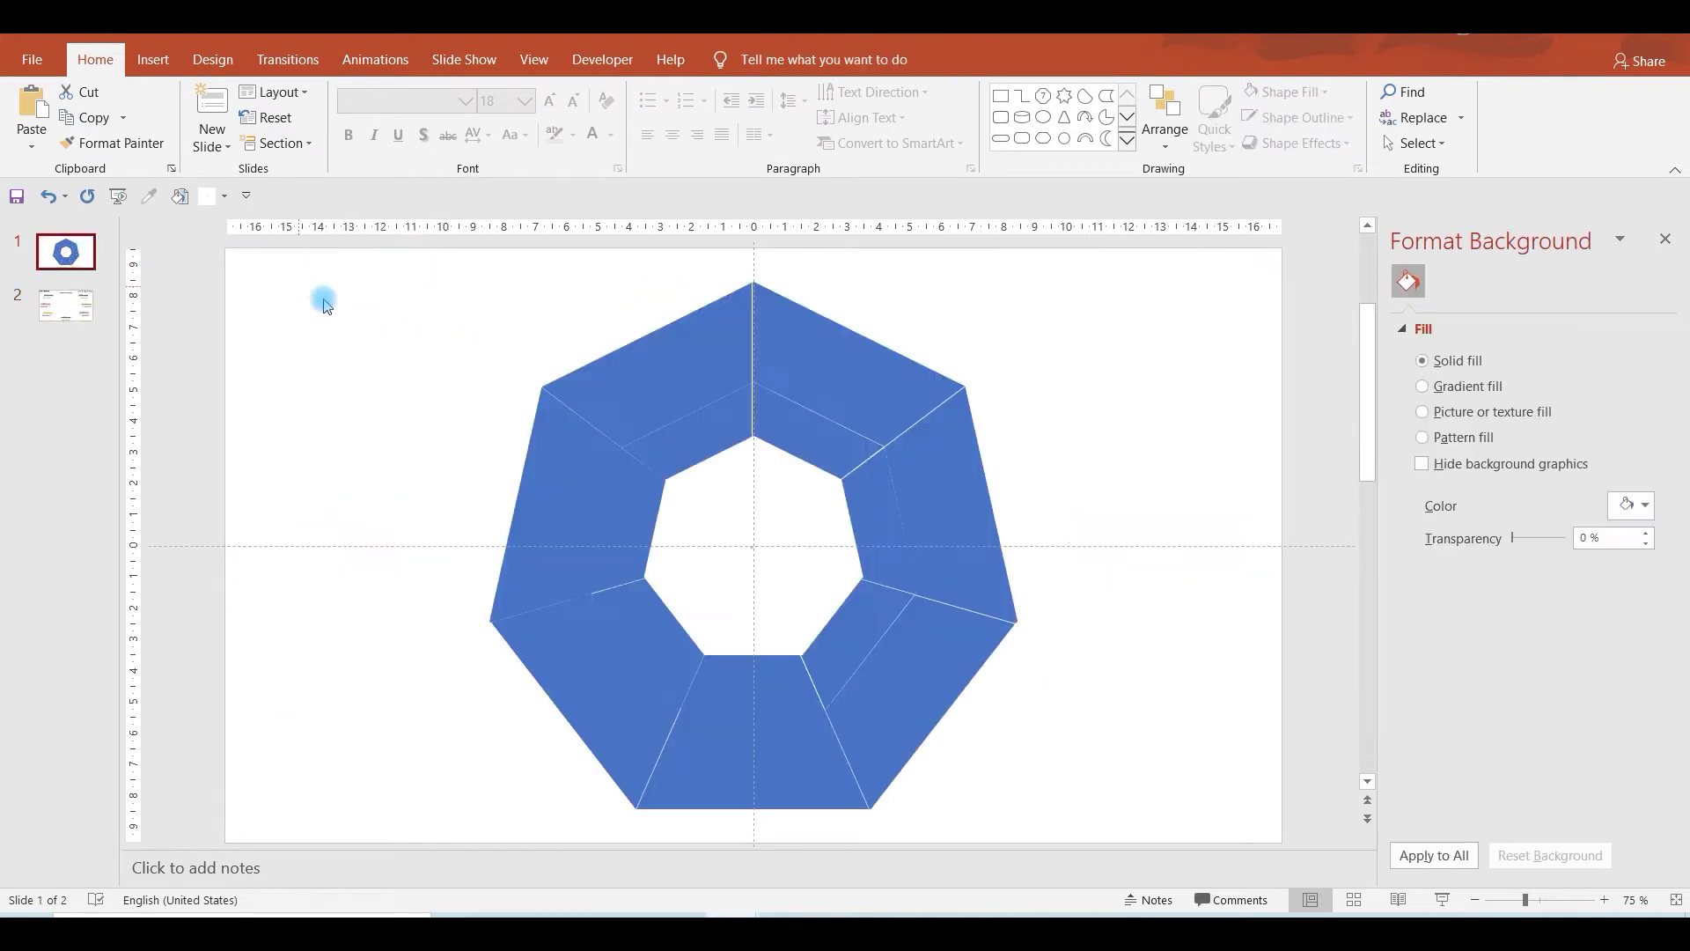
right_click(403, 282)
left_click(449, 327)
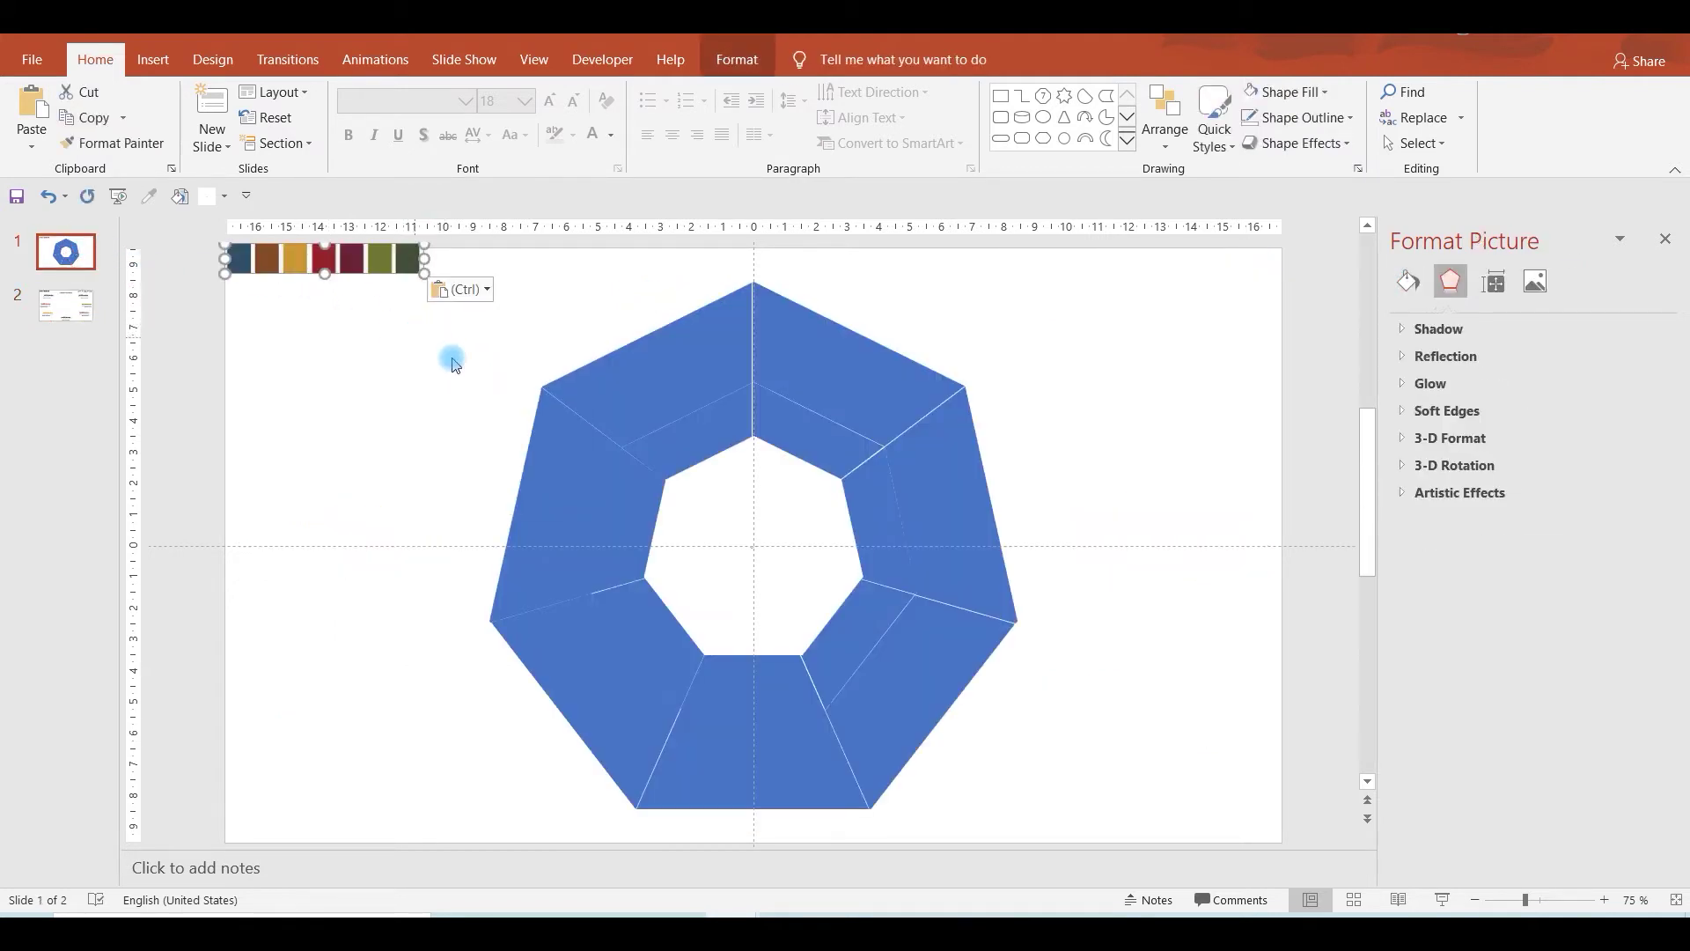
left_click(654, 366, "shift")
left_click(696, 443, "shift")
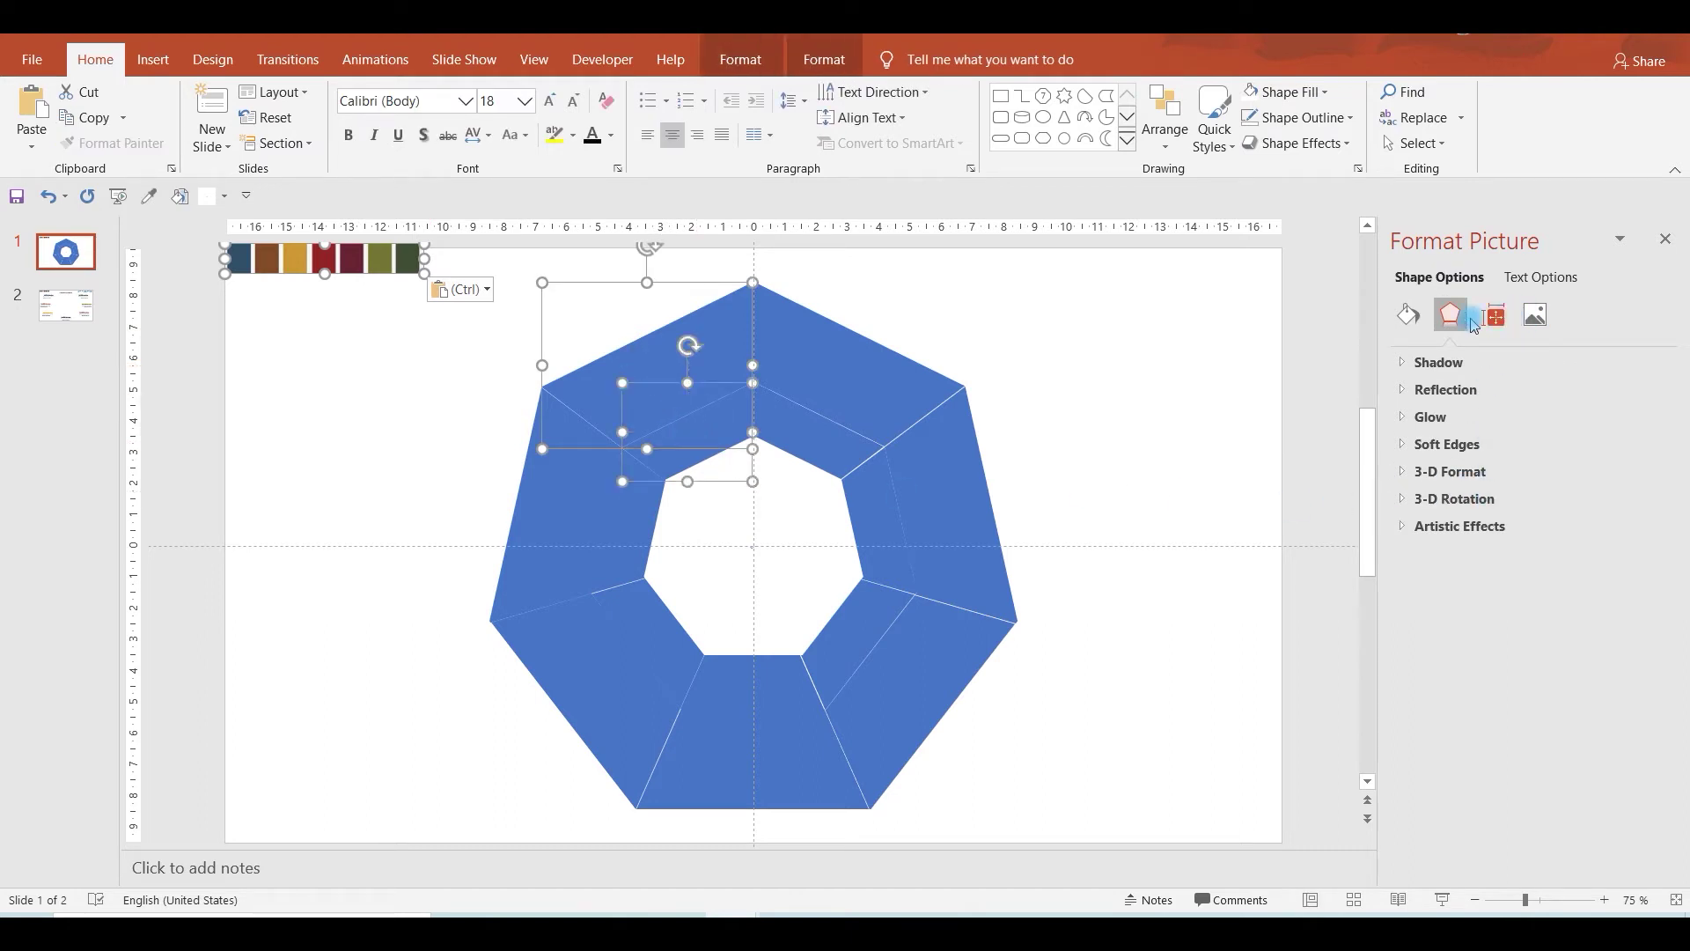
Give the top-left segment pair a solid fill sampled from the navy swatch.
left_click(1408, 315)
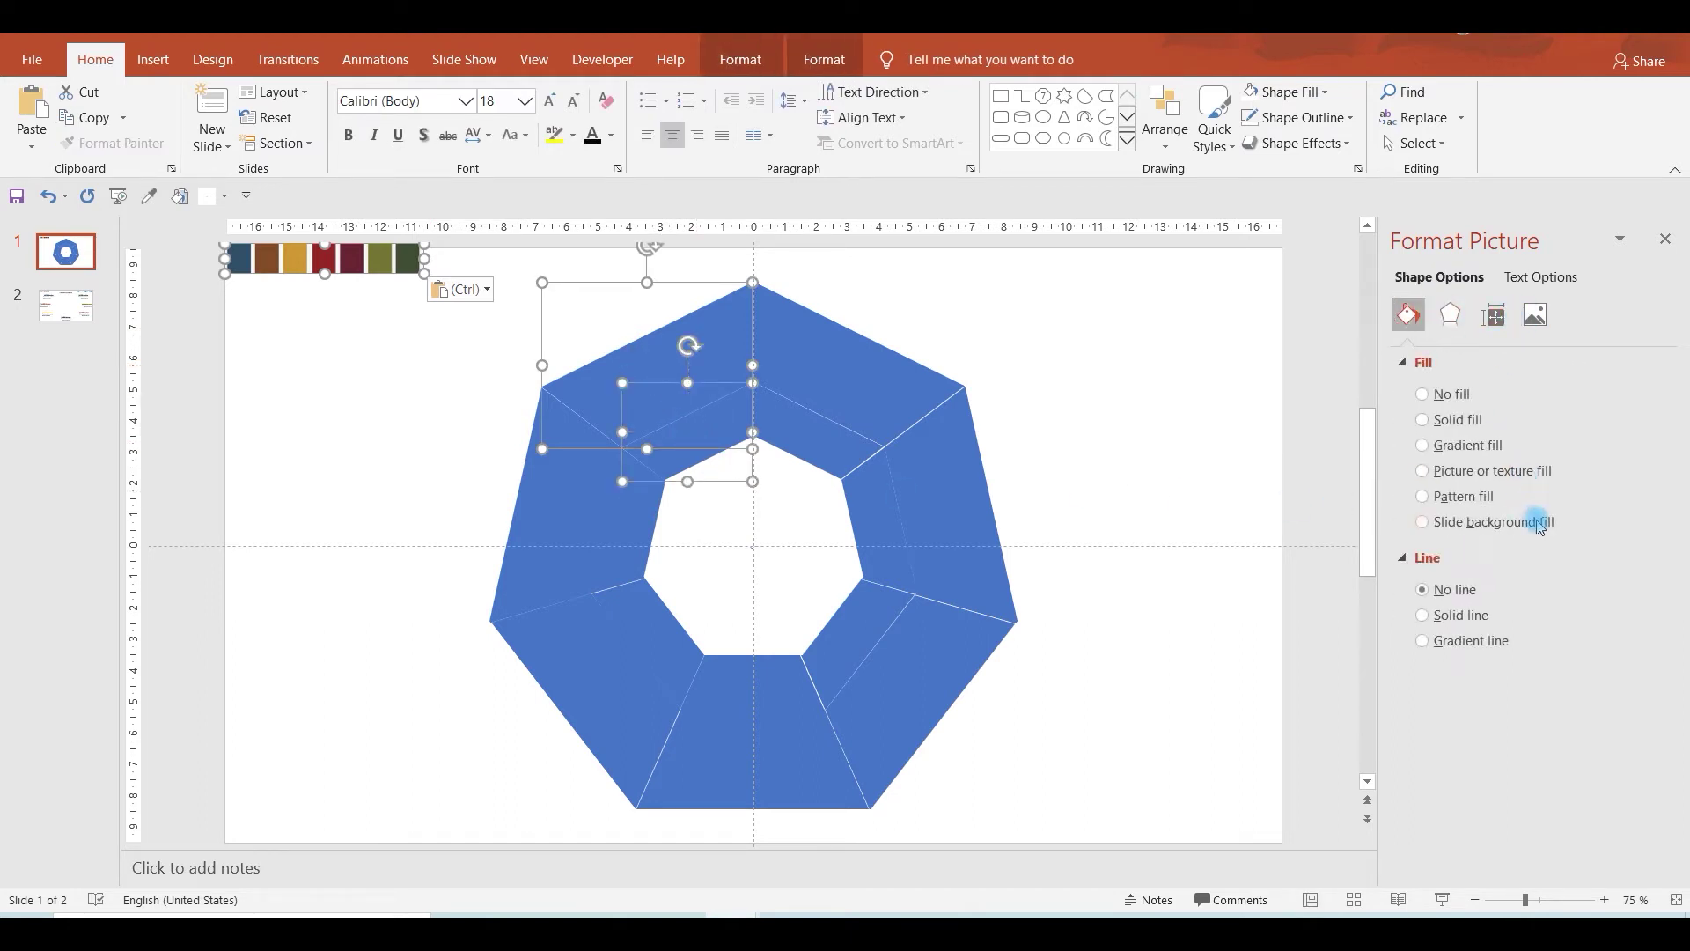
left_click(1462, 420)
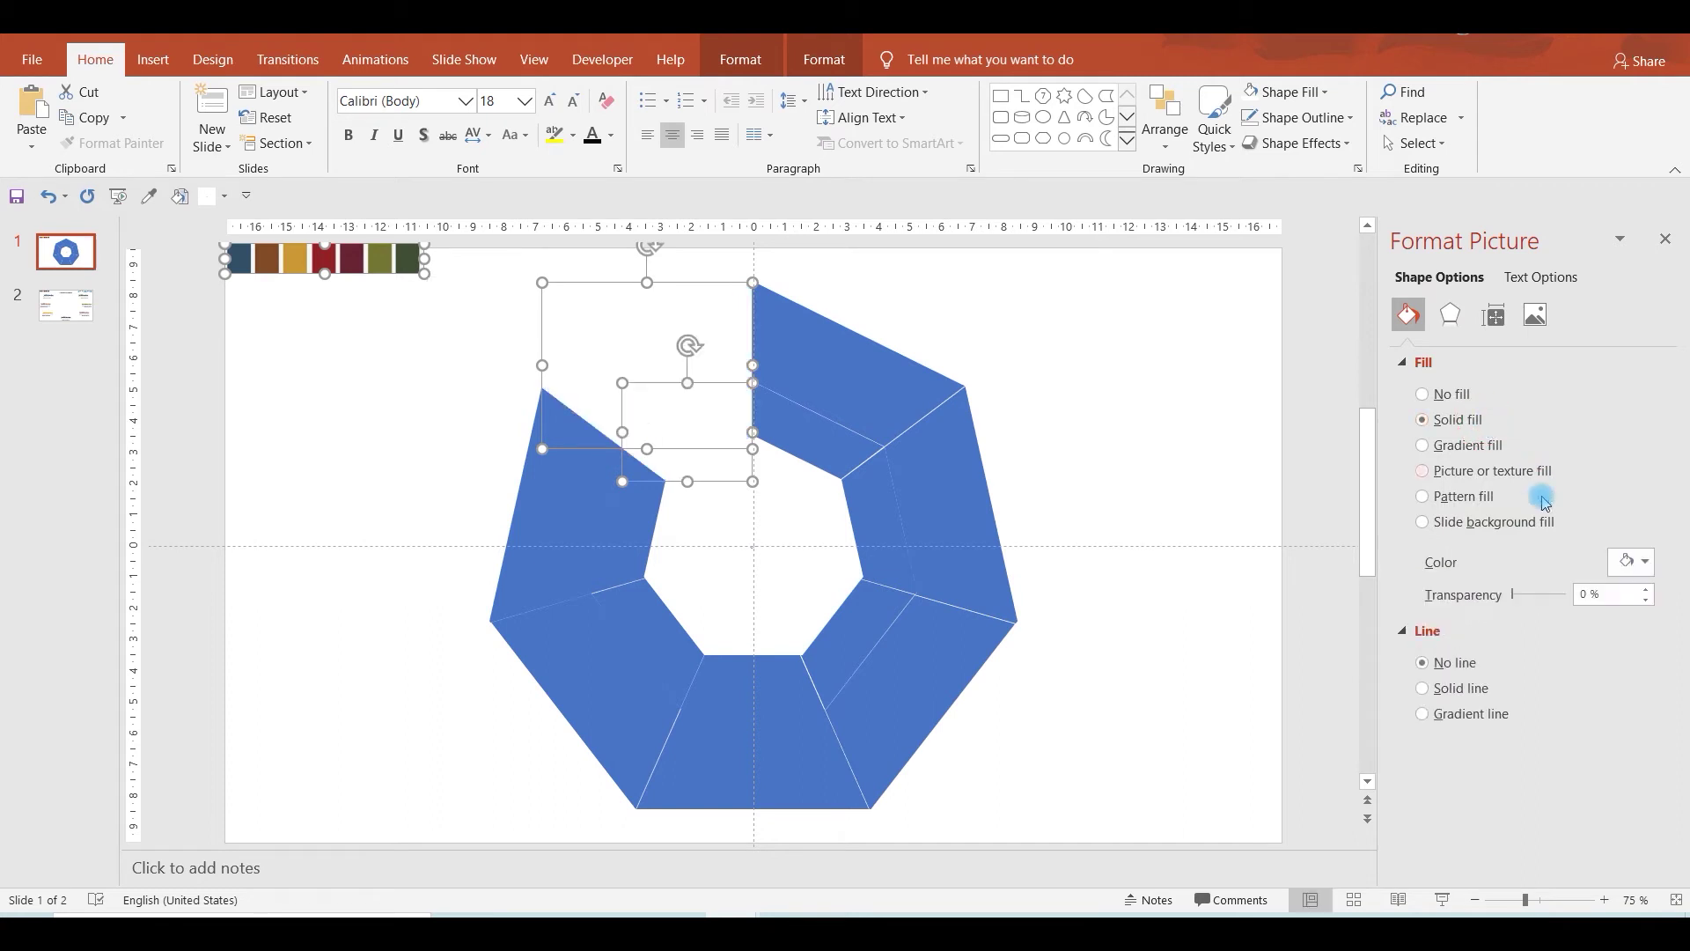
left_click(1632, 561)
left_click(1567, 818)
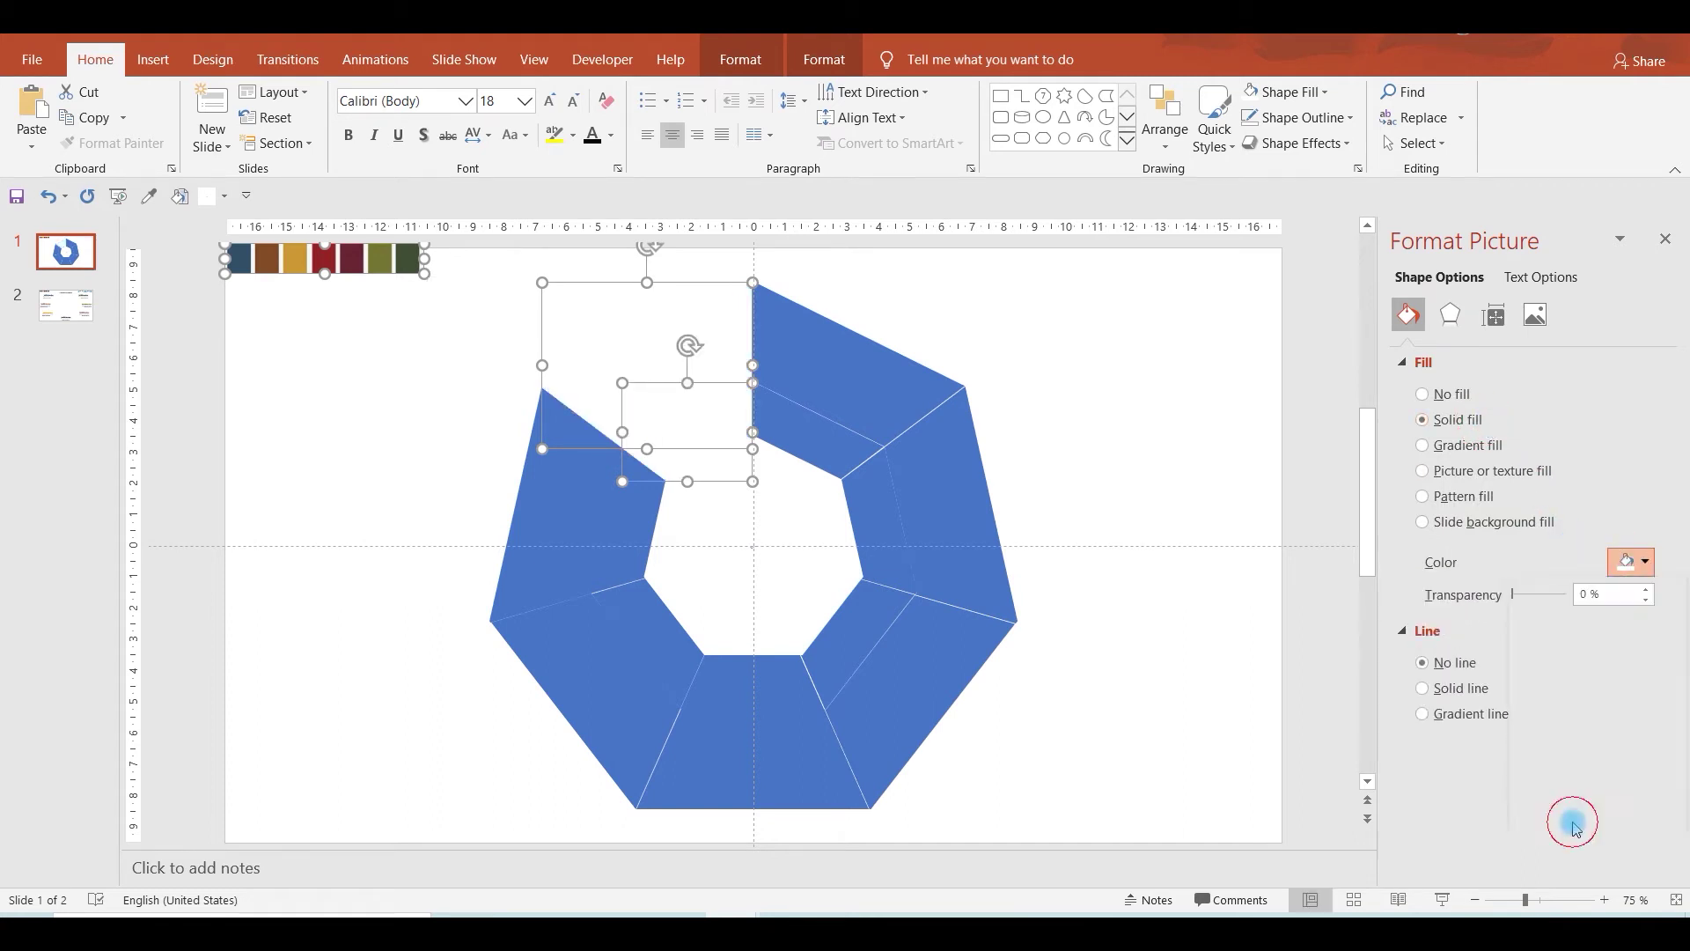
left_click(237, 258)
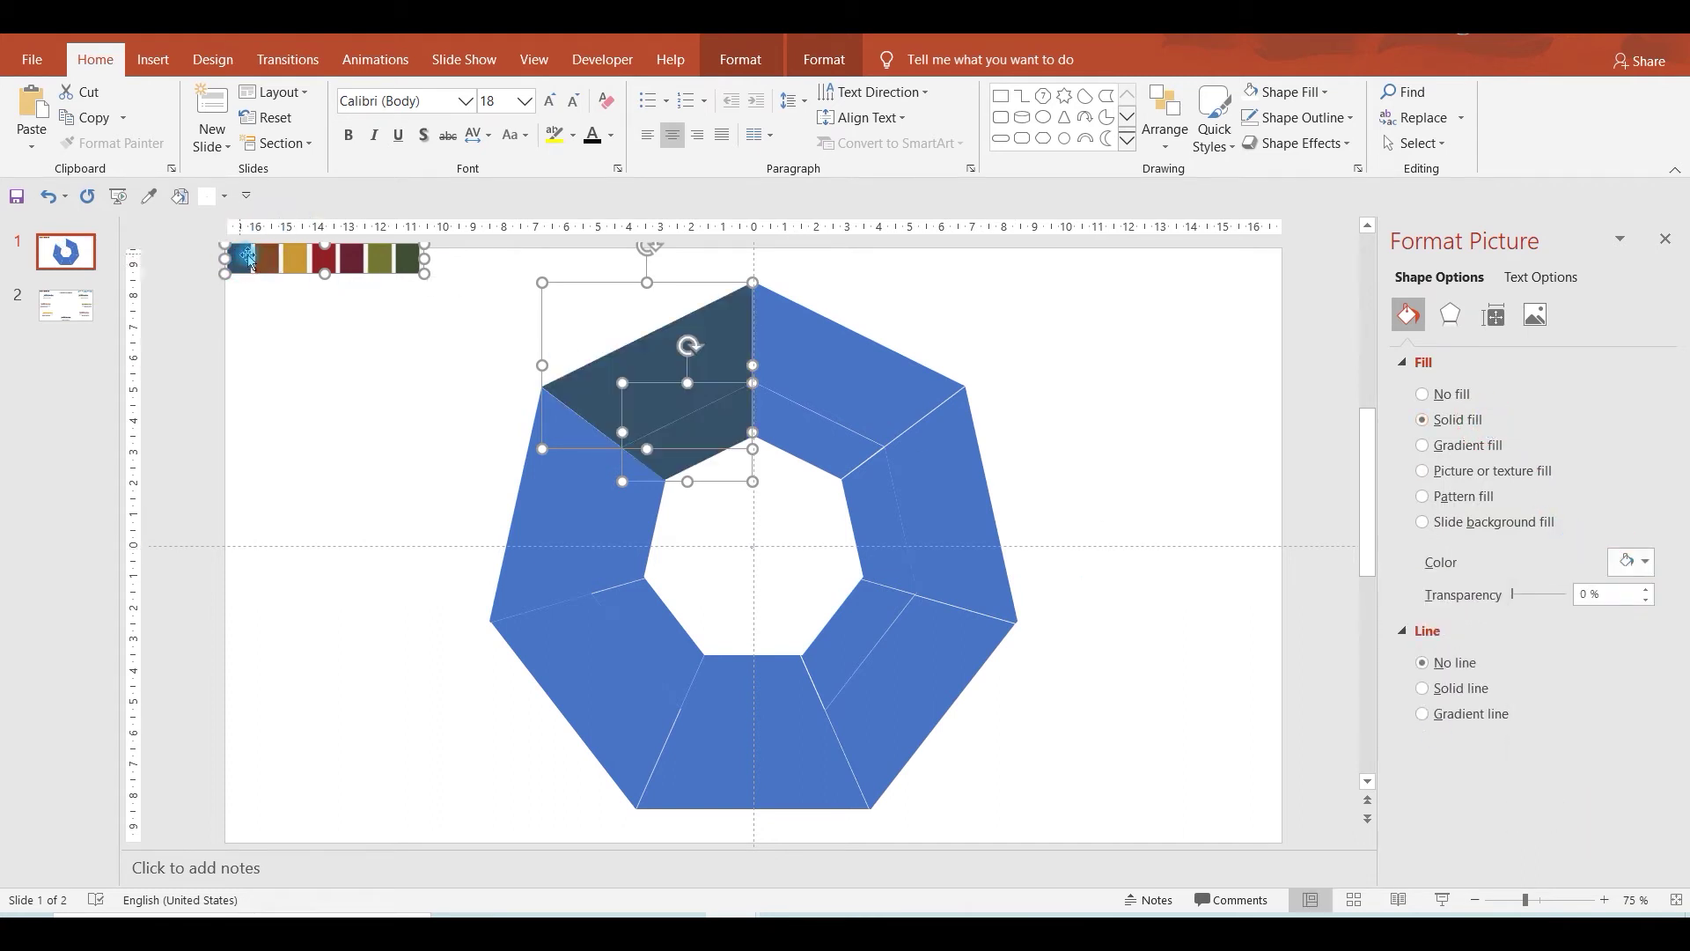
Lighten the inner top-left piece to a paler blue-grey via More Colors.
left_click(720, 440, "shift")
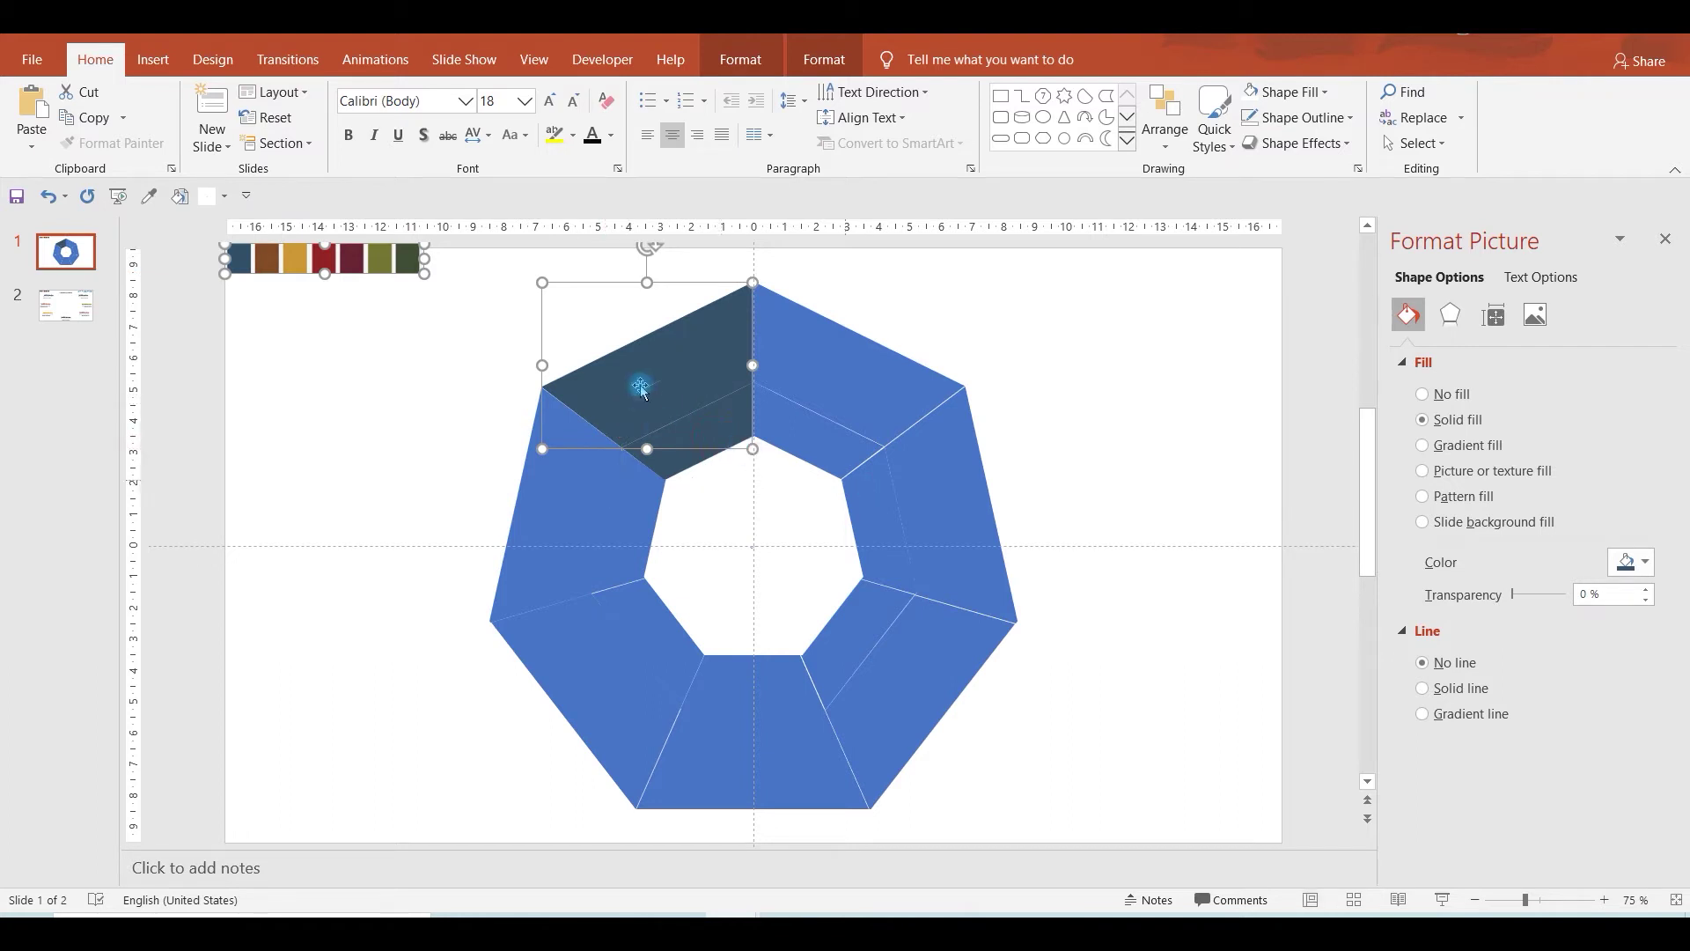
left_click(699, 472)
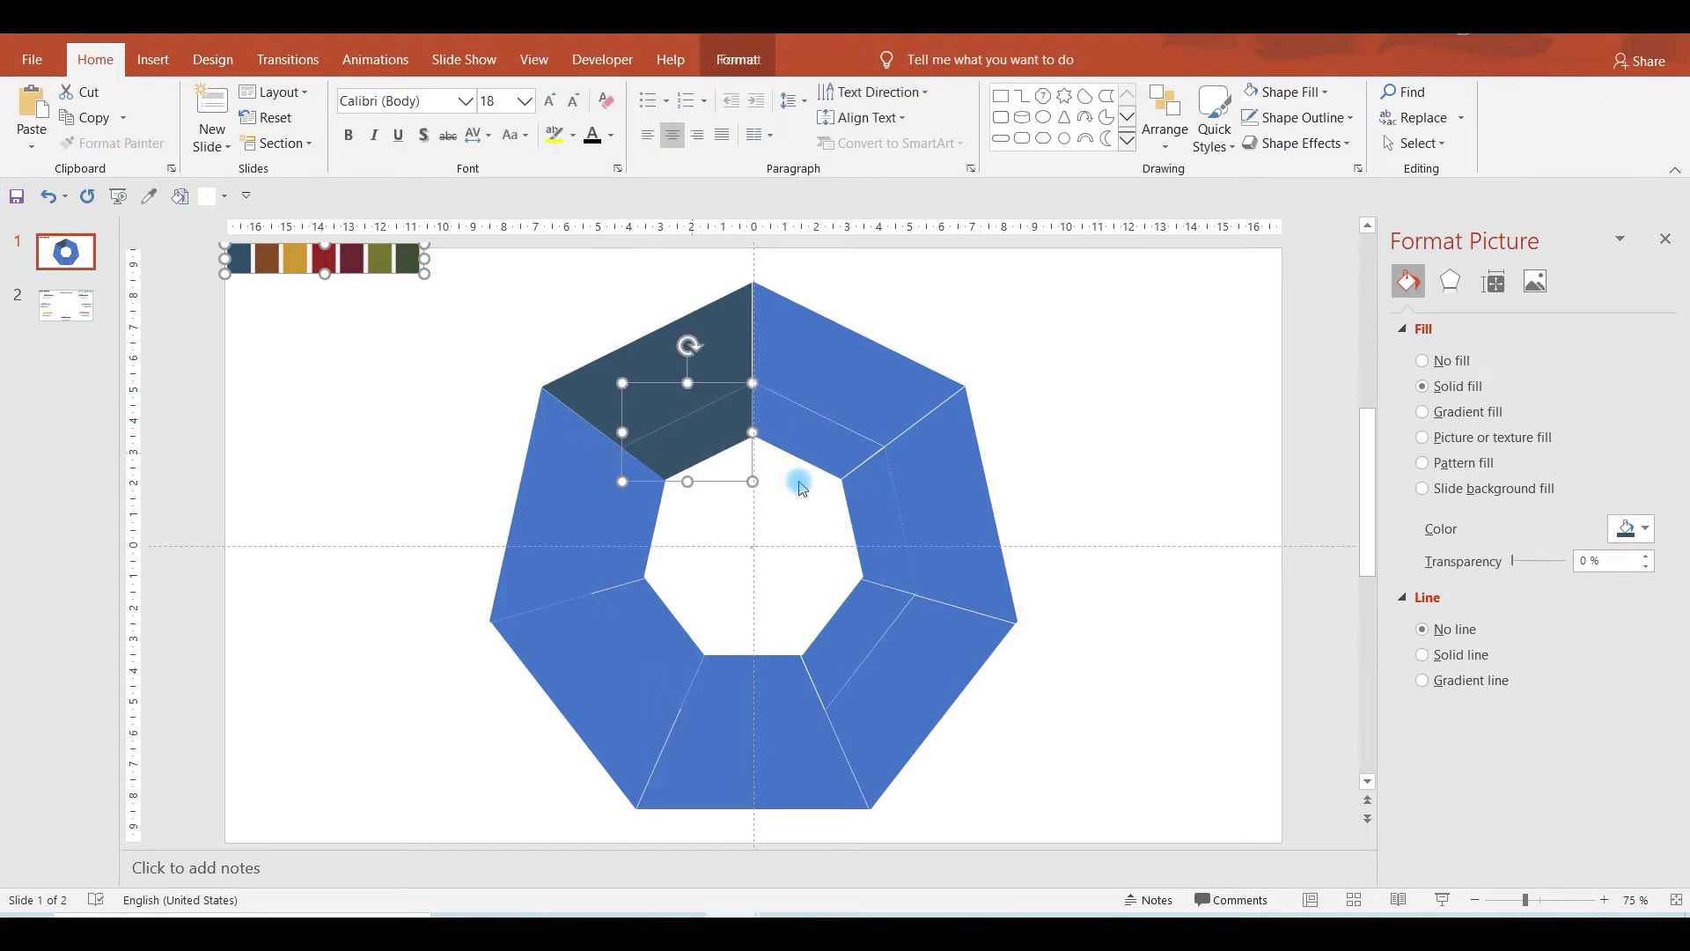
left_click(1630, 562)
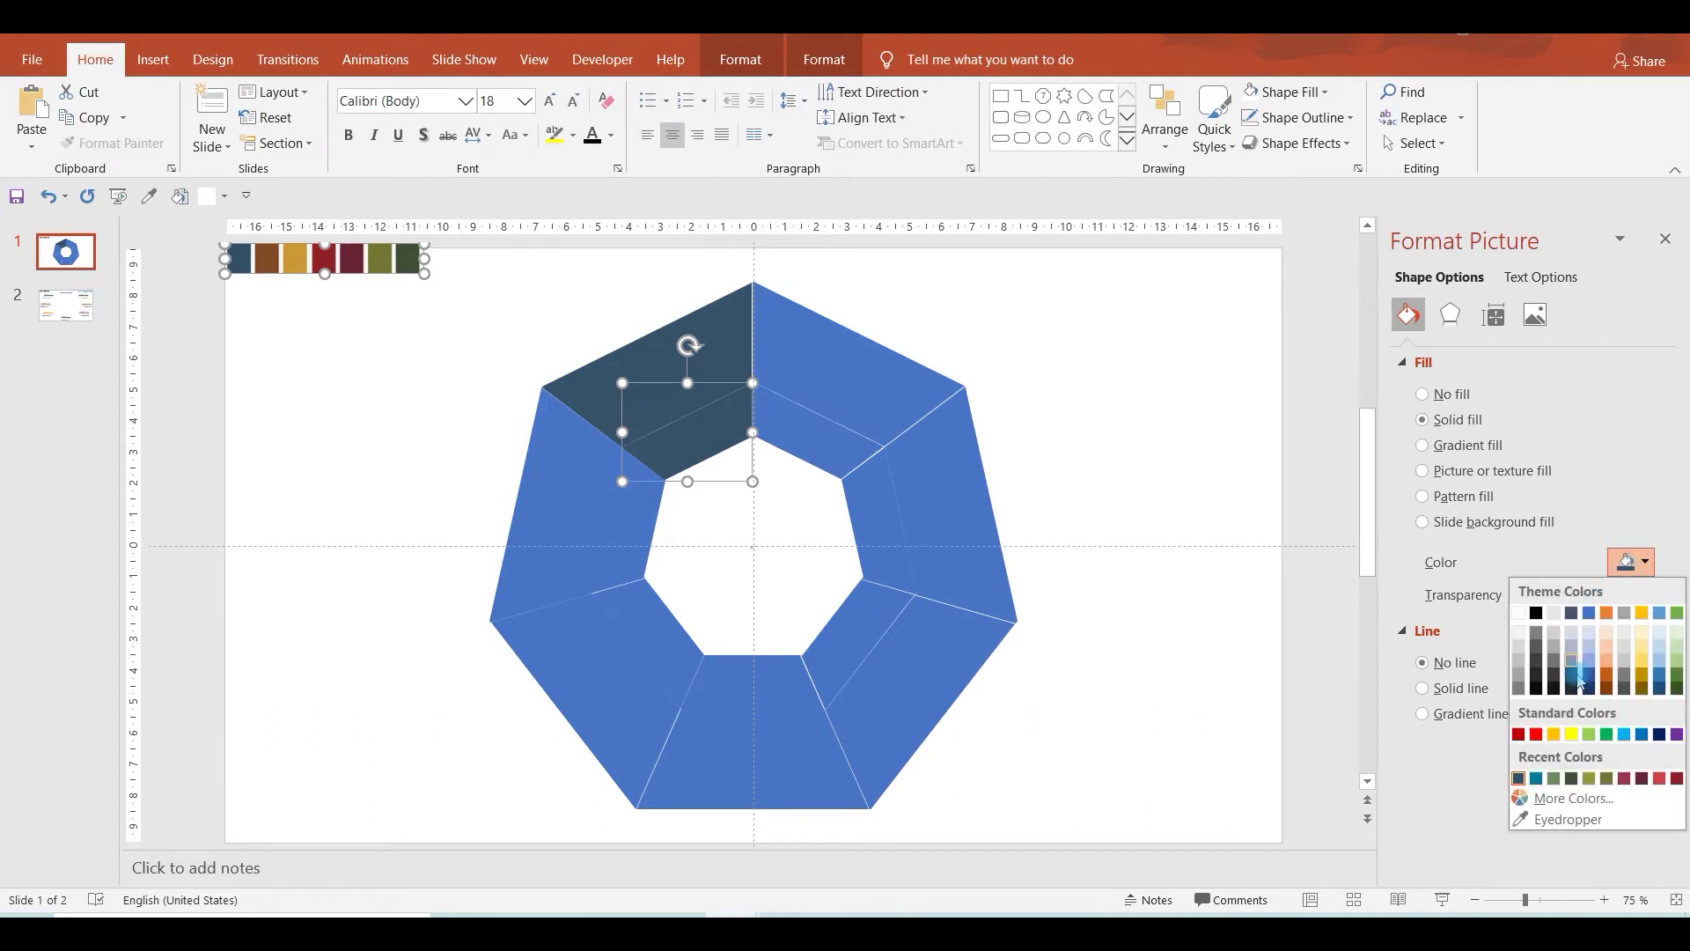
left_click(1572, 798)
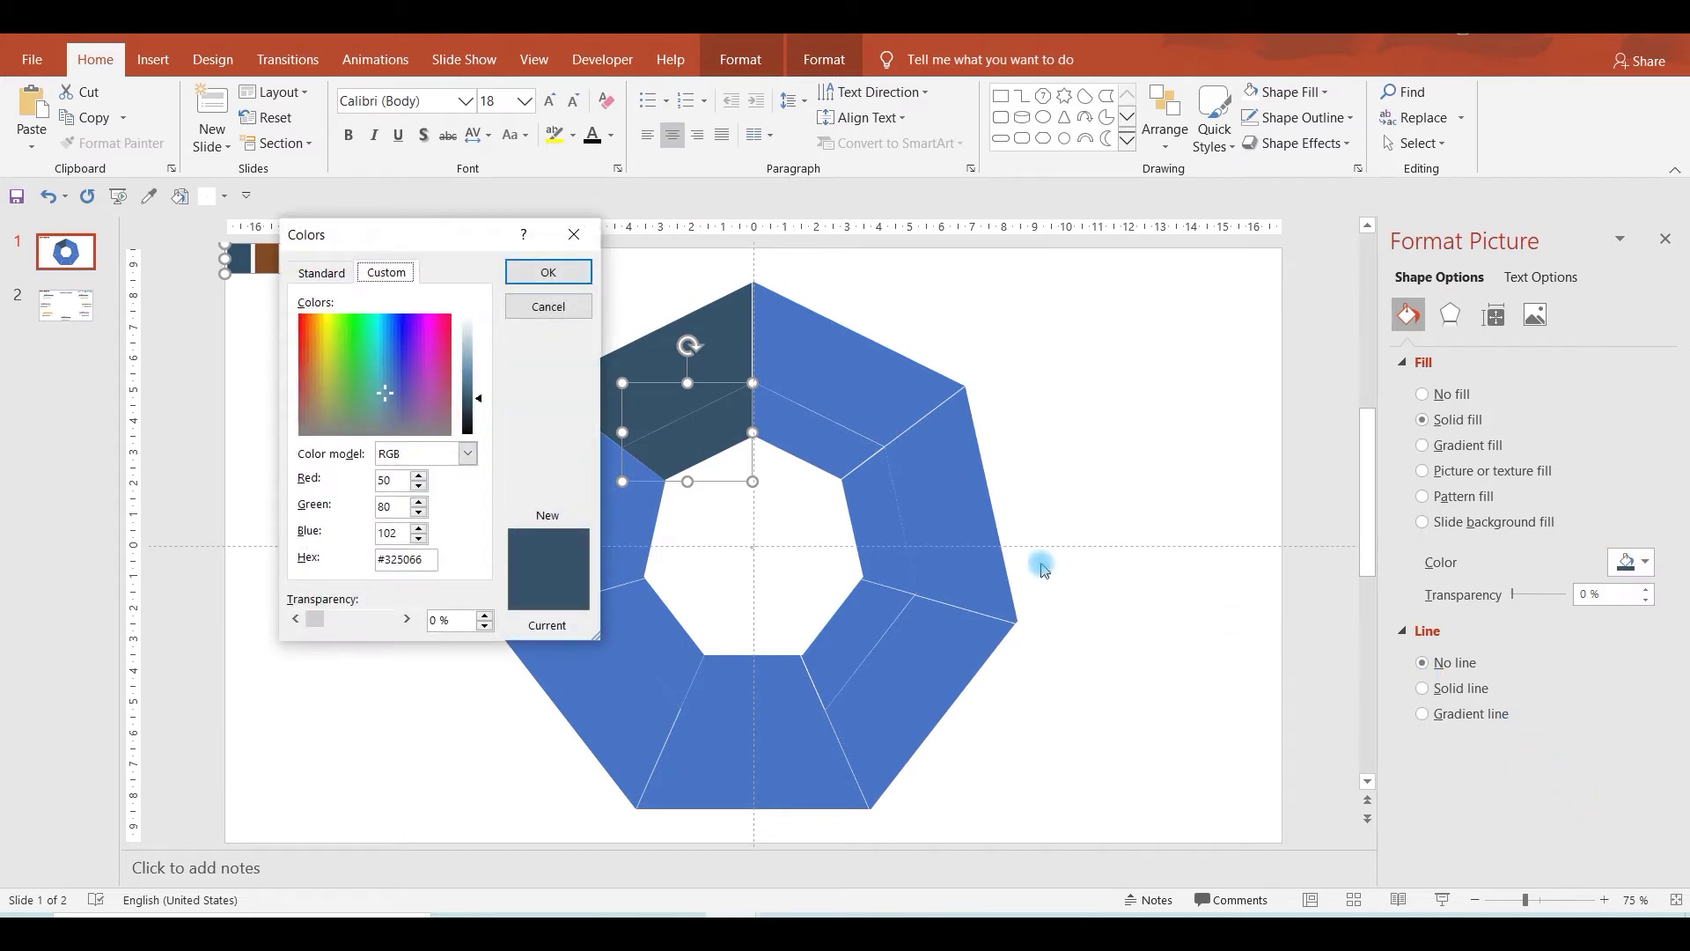
left_click(480, 390)
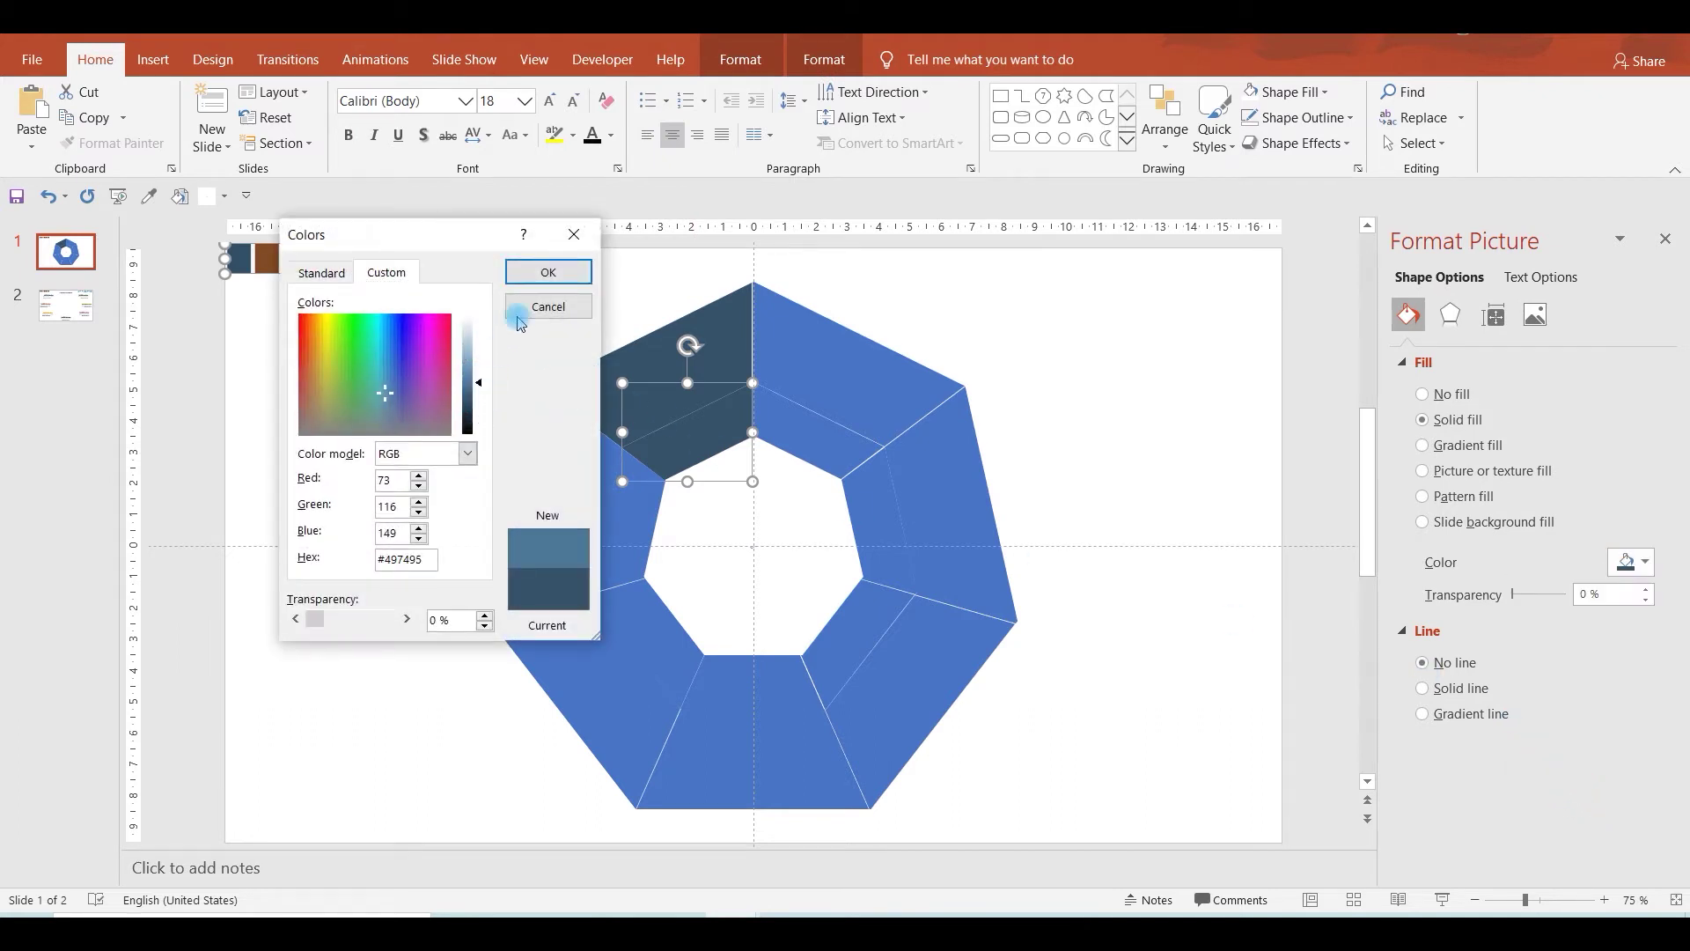
left_click(548, 272)
Fill the left segment pair with the brown swatch colour using the Eyedropper.
left_click(521, 505)
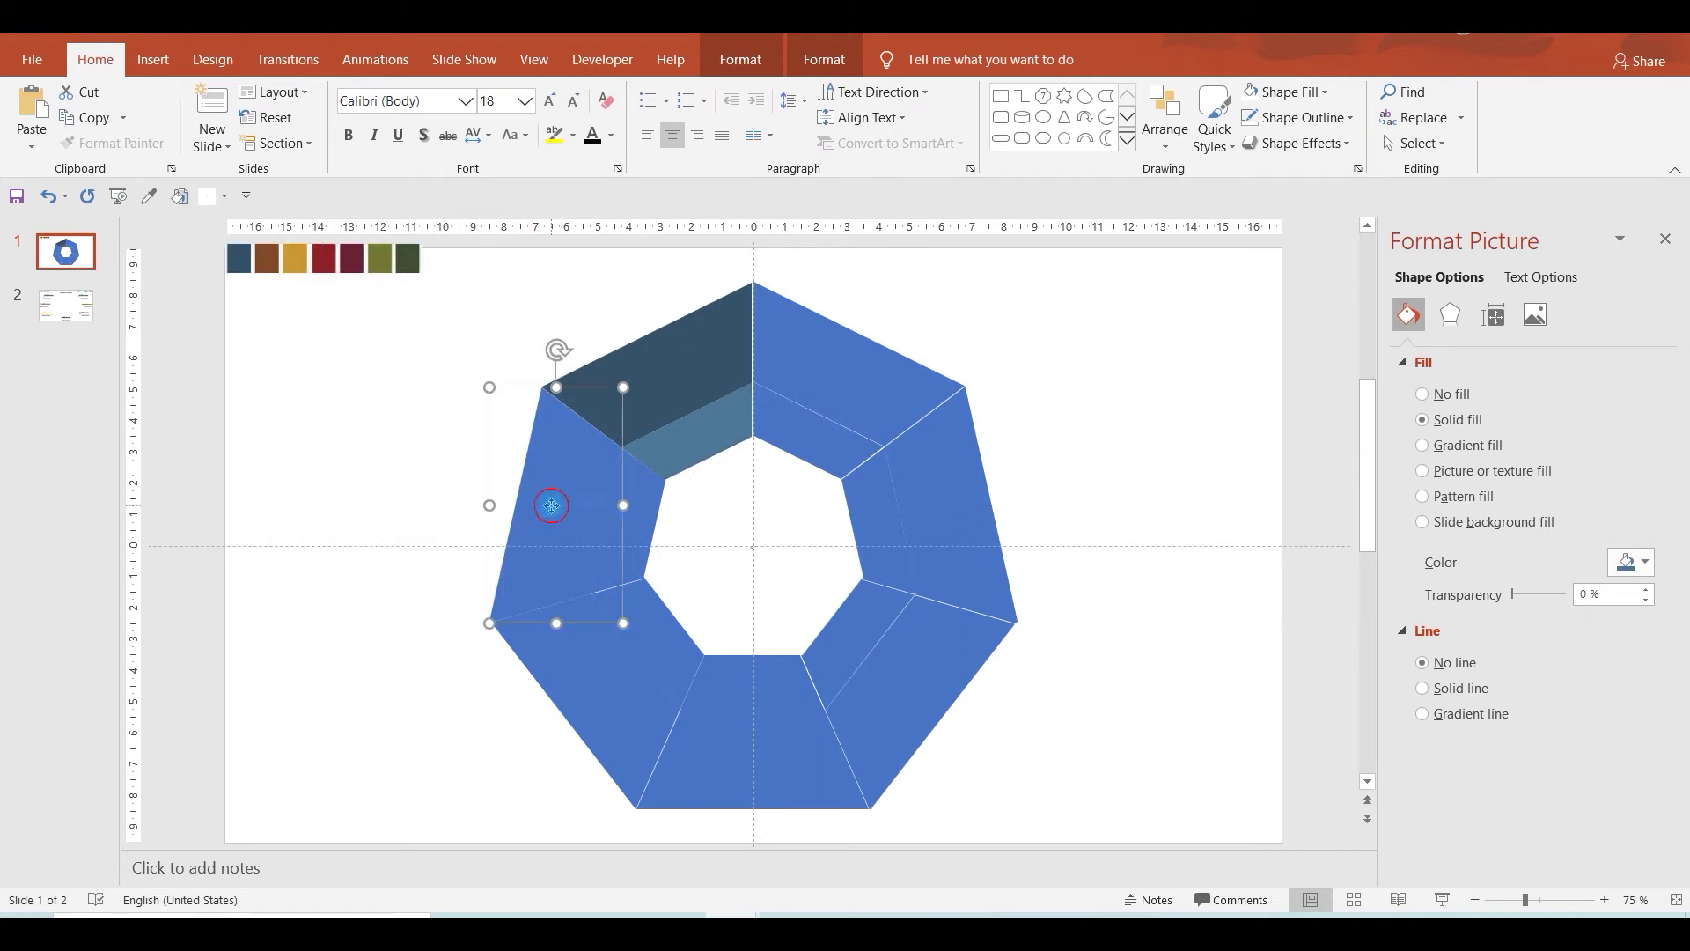
left_click(641, 537, "shift")
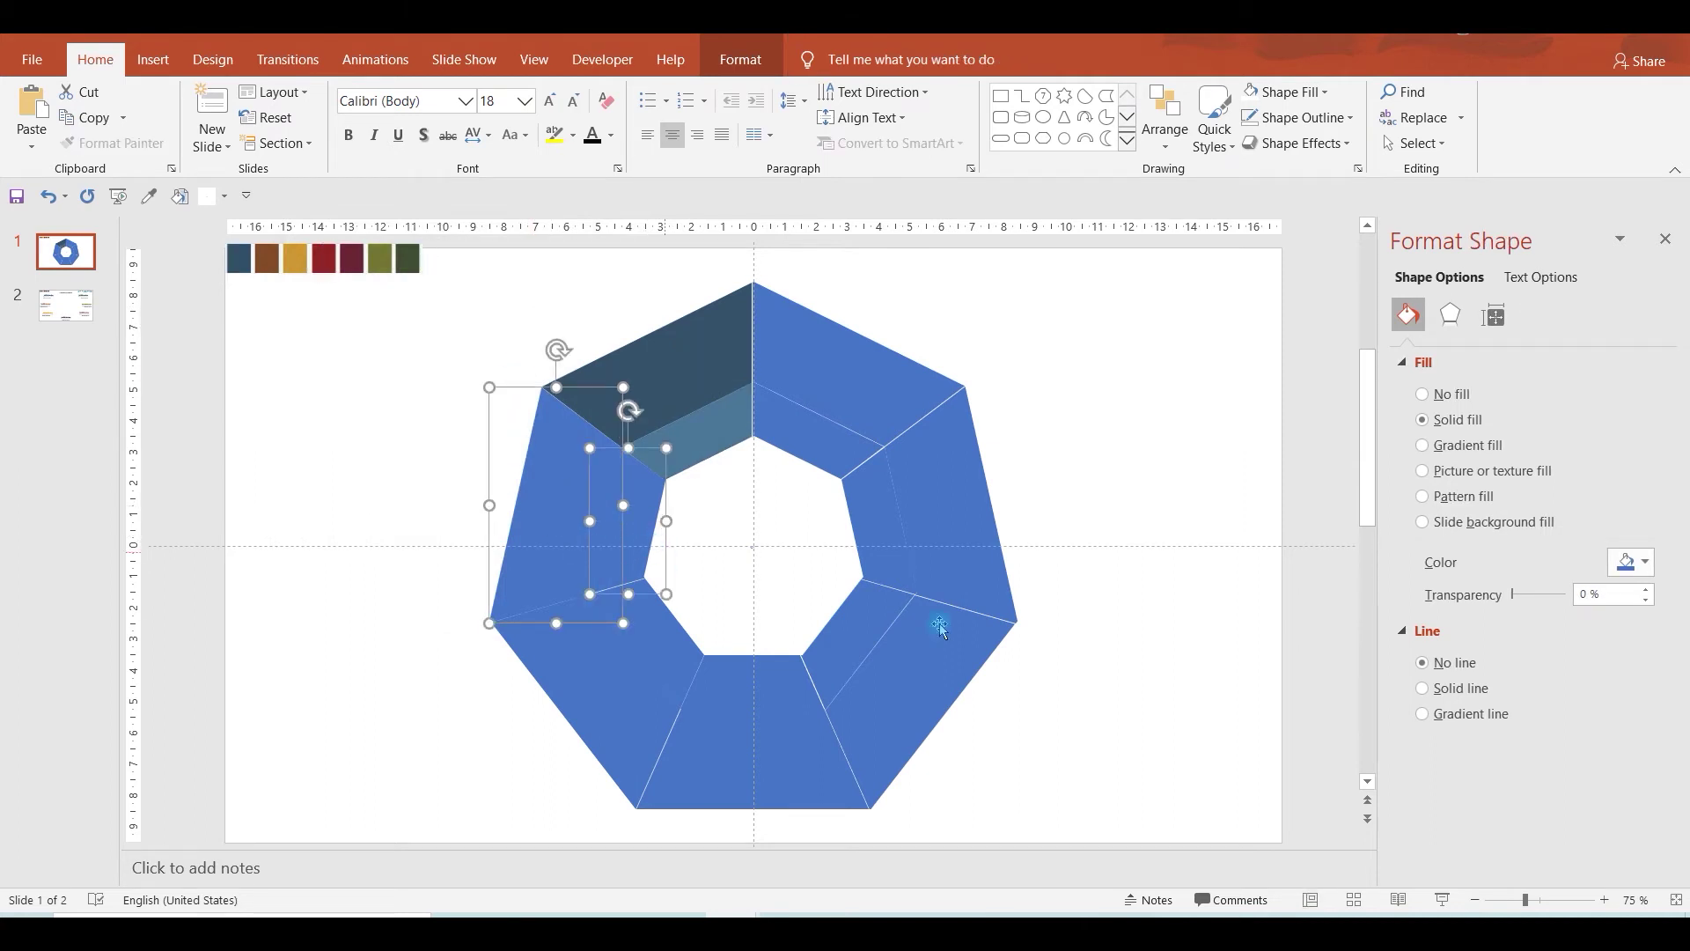
left_click(1631, 561)
left_click(1570, 818)
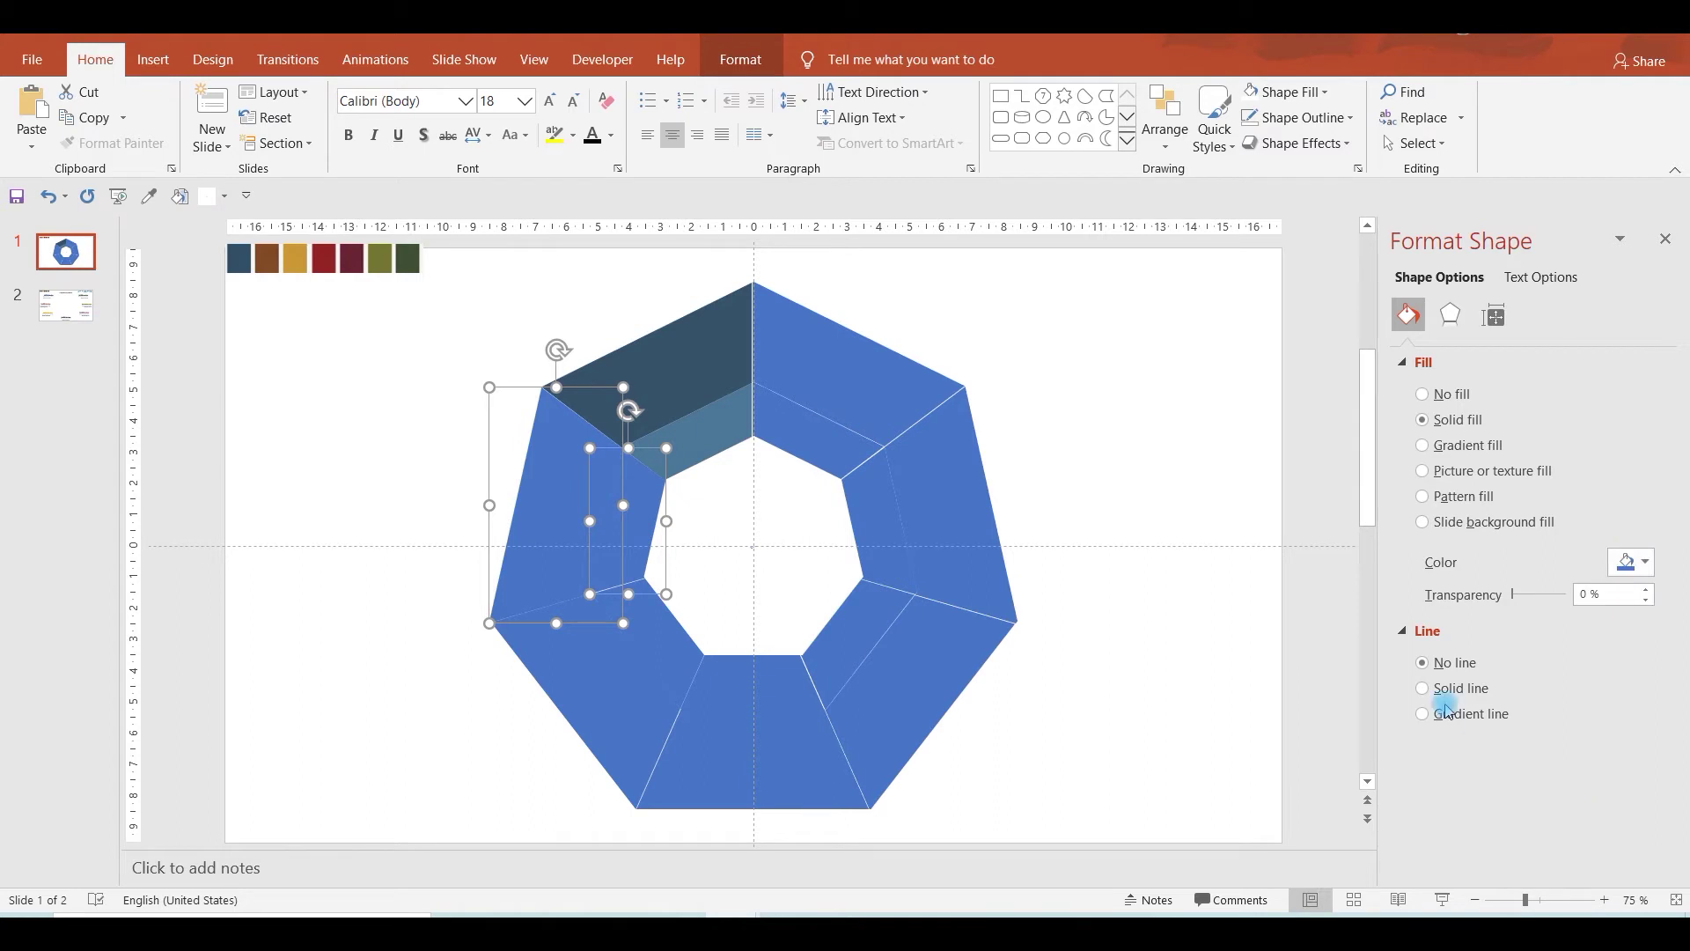
left_click(267, 258)
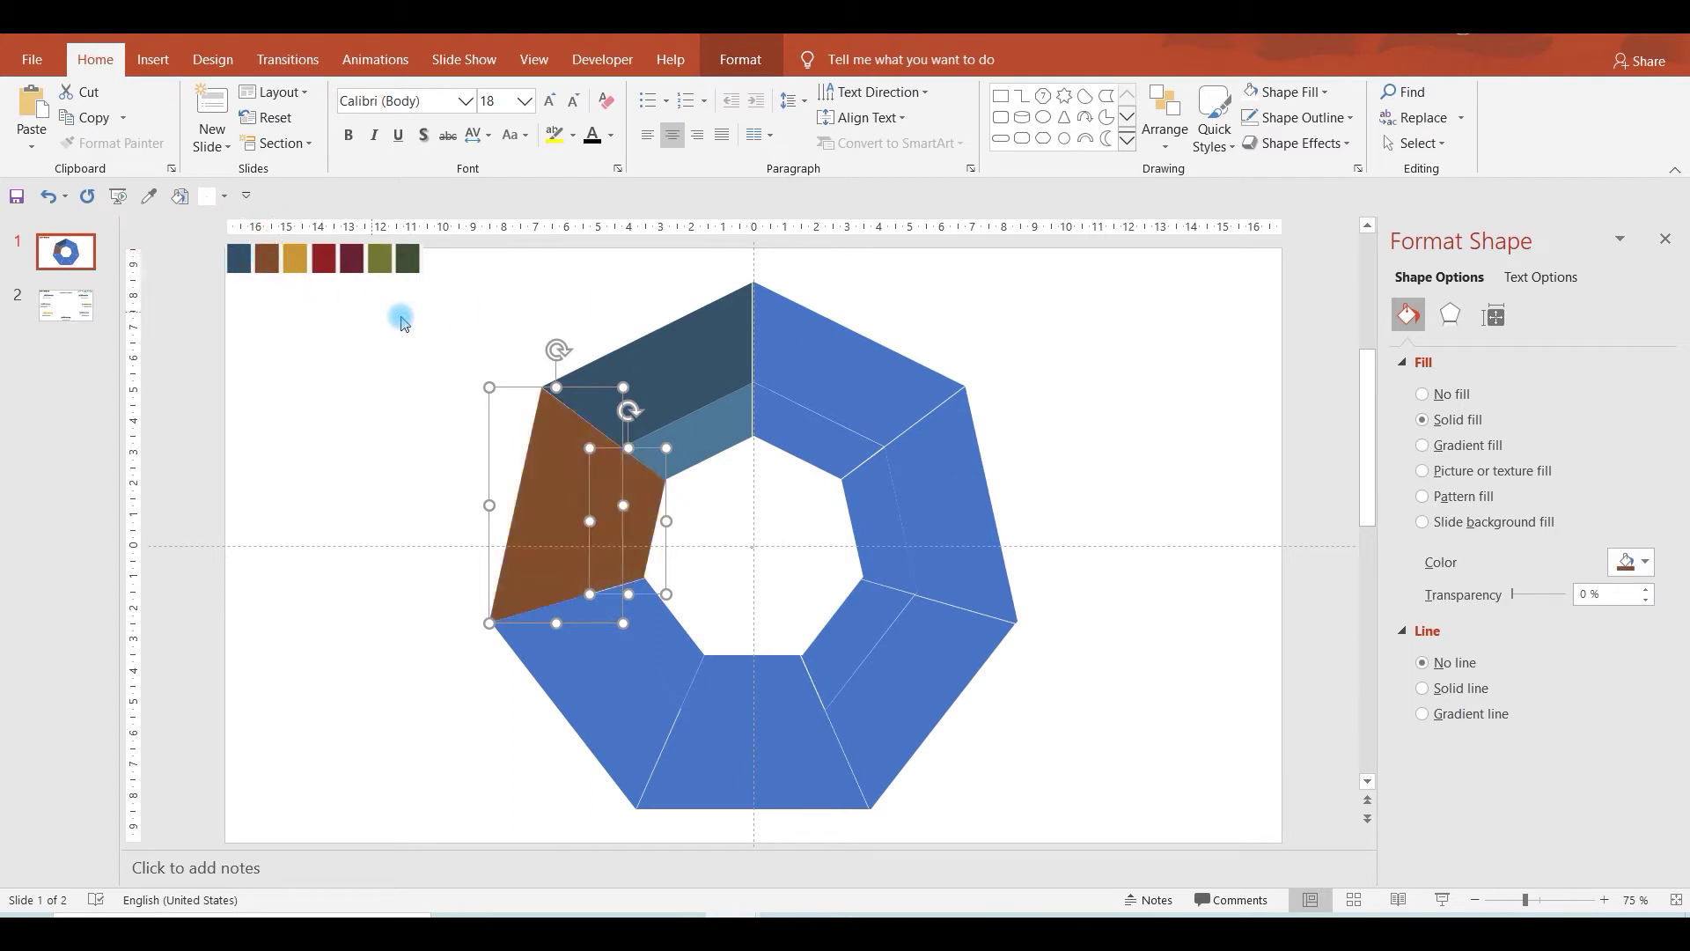
Lighten the inner left piece to a paler brown, then select the bottom-left outer segment.
left_click(539, 525, "shift")
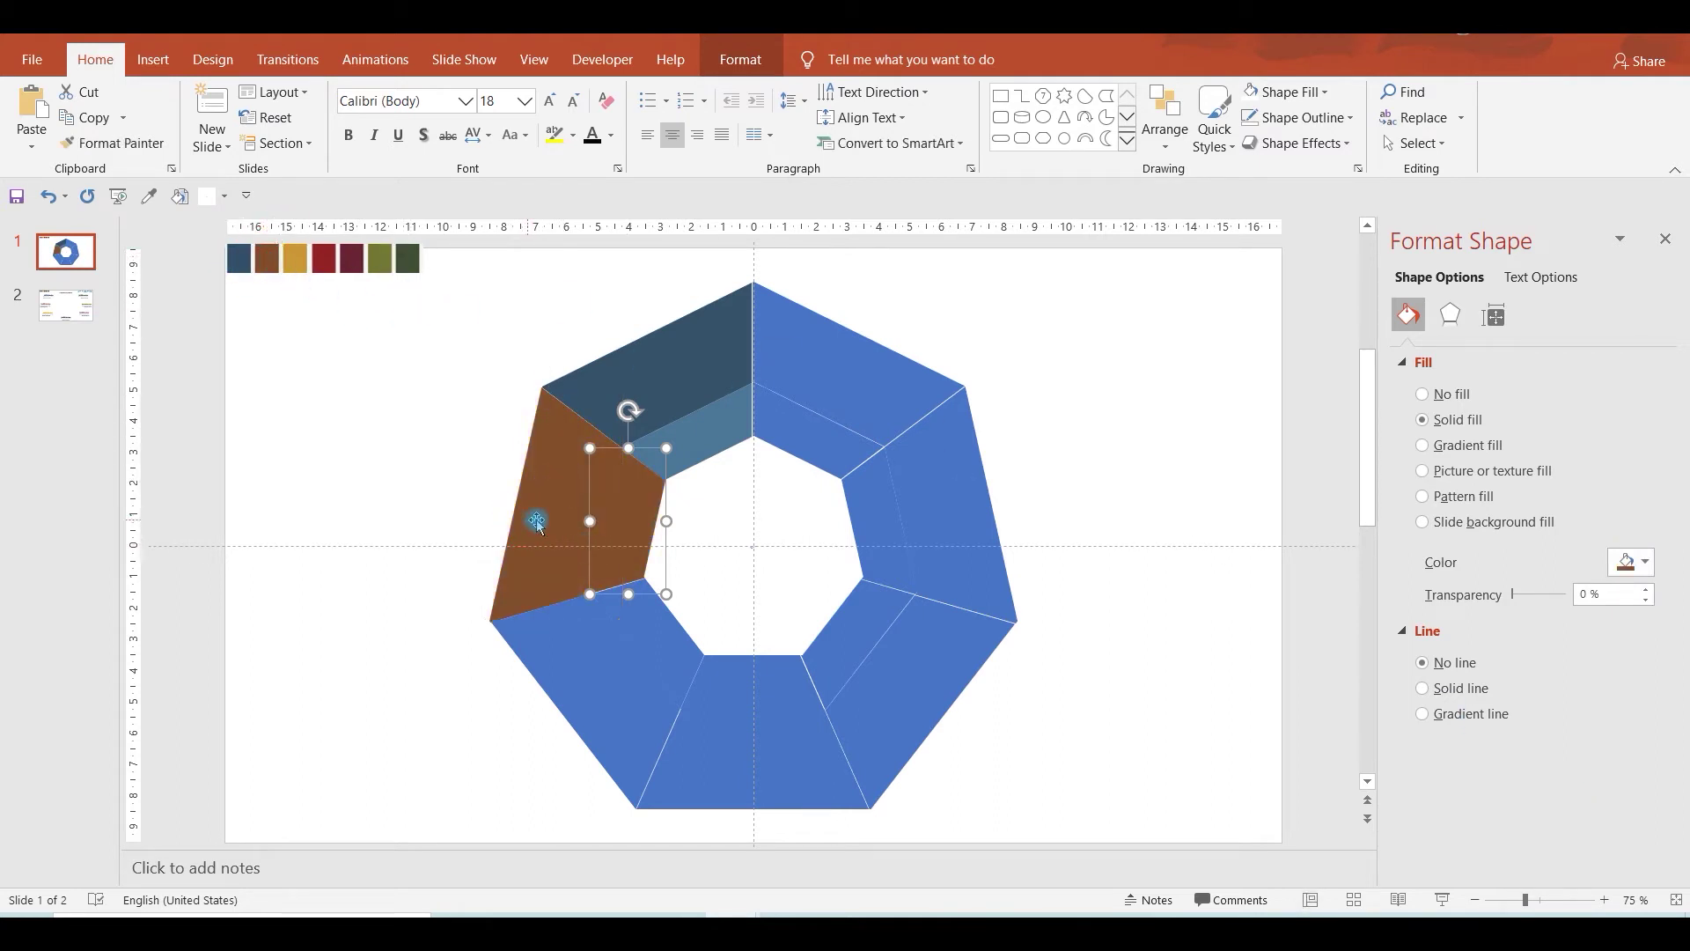
left_click(1627, 566)
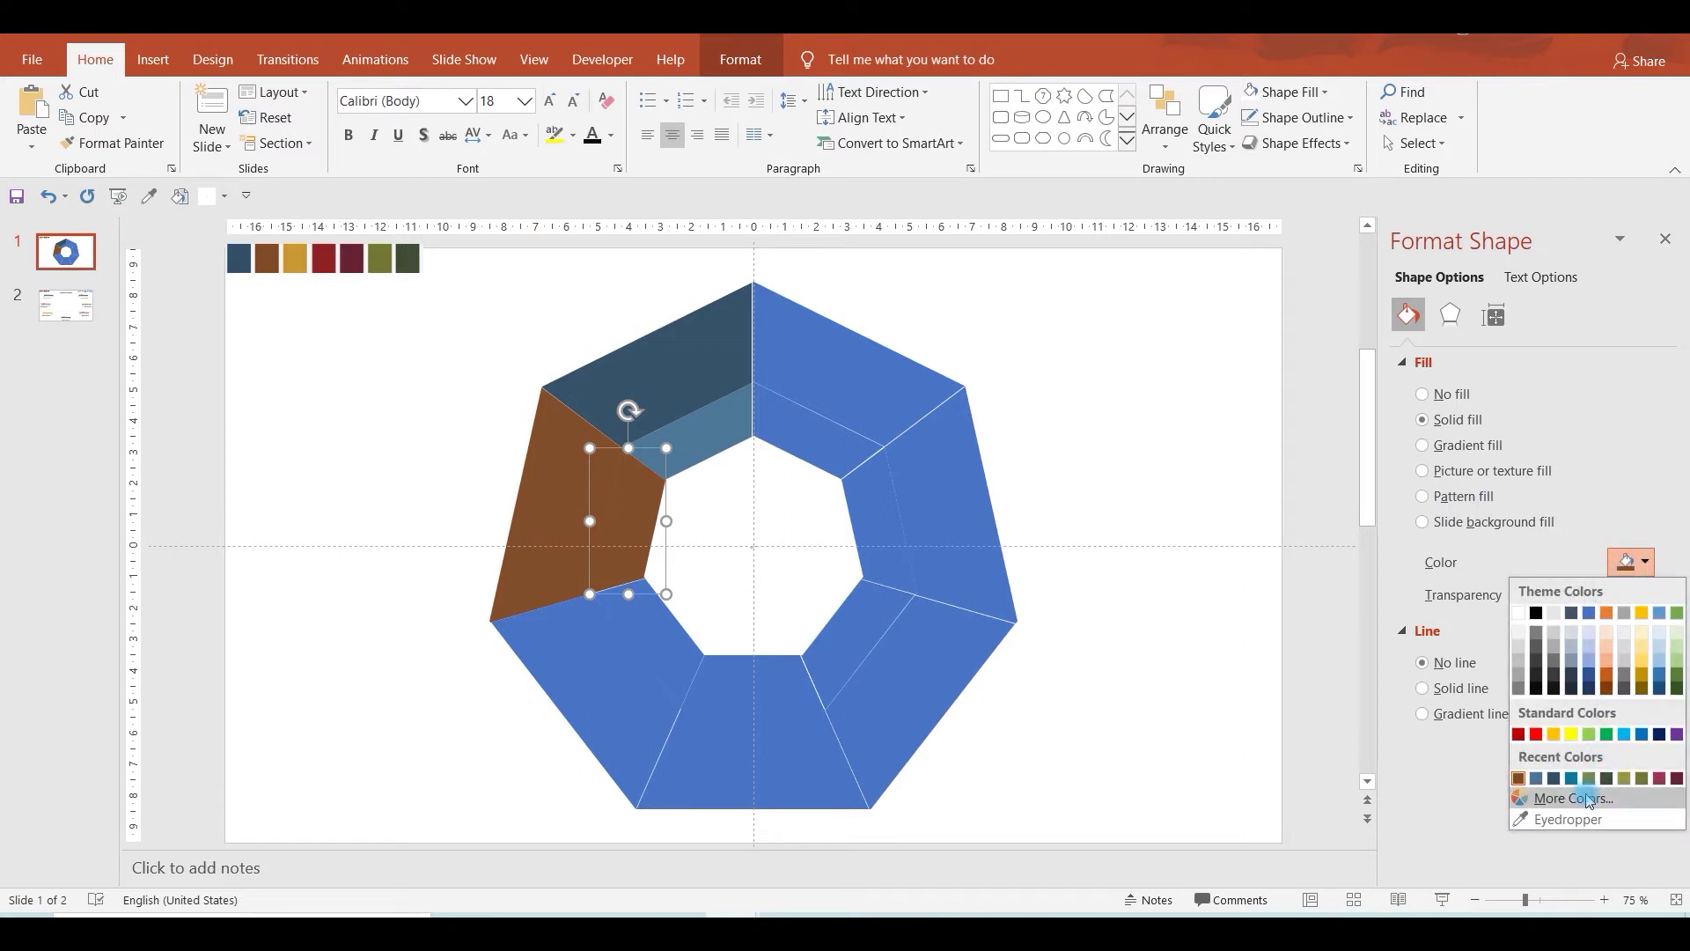
left_click(1572, 797)
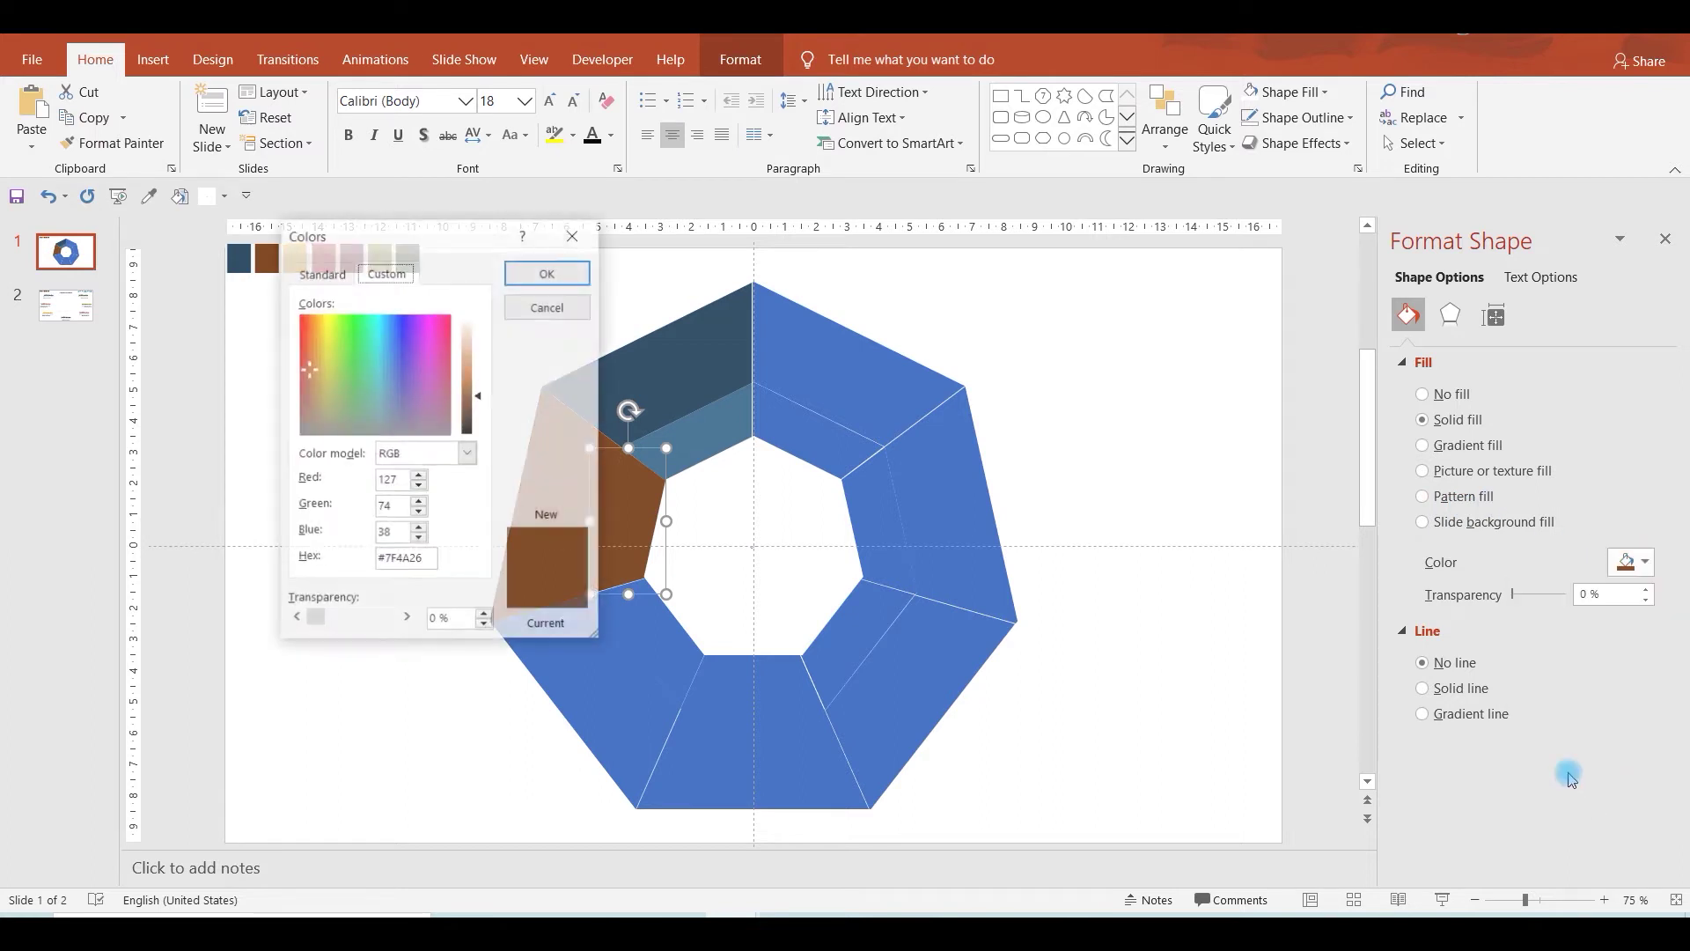
left_click(476, 390)
left_click(548, 272)
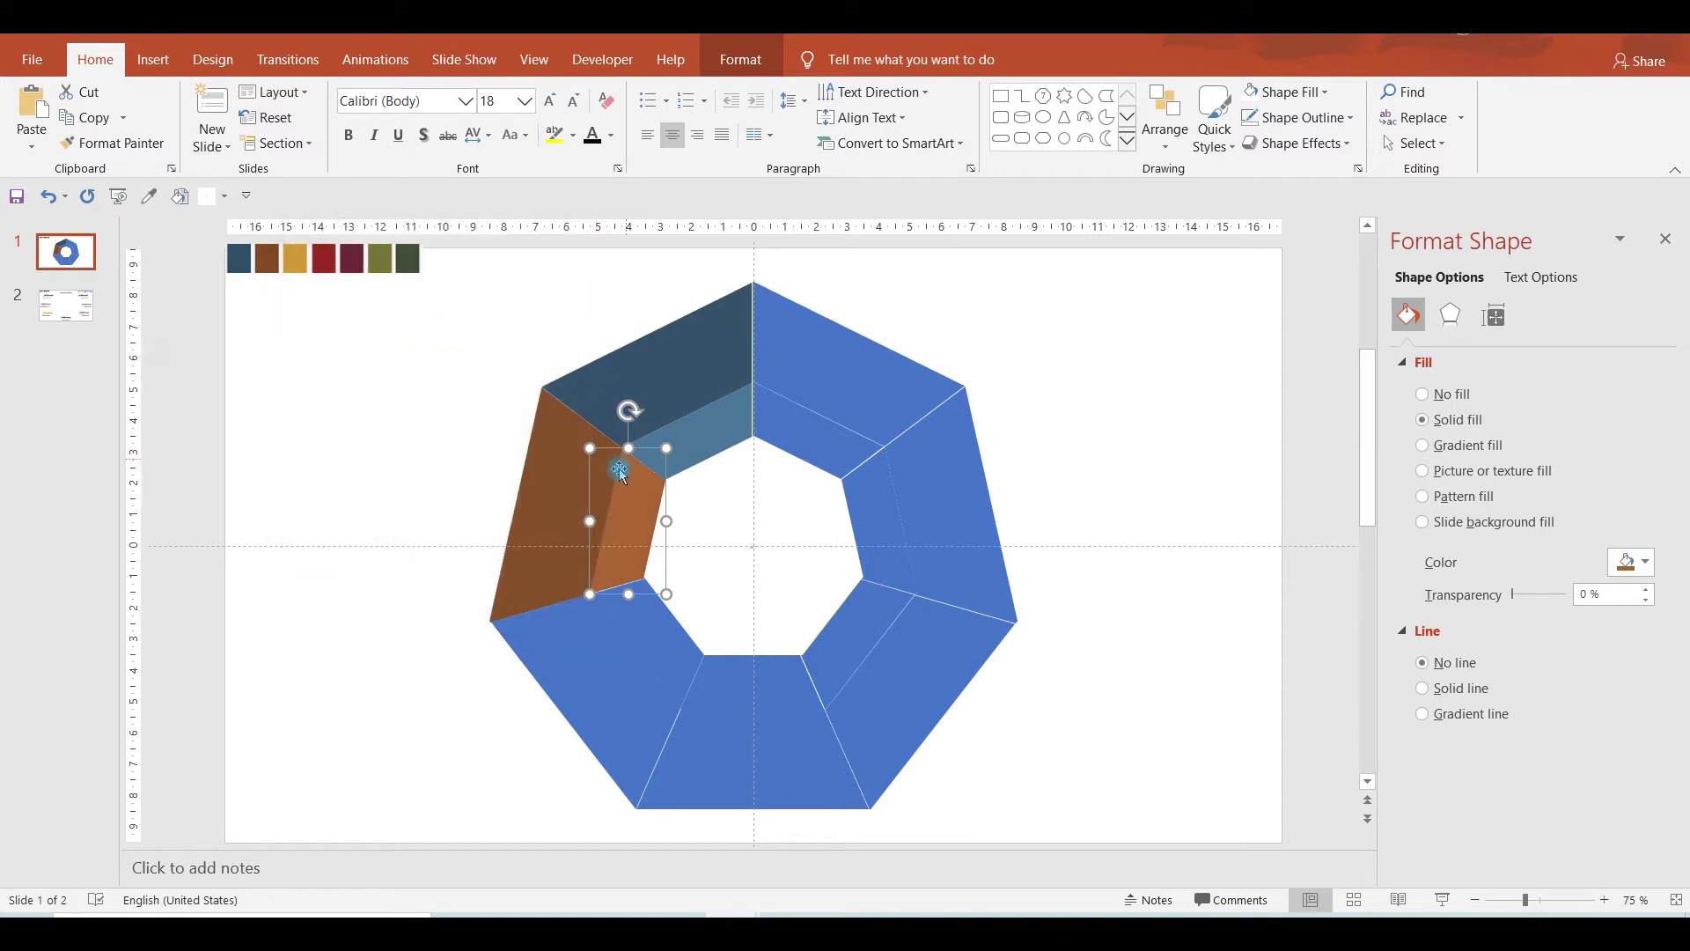
left_click(576, 680)
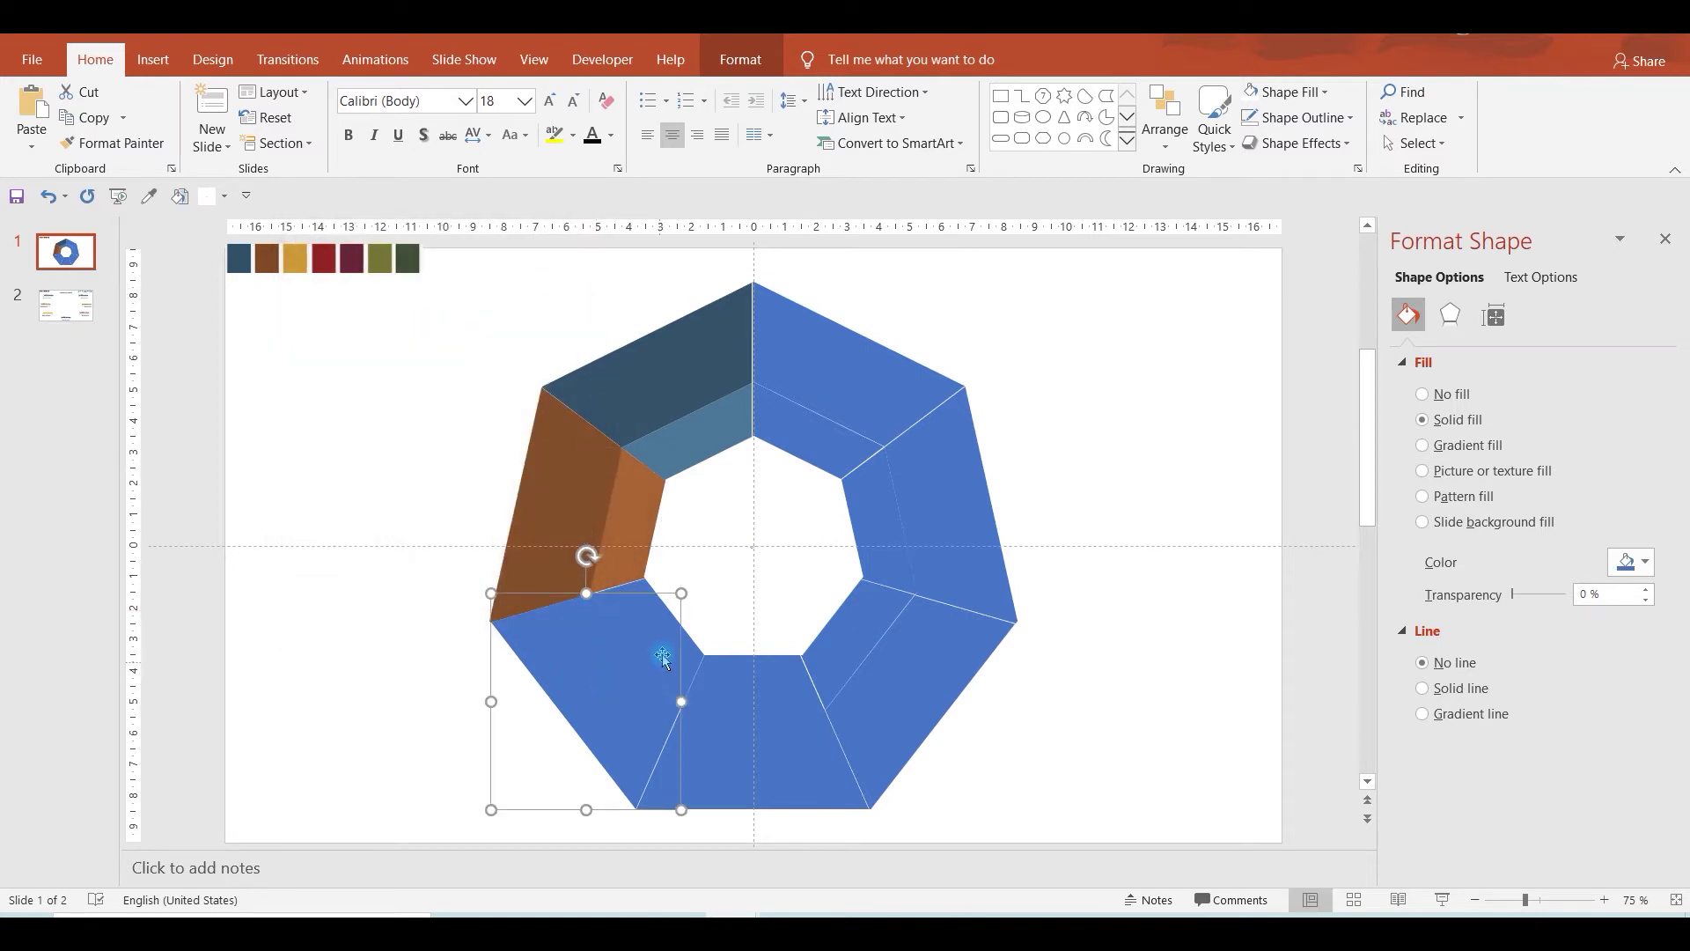
Fill the bottom-left segment pair with the gold swatch colour.
left_click(660, 651, "shift")
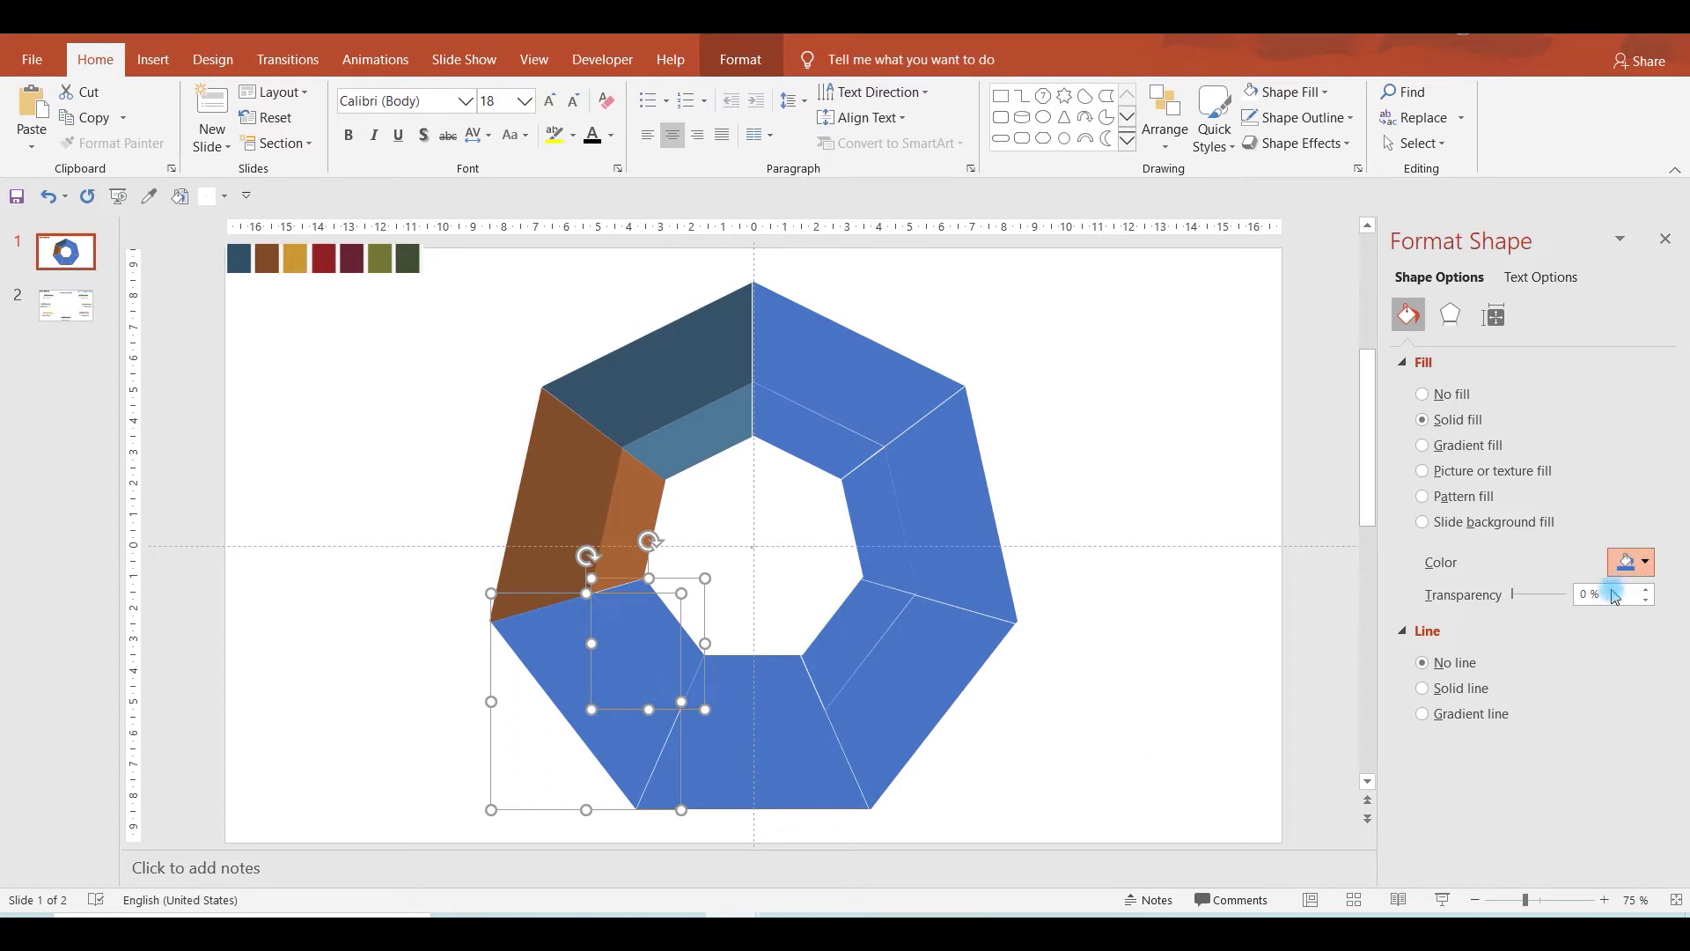
left_click(1642, 561)
left_click(1587, 819)
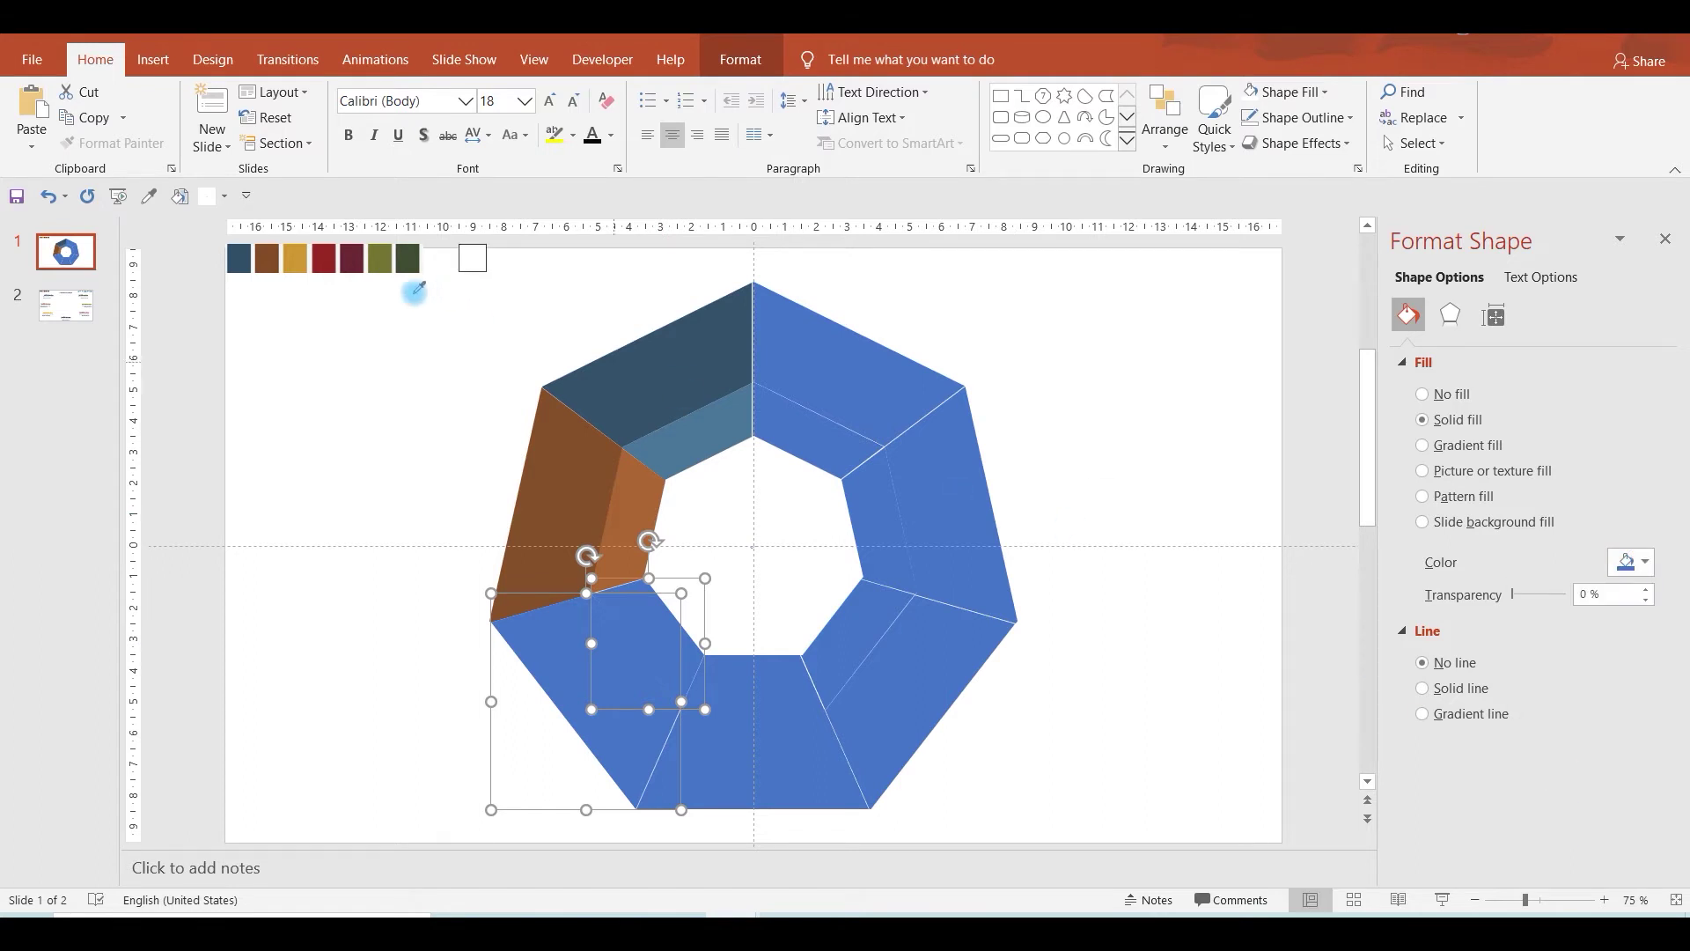
left_click(307, 257)
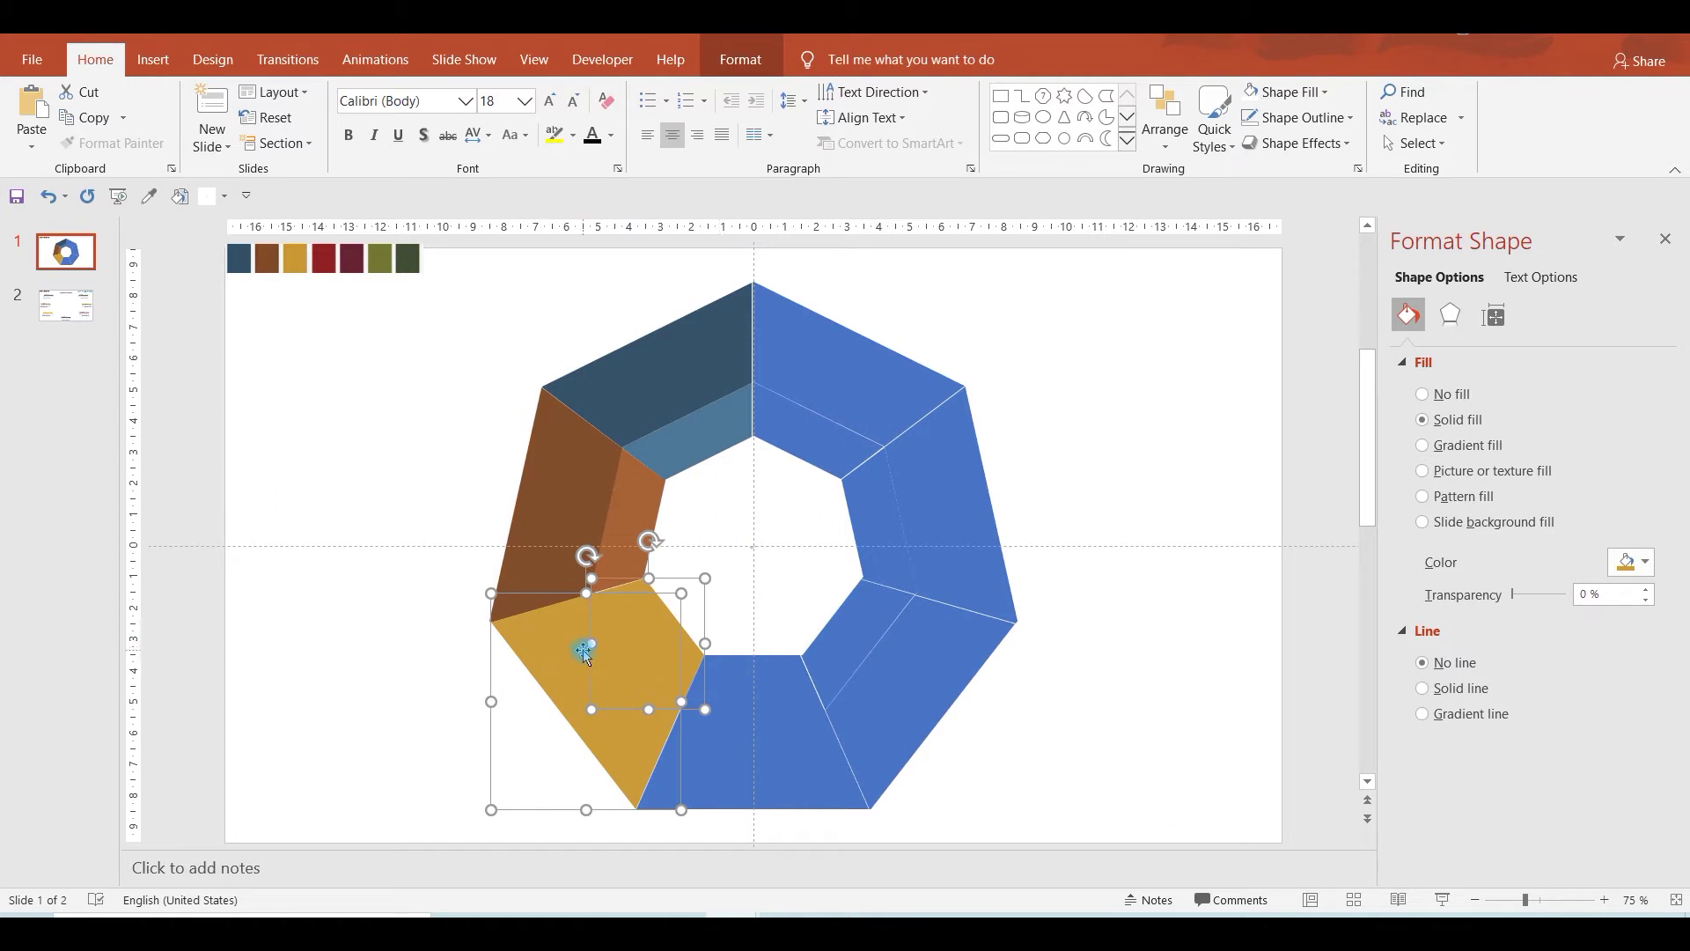
Lighten the inner bottom-left piece to a paler gold via More Colors.
left_click(636, 674)
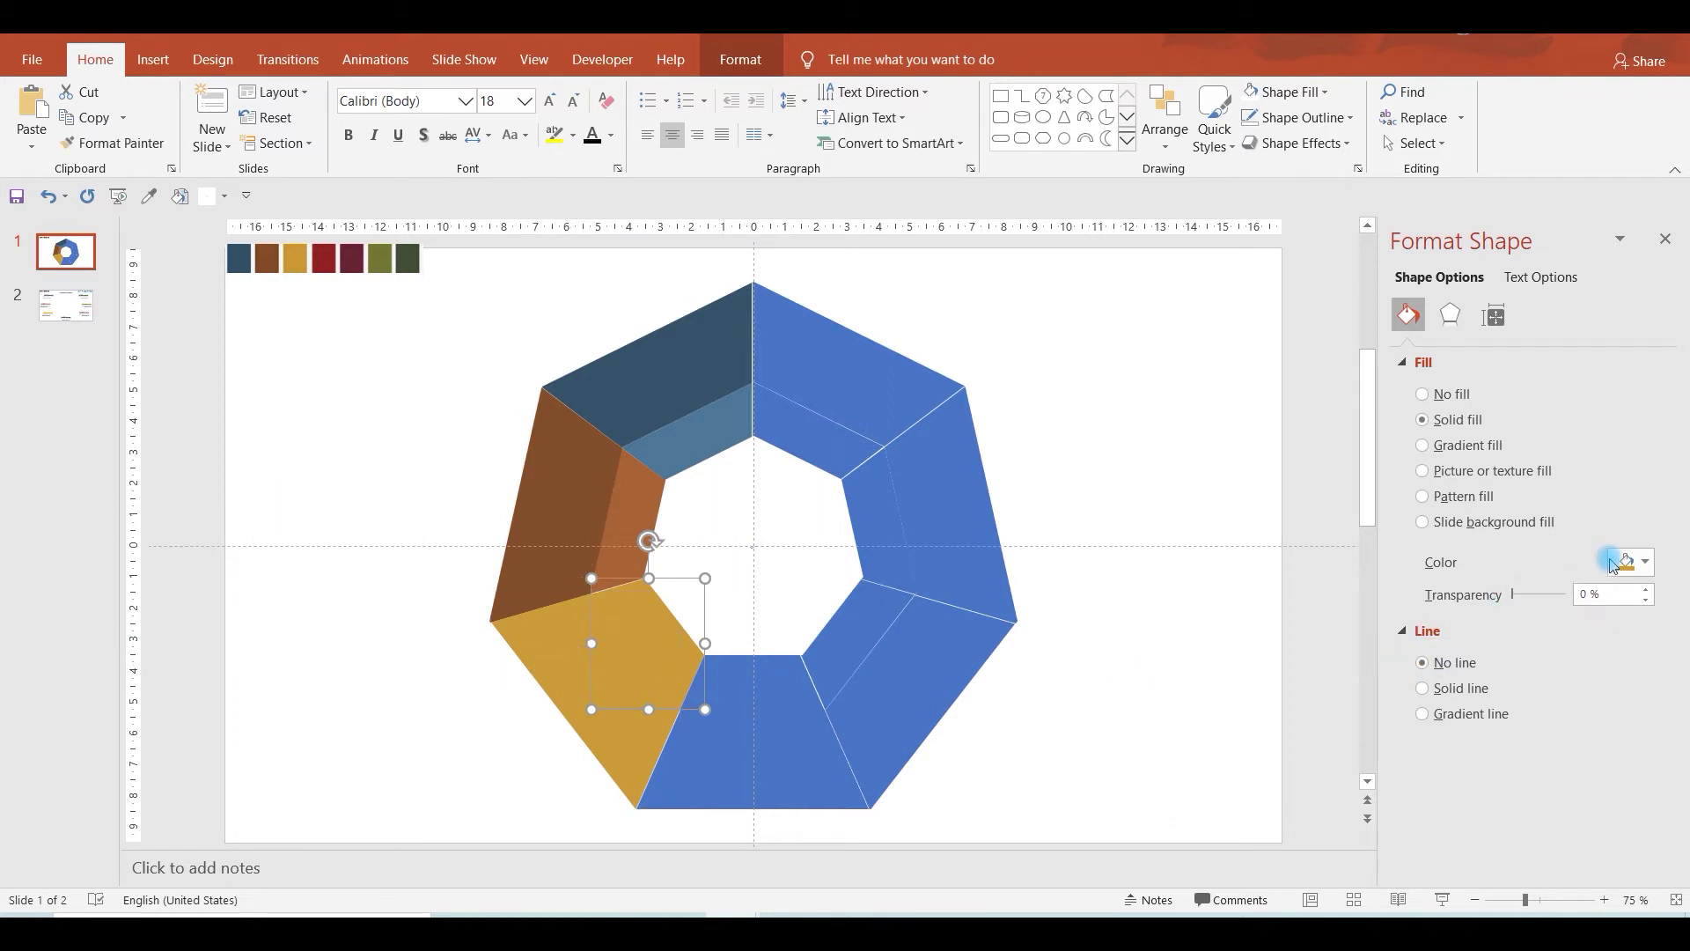
left_click(1613, 564)
left_click(1556, 800)
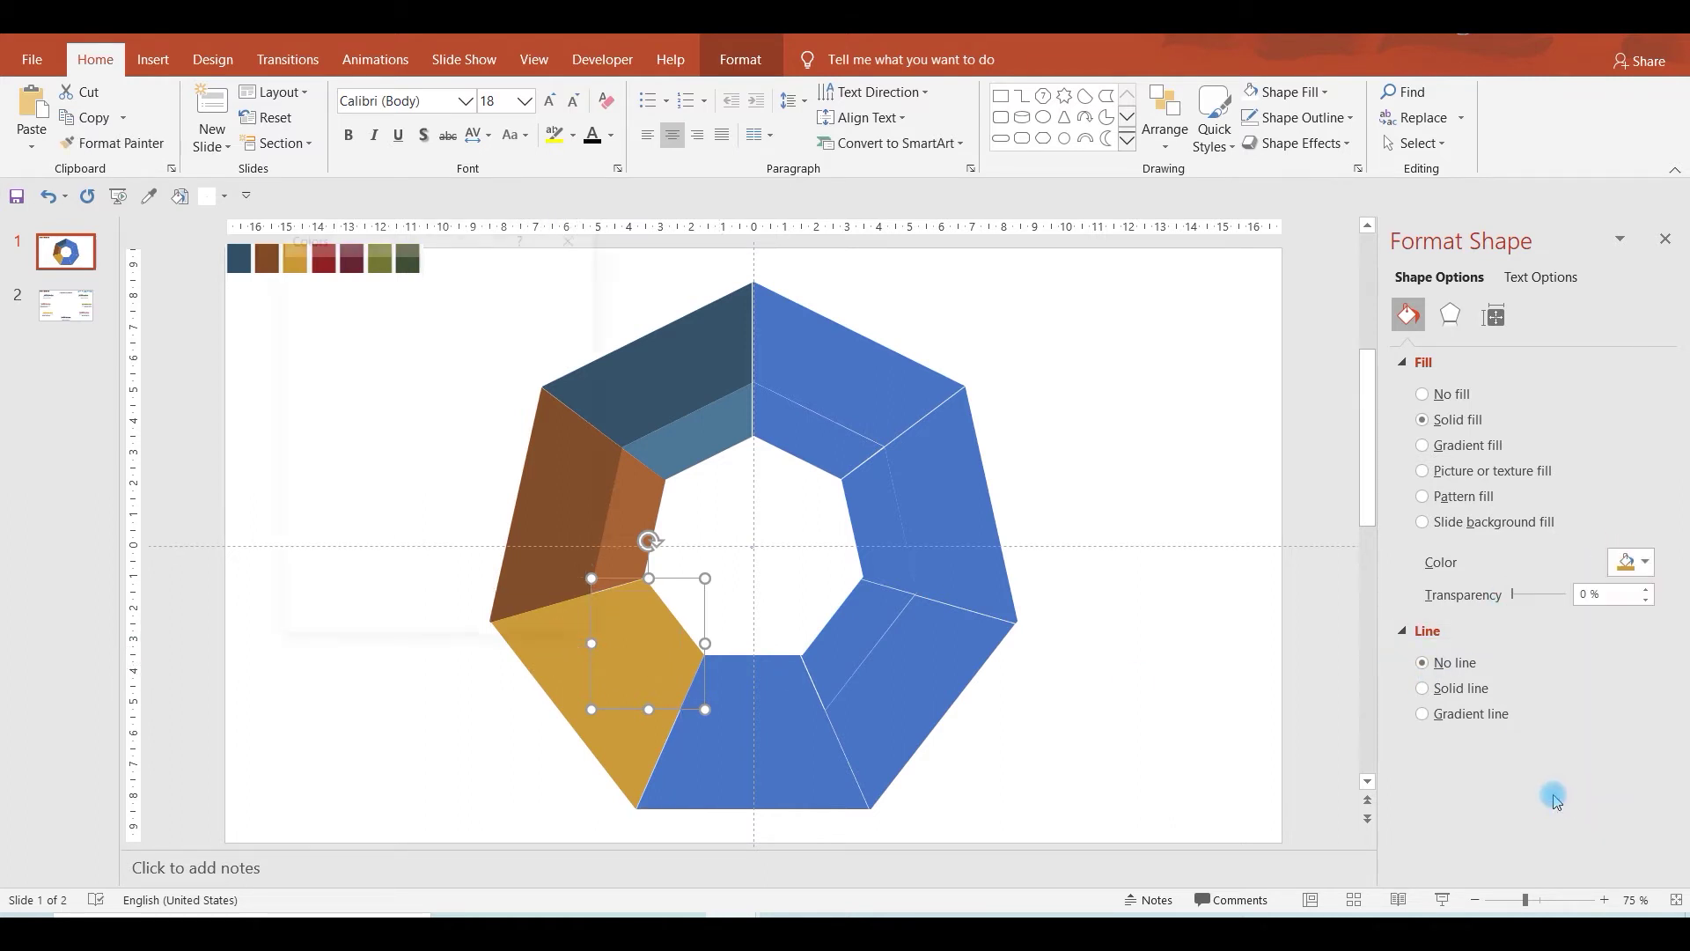
left_click(471, 370)
left_click(548, 272)
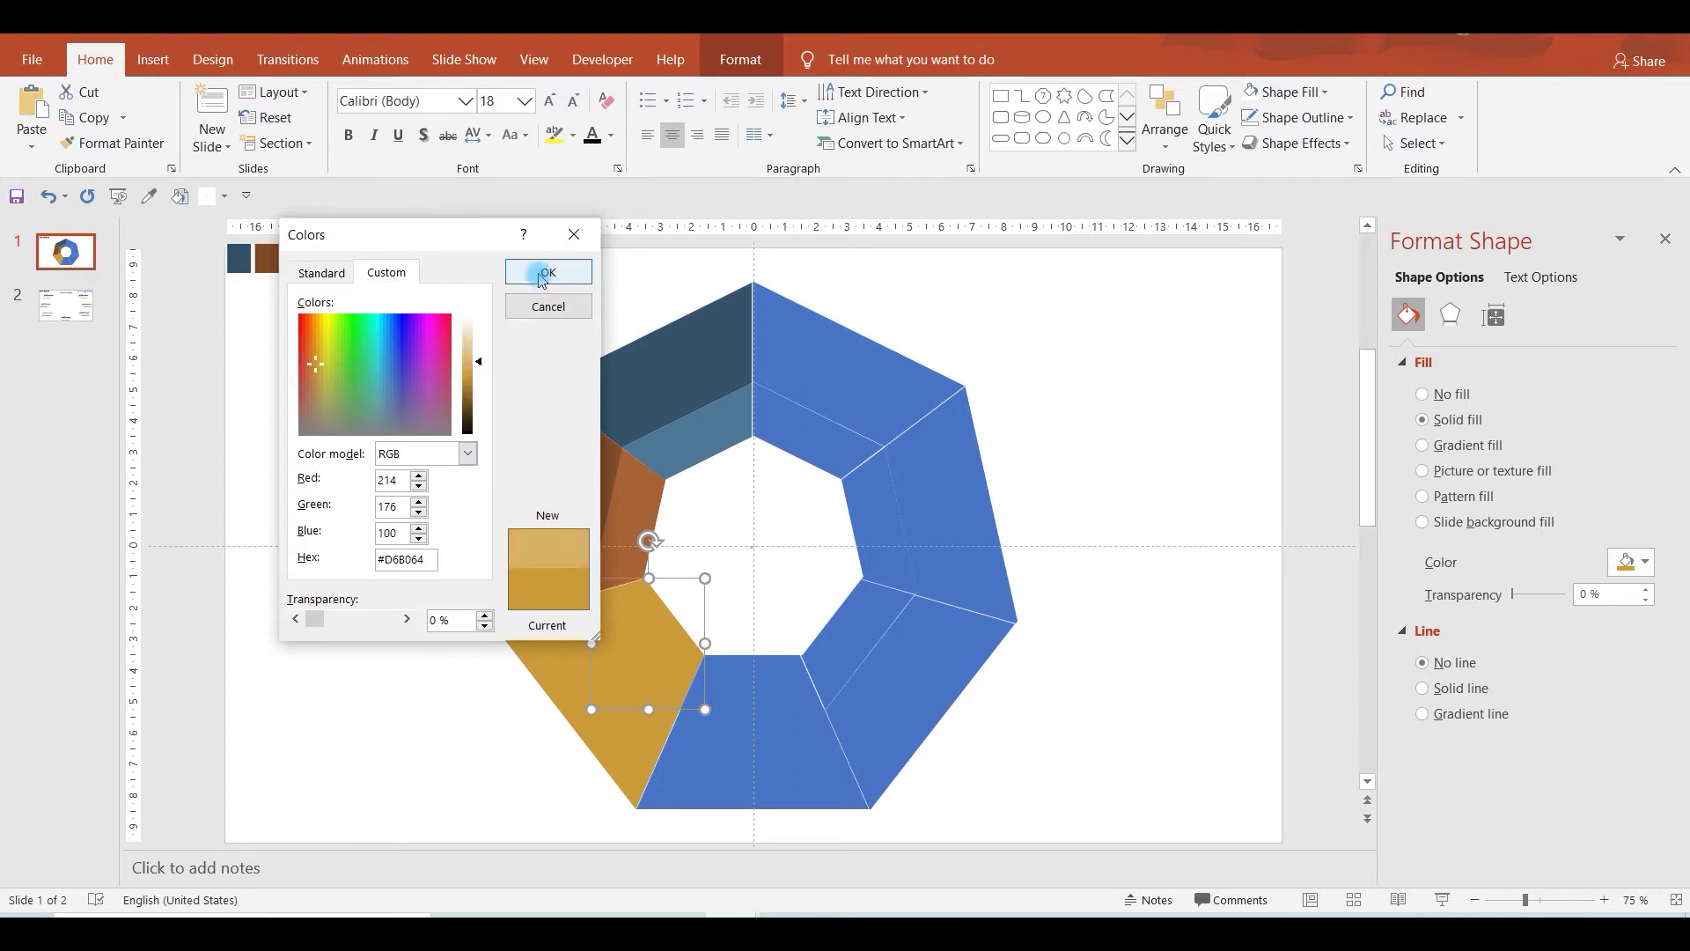
Fill both bottom segment pieces with the red swatch colour.
left_click(764, 764)
left_click(771, 695, "shift")
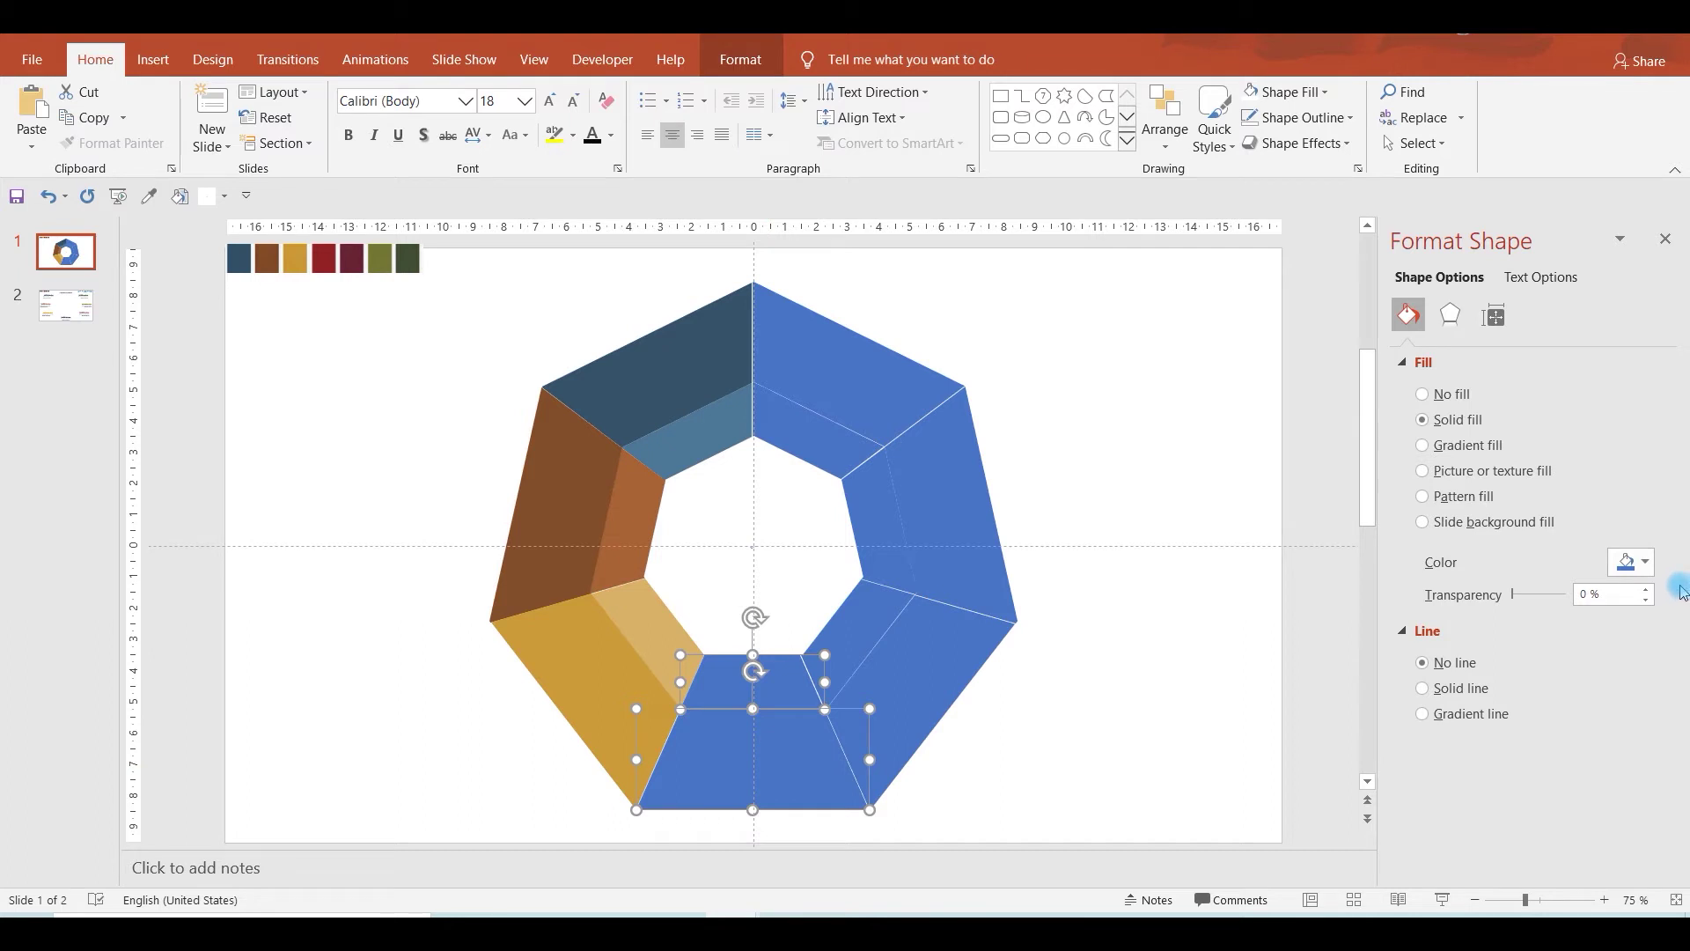
left_click(1633, 562)
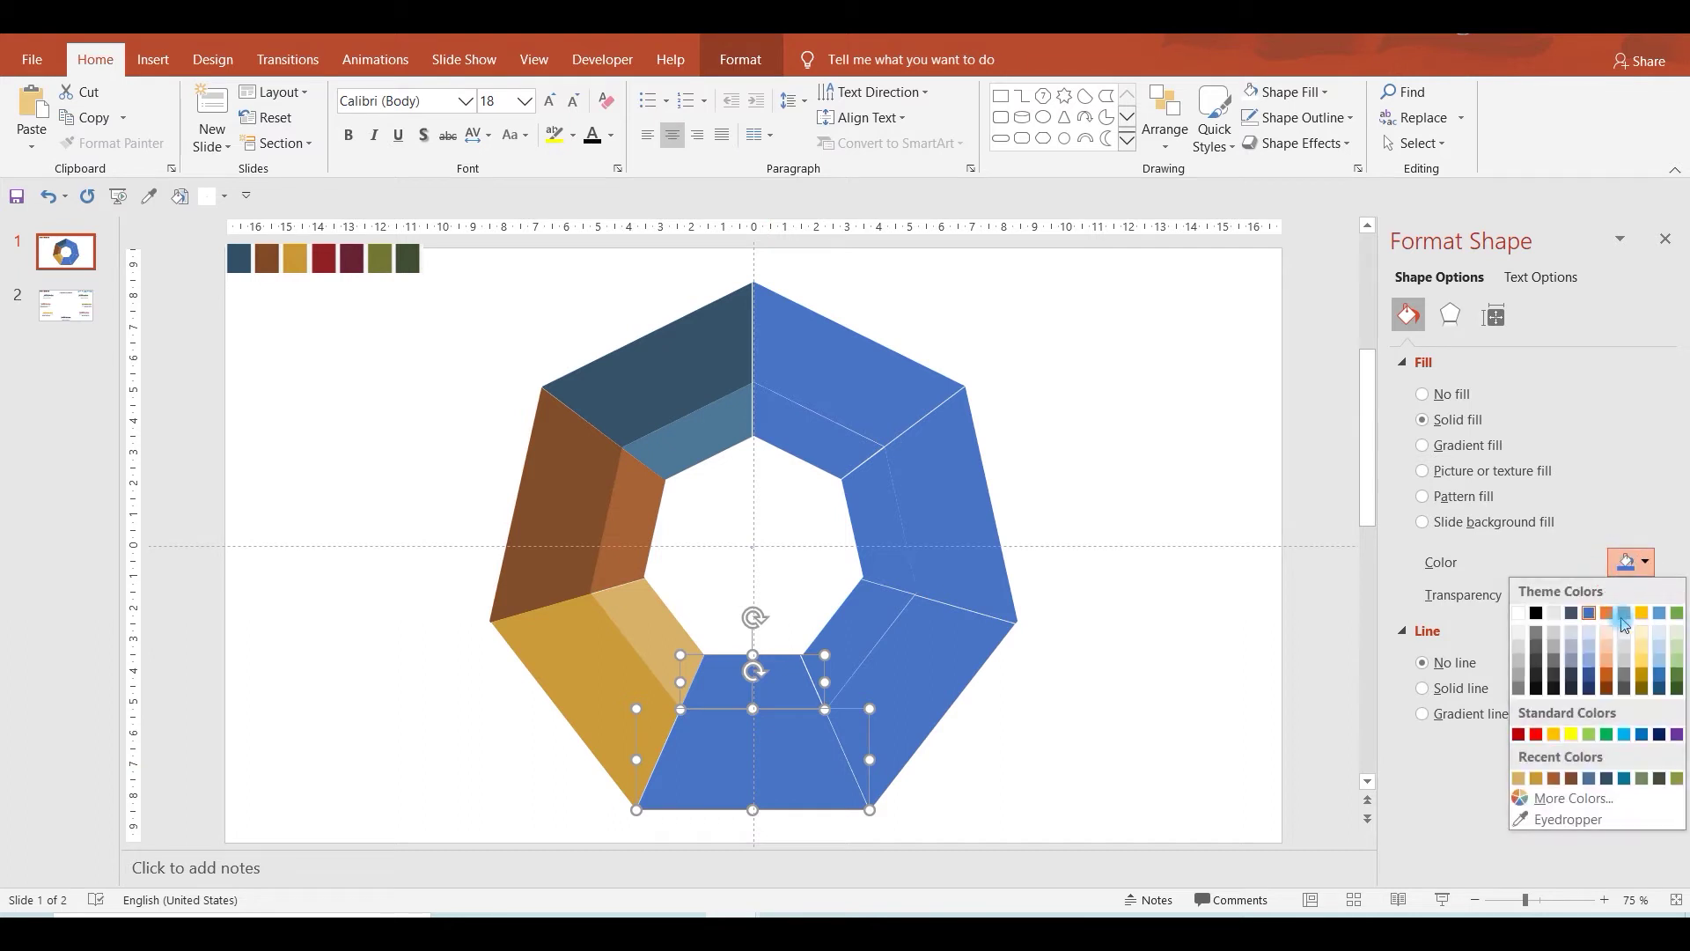
left_click(1556, 826)
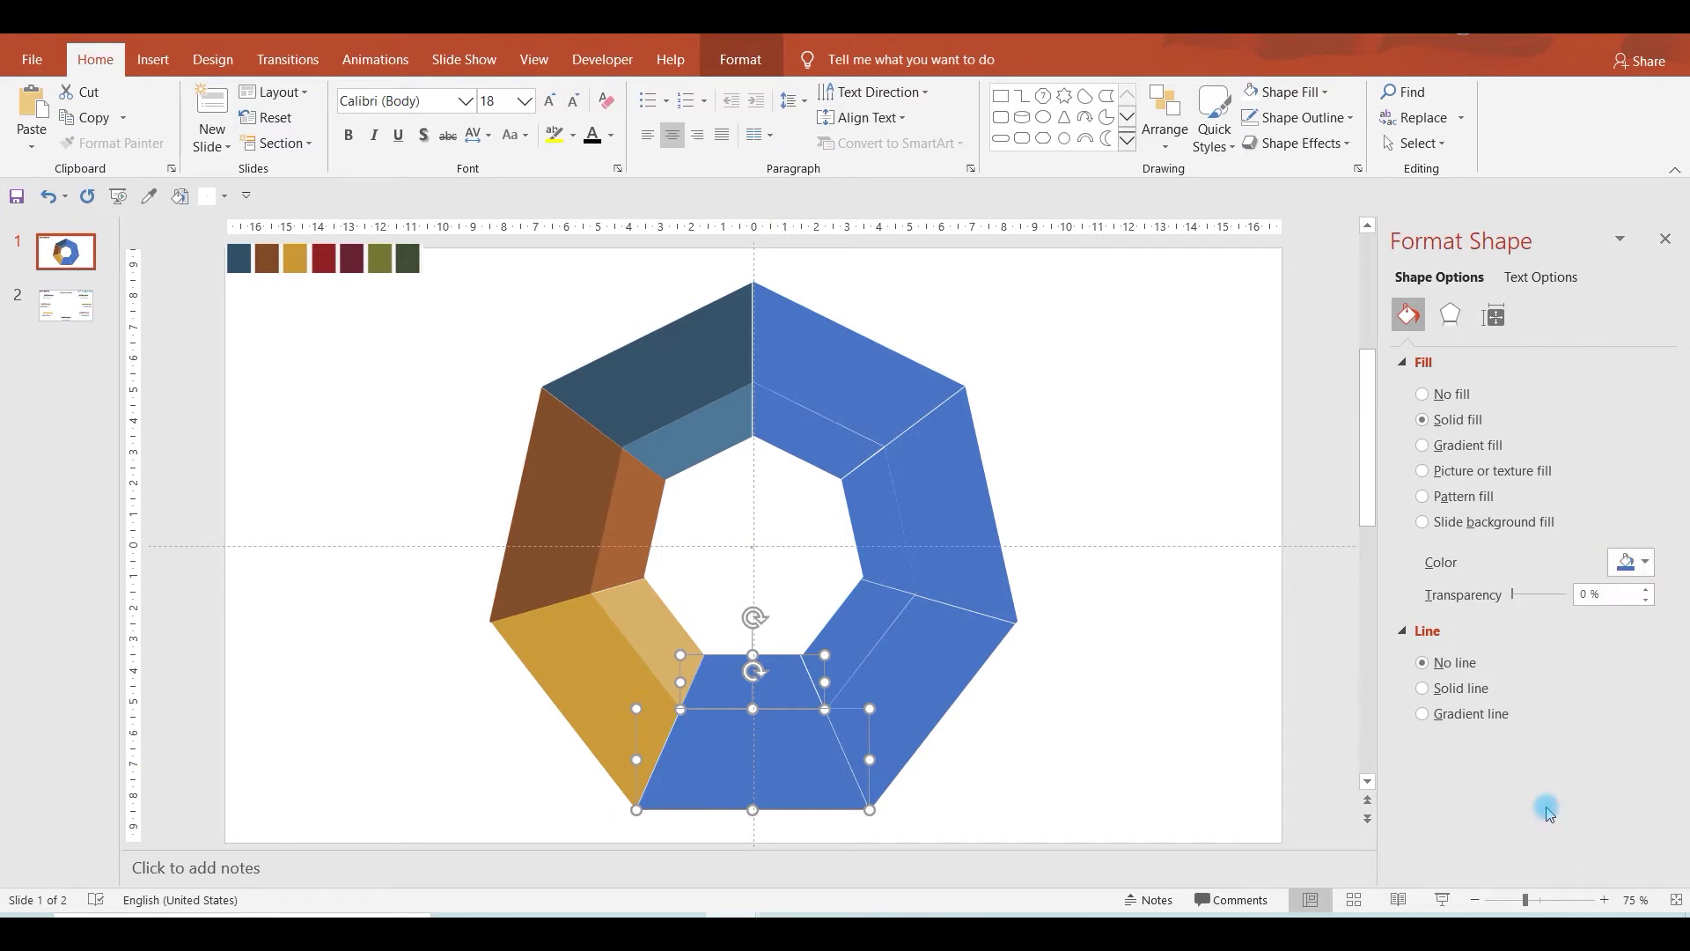
left_click(327, 254)
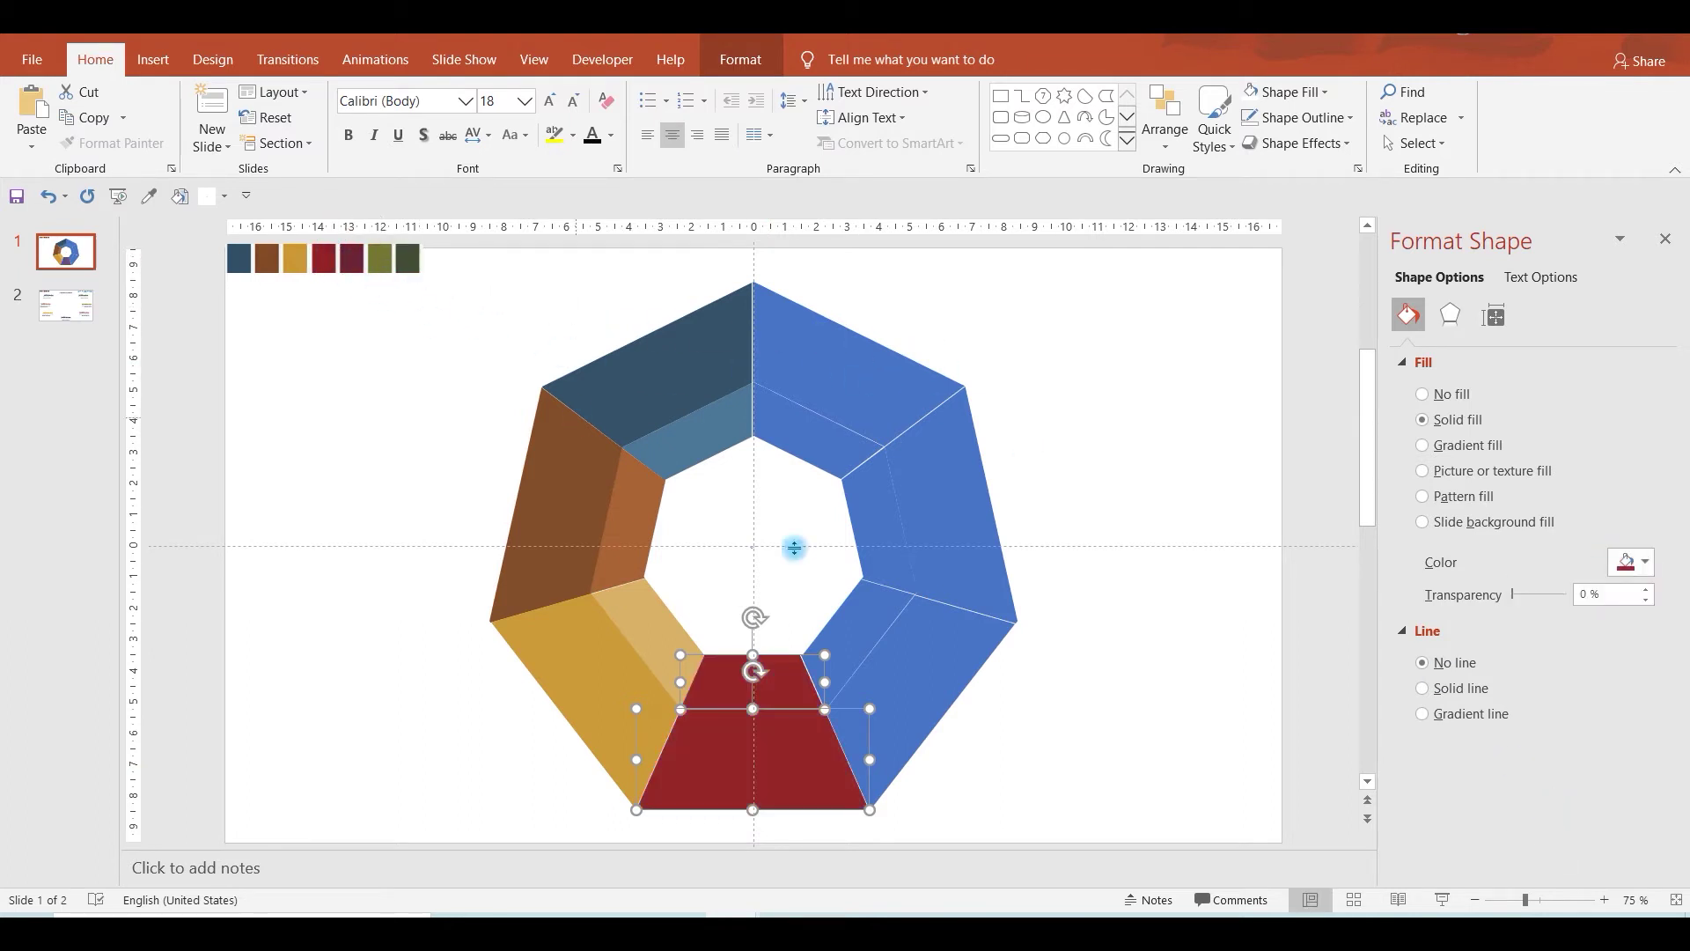
Brighten the bottom segment's outer face to red #CB2F33 with raised luminance.
left_click(793, 689, "shift")
left_click(1634, 562)
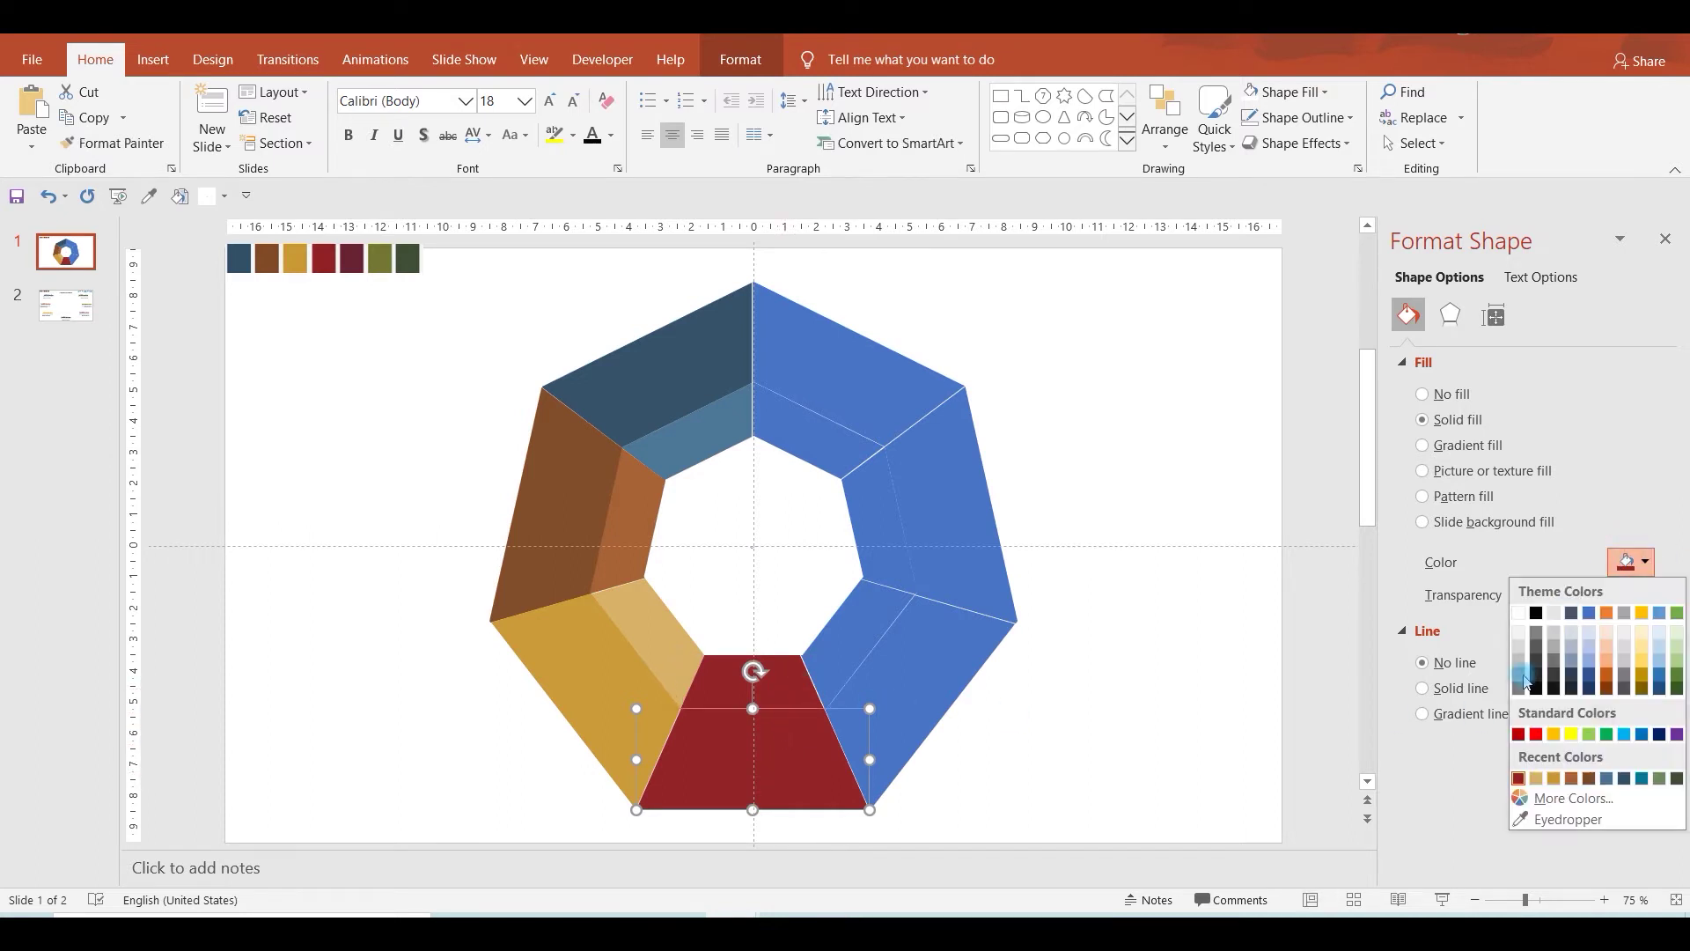
left_click(1525, 798)
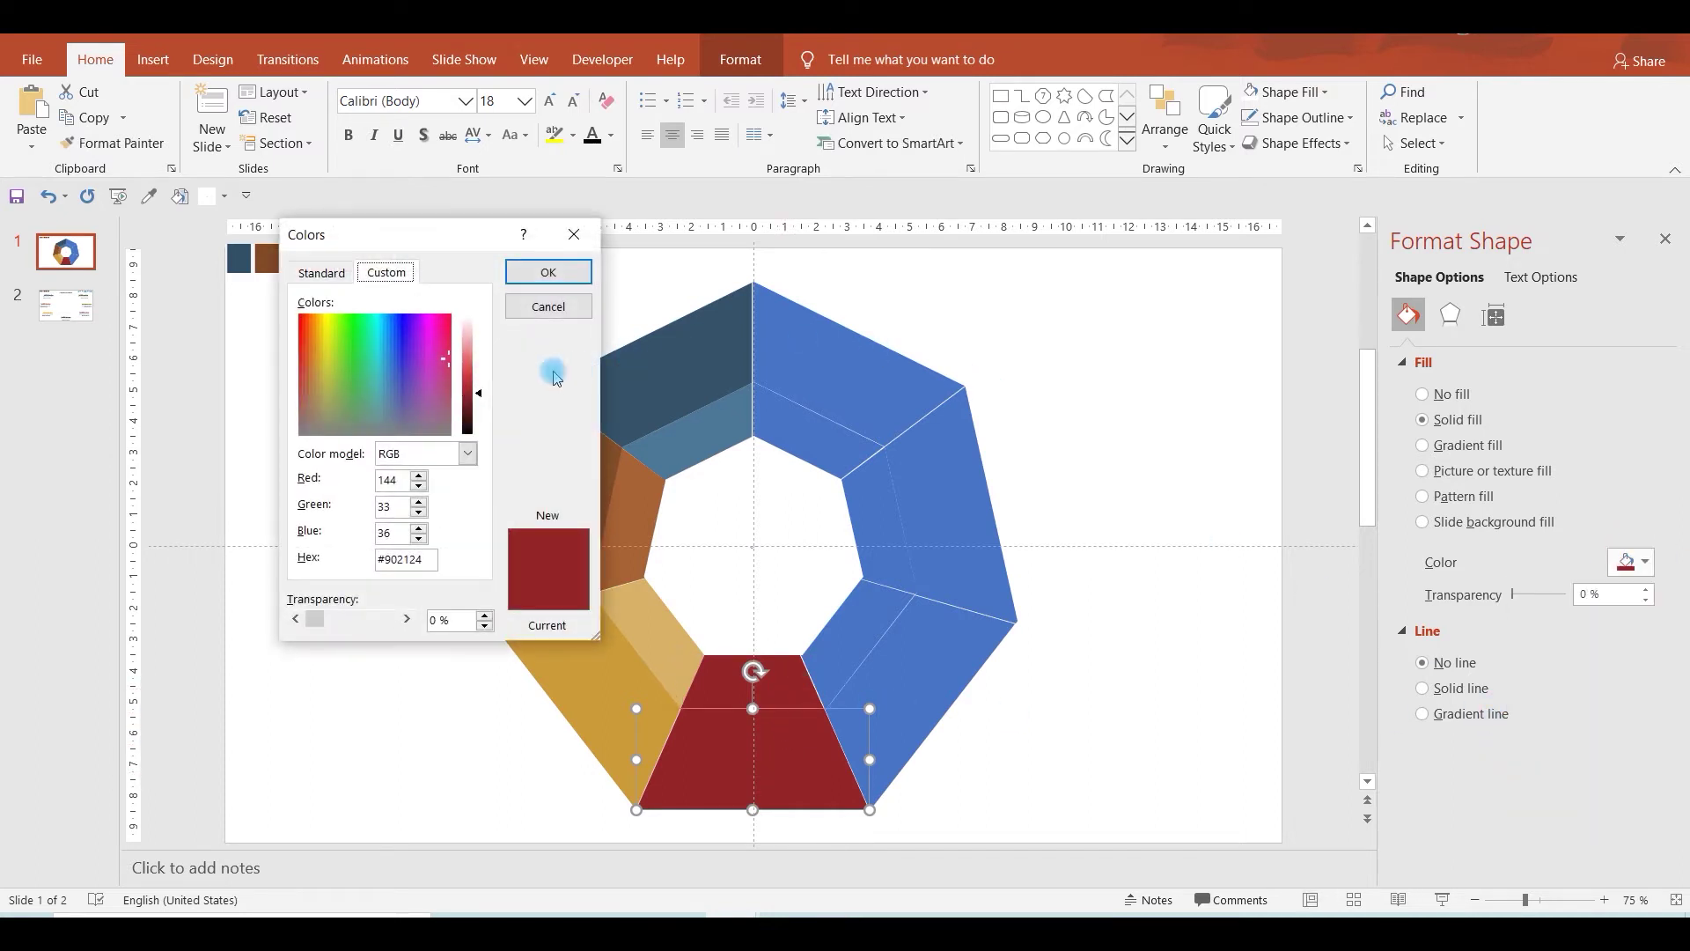
left_click(480, 384)
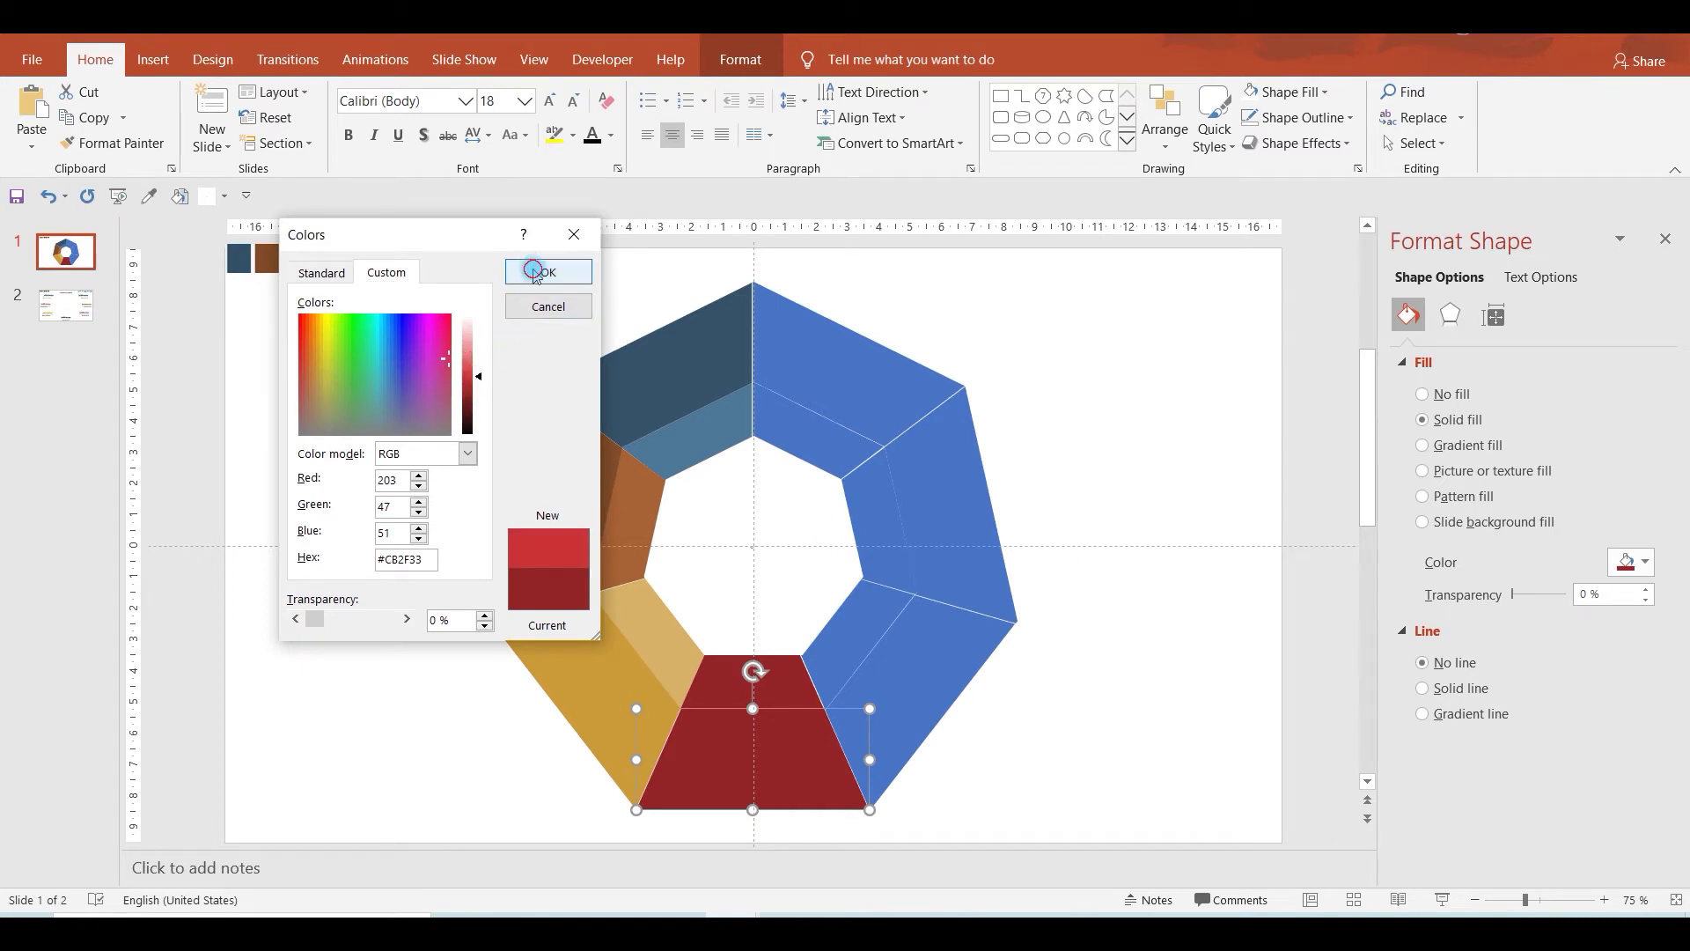
left_click(548, 271)
left_click(884, 625, "shift")
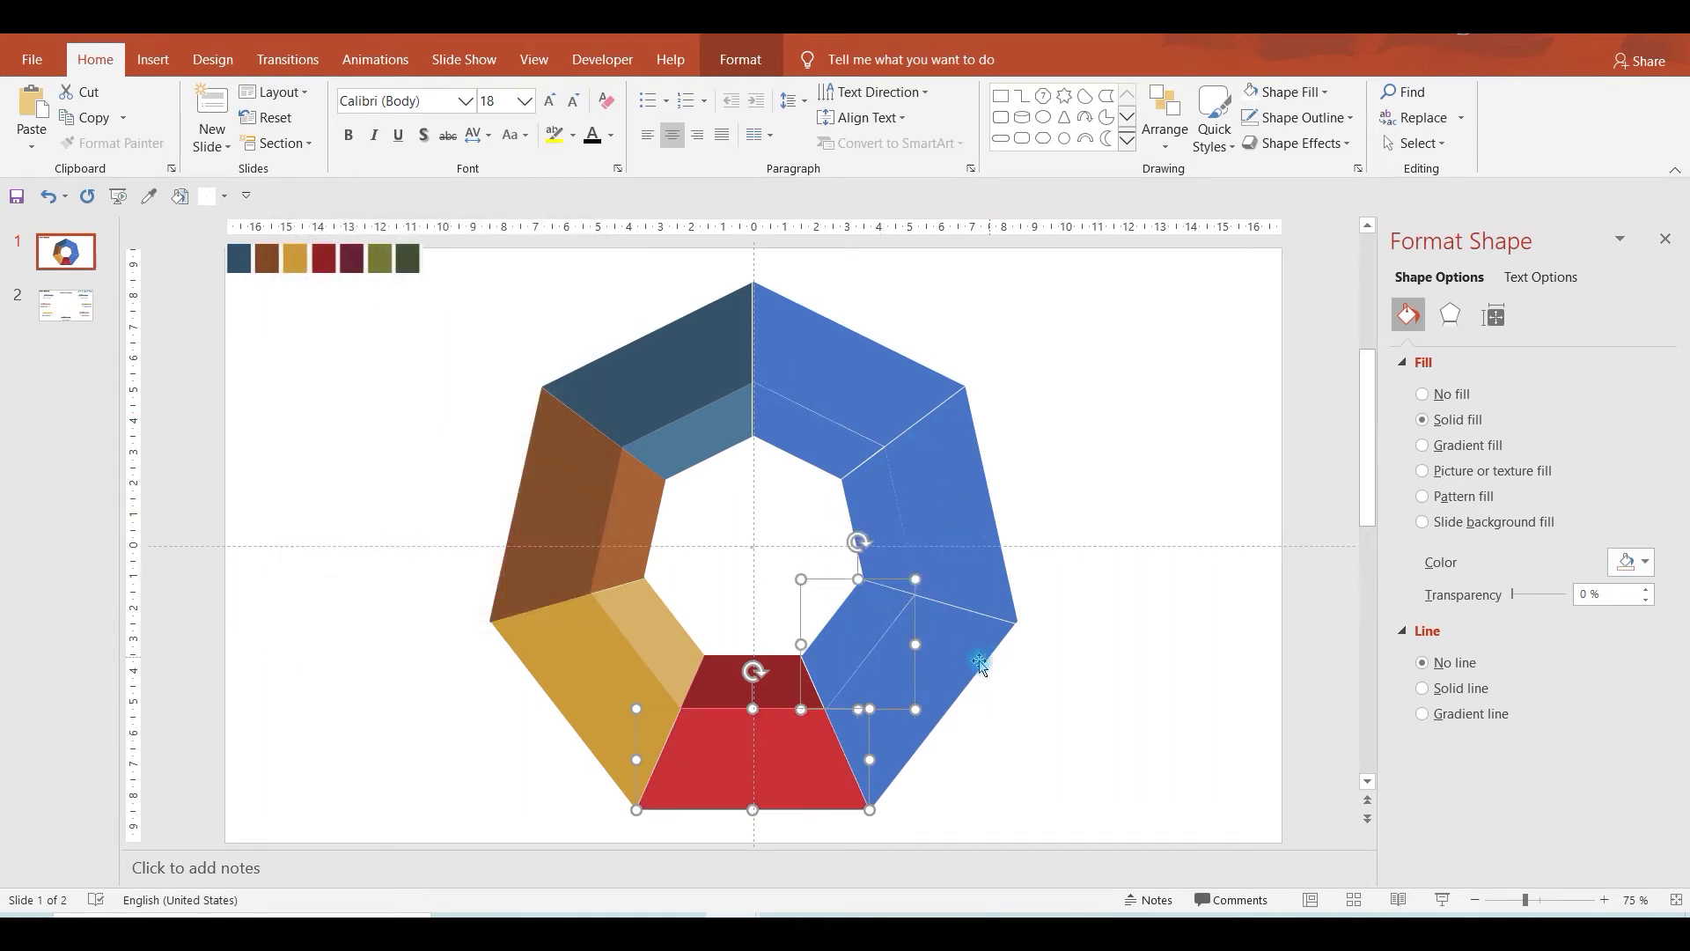
Eyedropper the dark maroon swatch onto both inner and outer lower-right pieces.
left_click(1056, 788)
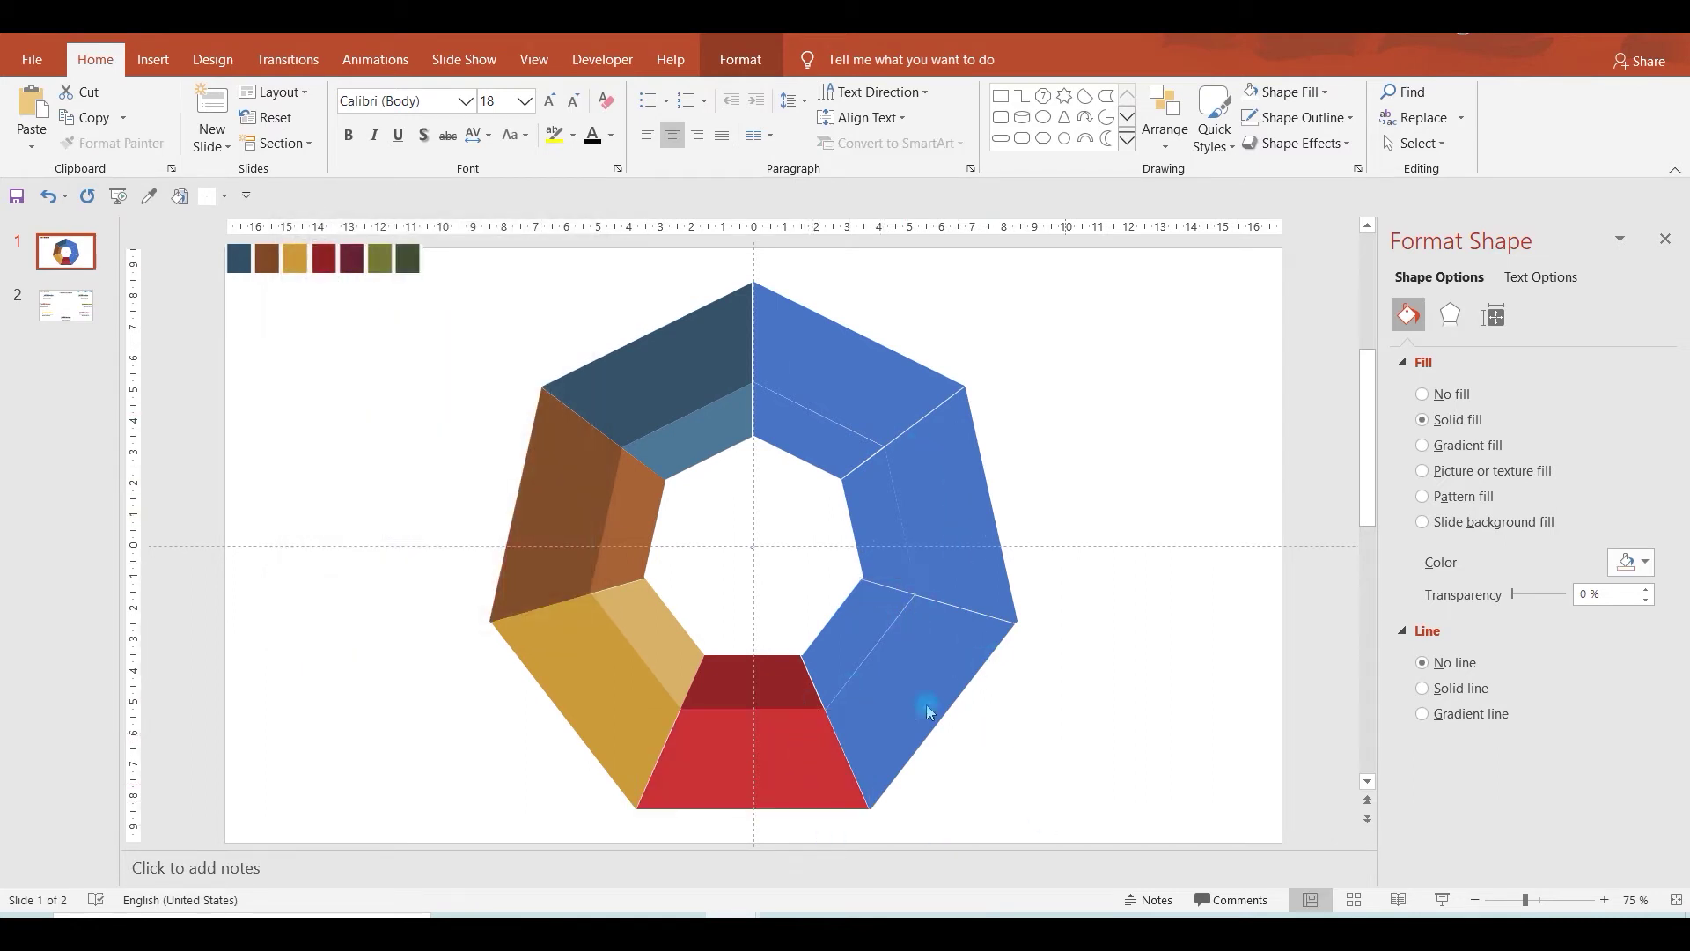
left_click(870, 631)
left_click(960, 656, "shift")
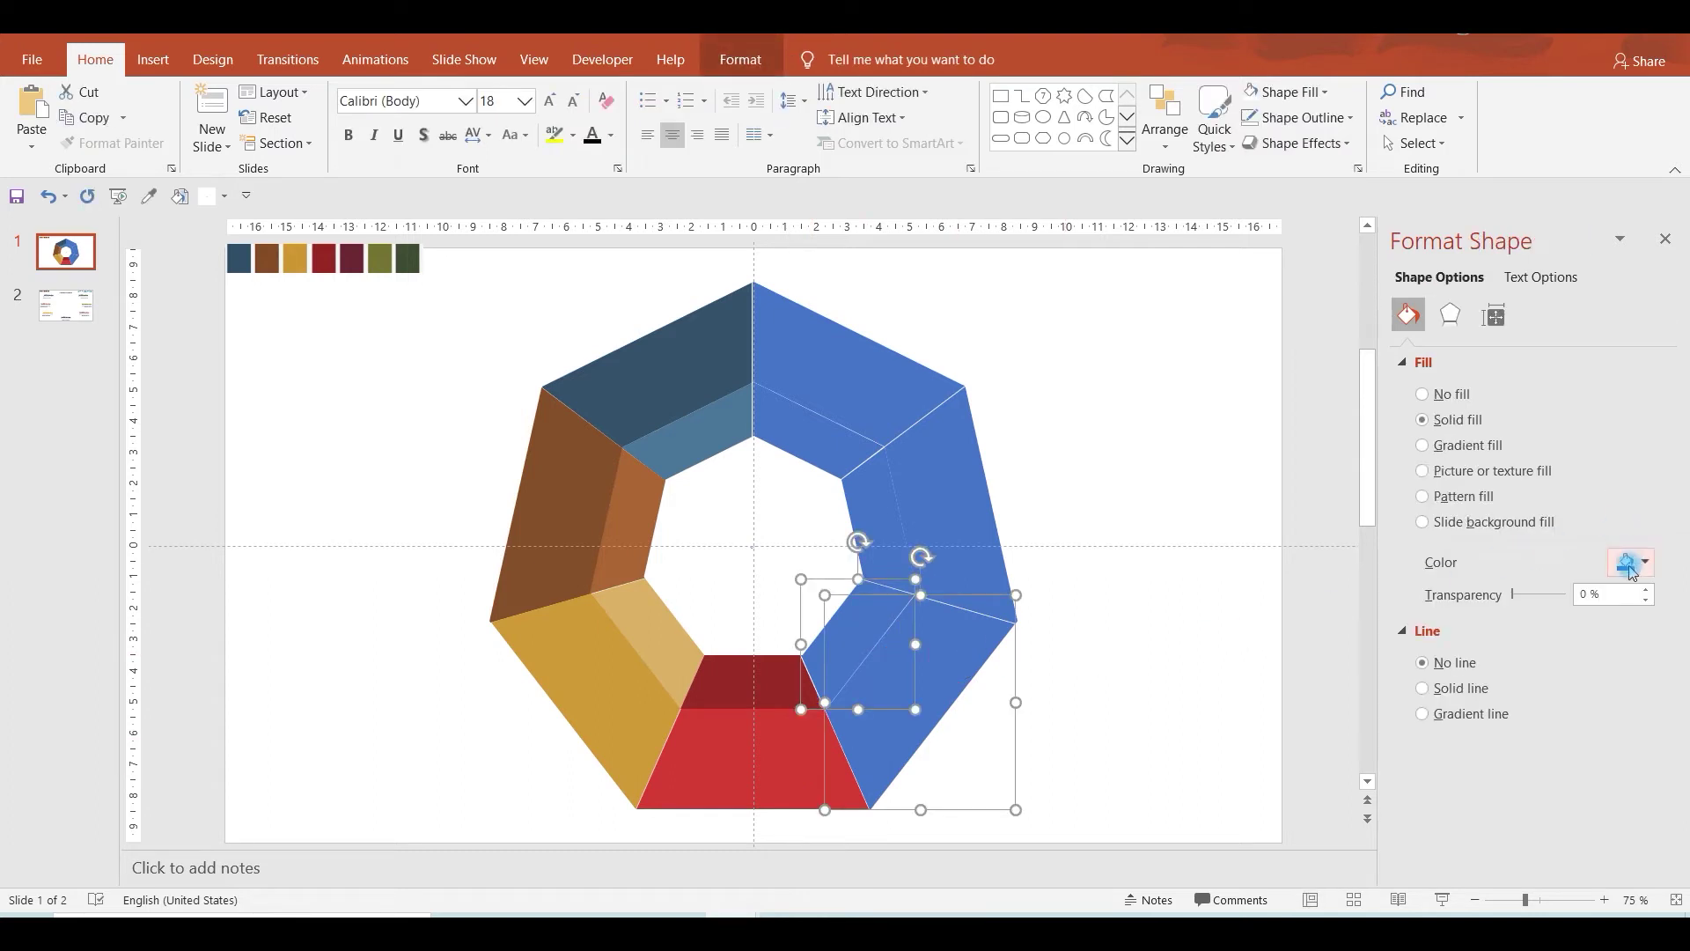
left_click(1644, 562)
left_click(1568, 819)
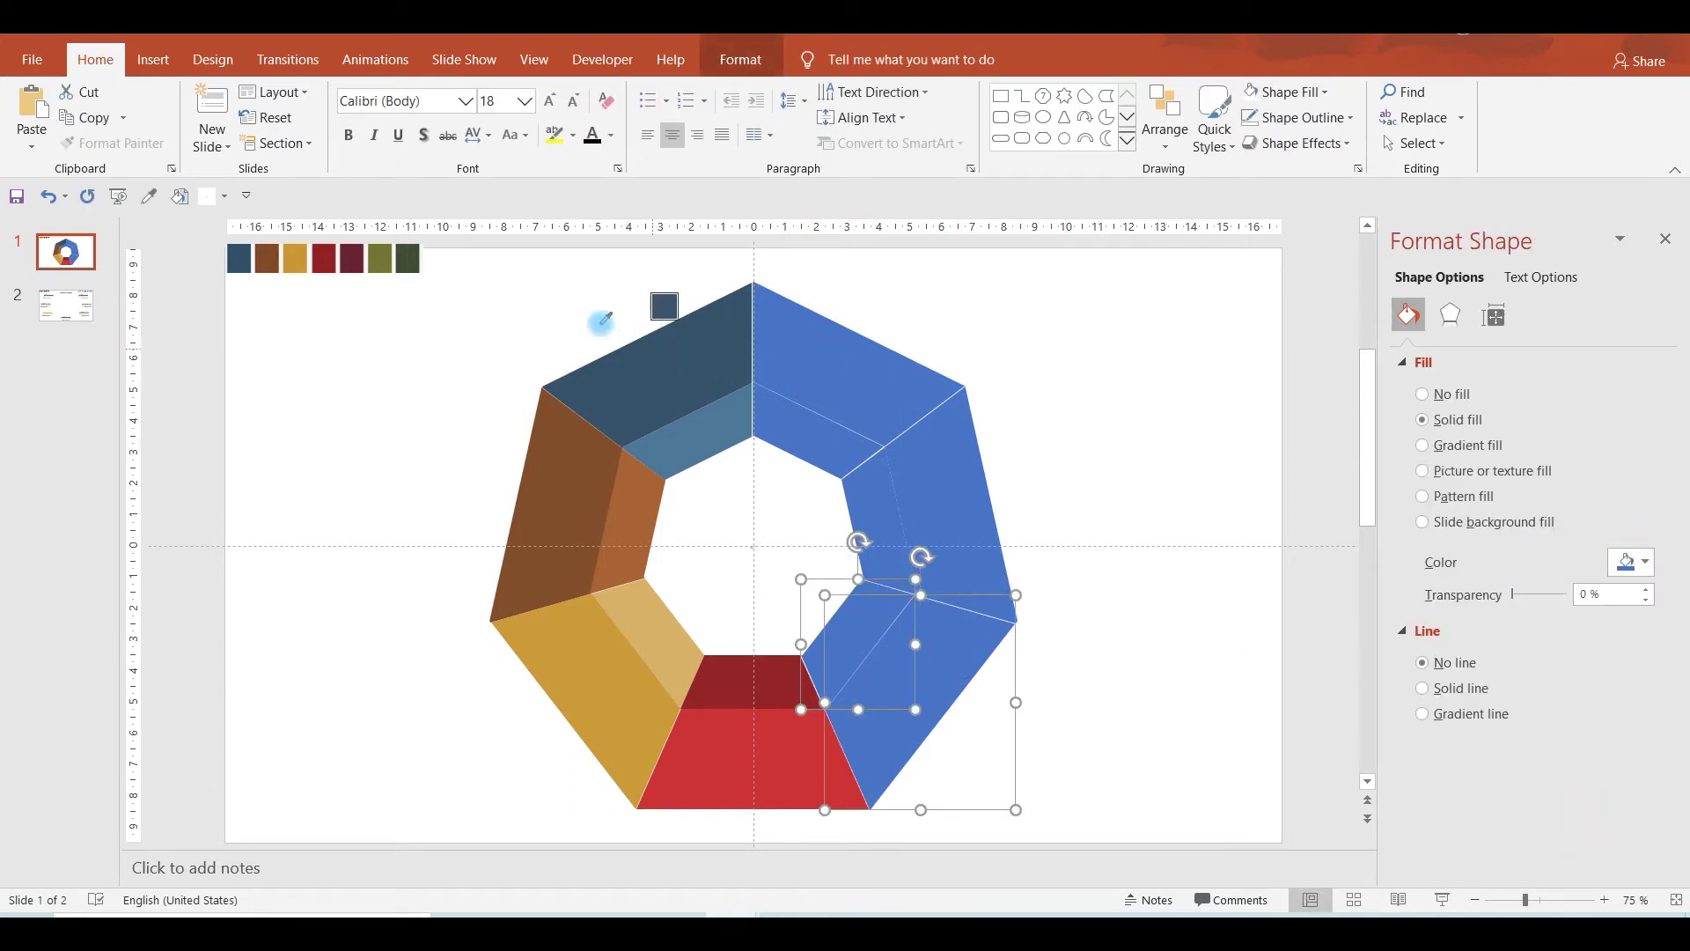
left_click(351, 258)
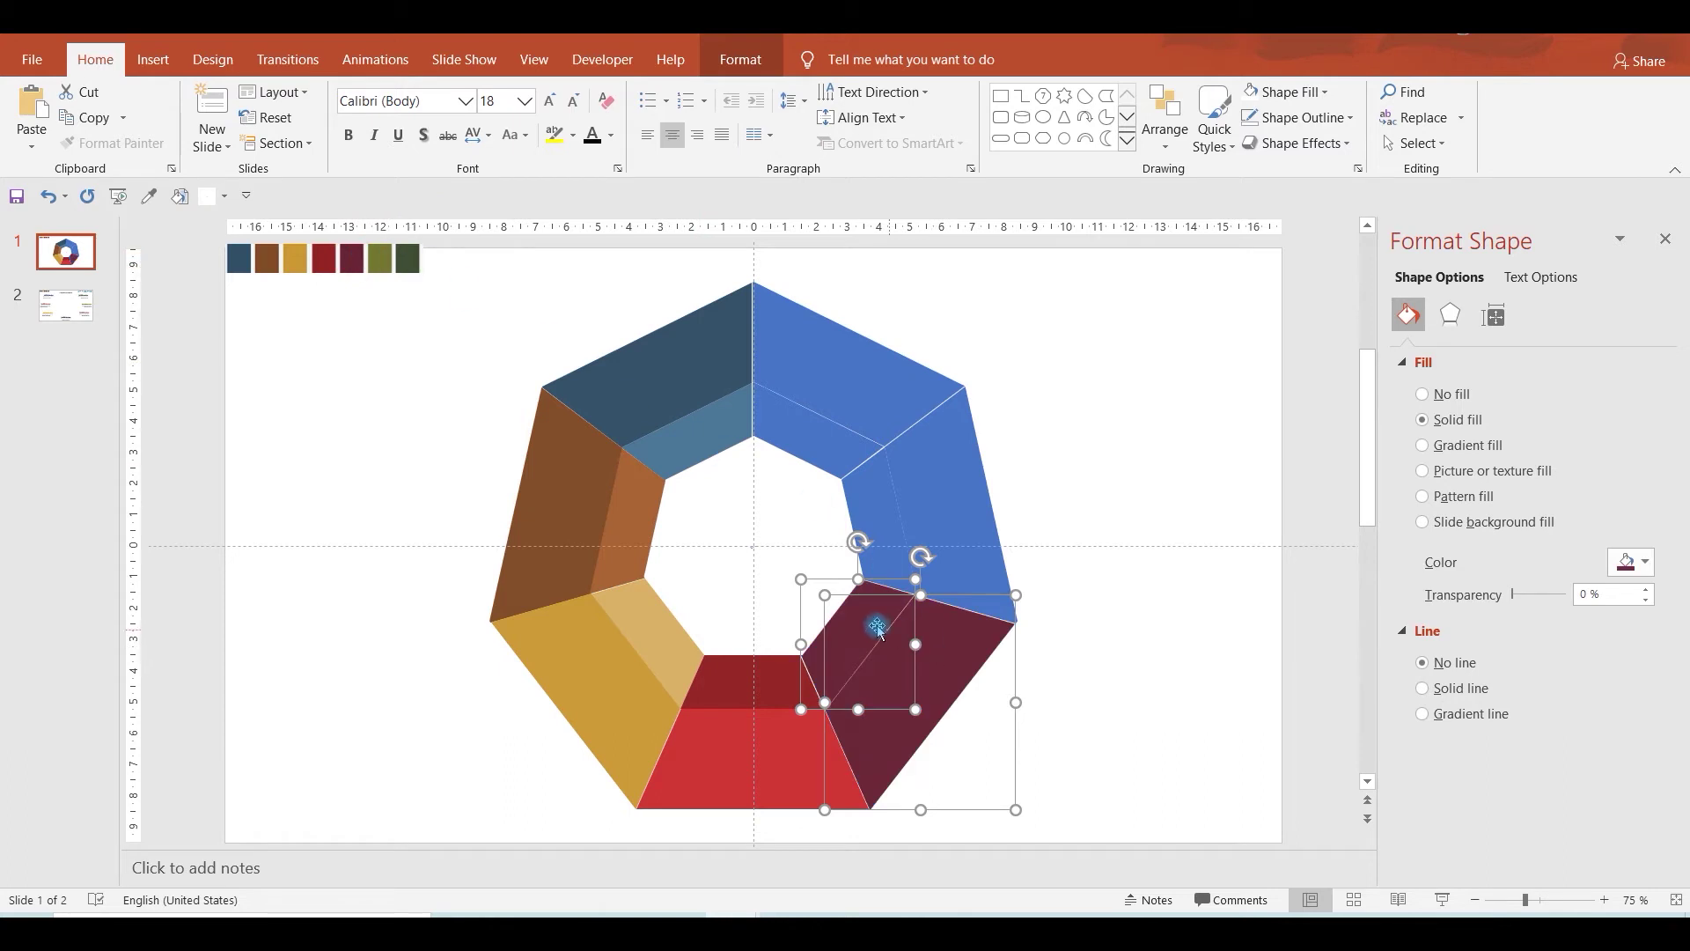
left_click(870, 591, "shift")
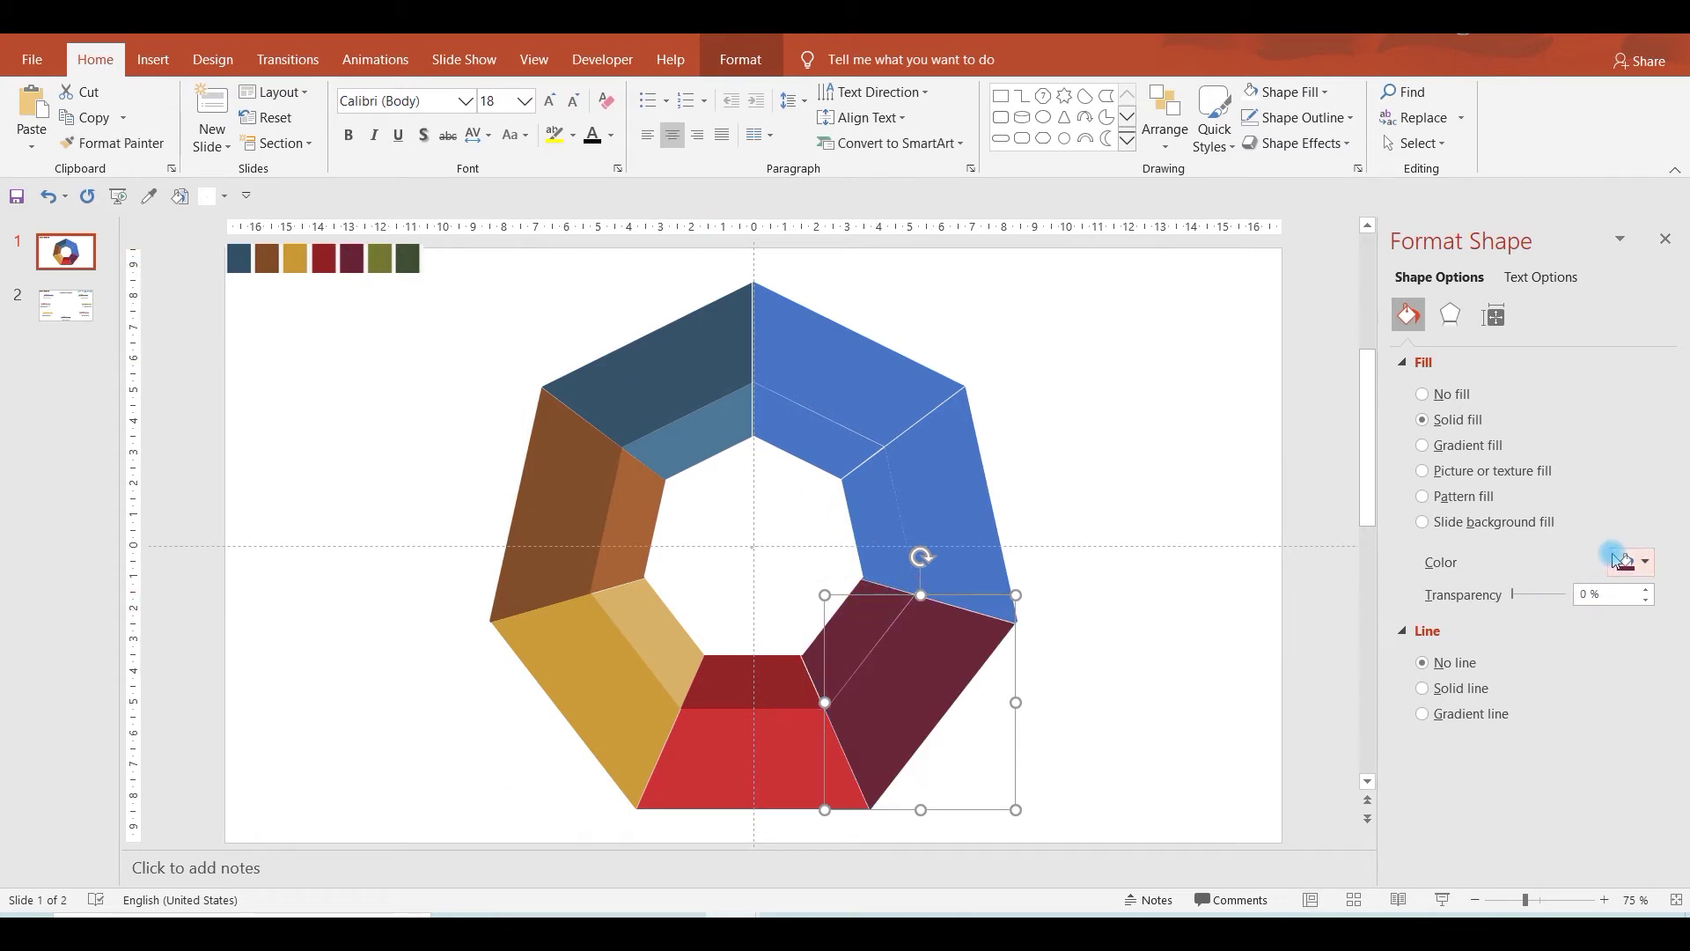
Raise the luminance of the maroon outer face for a lighter maroon.
left_click(1645, 561)
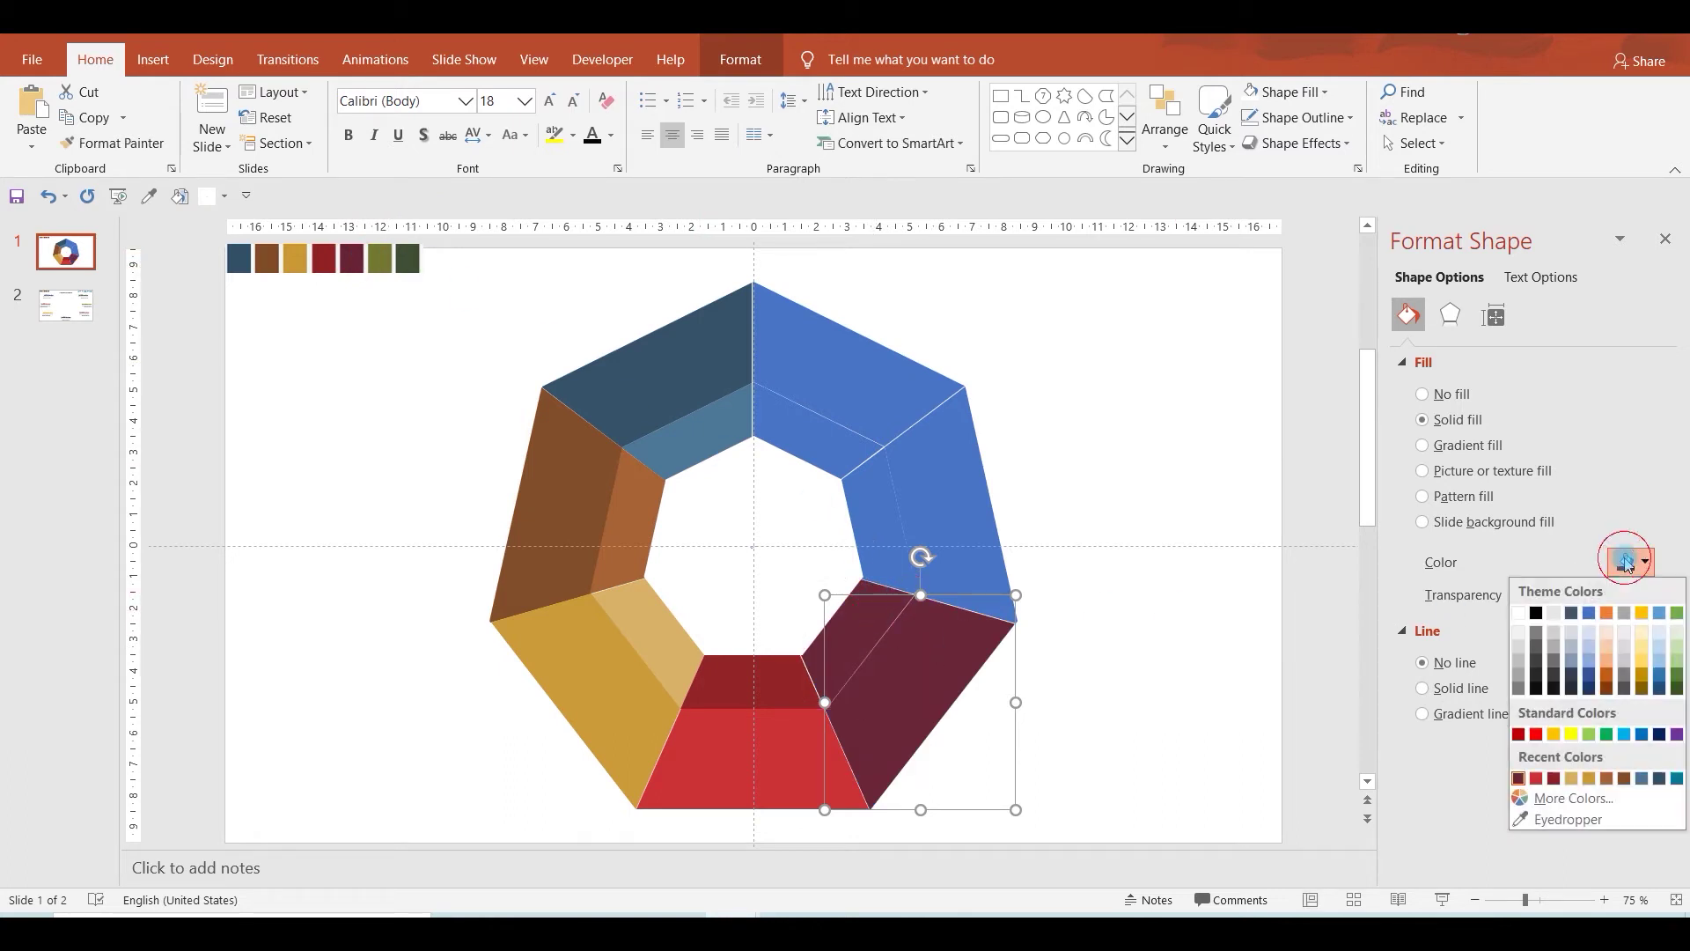
left_click(1573, 798)
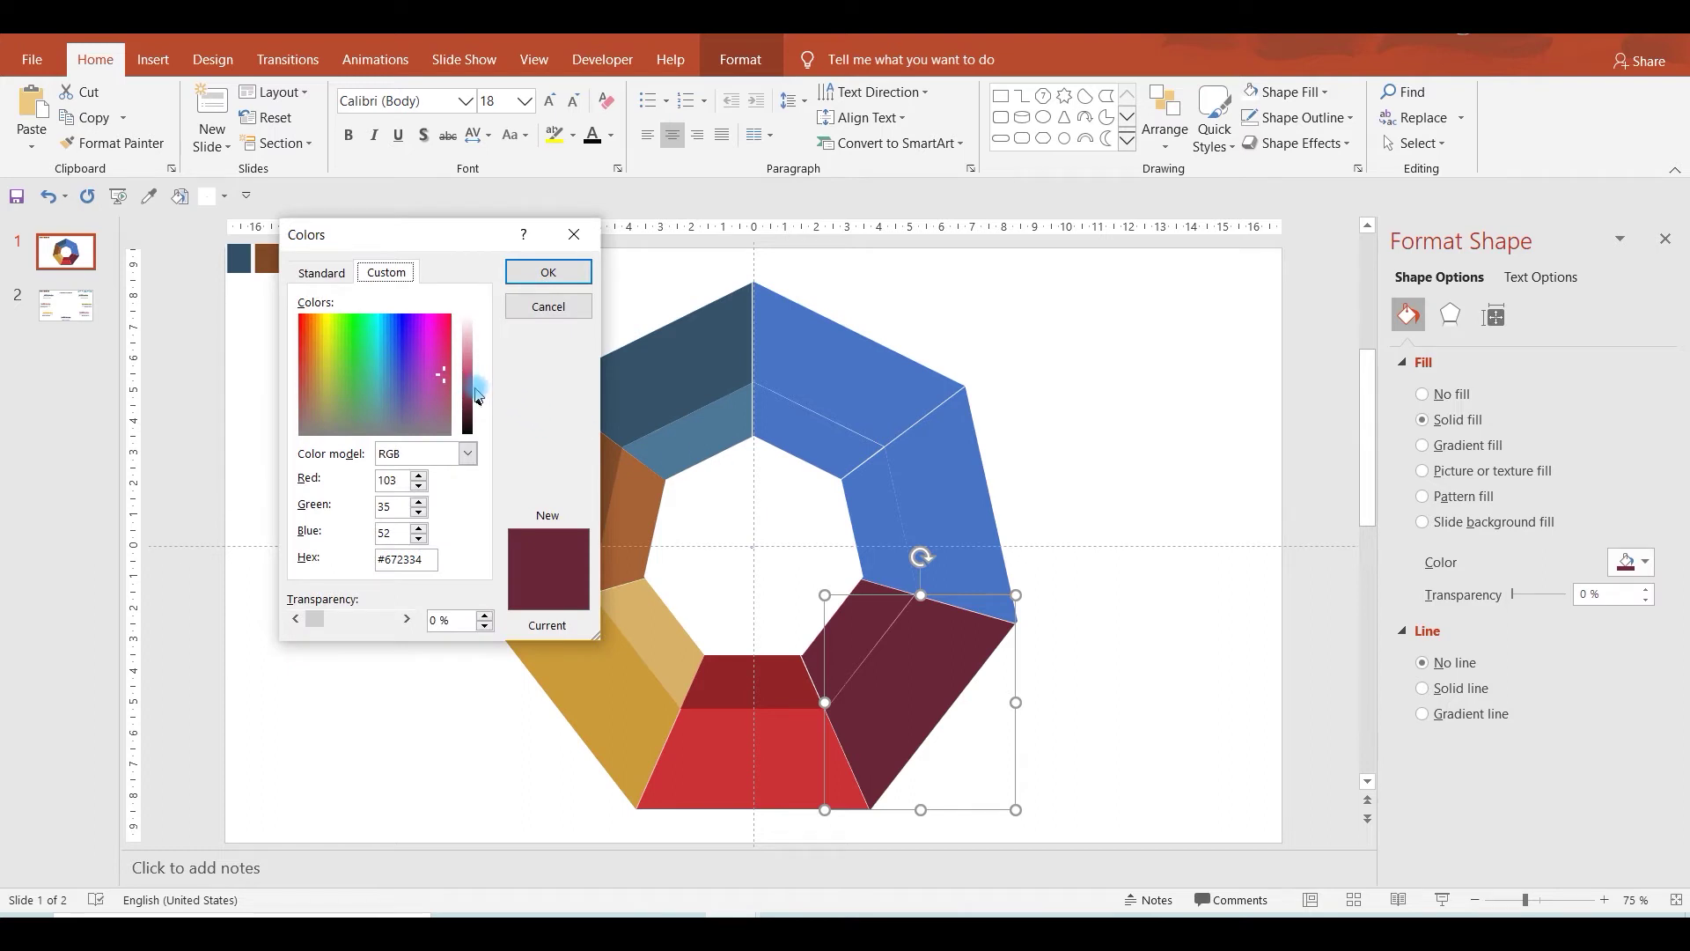
left_click_drag(477, 396, 475, 377)
left_click(548, 271)
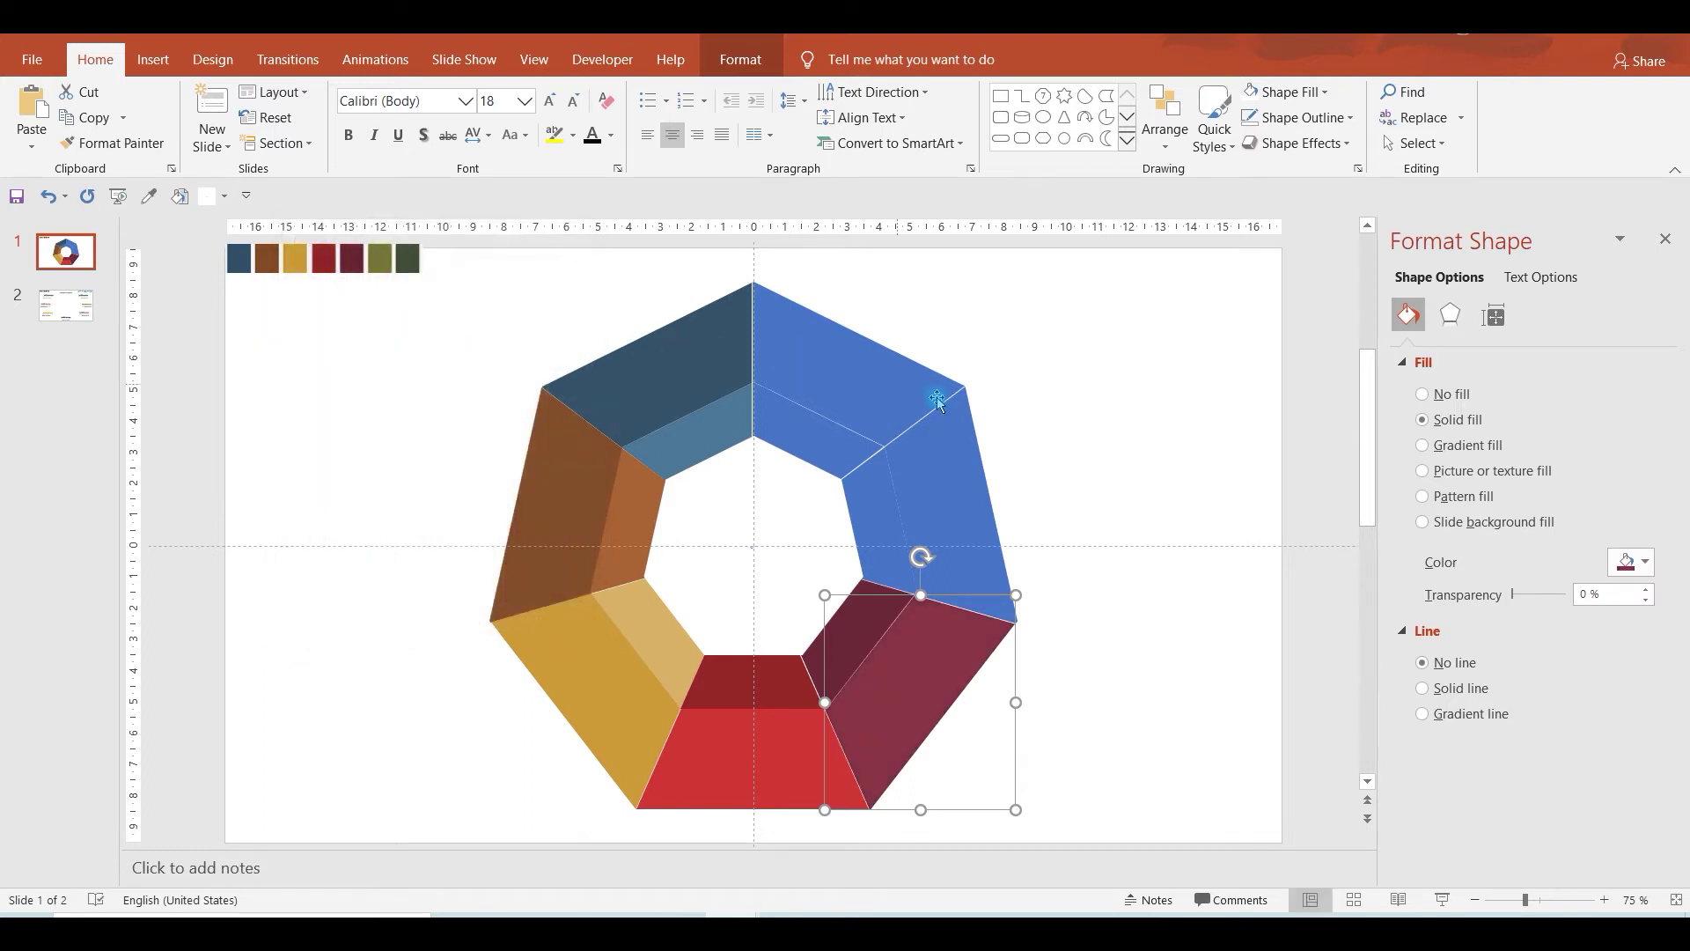
Fill both right segment faces with the olive green swatch colour.
left_click(956, 502)
left_click(879, 525, "shift")
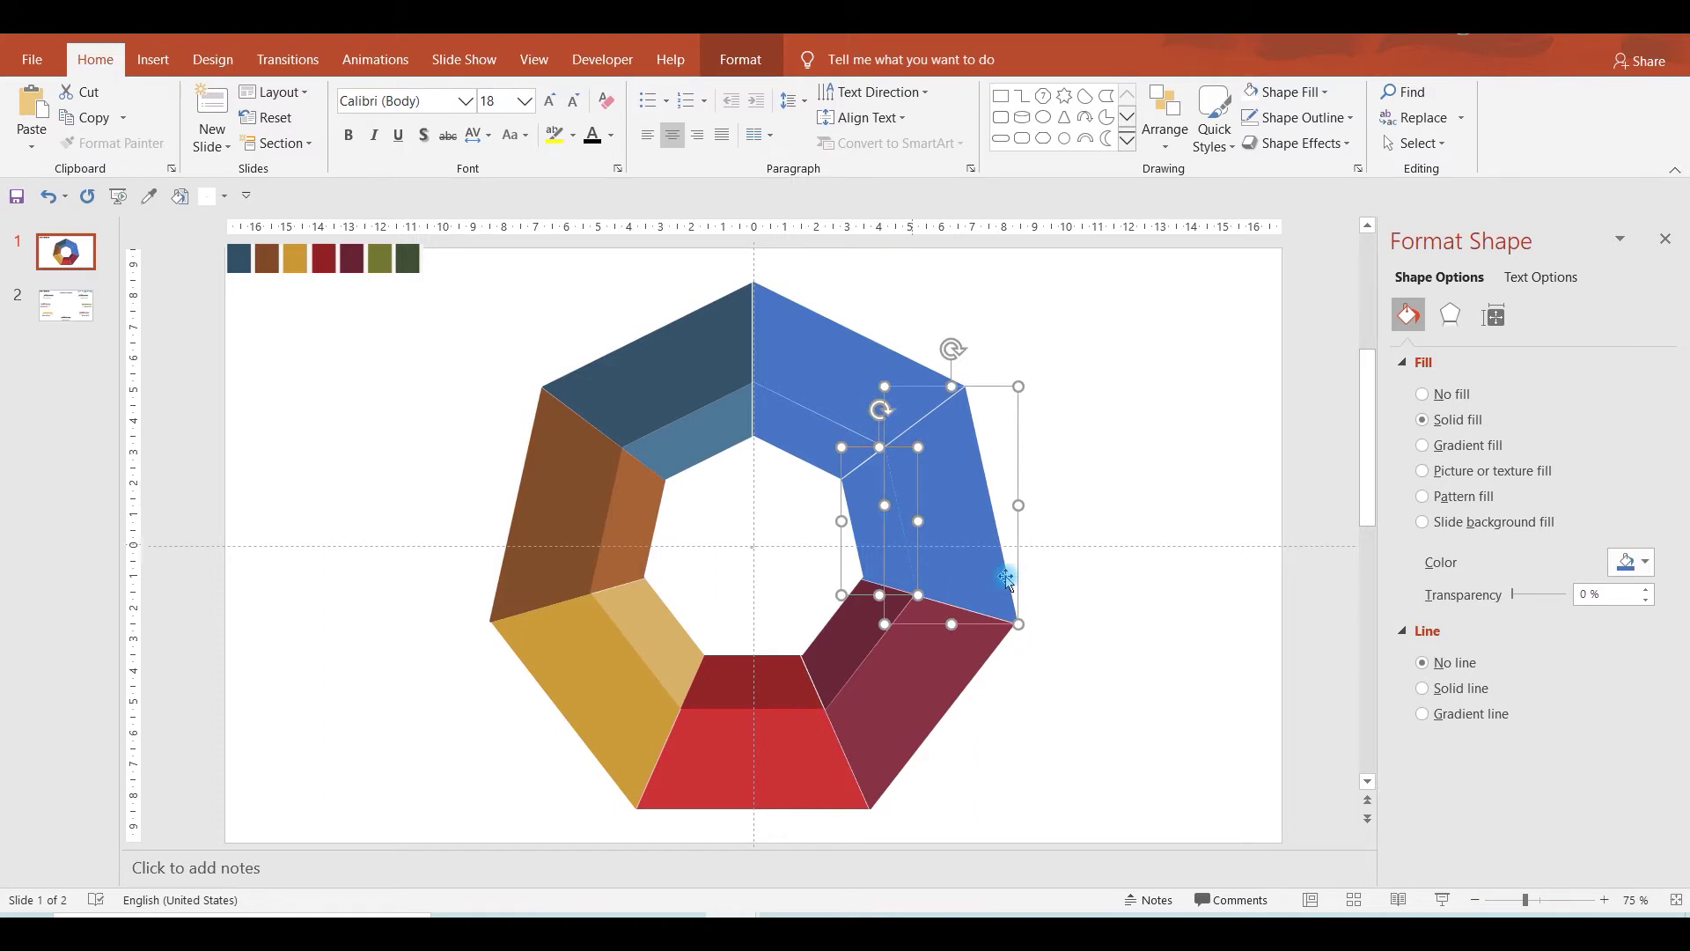
left_click(1626, 571)
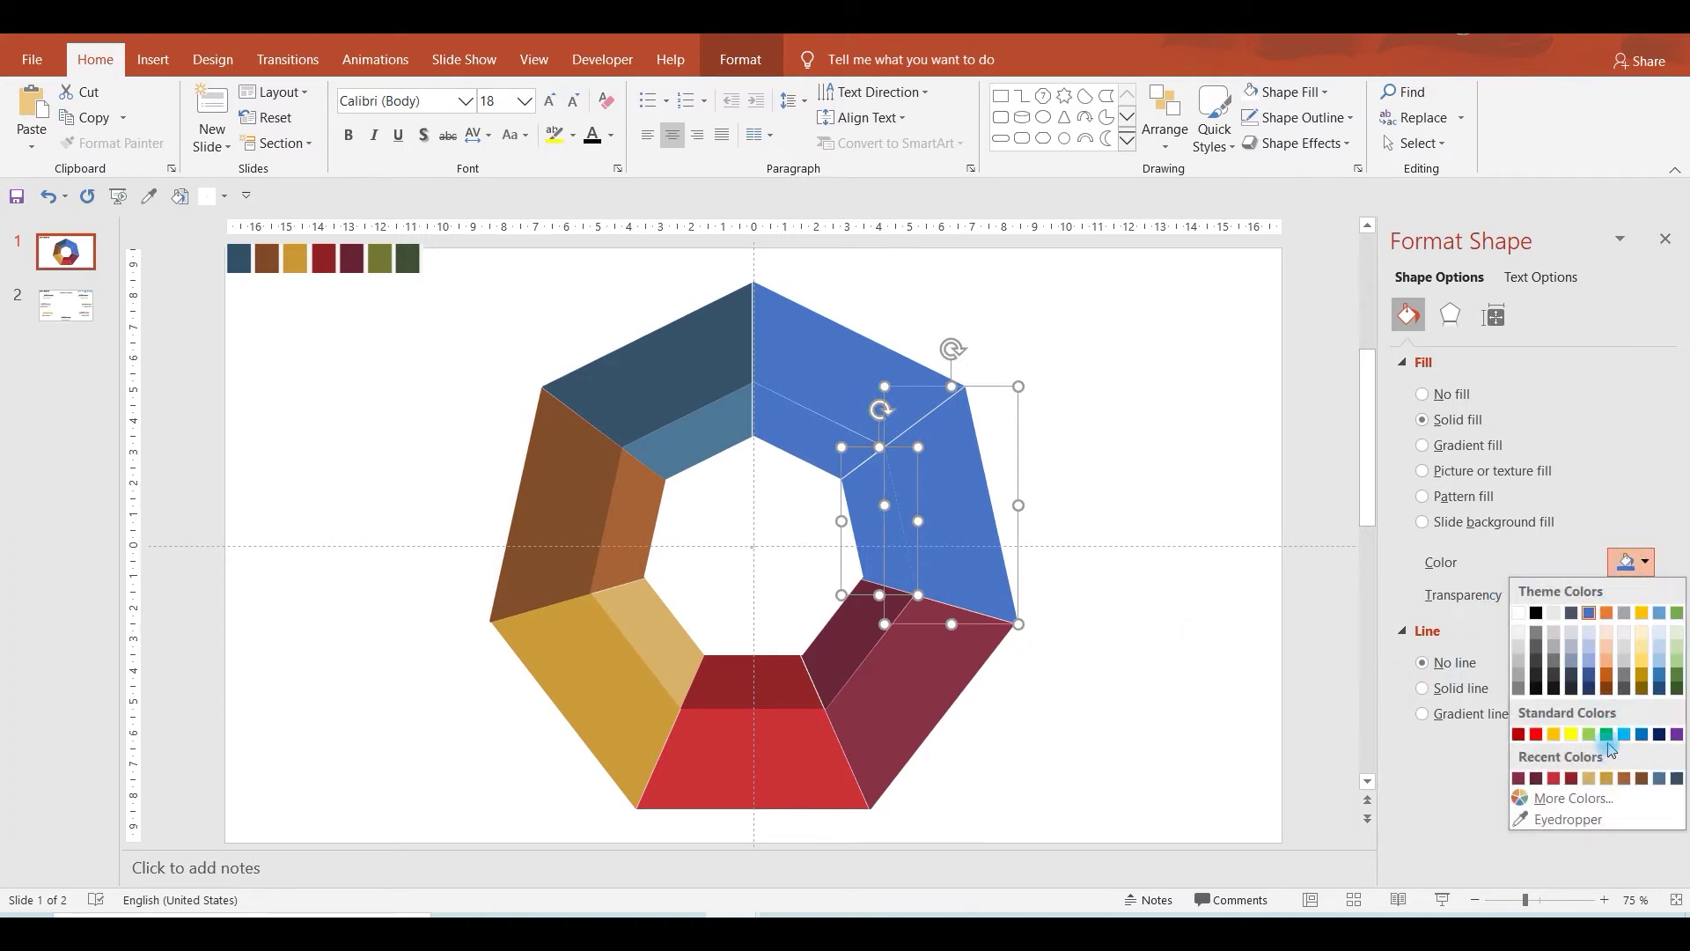
left_click(1576, 820)
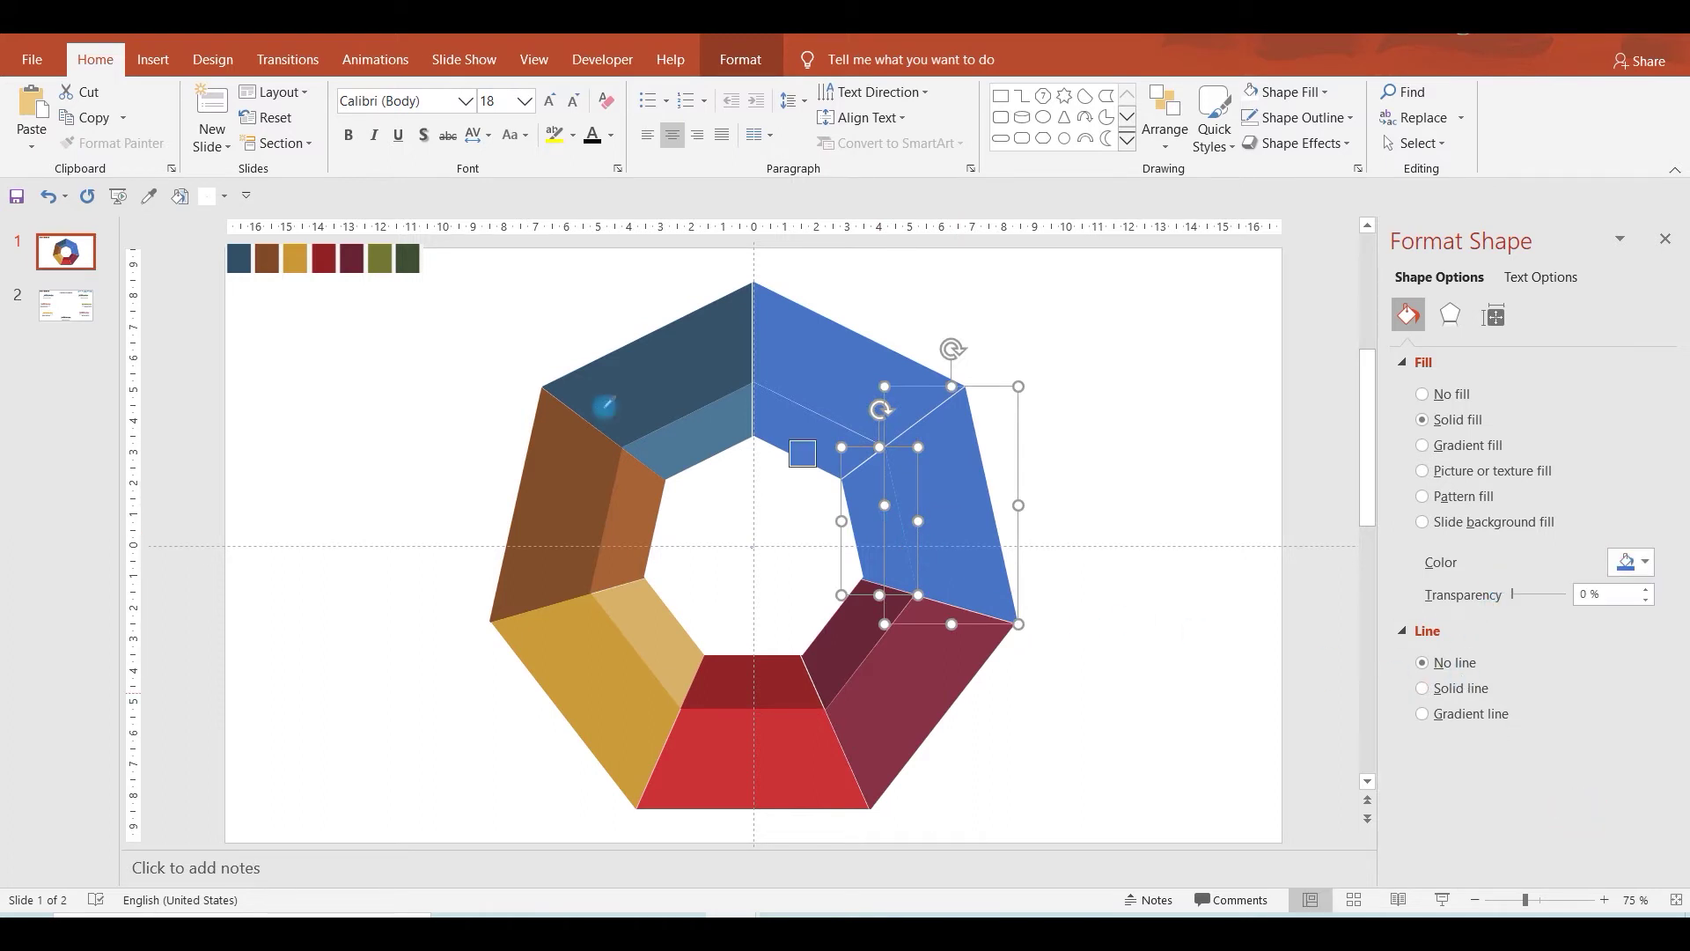
left_click(380, 258)
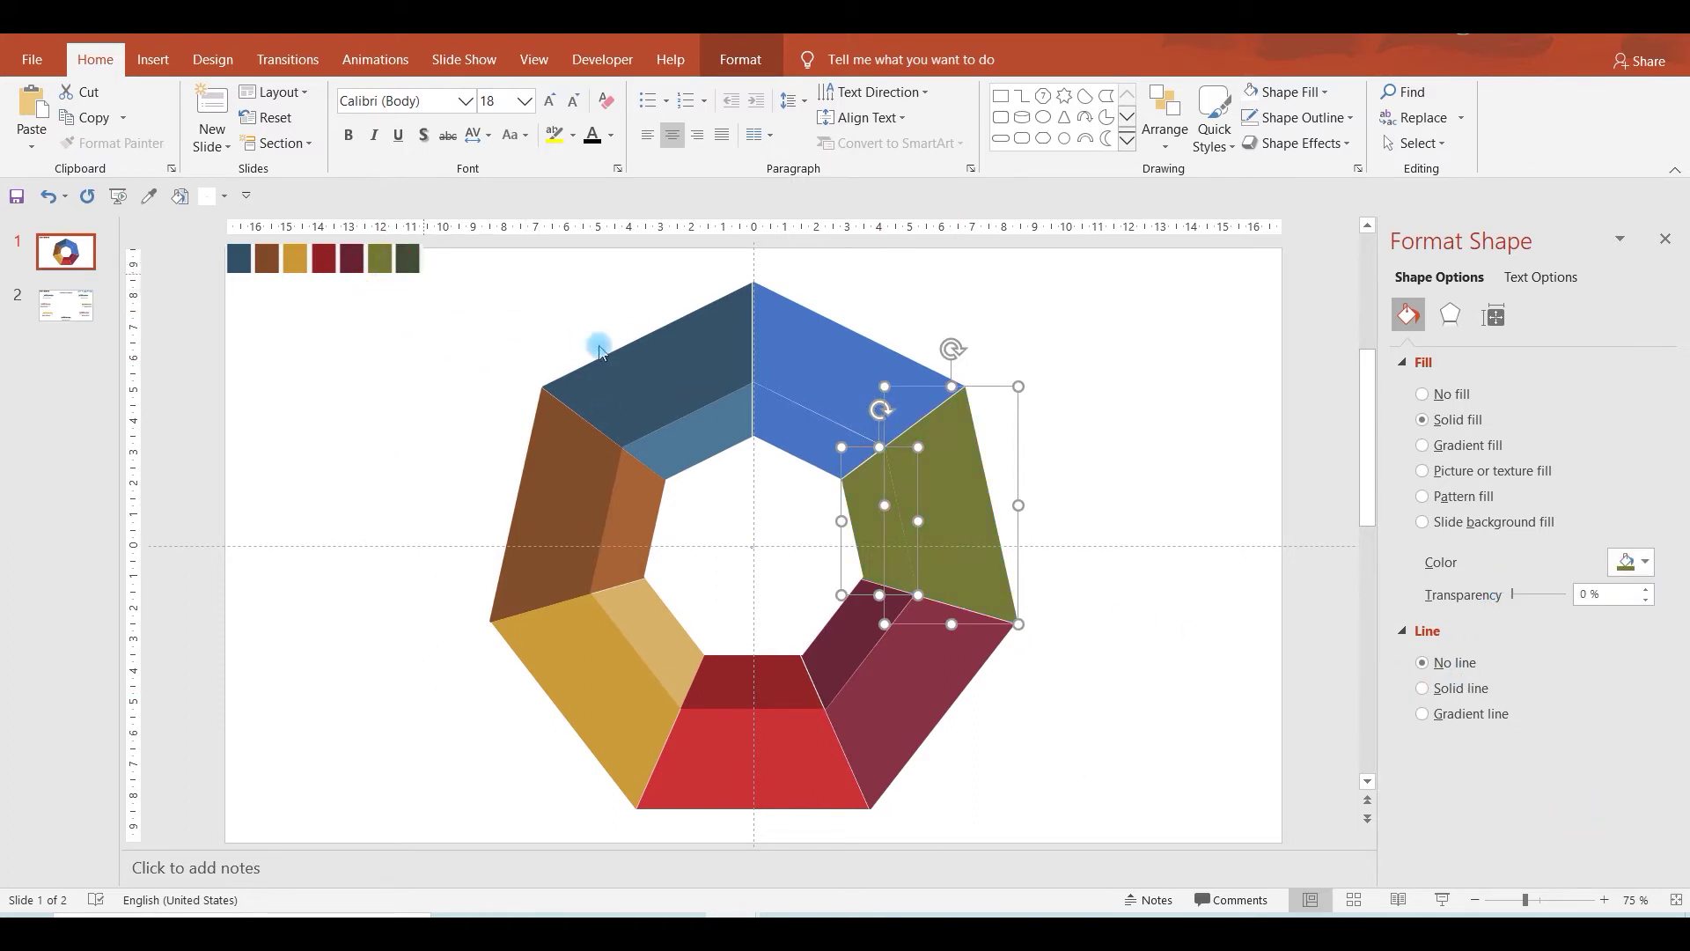
Lighten the right segment's outer face to a paler olive via More Colors.
left_click(861, 515, "shift")
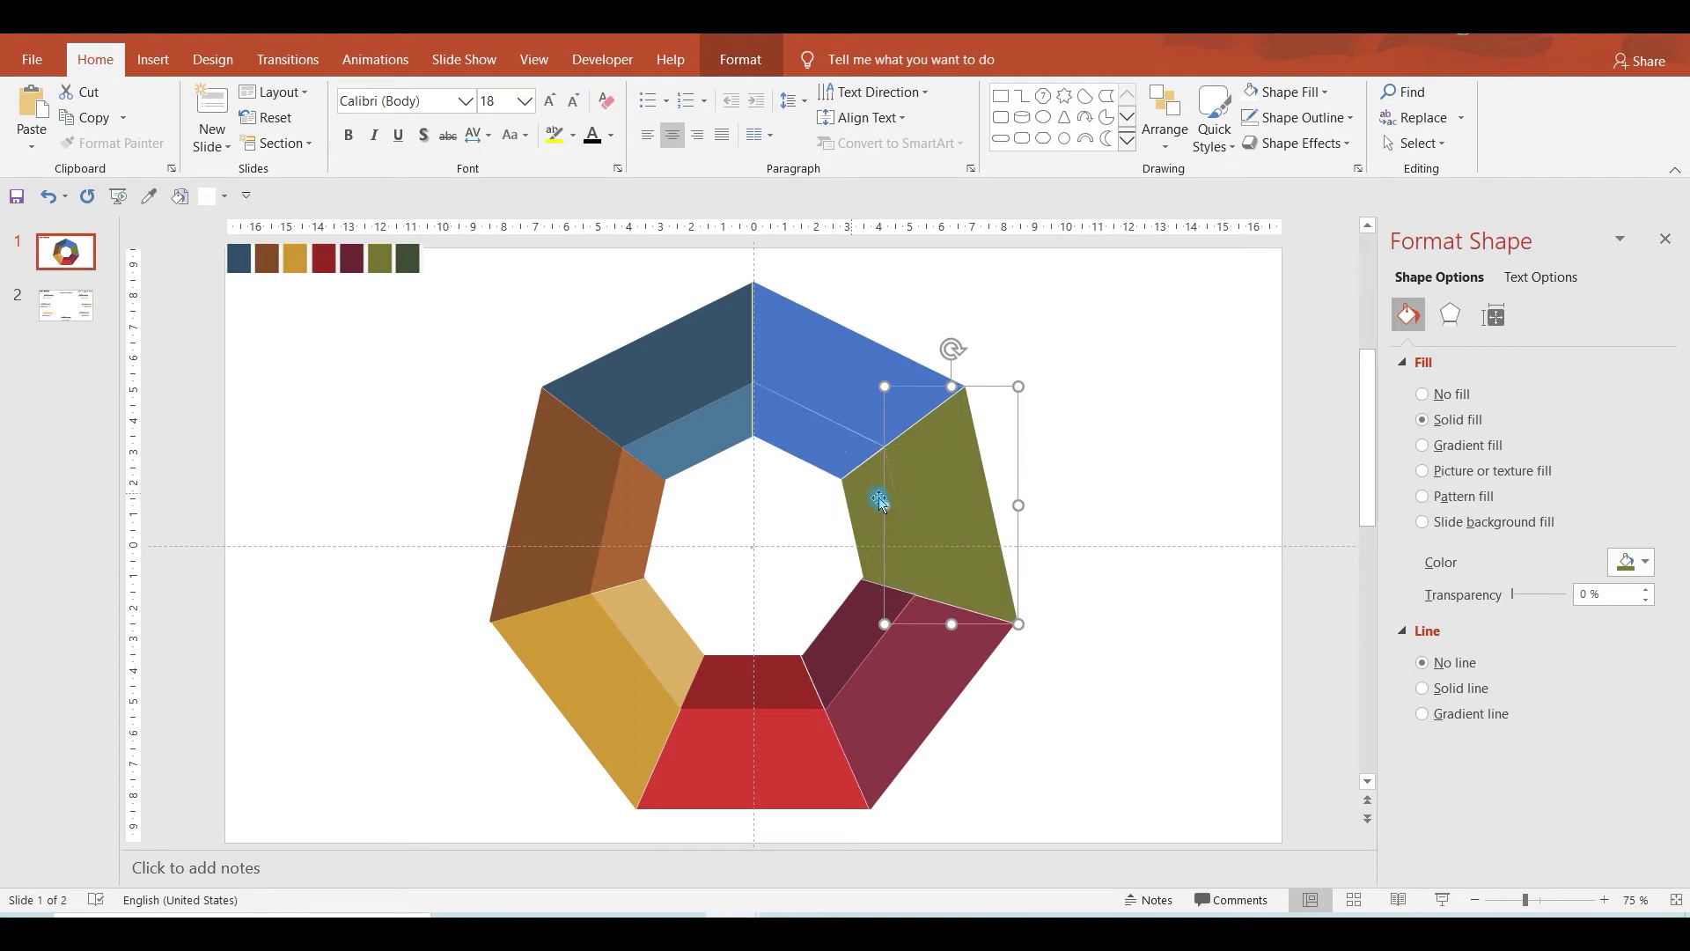
left_click(1617, 574)
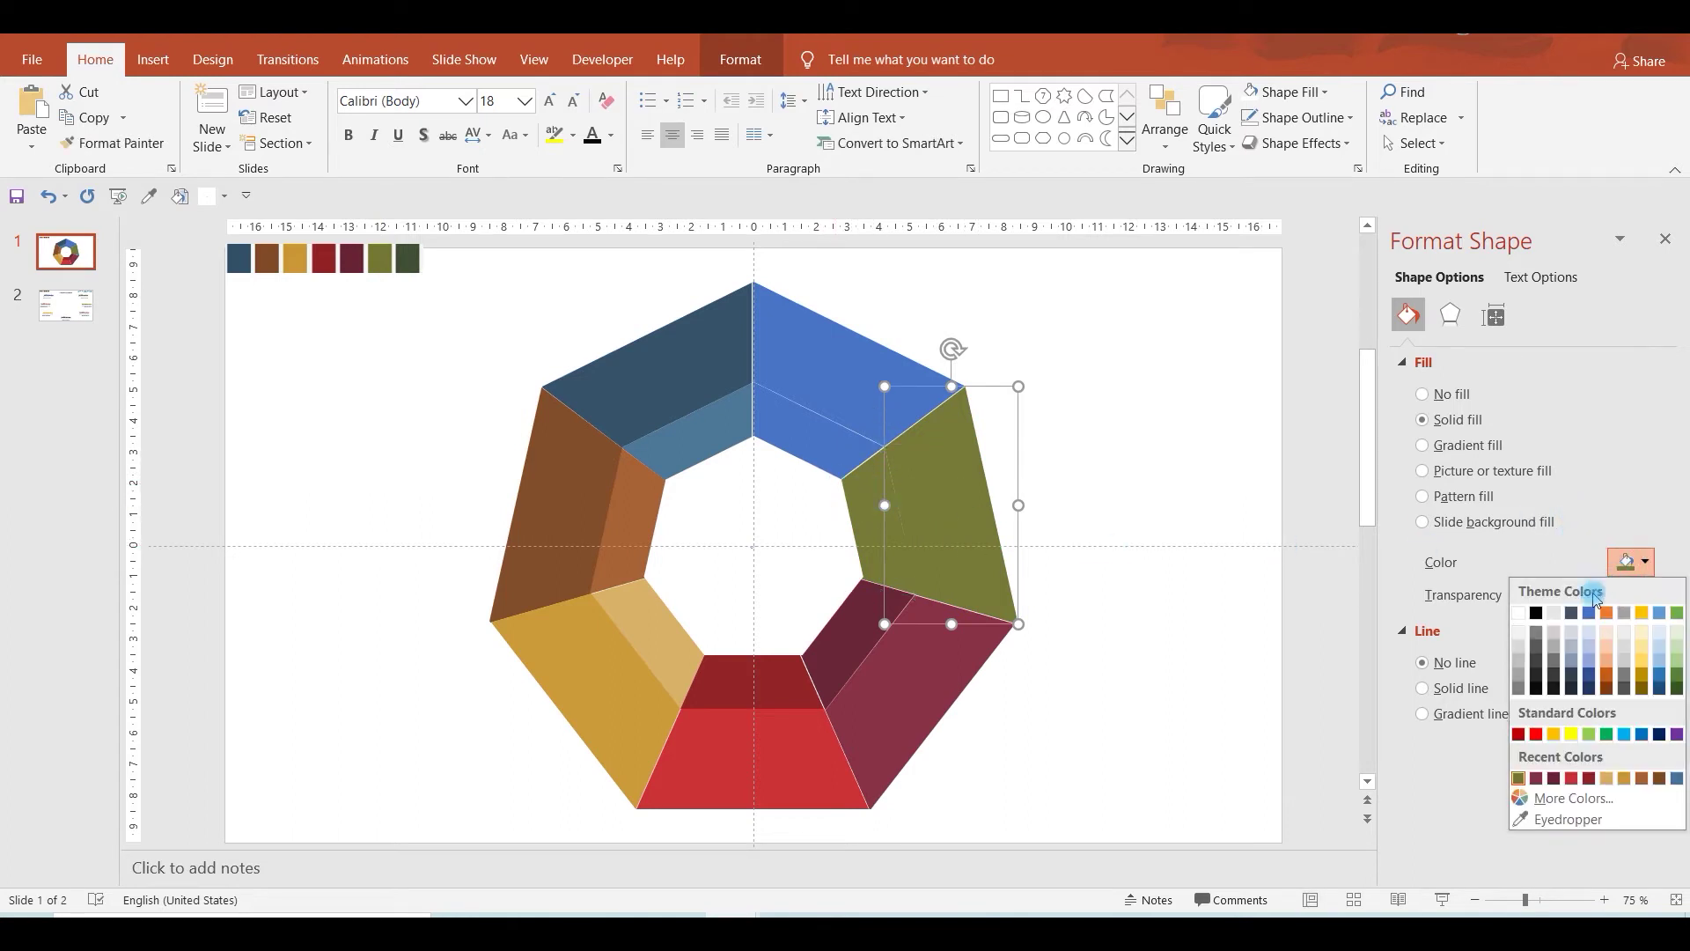
left_click(1560, 799)
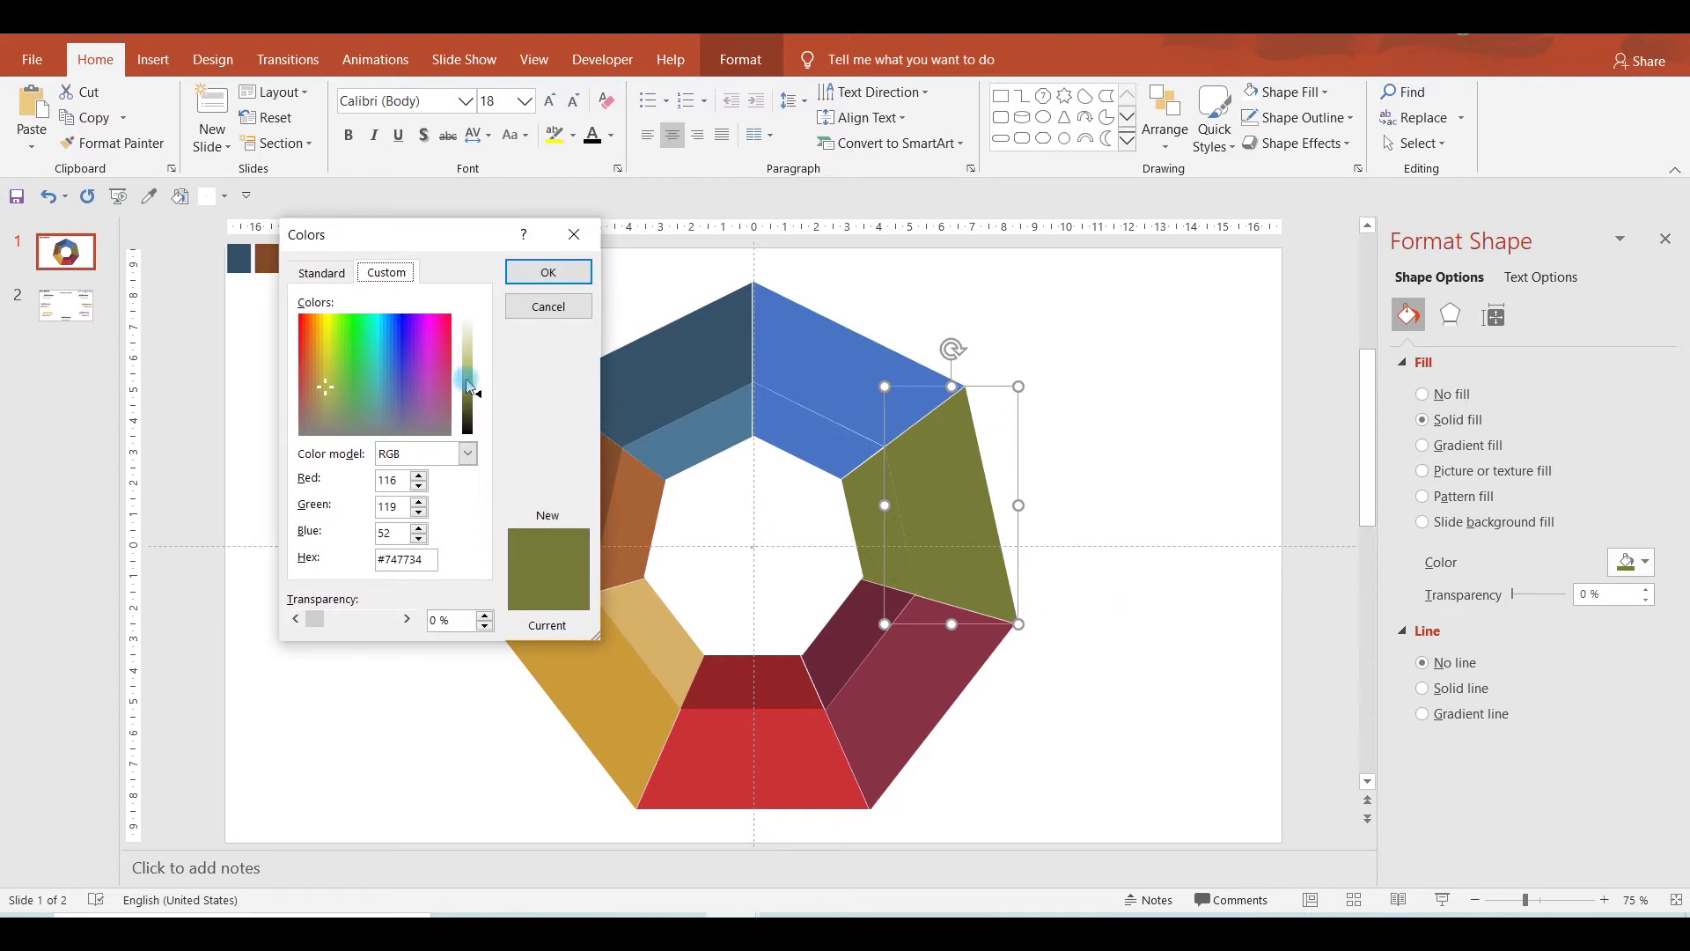
left_click_drag(467, 385, 468, 371)
left_click(554, 271)
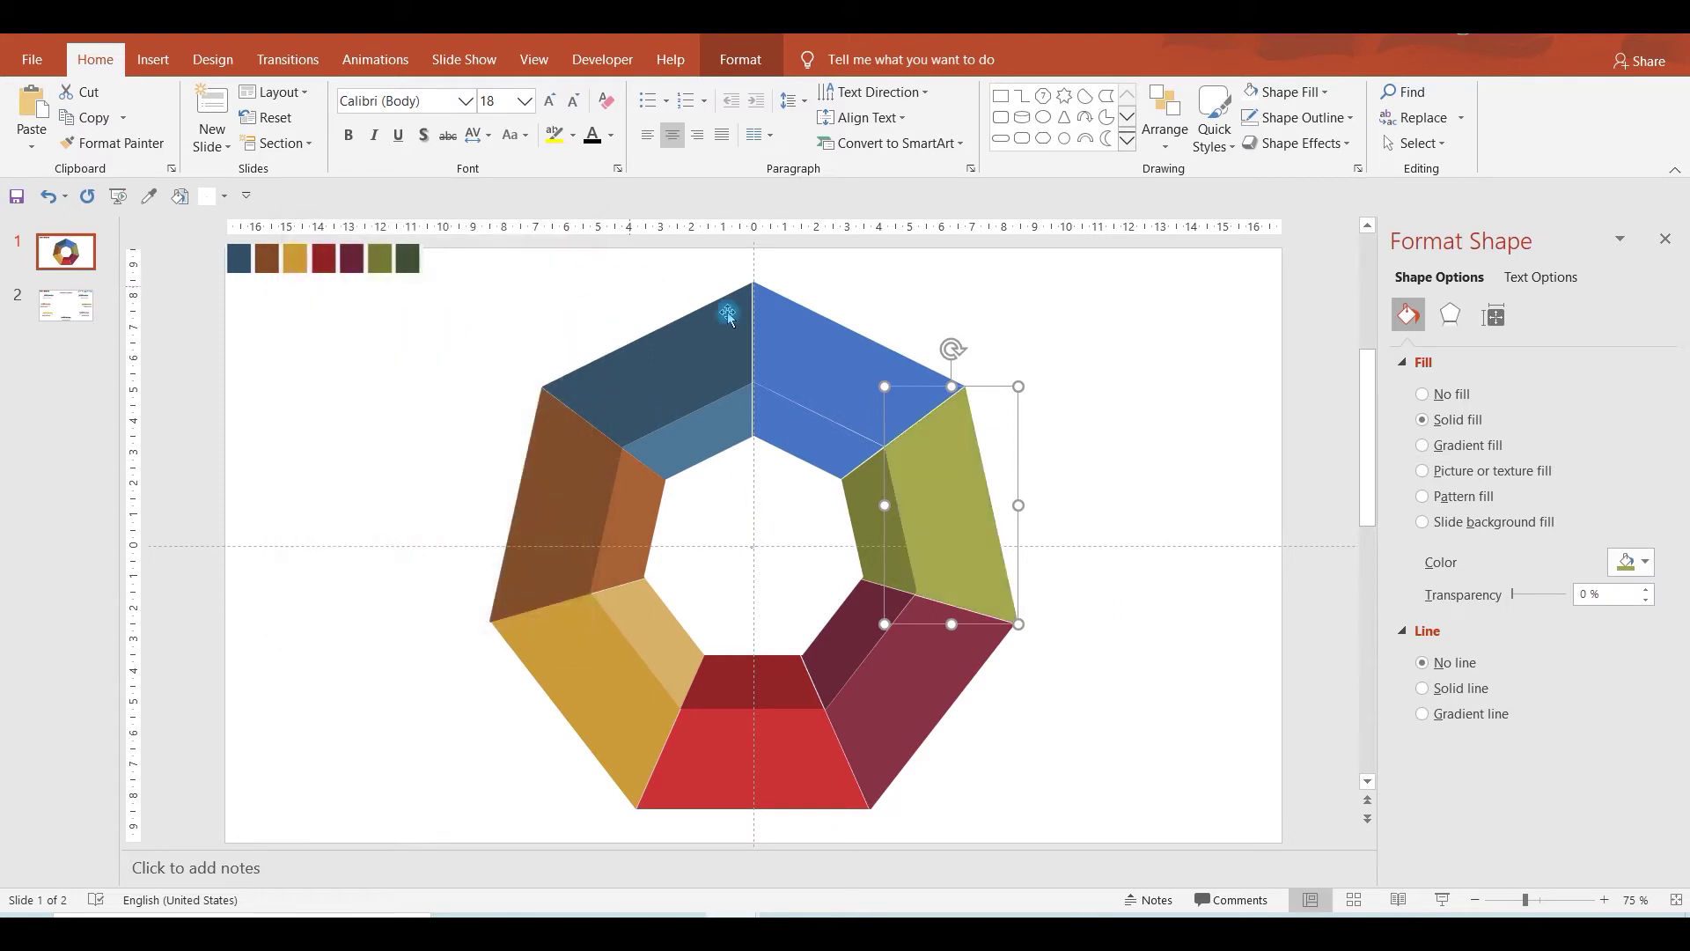
left_click(834, 361)
Fill both top-right segment faces with the dark green swatch colour.
left_click(816, 456, "shift")
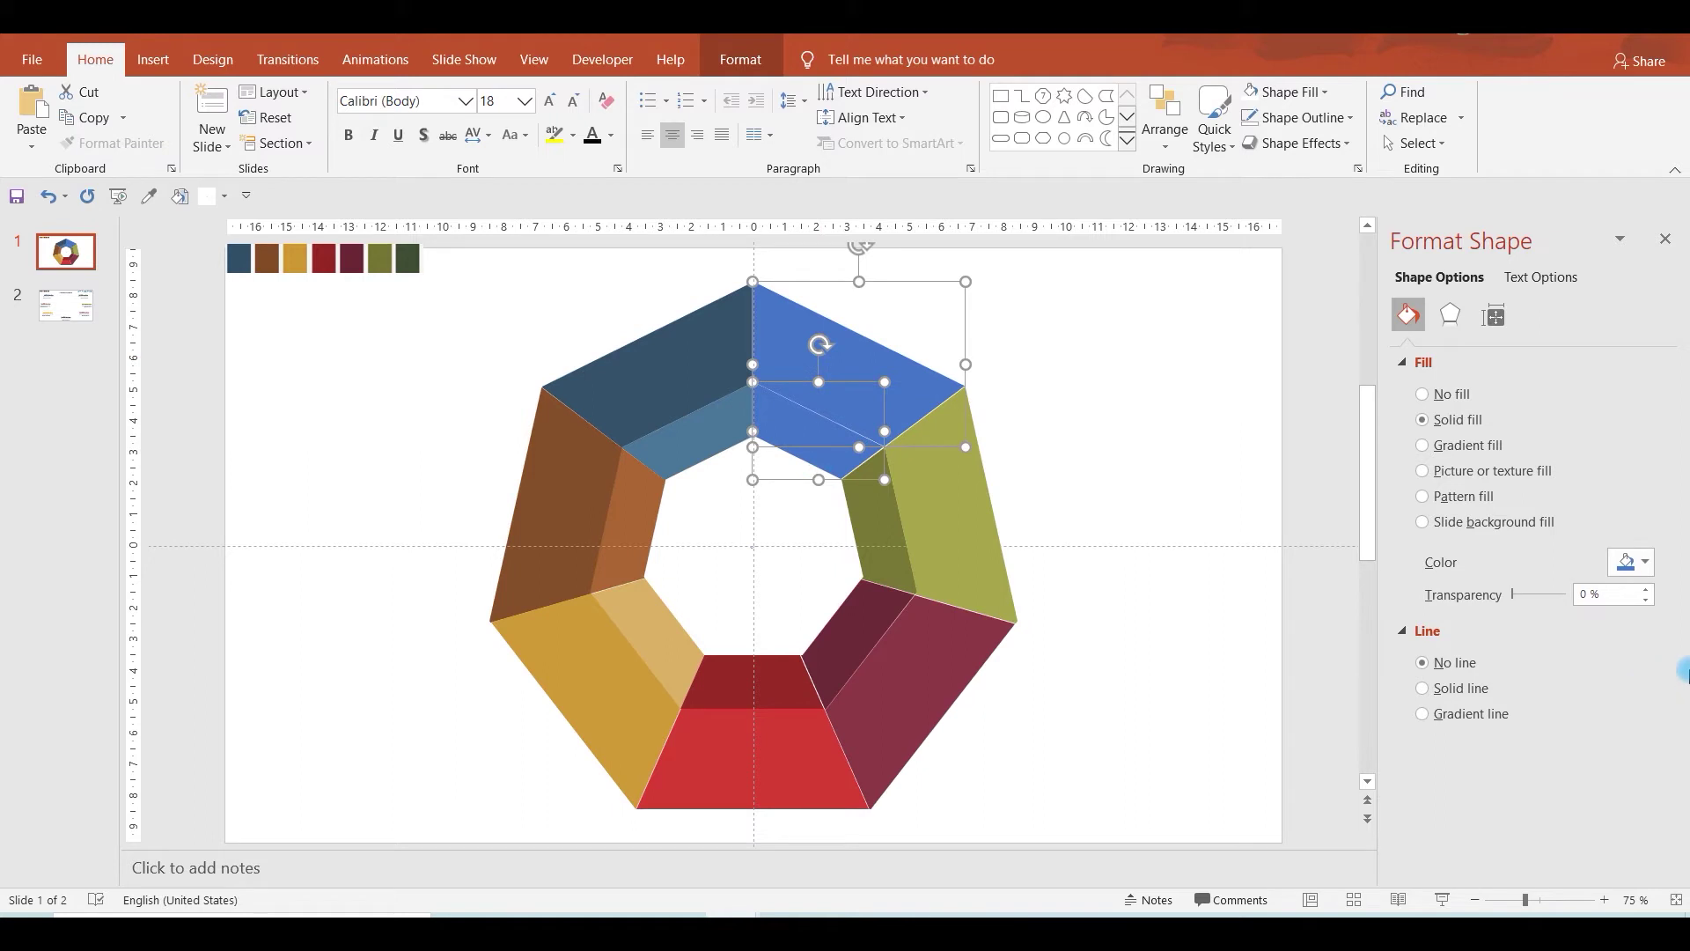
left_click(1633, 563)
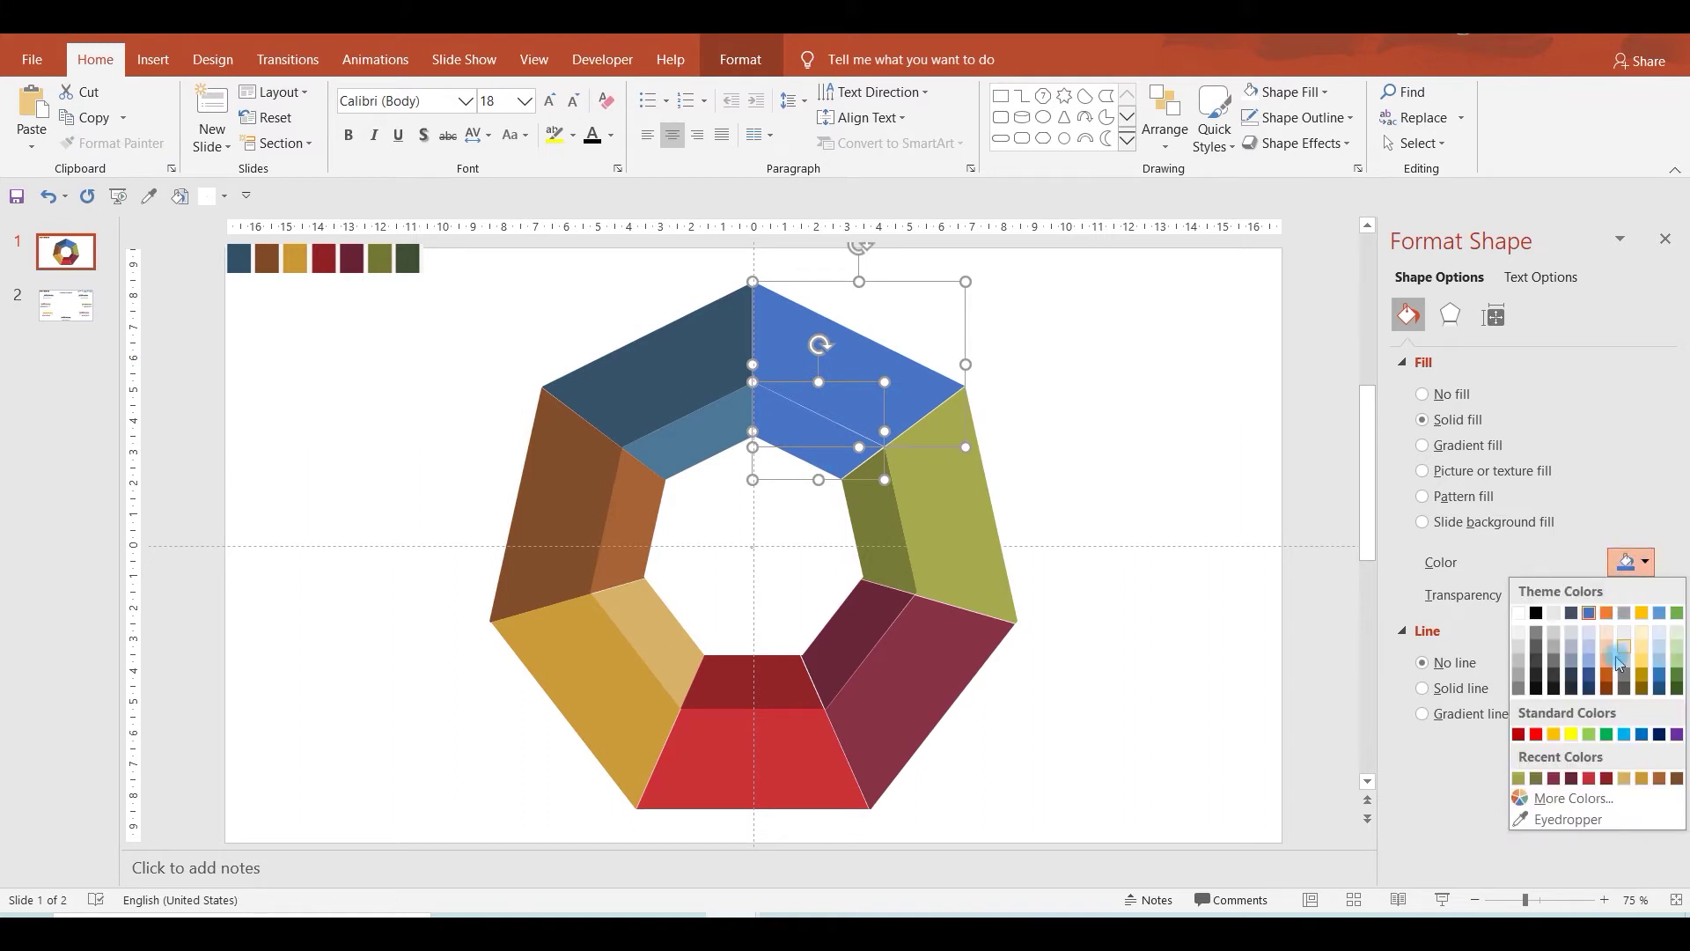
left_click(1572, 818)
left_click(408, 260)
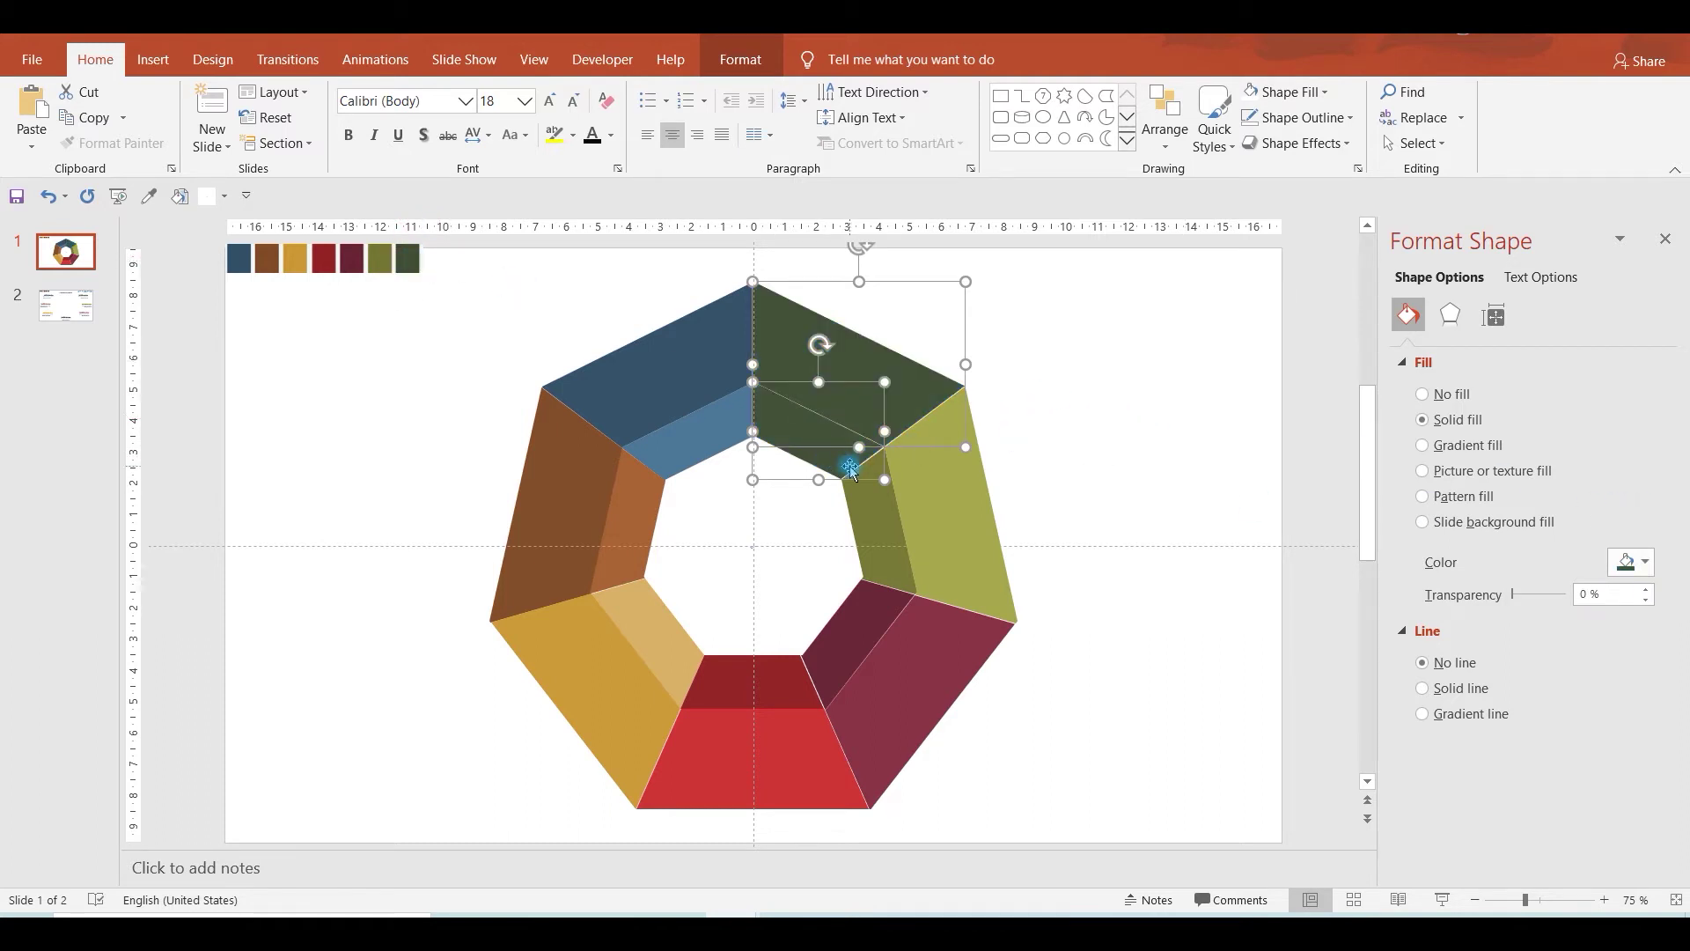
Lighten the top-right outer face to green #698456 via More Colors.
left_click(868, 472, "shift")
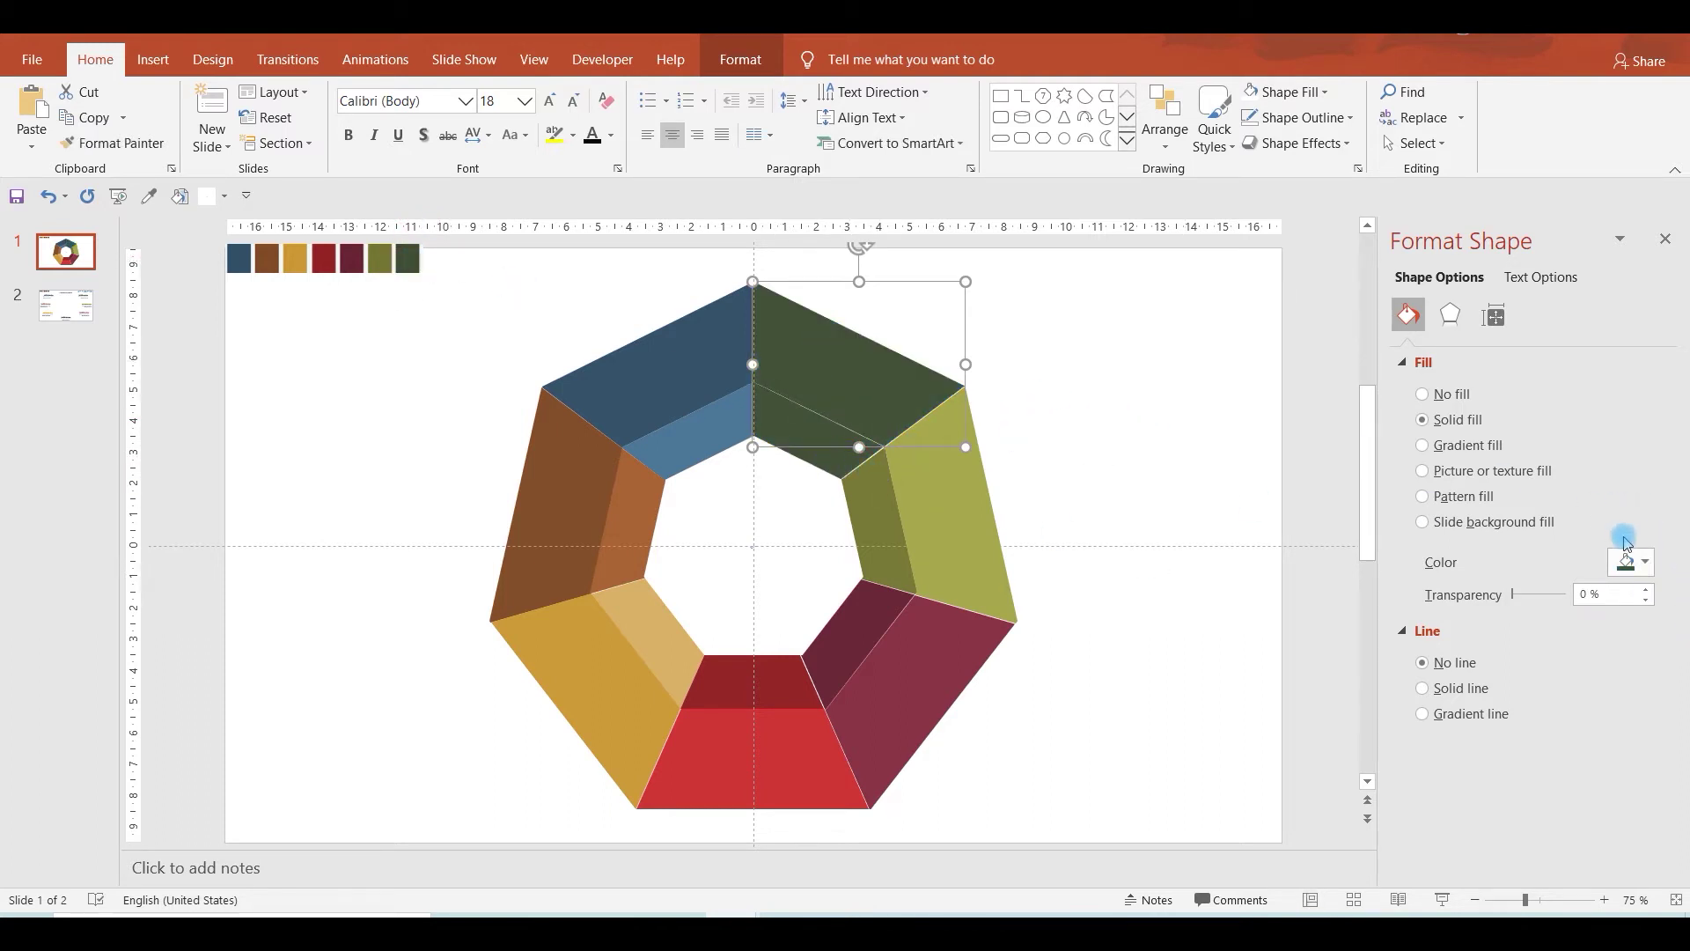
left_click(1633, 562)
left_click(1563, 798)
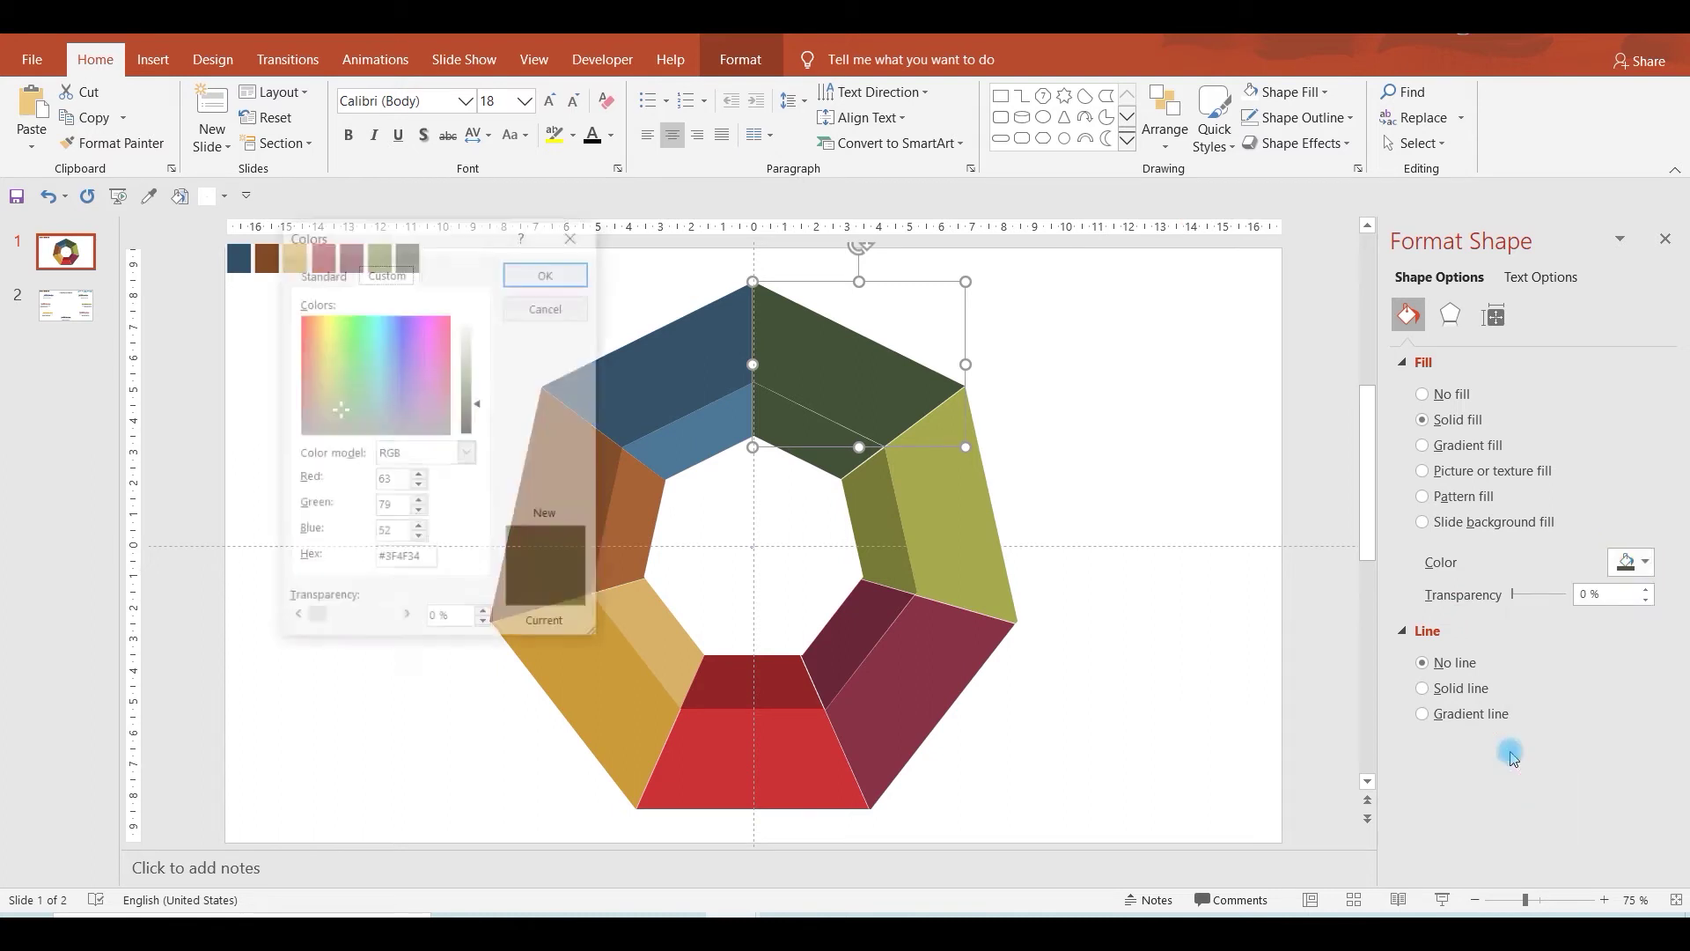
left_click_drag(471, 387, 474, 377)
left_click(548, 271)
left_click(852, 458)
Nudge the top-left navy and light-blue pair slightly to align with the ring.
scroll(859, 458, "up", 5, "ctrl")
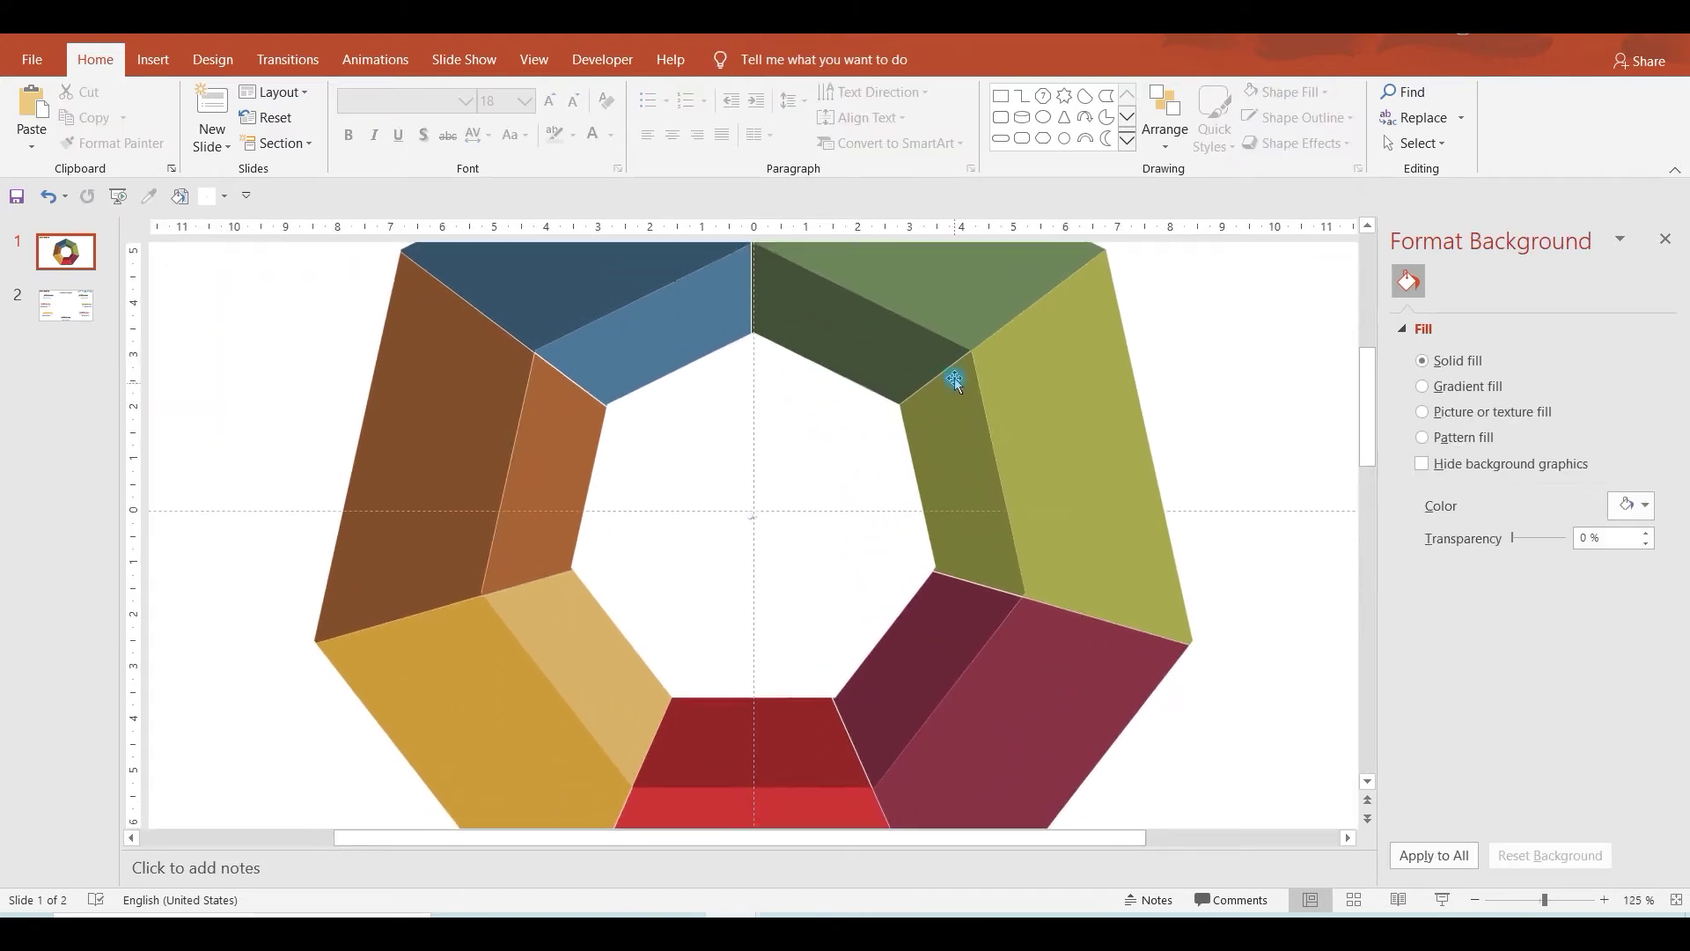
scroll(916, 344, "up", 5)
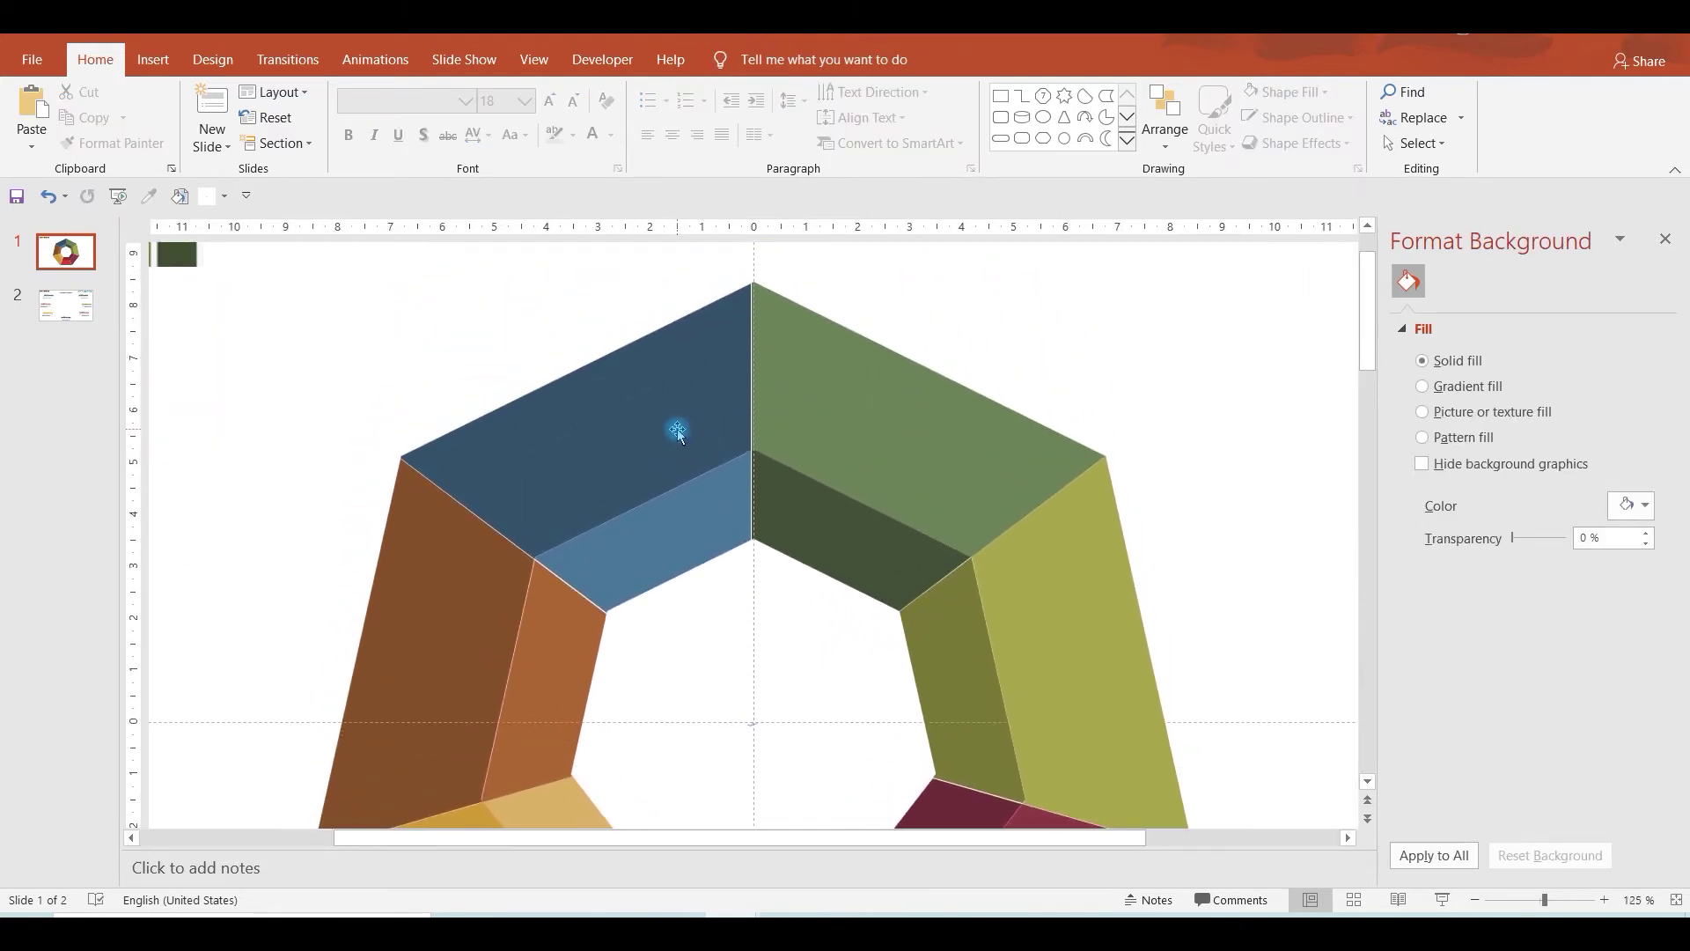
left_click(678, 430)
left_click(695, 531, "shift")
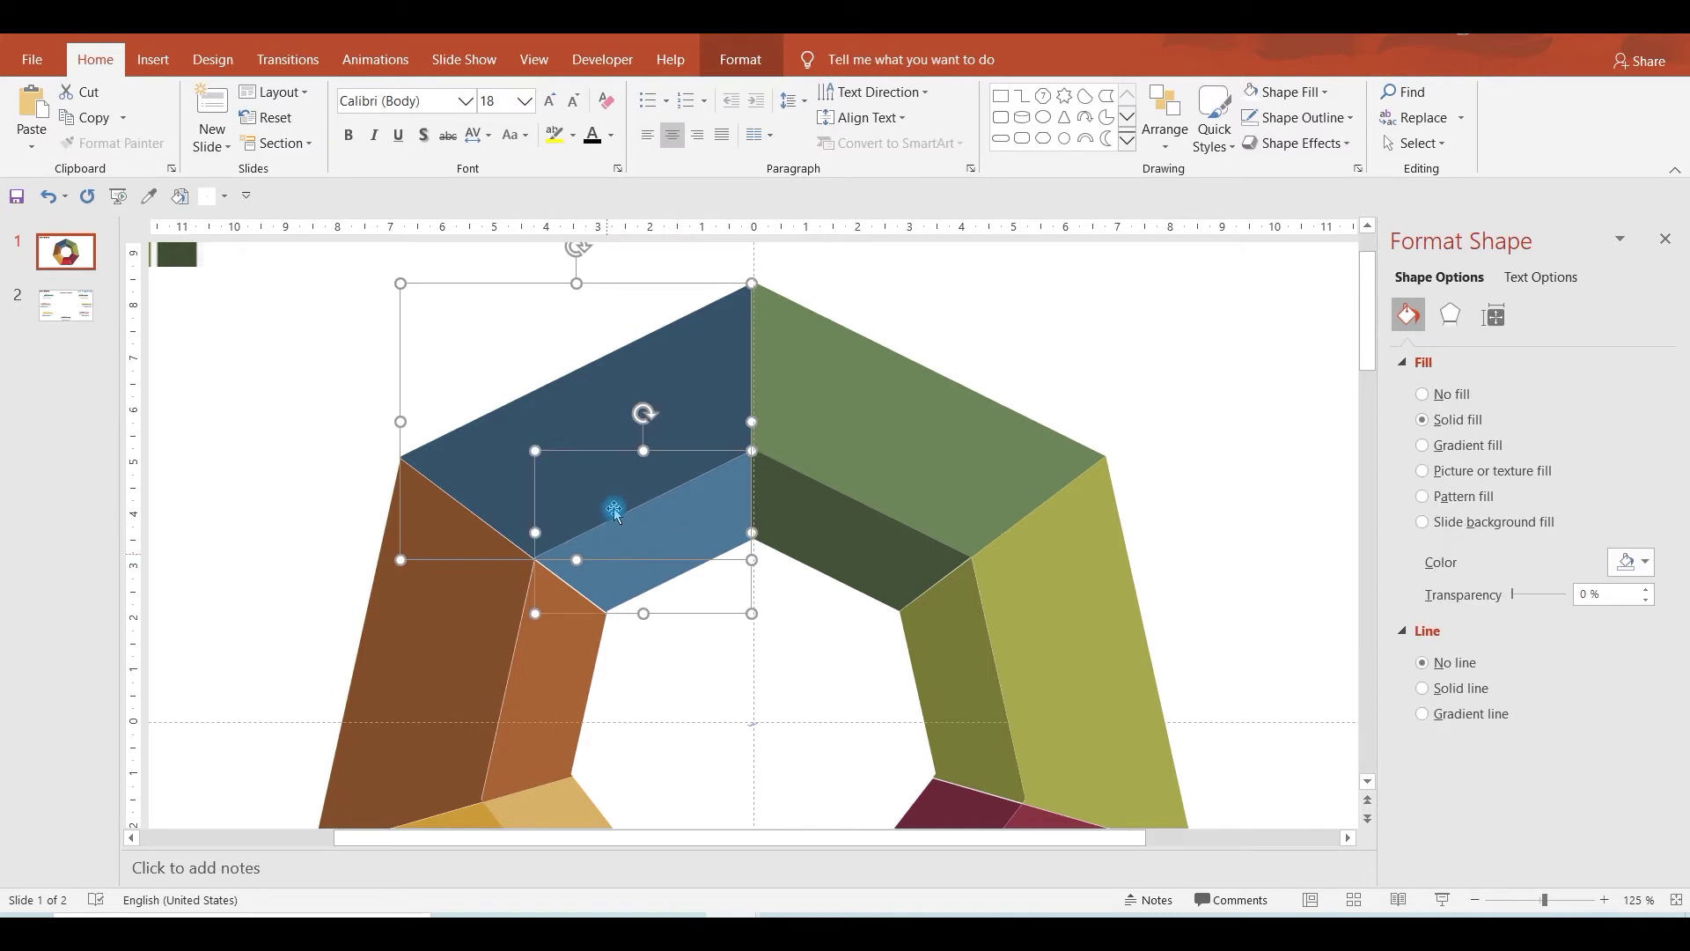
left_click_drag(612, 509, 615, 514)
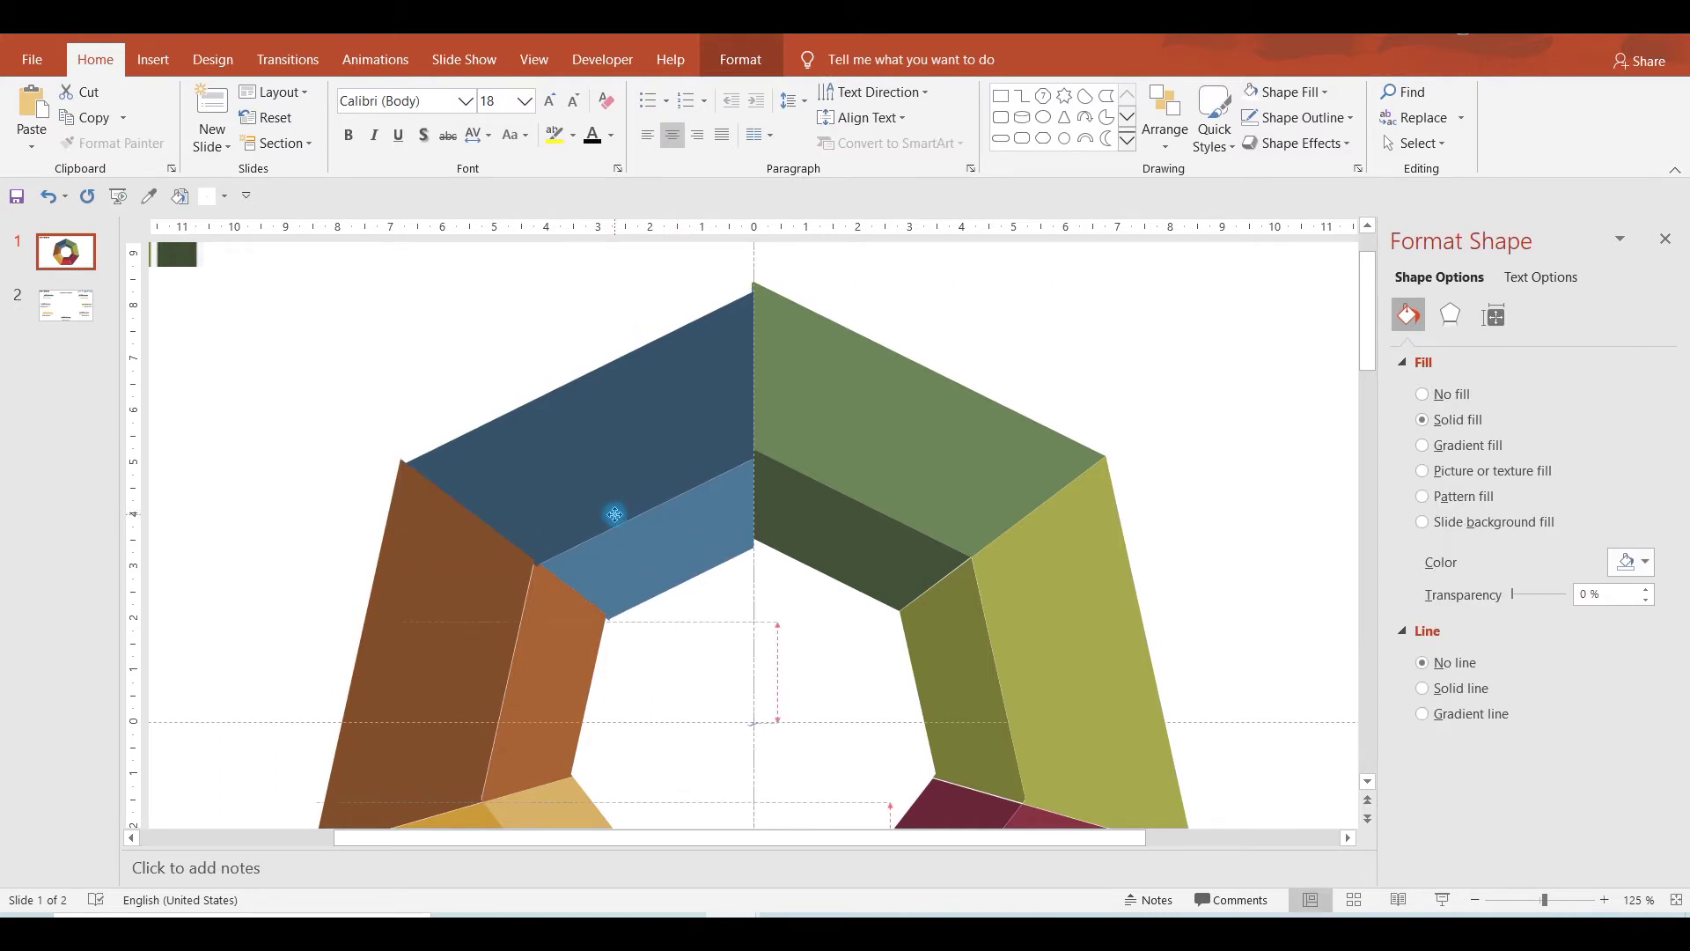
left_click_drag(614, 514, 614, 514)
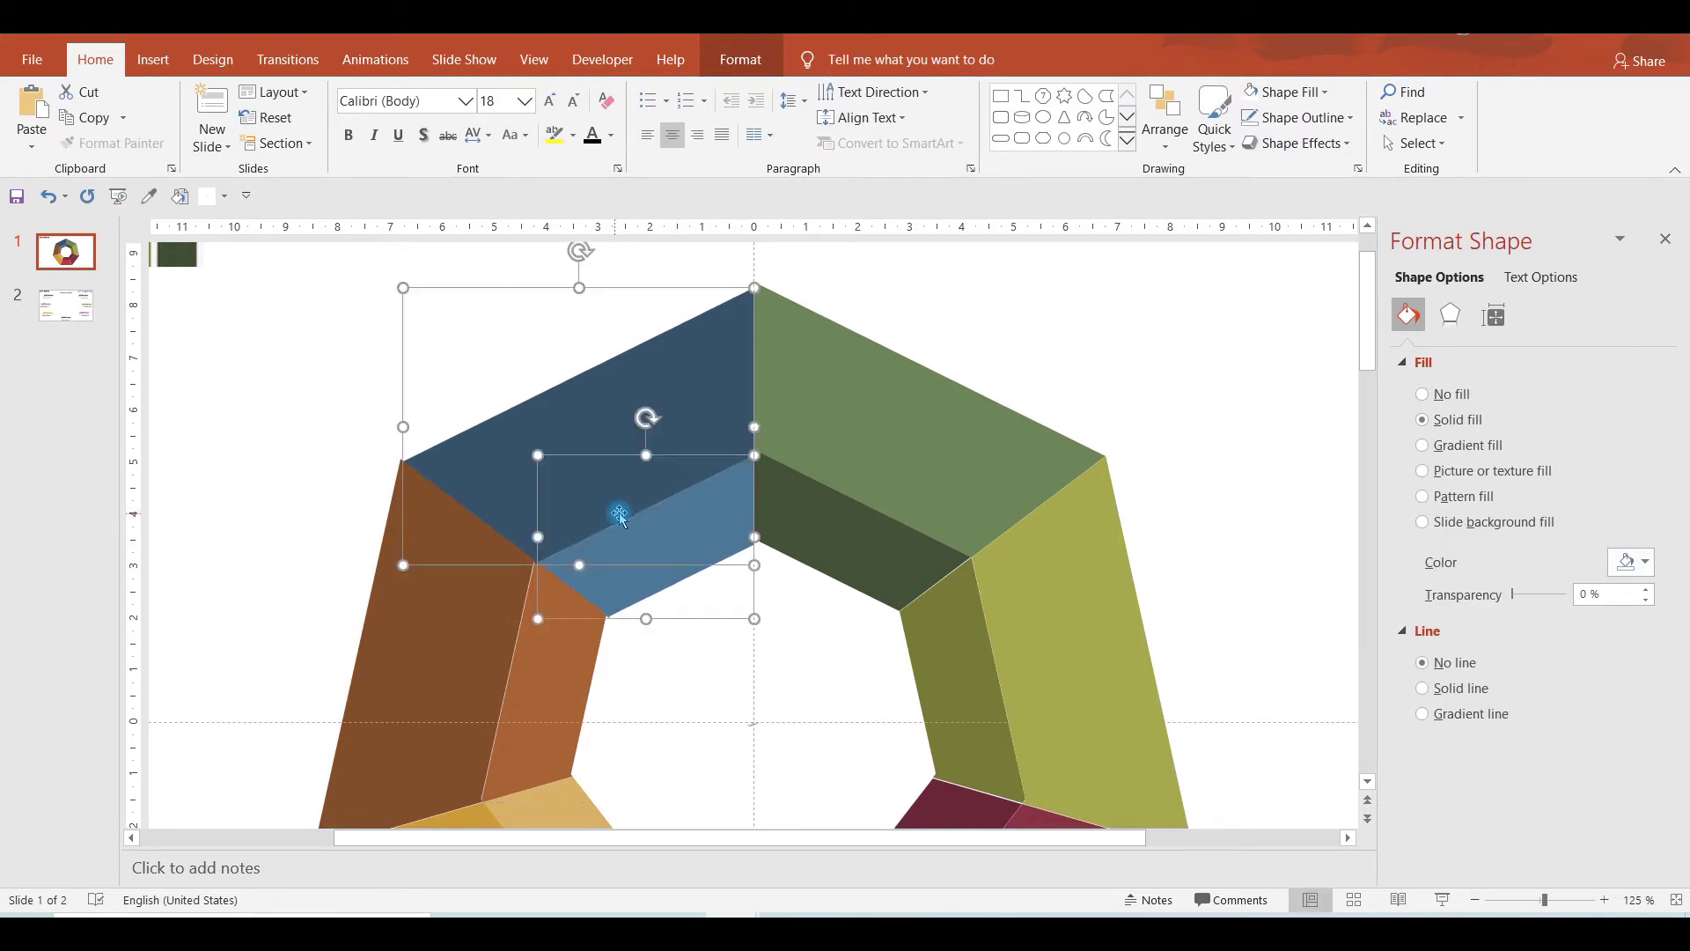
Nudge the green top-right face and the yellow-green/olive pair slightly left into line.
left_click(957, 458)
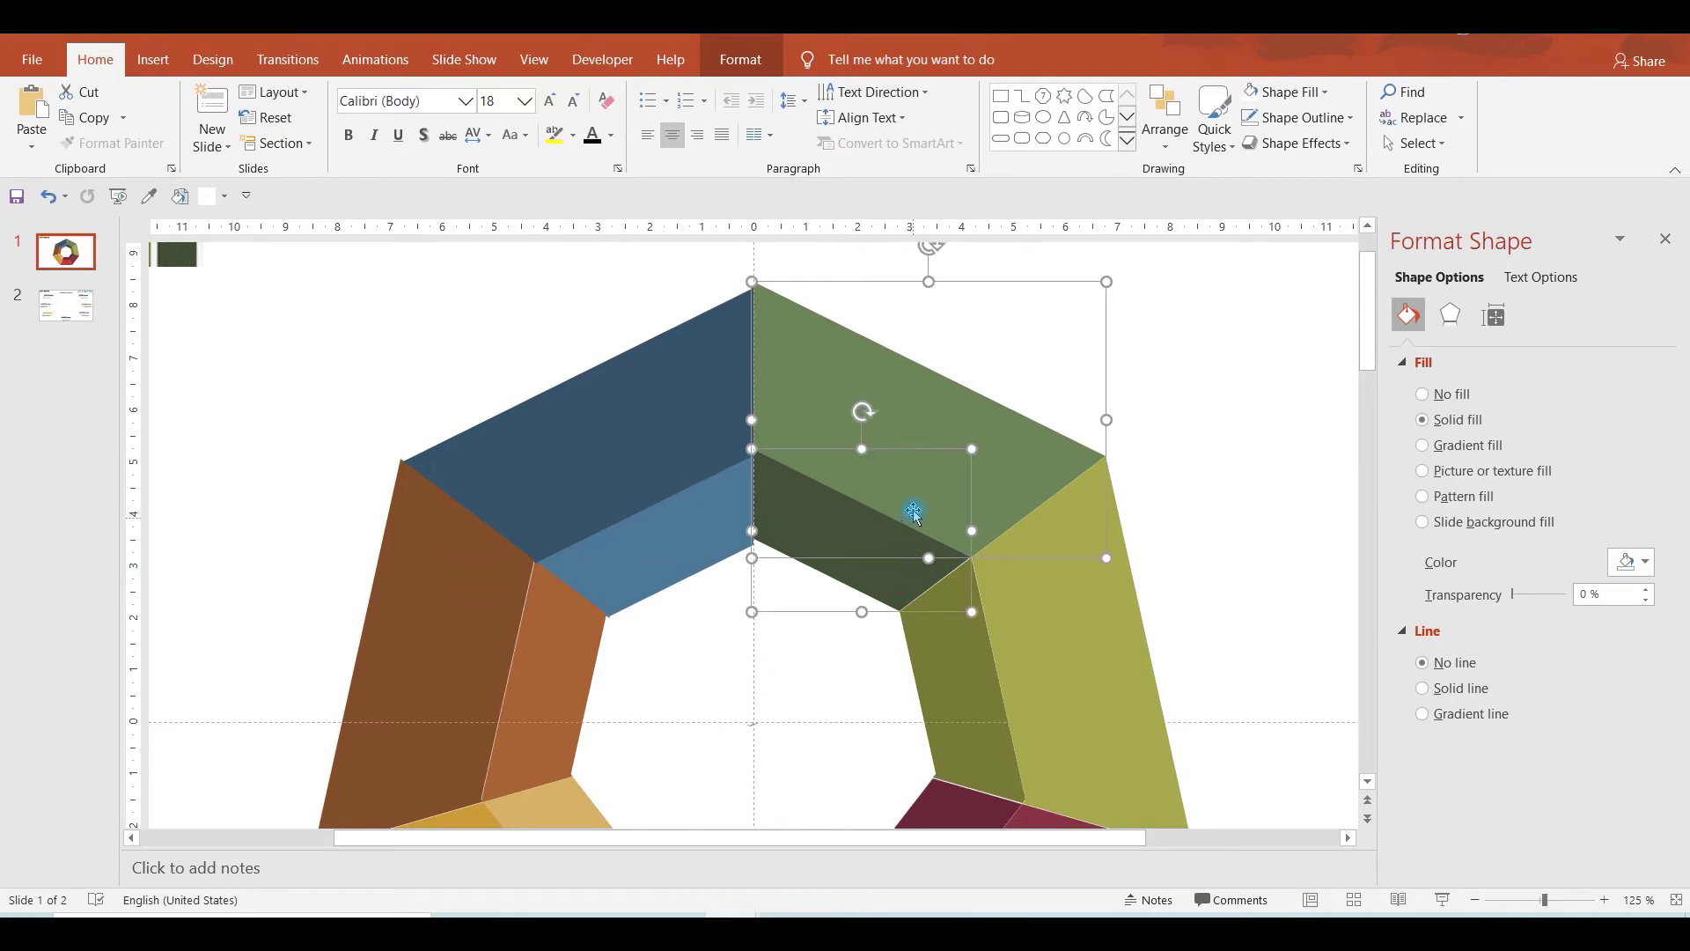
left_click_drag(911, 512, 911, 511)
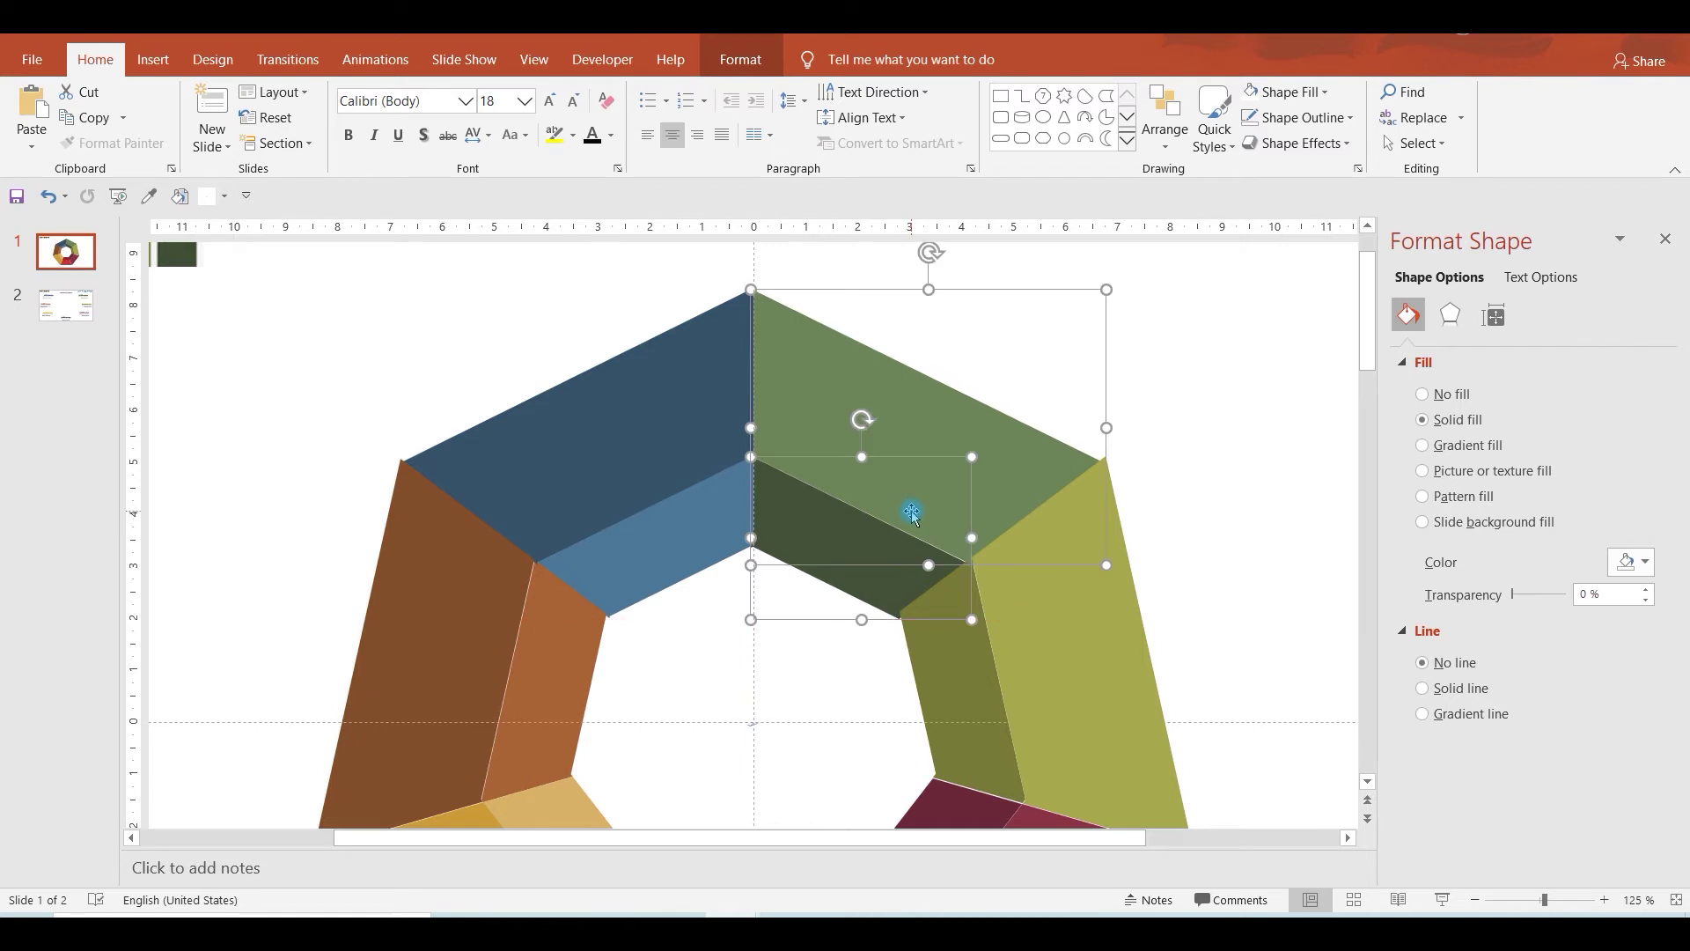
scroll(1233, 528, "down", 3)
left_click(1102, 550)
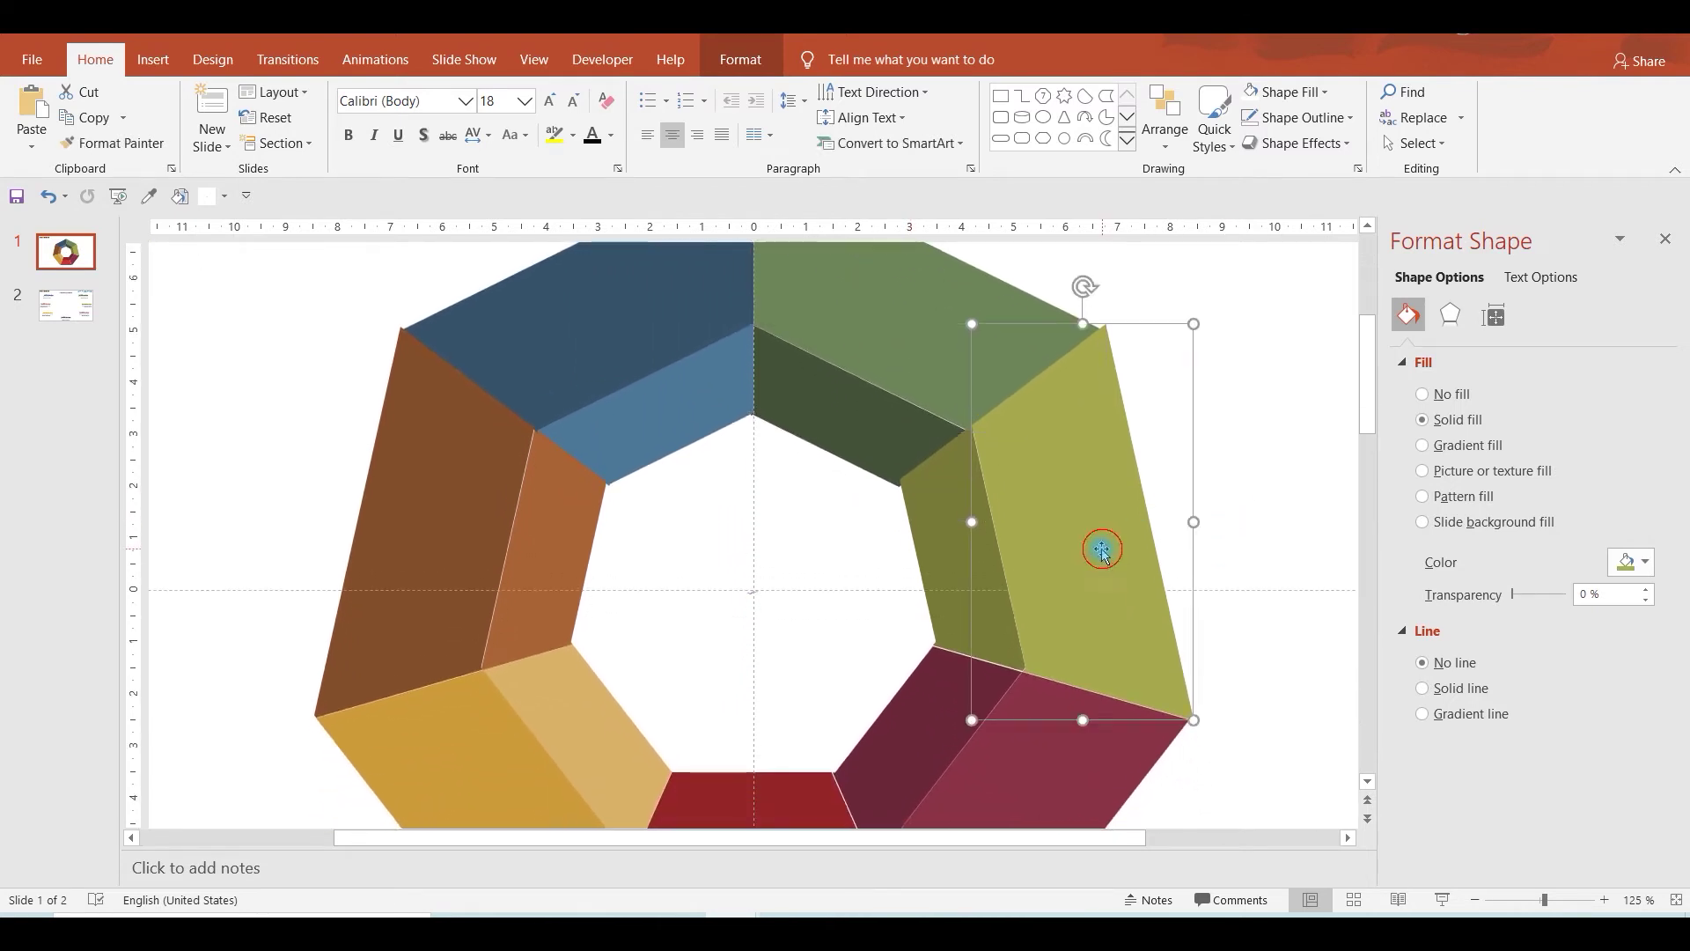
left_click(949, 574, "shift")
left_click_drag(1062, 551, 1061, 555)
scroll(1241, 572, "down", 2)
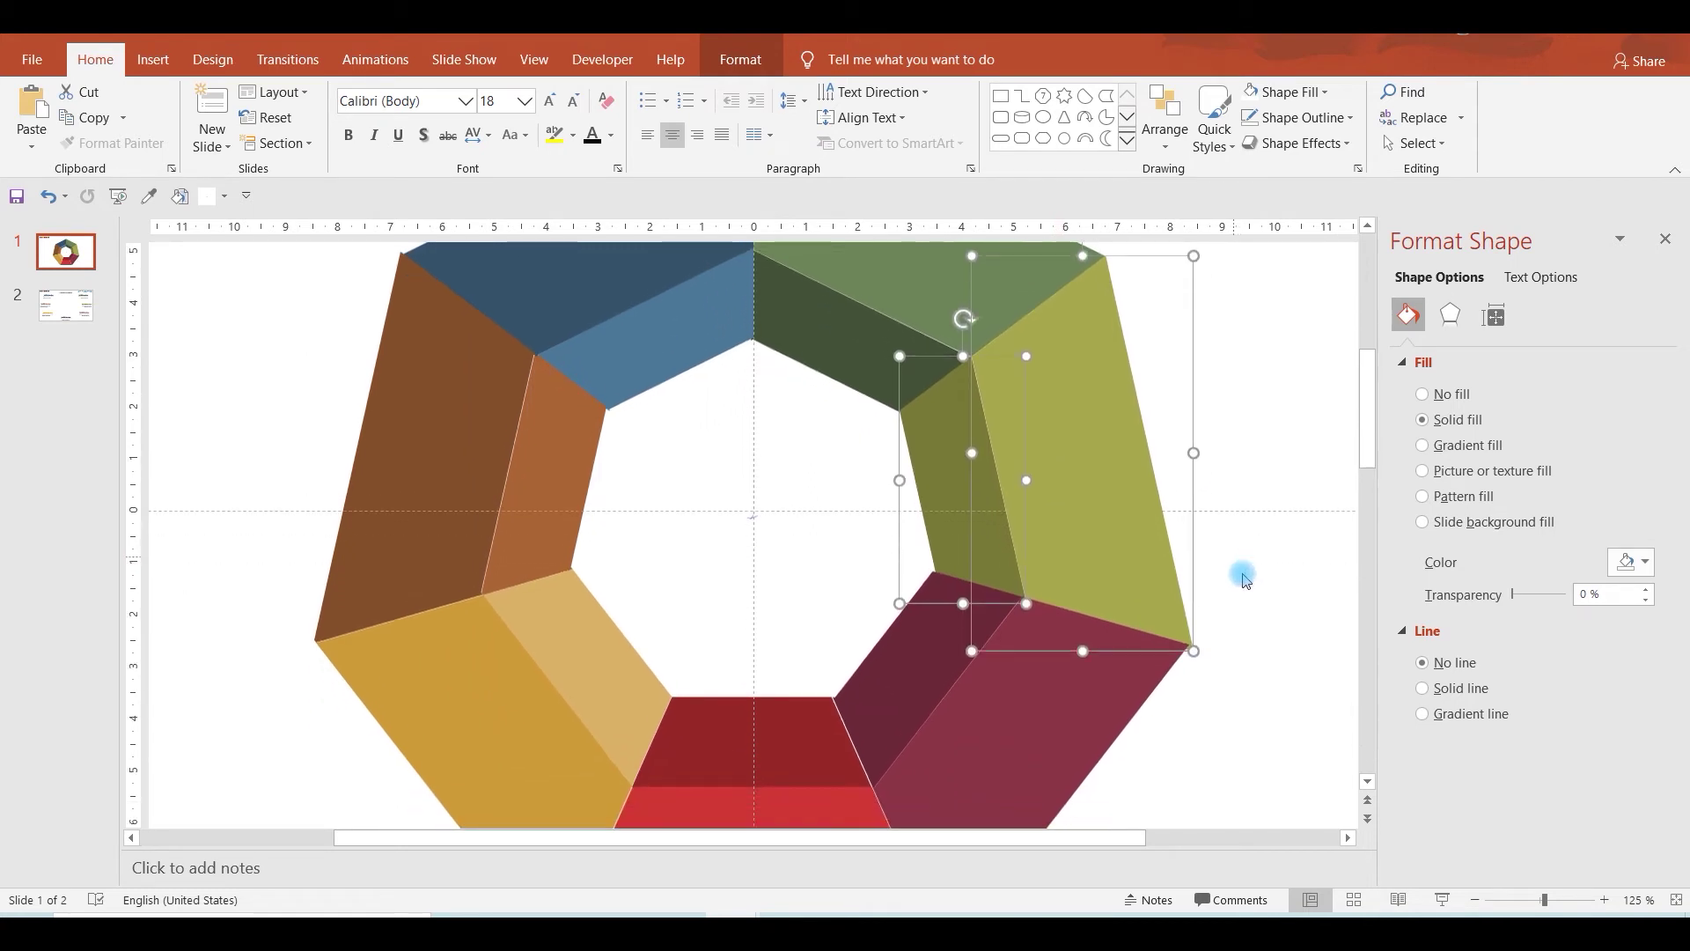
left_click(1245, 595)
Realign the maroon pair and shift both red trapezoids slightly right and up.
left_click(921, 592)
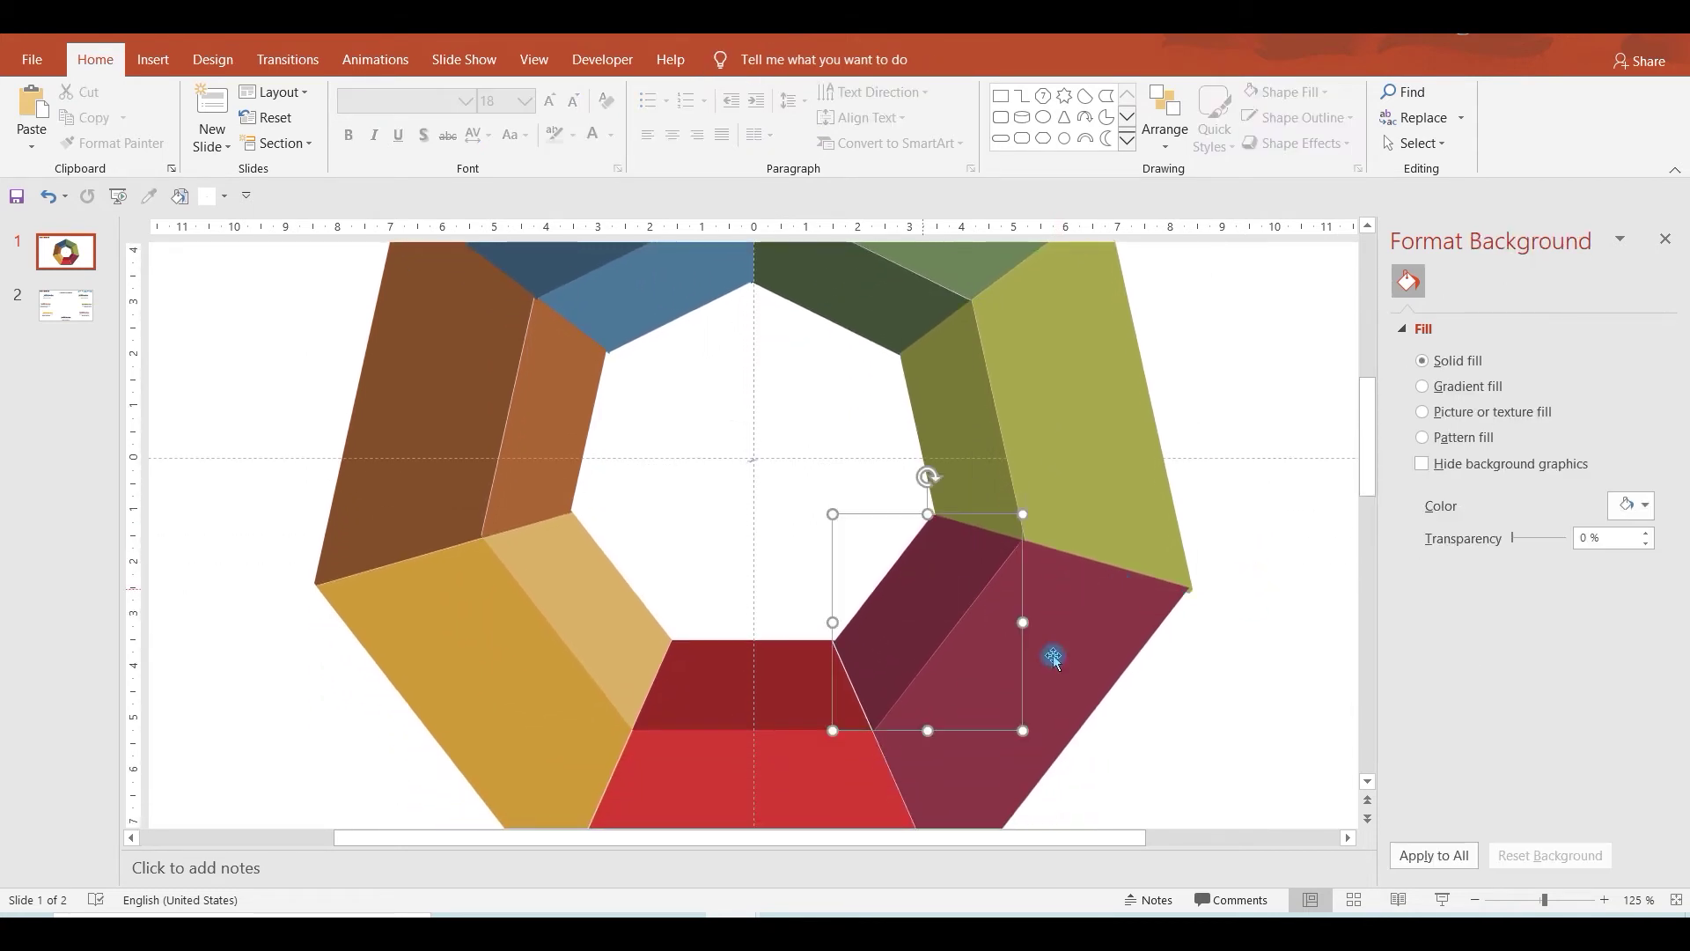
left_click(1090, 649, "shift")
left_click_drag(932, 592, 933, 592)
scroll(924, 576, "down", 2)
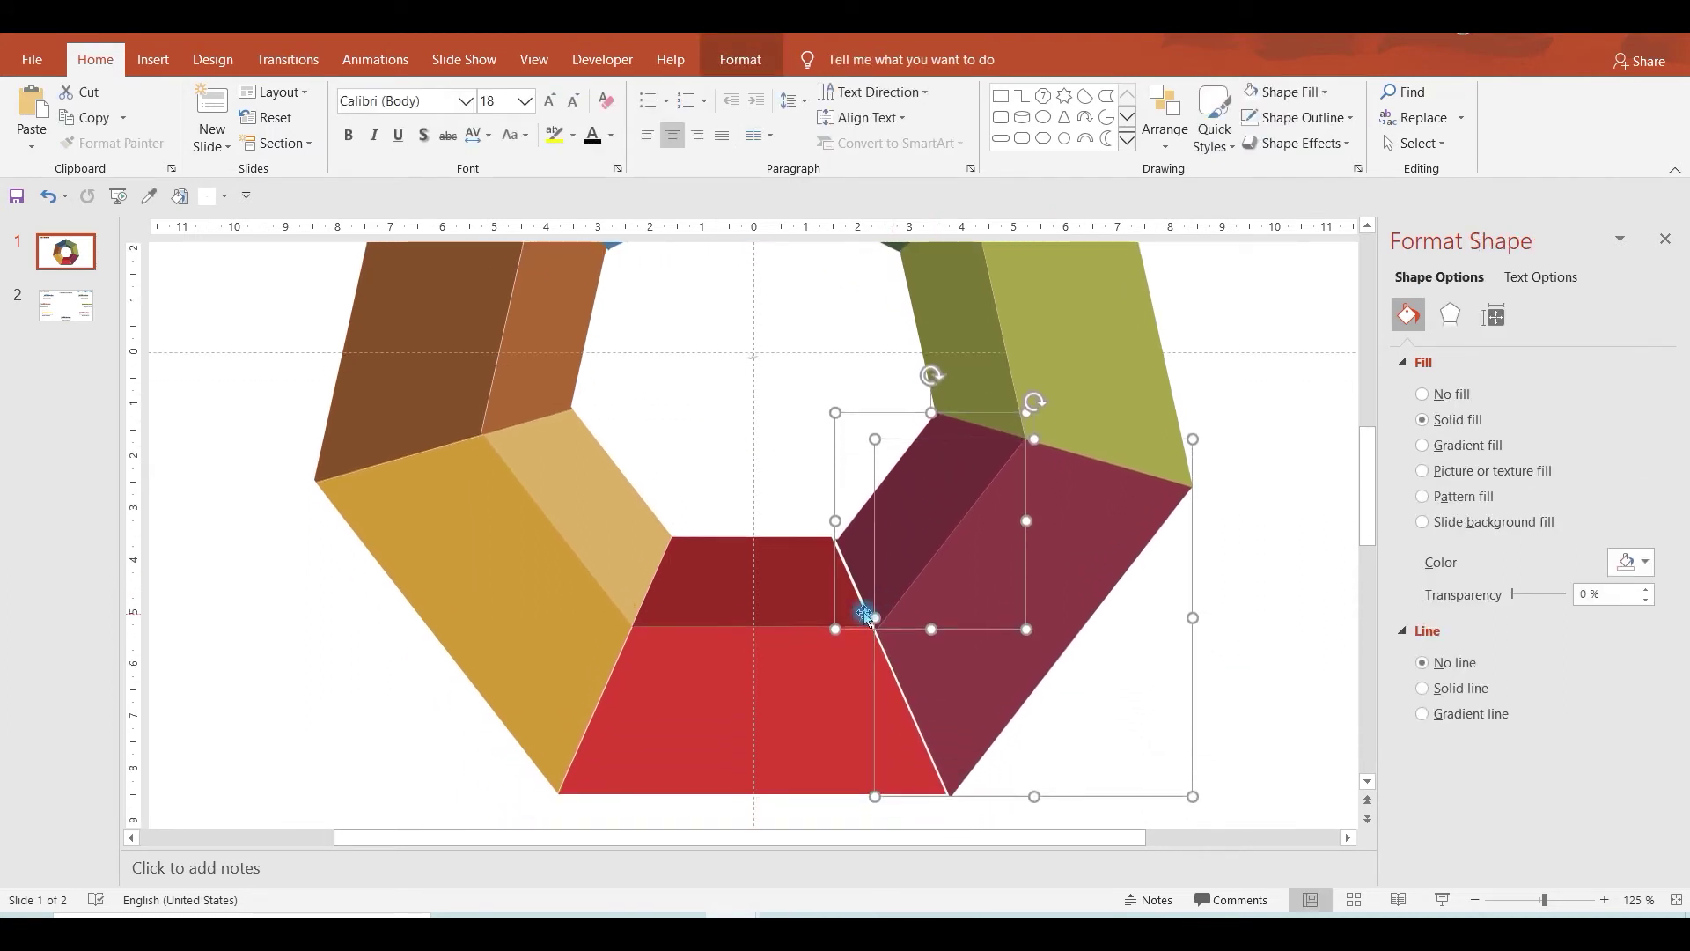
left_click(731, 579)
left_click(790, 676, "shift")
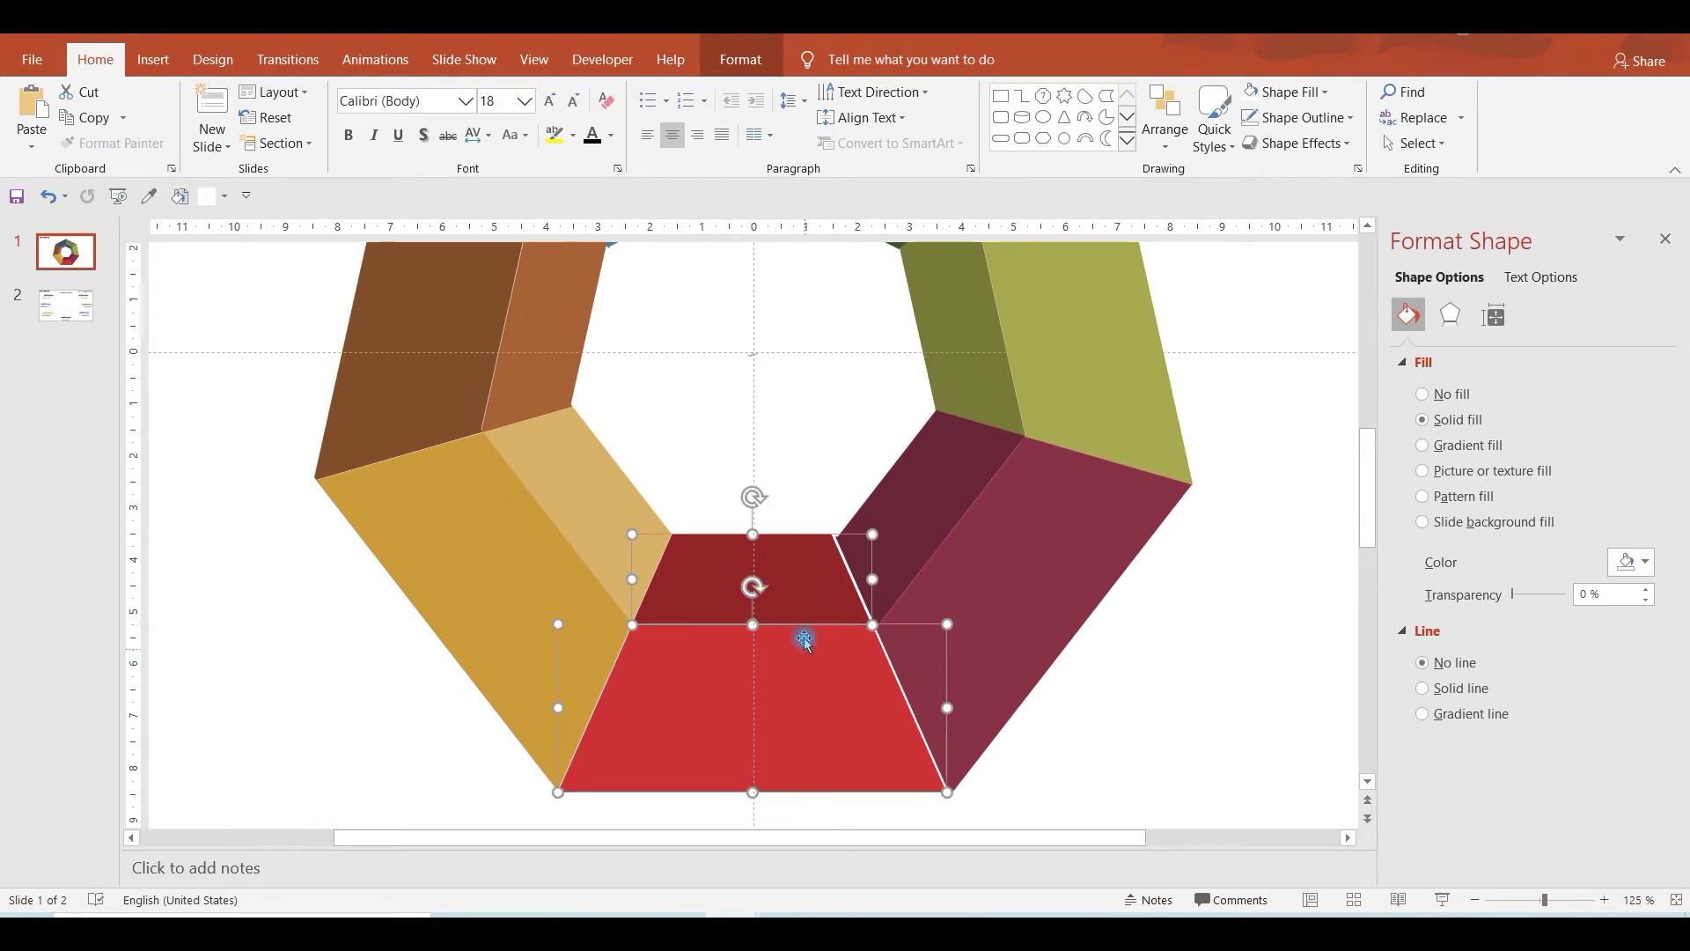
left_click_drag(800, 621, 809, 626)
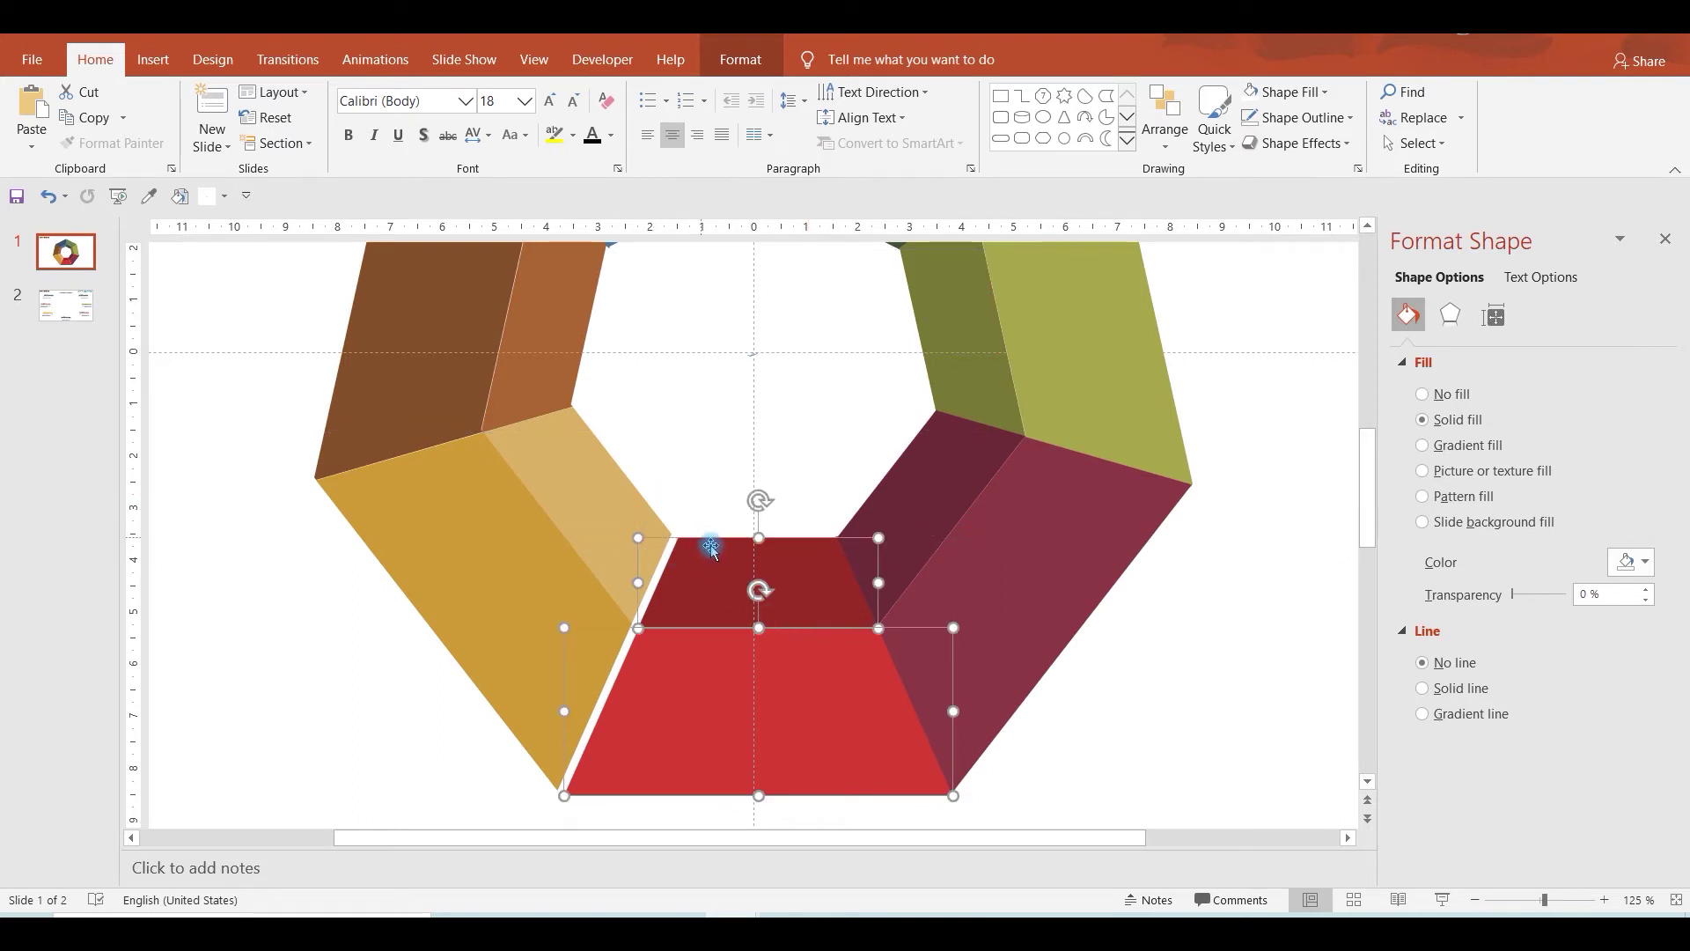
Shift the gold/tan pair and the brown pair slightly right to close the ring.
scroll(599, 541, "up", 1)
left_click(587, 525)
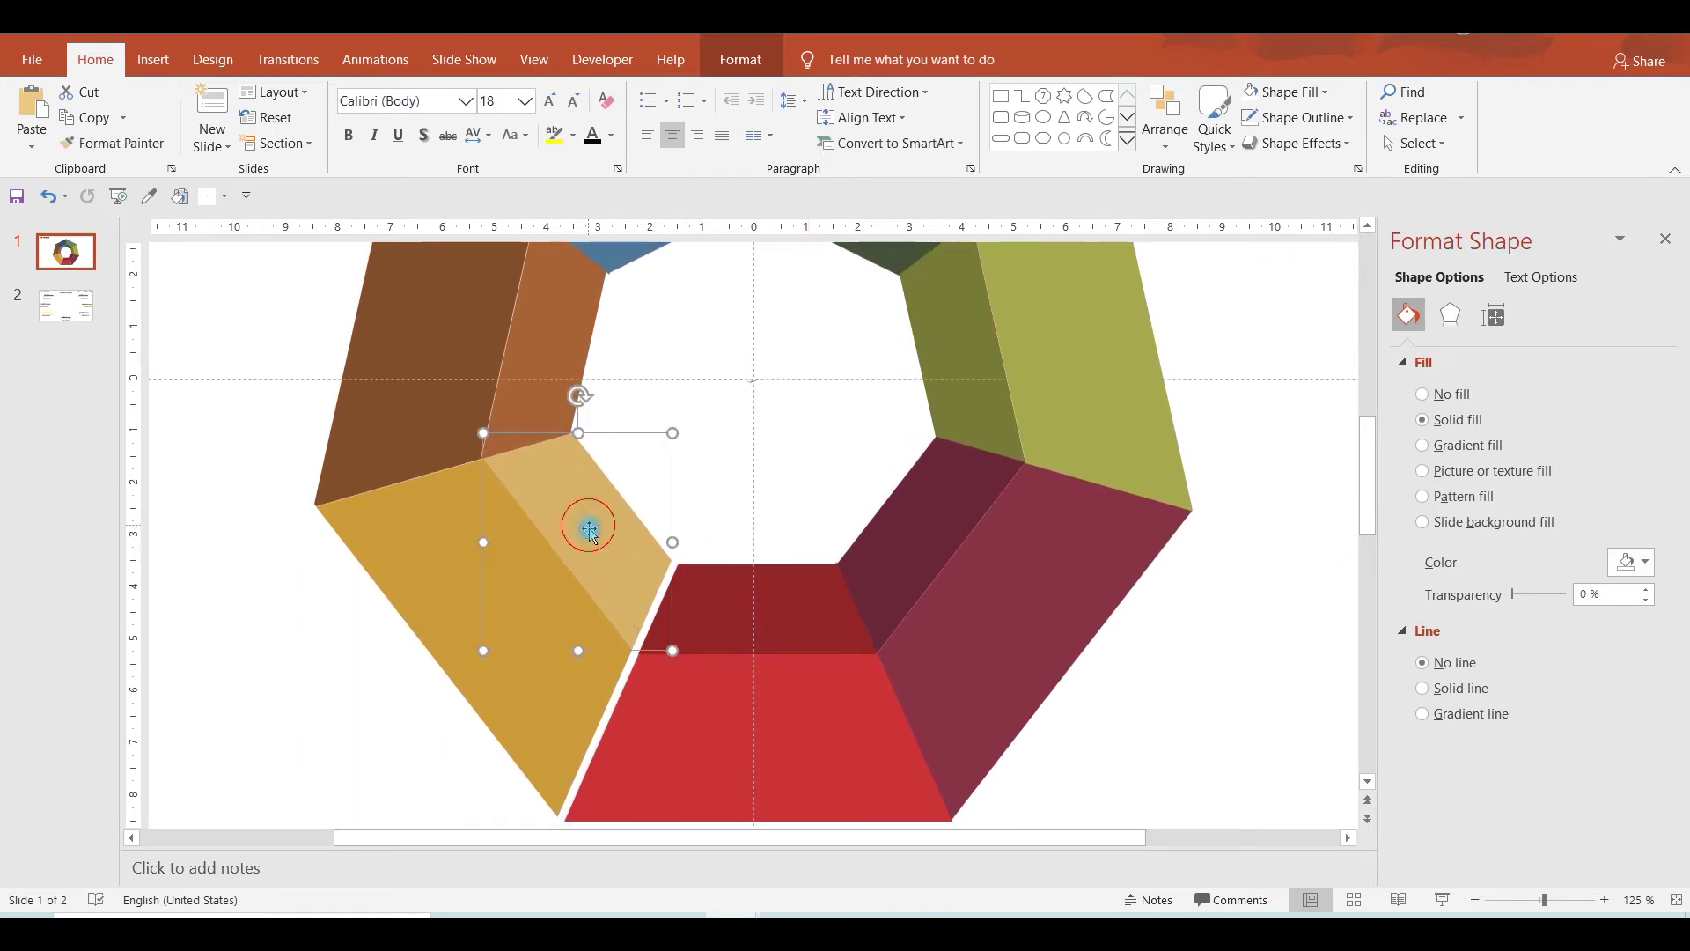
left_click(449, 568, "shift")
left_click_drag(568, 593, 574, 592)
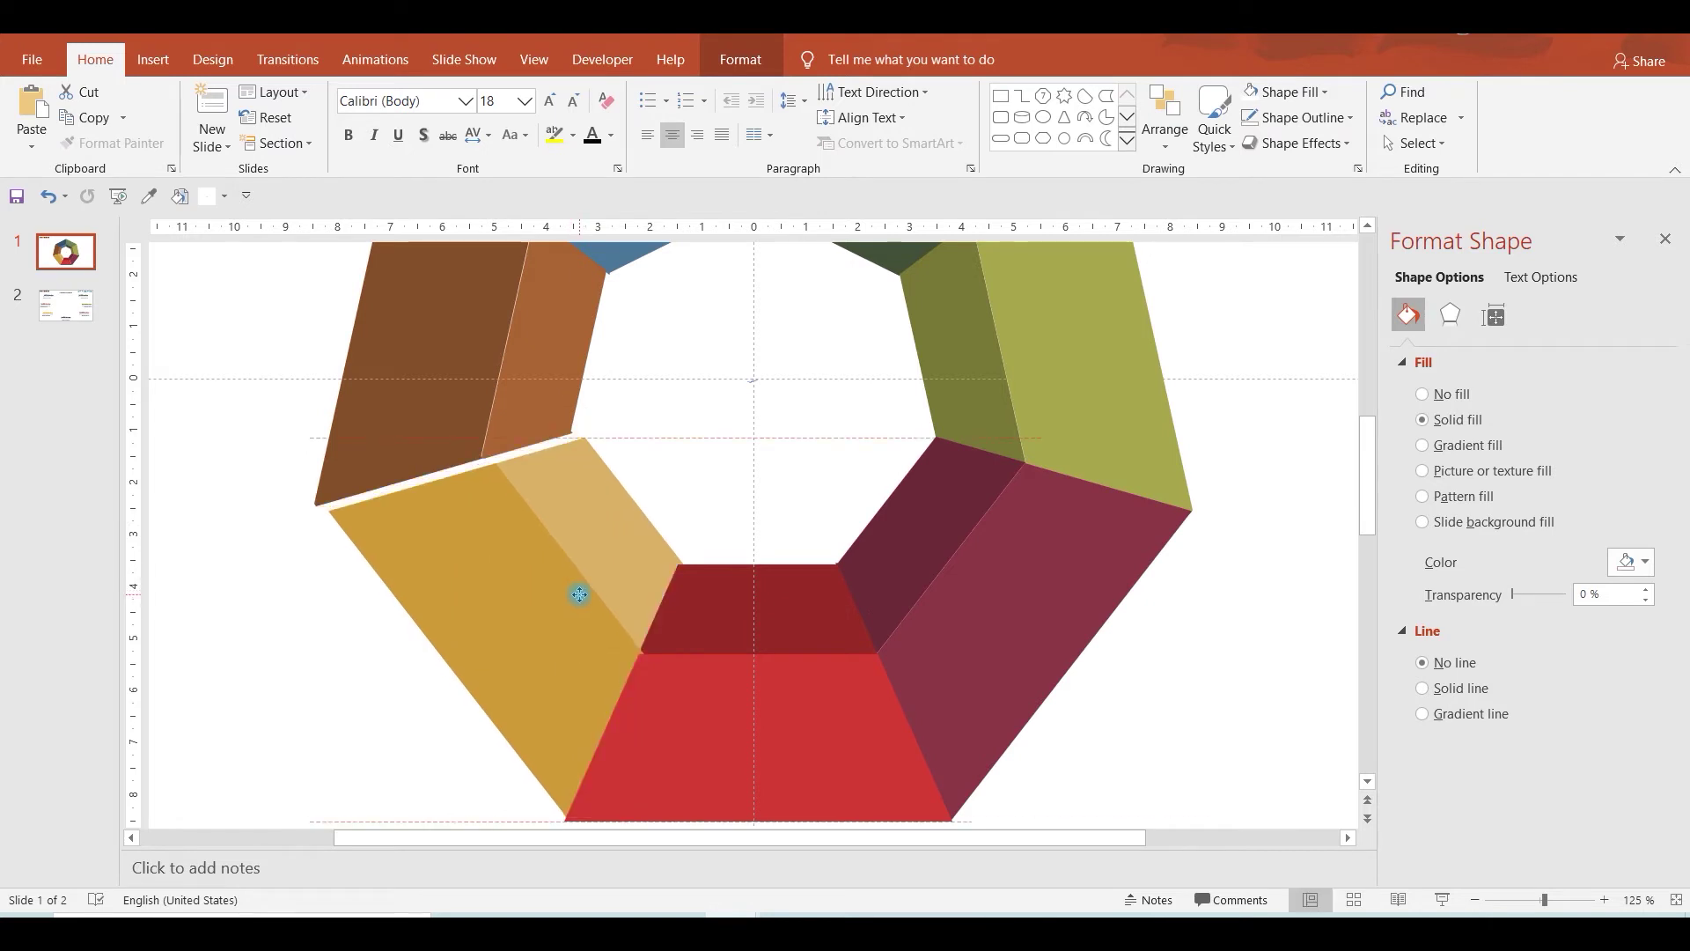
left_click_drag(574, 592, 576, 592)
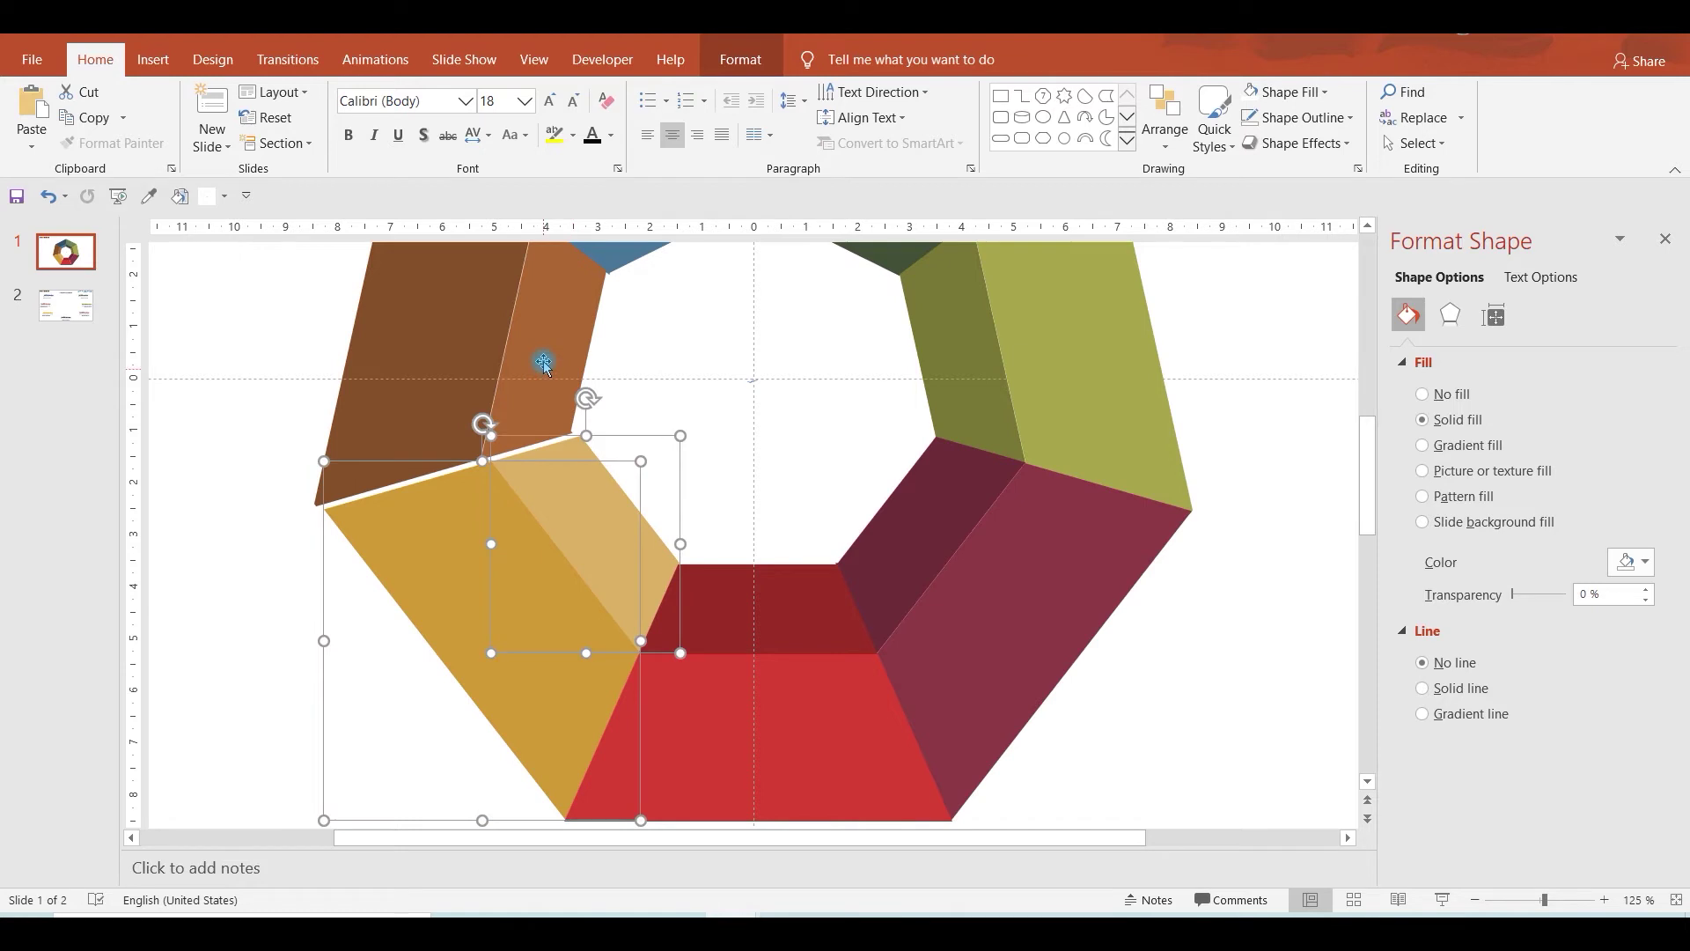
left_click(546, 356)
left_click(443, 339, "shift")
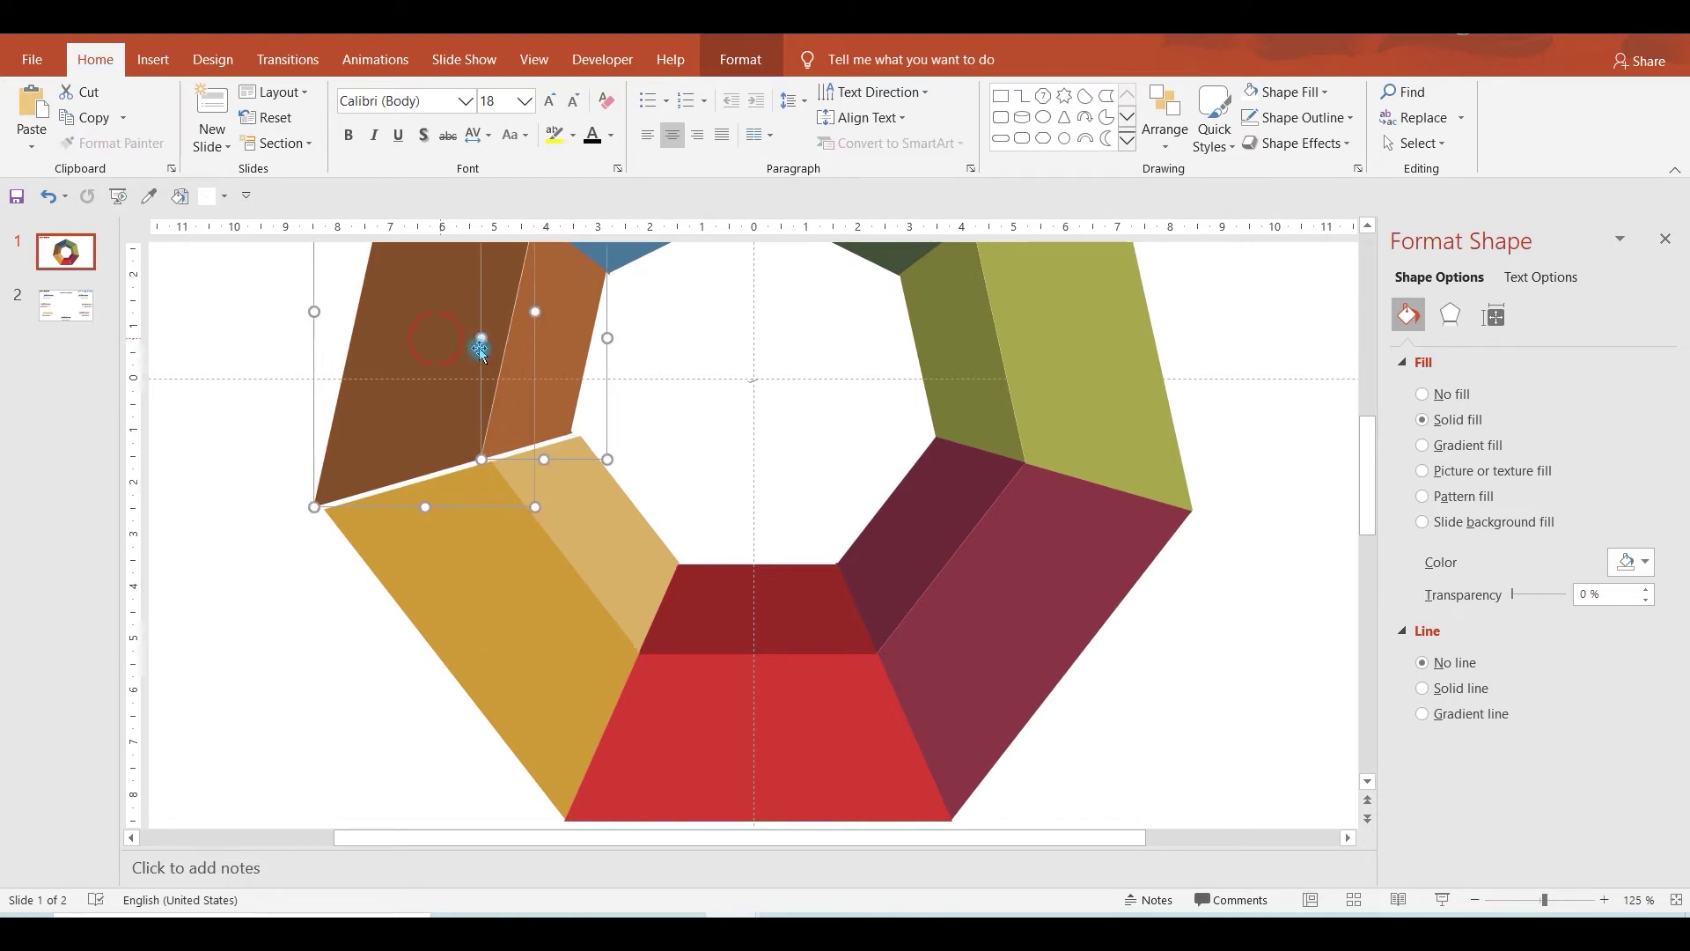
left_click_drag(529, 369, 536, 372)
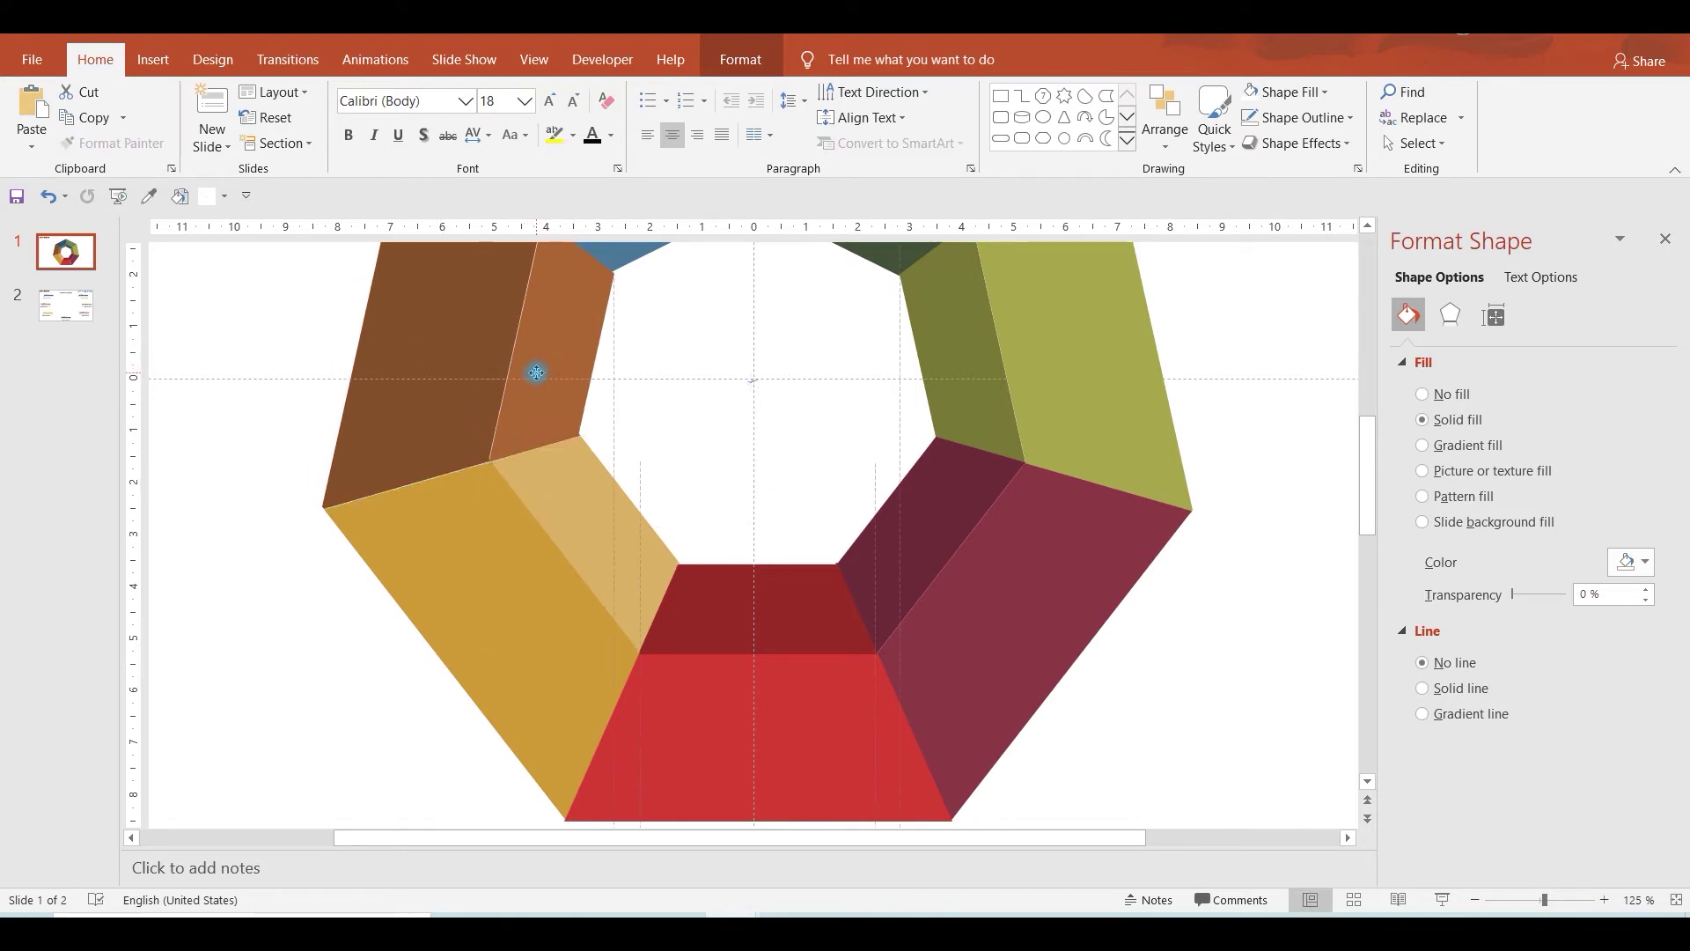
left_click_drag(536, 373, 537, 373)
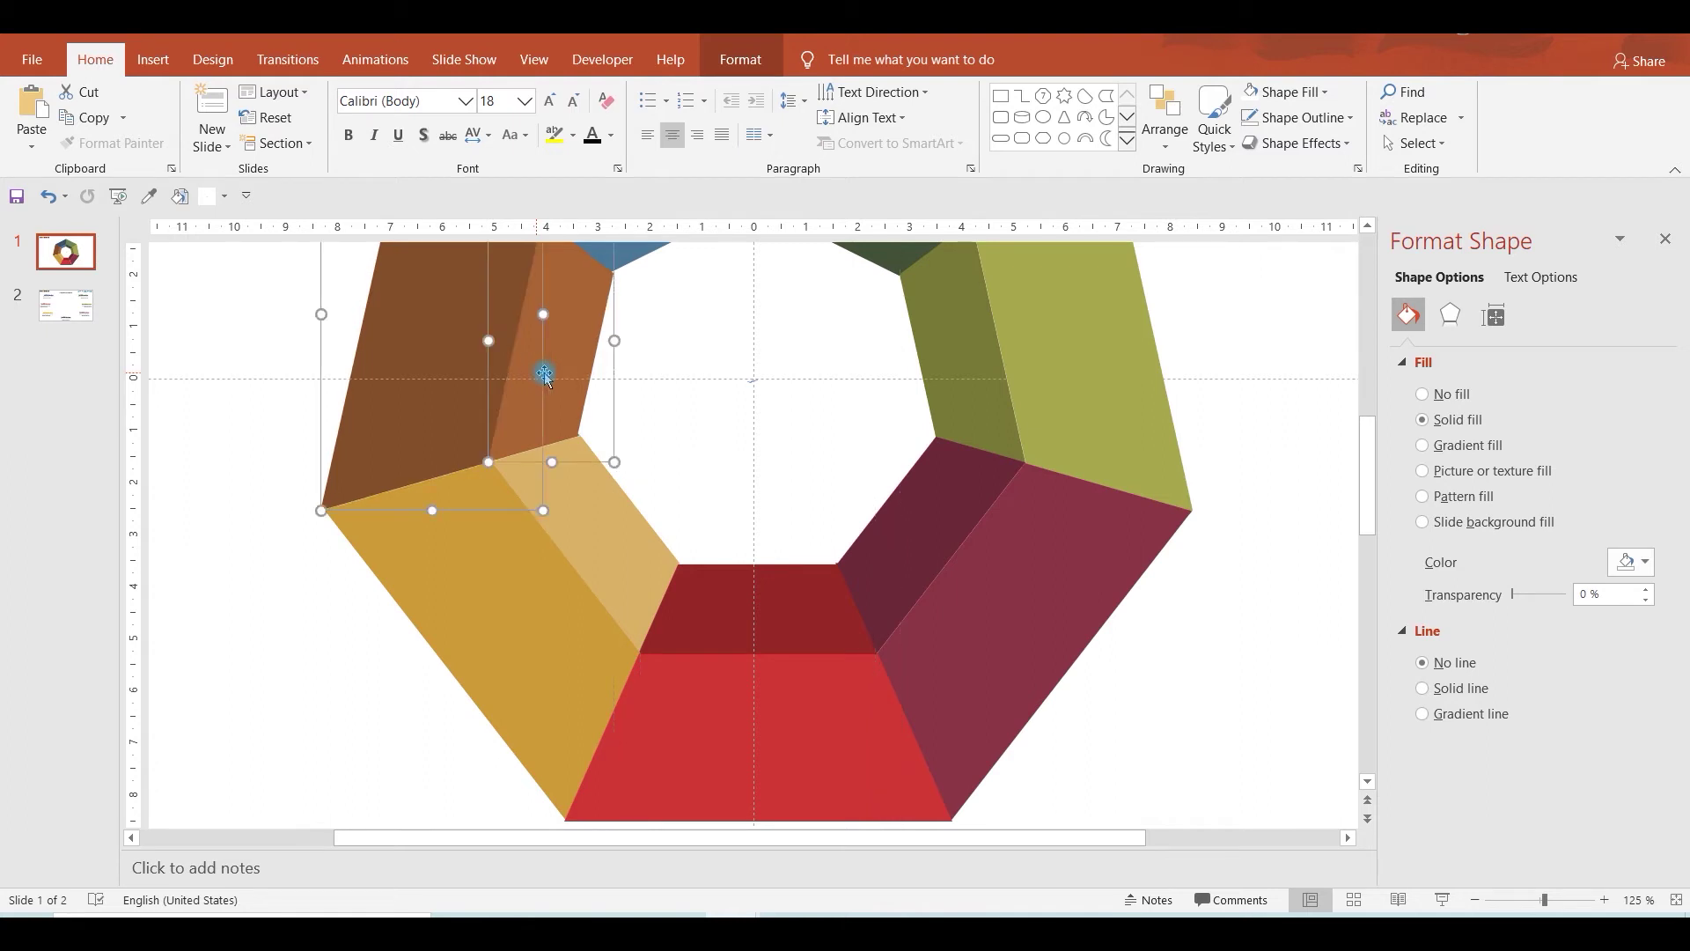
scroll(685, 390, "up", 3)
scroll(693, 398, "up", 1)
Align the dark blue and light blue top pieces together as a pair.
left_click(662, 322)
left_click(678, 384, "shift")
left_click_drag(659, 354, 662, 354)
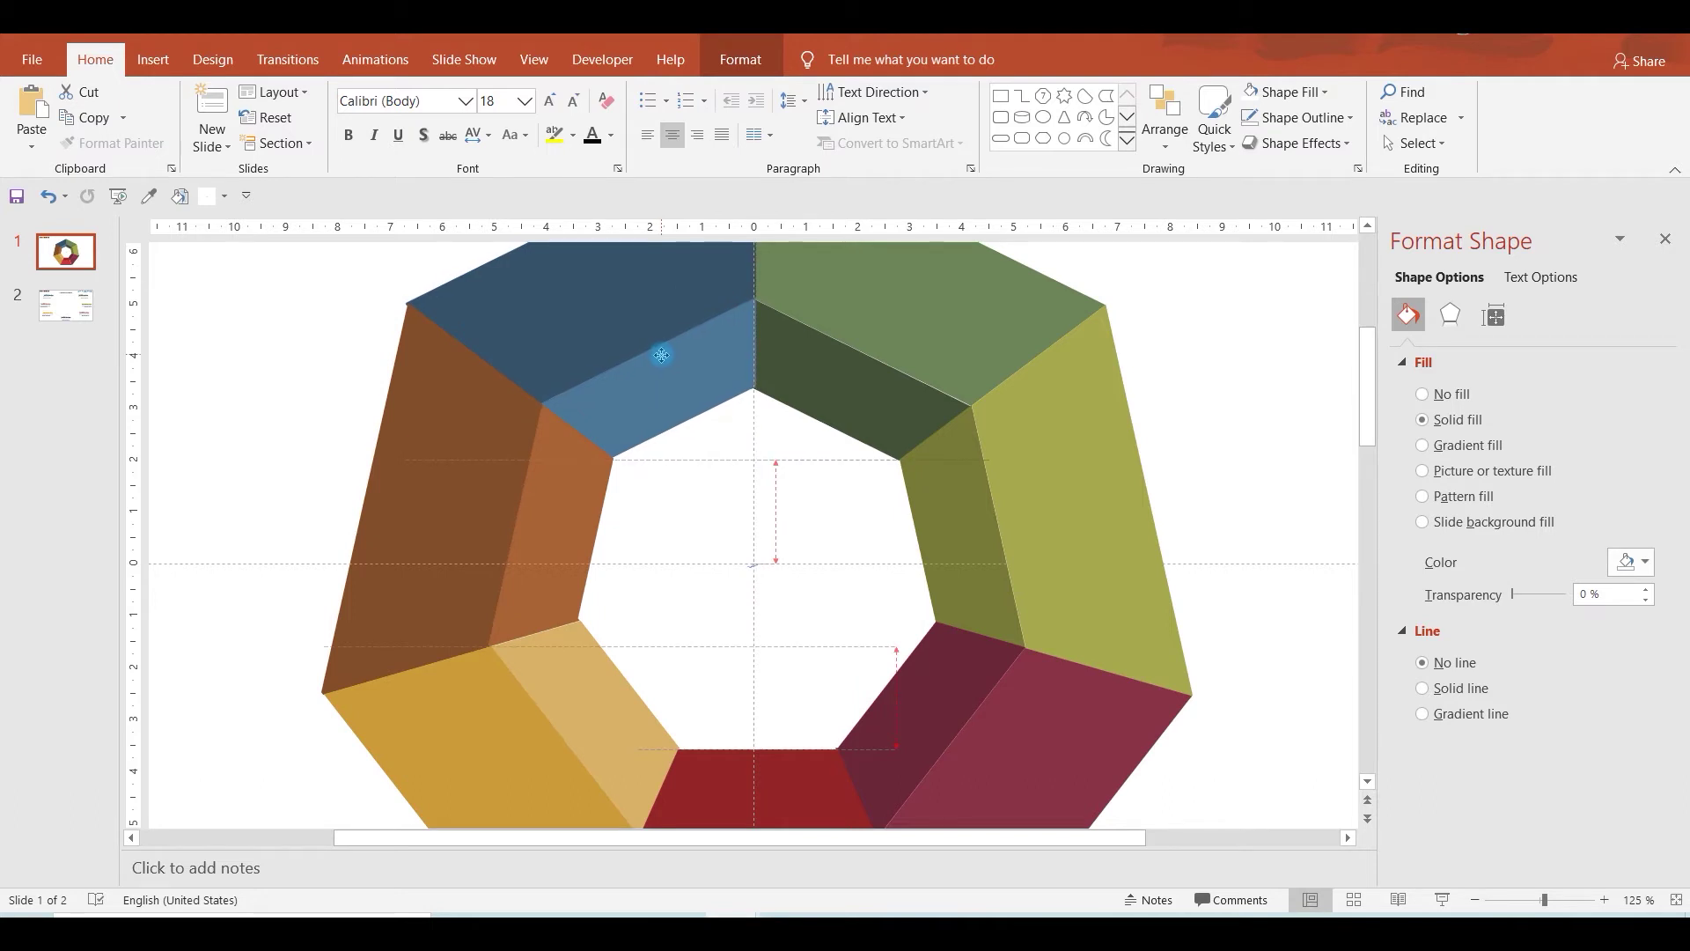
left_click_drag(662, 354, 664, 355)
left_click(1180, 389)
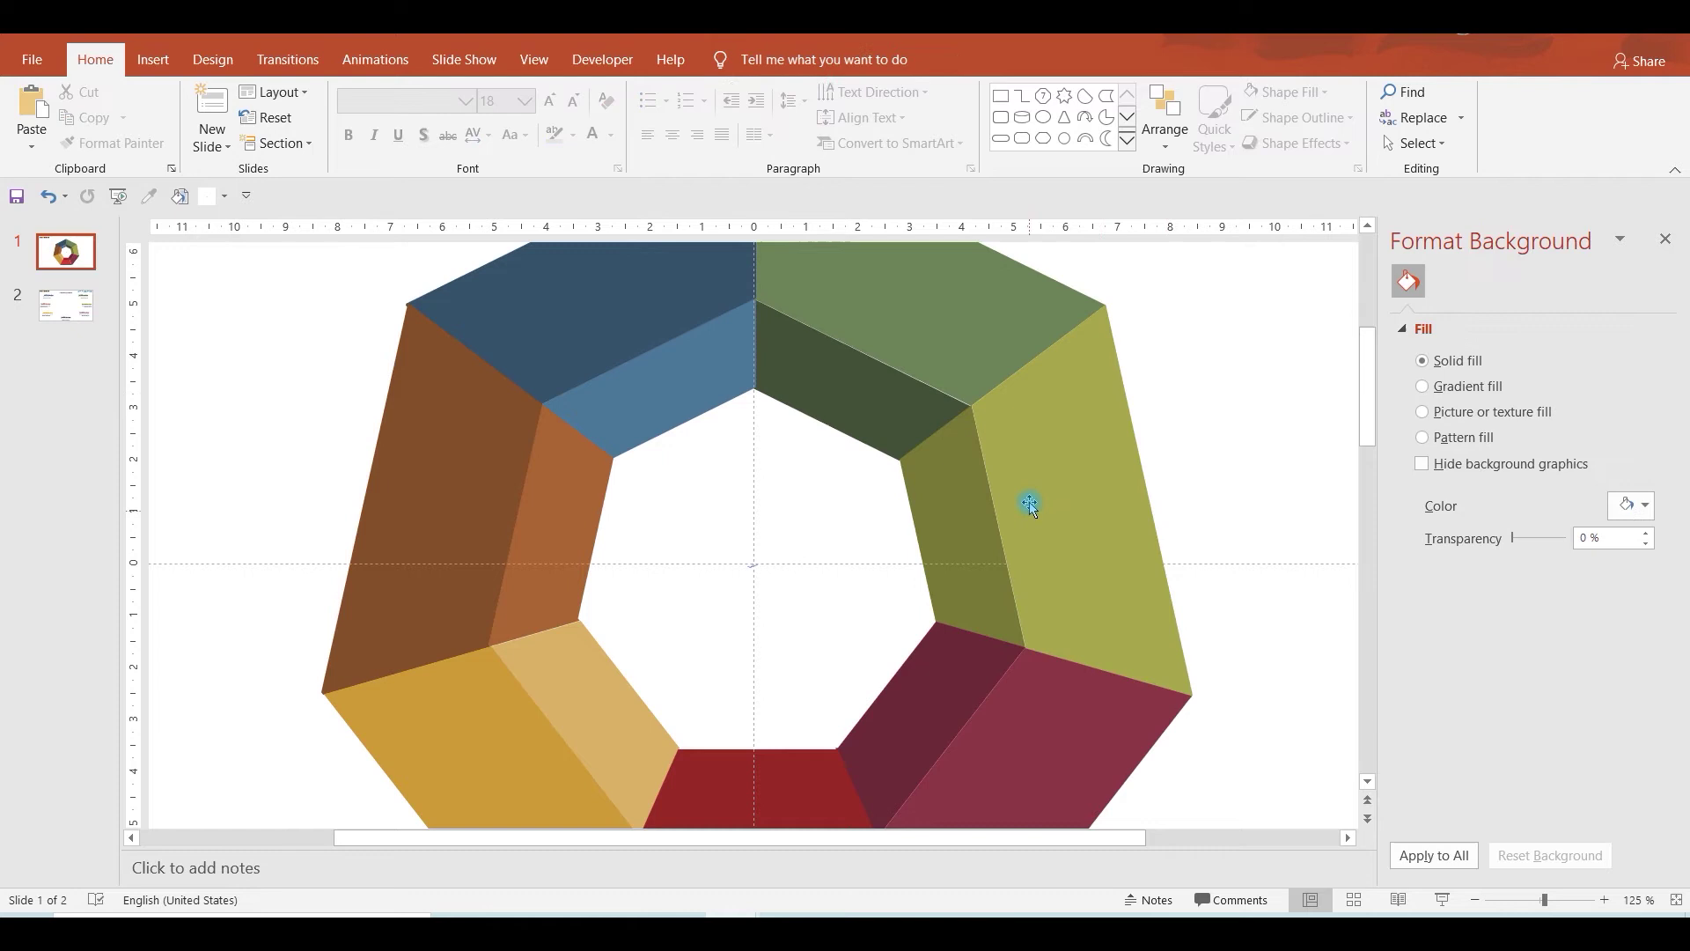
Nudge the green top-right and olive pieces into alignment with their neighbours.
left_click(969, 363)
left_click_drag(951, 356, 951, 358)
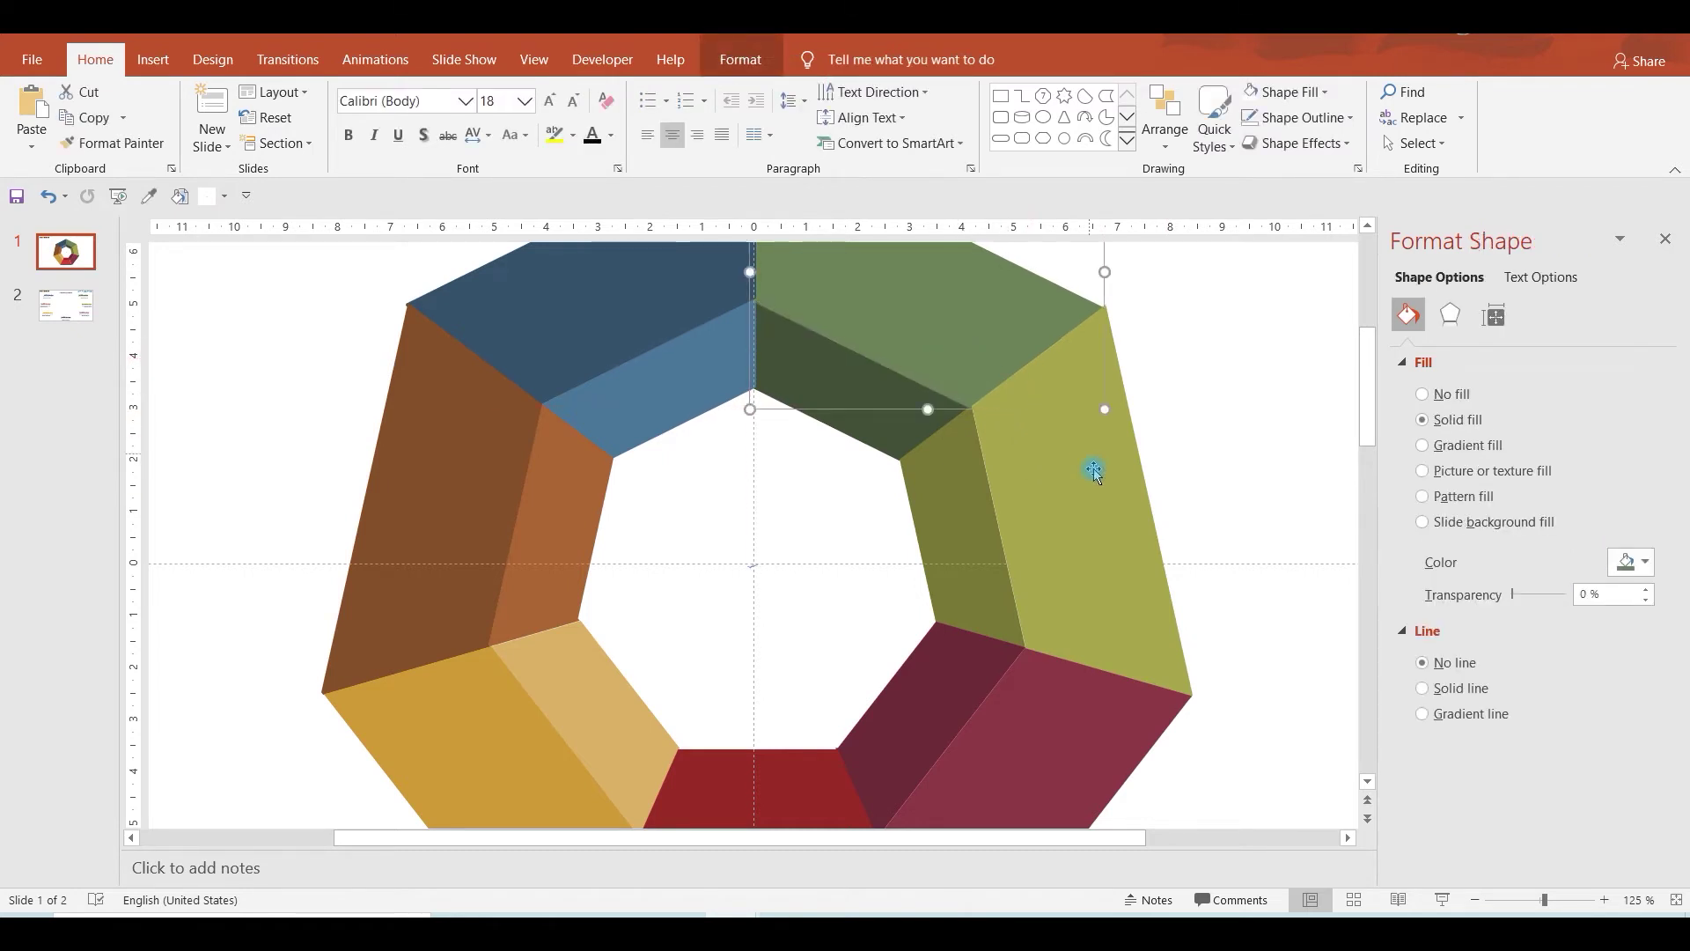
left_click_drag(1072, 508, 1069, 508)
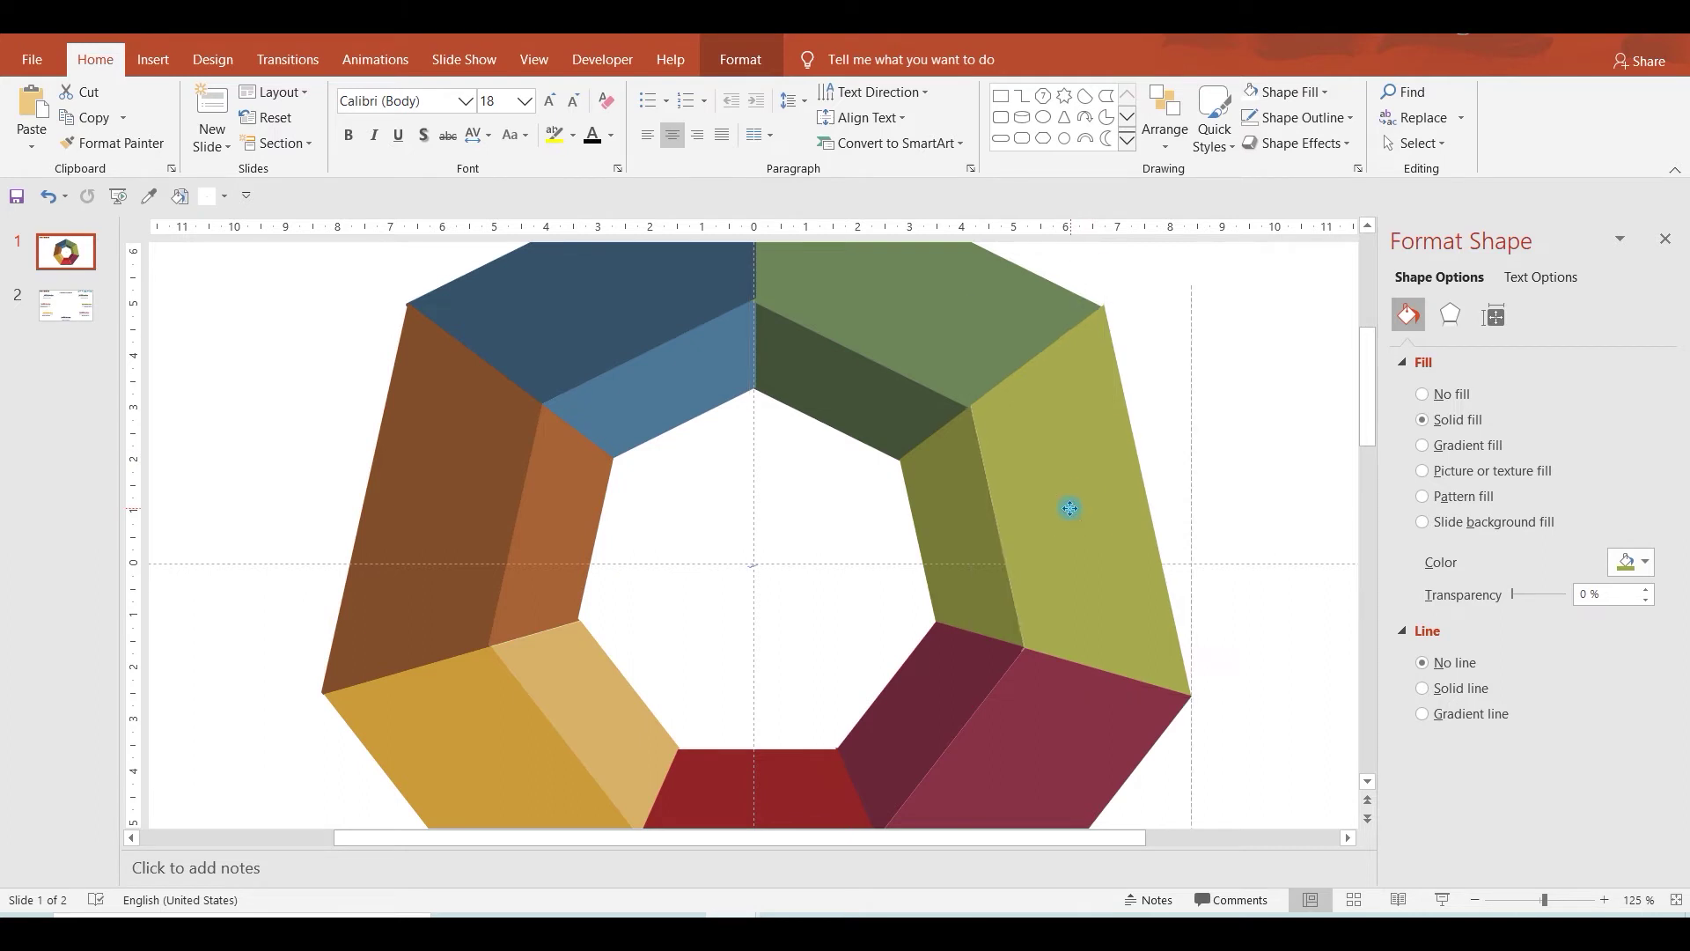
left_click_drag(1070, 508, 1068, 508)
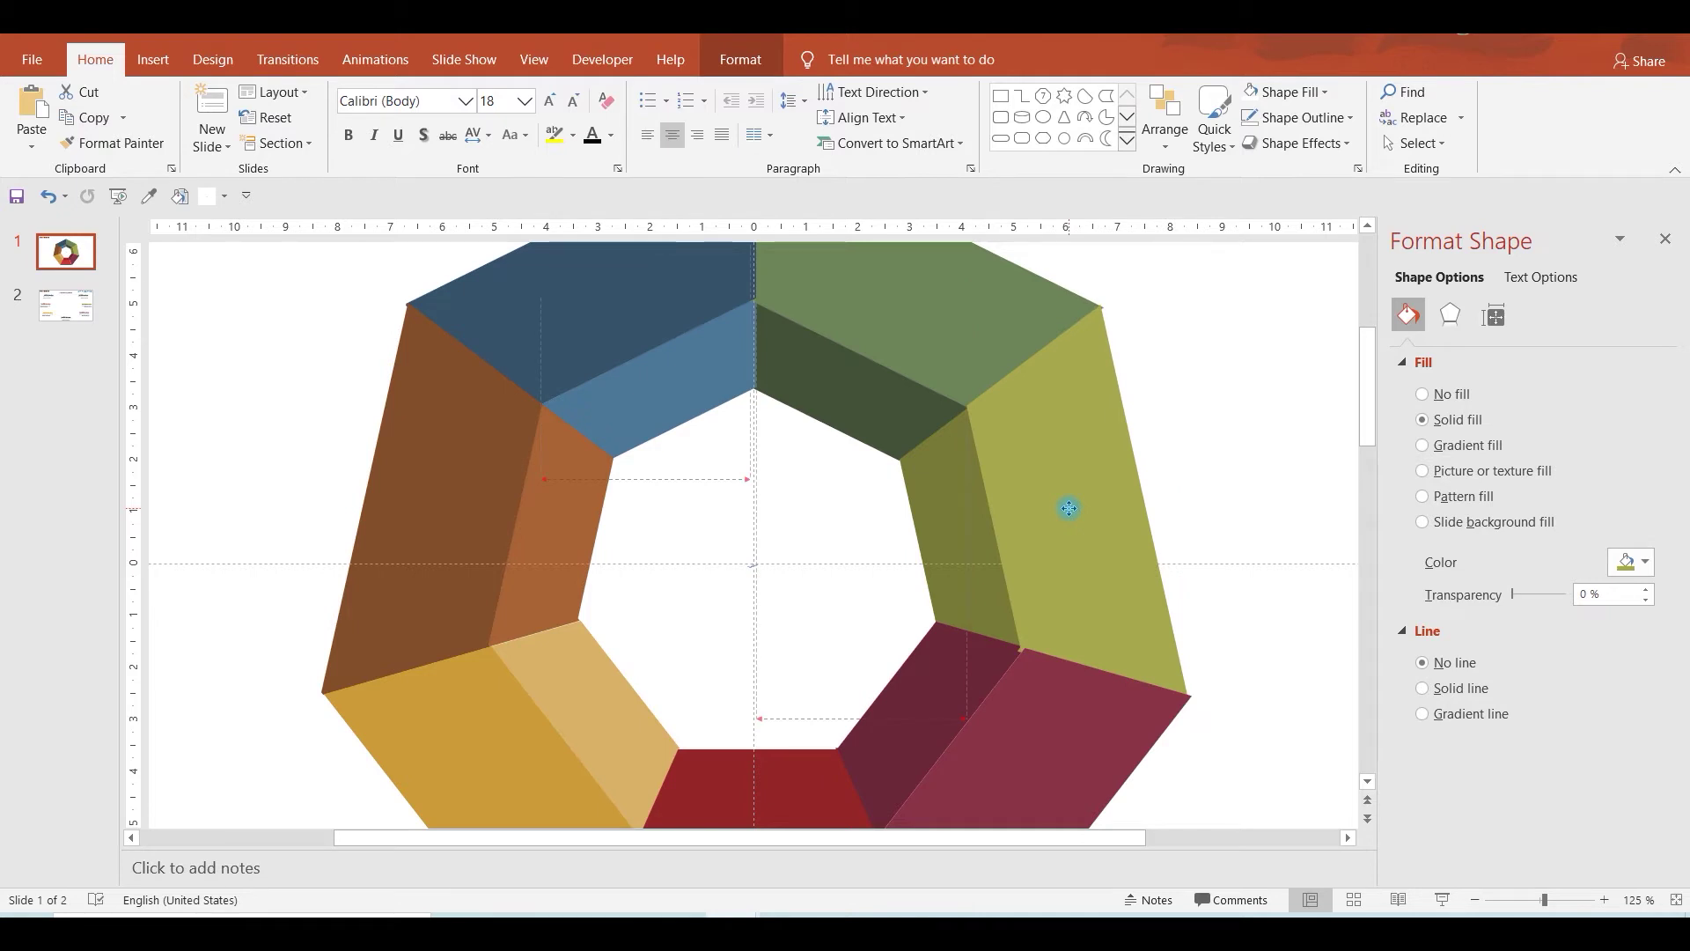
left_click_drag(1070, 508, 1071, 508)
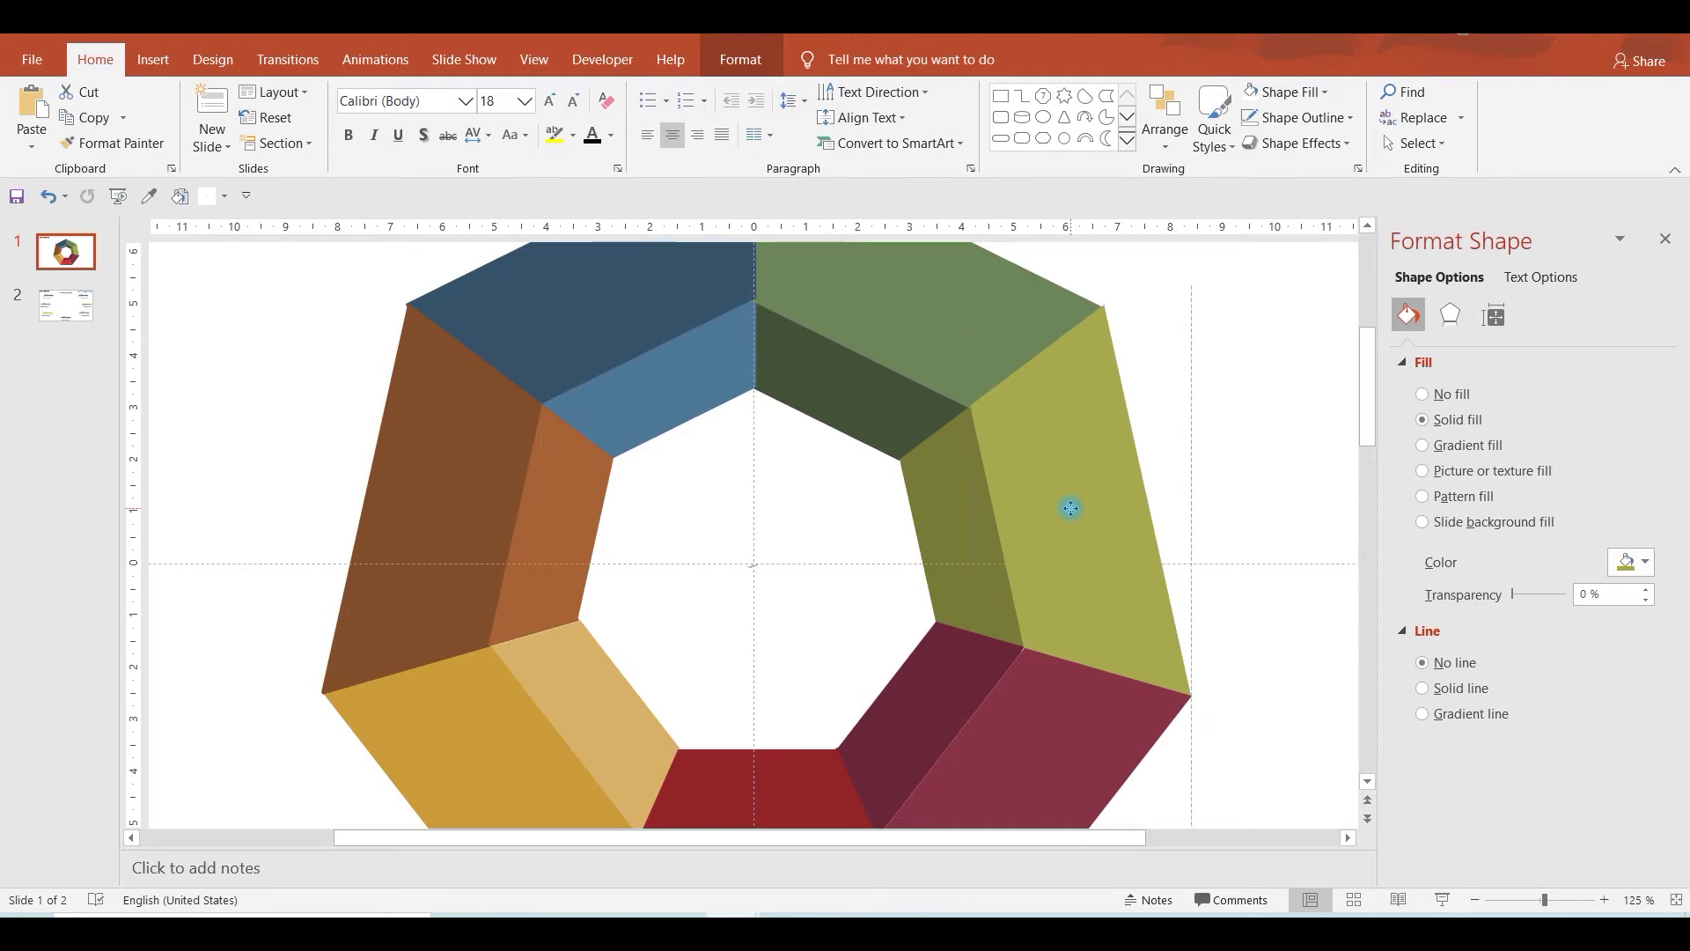
left_click(1284, 638)
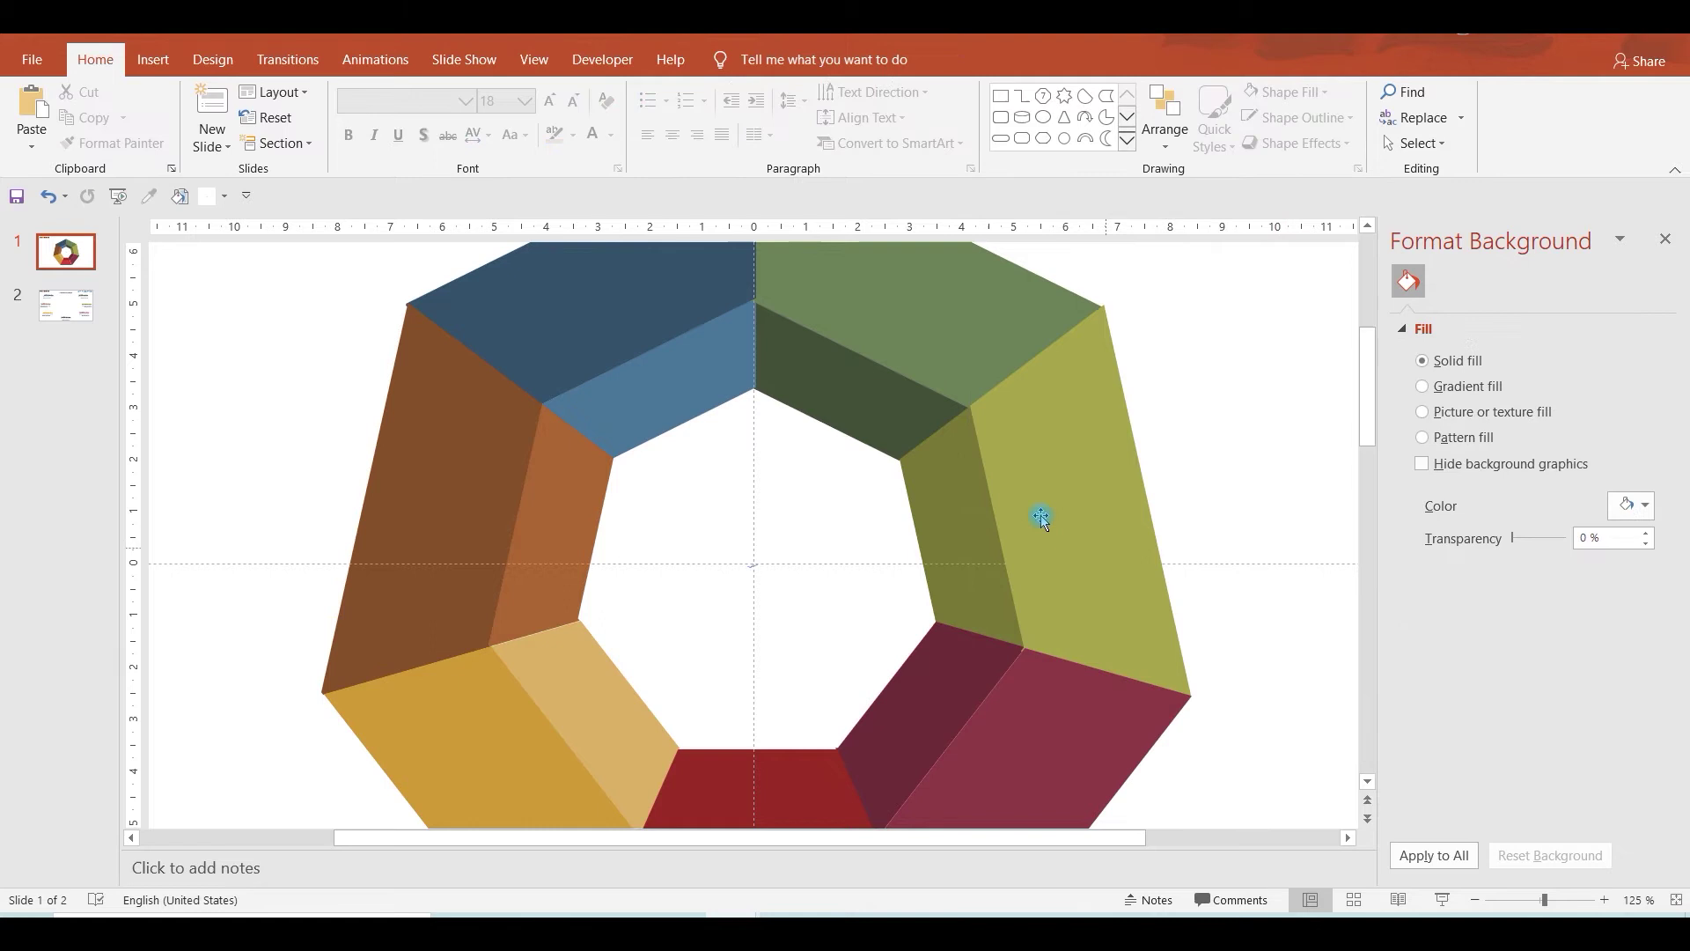
Reposition the maroon, gold and dark brown pieces on the lower ring.
scroll(564, 379, "down", 3)
scroll(520, 444, "down", 1)
scroll(616, 501, "down", 2)
left_click(1019, 609)
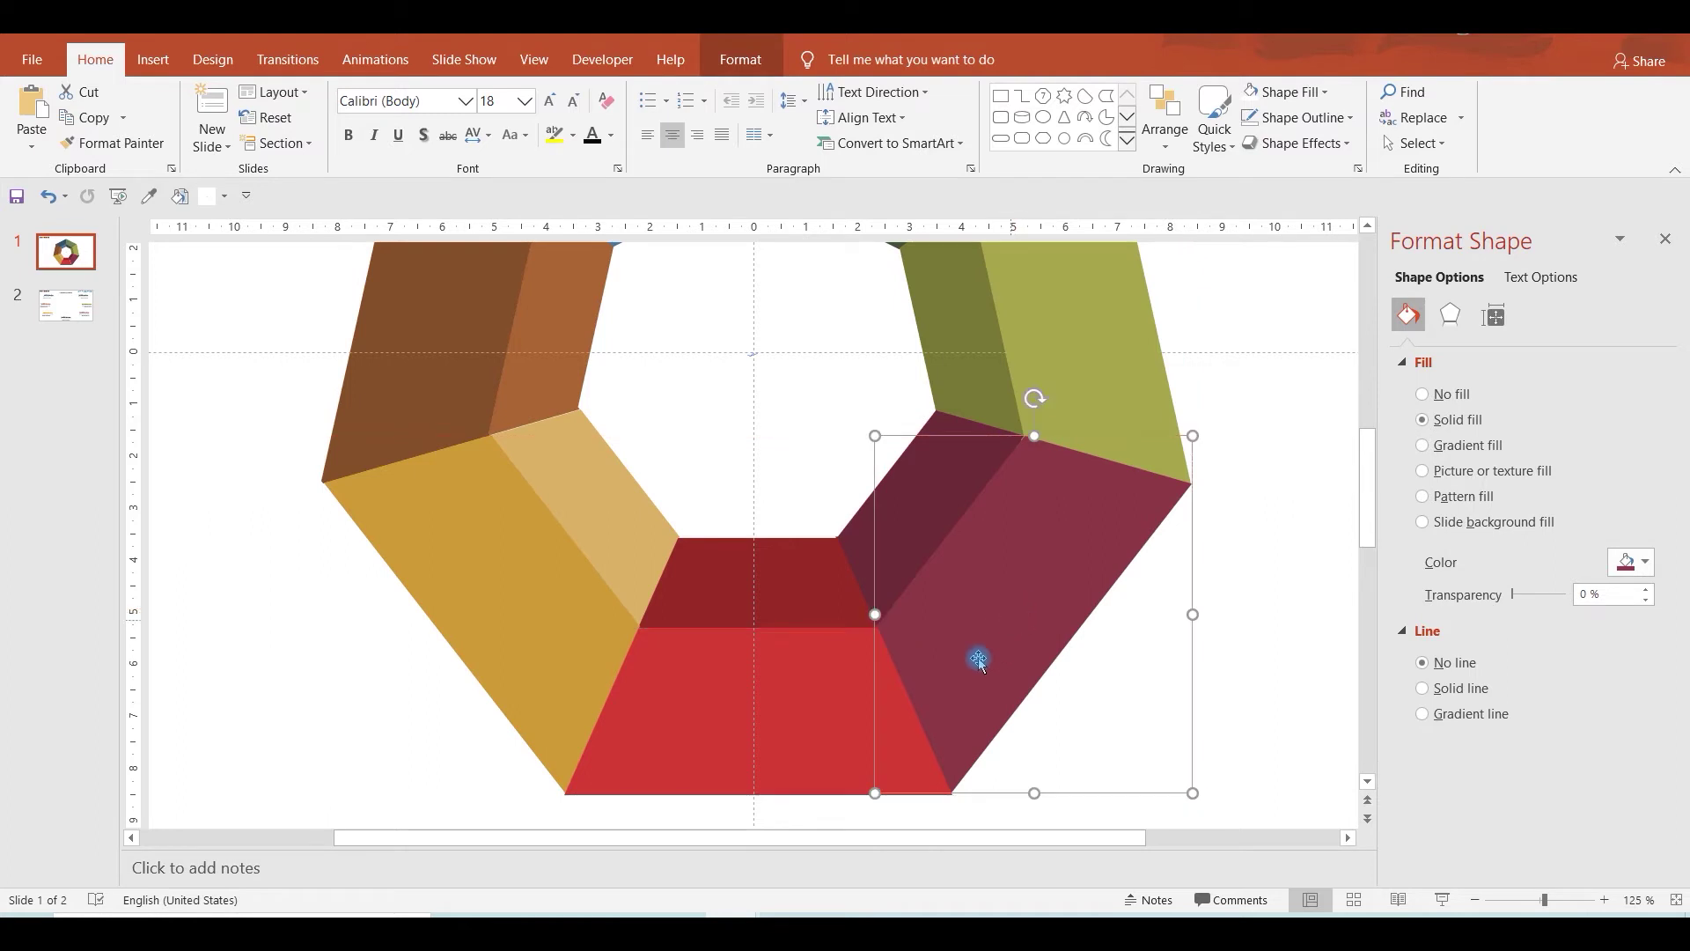
left_click_drag(749, 728, 751, 724)
left_click(511, 620)
left_click_drag(510, 606, 511, 606)
scroll(493, 546, "up", 3)
left_click(471, 481)
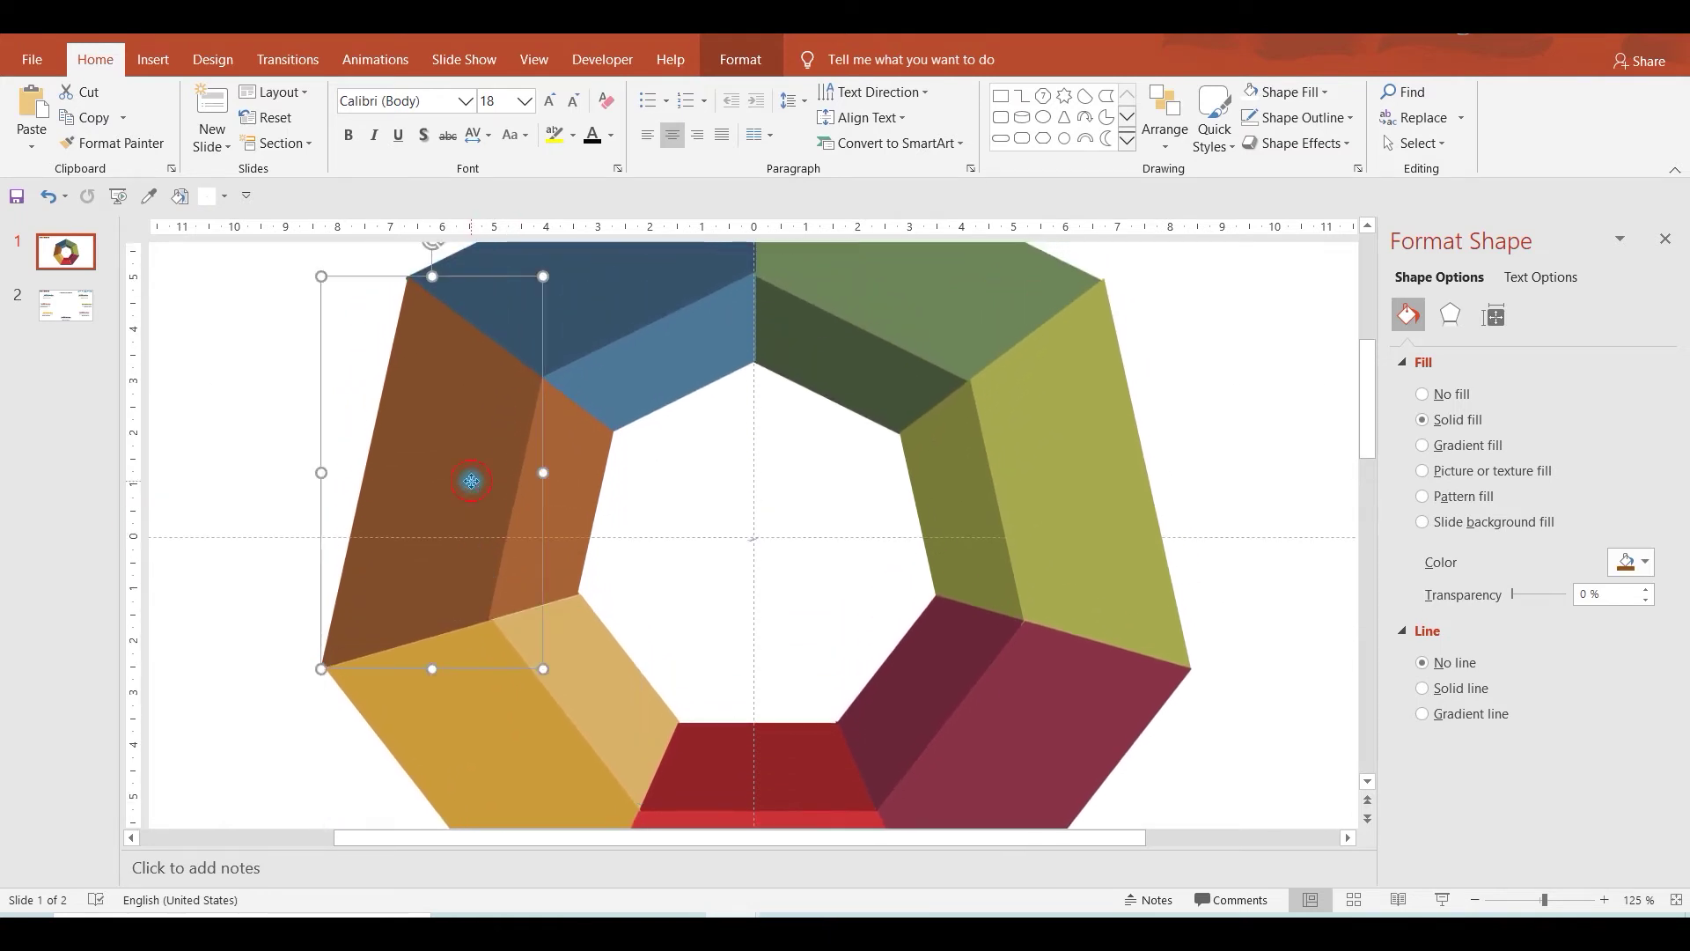
left_click_drag(472, 482, 474, 480)
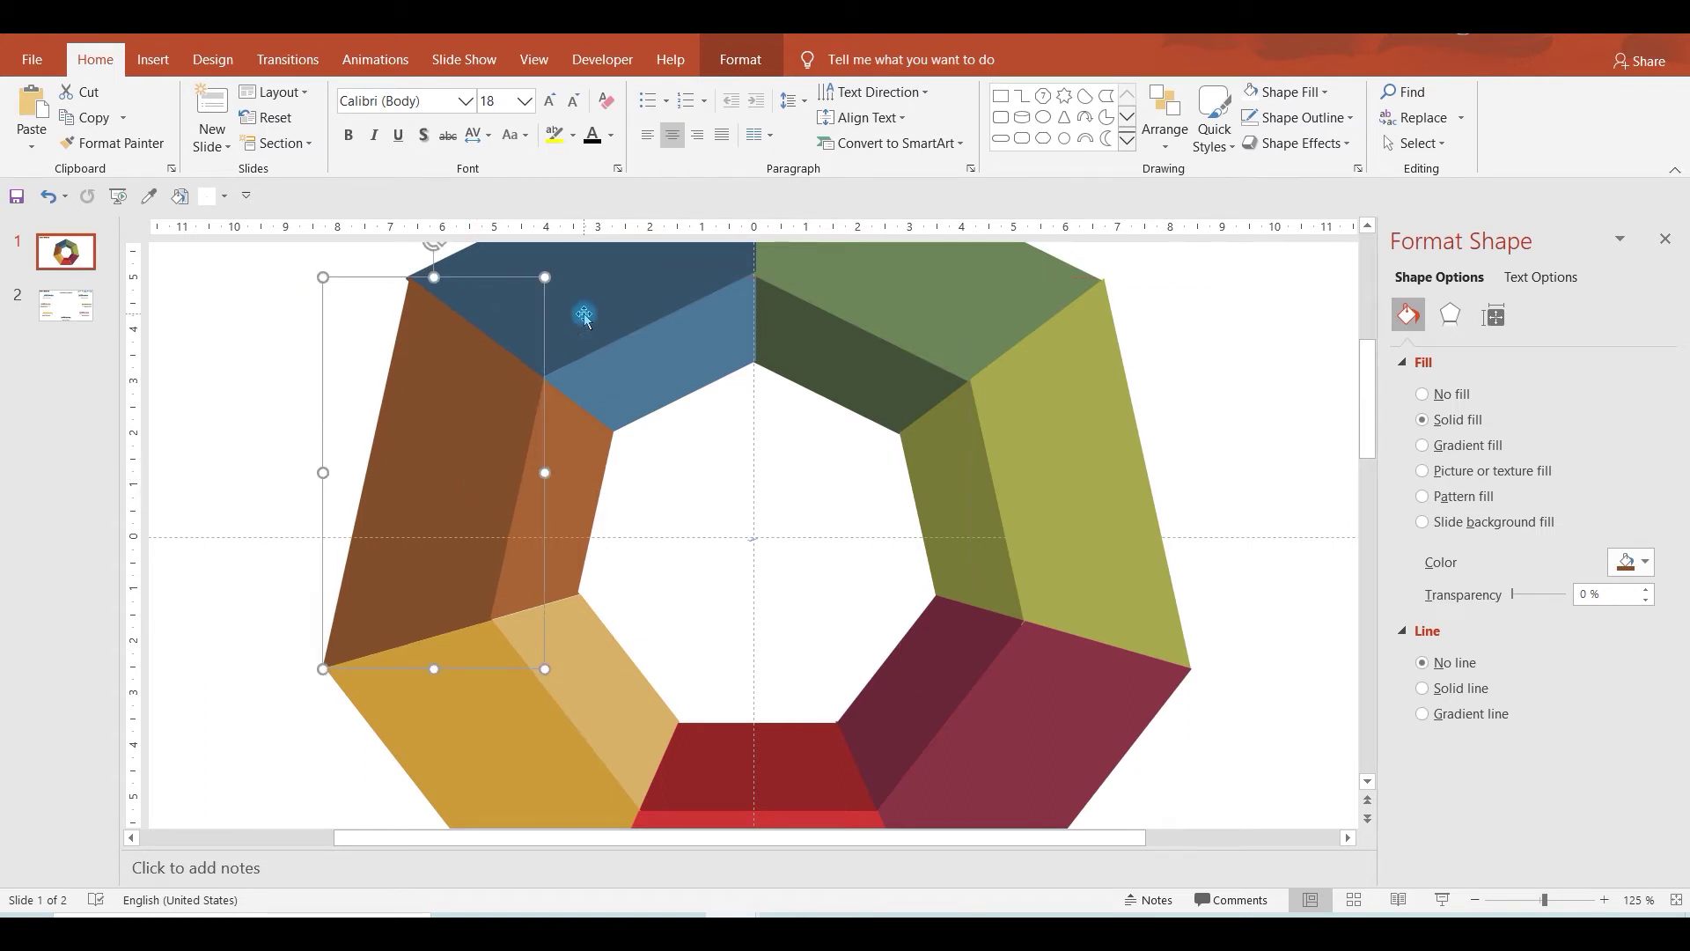
Touch up the blue and green top pieces so the ring closes without gaps.
scroll(610, 354, "up", 2)
left_click_drag(611, 356, 612, 356)
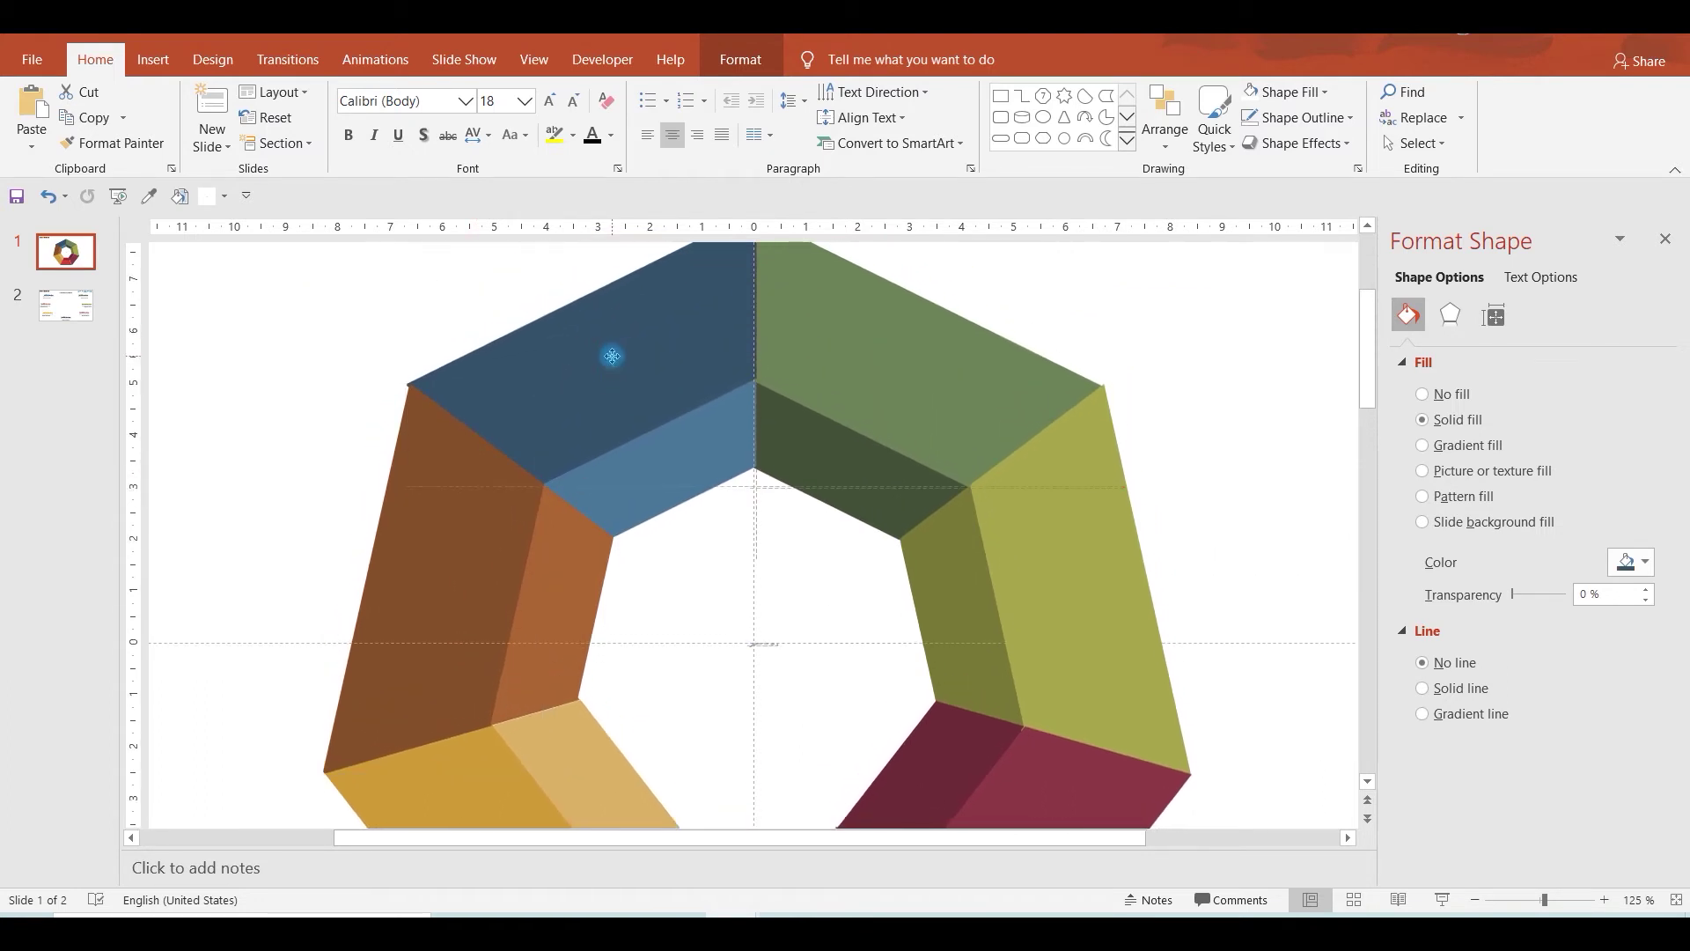
left_click_drag(612, 355, 613, 357)
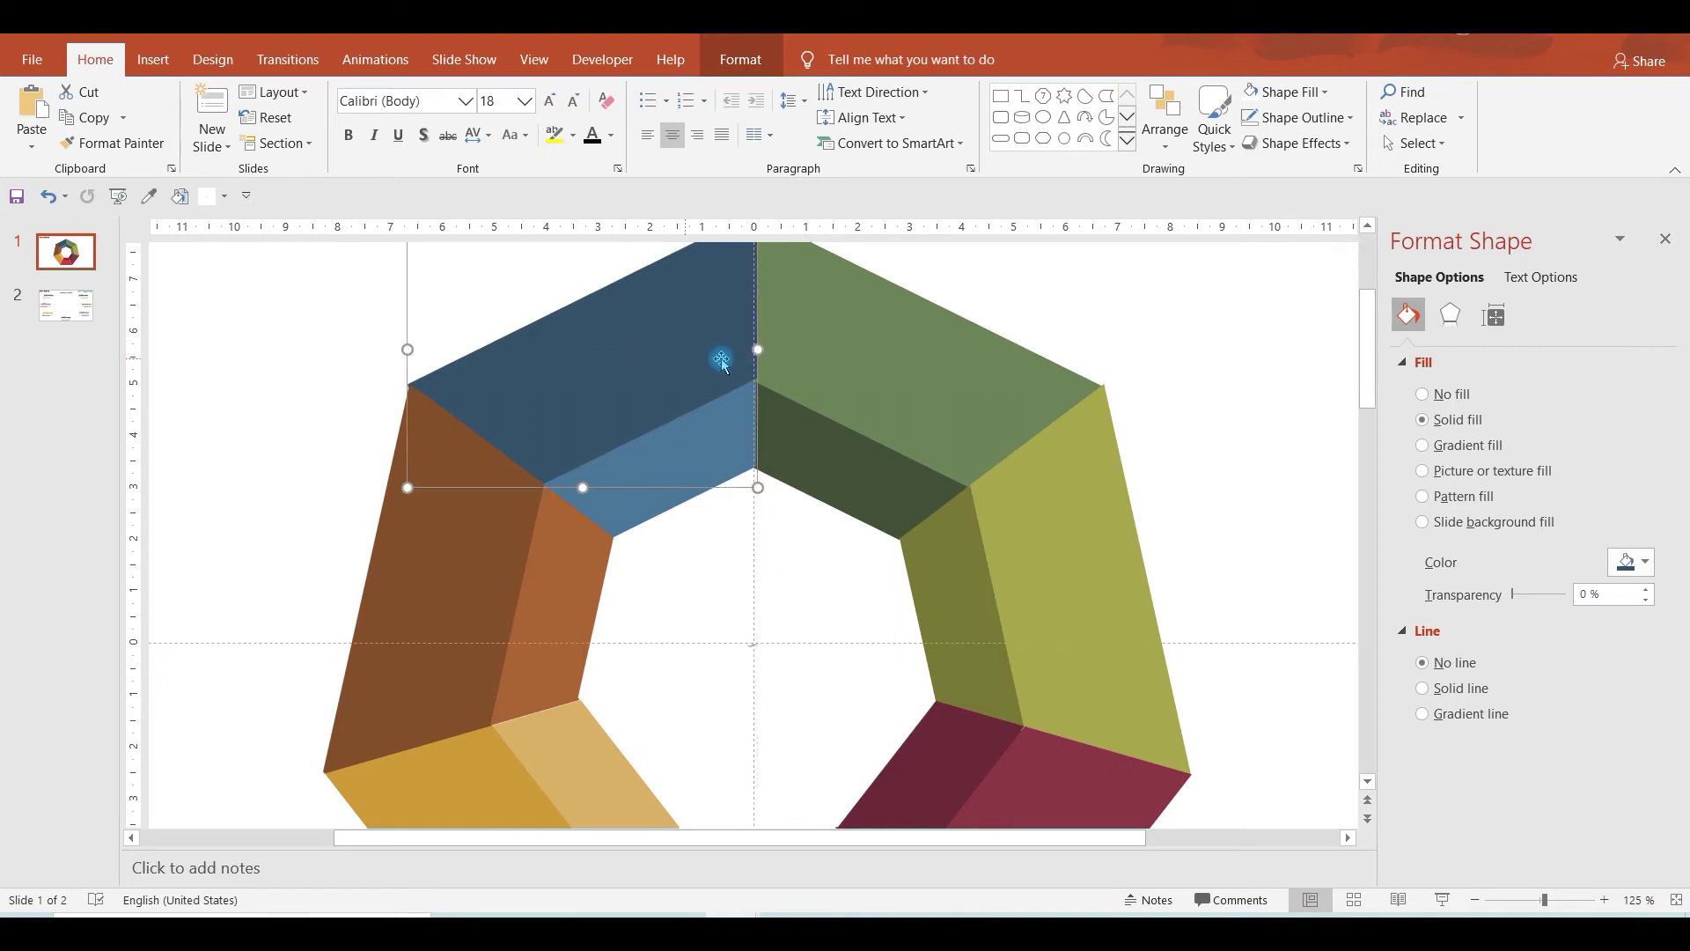
left_click(847, 357)
left_click_drag(847, 357, 847, 354)
left_click(1192, 419)
Delete the colour swatch picture from slide 1.
scroll(1184, 431, "down", 5)
scroll(1184, 431, "down", 1)
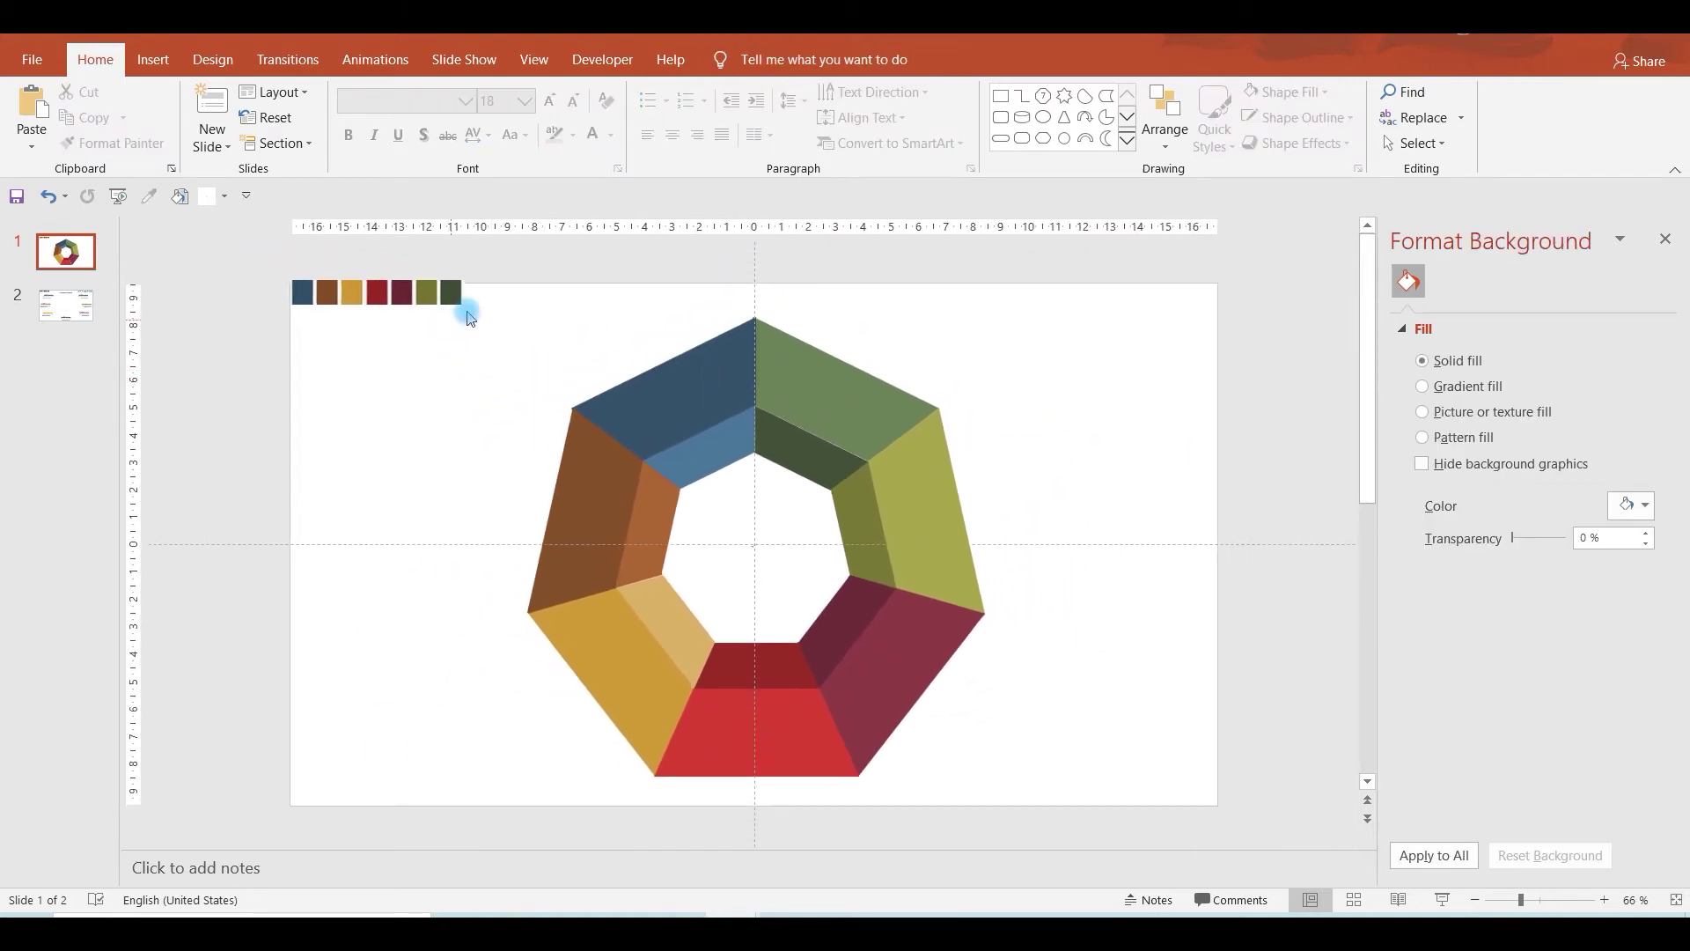
left_click(403, 291)
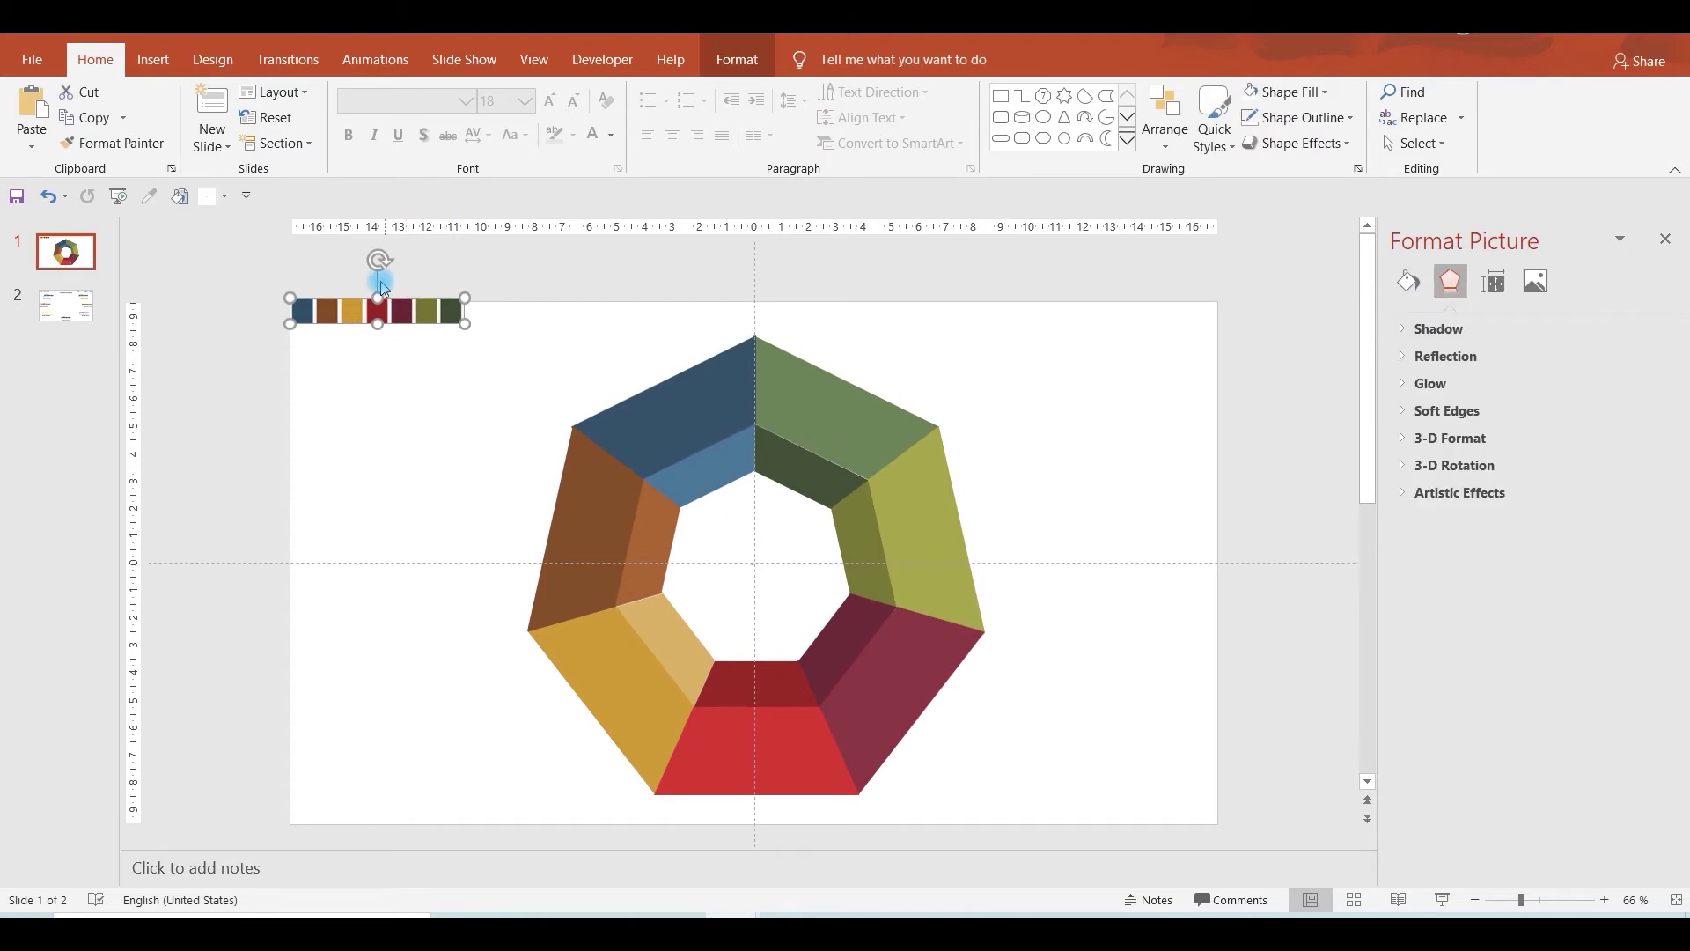
key("Delete")
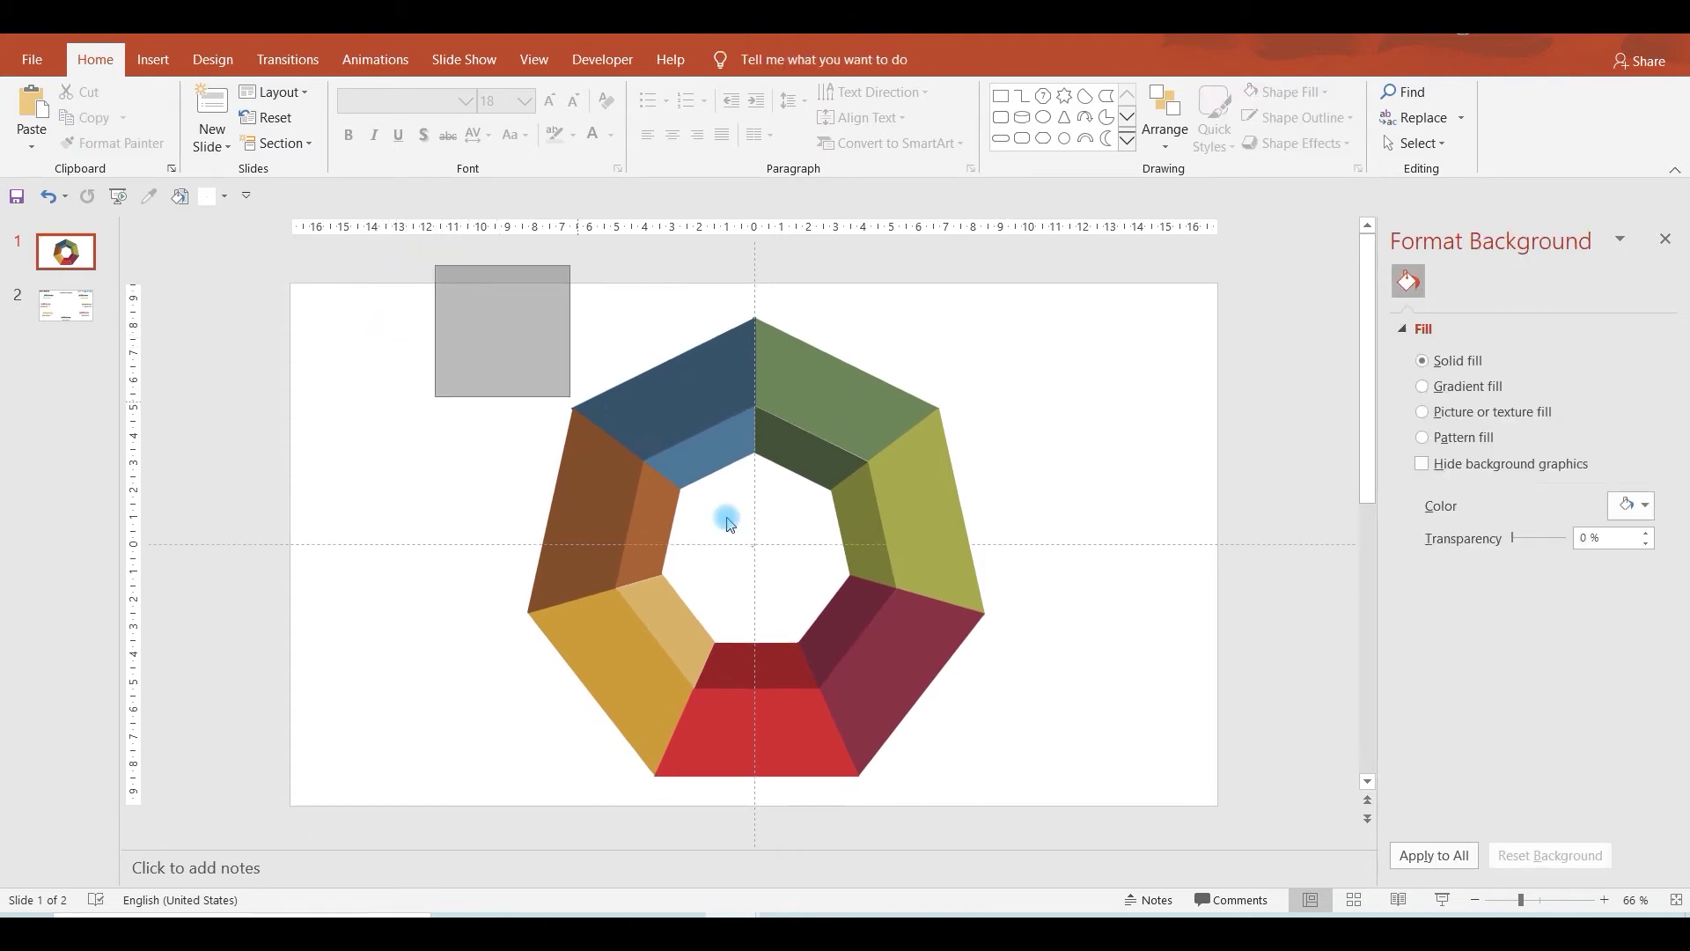
Group all the heptagon pieces into one object.
left_click_drag(727, 523, 1113, 880)
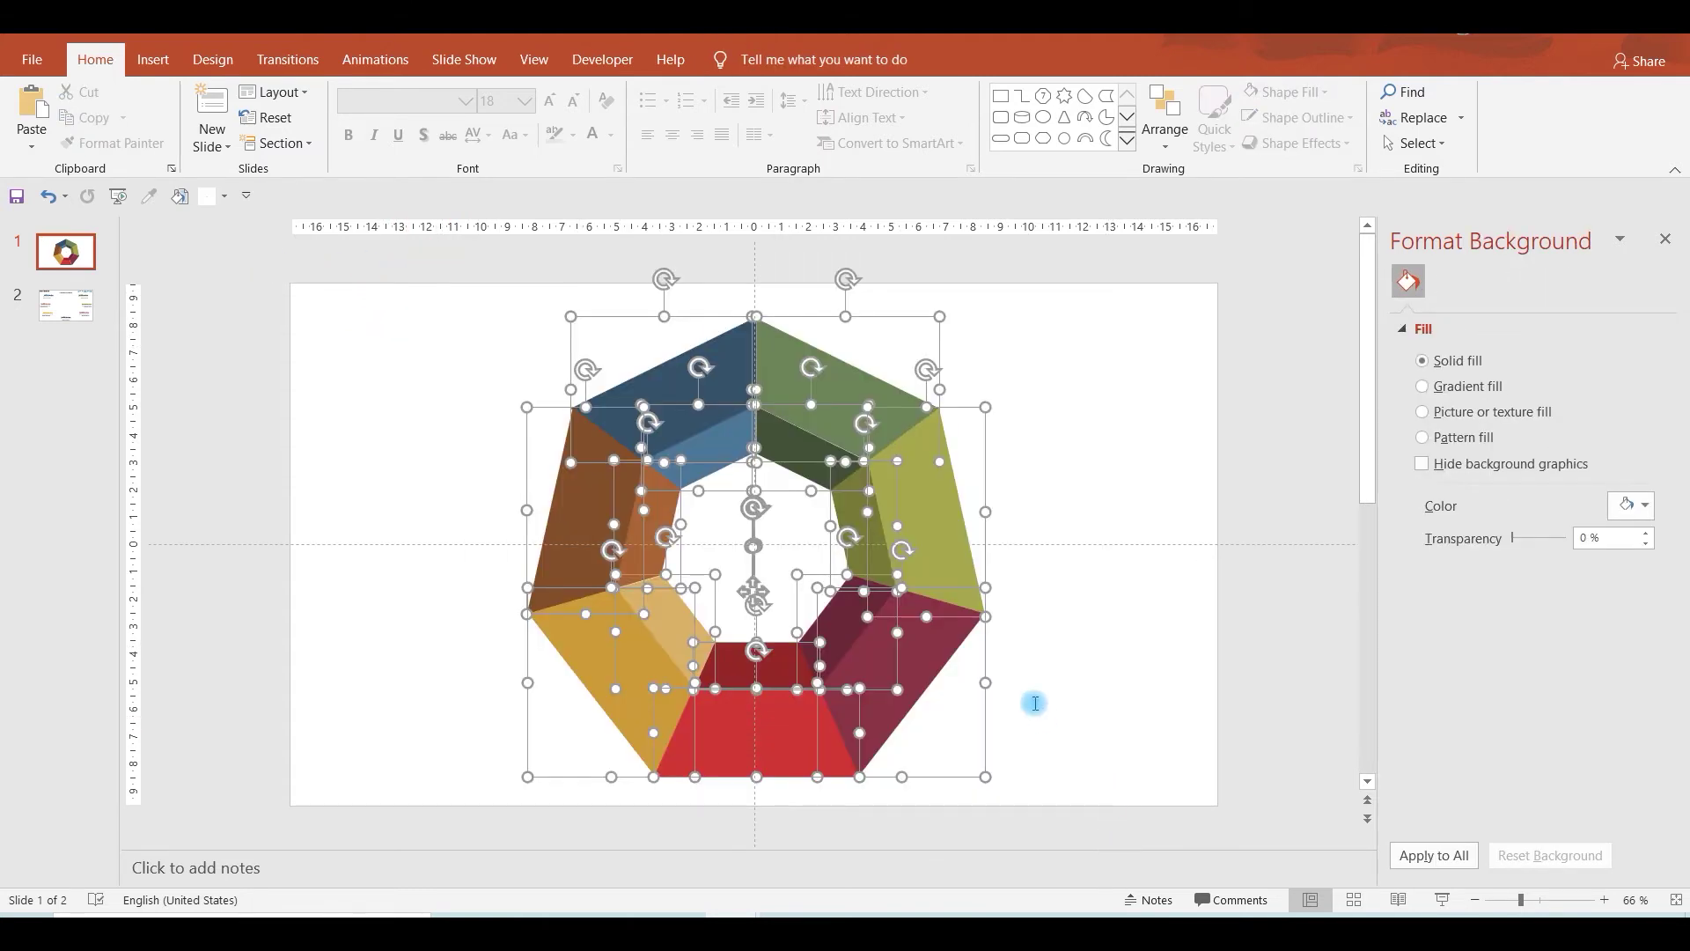
right_click(926, 494)
mouse_move(984, 625)
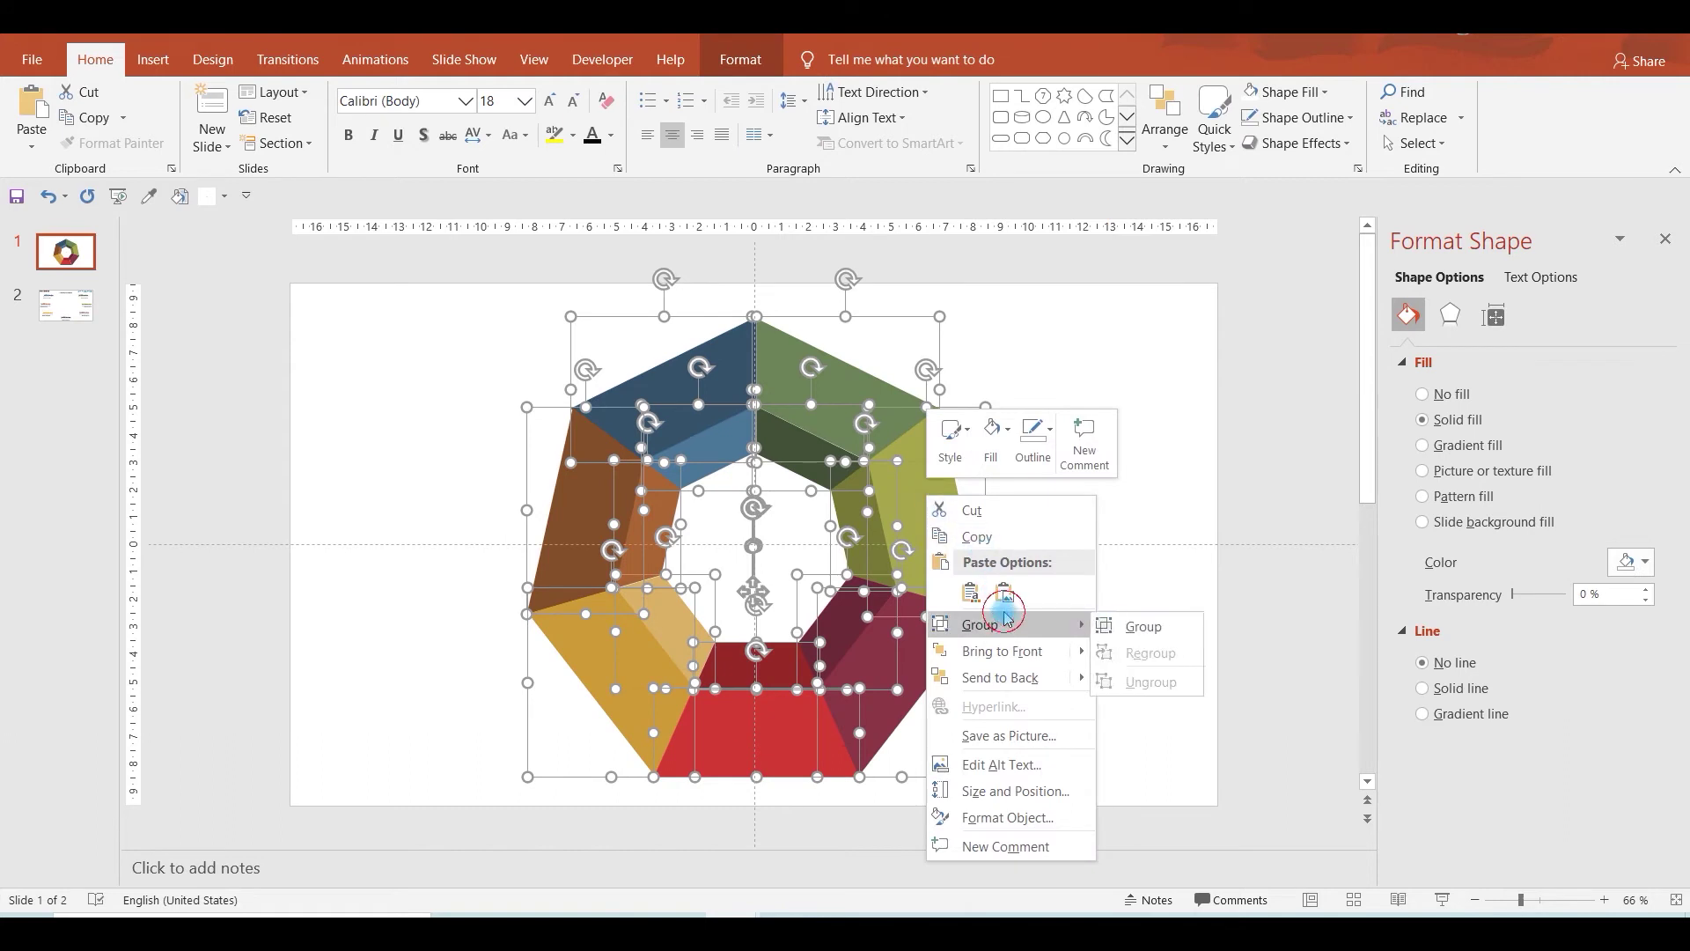
left_click(1153, 626)
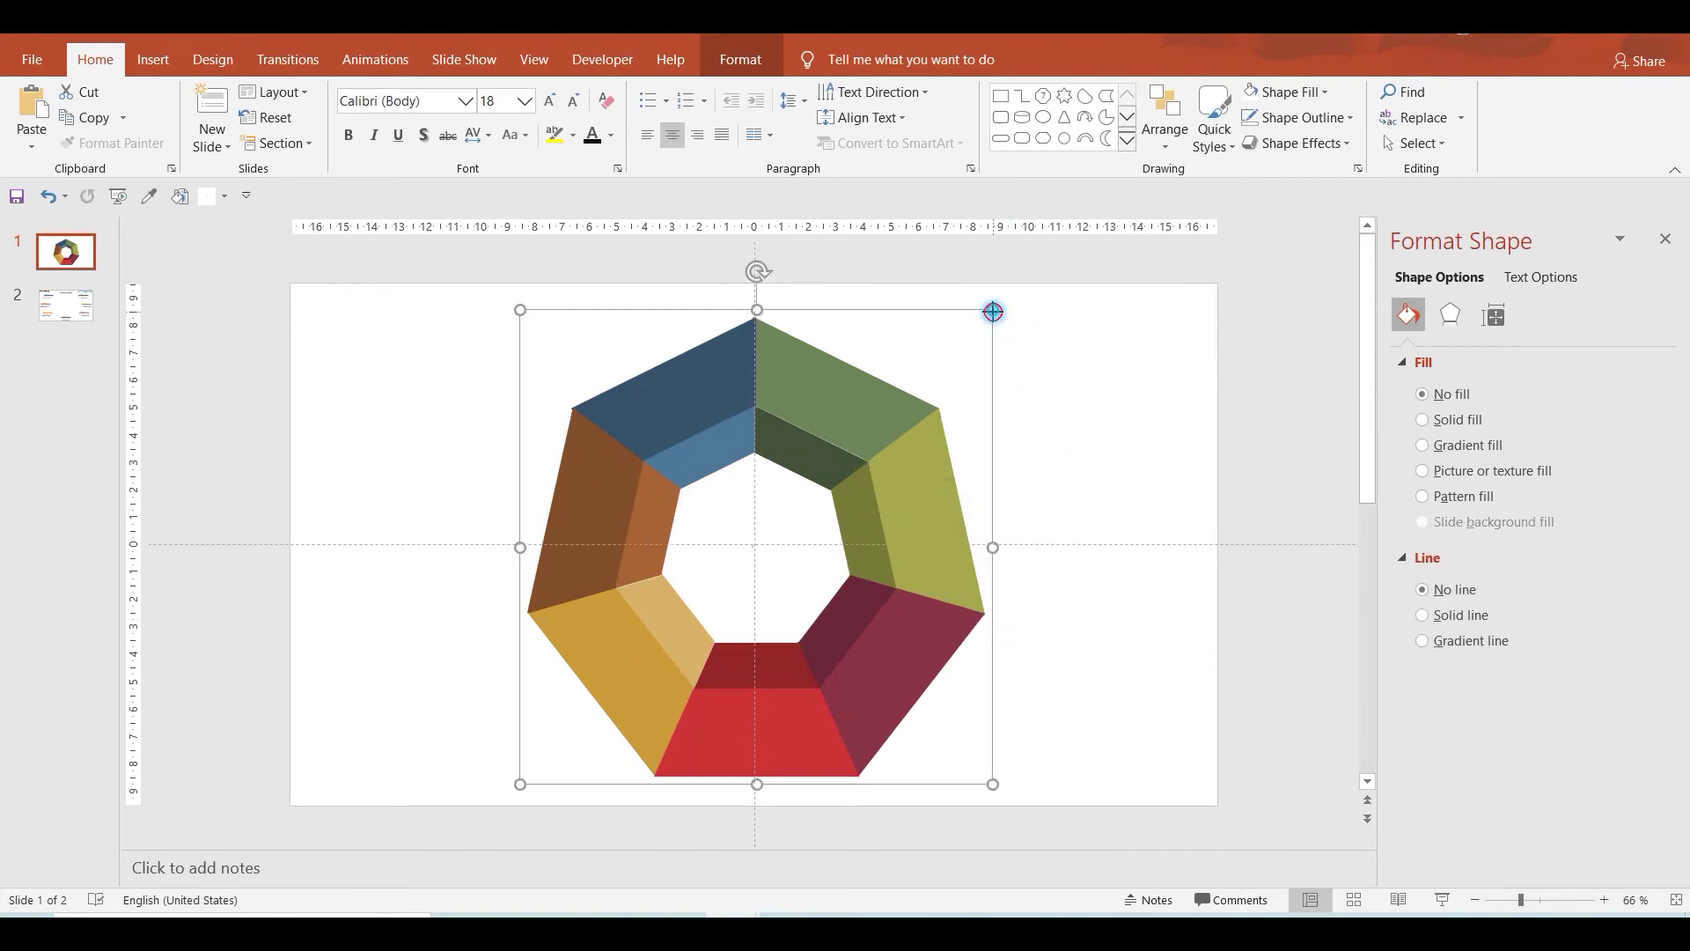
Shrink the grouped heptagon, centre it on the slide, and go to slide 2.
left_click_drag(993, 311, 820, 483)
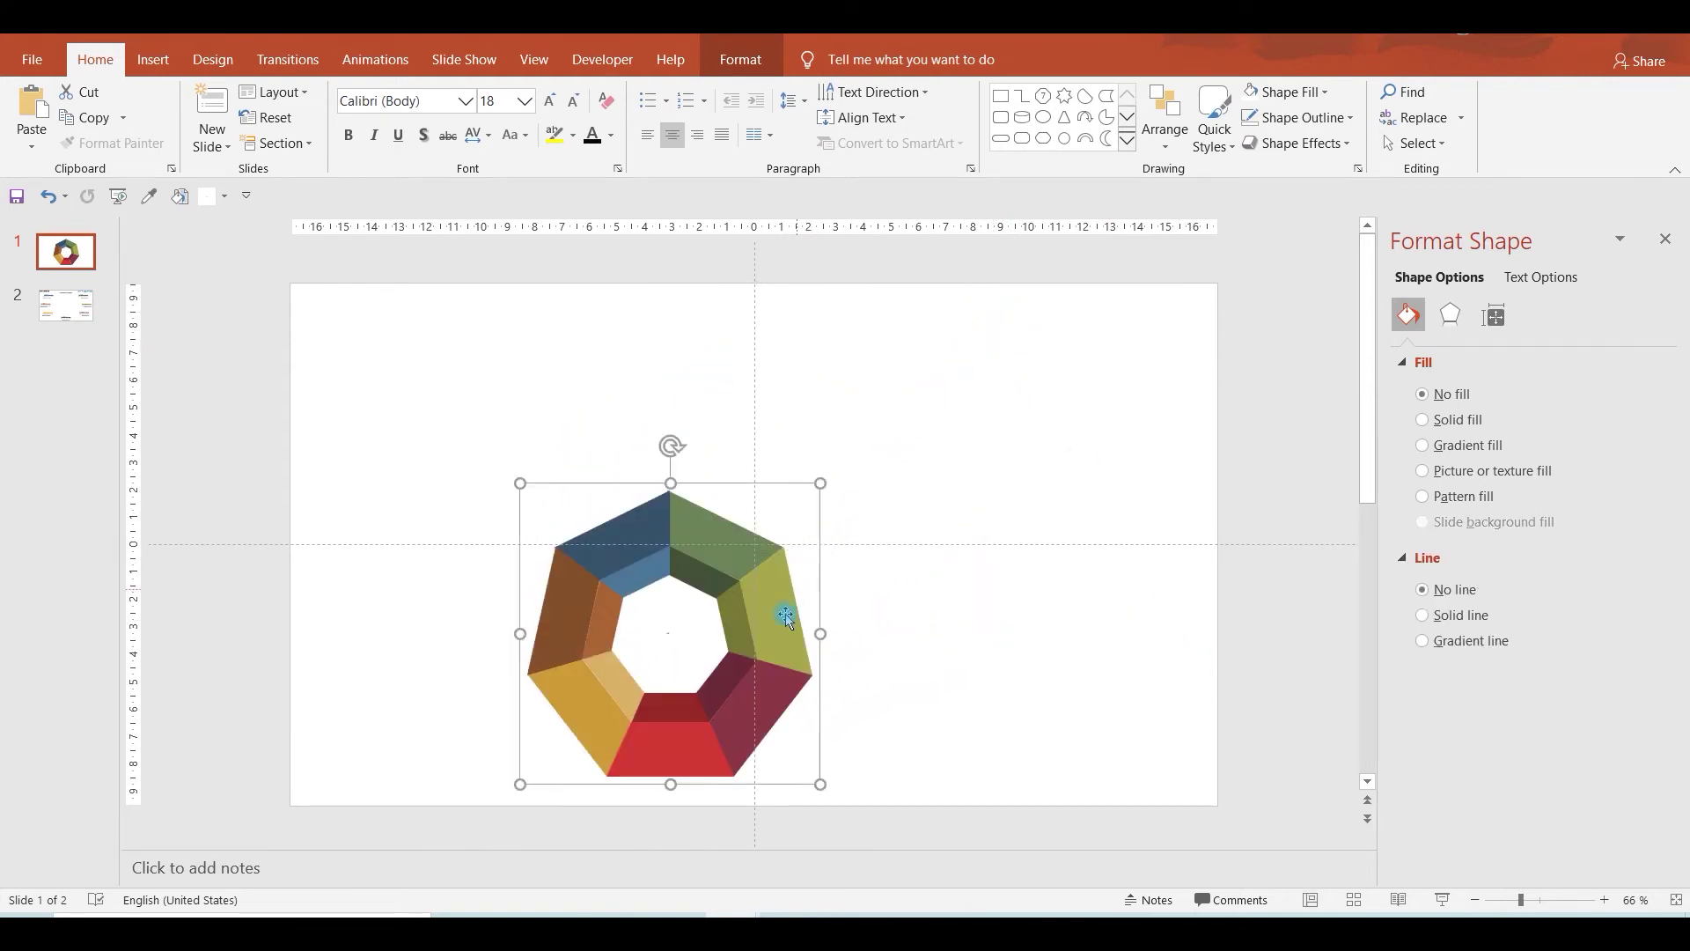
left_click_drag(786, 616, 867, 529)
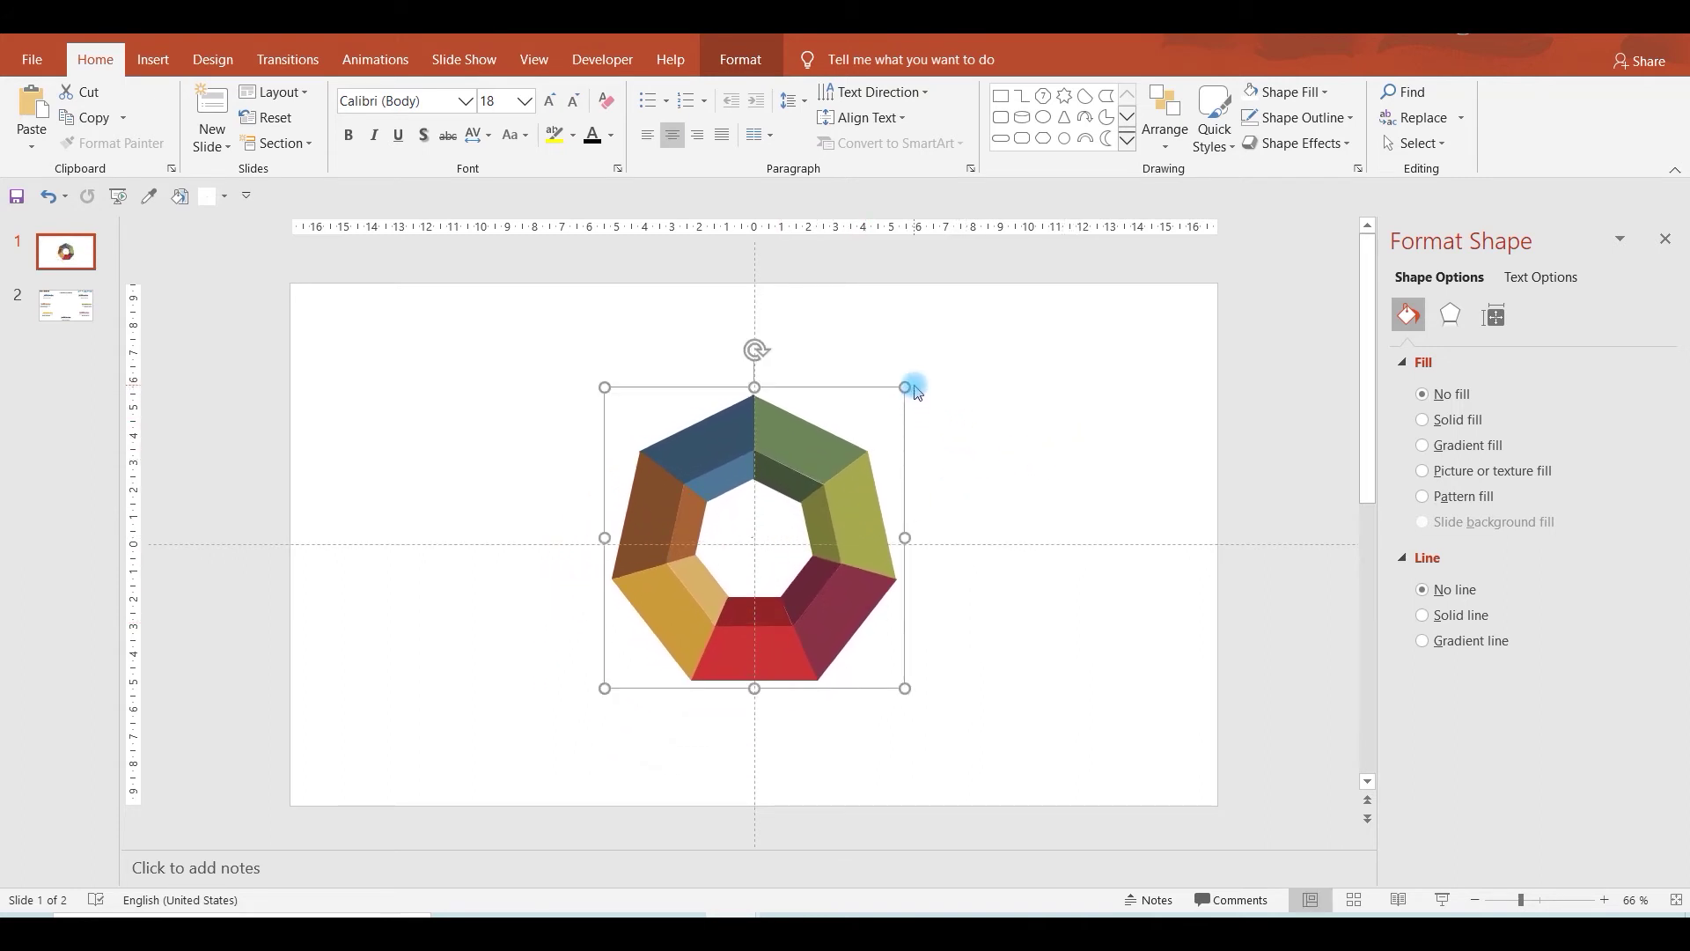
left_click_drag(907, 385, 883, 410)
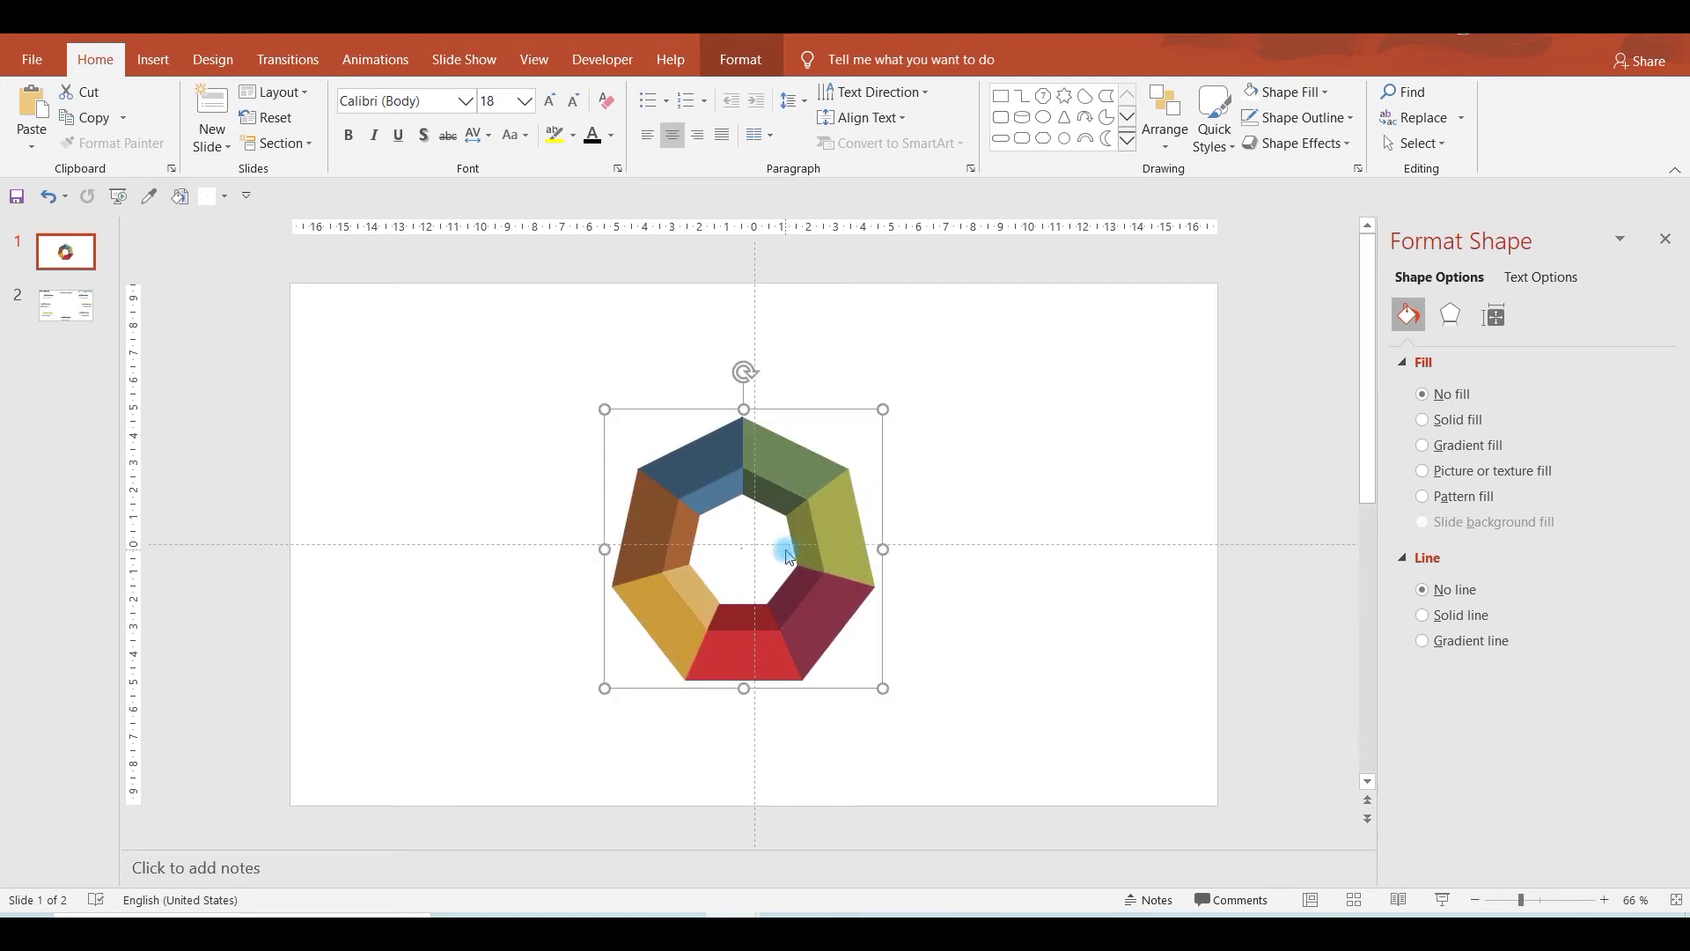
left_click_drag(829, 543, 841, 534)
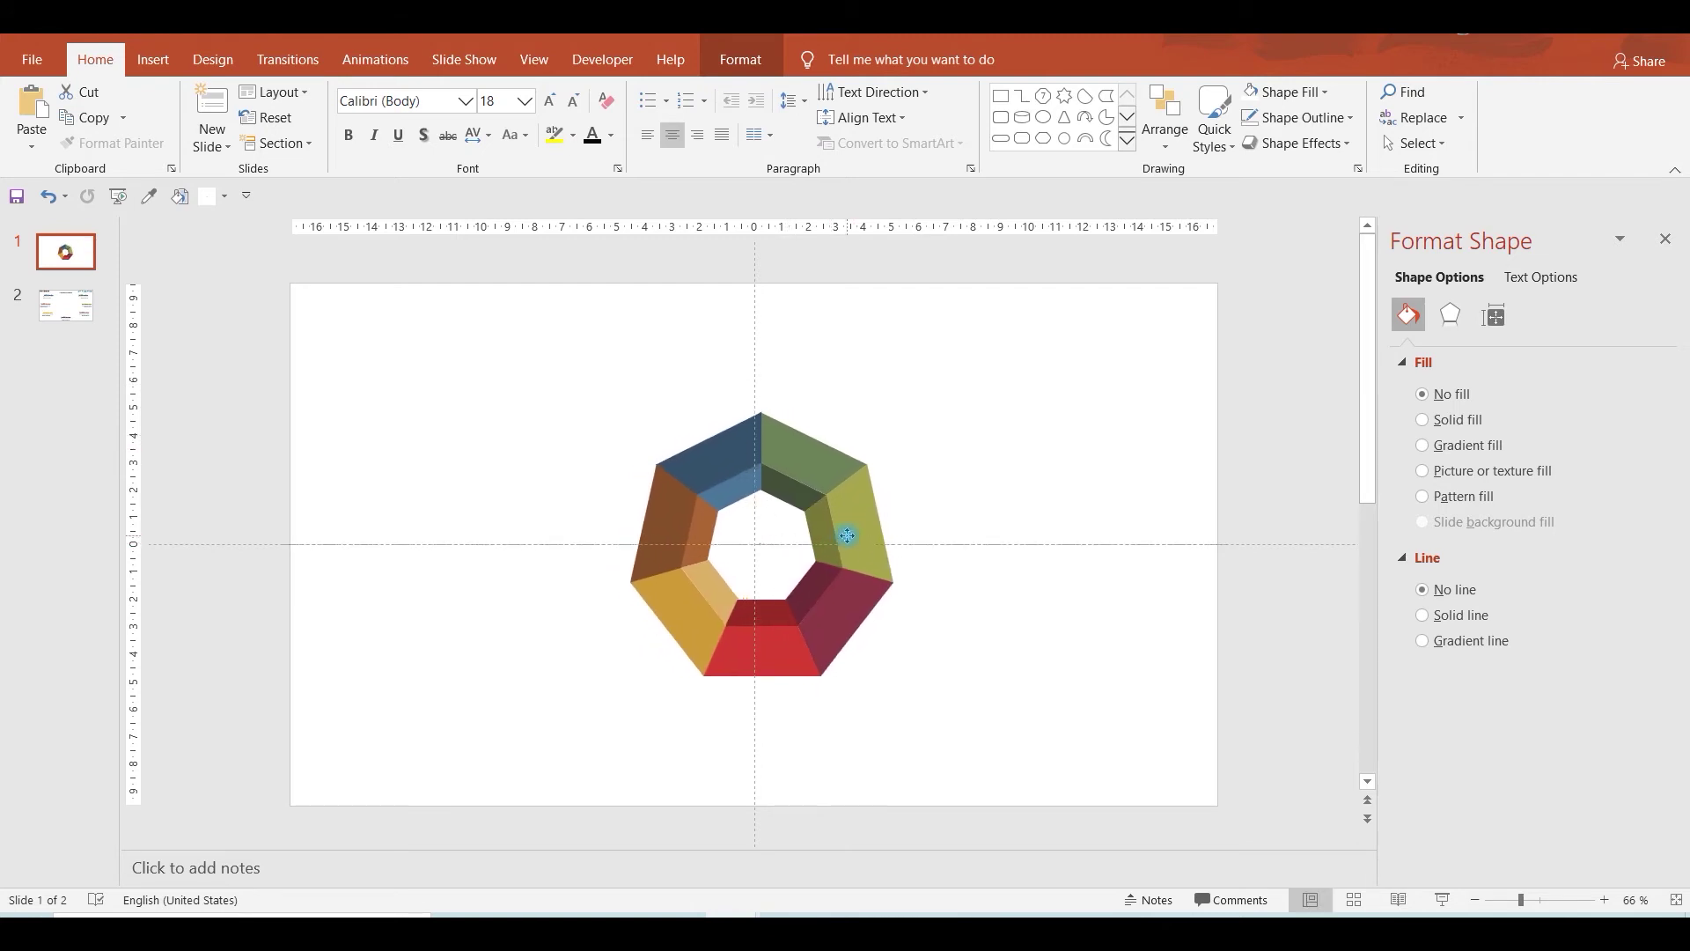
left_click(66, 304)
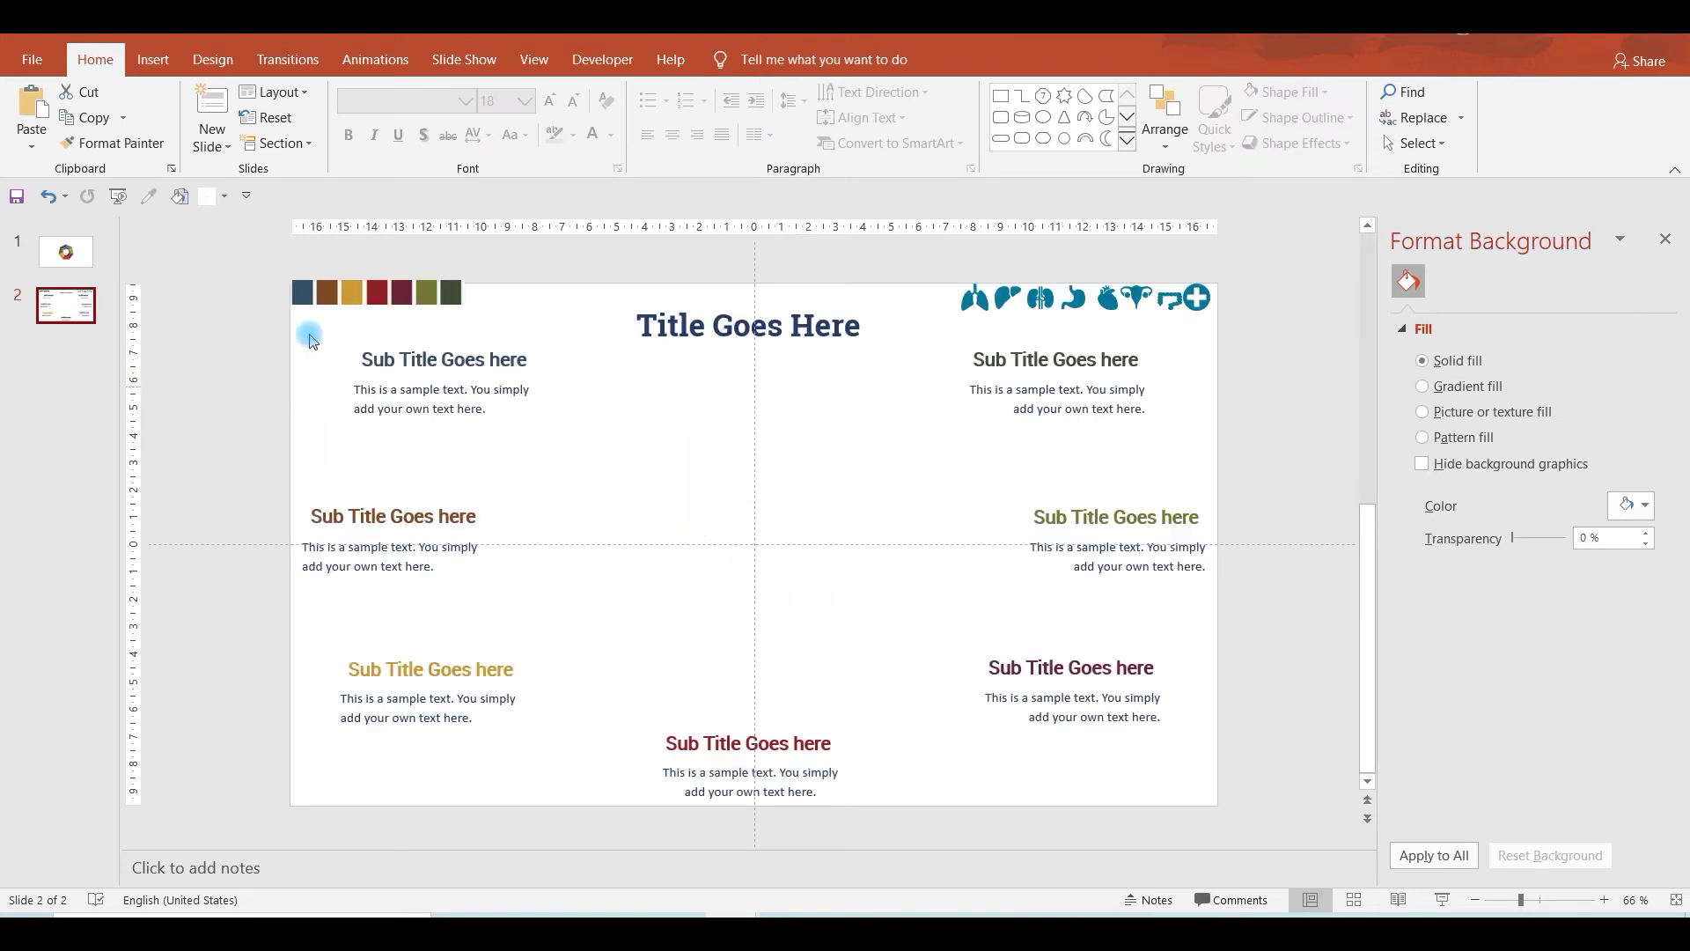
Copy slide 2's title and seven subtitle blocks onto slide 1, then return to slide 2.
left_click_drag(278, 329, 1231, 845)
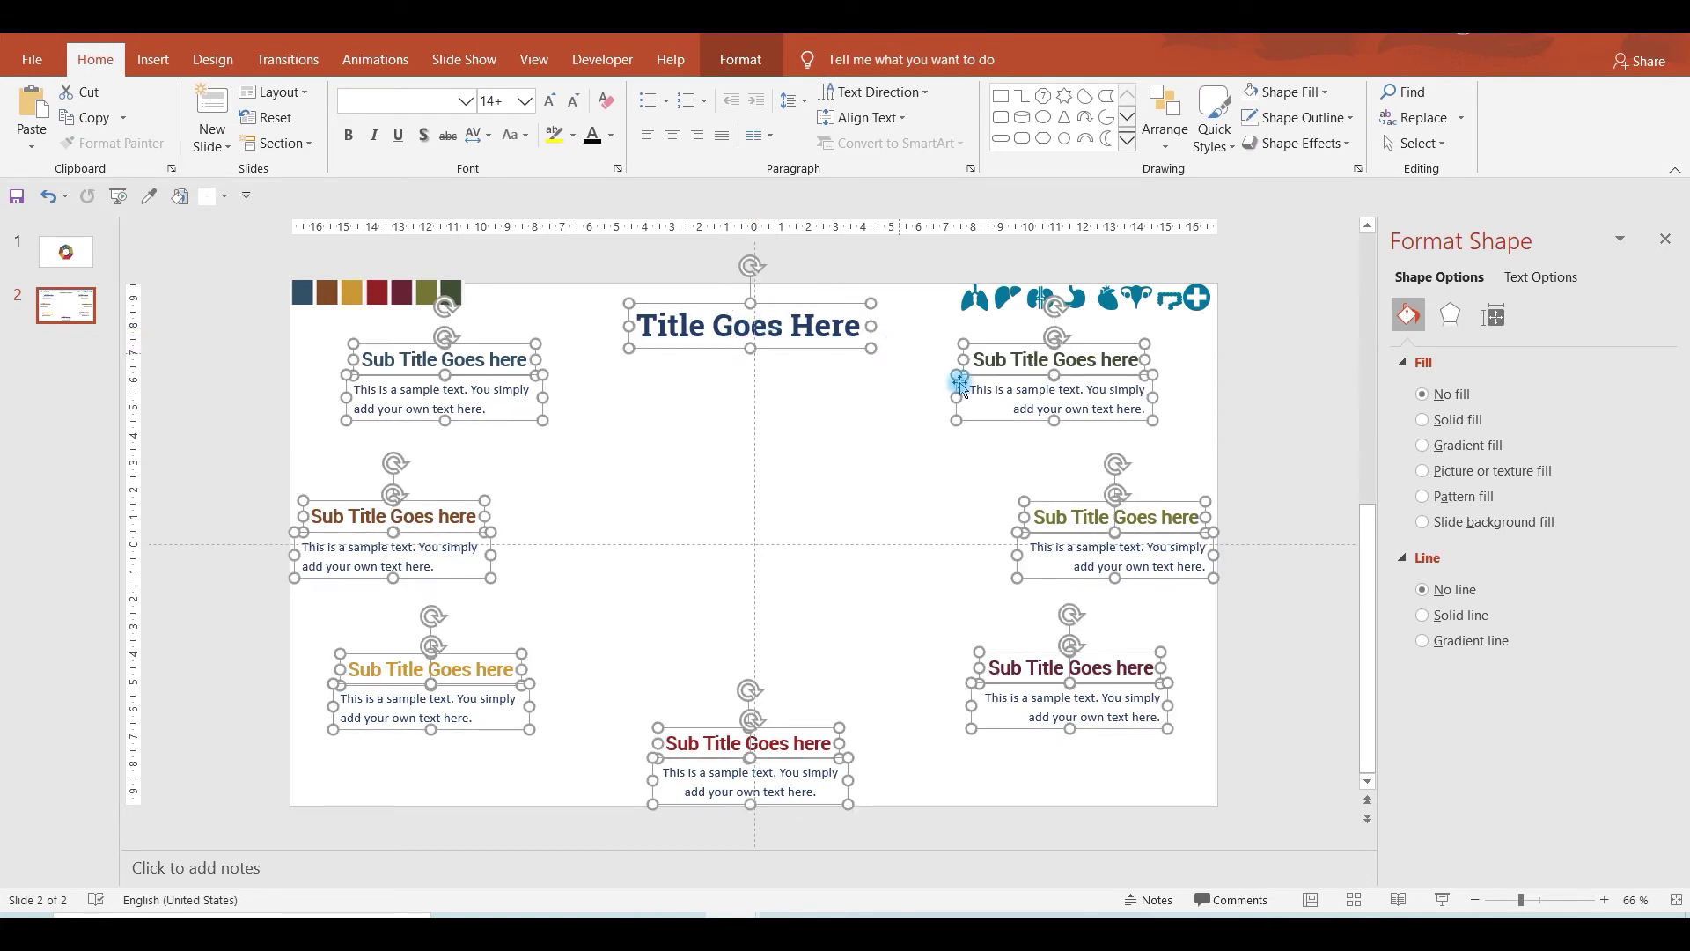
right_click(985, 396)
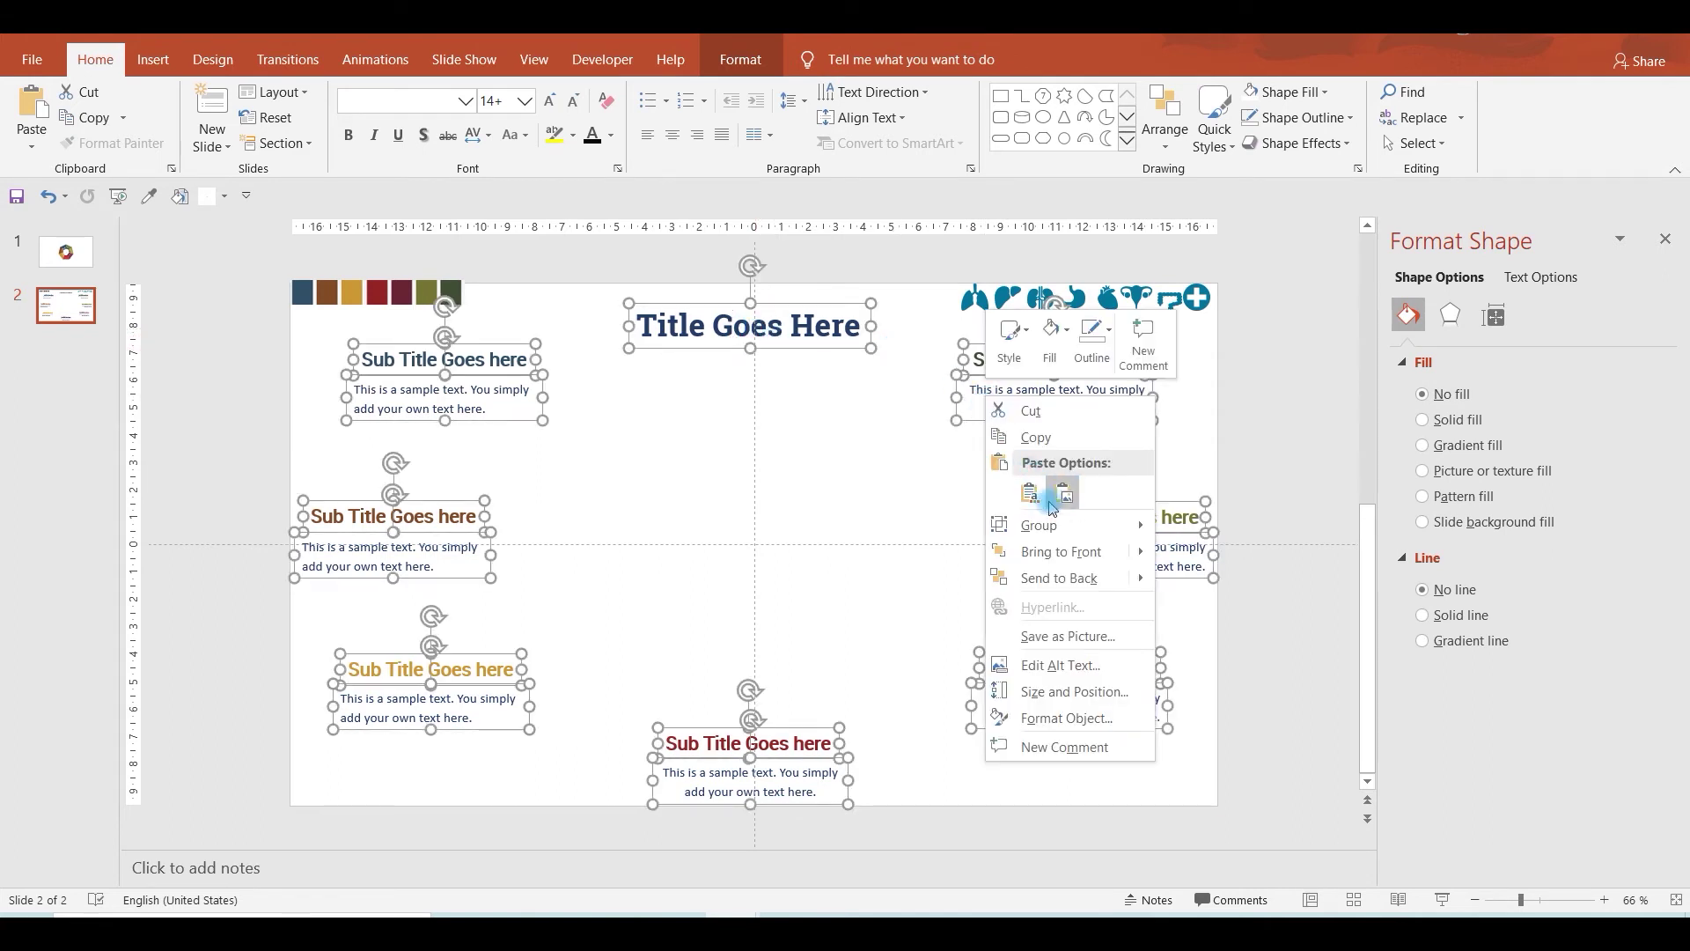
left_click(1078, 440)
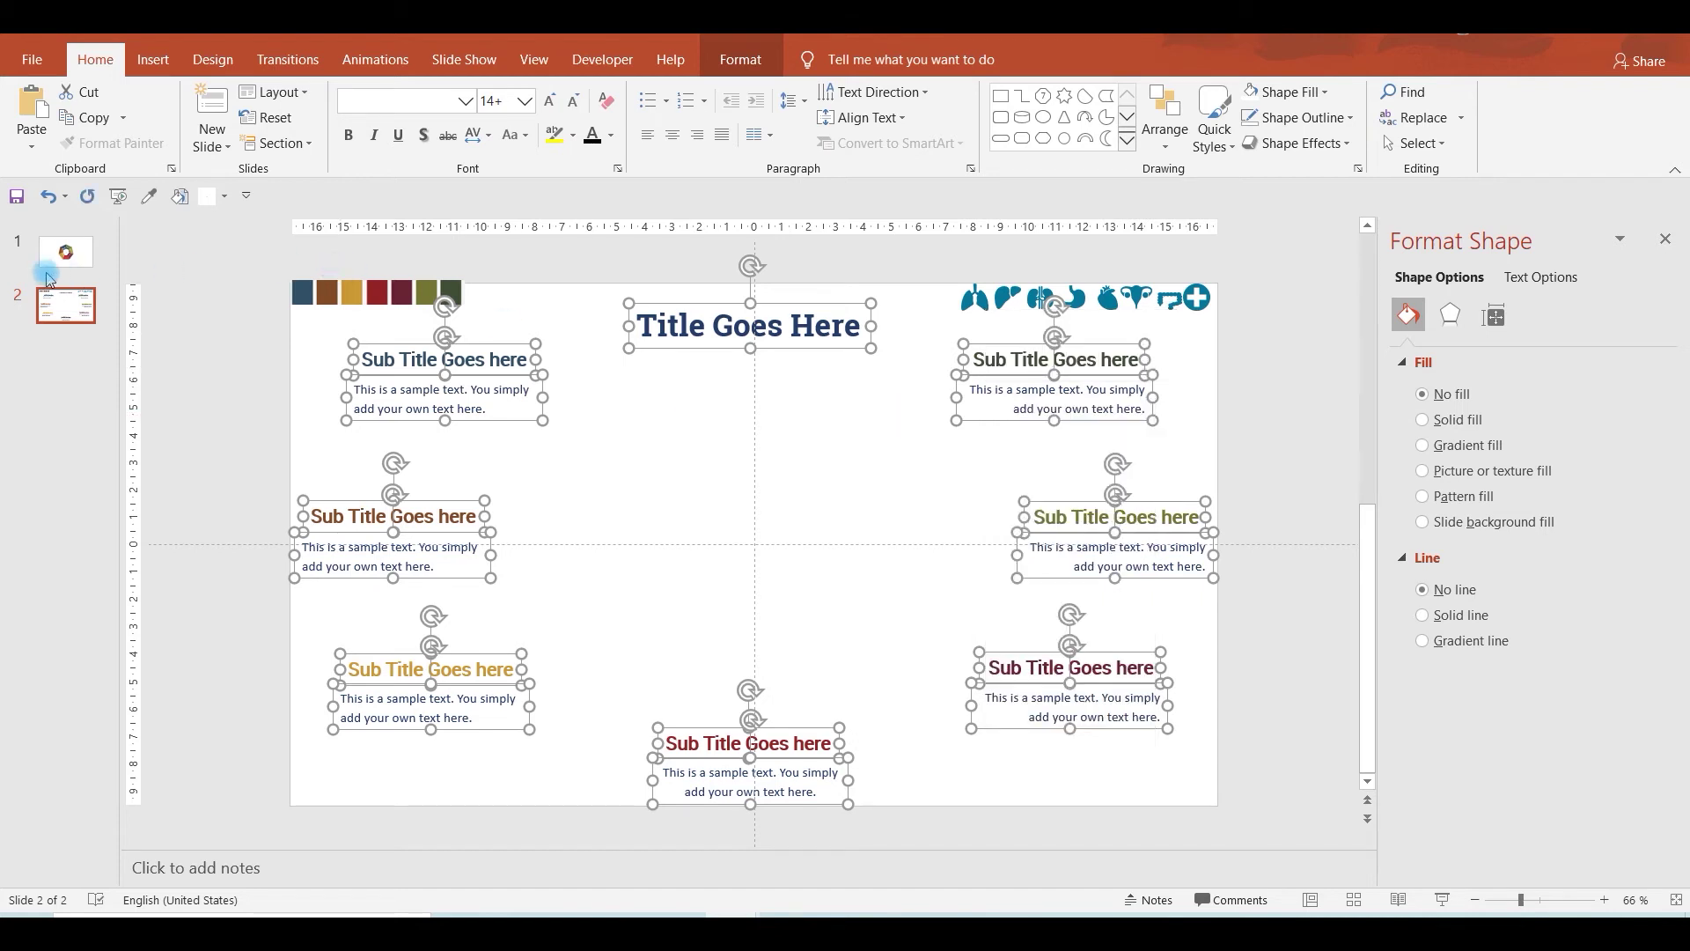
left_click(84, 251)
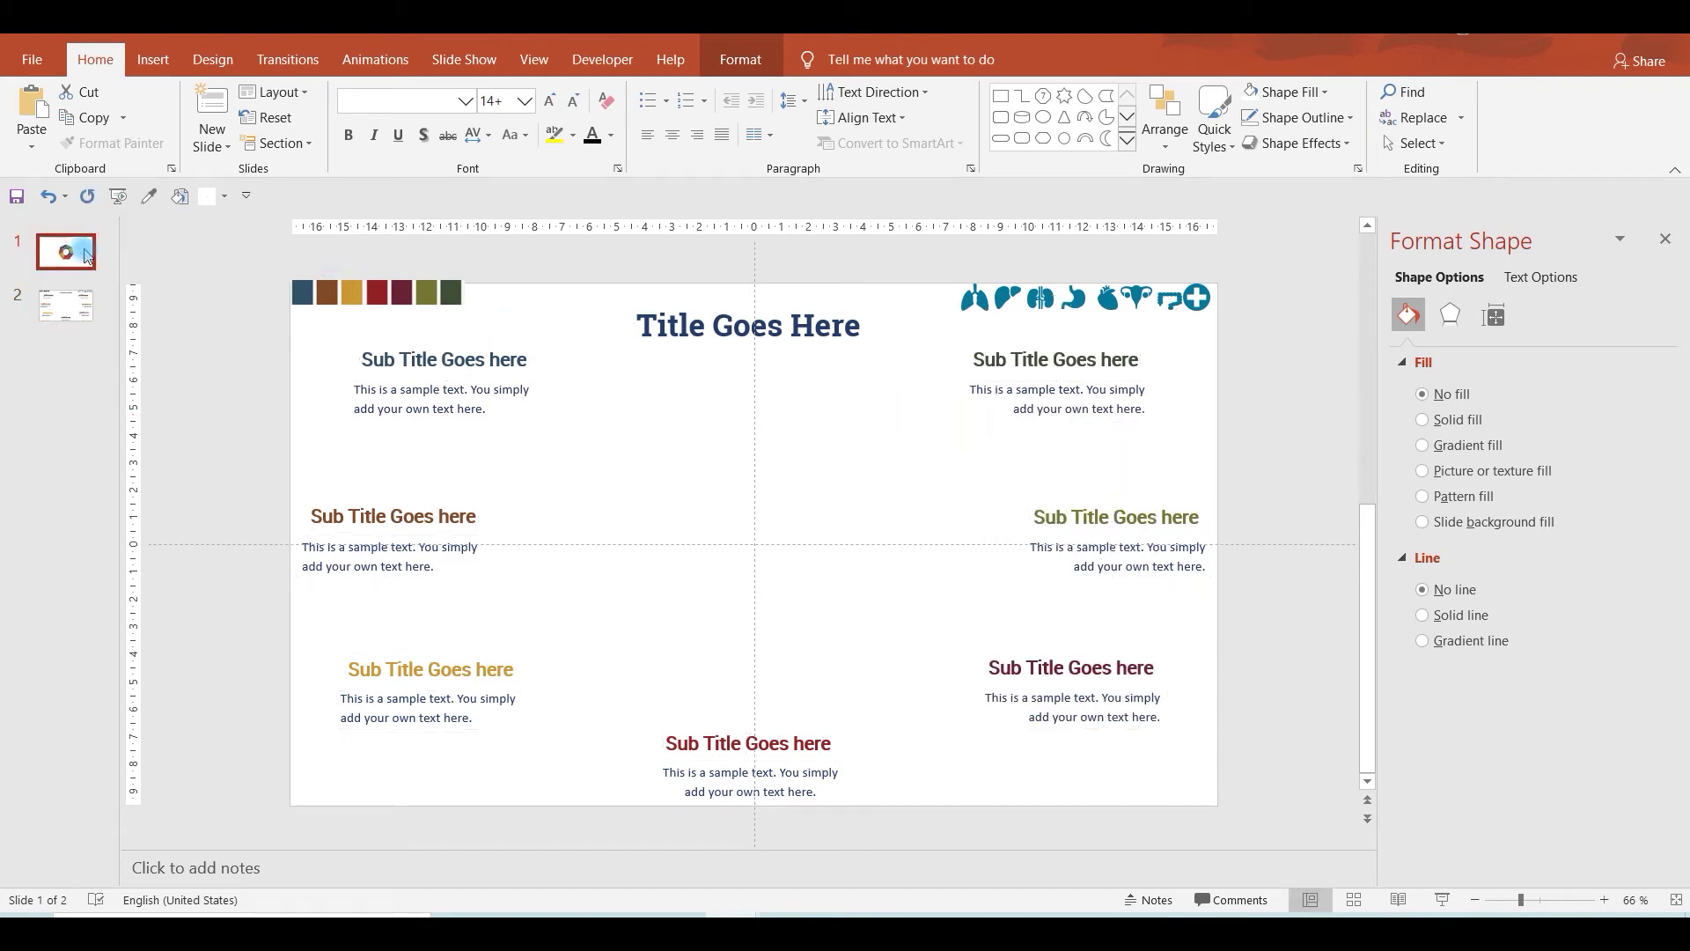
right_click(442, 377)
left_click(485, 420)
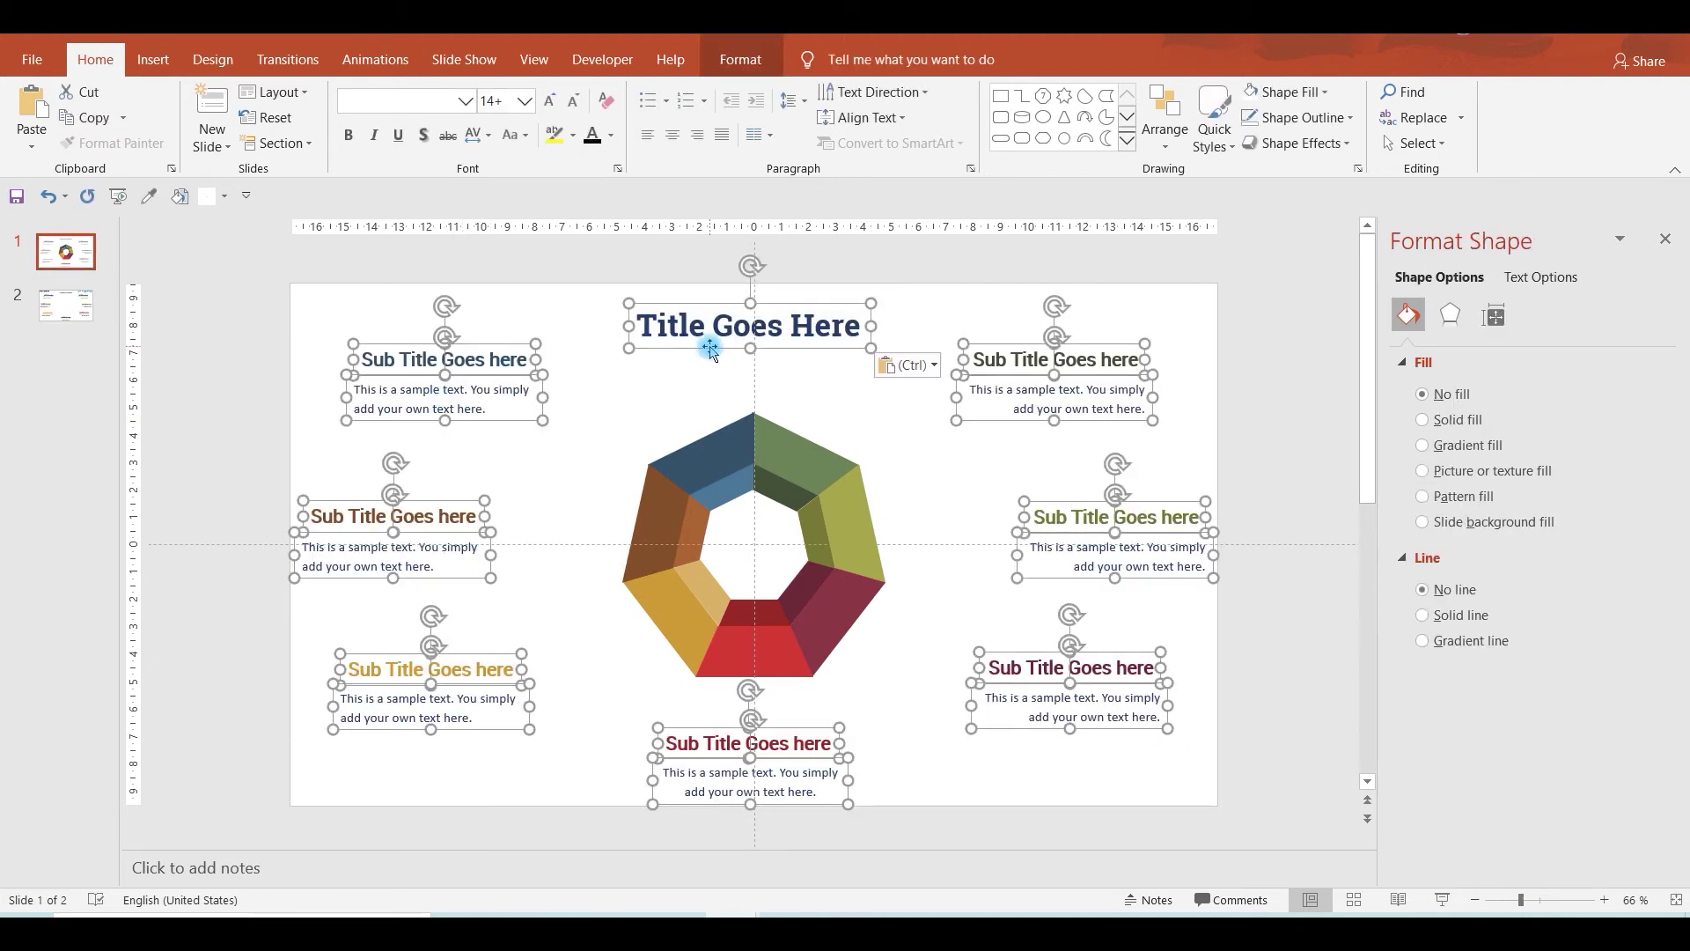
left_click(647, 403)
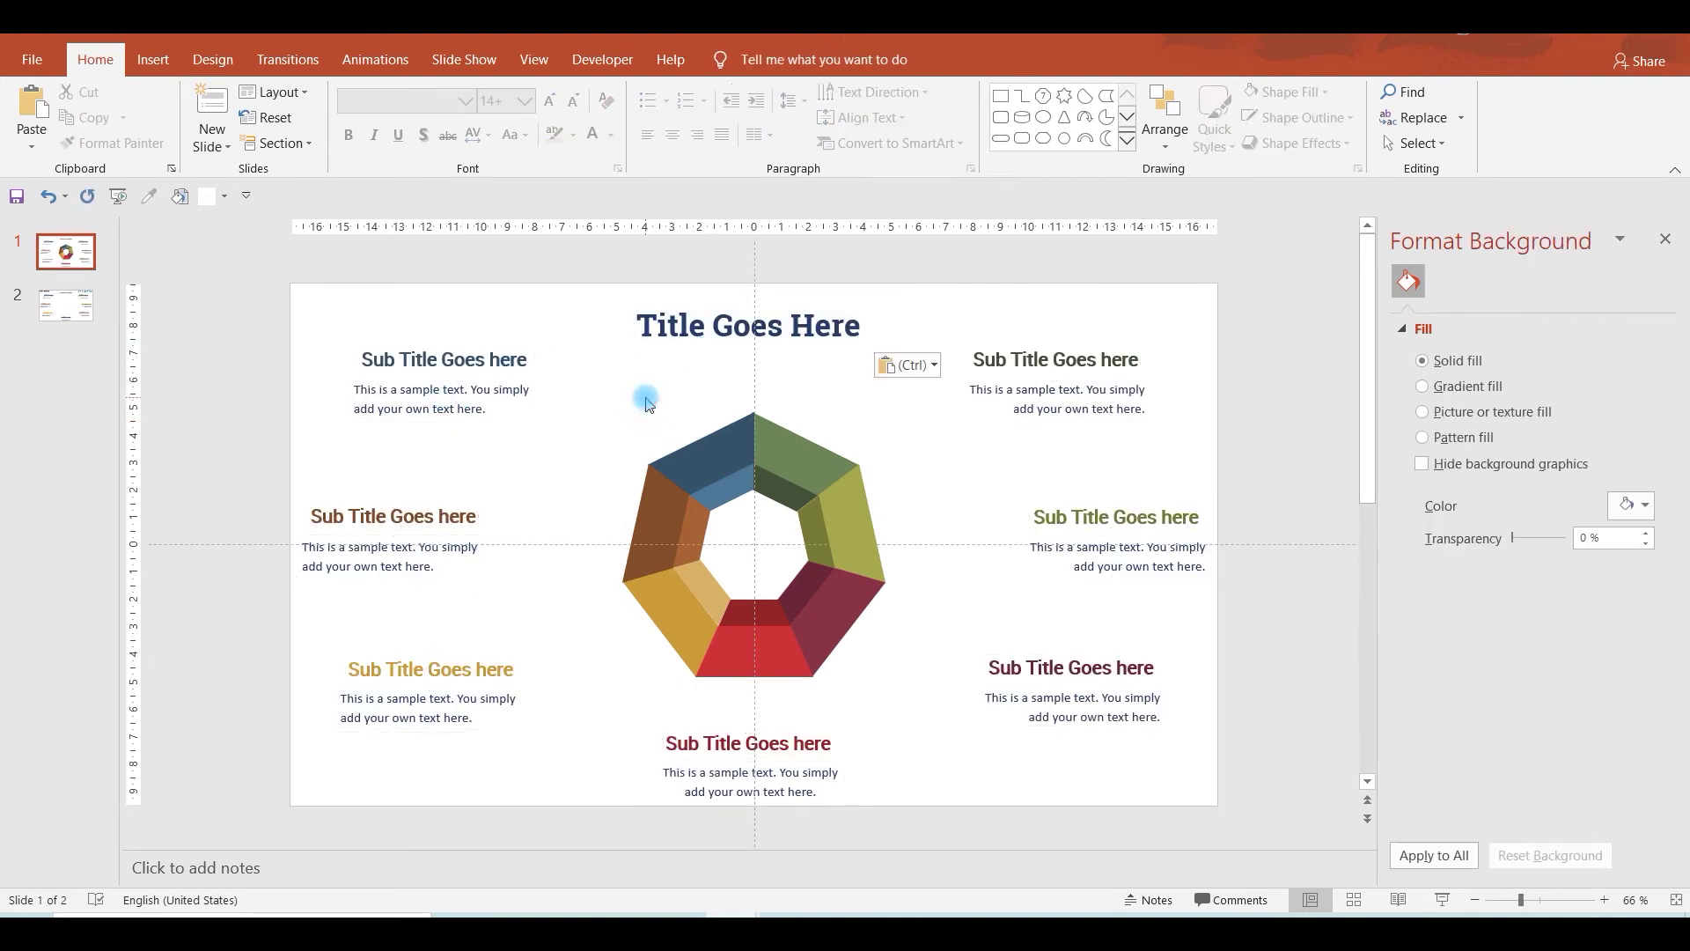
left_click(68, 261)
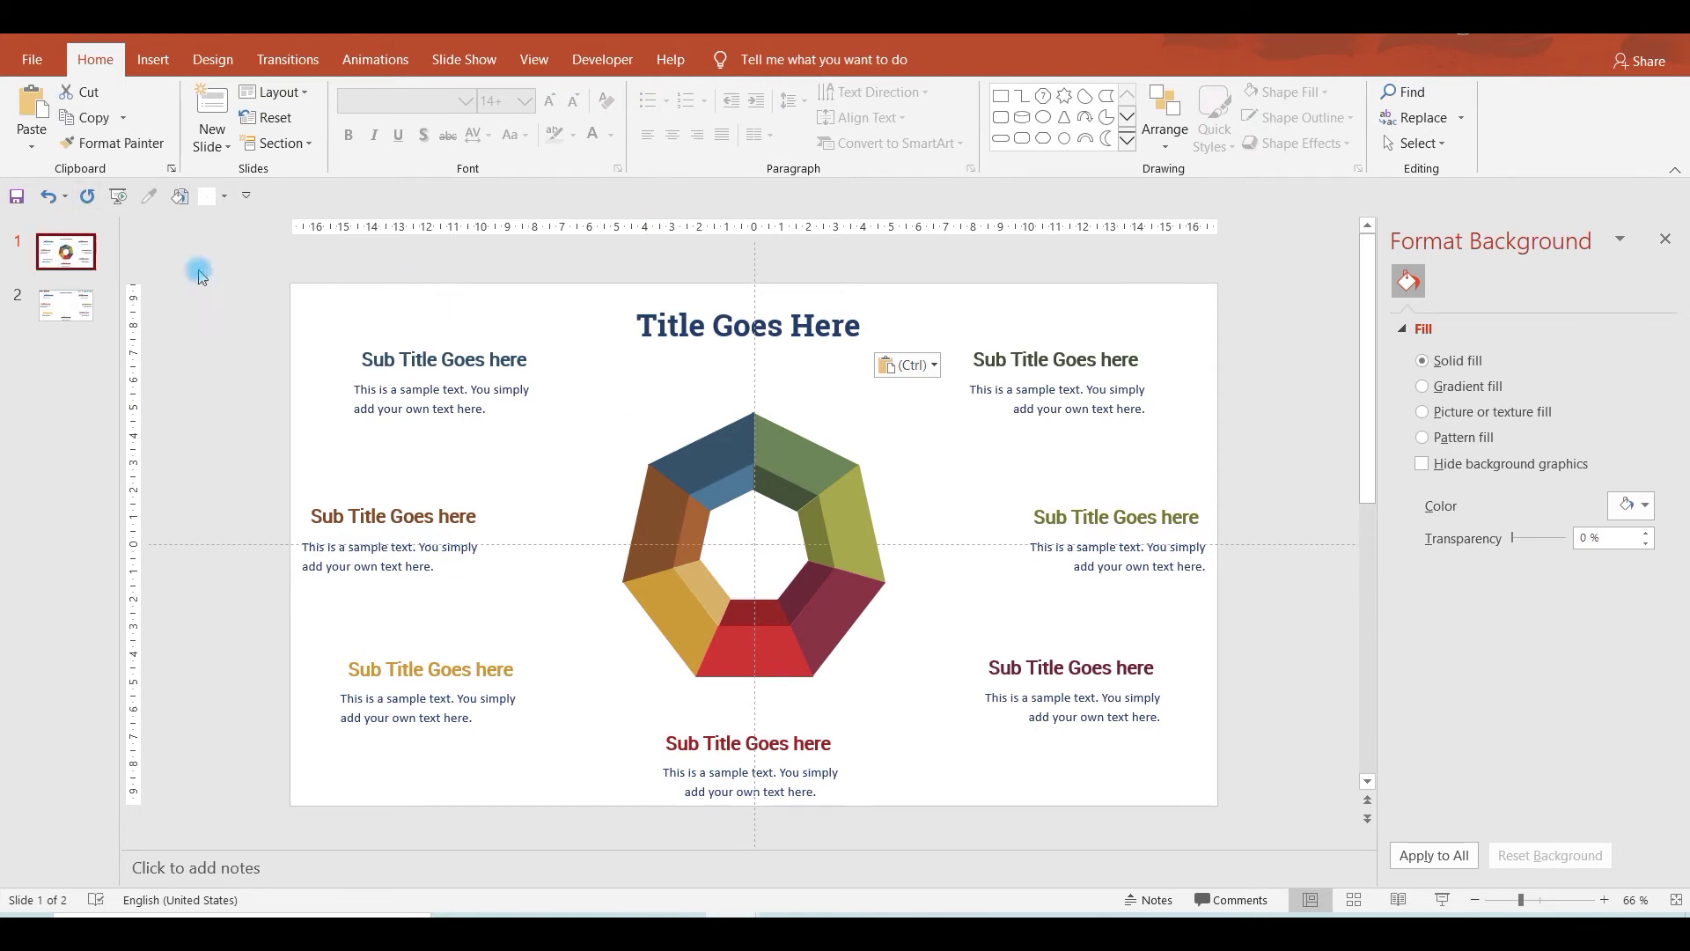
left_click(75, 314)
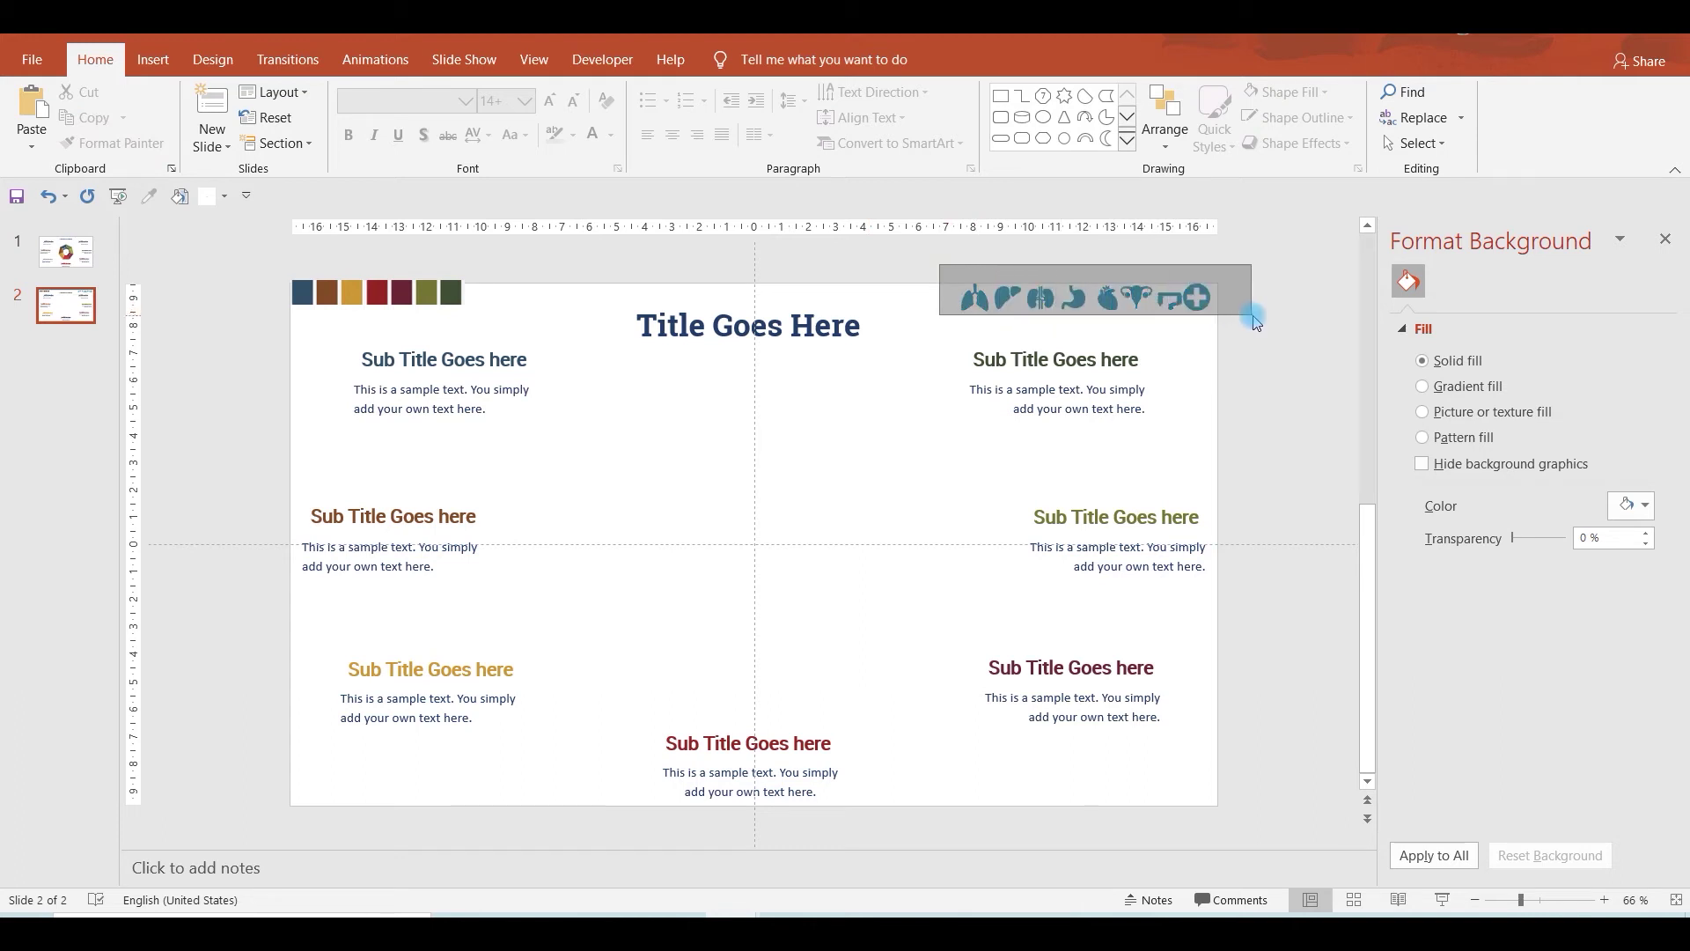
Copy the row of organ icons from slide 2 onto slide 1.
left_click_drag(940, 268, 1248, 315)
right_click(1158, 310)
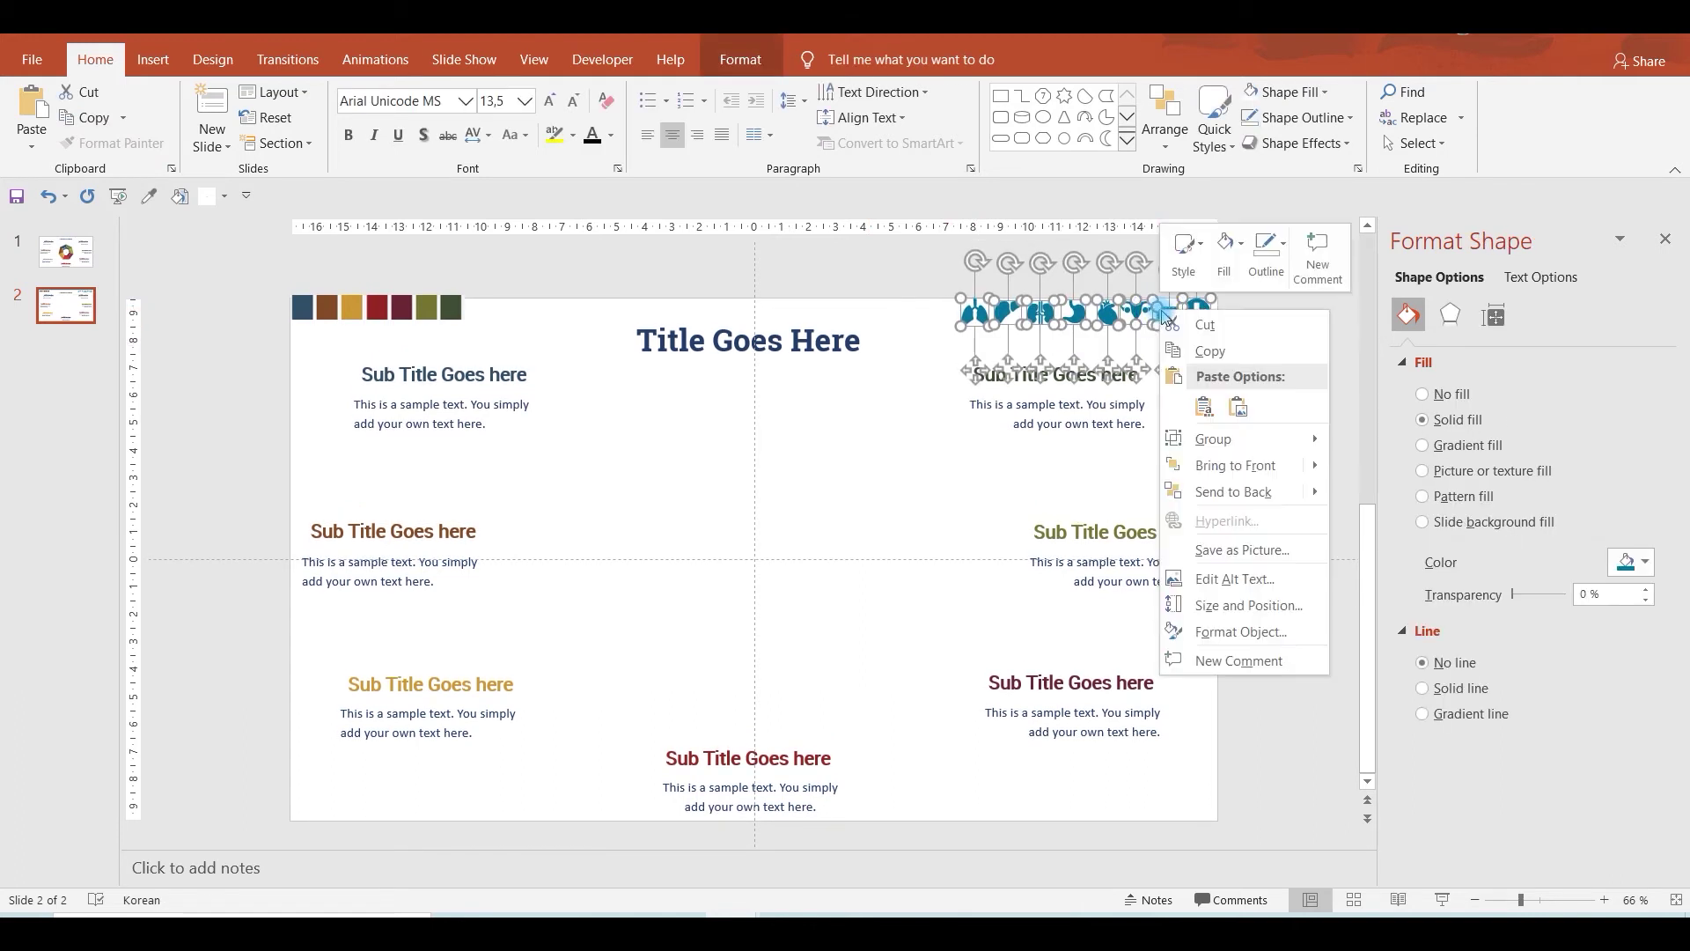
left_click(1195, 348)
left_click(77, 289)
left_click(66, 250)
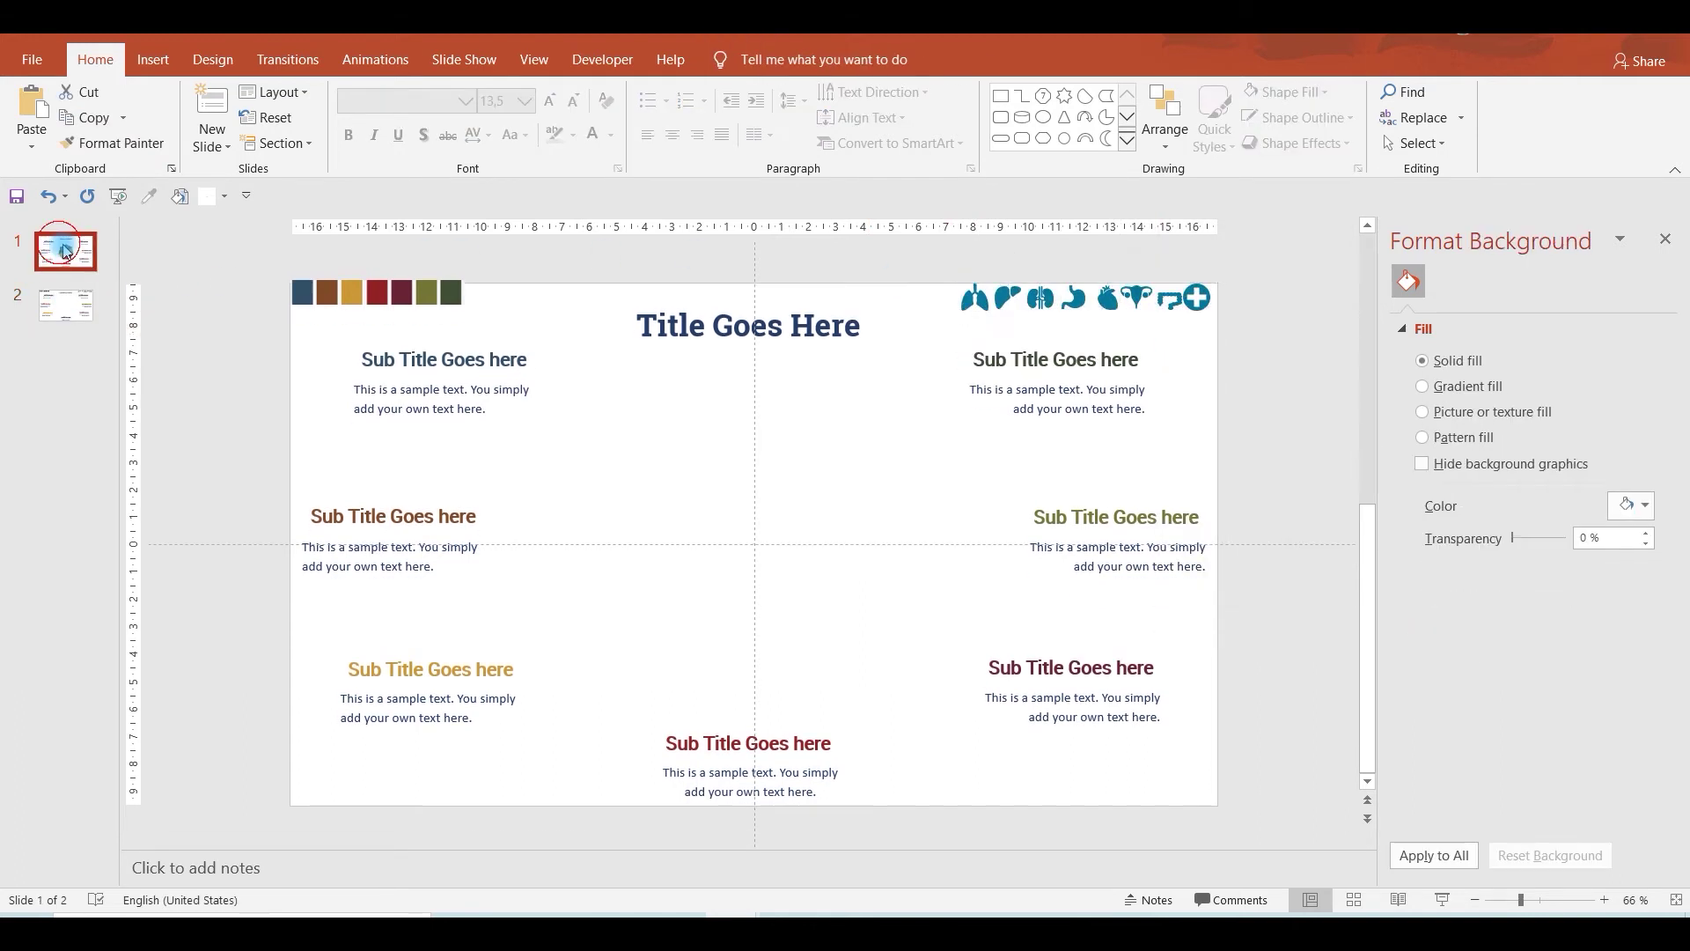
left_click(994, 277)
right_click(995, 278)
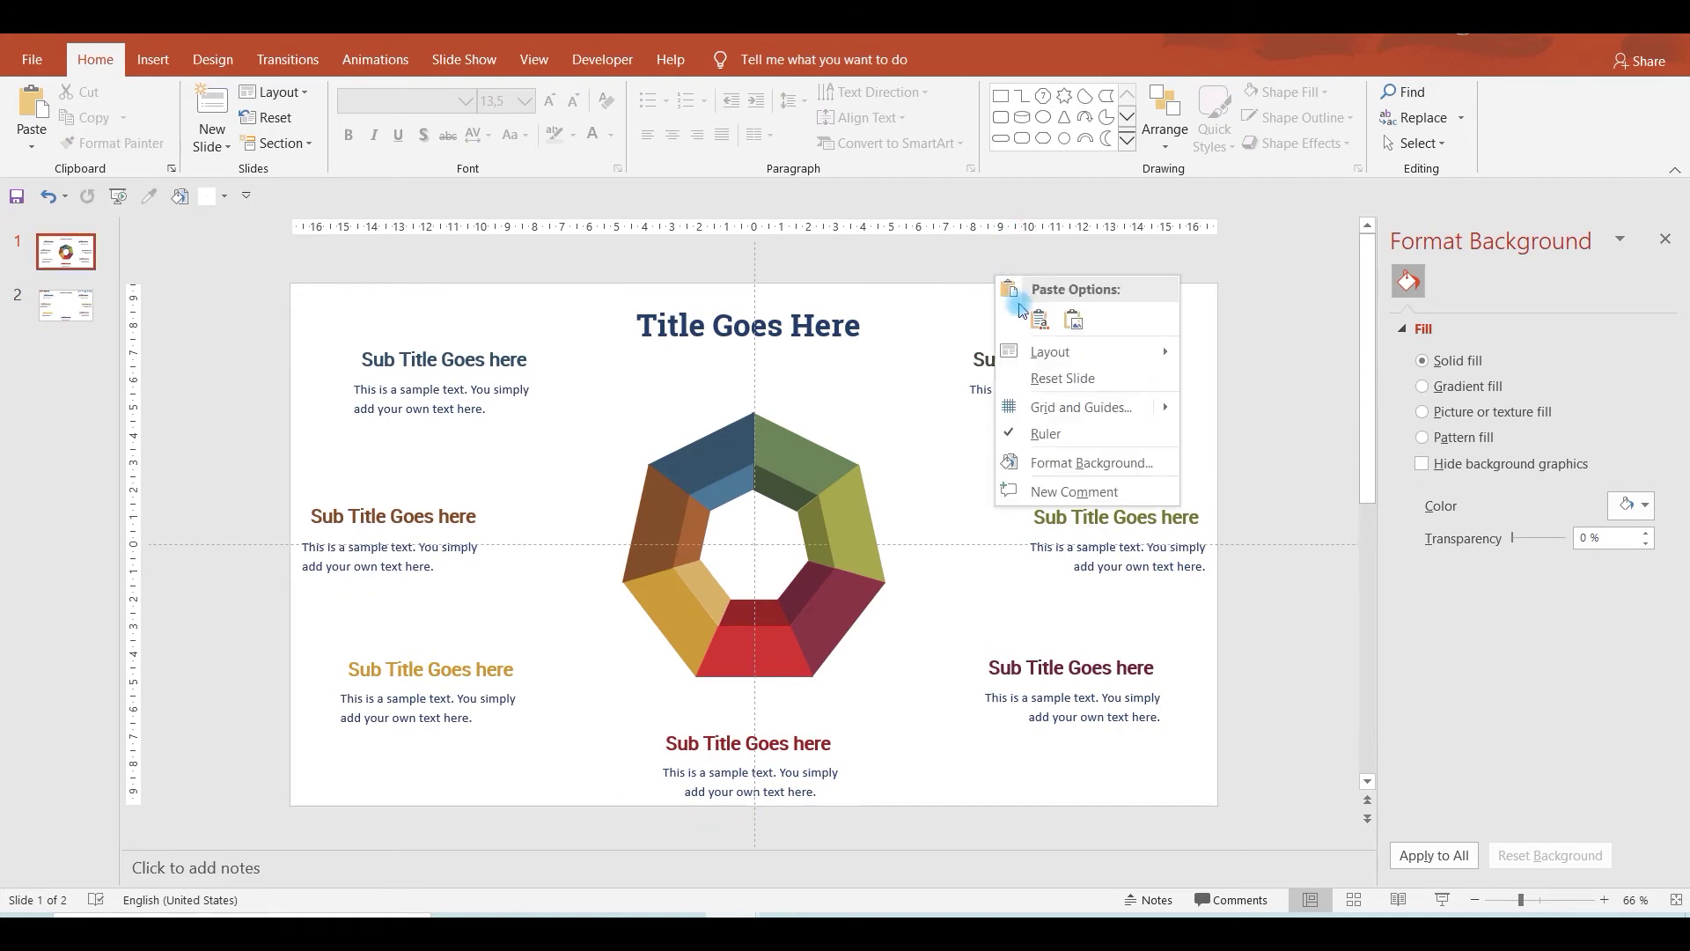
left_click(1035, 315)
Move the plus icon into the heptagon centre and enlarge it to fill the space.
left_click(1284, 351)
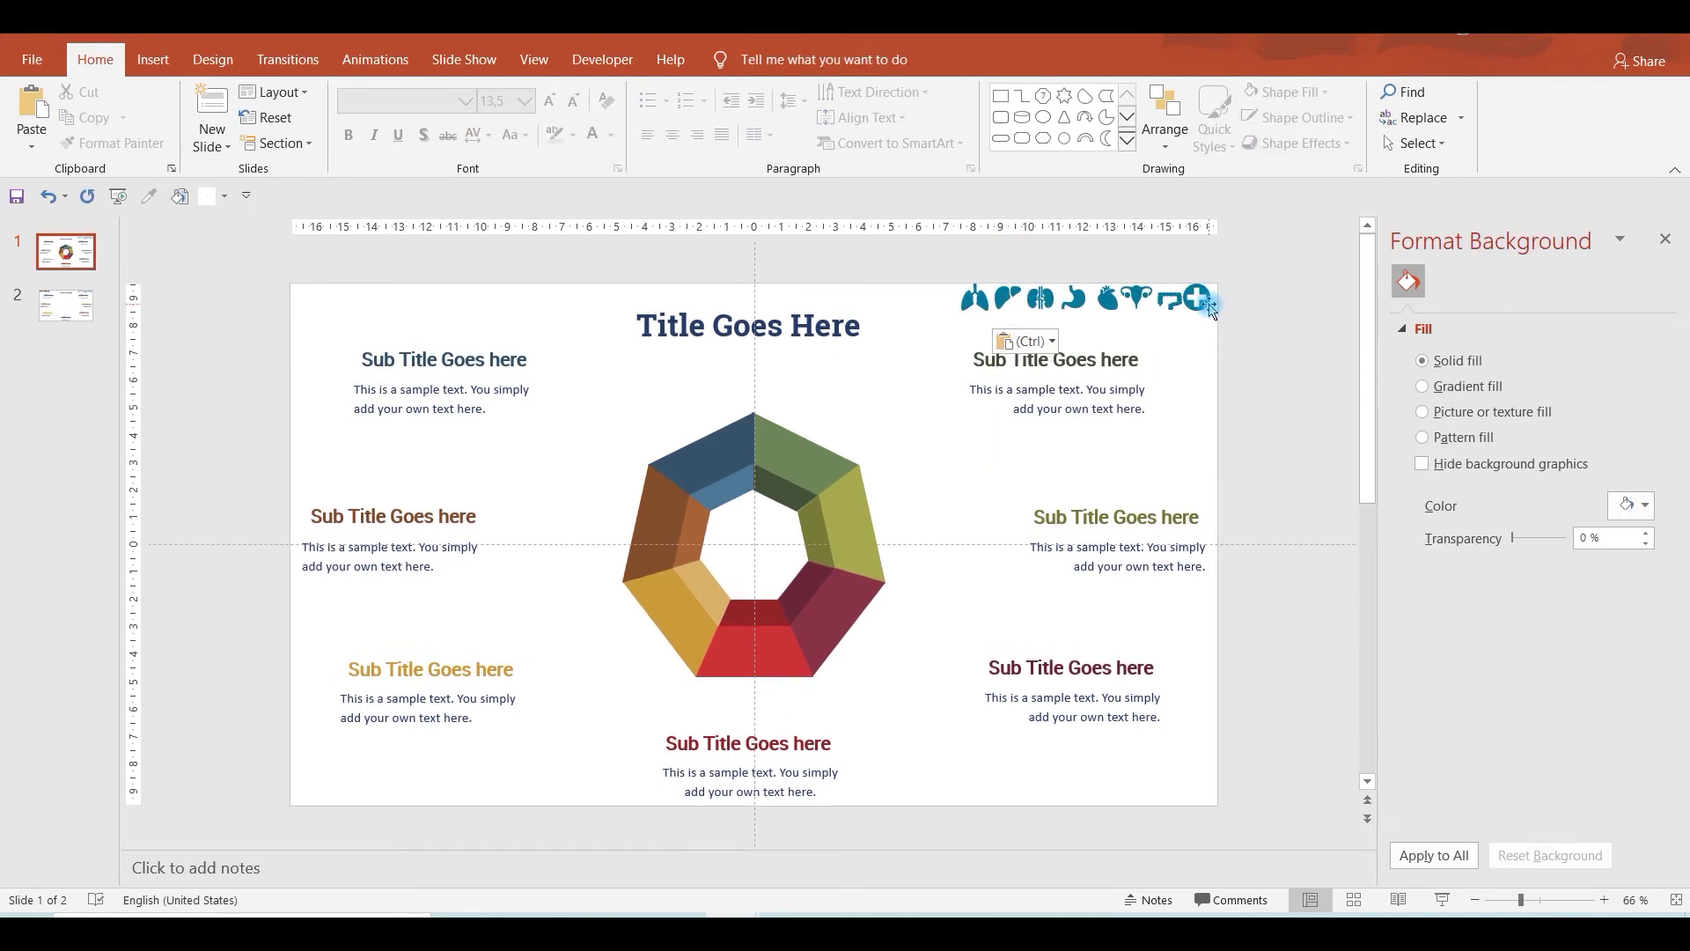
mouse_move(1195, 310)
left_mouse_down()
mouse_move(779, 562)
mouse_move(752, 546)
left_mouse_up()
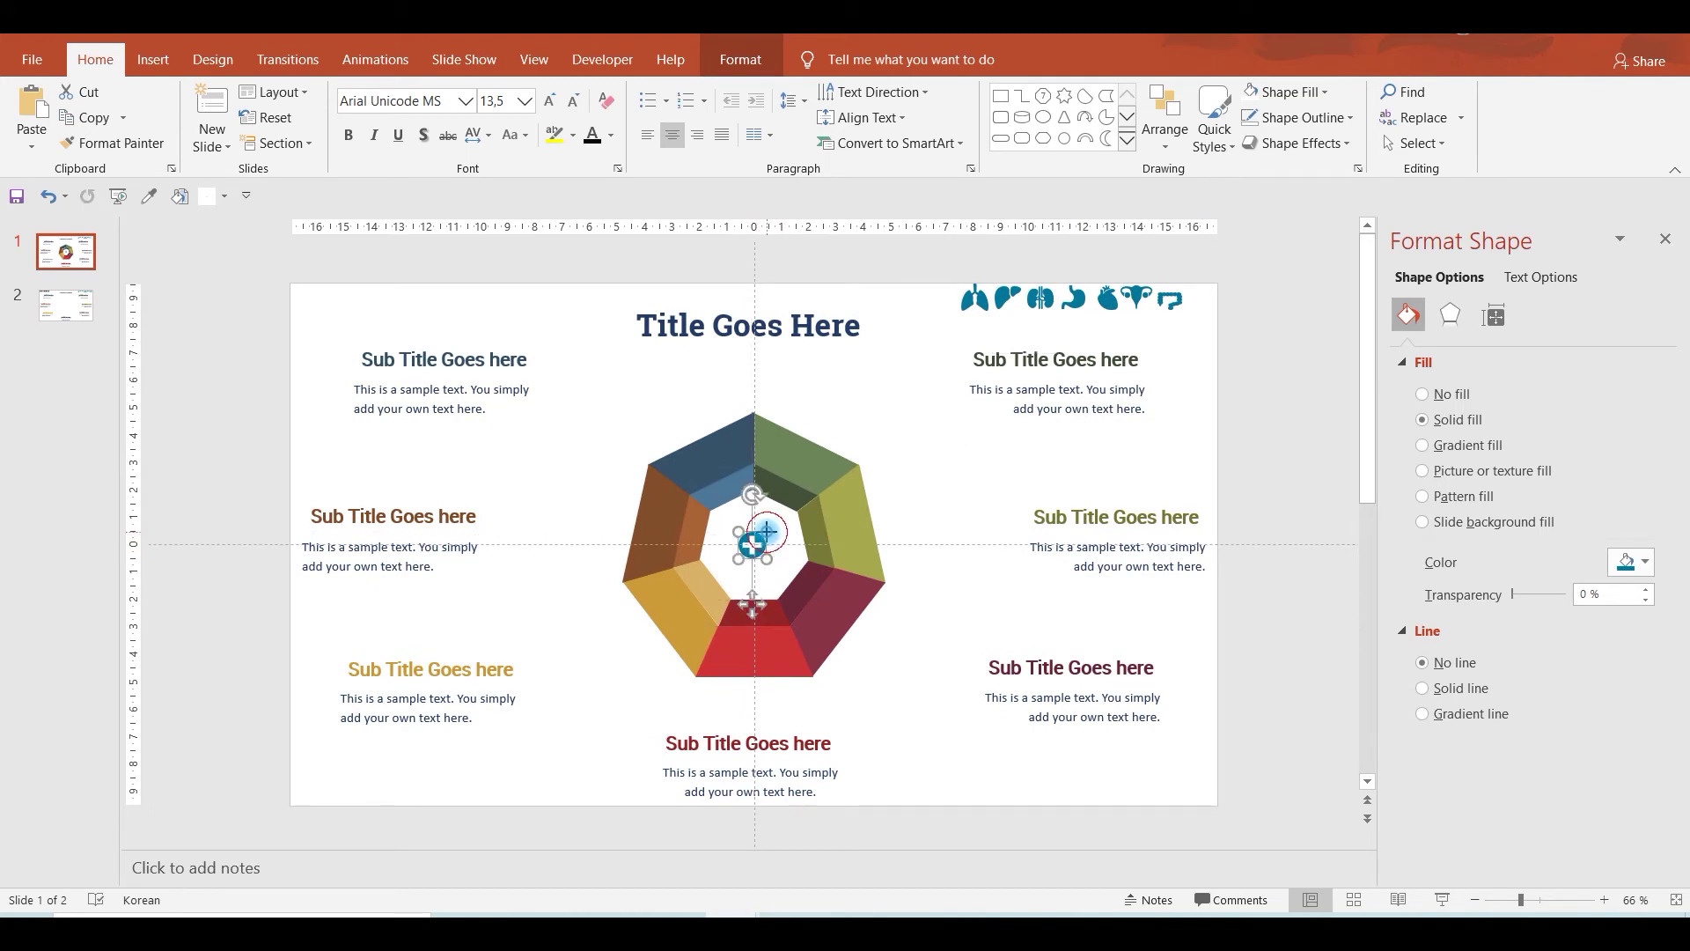
mouse_move(767, 531)
left_mouse_down()
mouse_move(806, 493)
mouse_move(769, 548)
left_mouse_up()
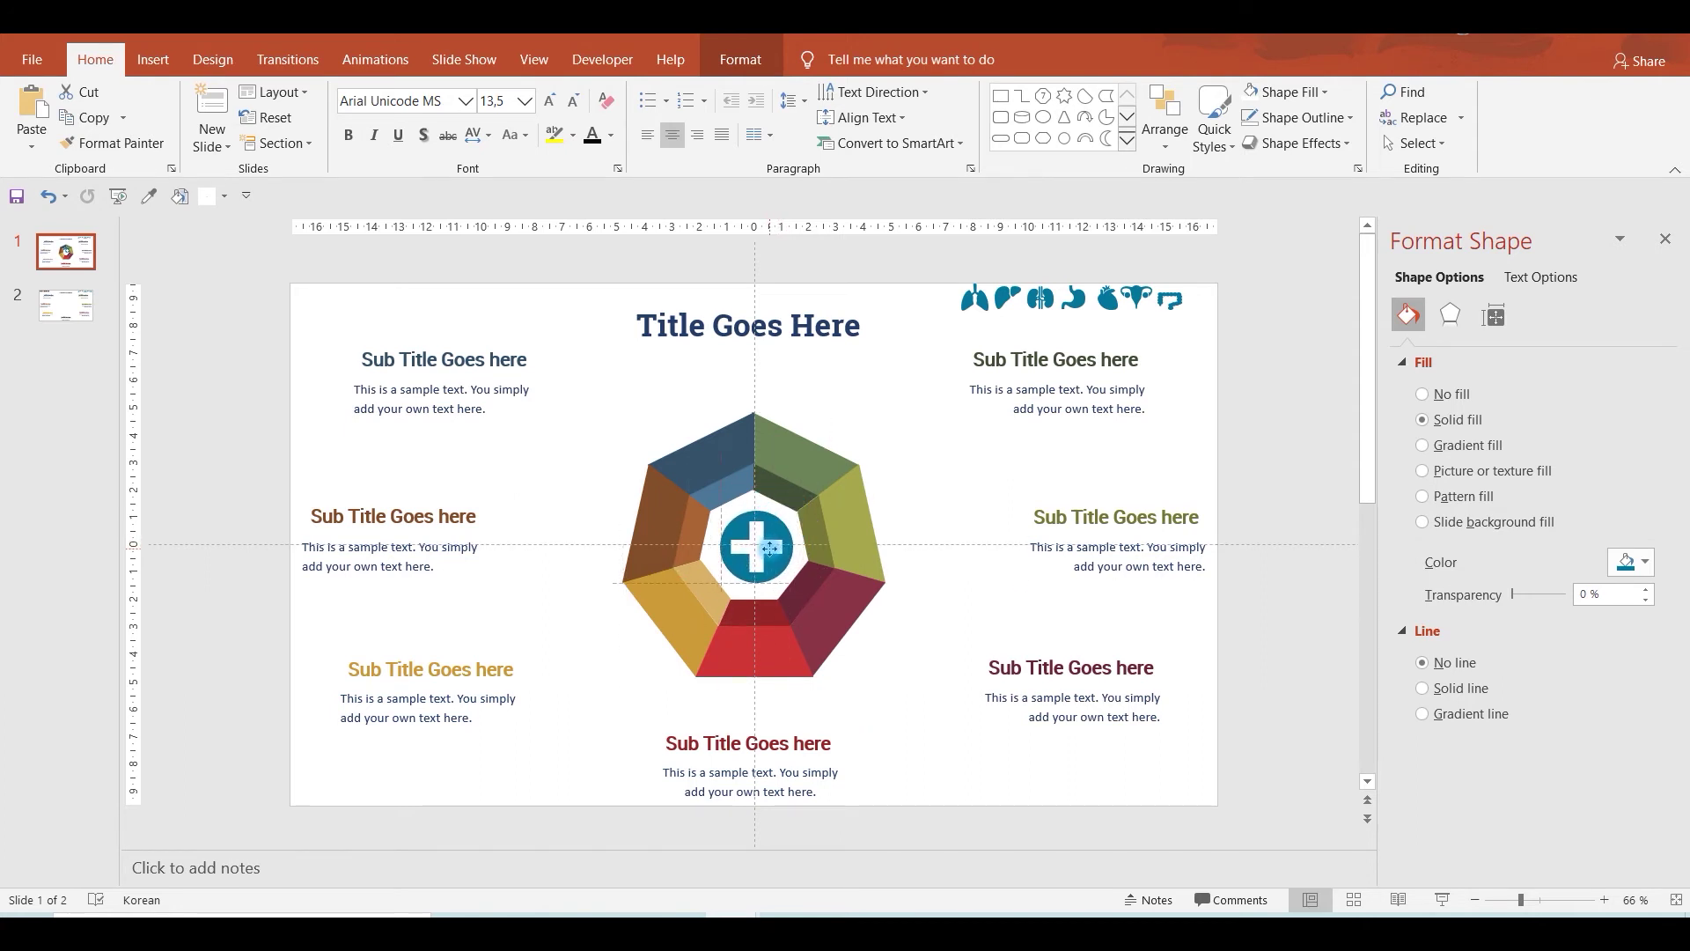
left_click_drag(770, 547, 770, 548)
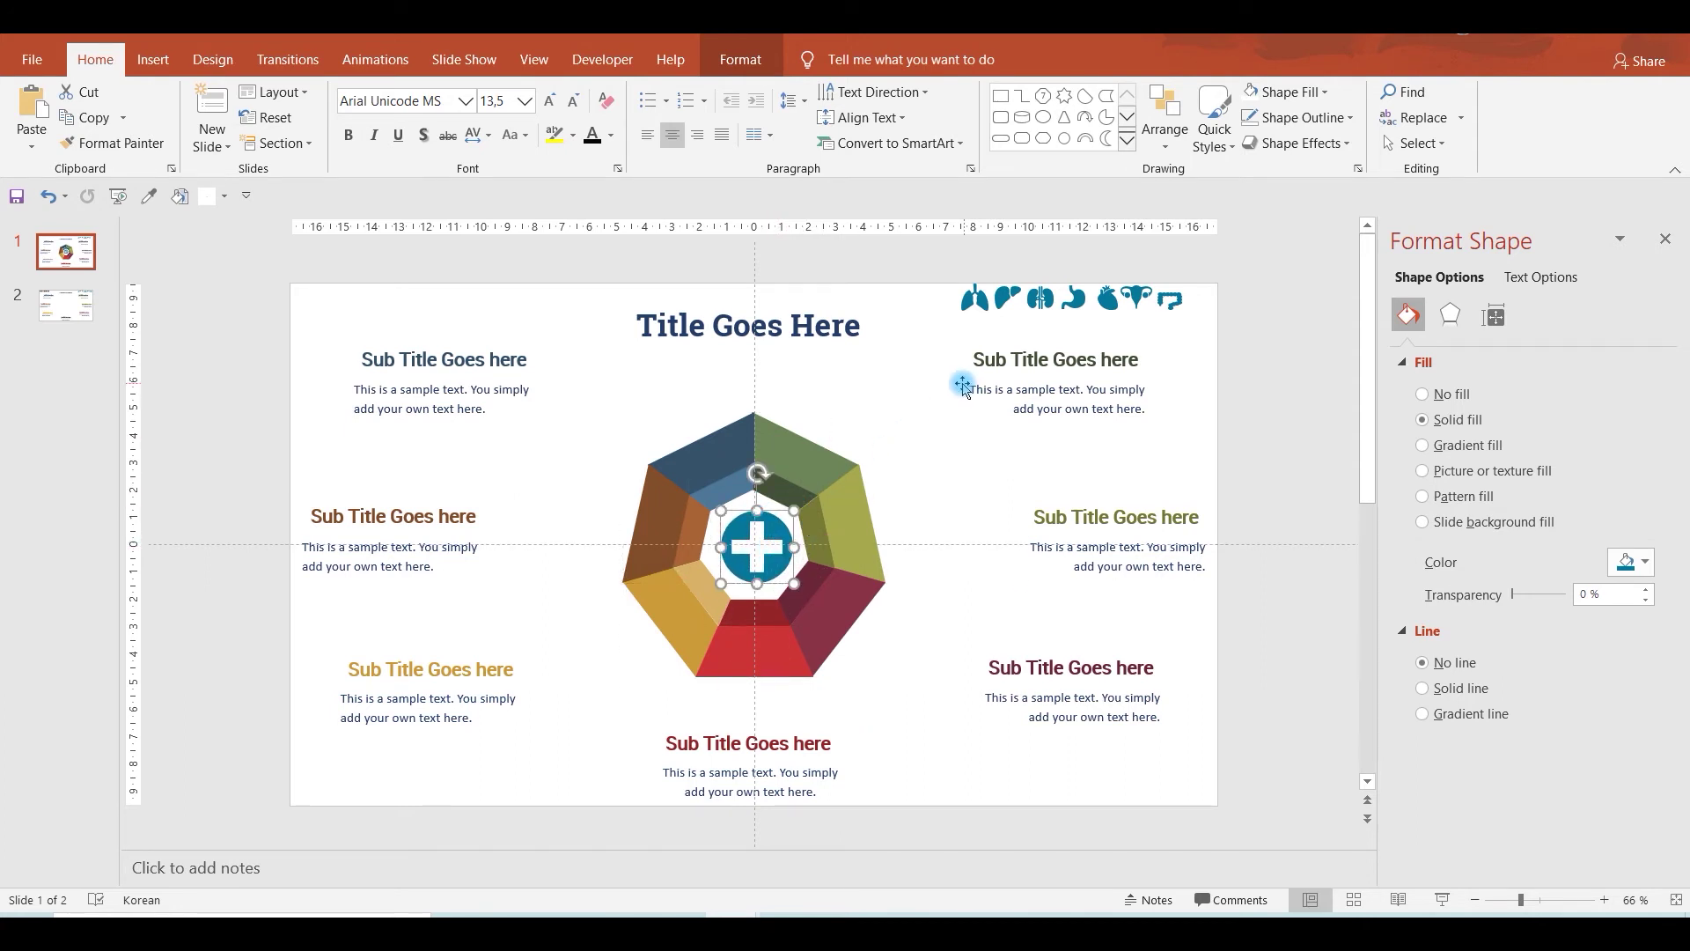
left_click_drag(941, 258, 1227, 333)
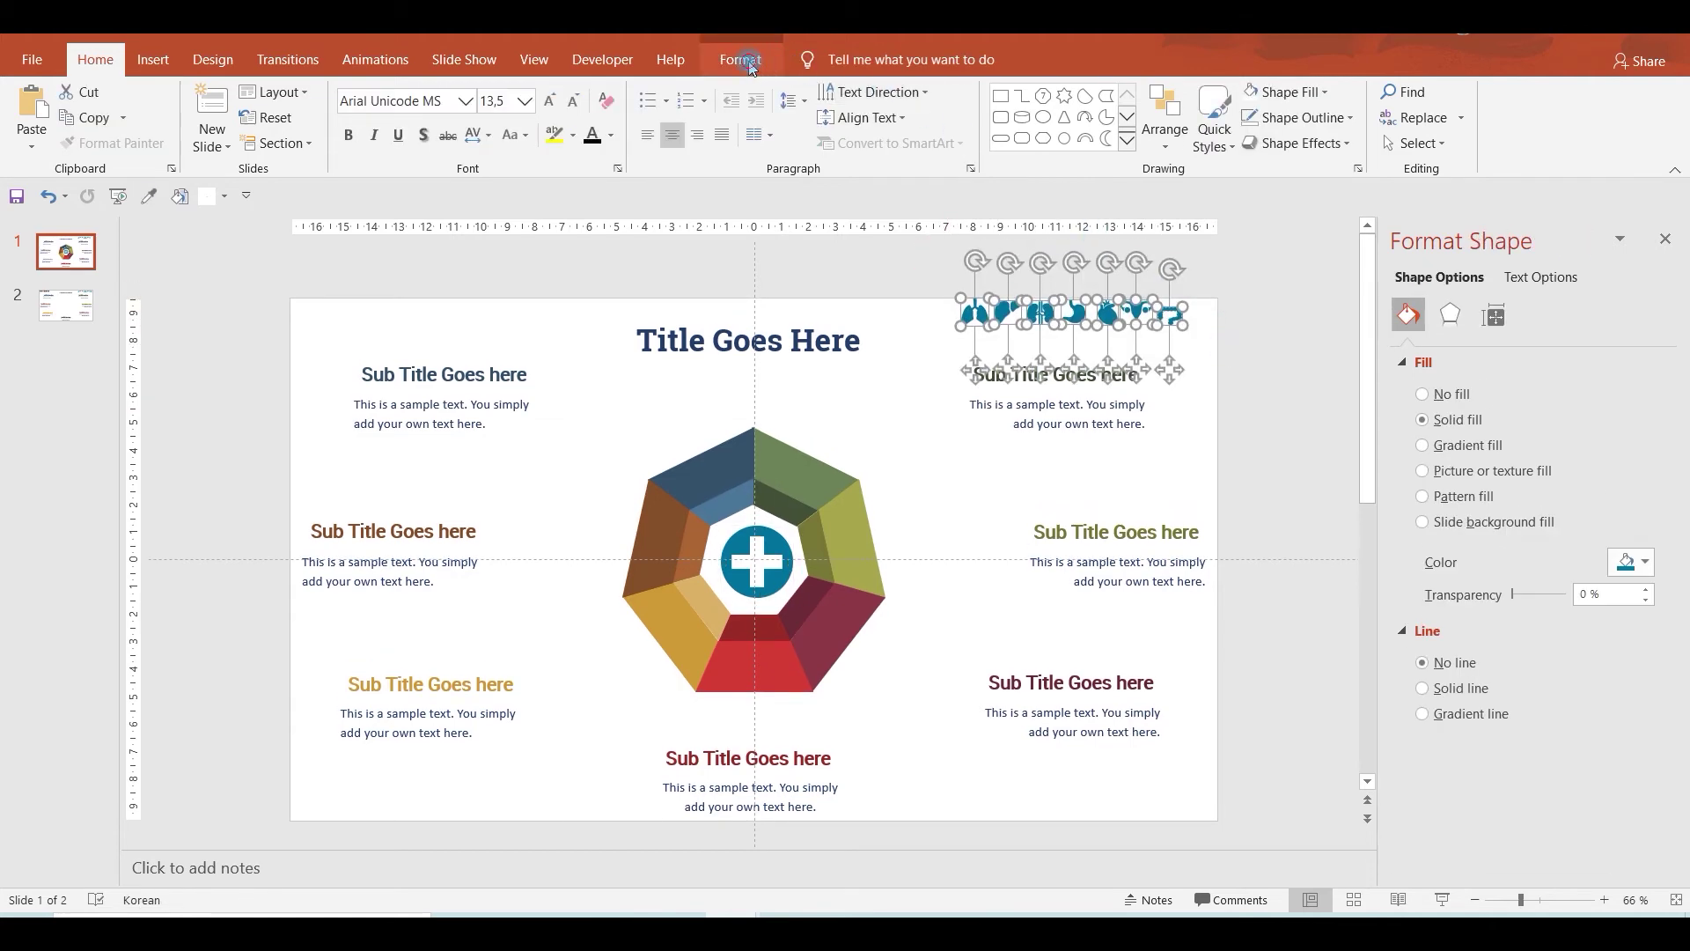
Fill the selected organ icons with white.
left_click(744, 59)
left_click(802, 93)
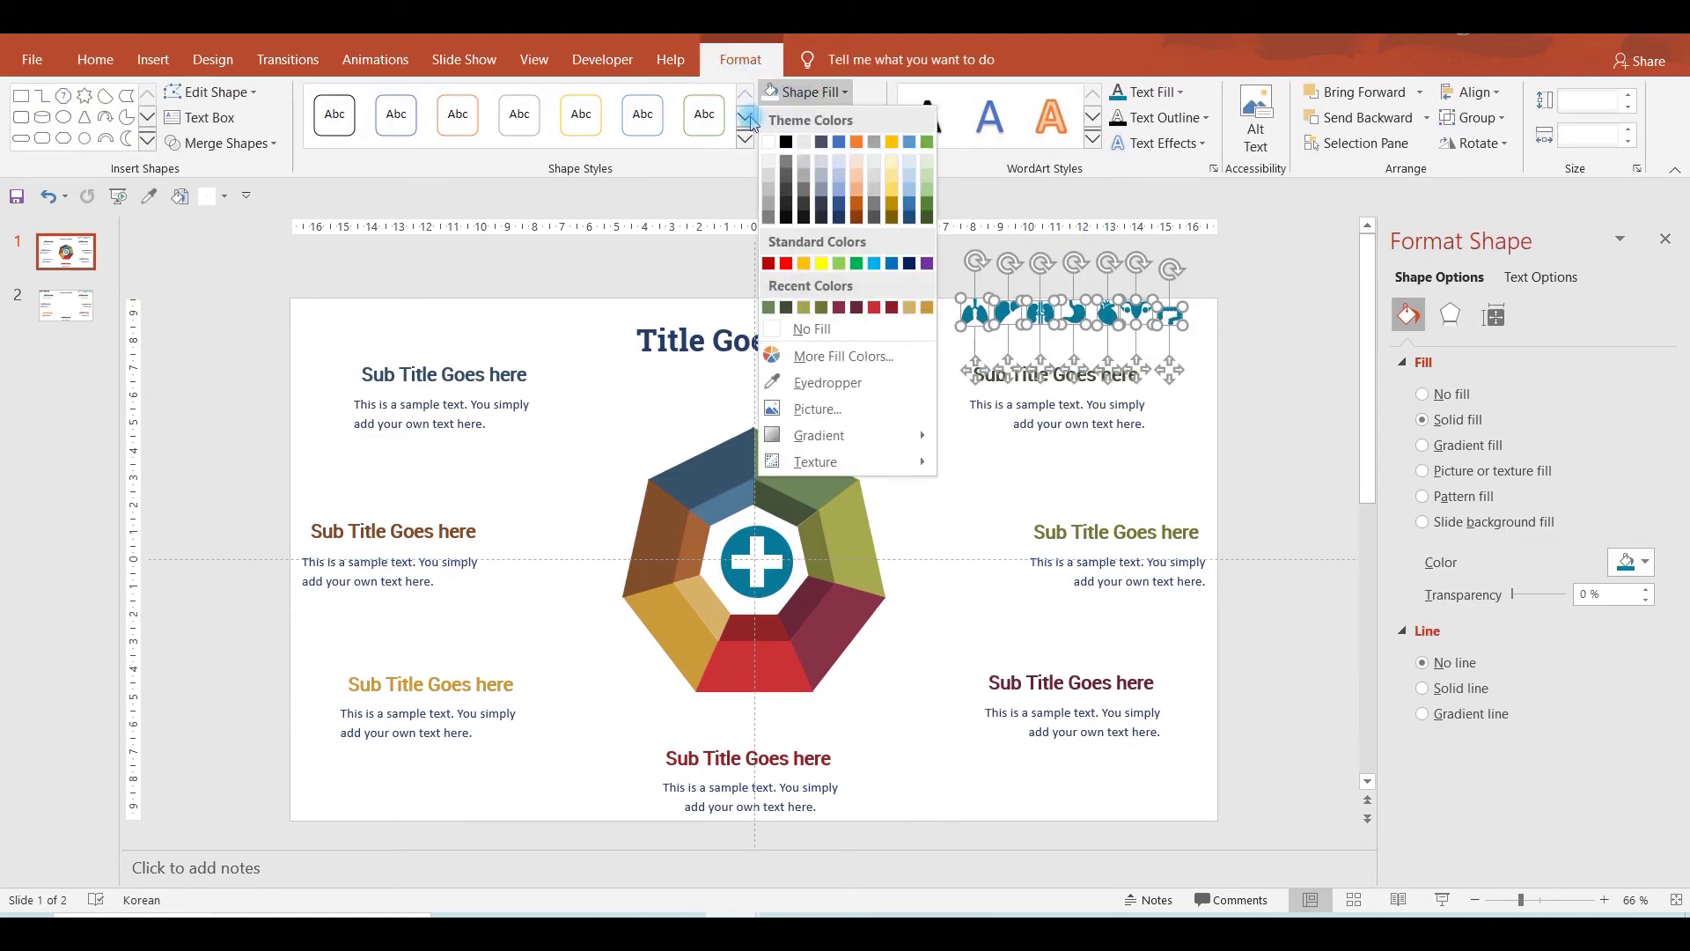
left_click(770, 143)
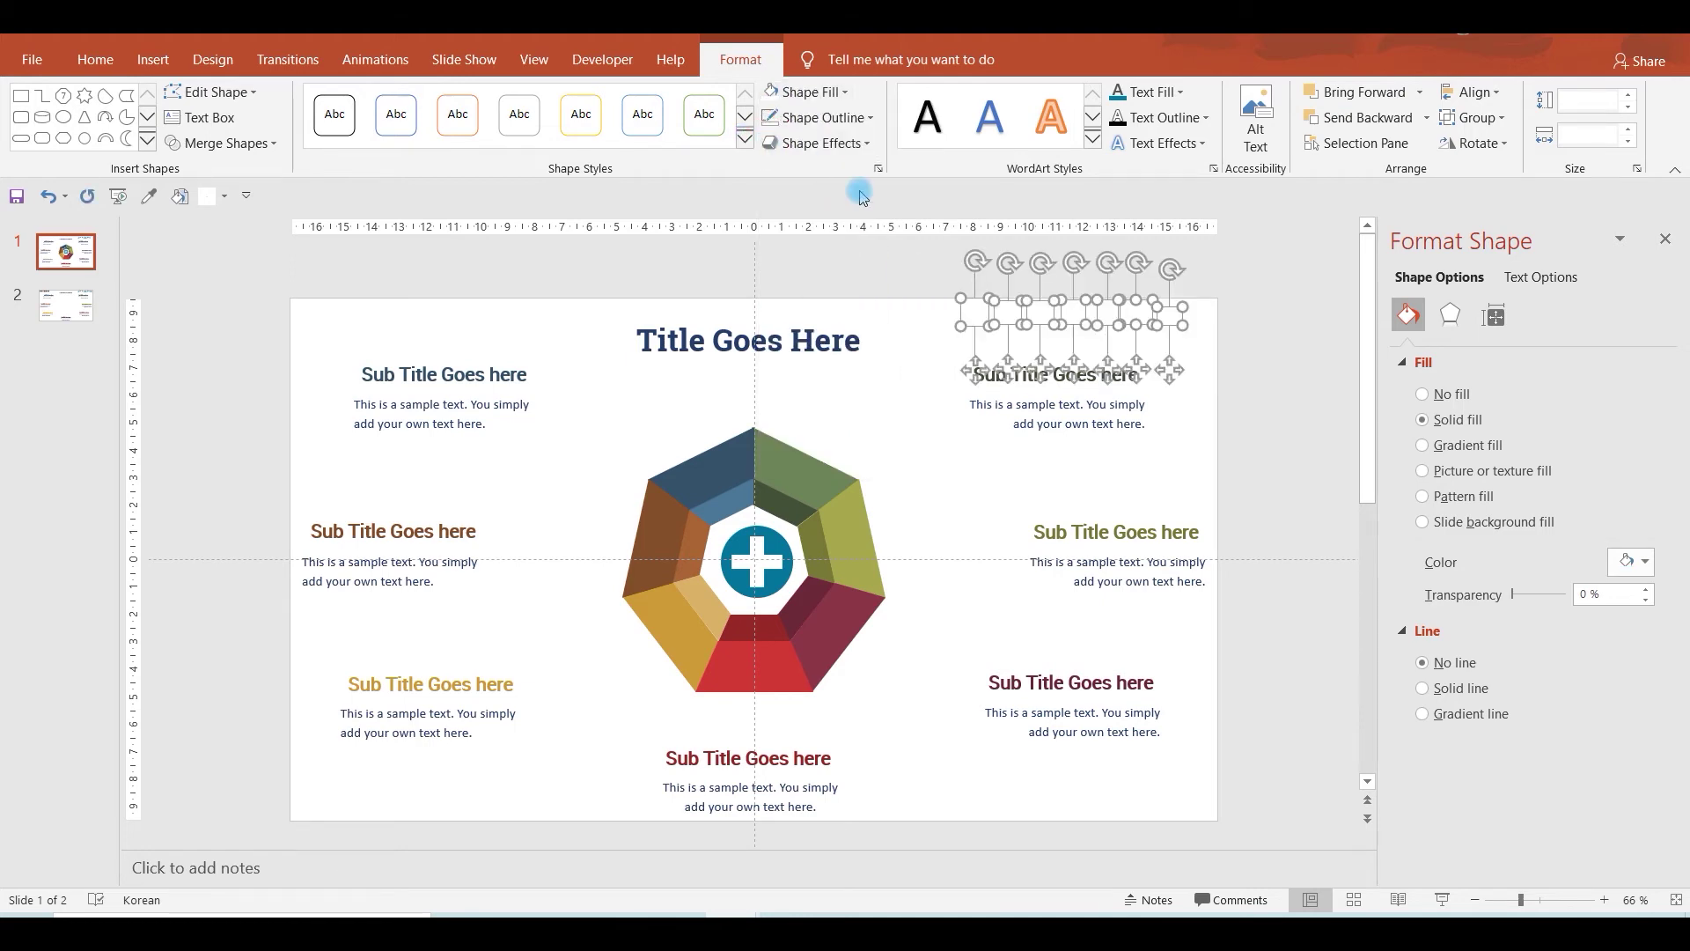
left_click(955, 299)
Place the lungs, kidney, stomach, heart, uterus, liver and one more icon into their segments.
left_click_drag(865, 415, 786, 471)
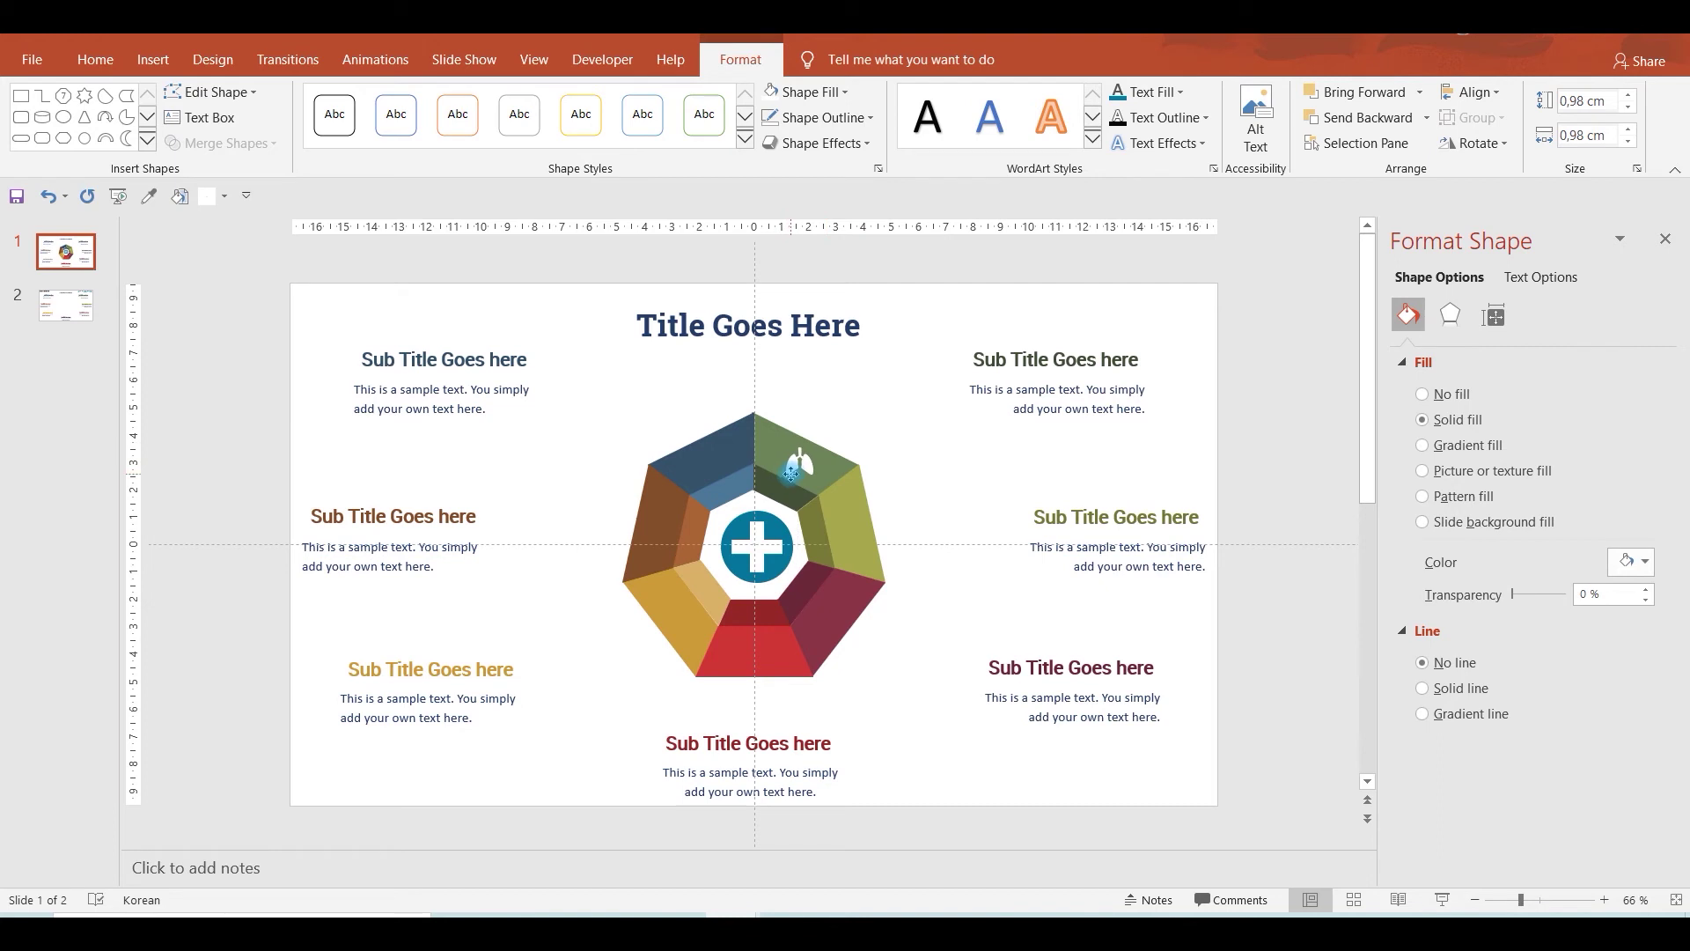
left_click_drag(1021, 298, 695, 455)
left_click_drag(1117, 280, 866, 523)
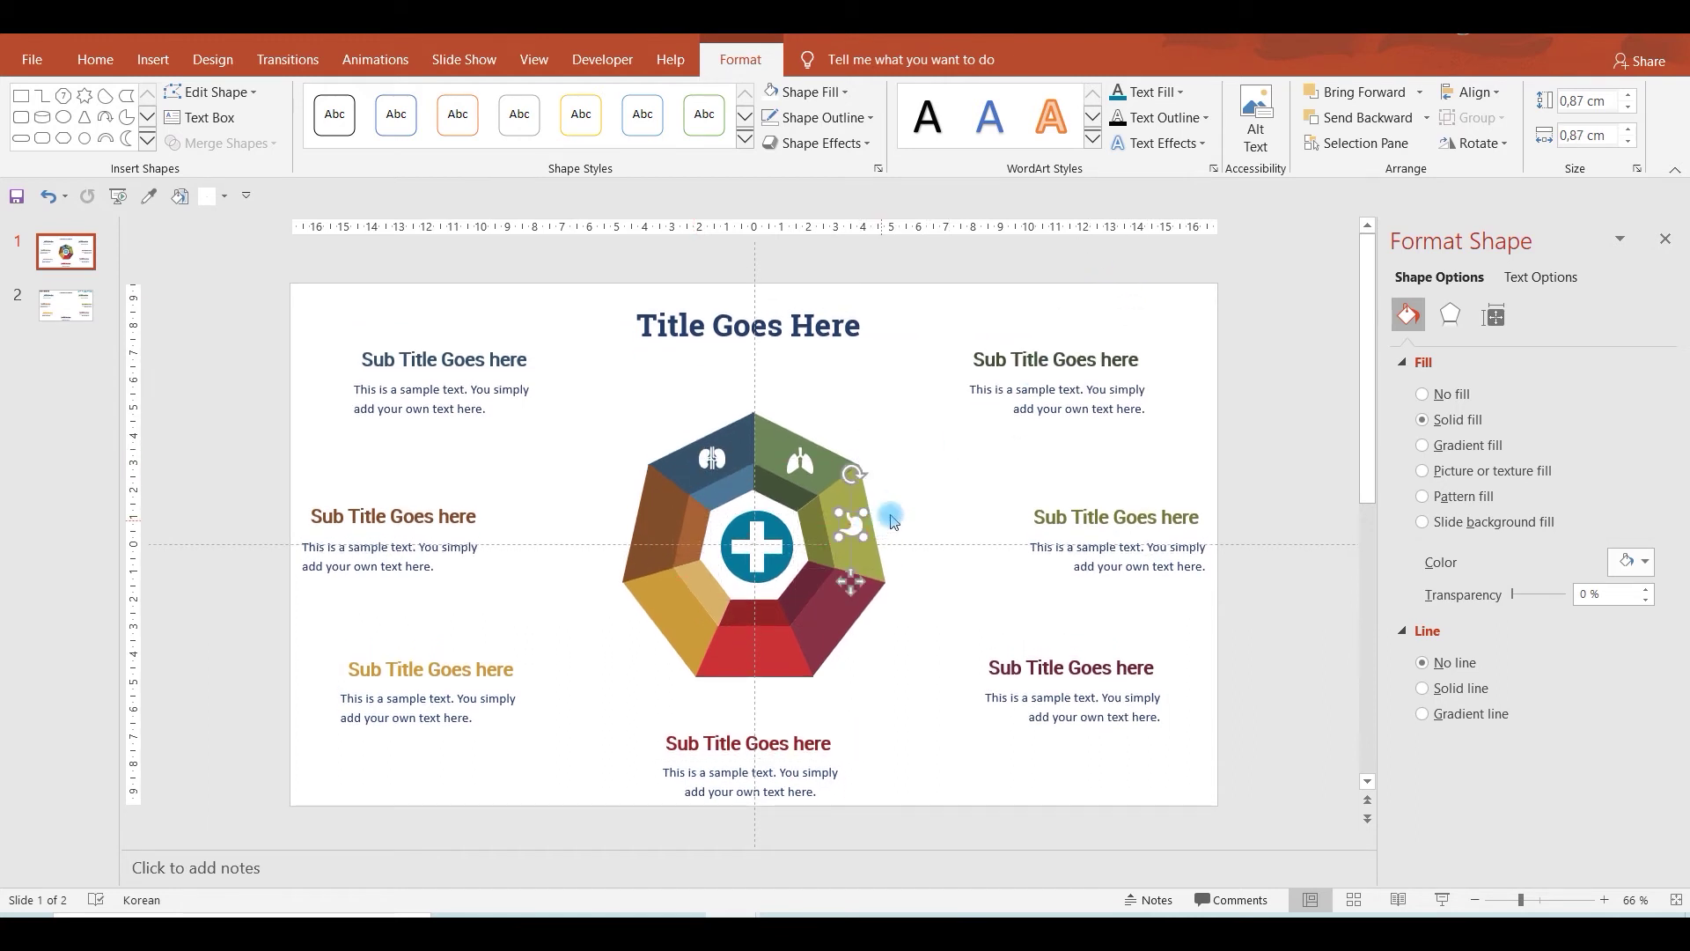
left_click_drag(1098, 305, 821, 613)
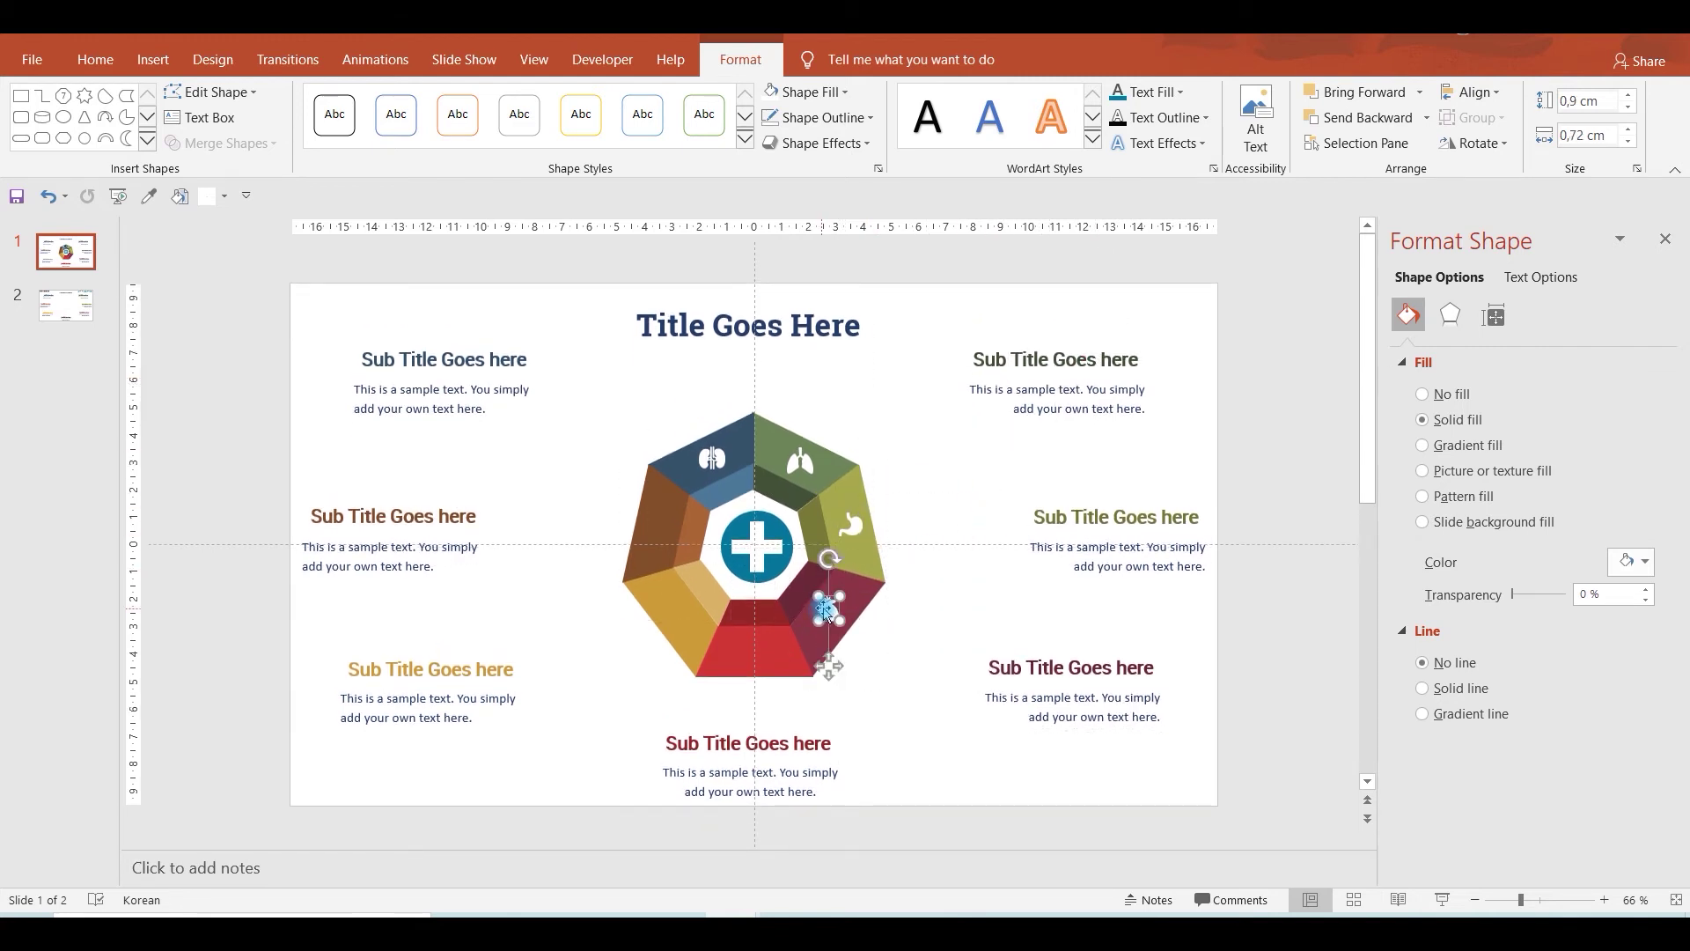
mouse_move(1145, 305)
left_mouse_down()
mouse_move(881, 520)
mouse_move(763, 658)
left_mouse_up()
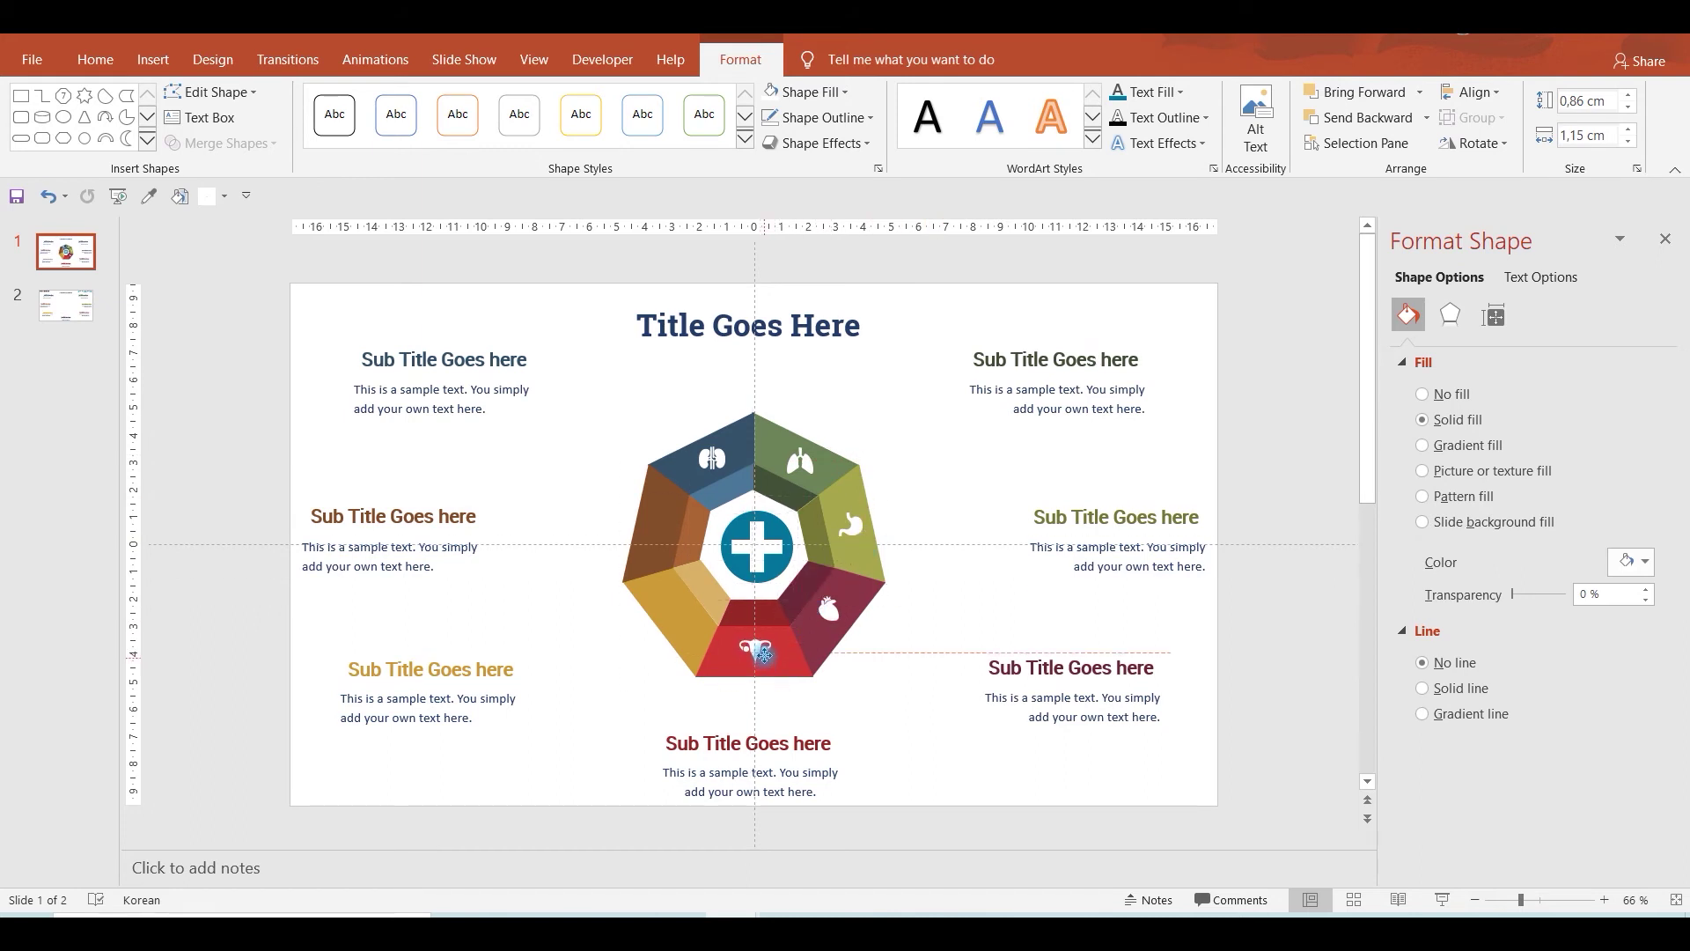
left_click_drag(1154, 300, 697, 581)
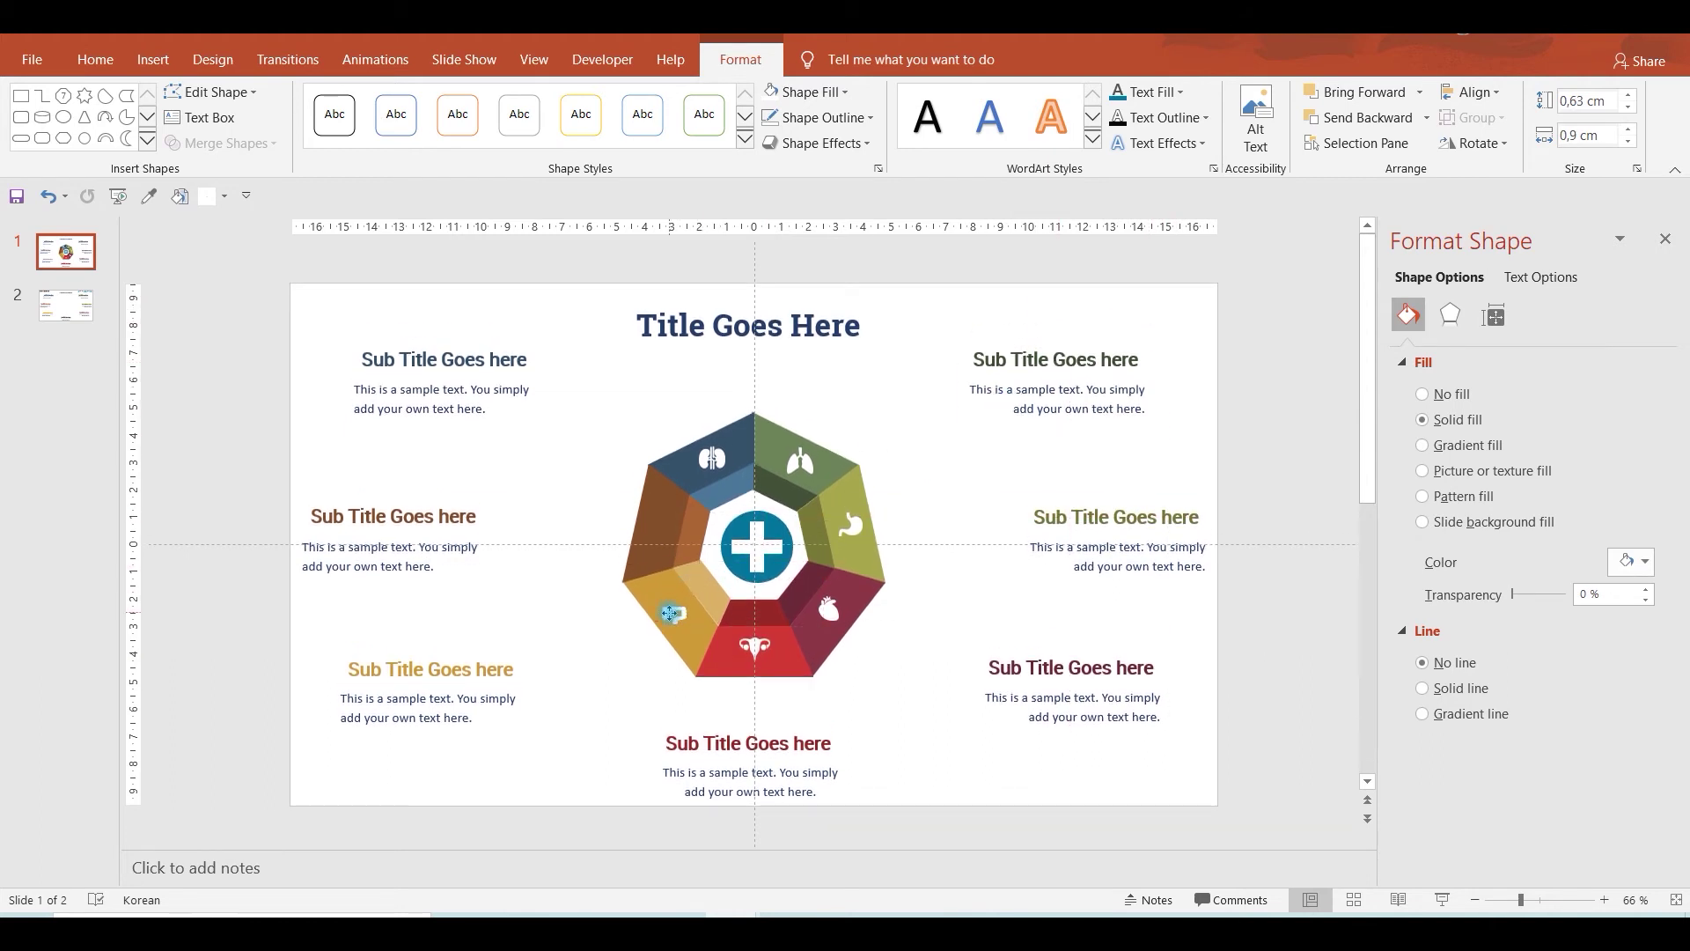
left_click_drag(671, 608, 675, 611)
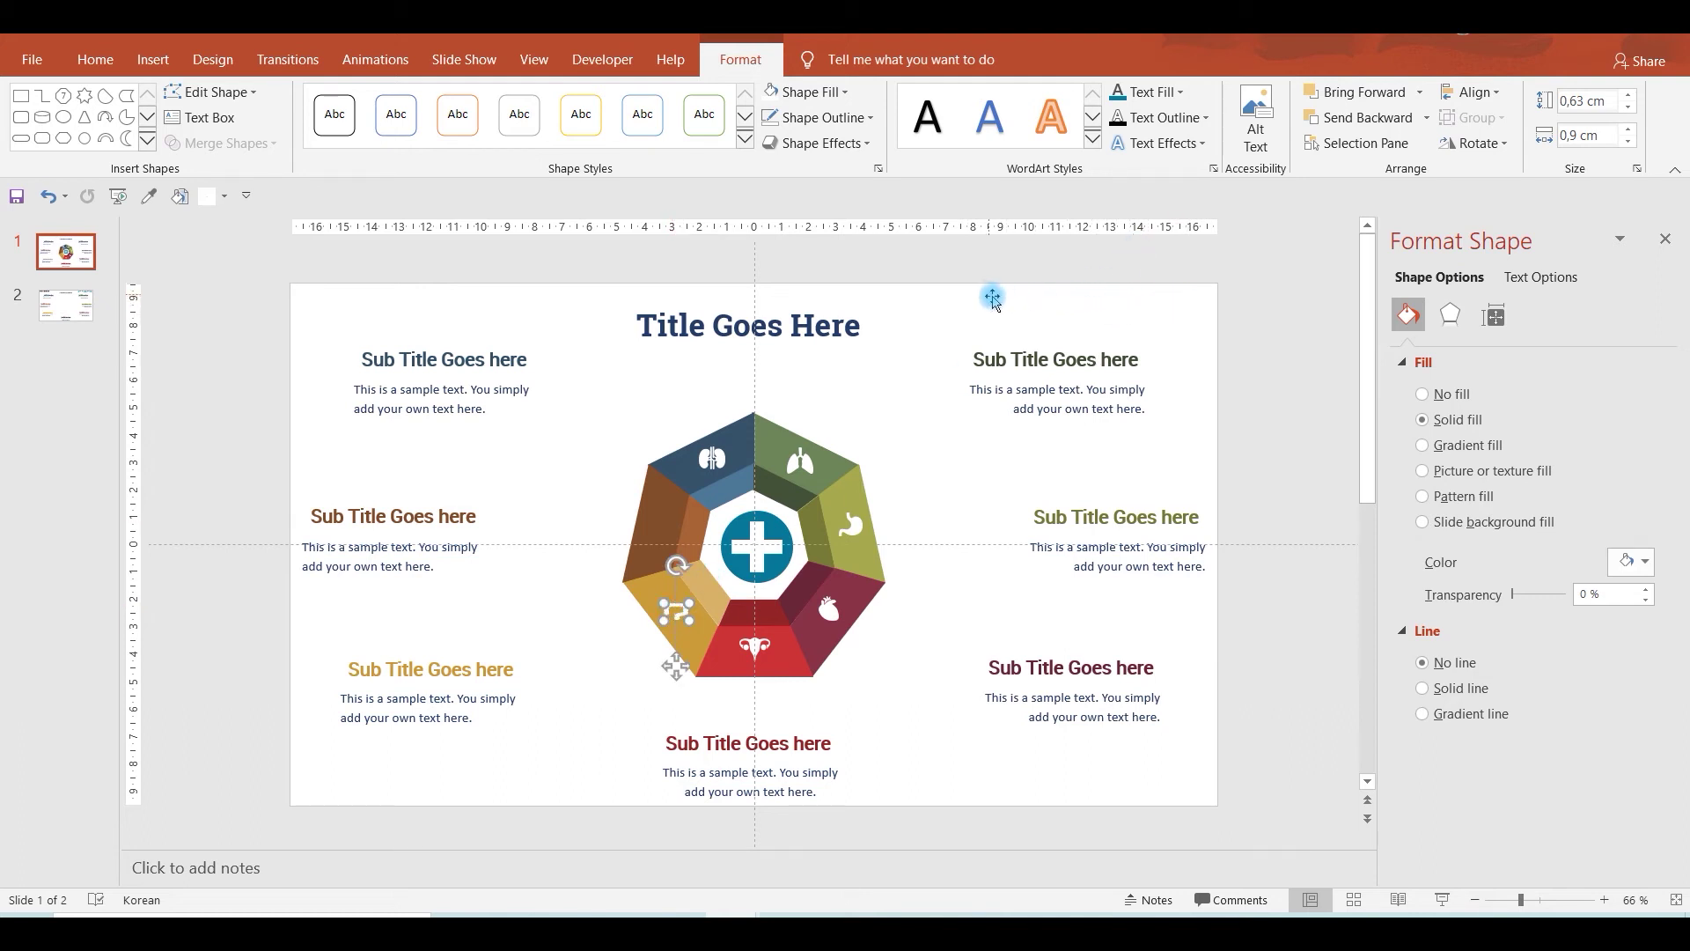
left_click_drag(997, 298, 655, 525)
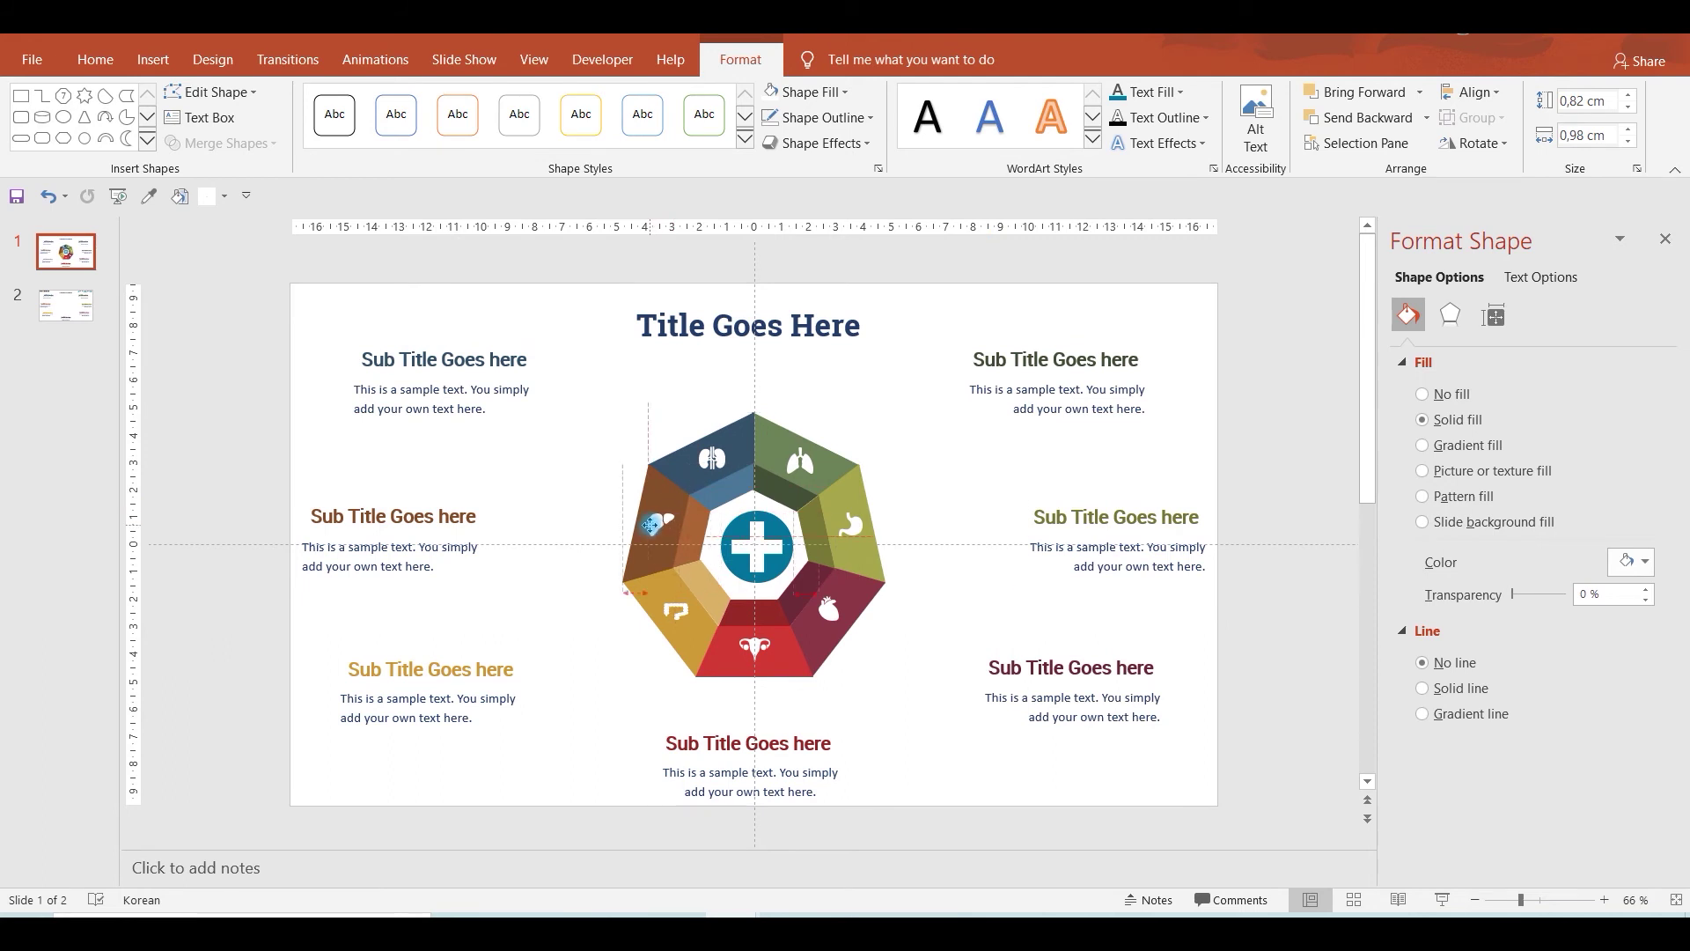
left_click(929, 361)
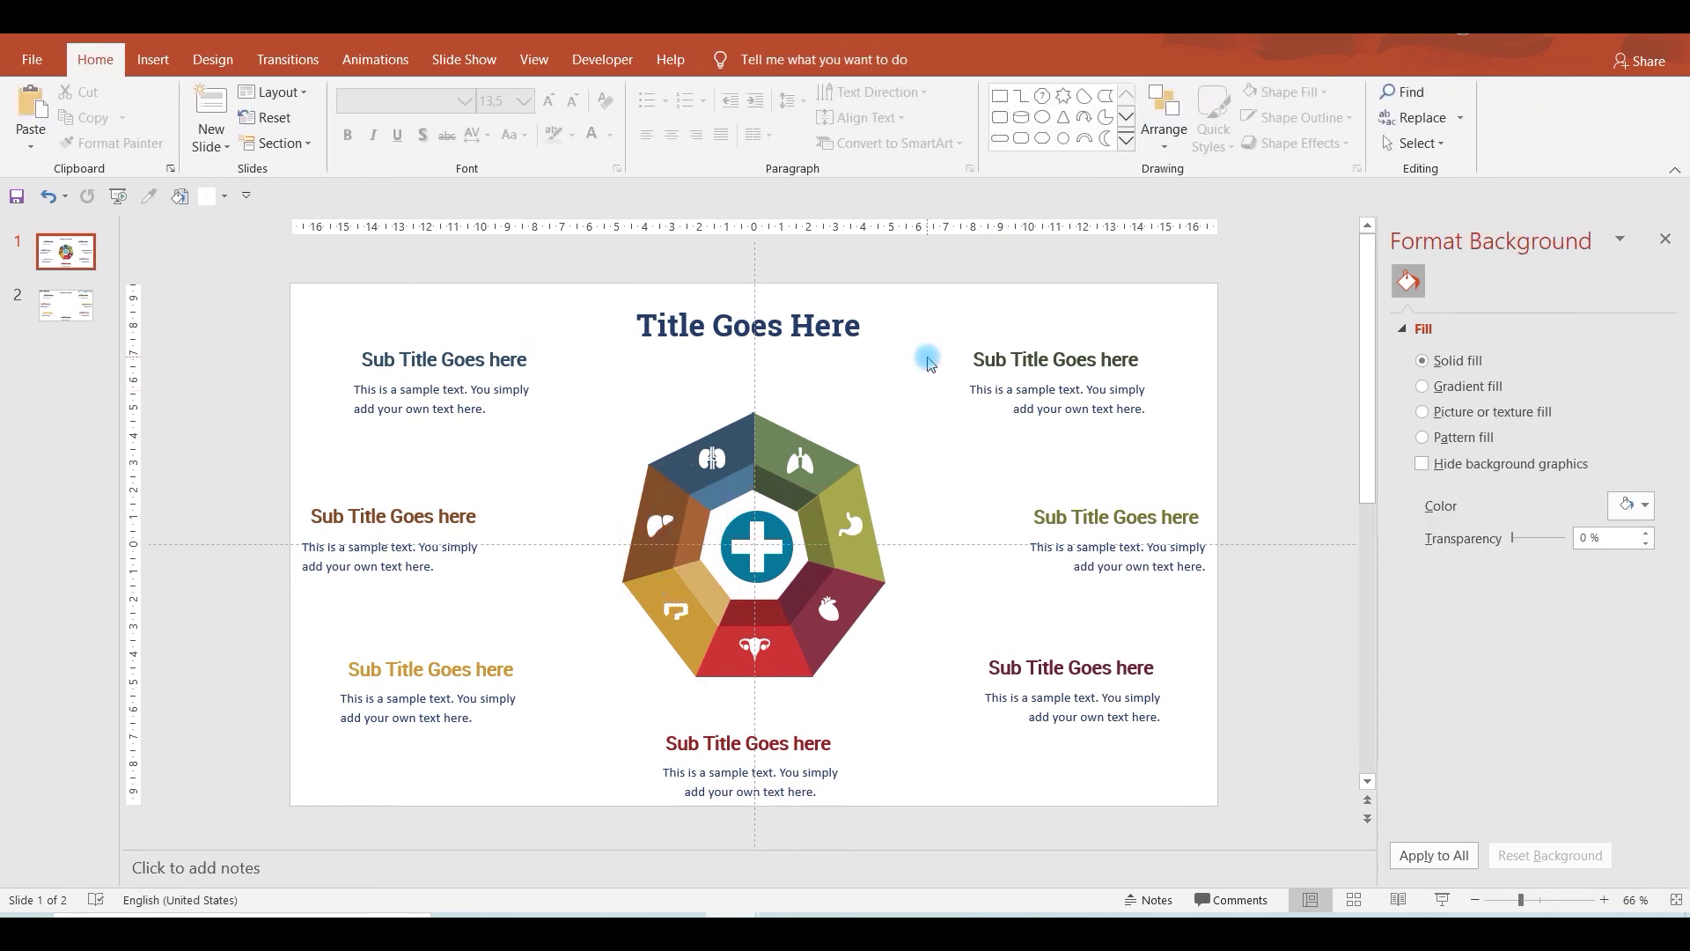
Draw an elbow connector from the green segment's vertex toward the top-right subtitle.
left_click(159, 59)
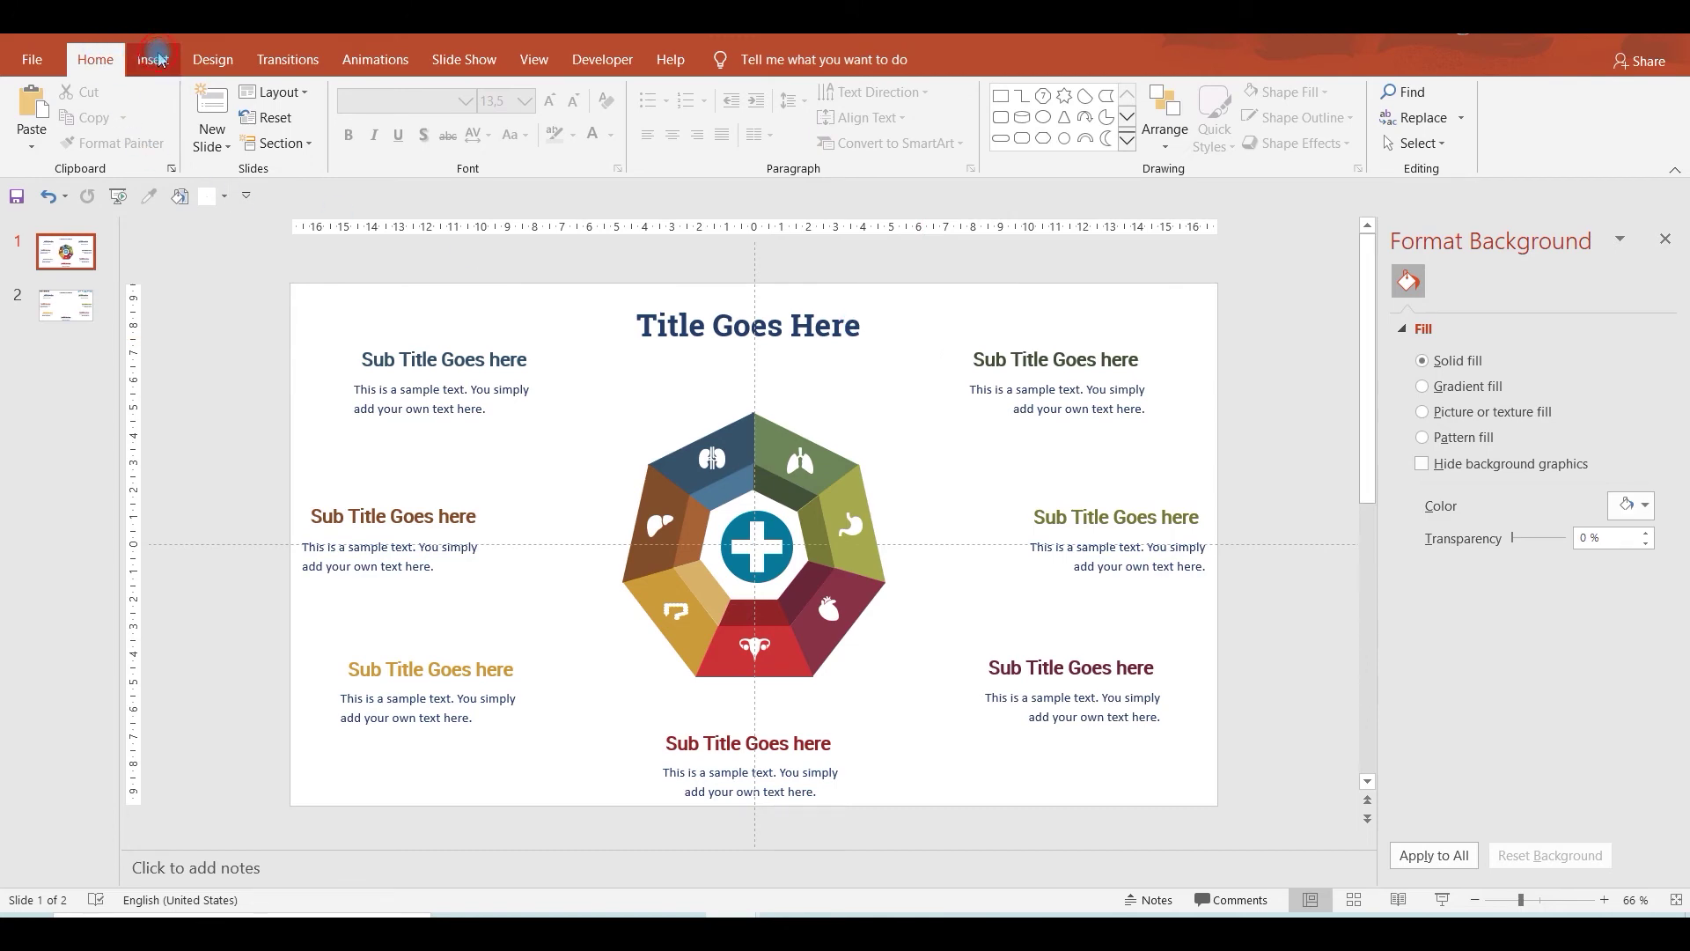
left_click(345, 114)
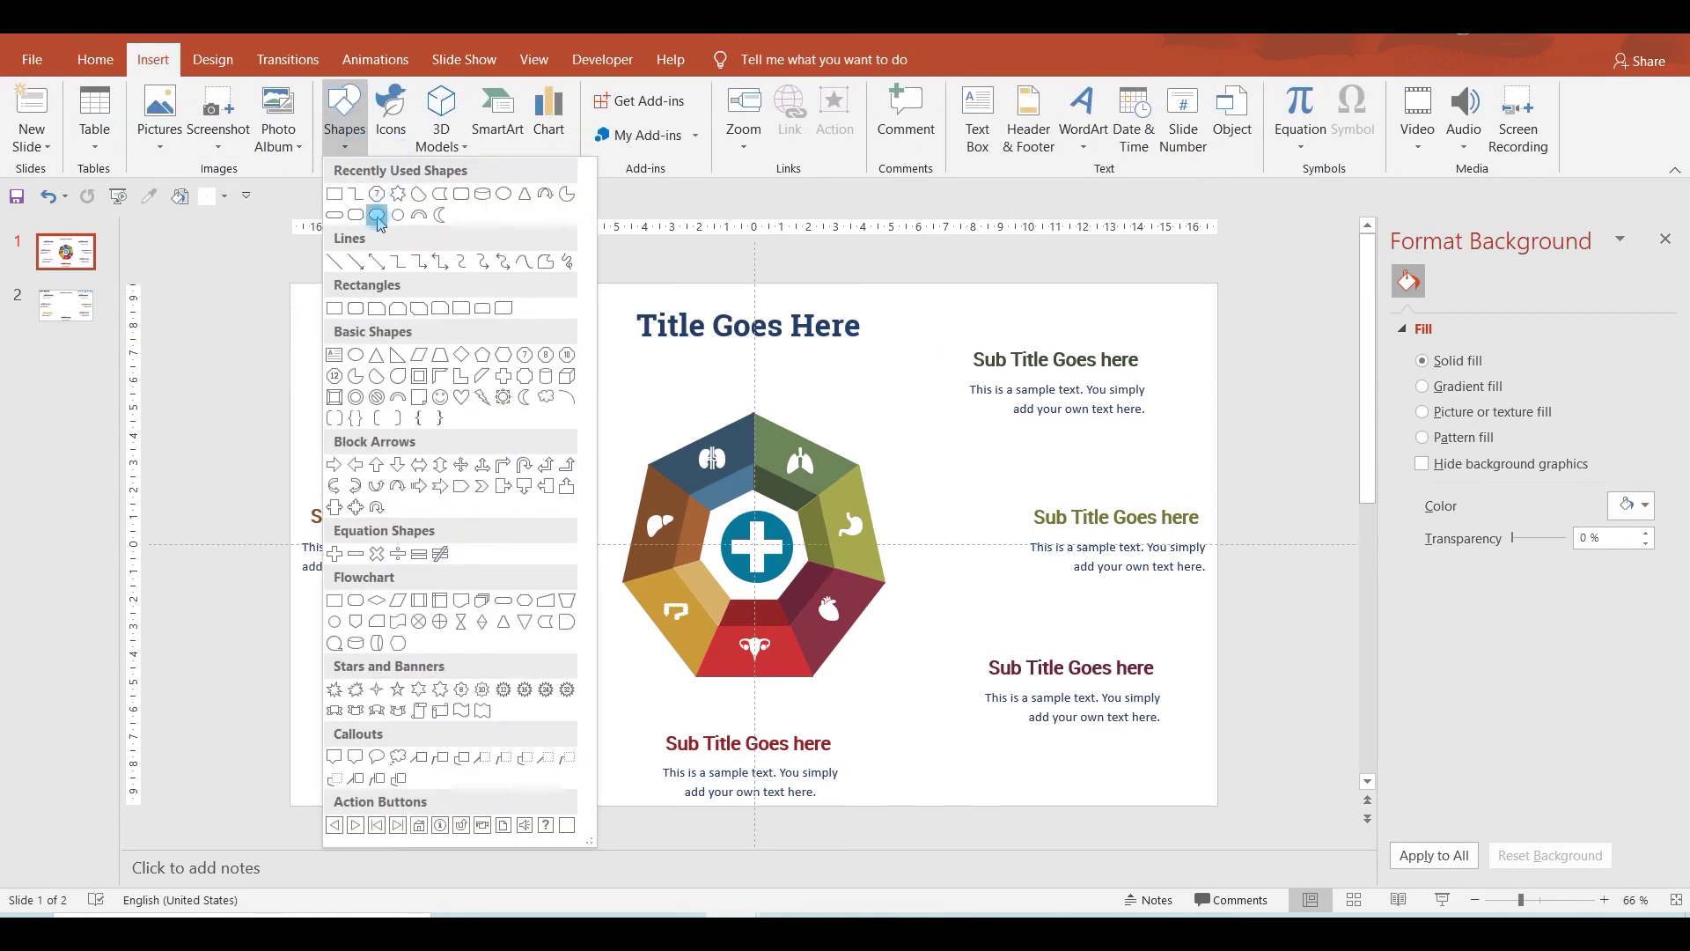
left_click(356, 195)
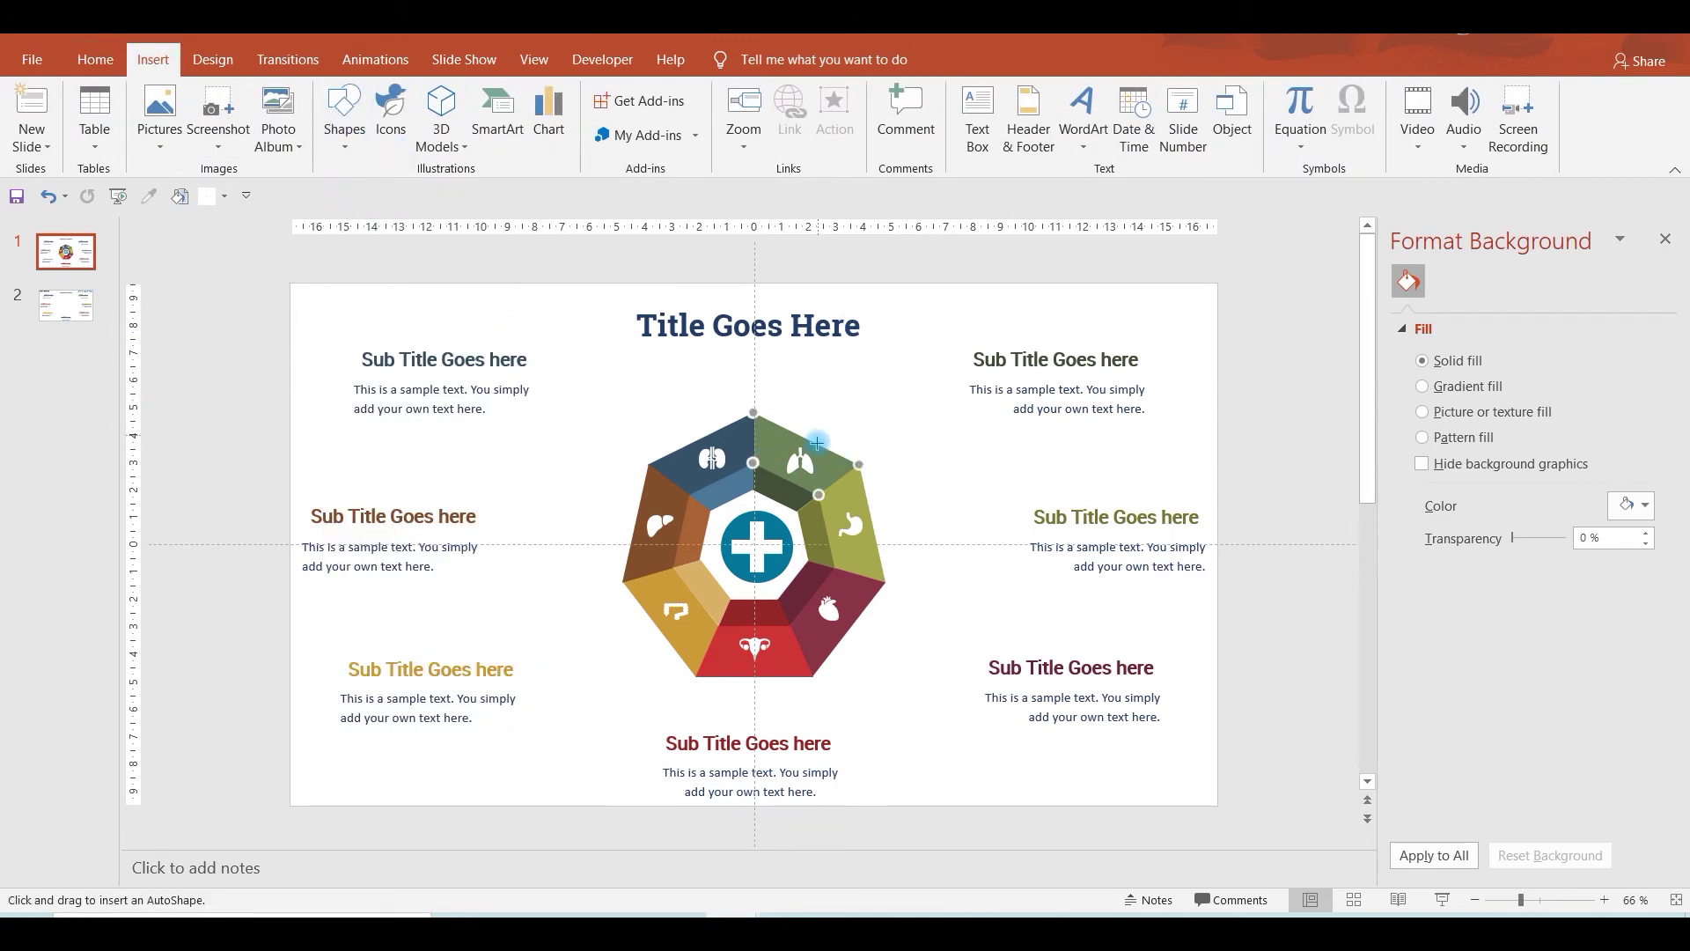
mouse_move(819, 457)
left_mouse_down()
mouse_move(941, 394)
mouse_move(849, 428)
left_mouse_up()
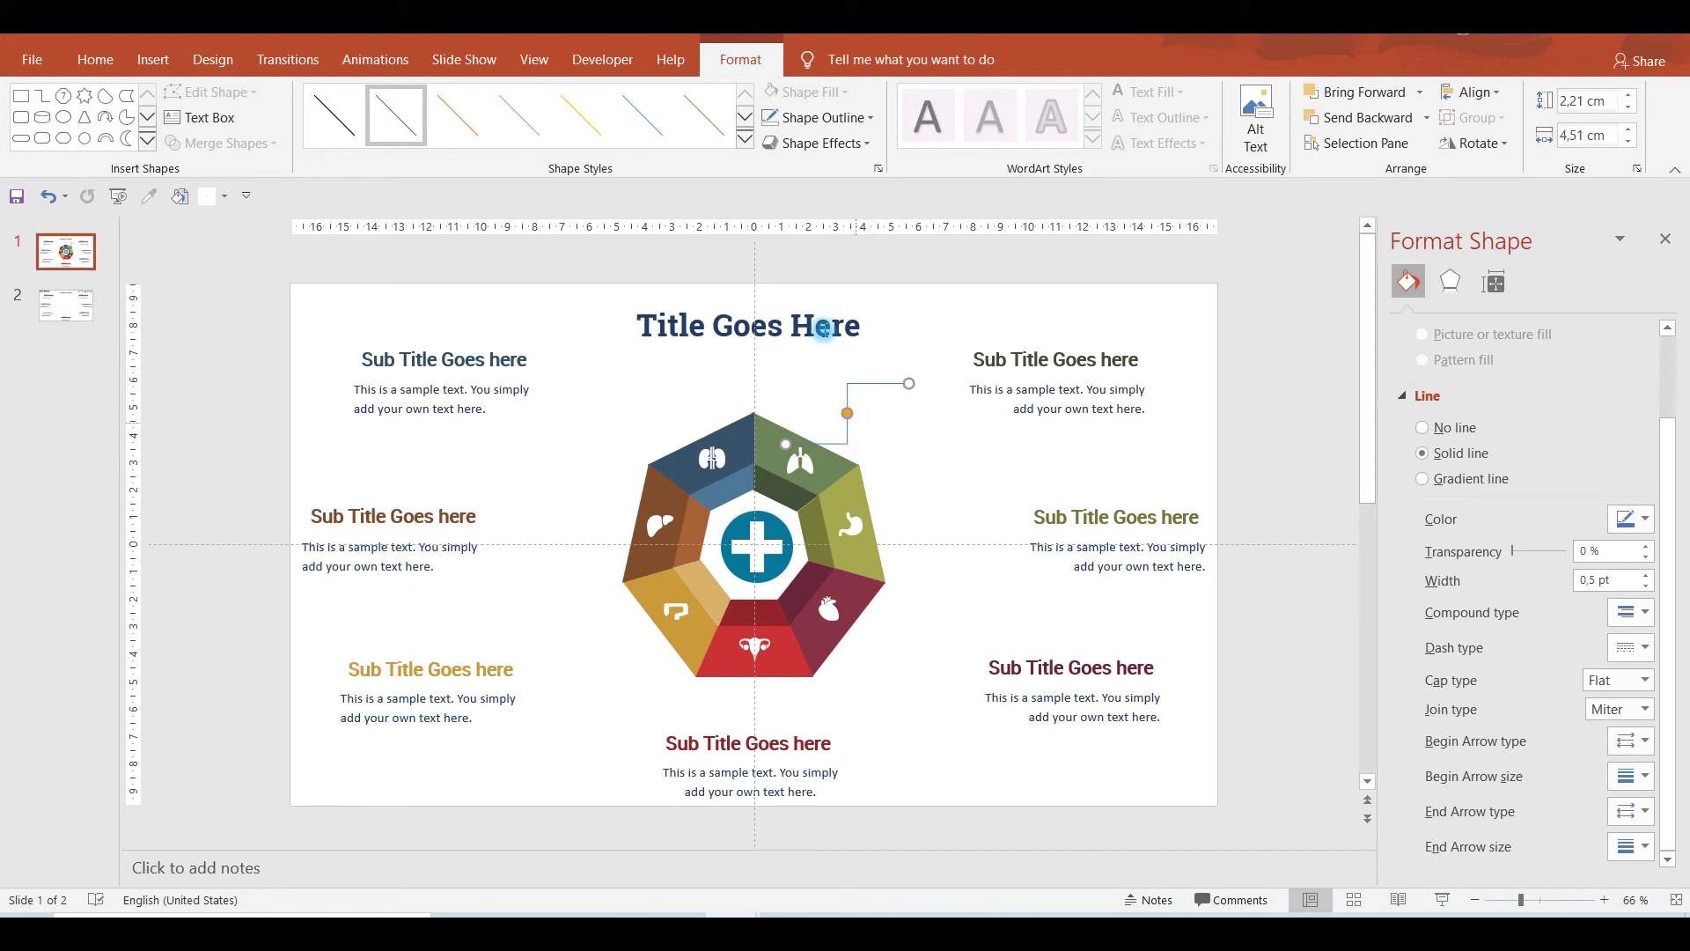
left_click(163, 60)
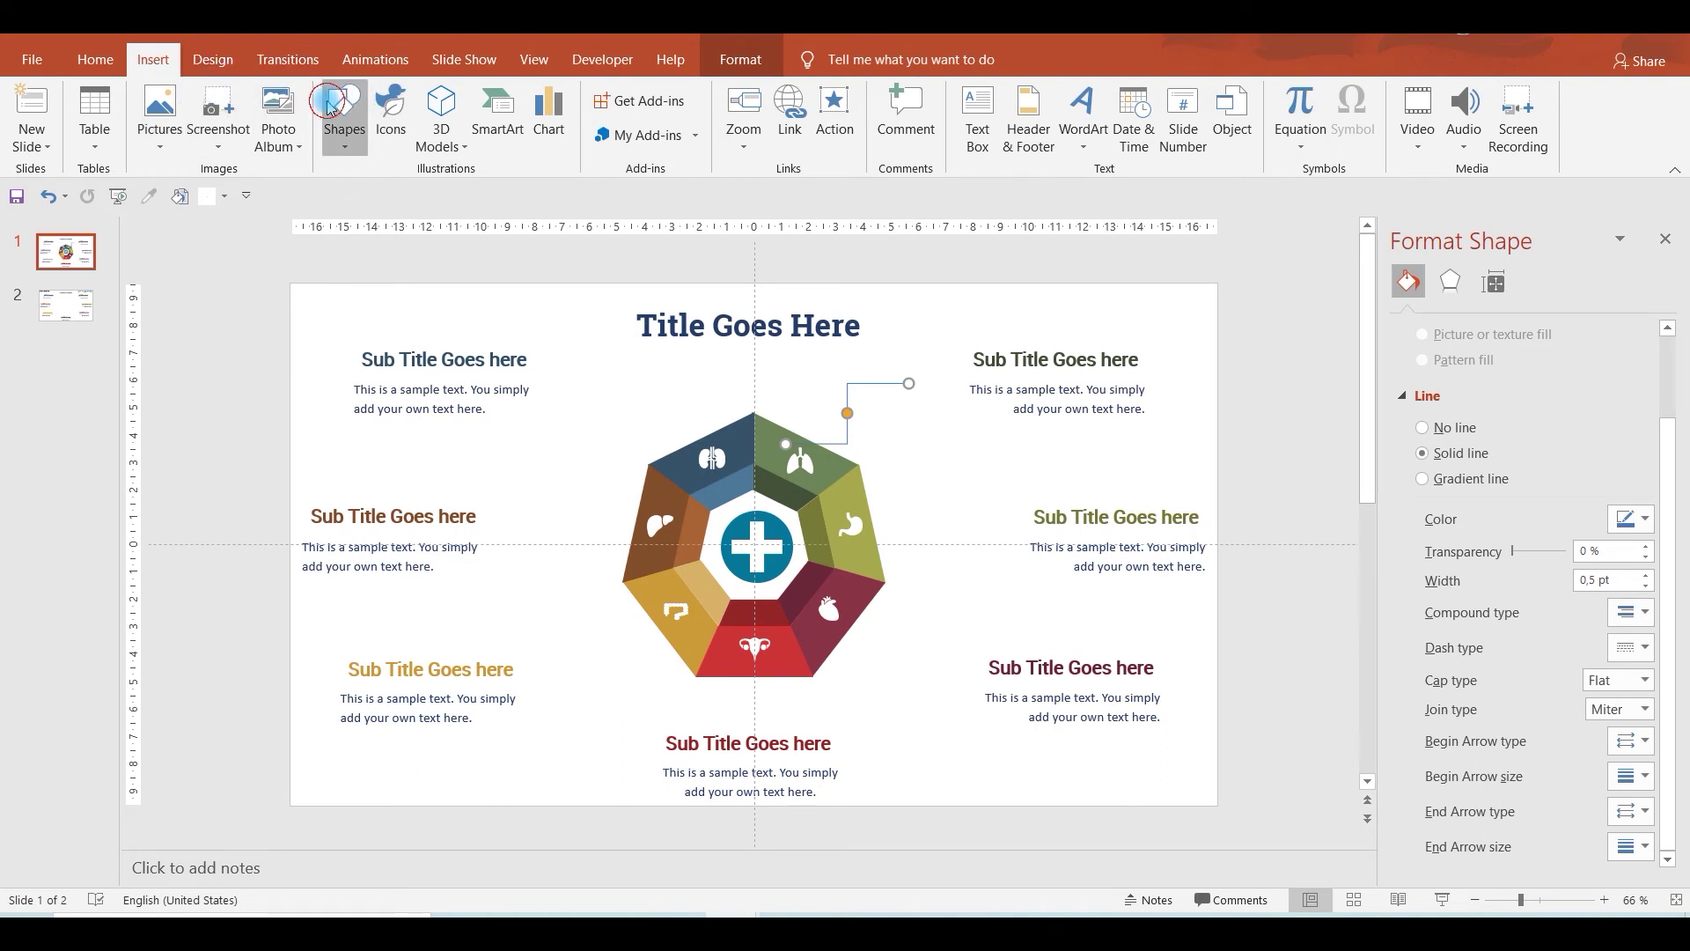
Draw an elbow connector from the stomach segment out beside the middle-right subtitle.
left_click(346, 119)
left_click(357, 196)
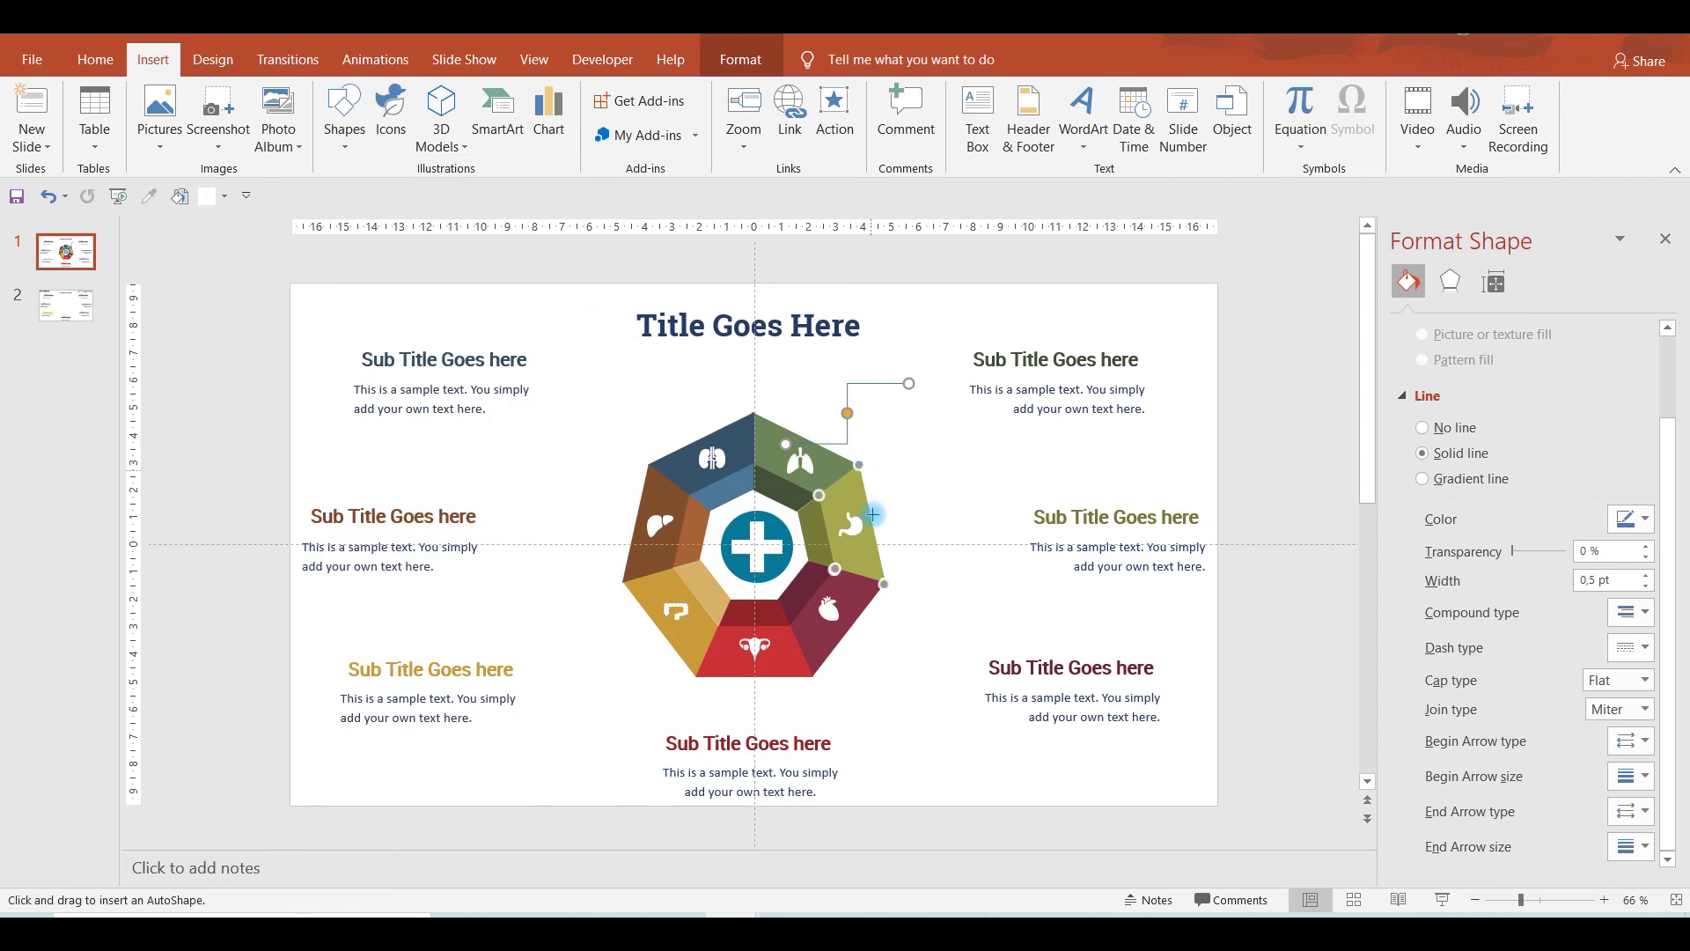
left_click_drag(871, 537, 957, 555)
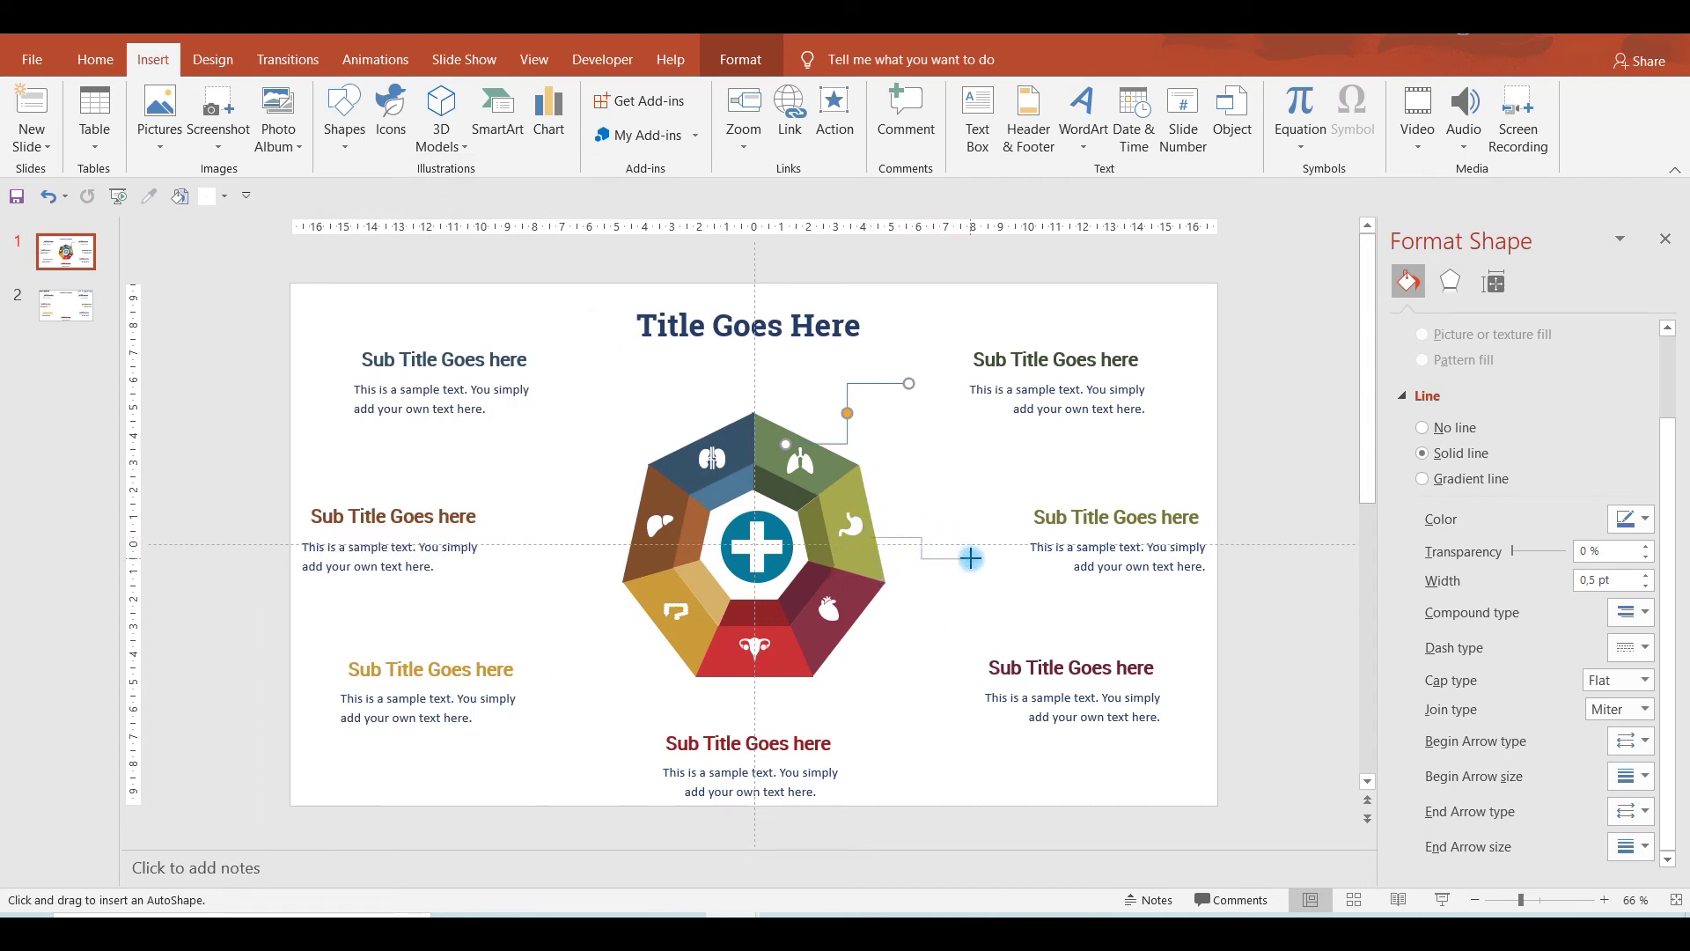
left_click_drag(970, 559, 900, 654)
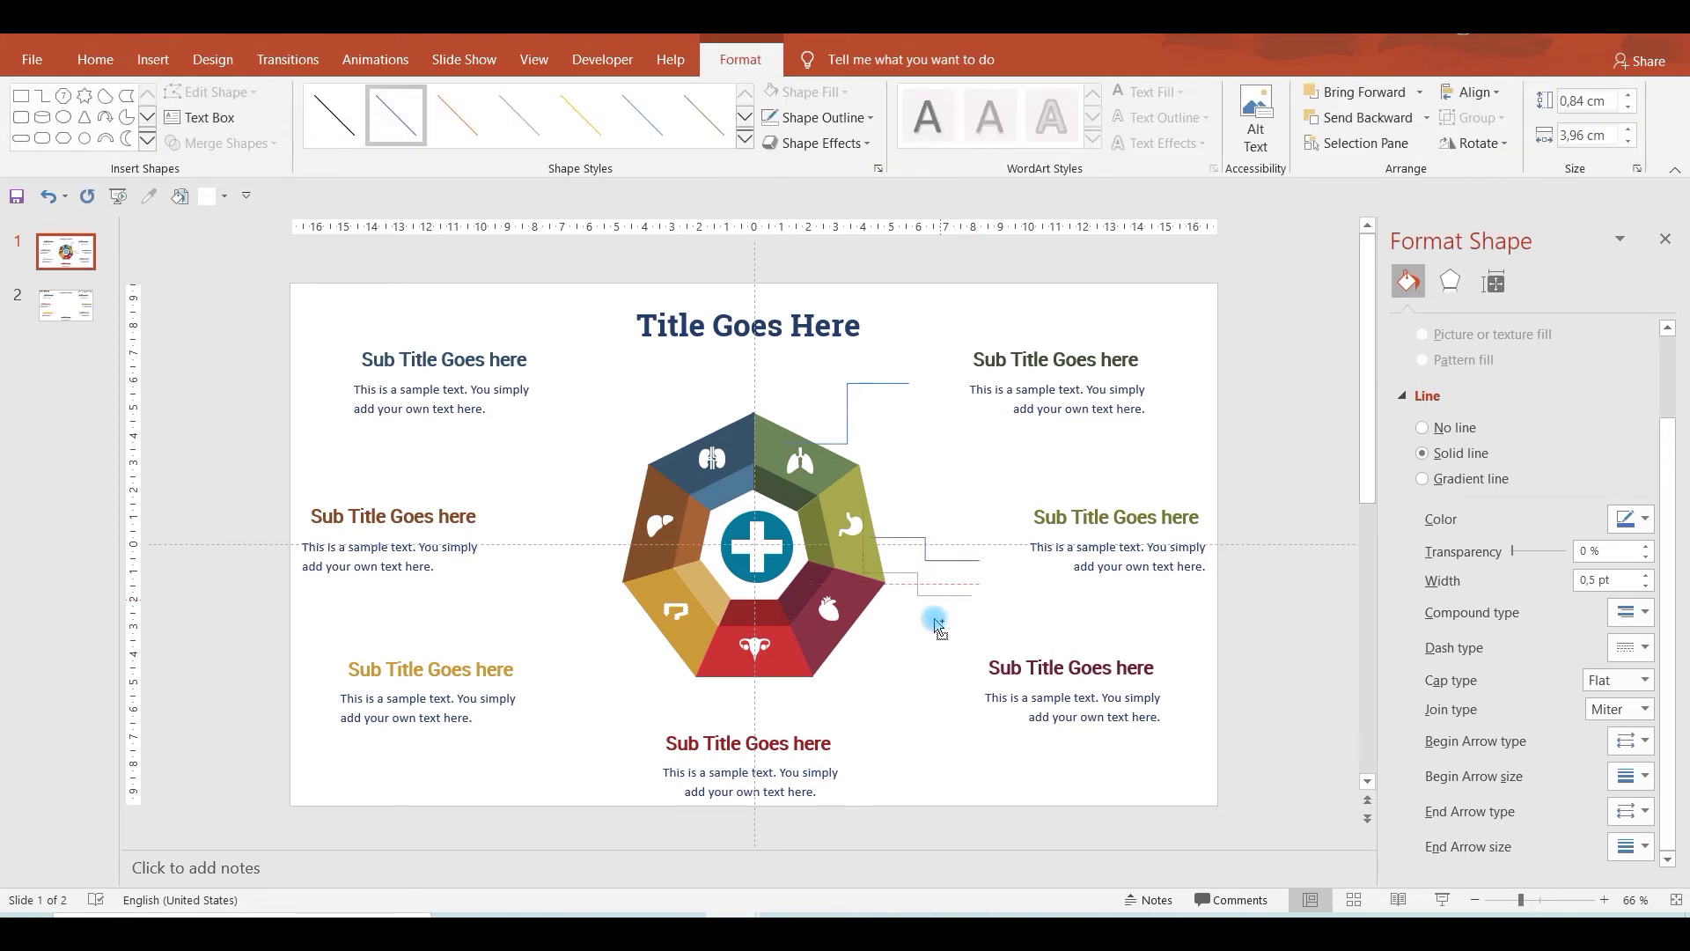
left_click(889, 666)
Adjust the heart connector's bend and align the stomach and top connectors against the heptagon.
left_click(904, 654)
left_click_drag(892, 645, 949, 676)
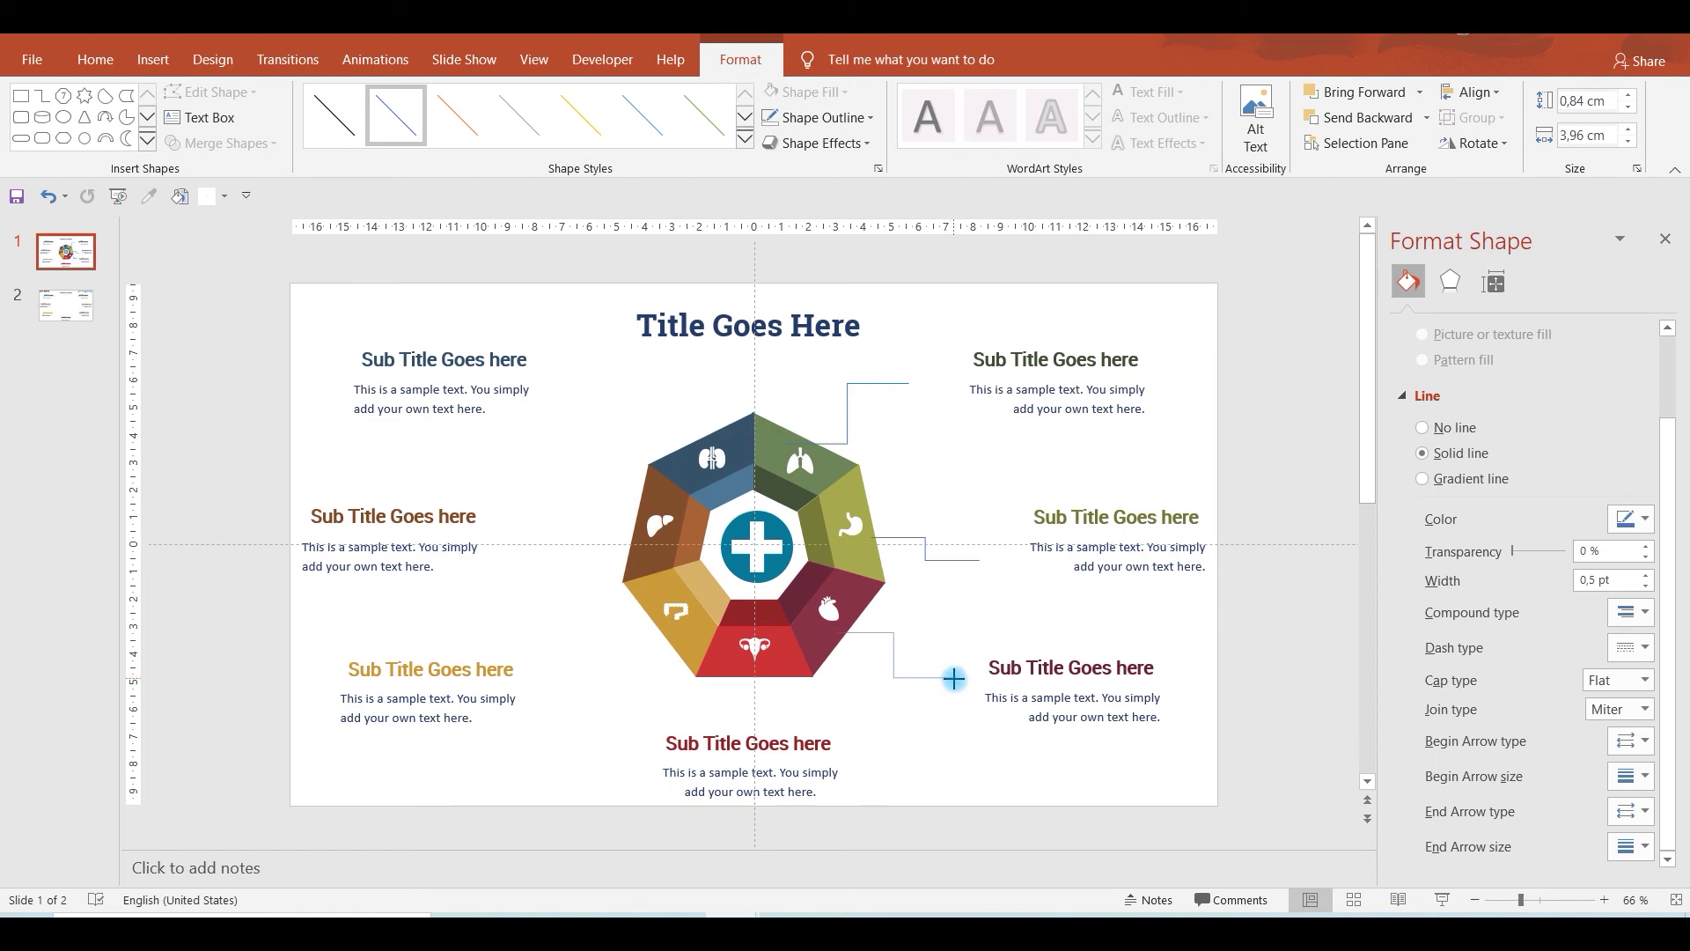
left_click_drag(955, 681, 957, 683)
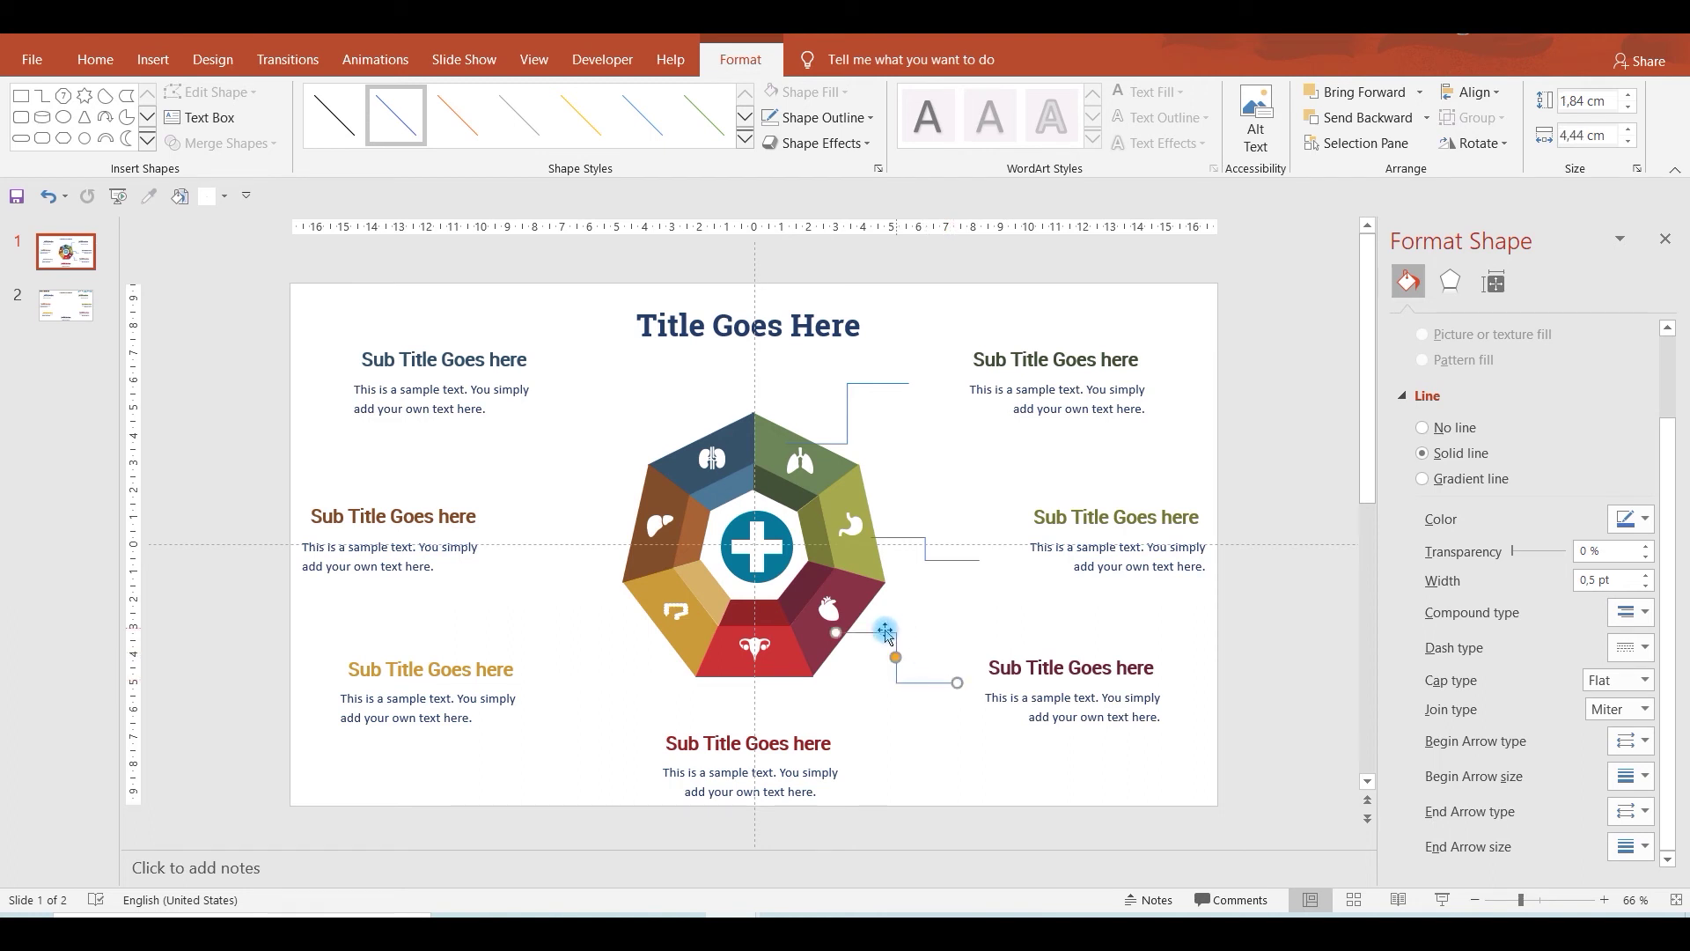
left_click_drag(886, 636, 877, 649)
left_click_drag(923, 540, 914, 539)
left_click_drag(895, 383, 894, 389)
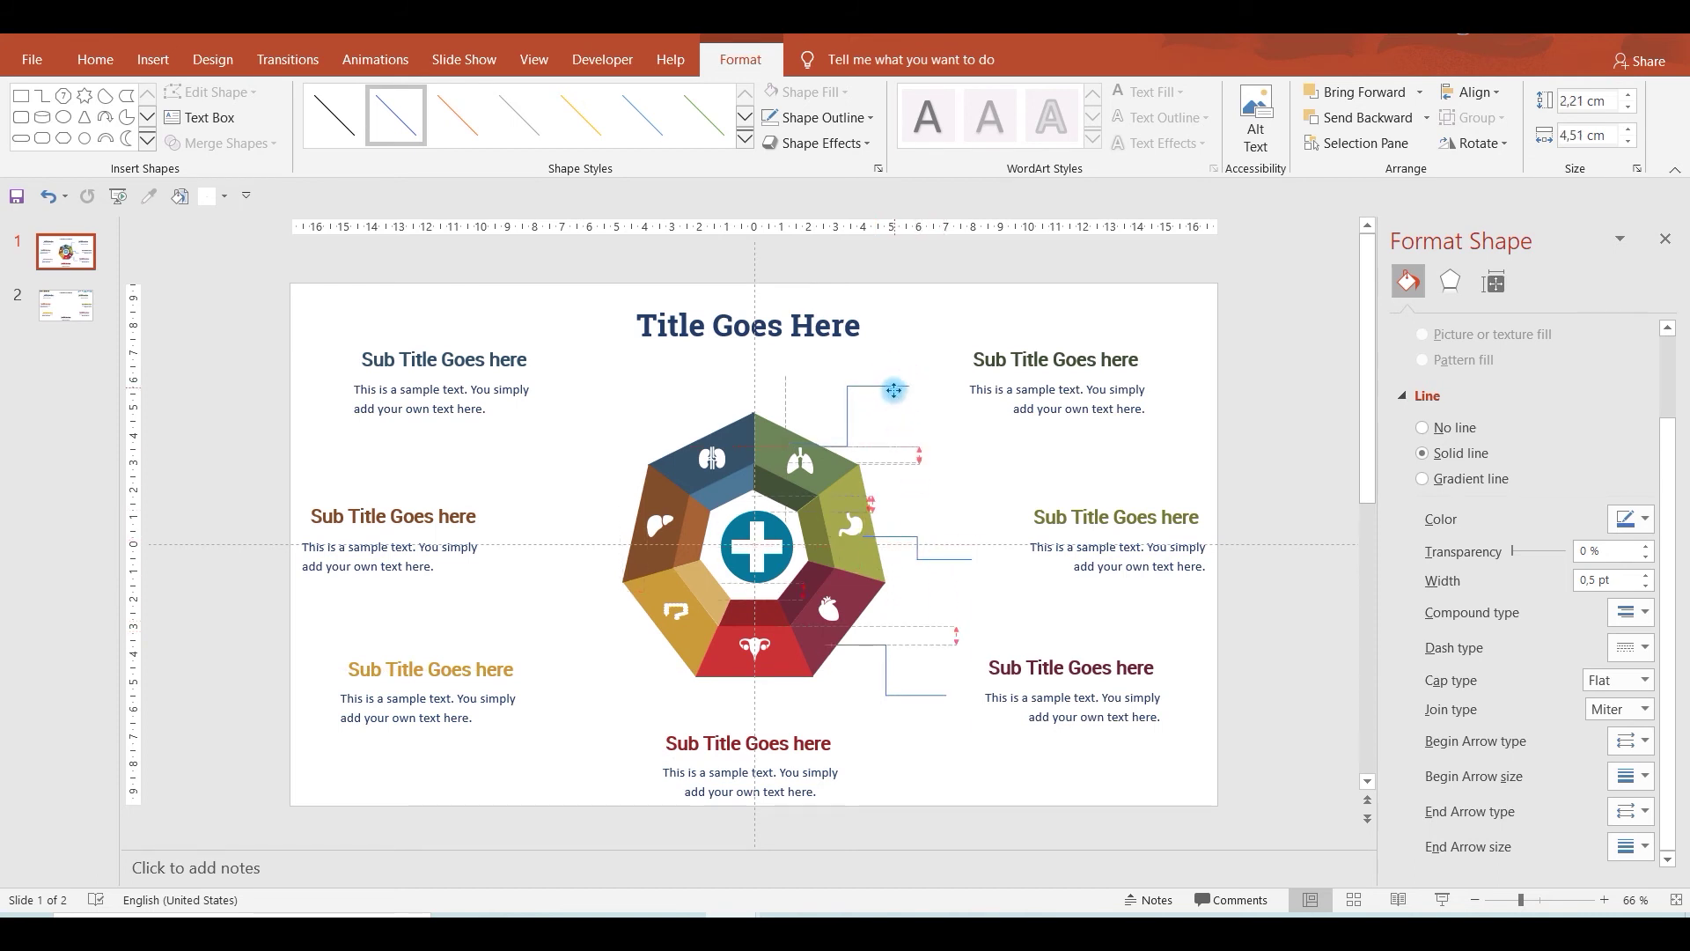
mouse_move(894, 389)
left_mouse_down()
mouse_move(907, 402)
mouse_move(852, 432)
left_mouse_up()
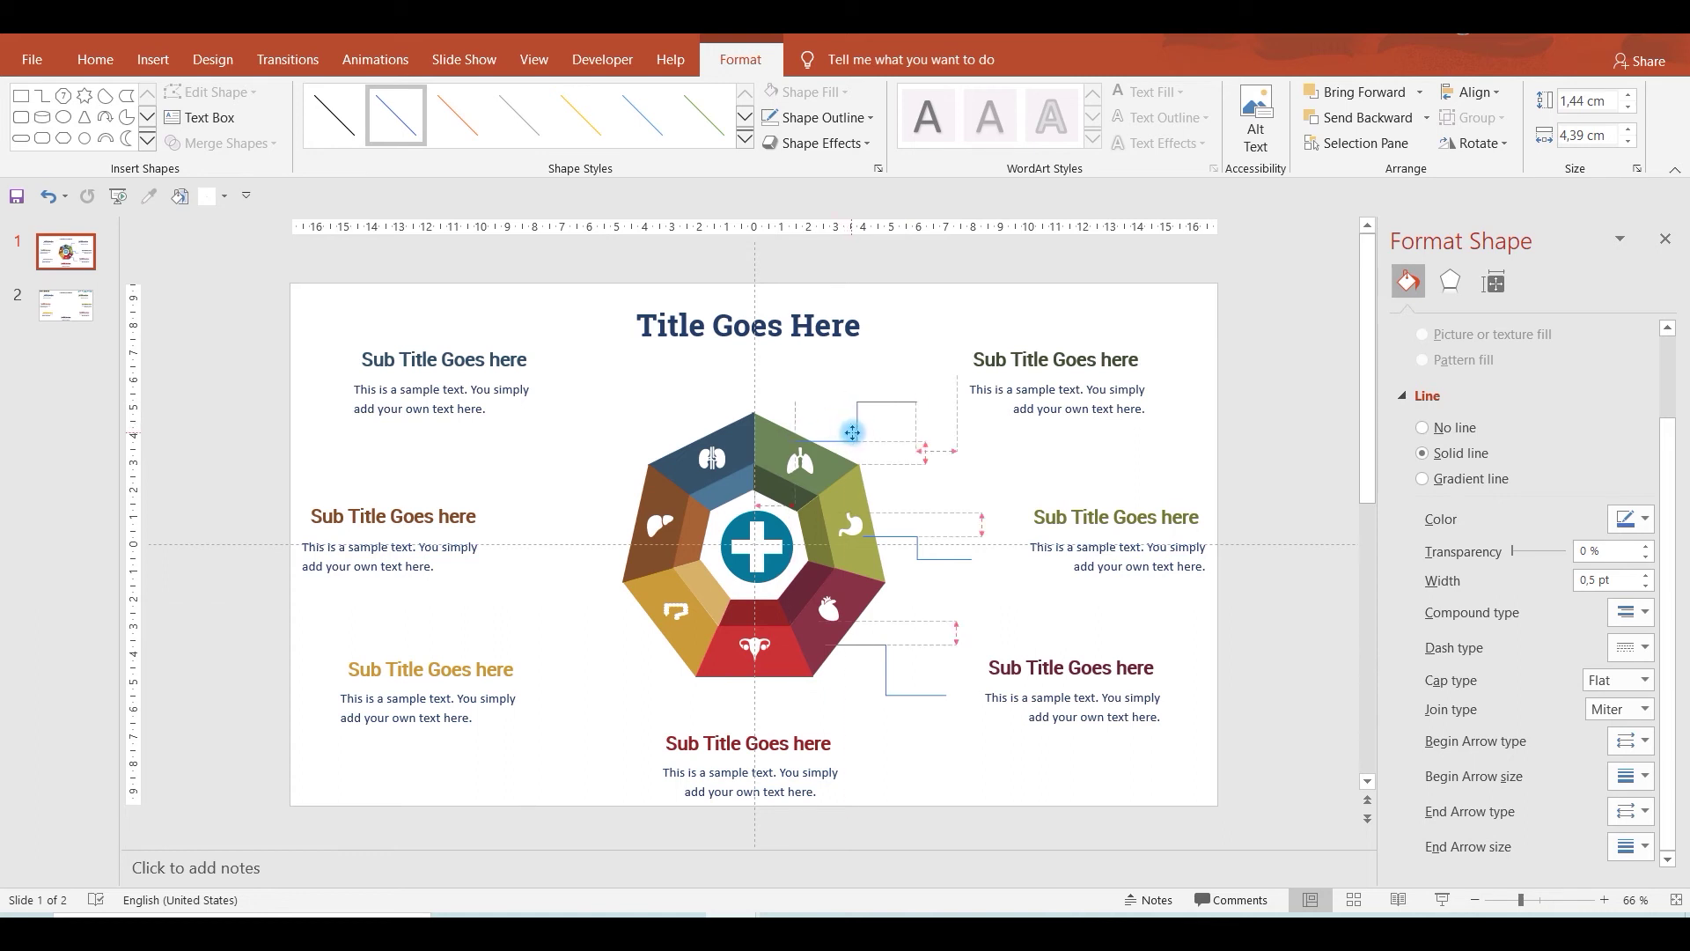
left_click(898, 436)
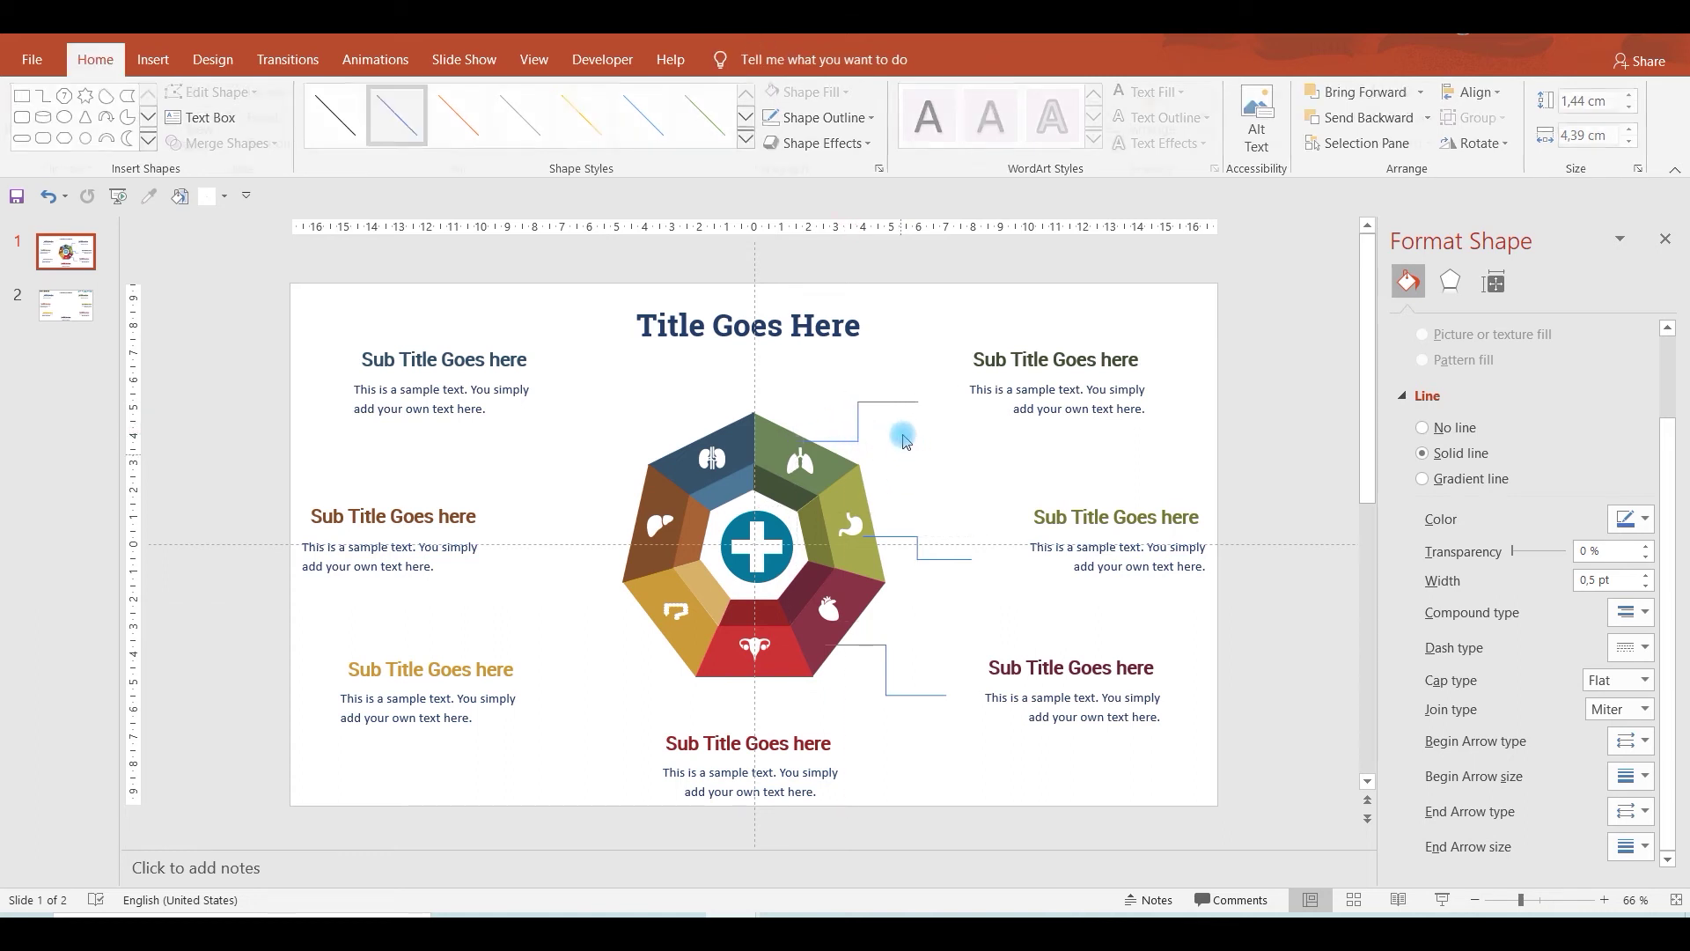
left_click(864, 410)
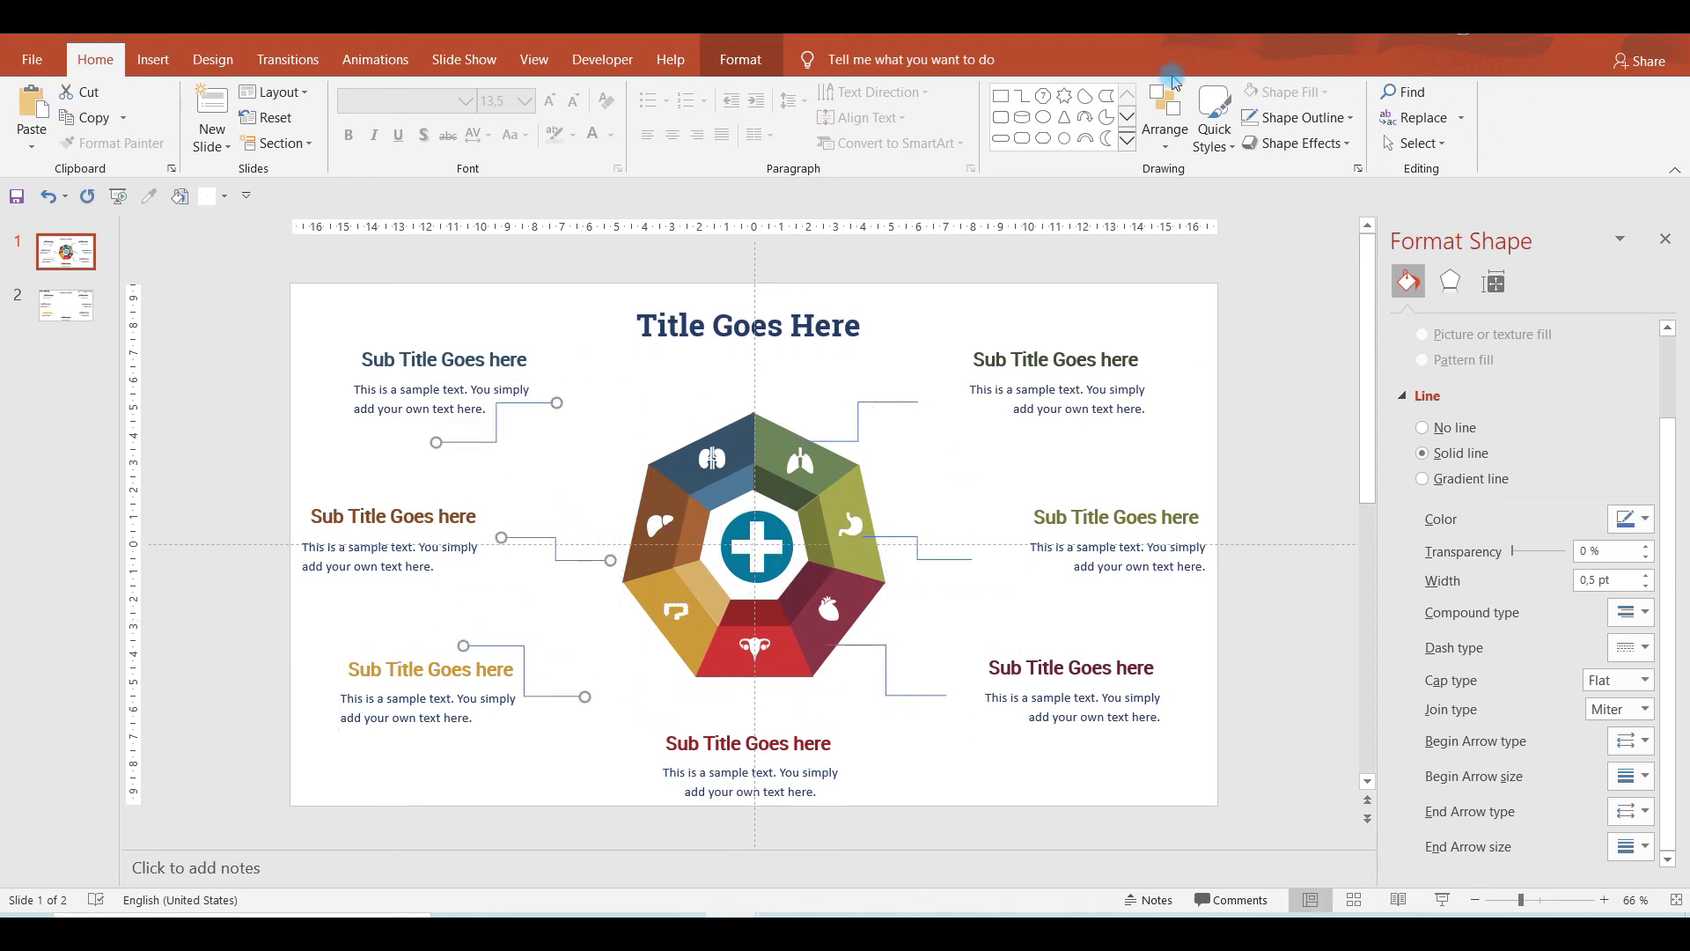
Flip the left connectors horizontally and fit each against the heptagon's left segments.
left_click(751, 59)
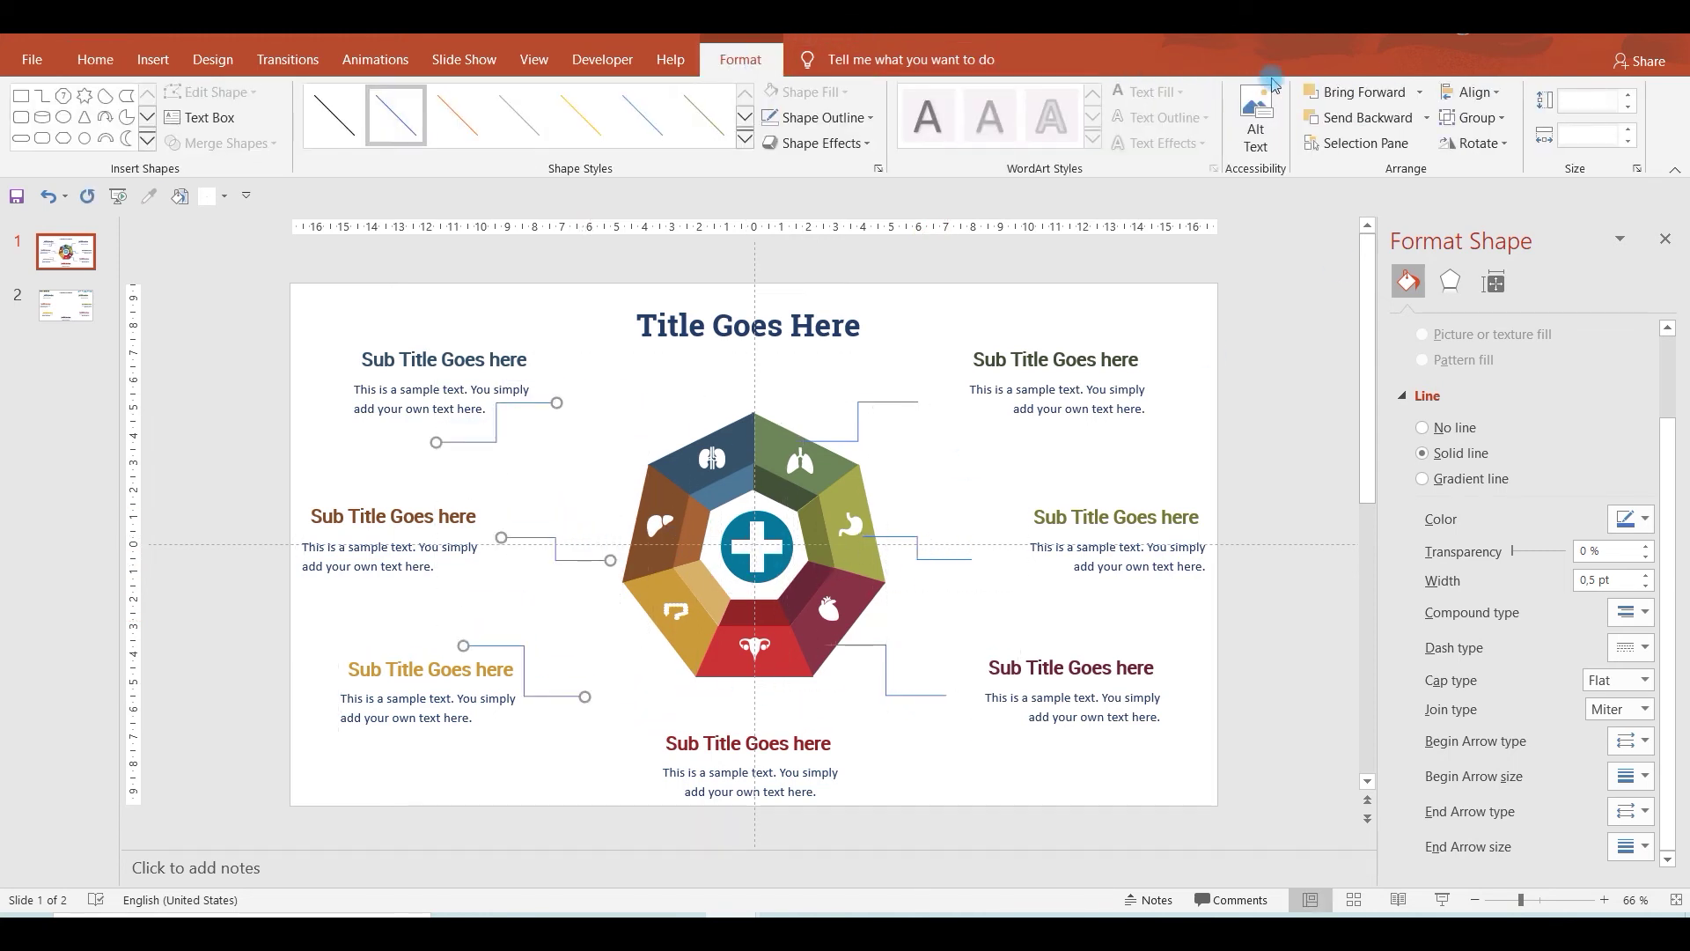
left_click(1472, 143)
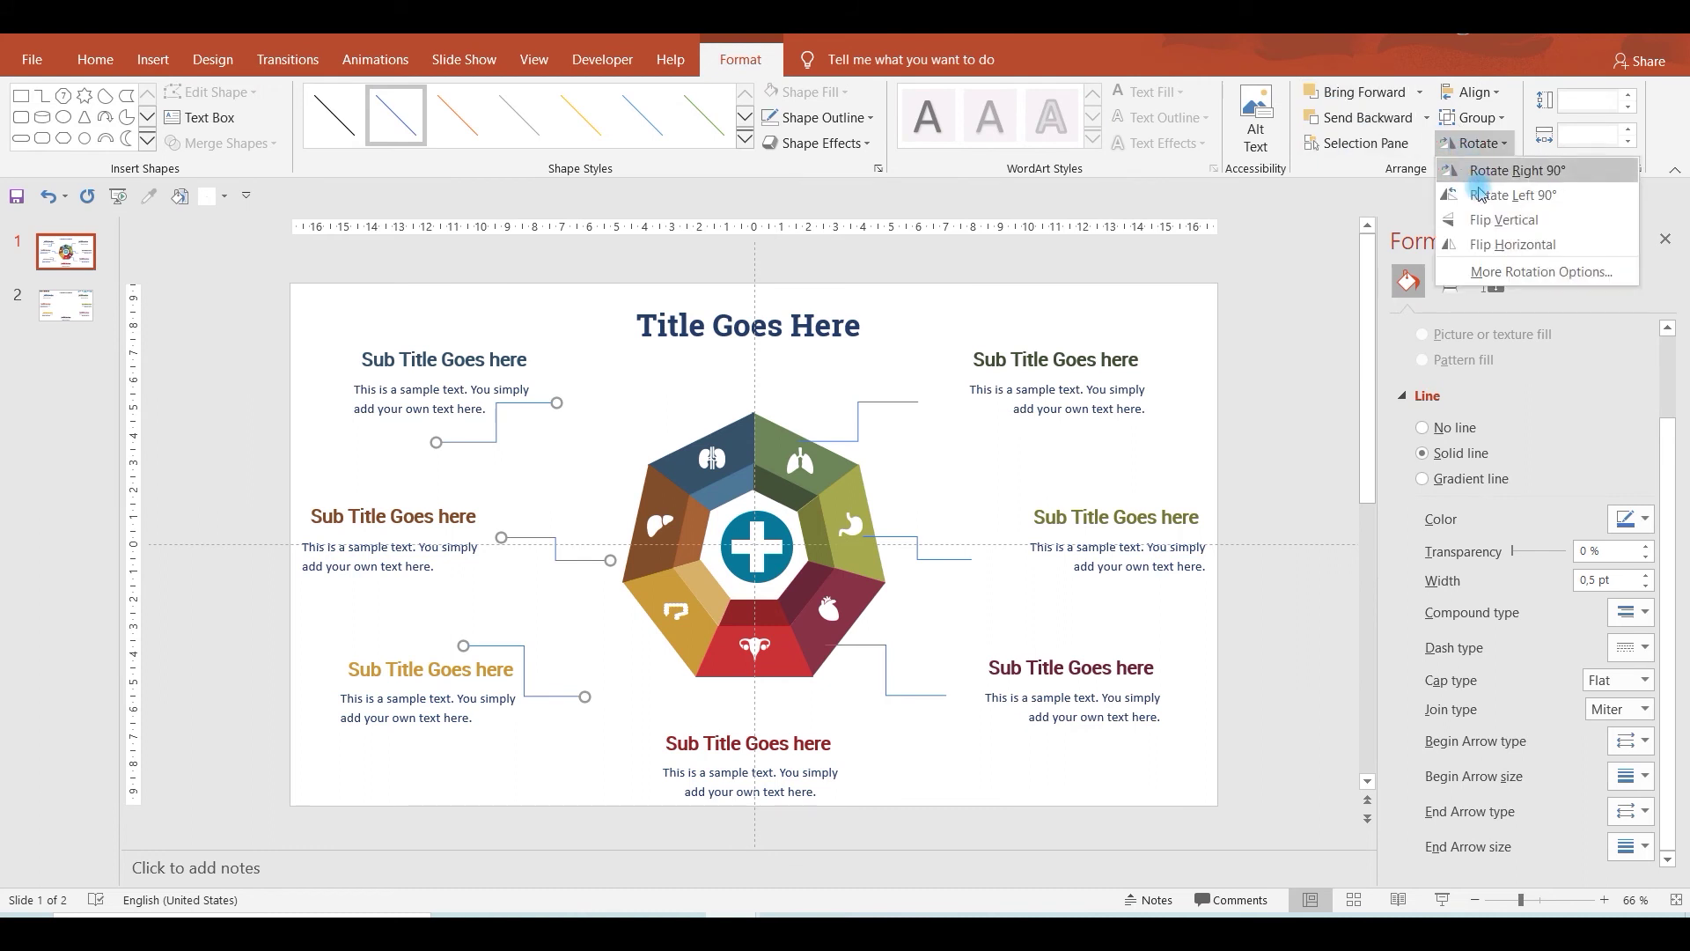
left_click(1494, 245)
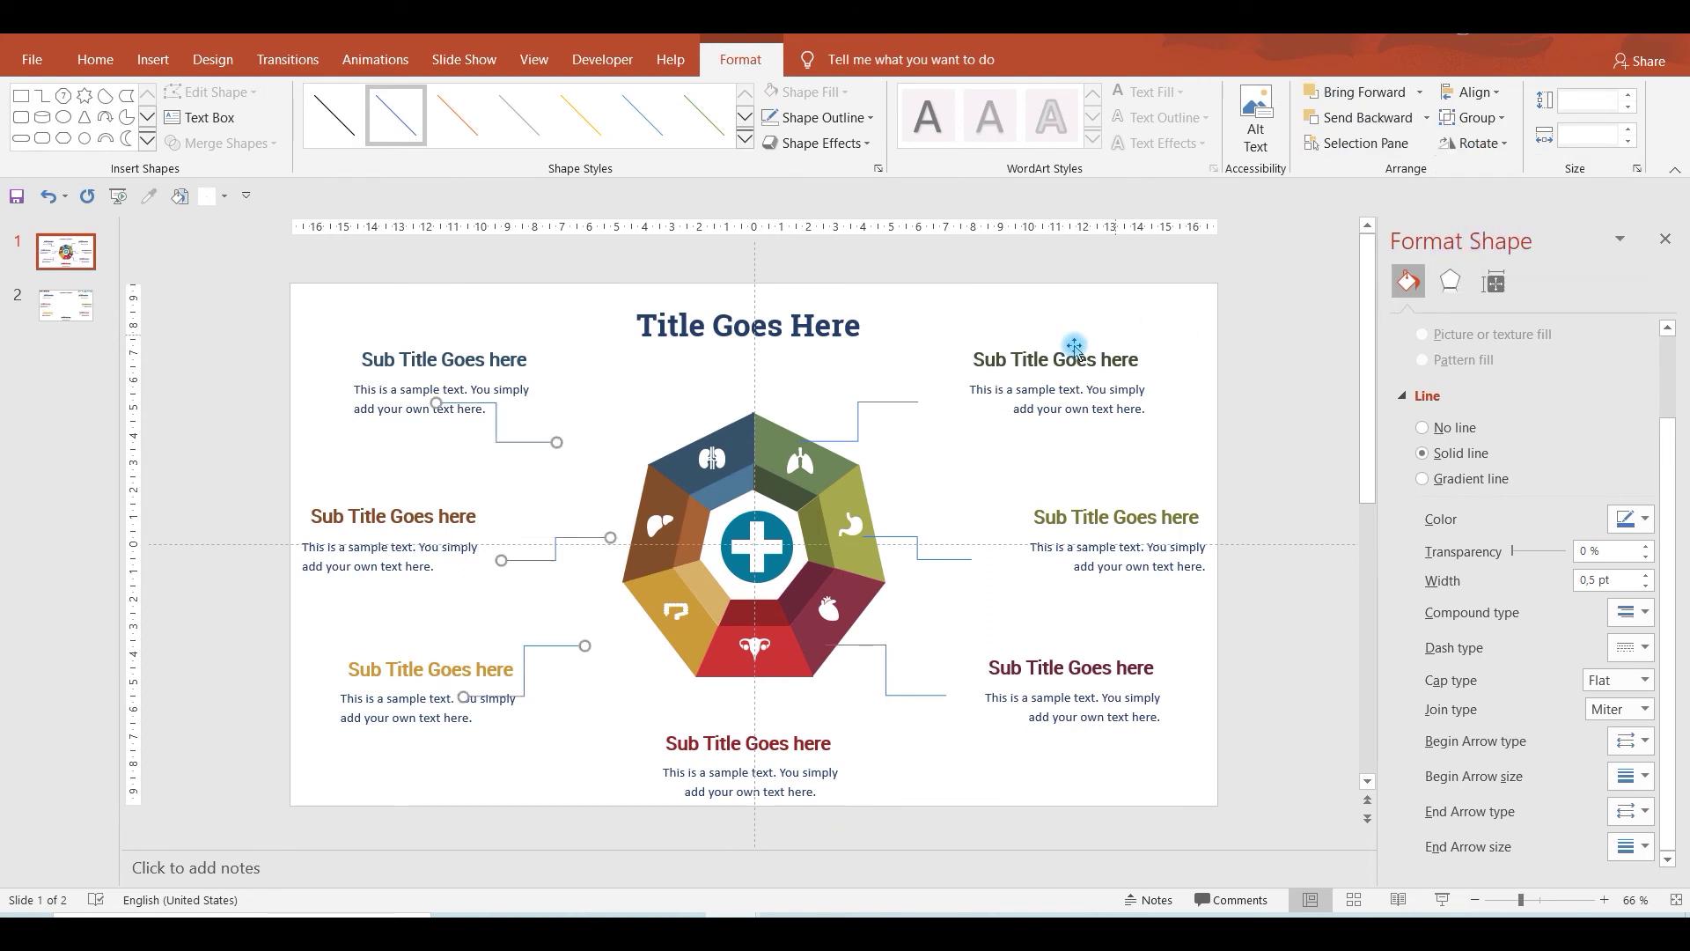
left_click(596, 426)
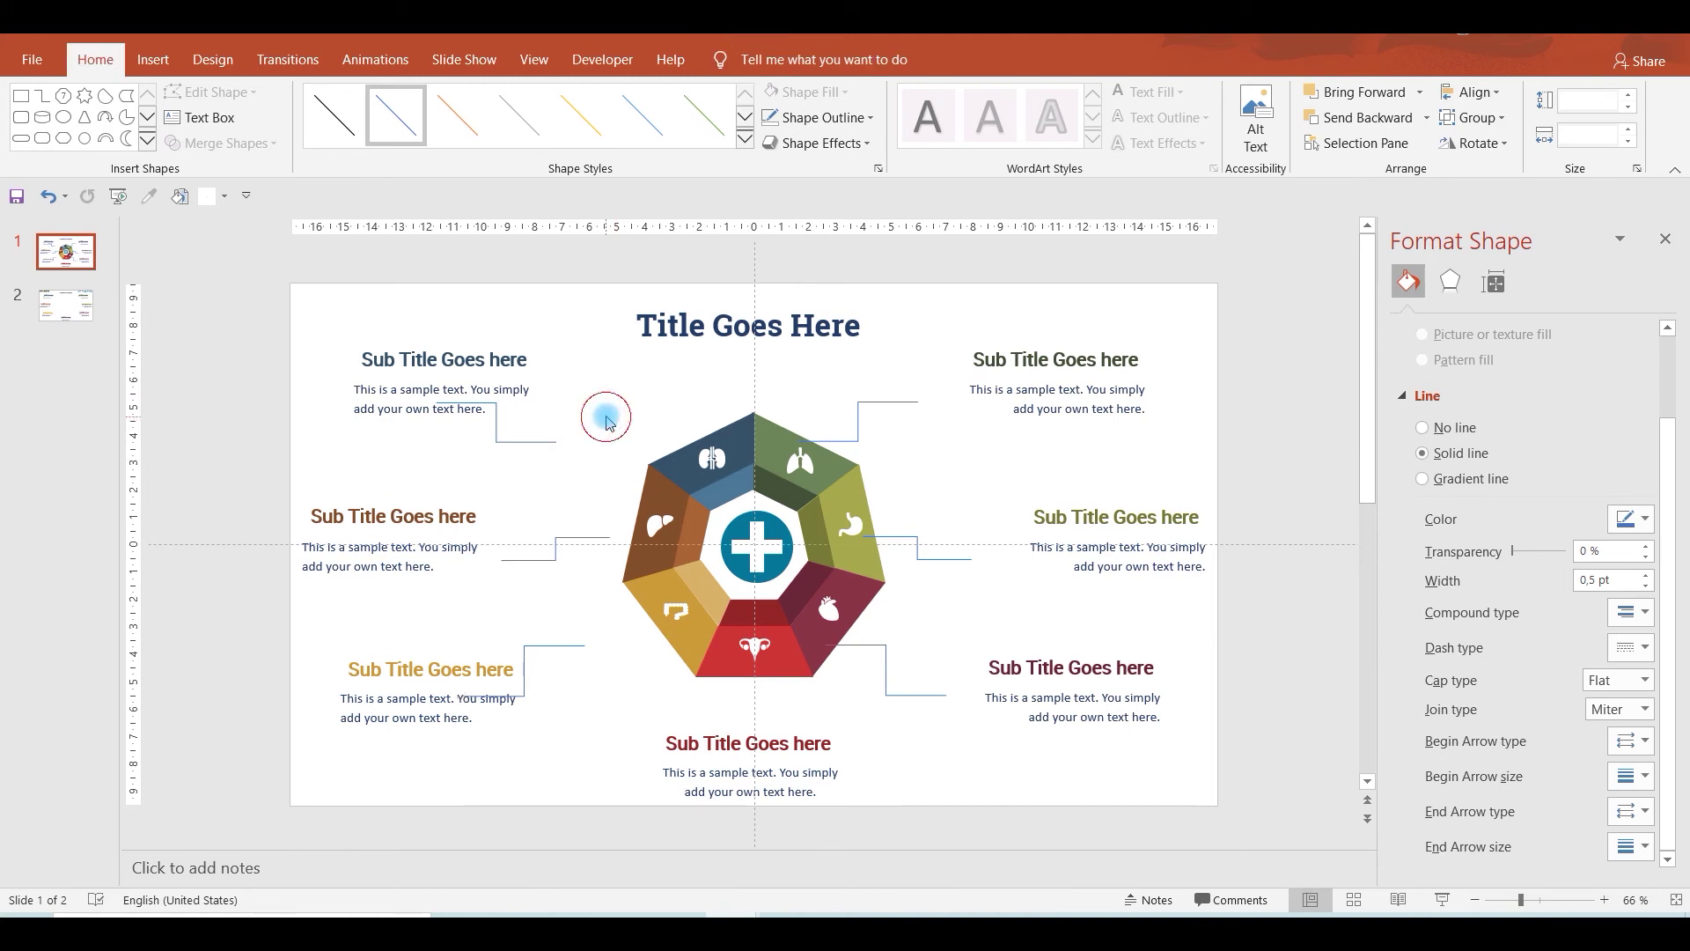
left_click_drag(531, 447, 689, 444)
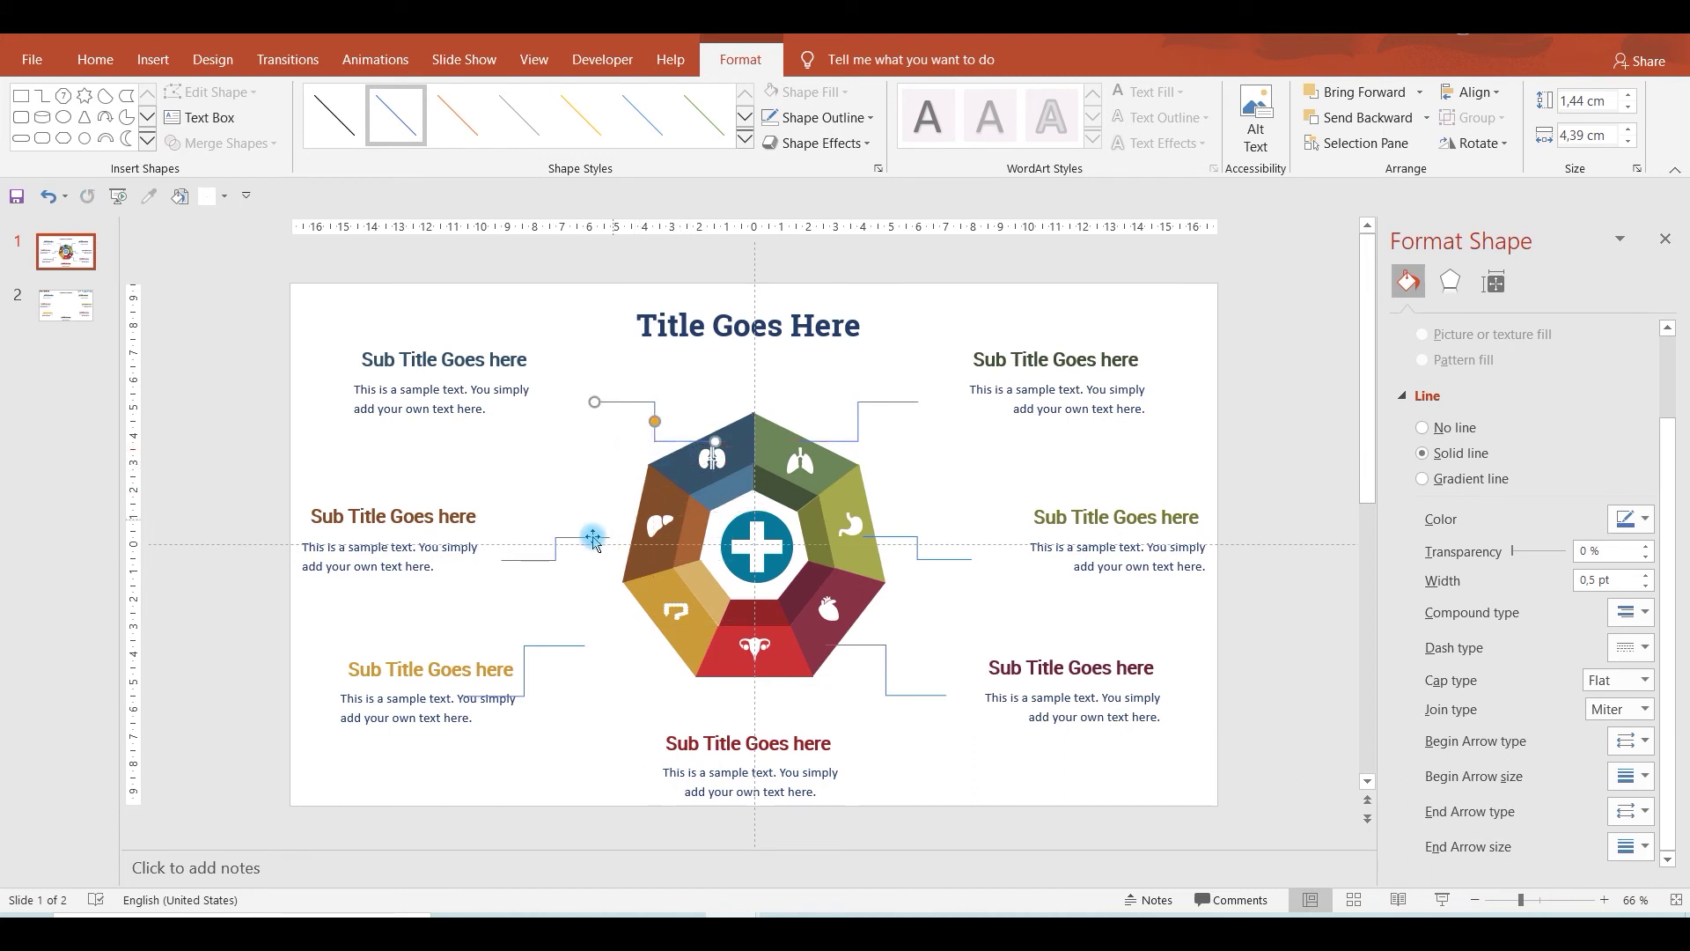
left_click_drag(584, 539, 620, 538)
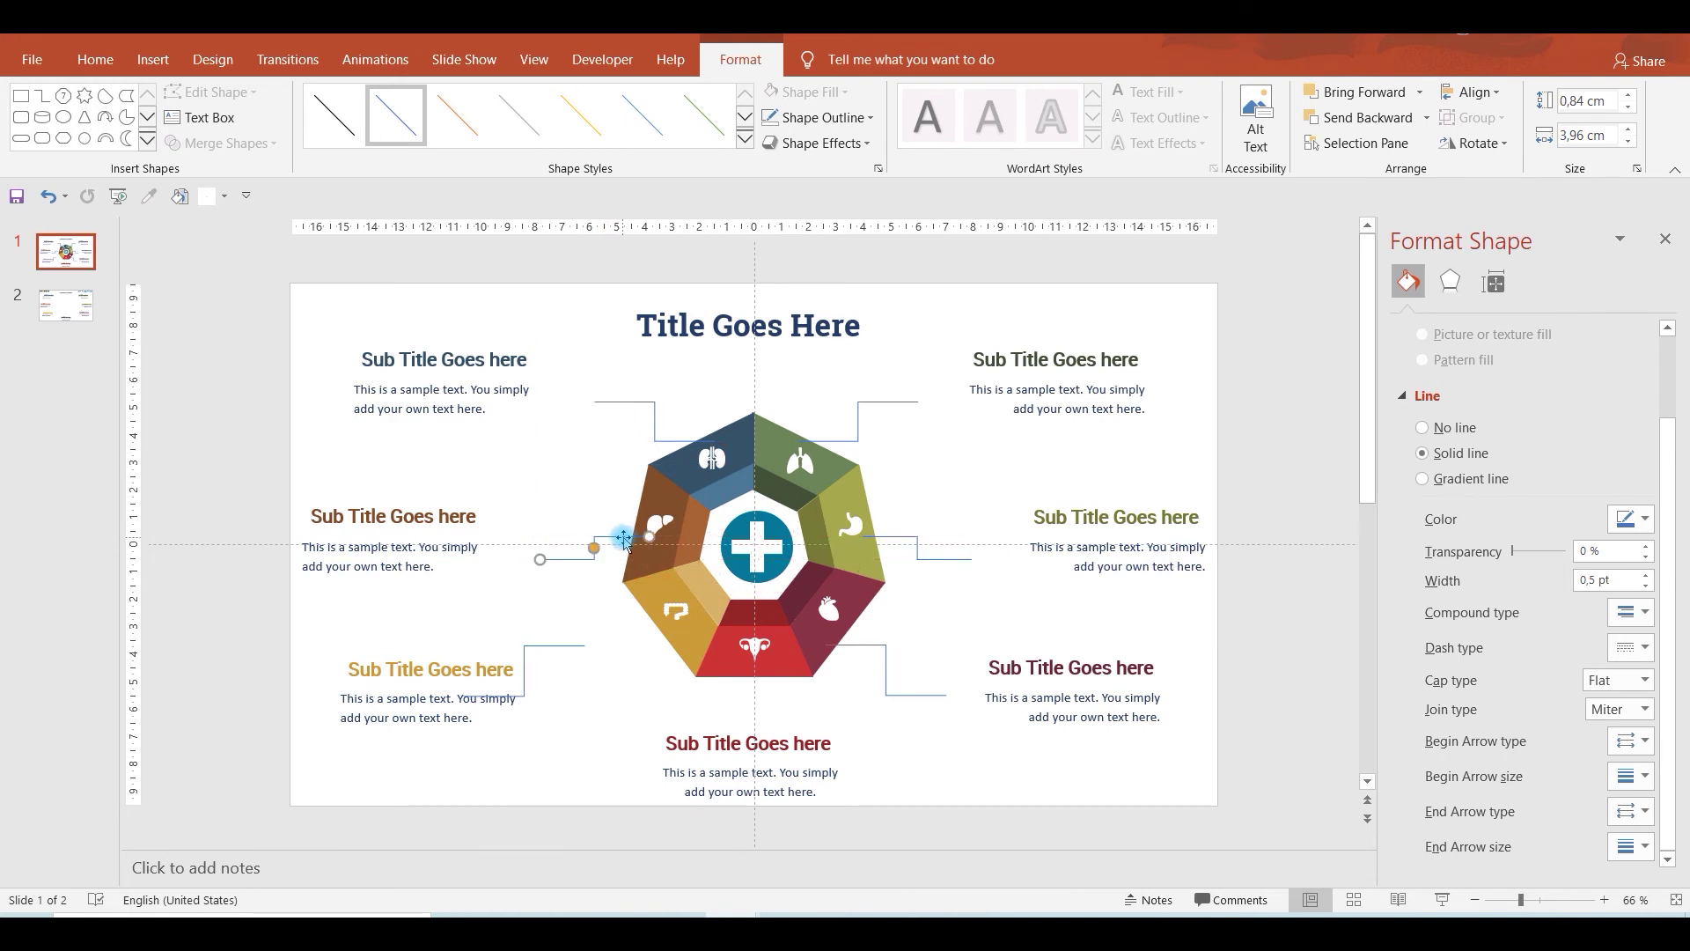
left_click_drag(560, 648, 667, 647)
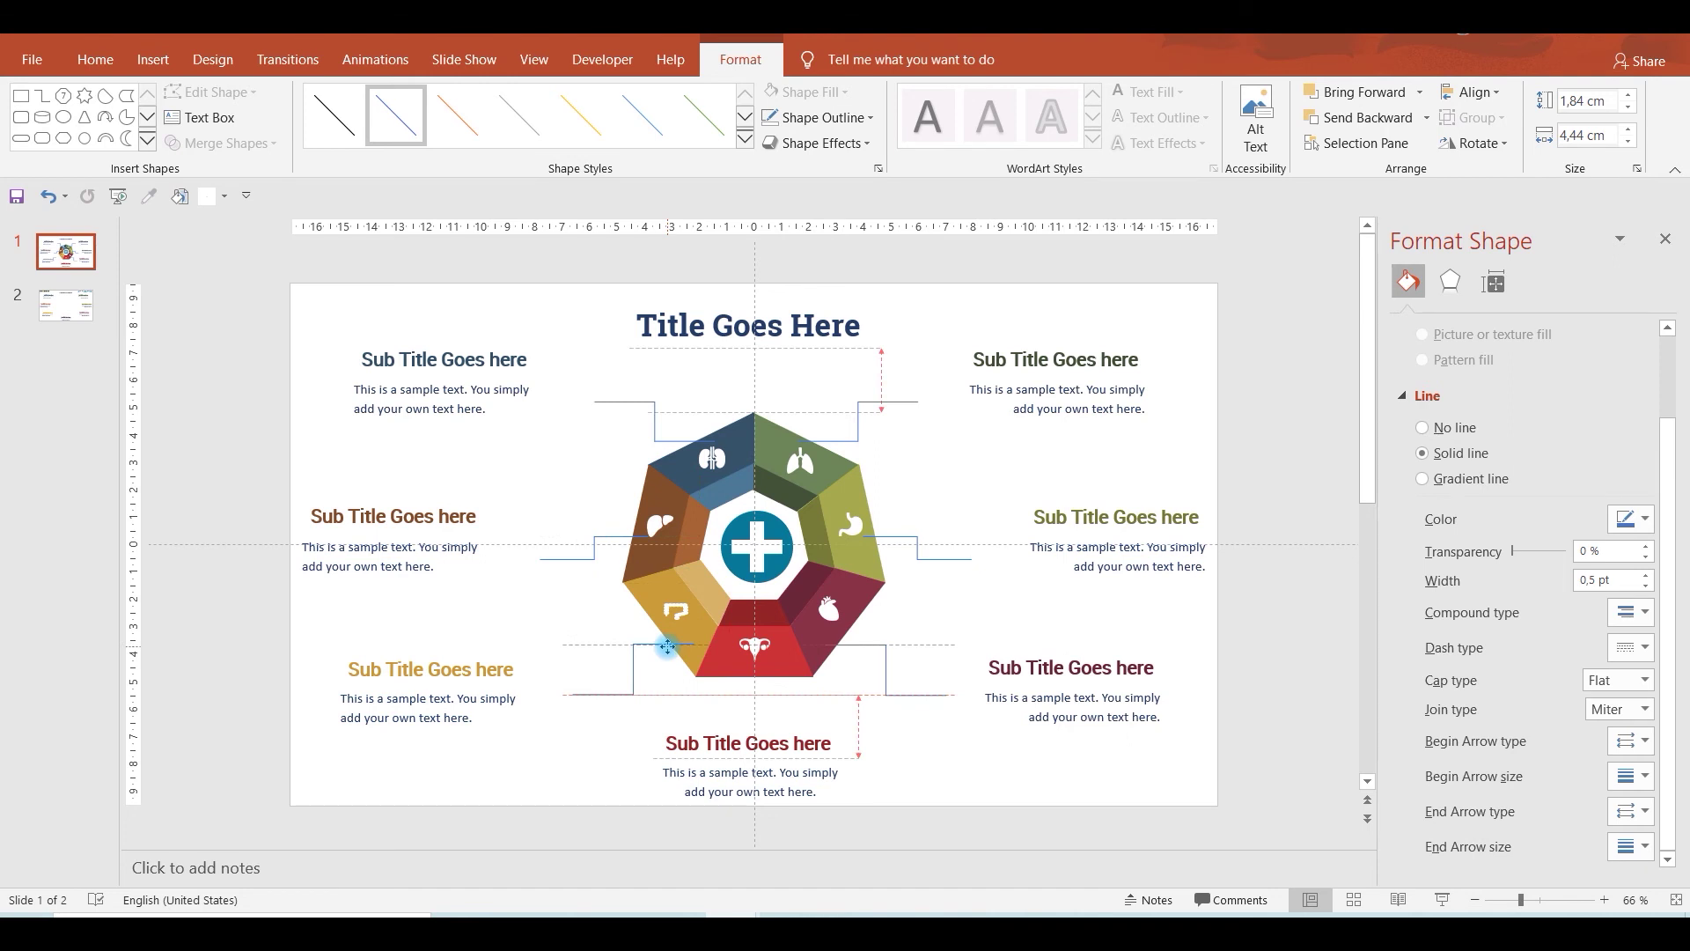
left_click_drag(664, 647, 700, 660)
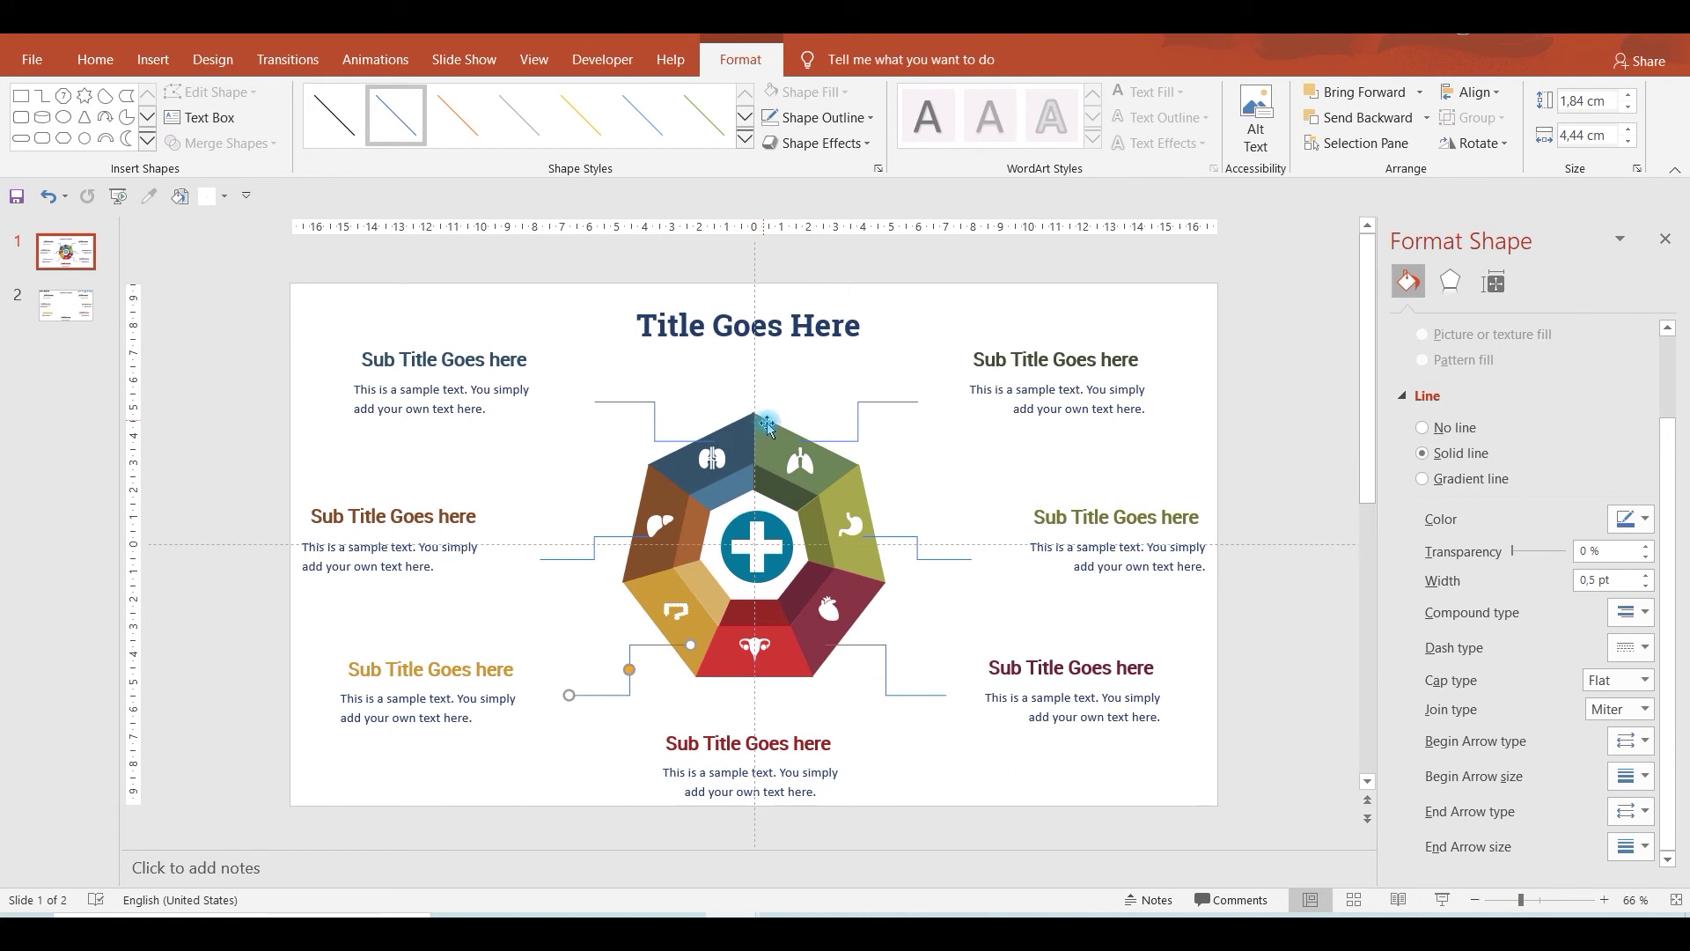
Select all six connectors together.
left_click(872, 647, "shift")
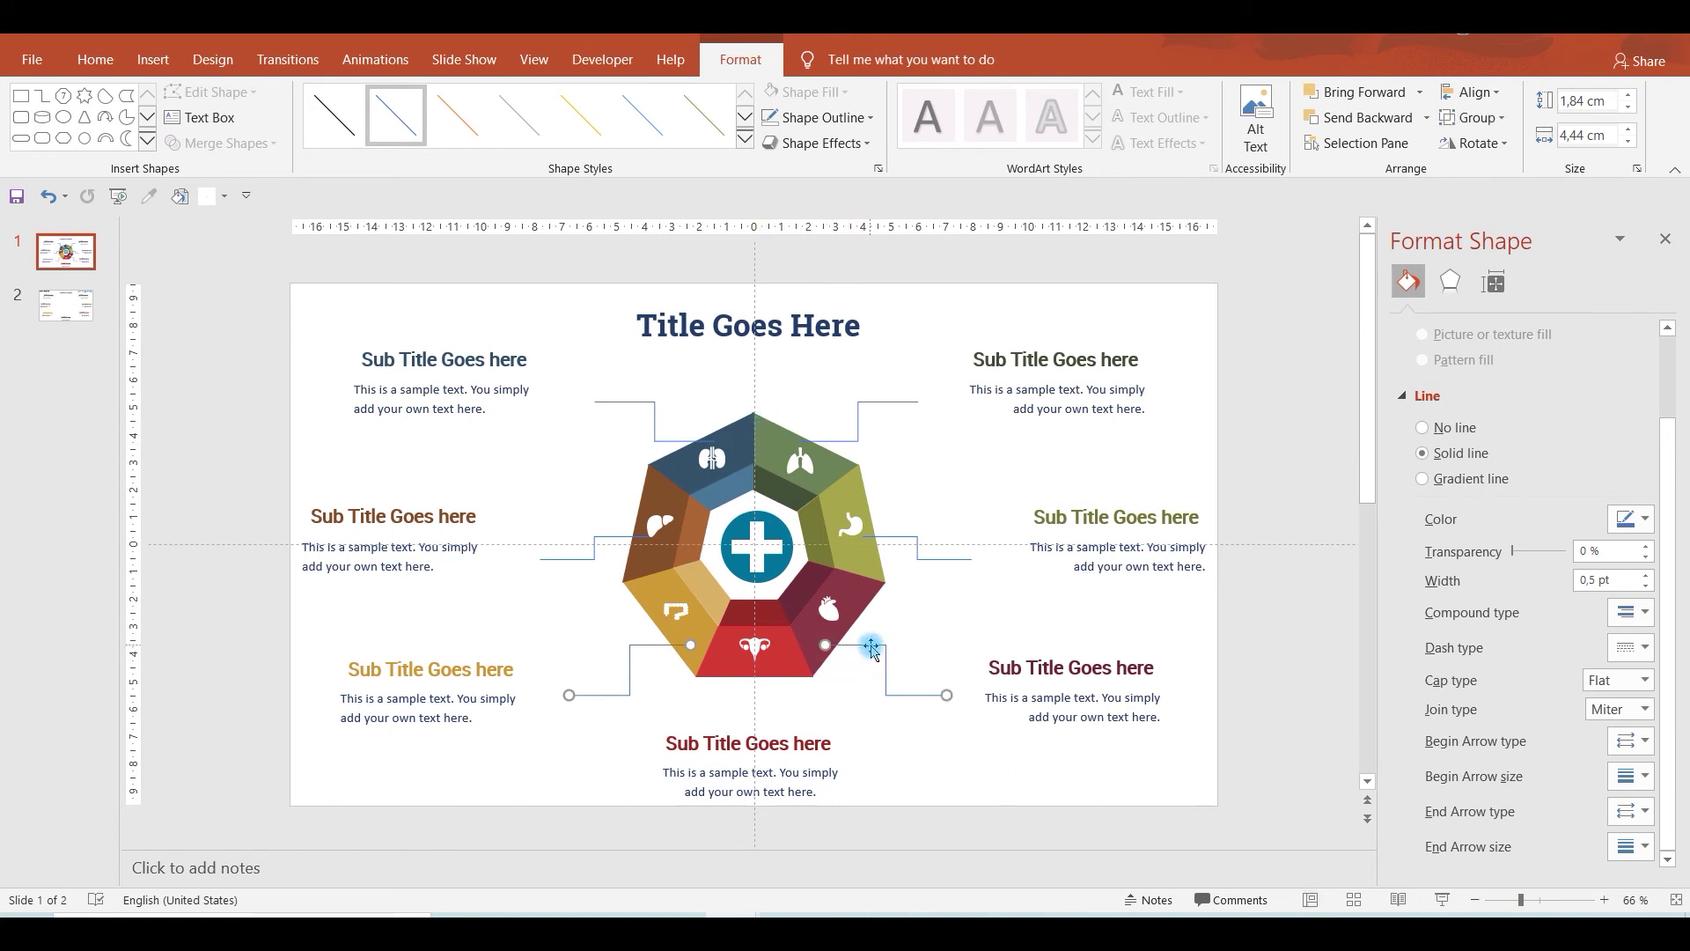
left_click(902, 537, "shift")
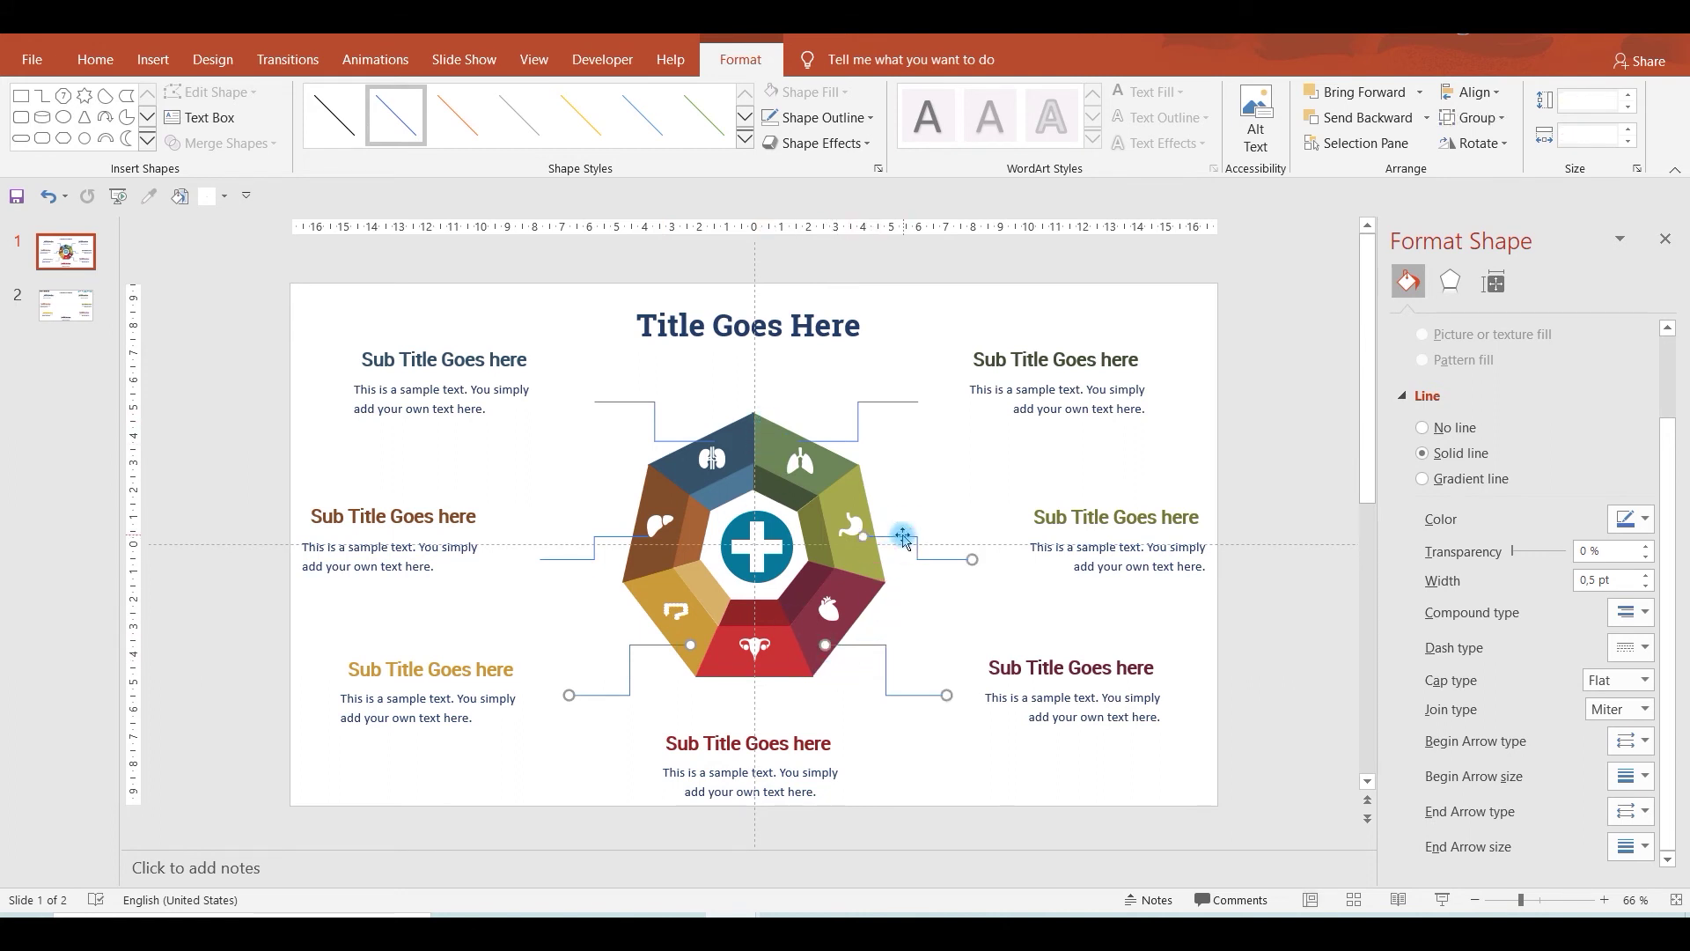
left_click(608, 537, "shift")
left_click(646, 402, "shift")
left_click(892, 403, "shift")
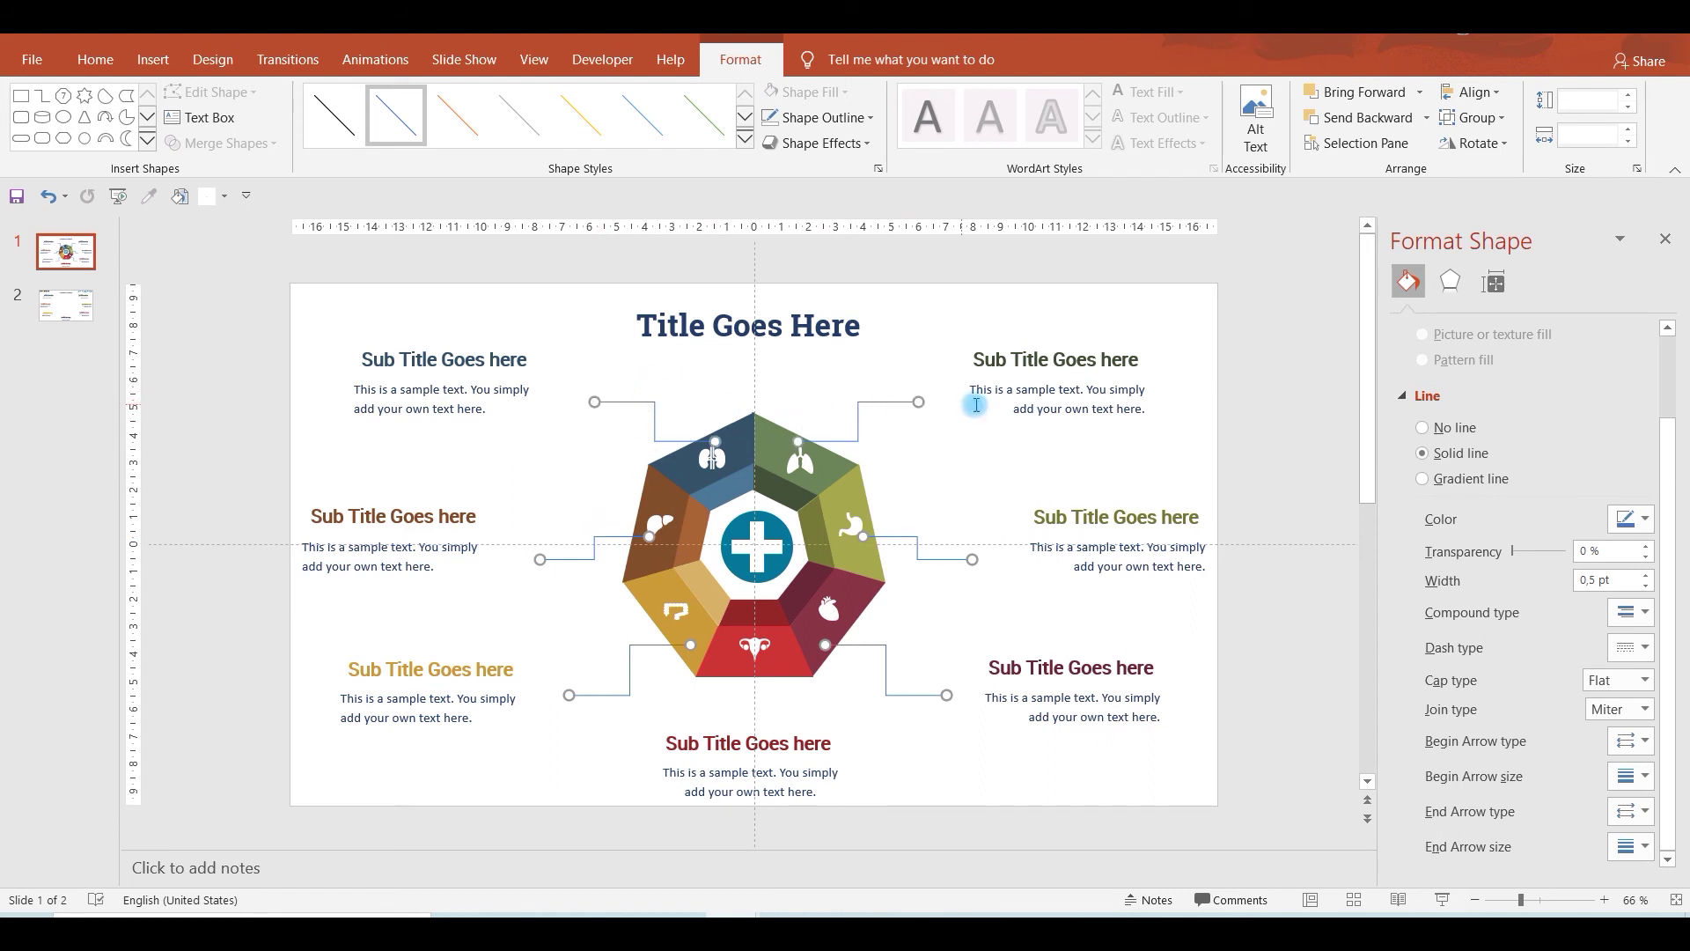
Send the connectors backward and give them ¾ pt dotted lines.
left_click(1429, 117)
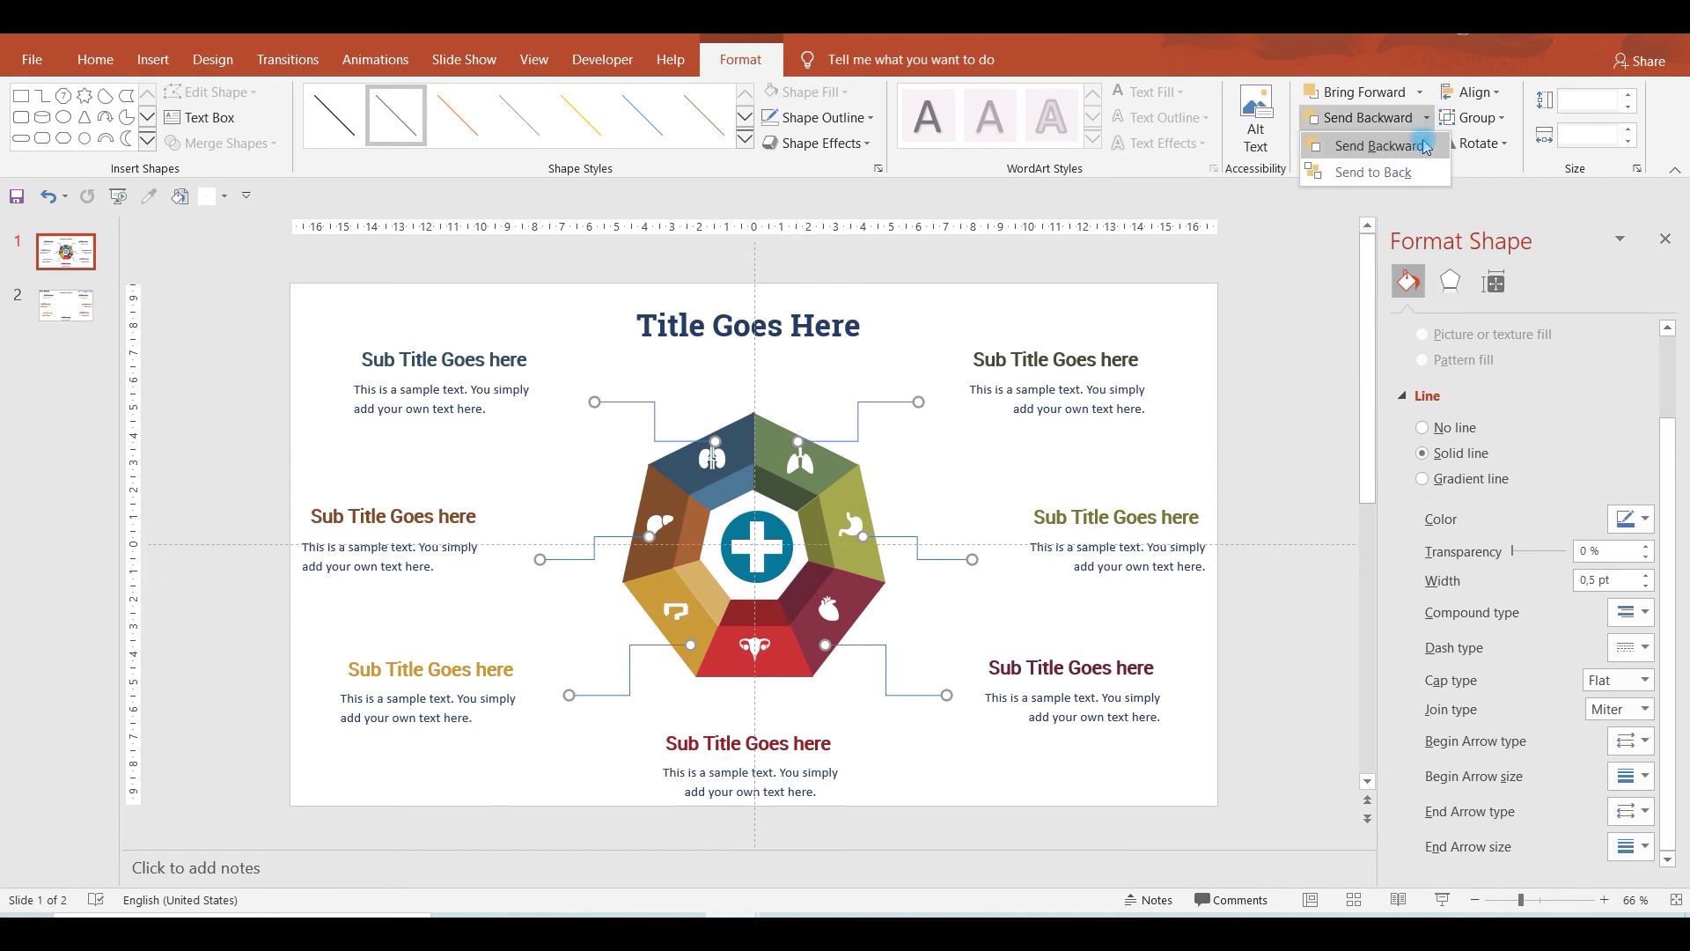
left_click(1382, 171)
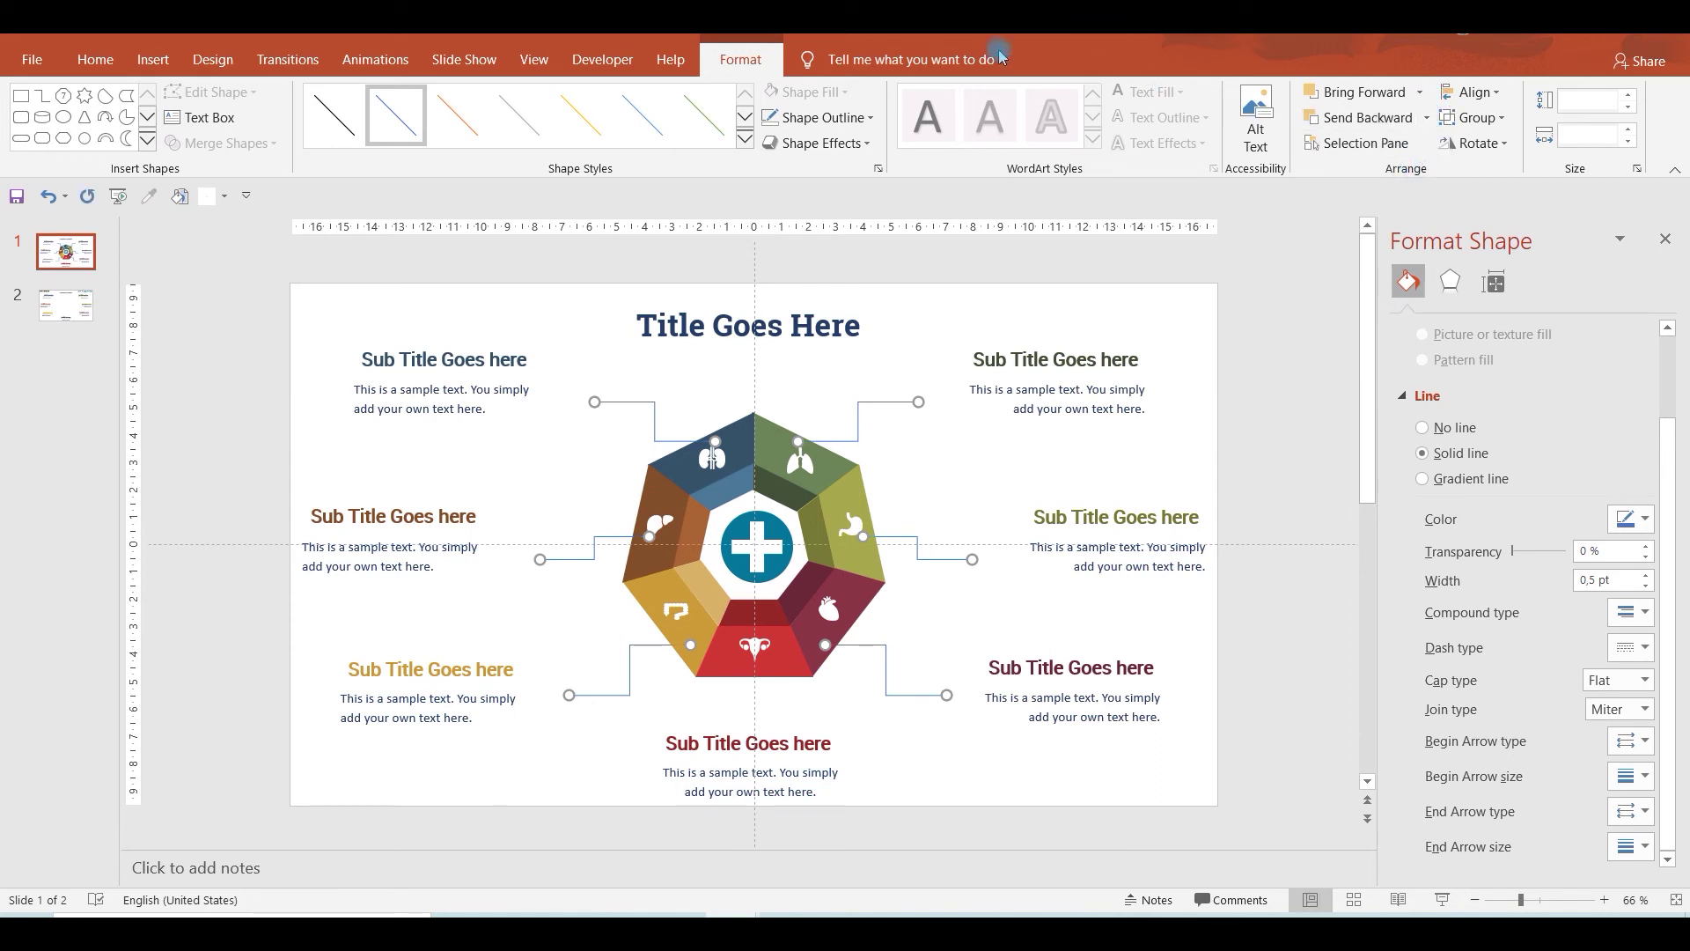
left_click(819, 119)
mouse_move(845, 435)
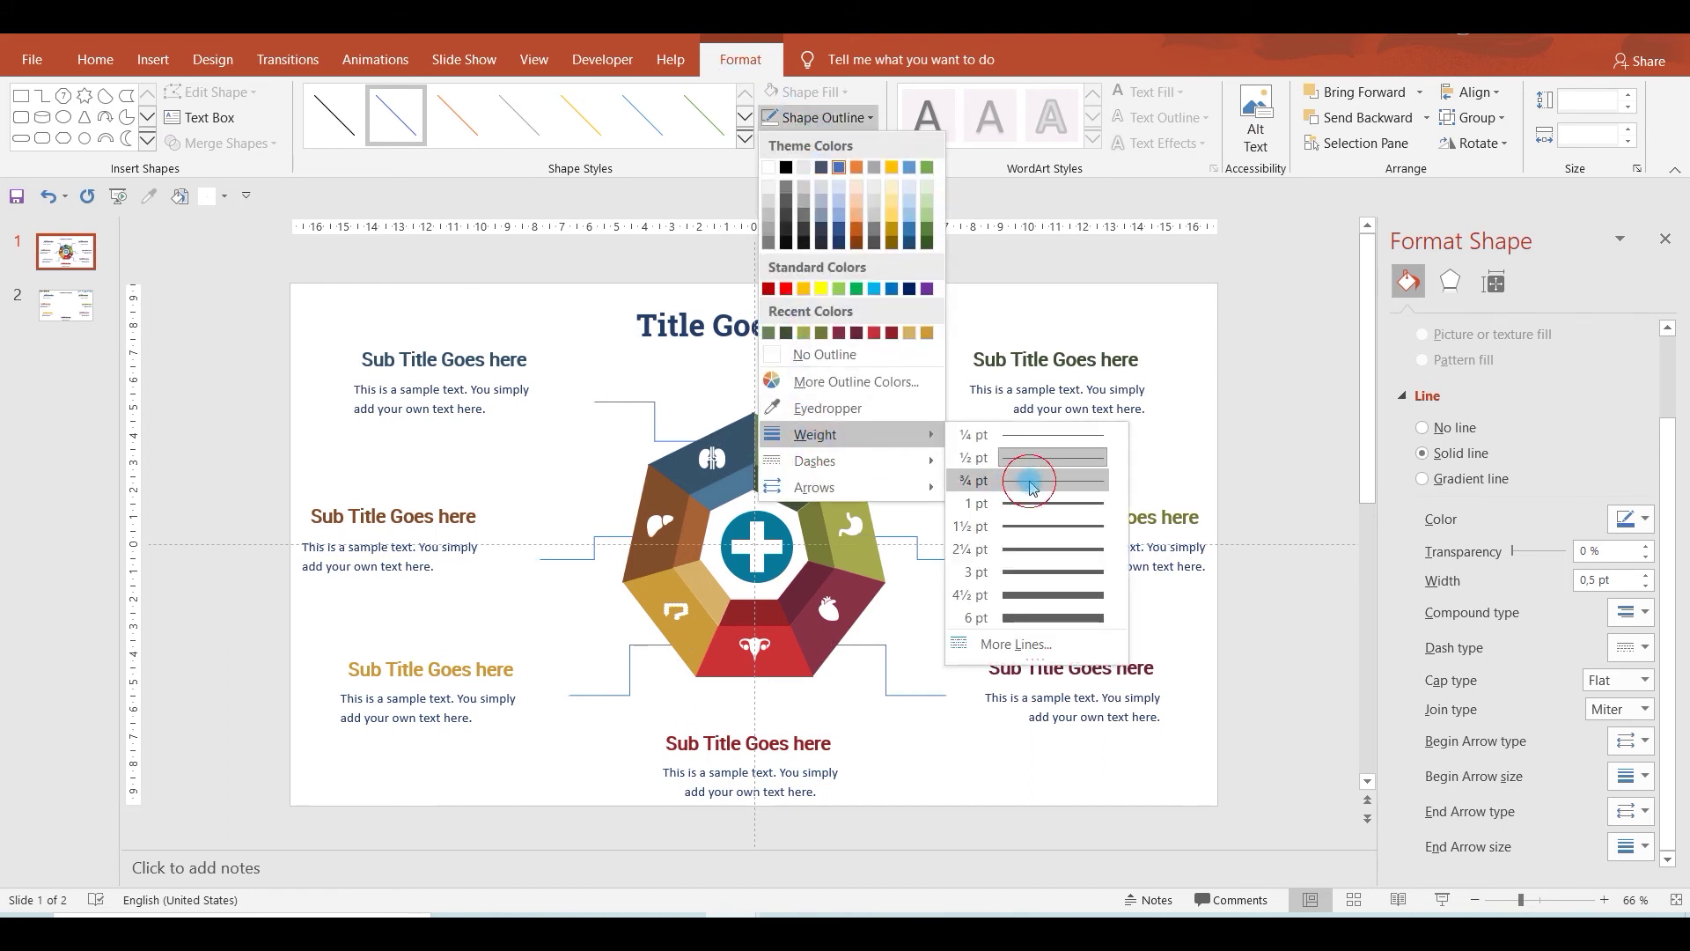
left_click(1032, 481)
left_click(819, 117)
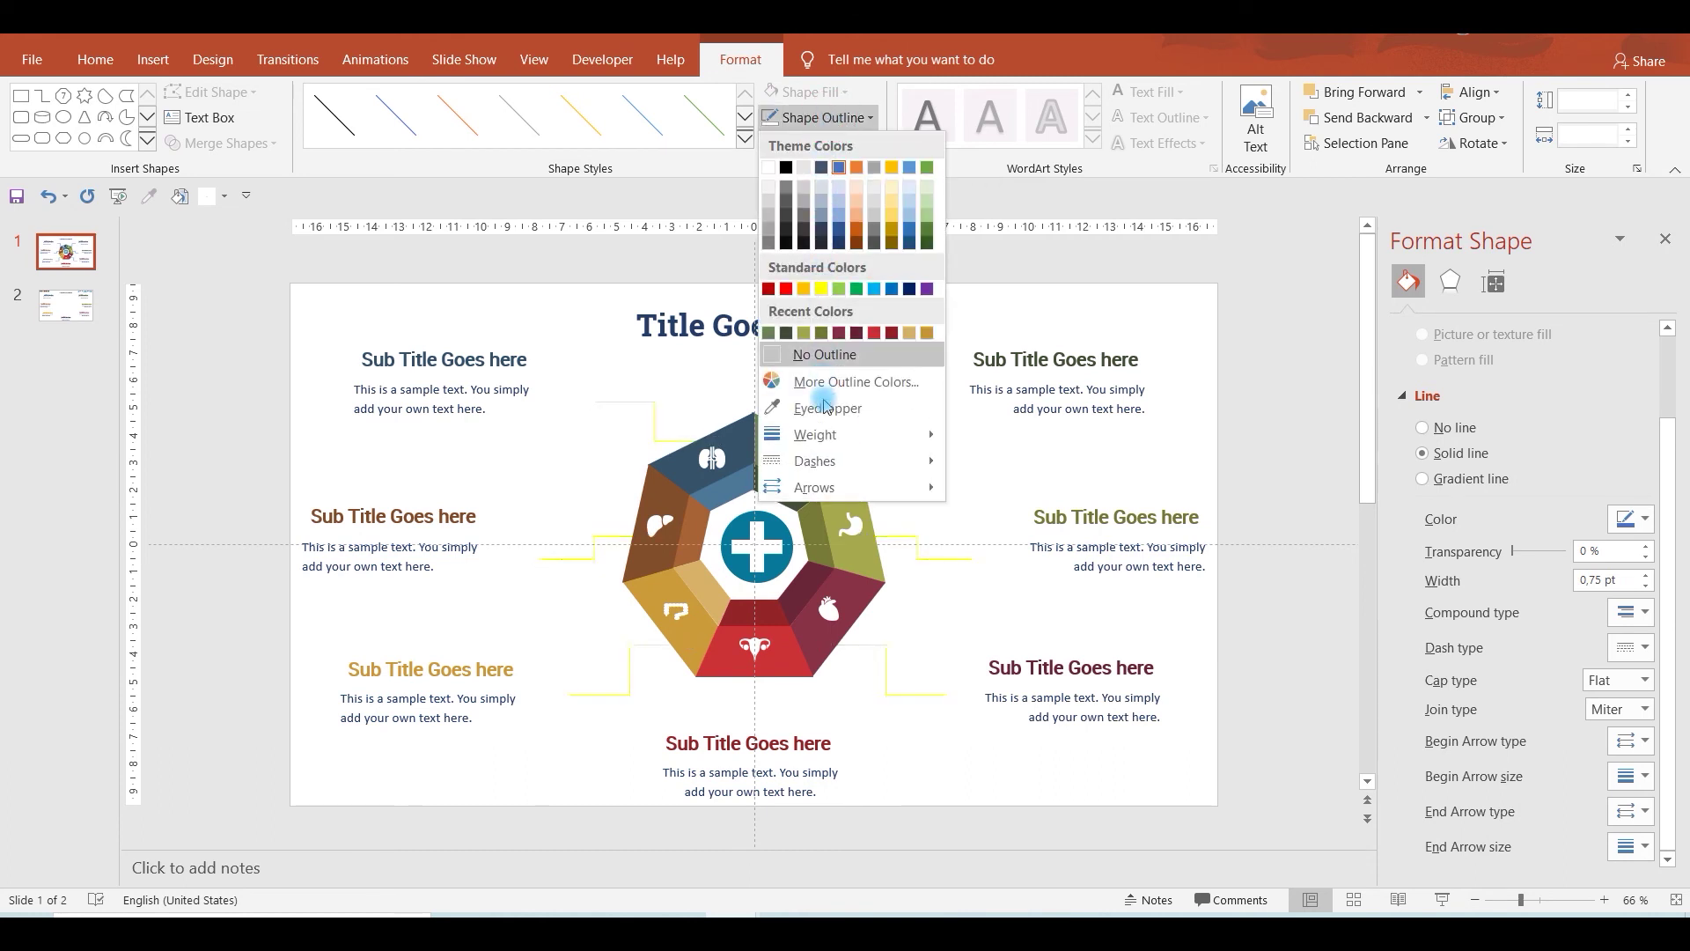
mouse_move(815, 462)
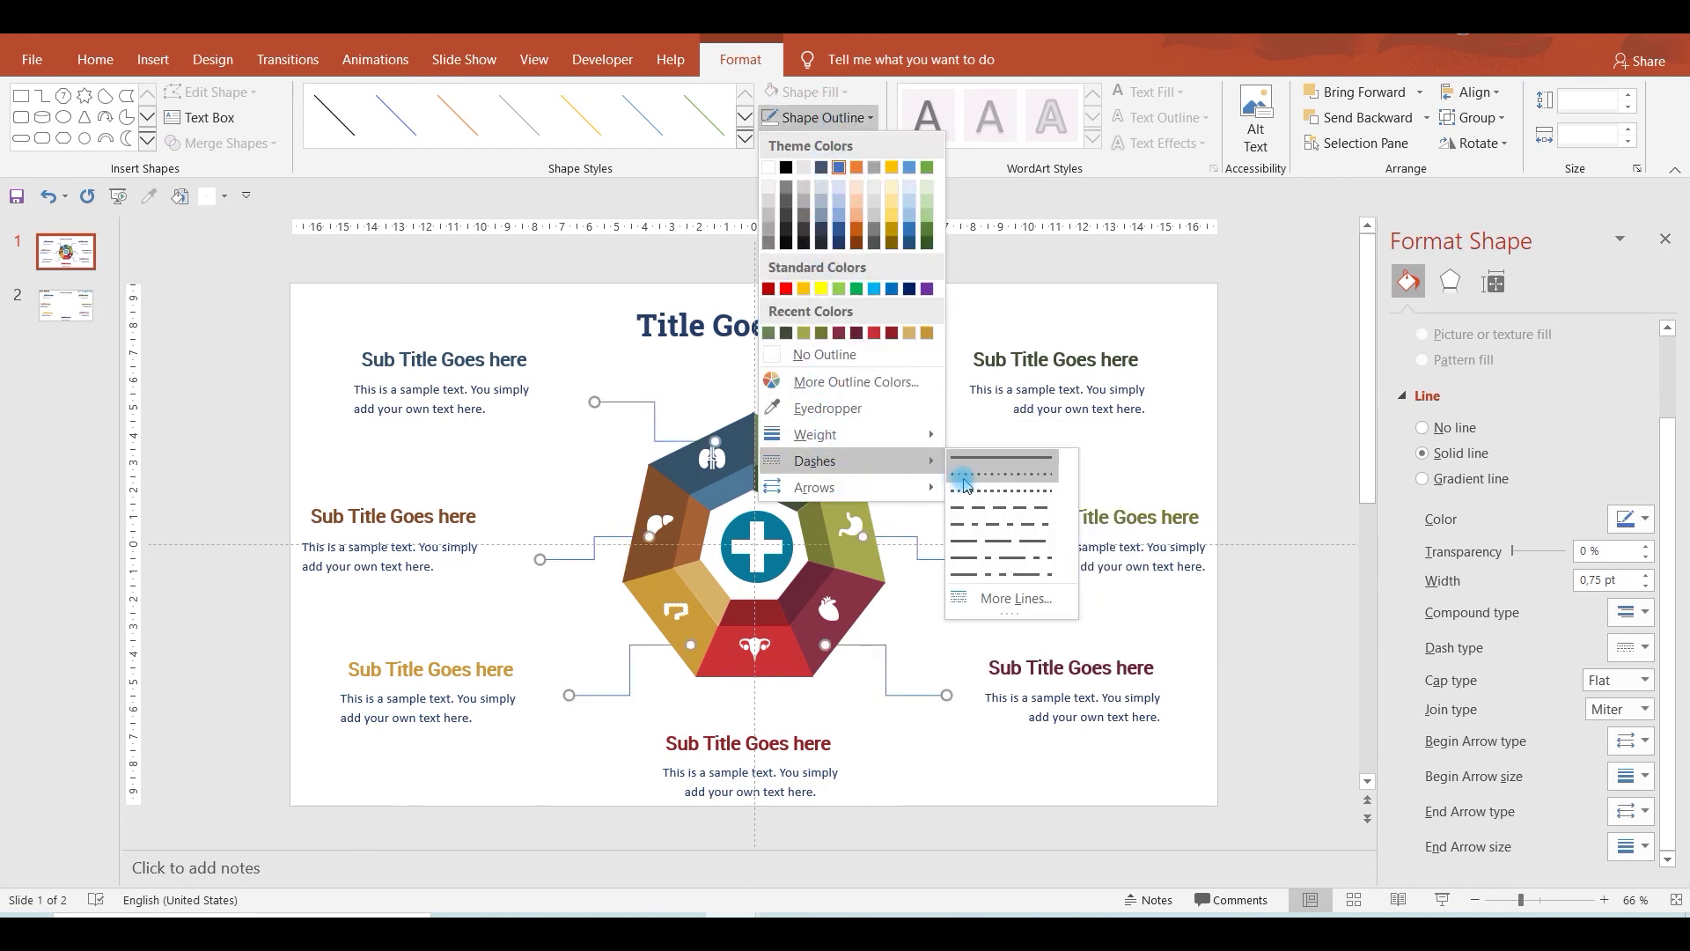
left_click(964, 479)
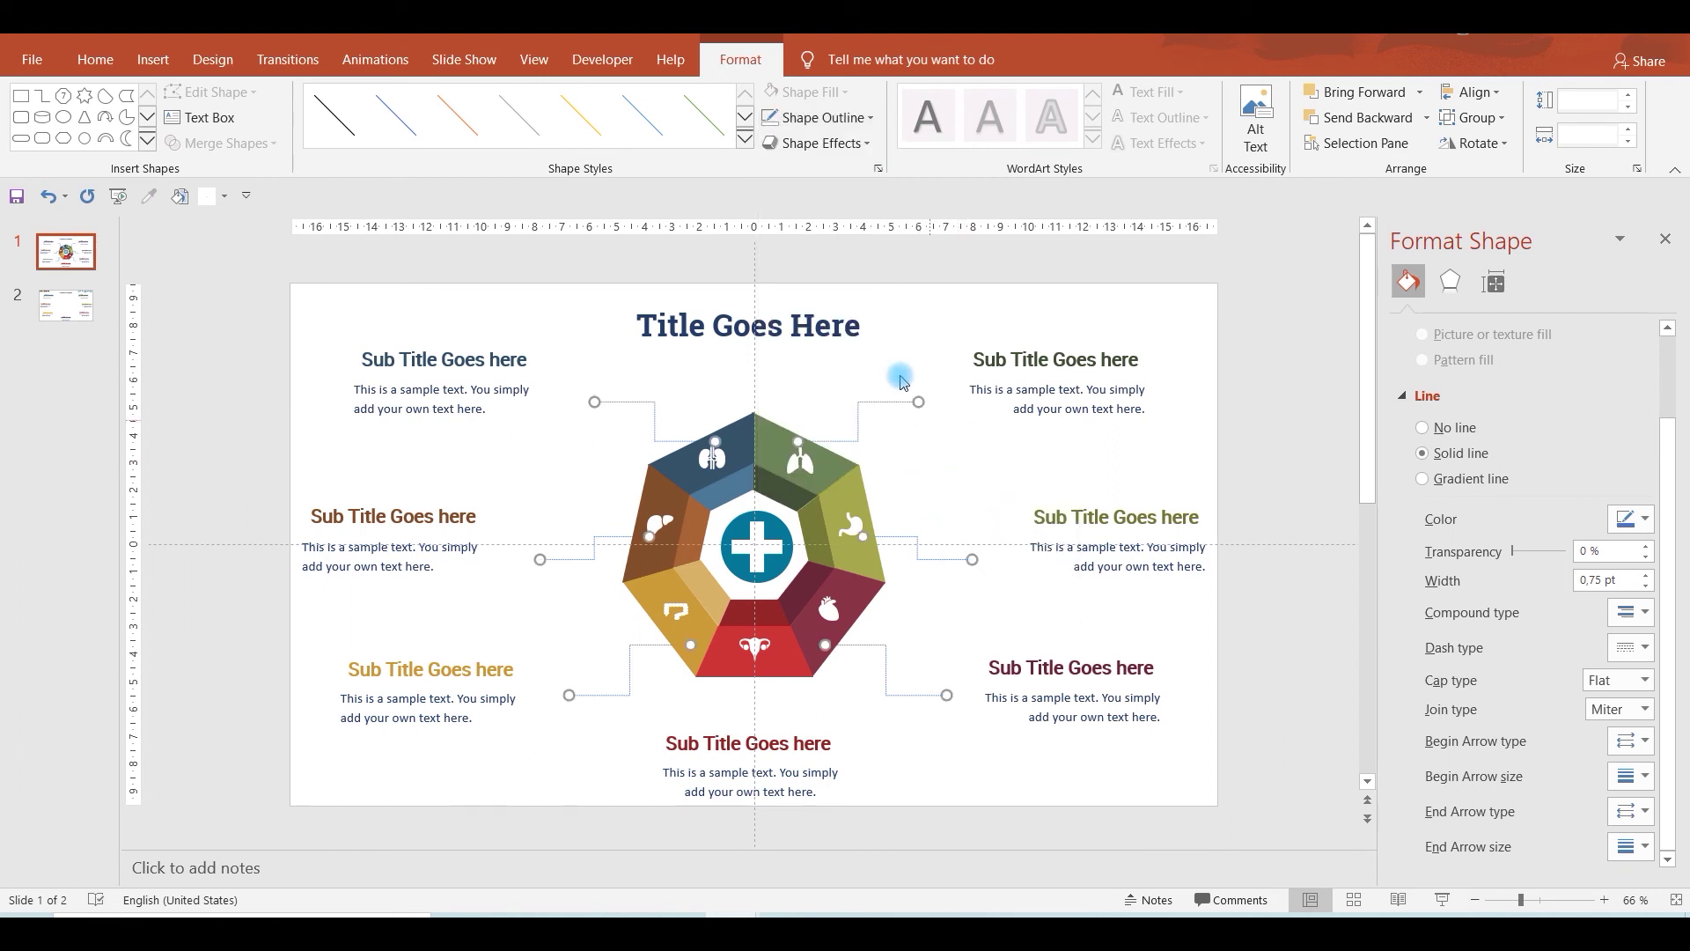
Colour the connector lines teal with the eyedropper and give them small dot ends.
left_click(828, 118)
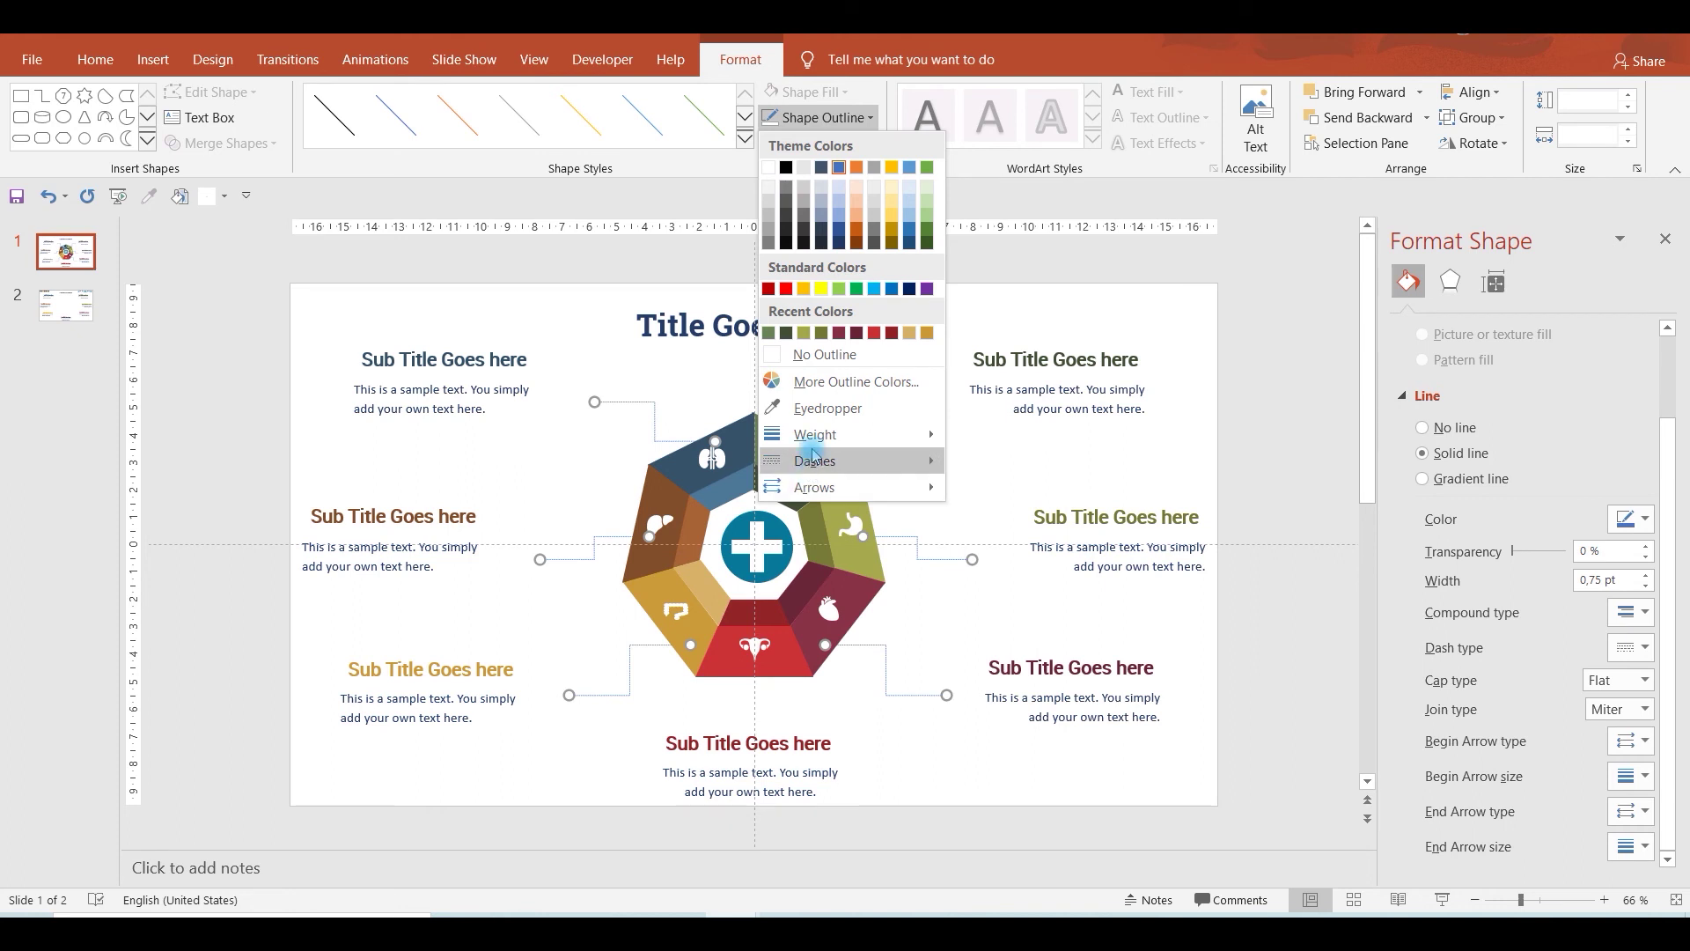
left_click(803, 409)
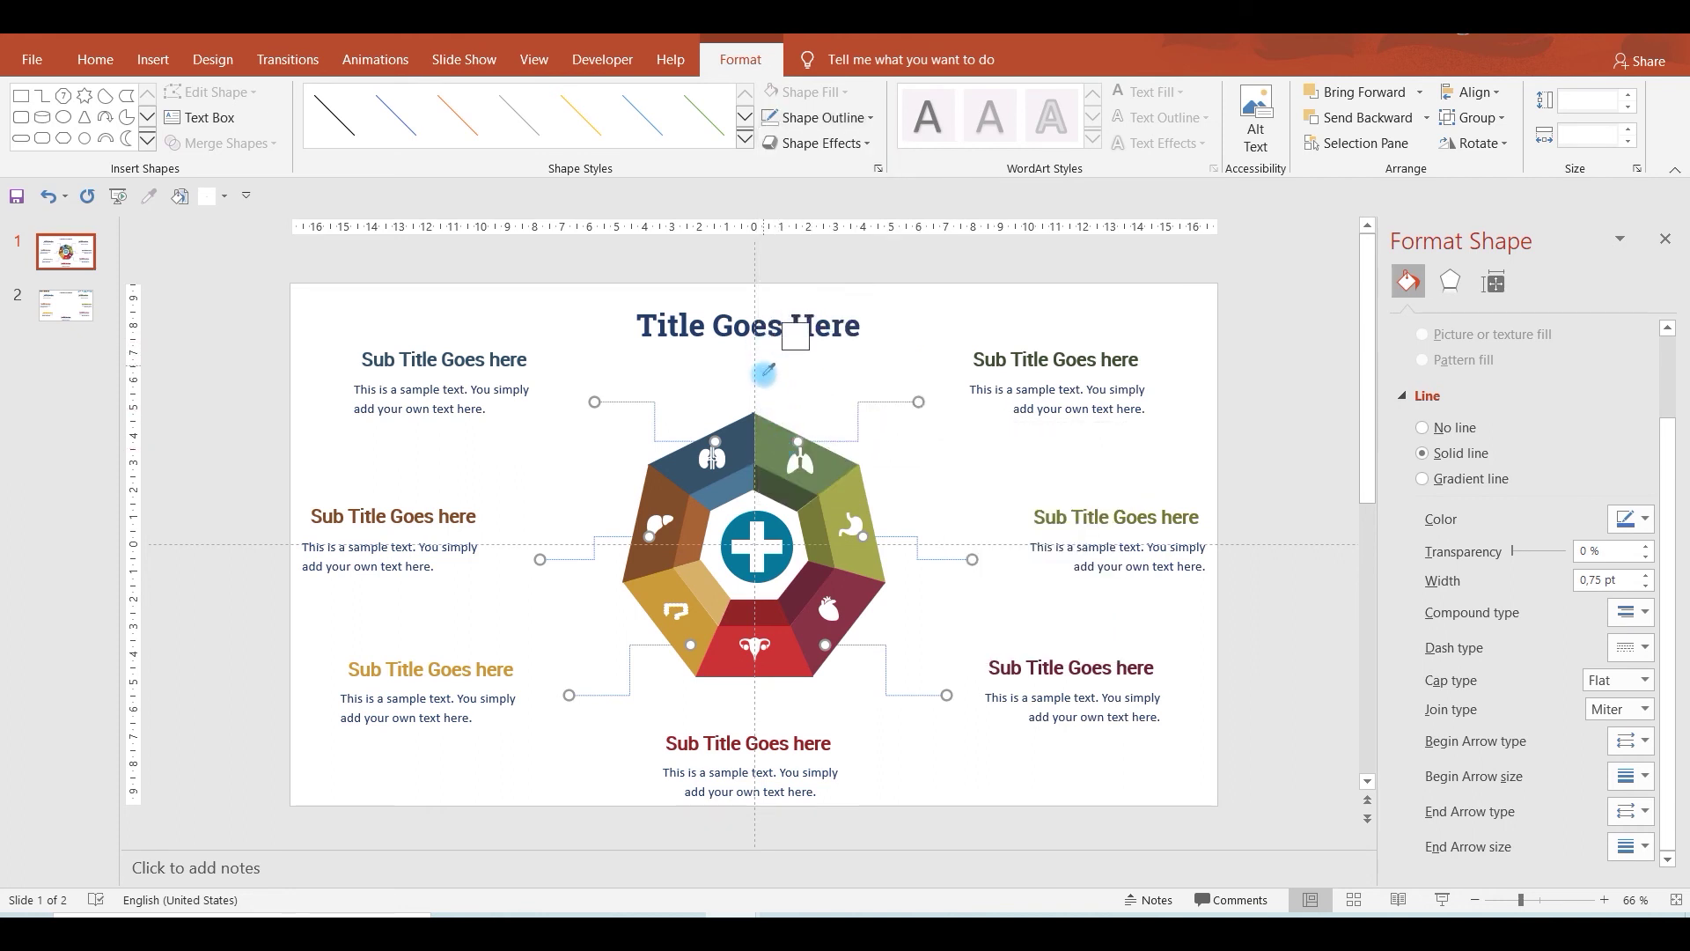
left_click(771, 520)
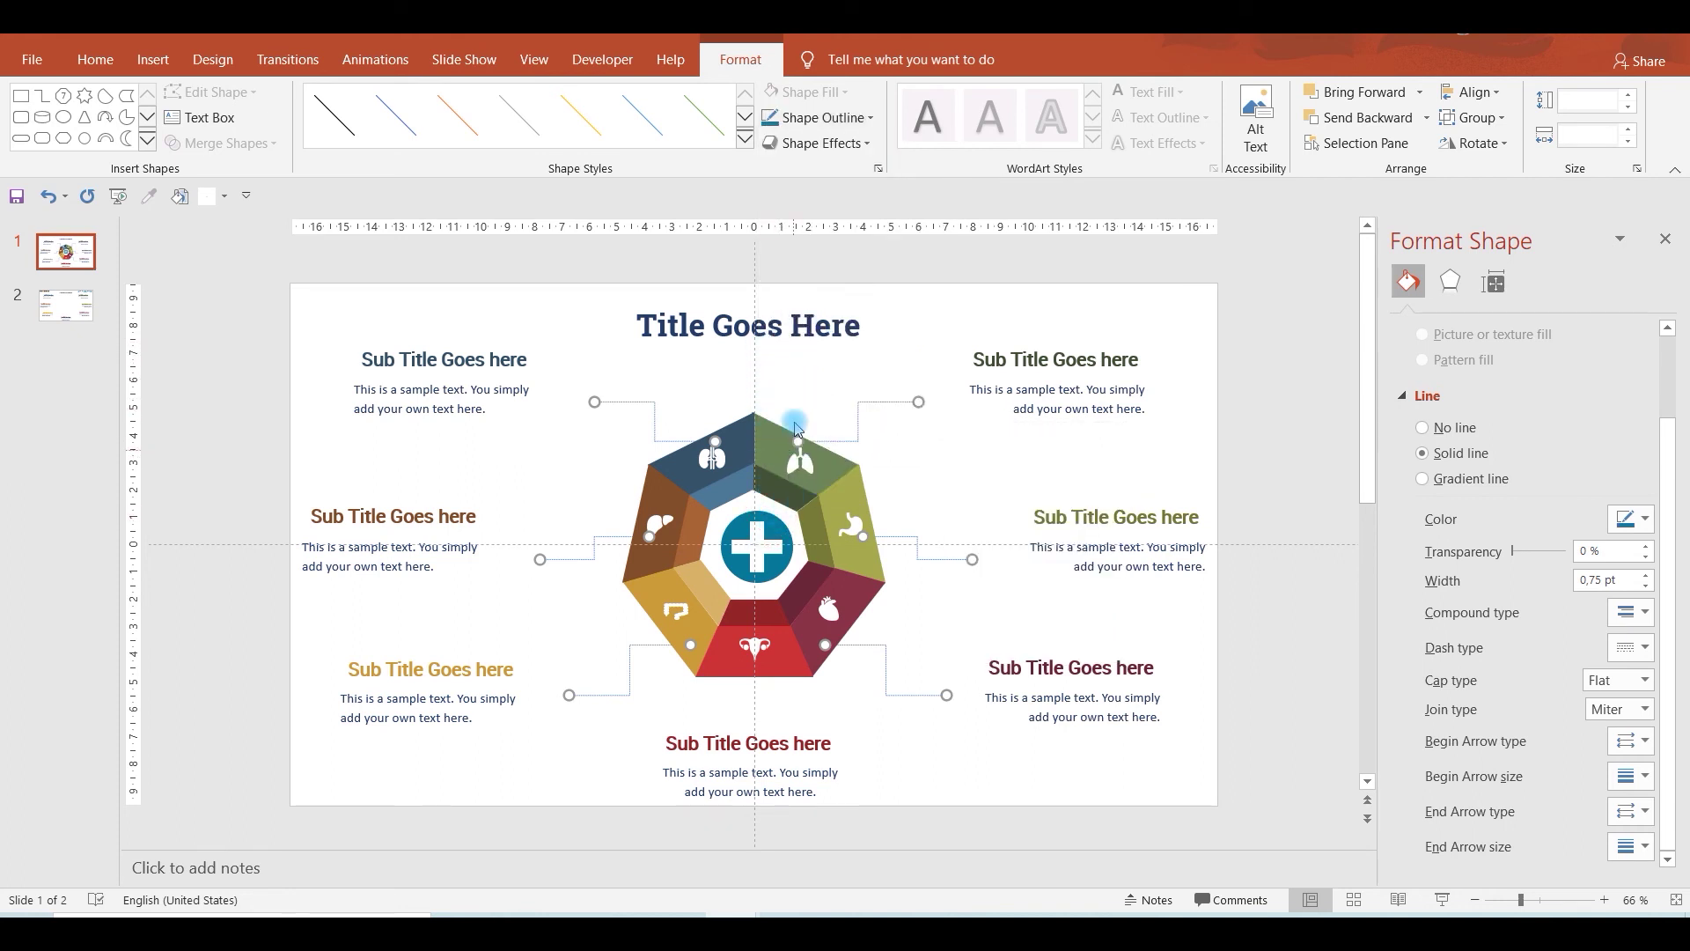
left_click(843, 118)
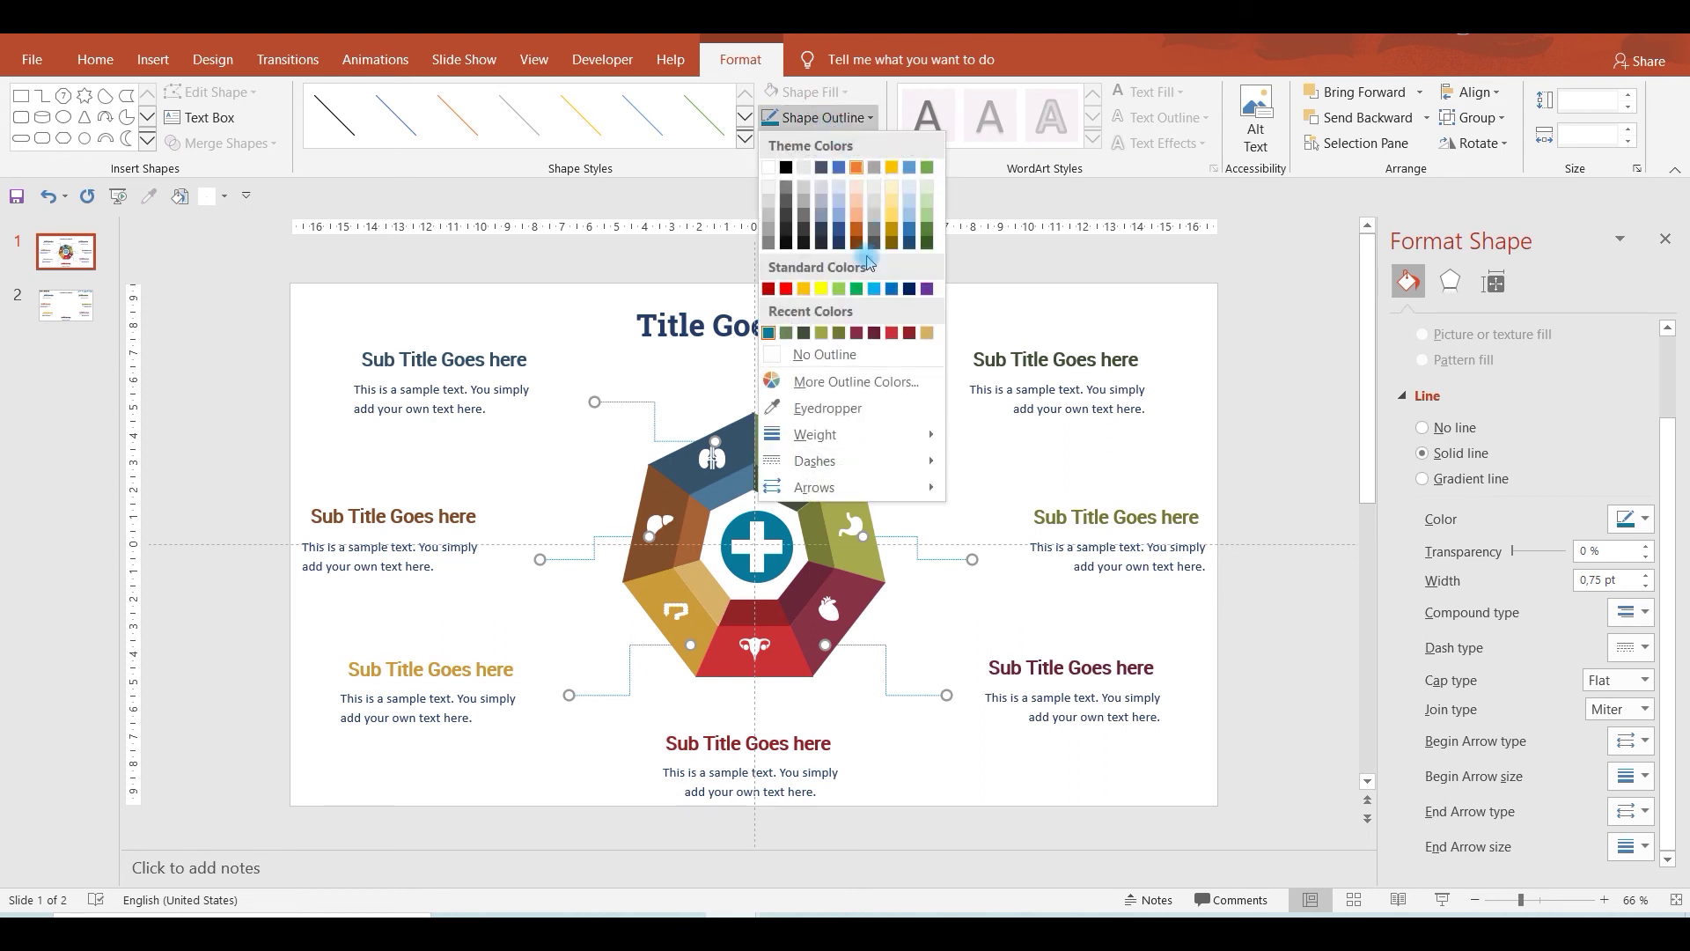
mouse_move(815, 435)
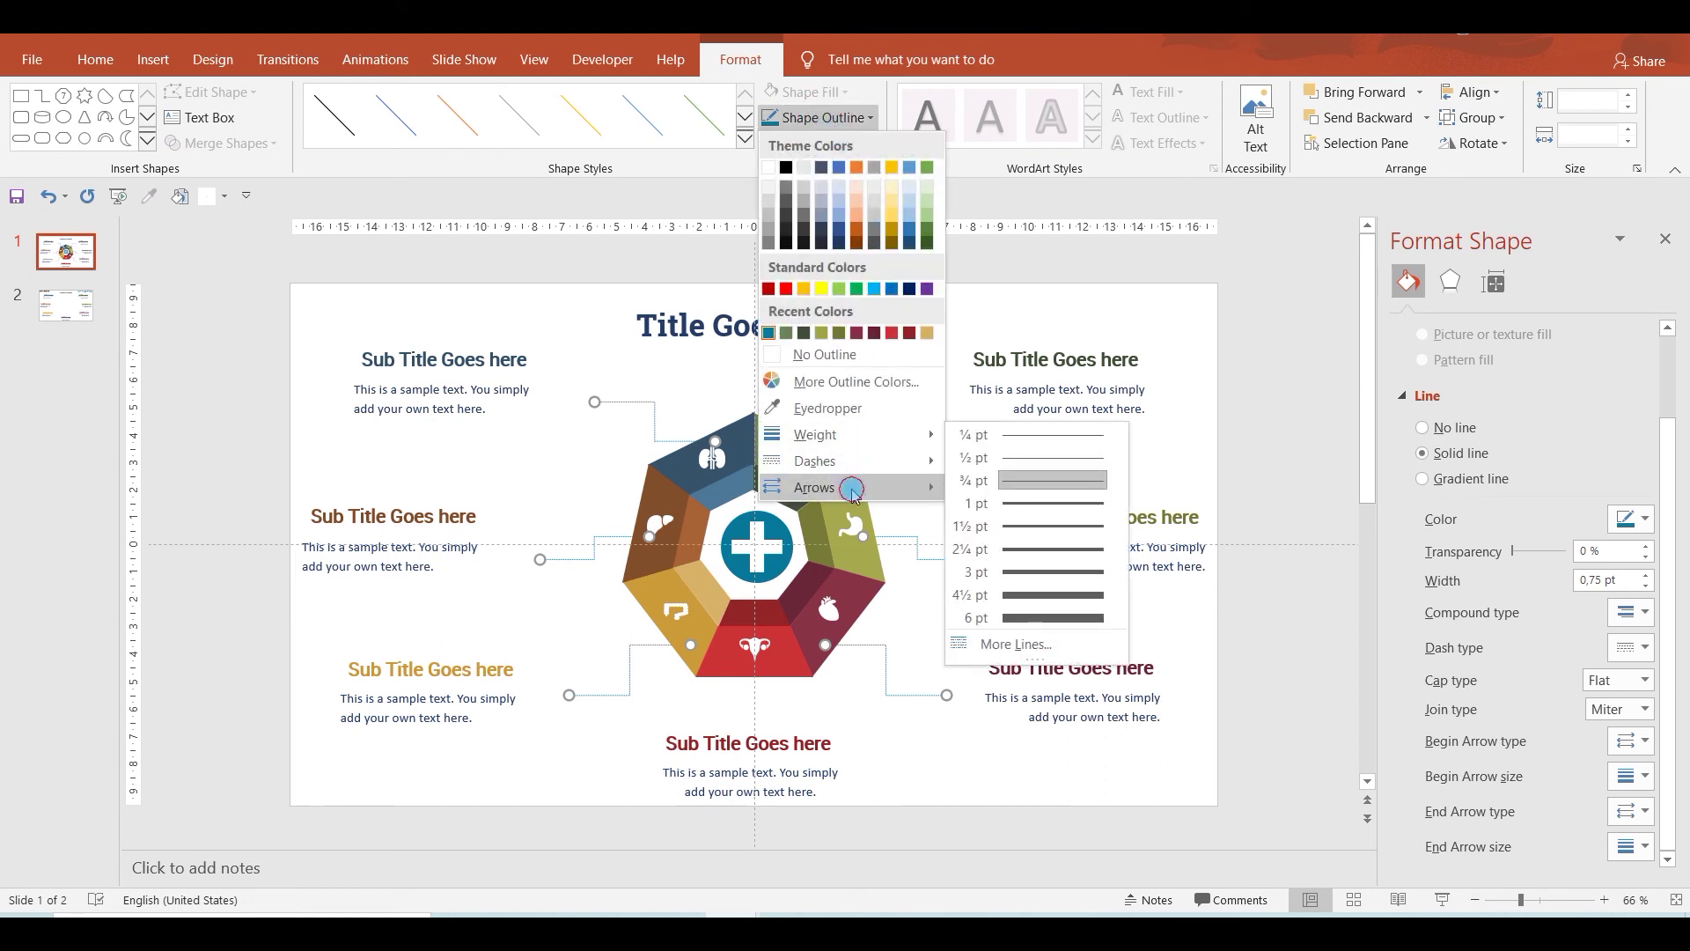
left_click(963, 538)
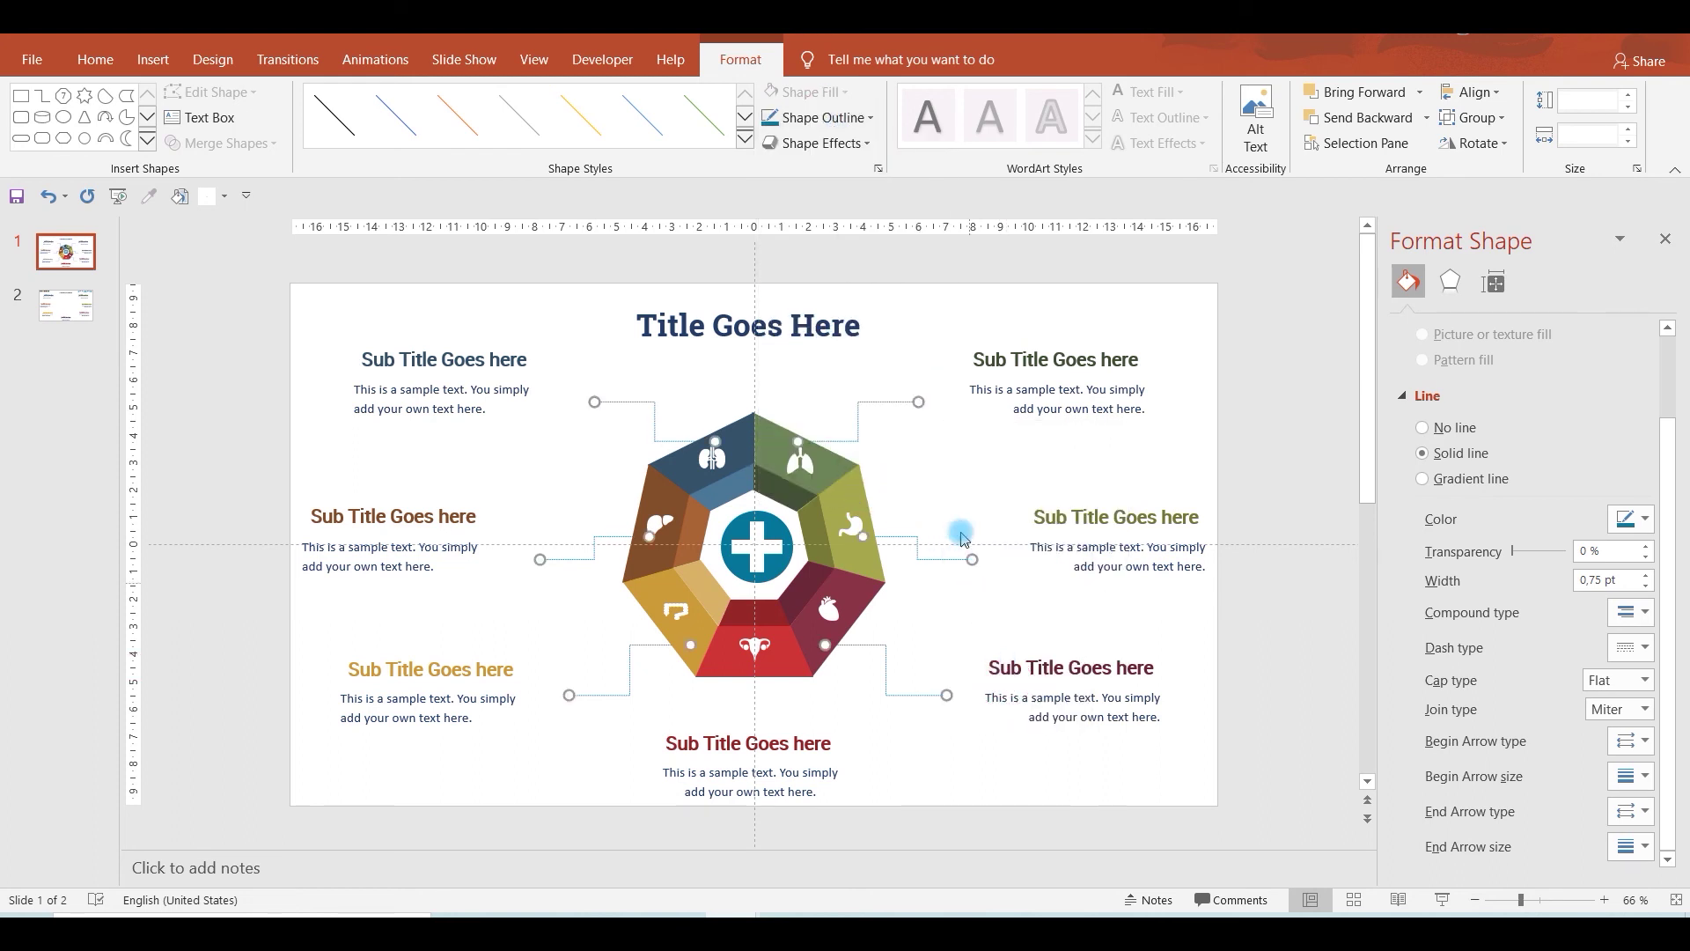
left_click(919, 699)
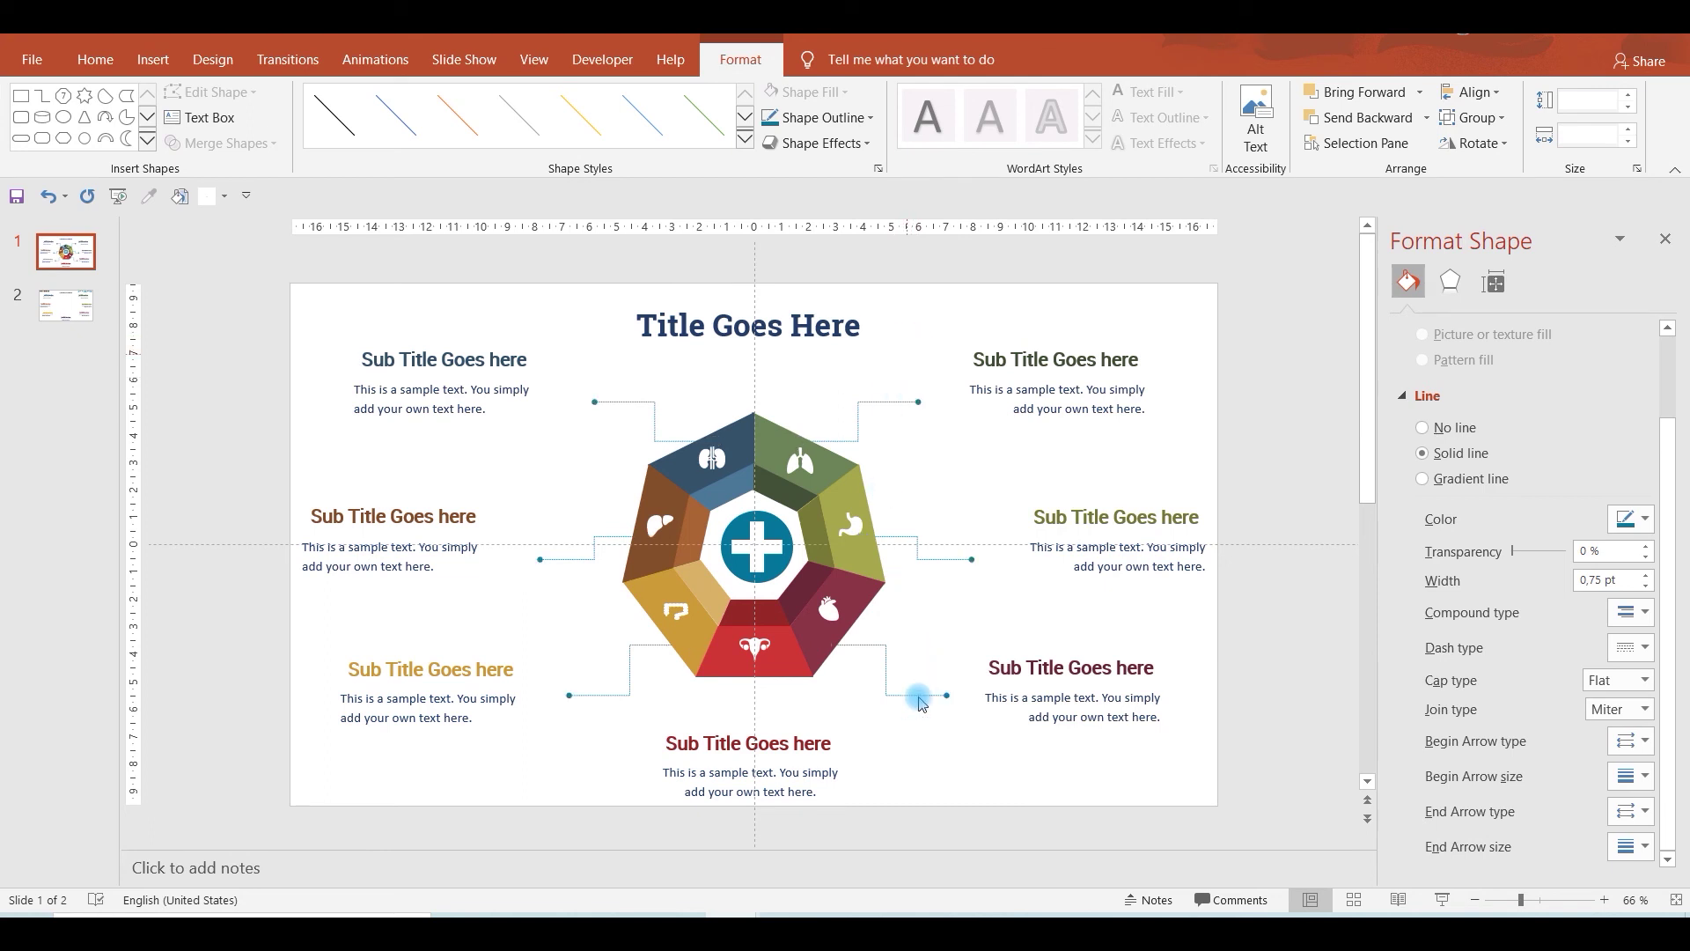
left_click(913, 538)
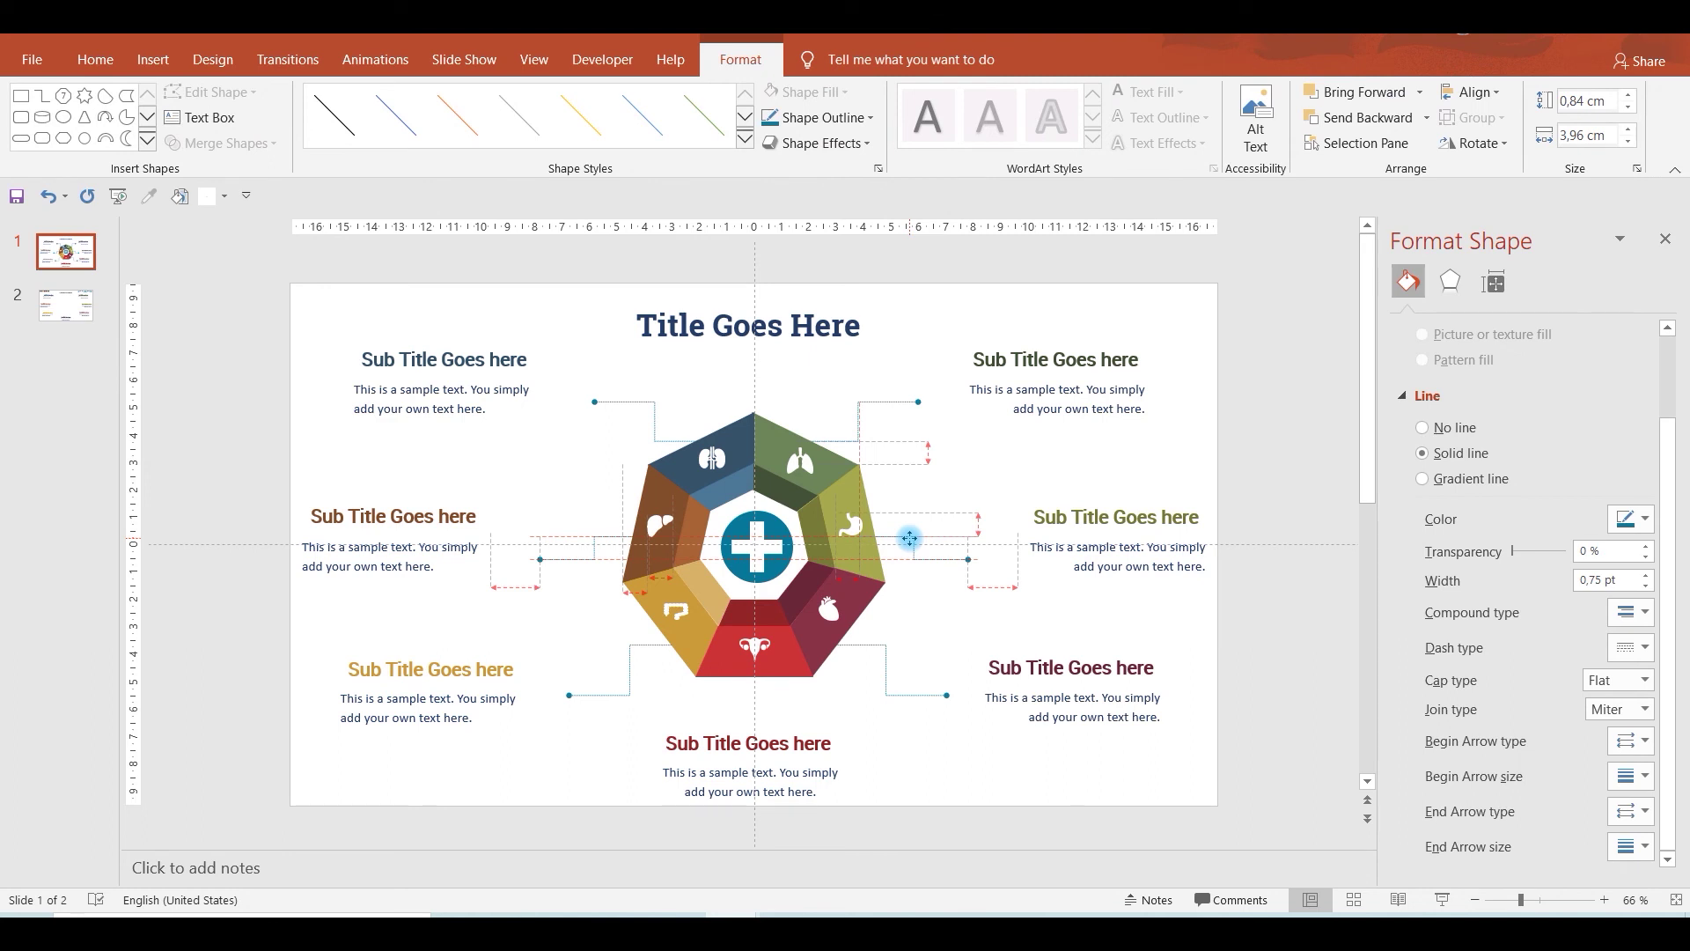
Reshape a connector to drop below the red bottom segment and send it behind the heptagon.
left_click(909, 538)
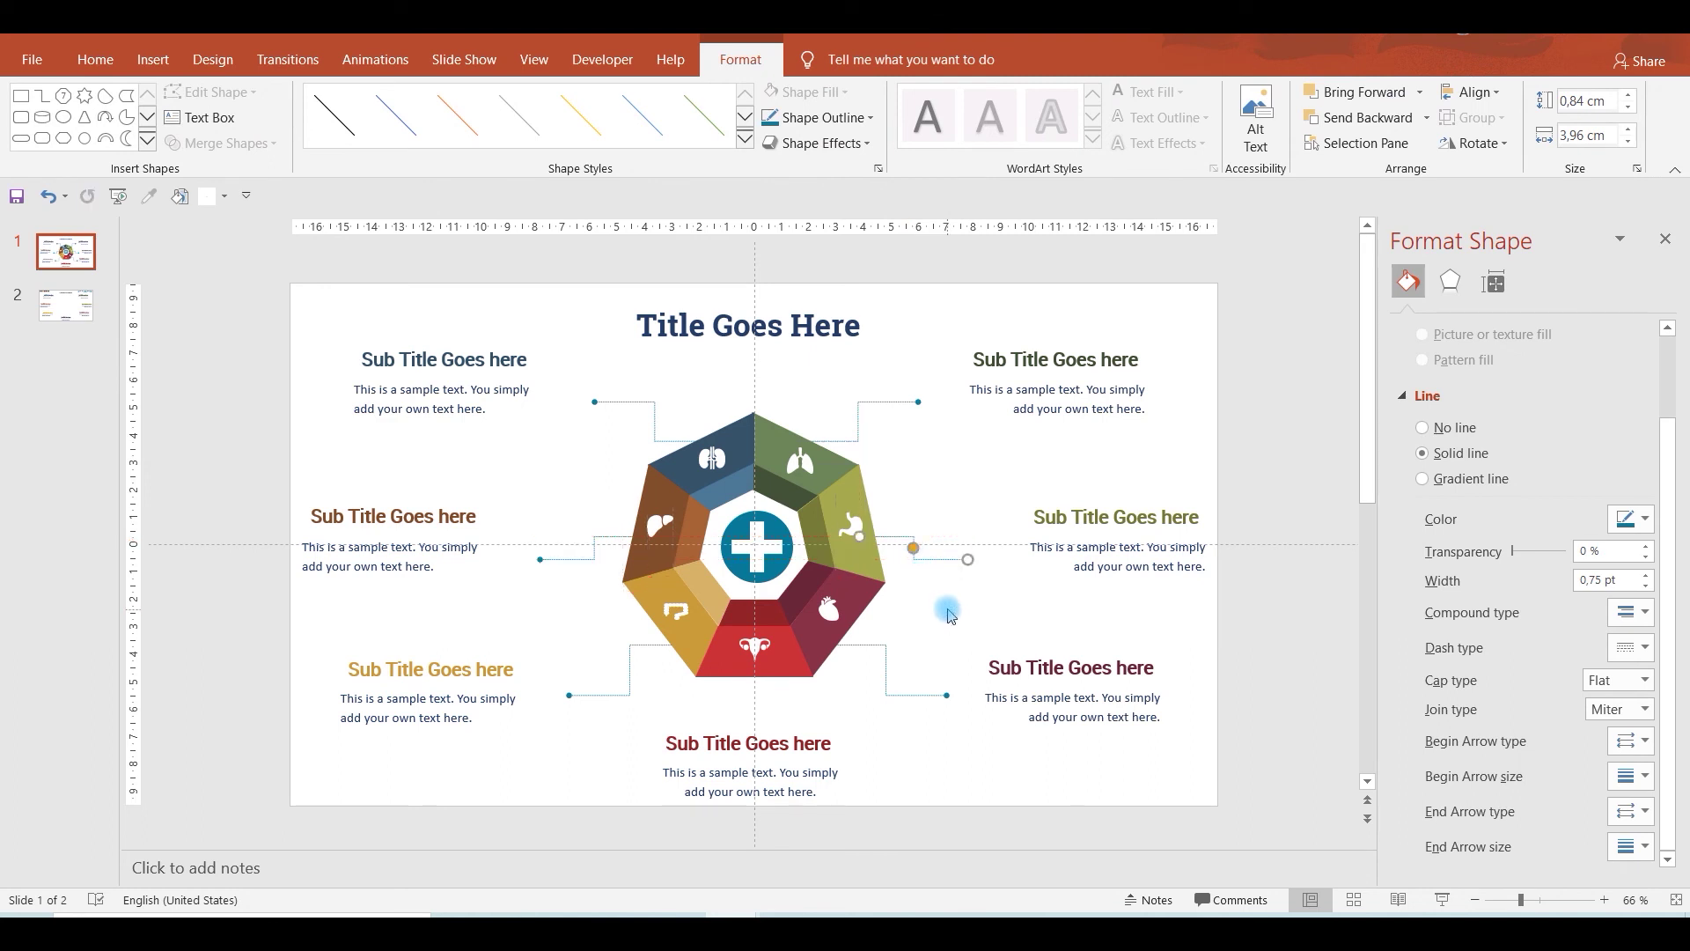
left_click(949, 614)
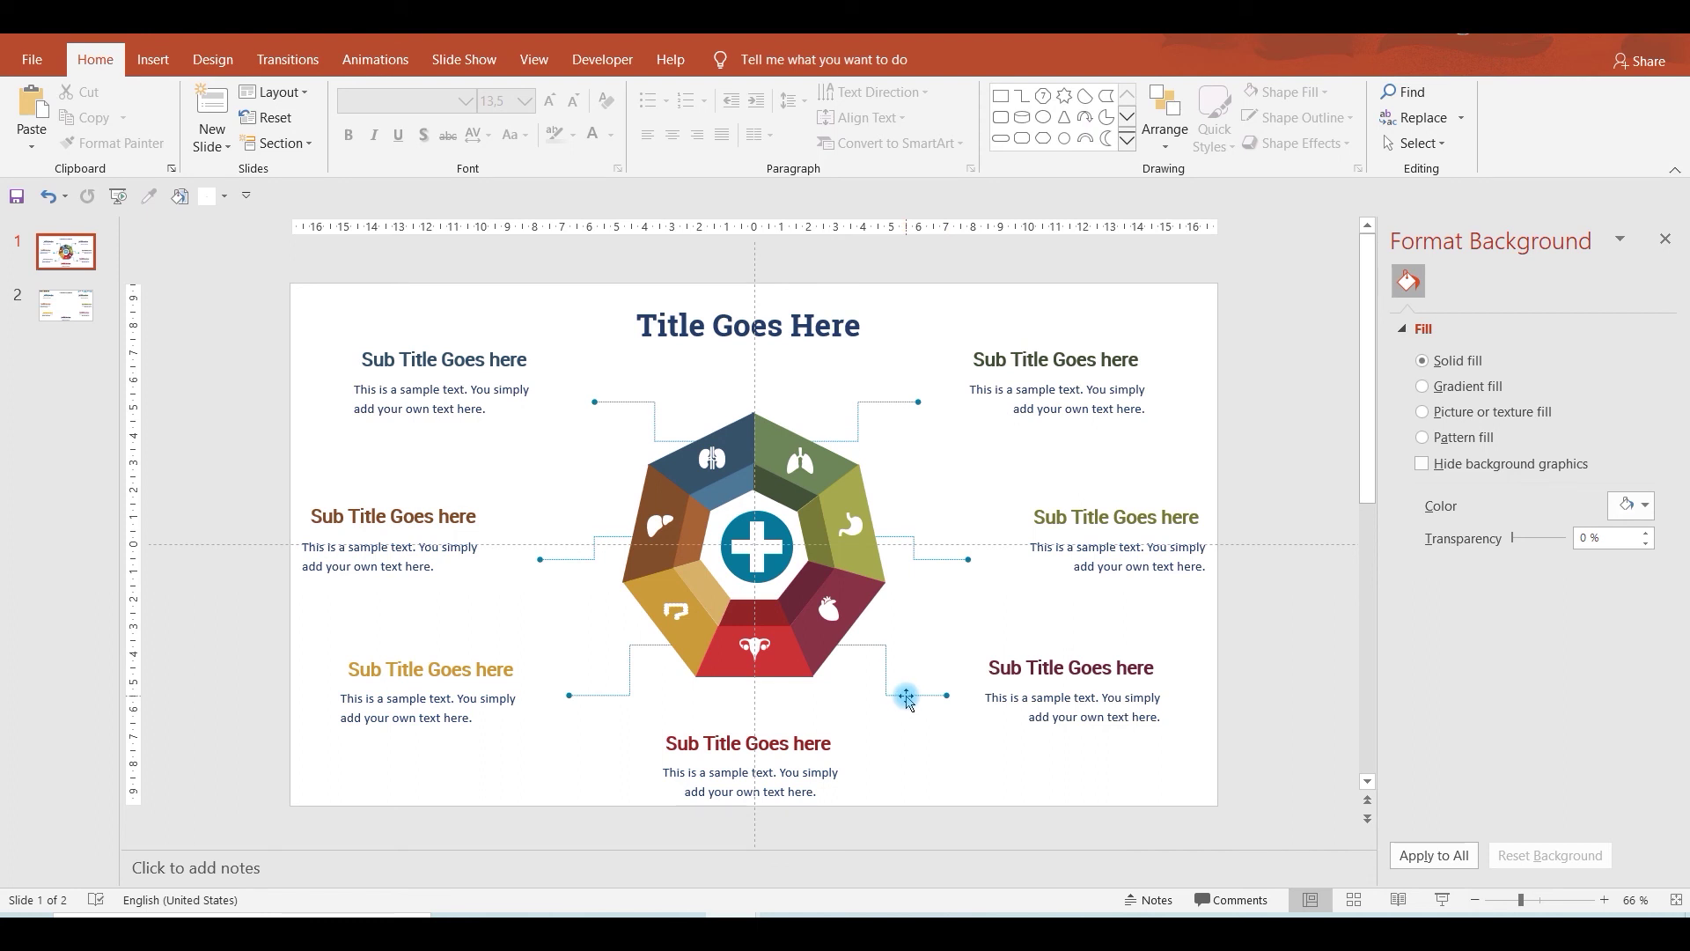
left_click_drag(907, 700, 877, 715)
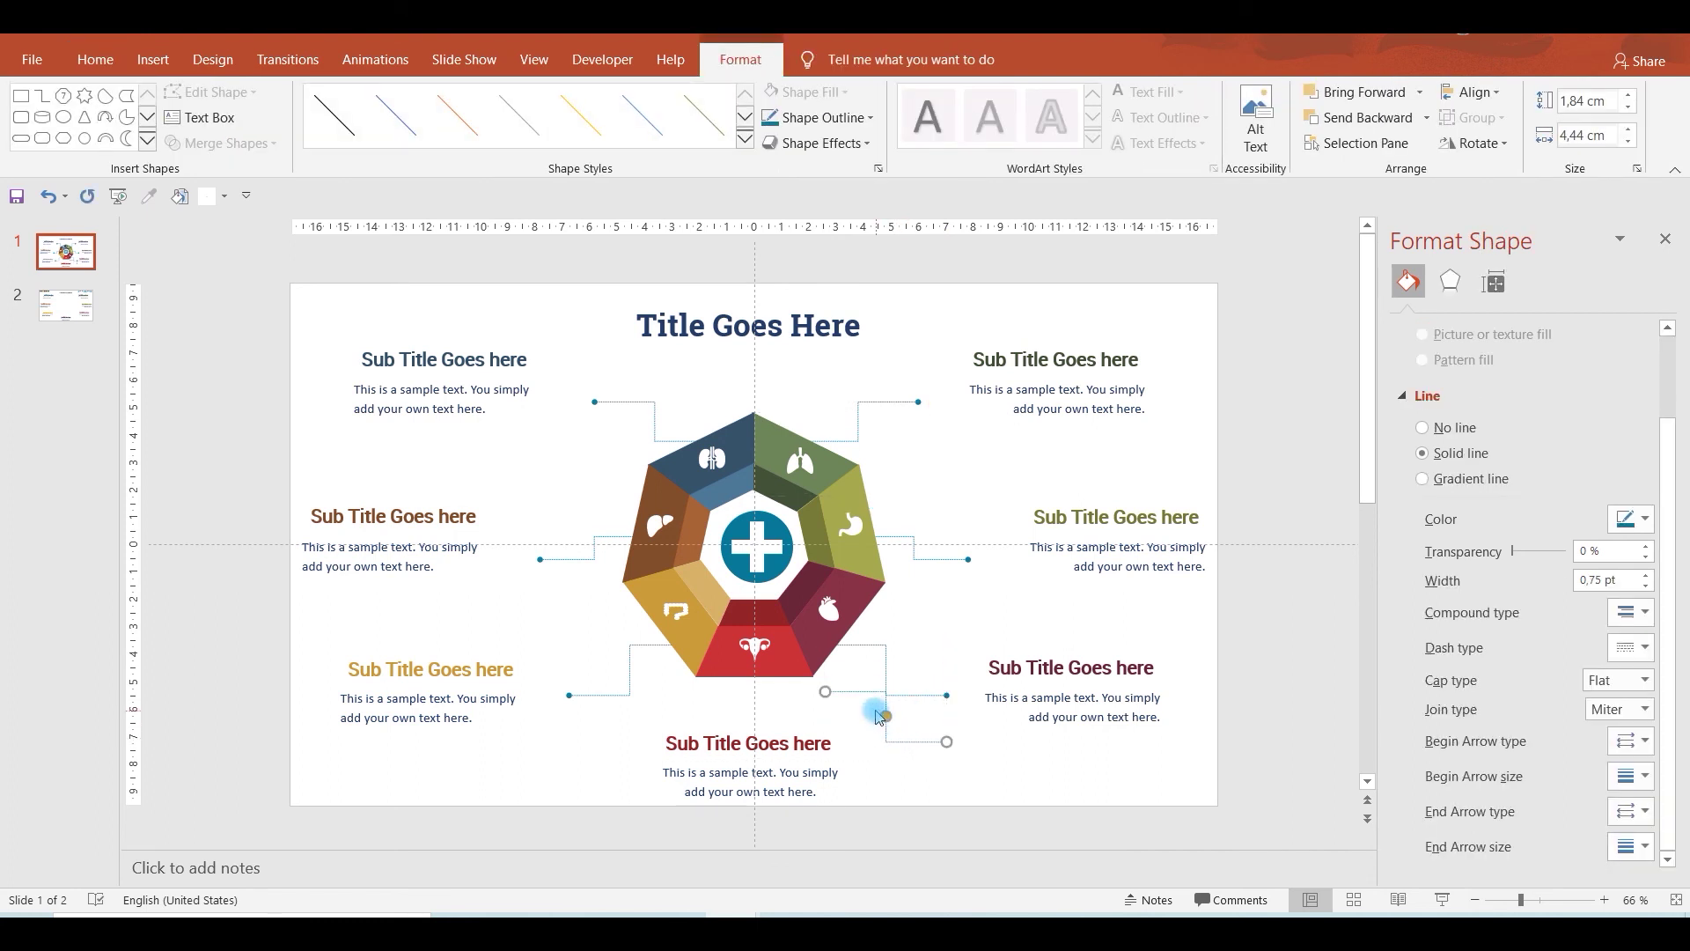
mouse_move(878, 715)
left_mouse_down()
mouse_move(864, 755)
mouse_move(760, 701)
left_mouse_up()
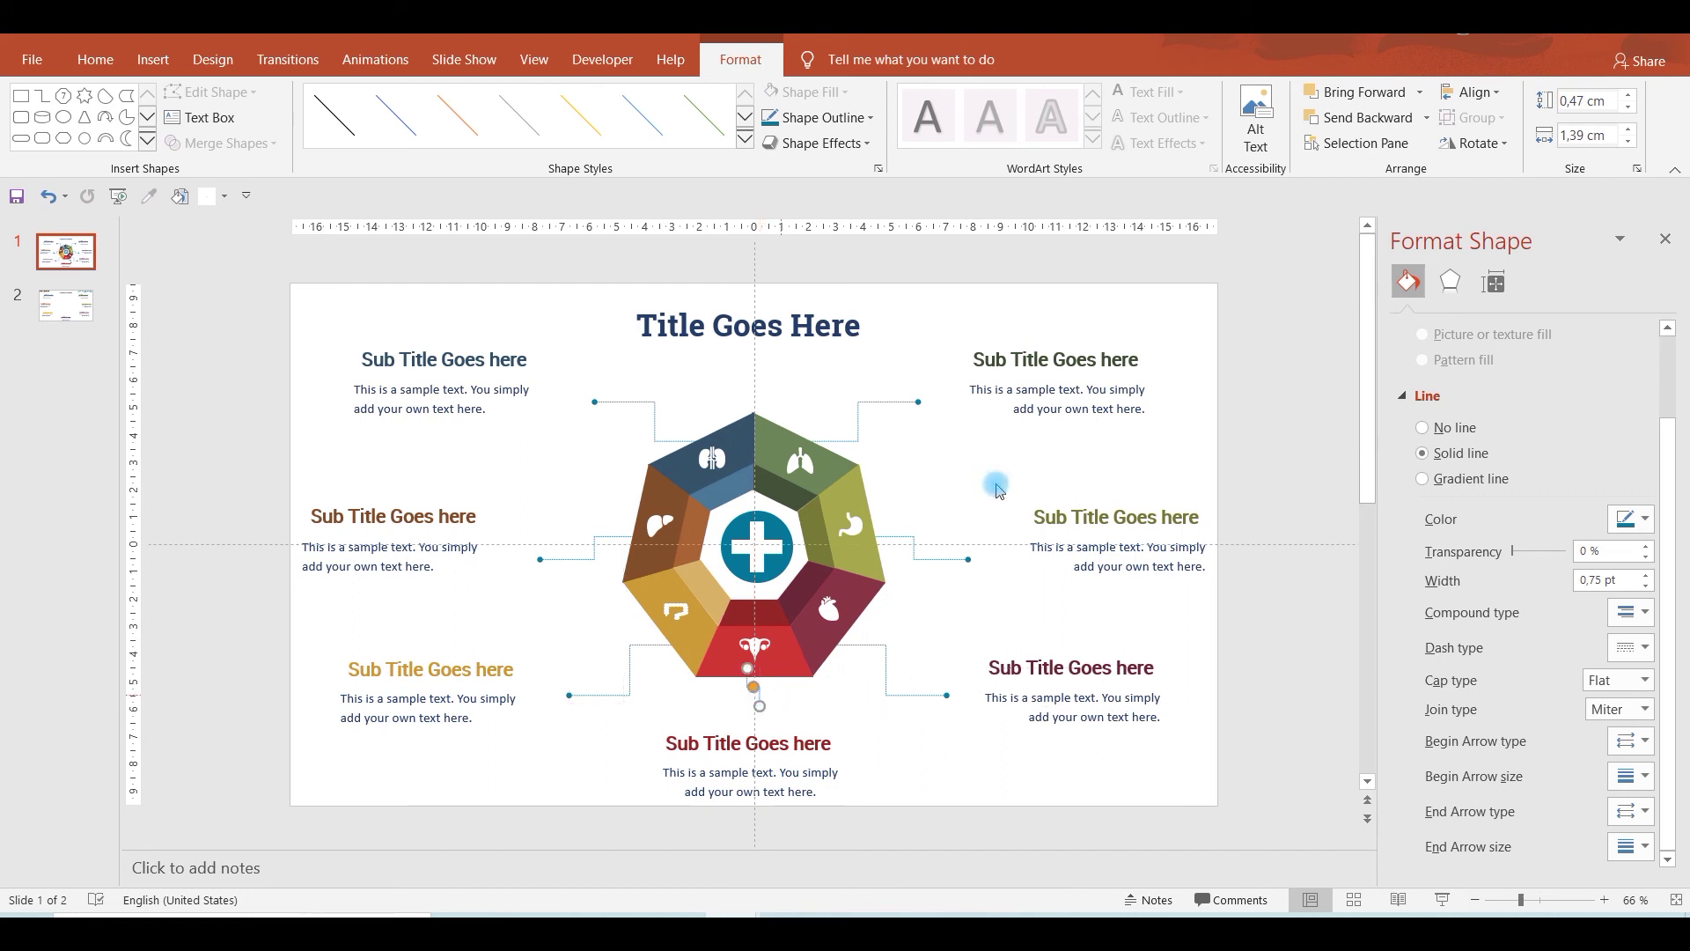
left_click(1426, 117)
left_click(1382, 174)
Align the top-left, left-middle and lower-left yellow subtitle groups with their connector ends.
left_click(872, 747)
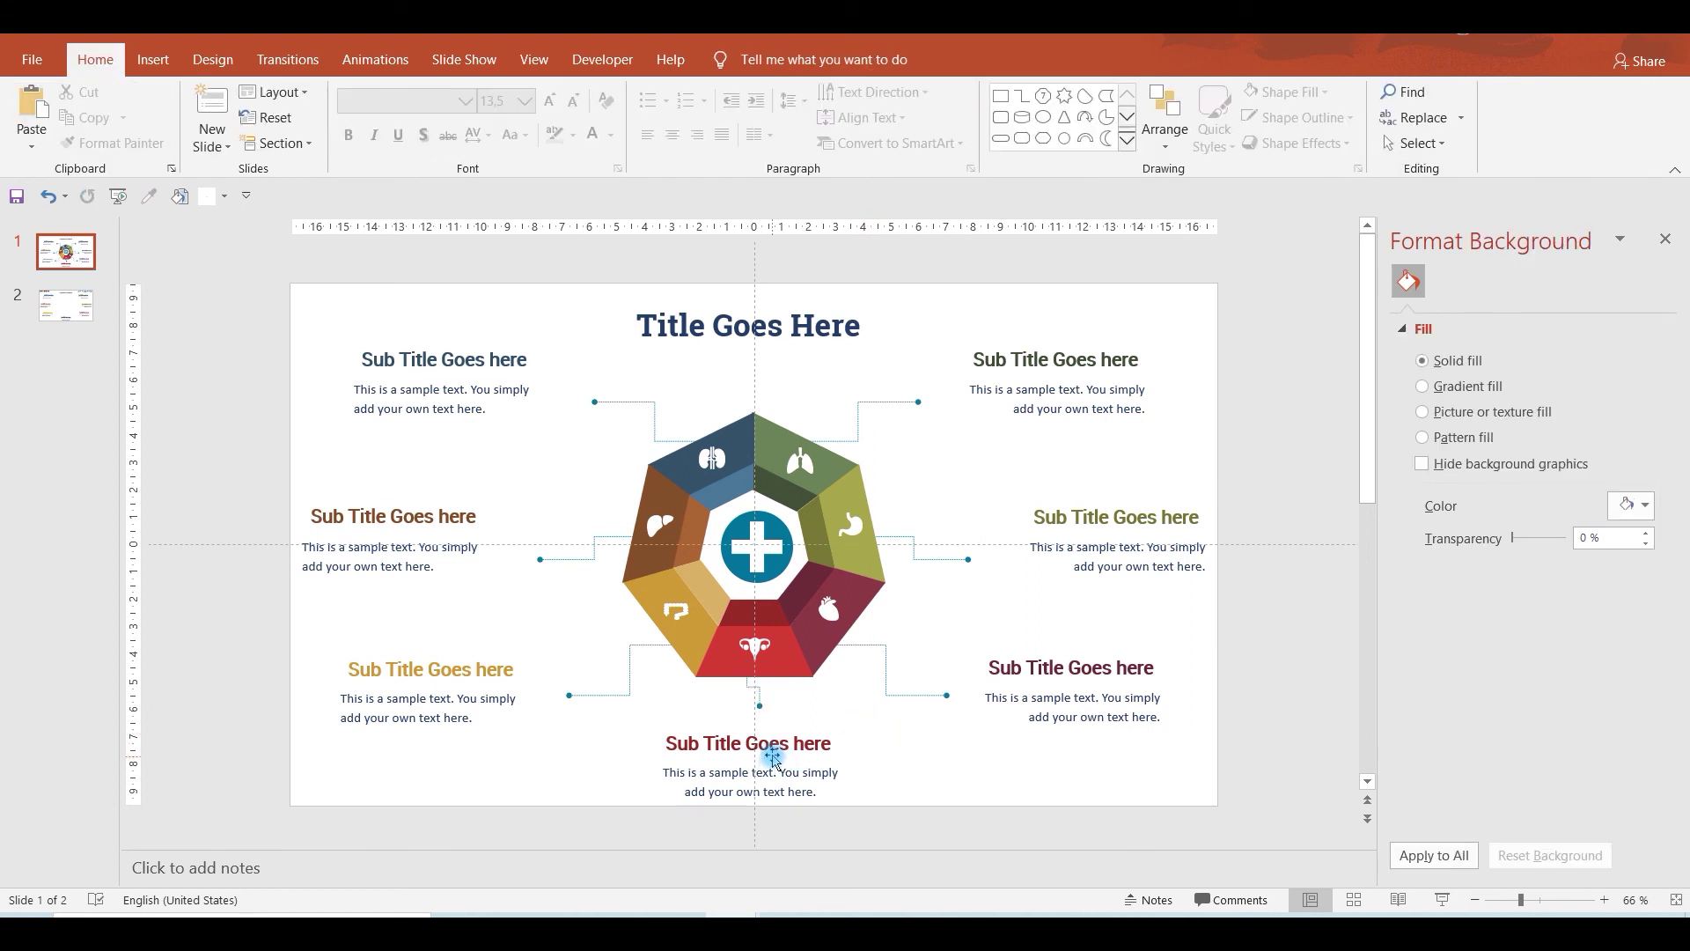
left_click(484, 374)
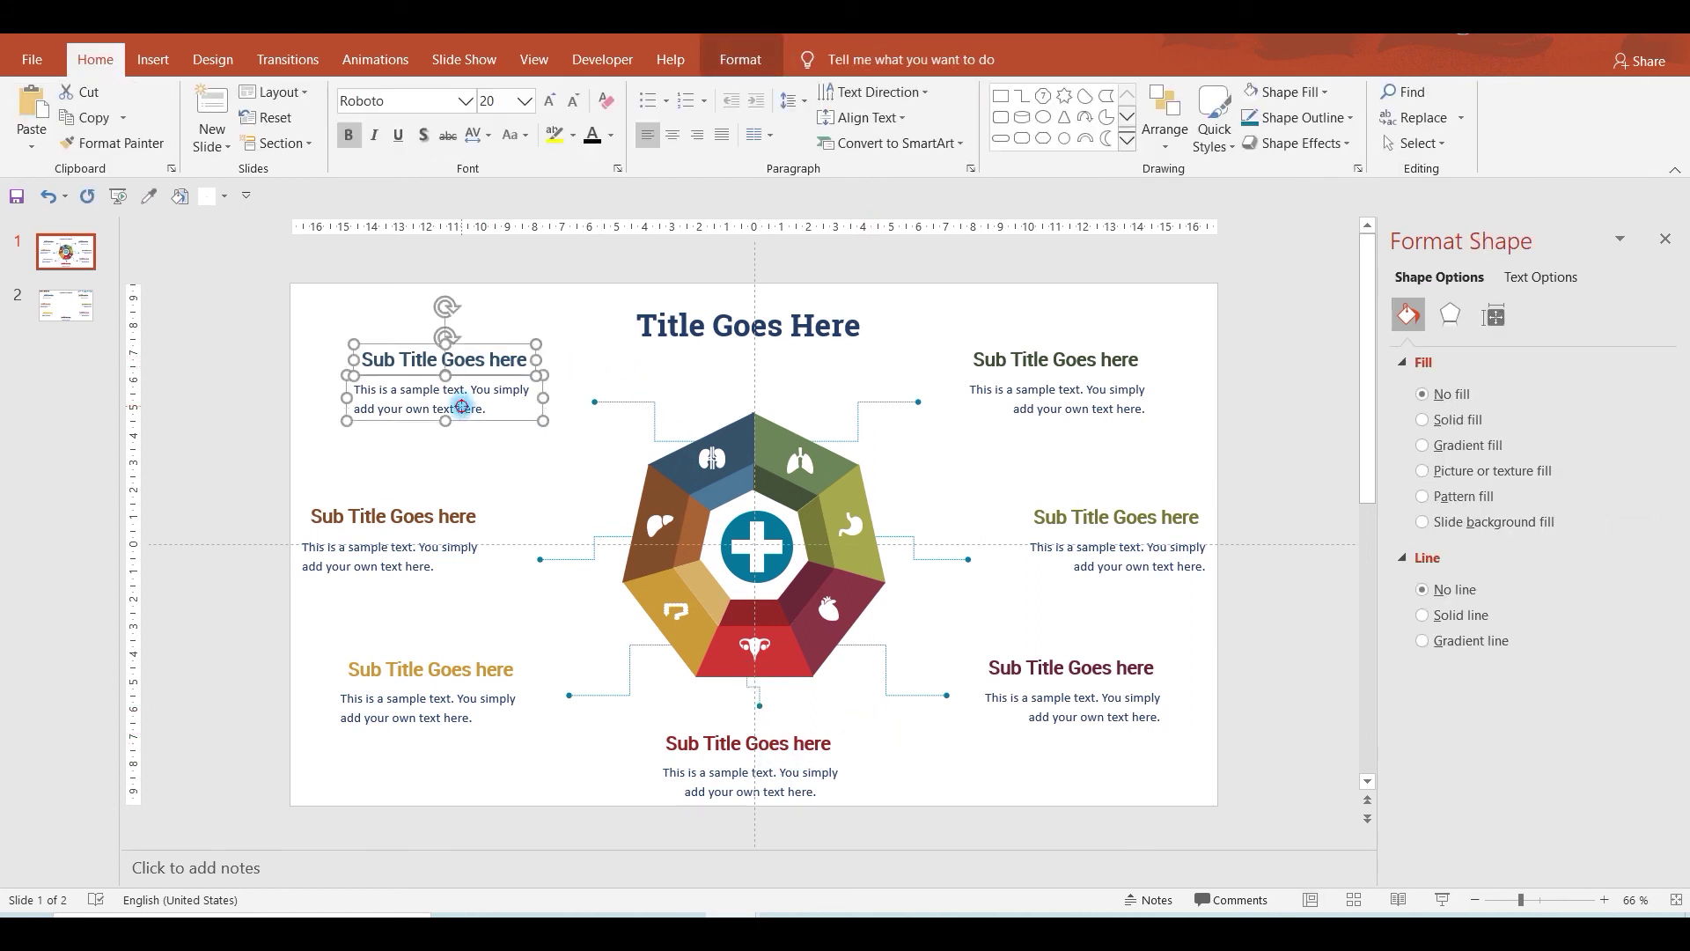
left_click_drag(484, 377, 535, 408)
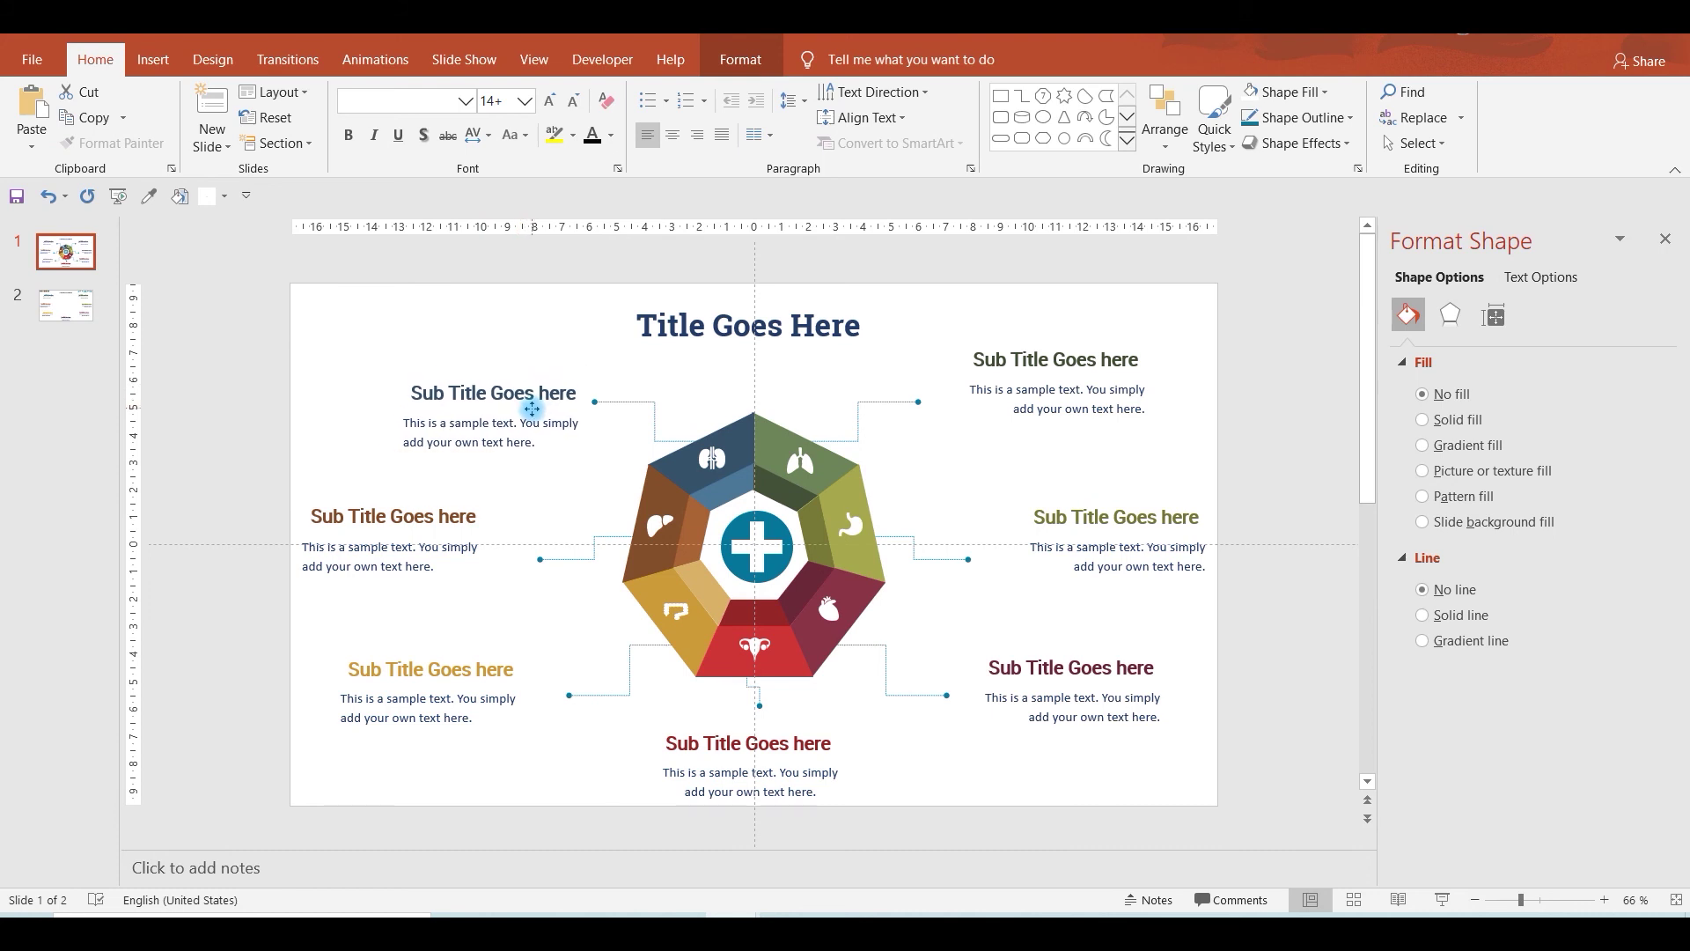
left_click_drag(534, 407, 535, 404)
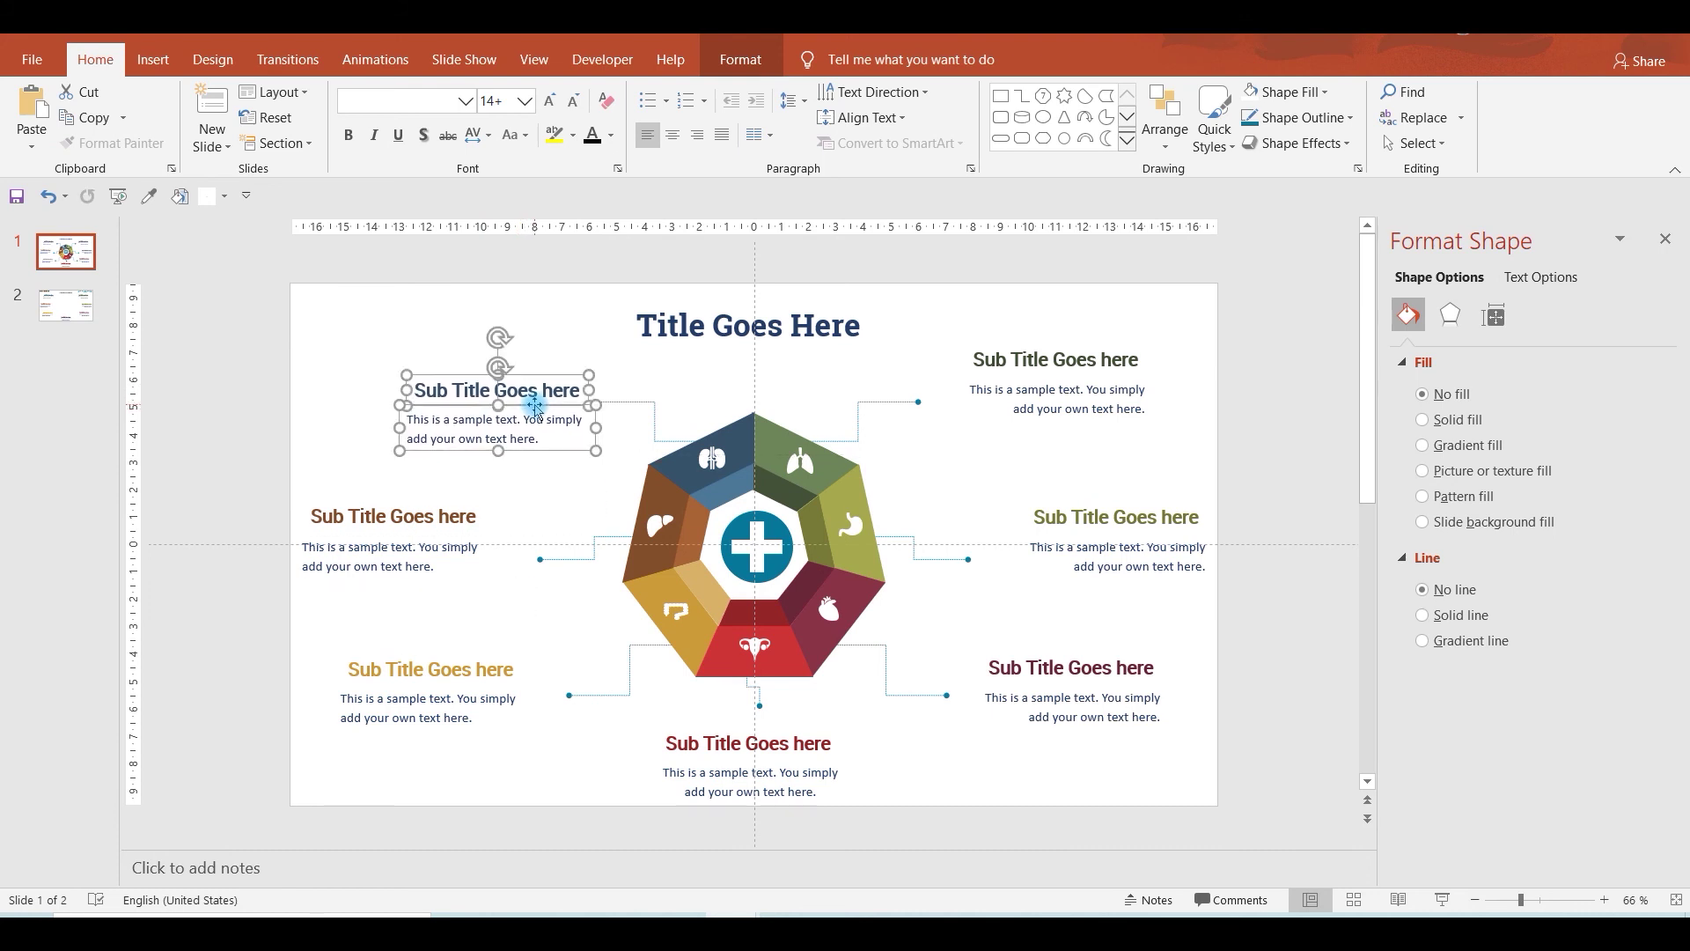
left_click(398, 516)
left_click(392, 553)
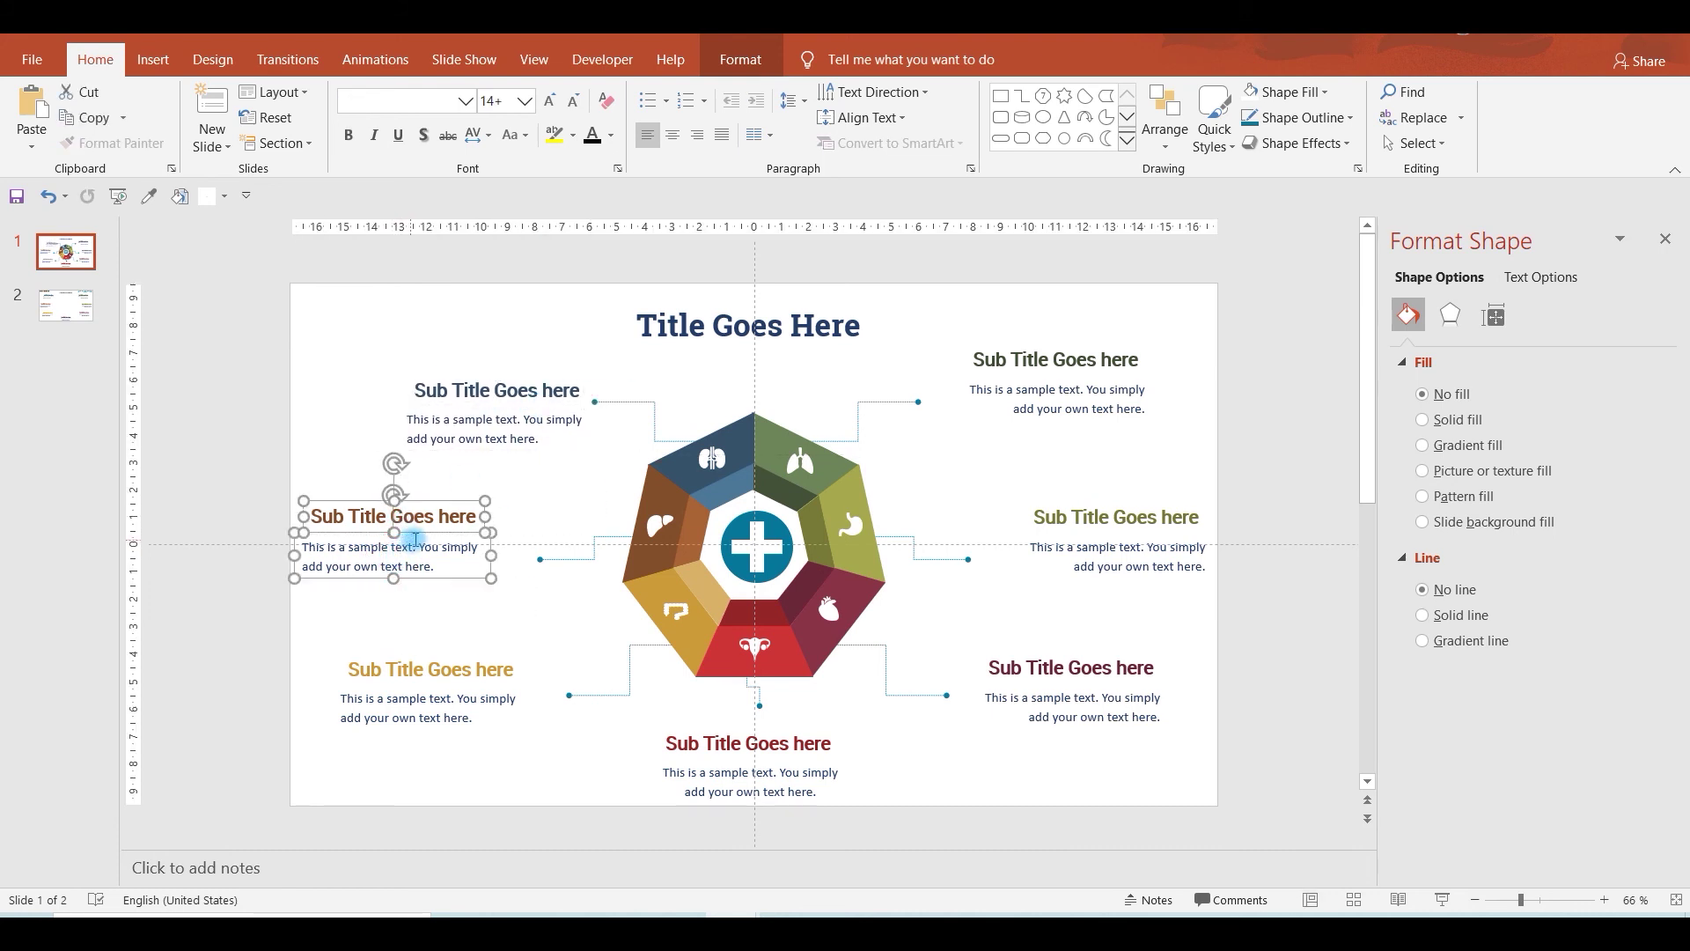
left_click_drag(422, 532, 471, 559)
left_click(463, 666)
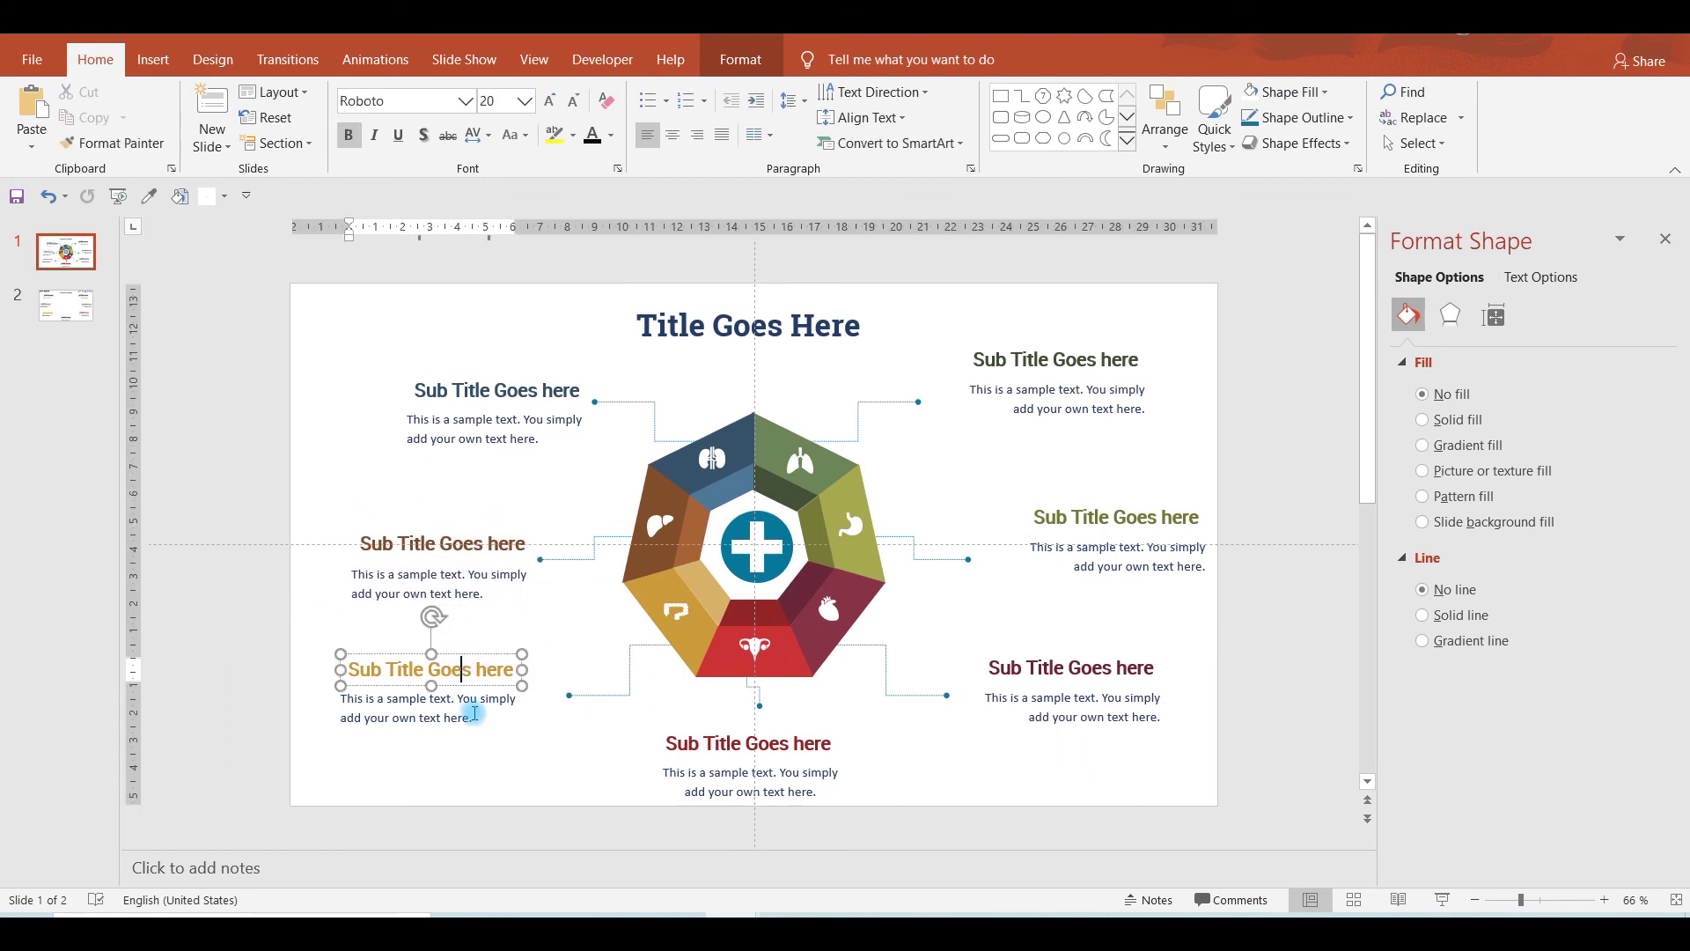
left_click_drag(480, 687, 523, 702)
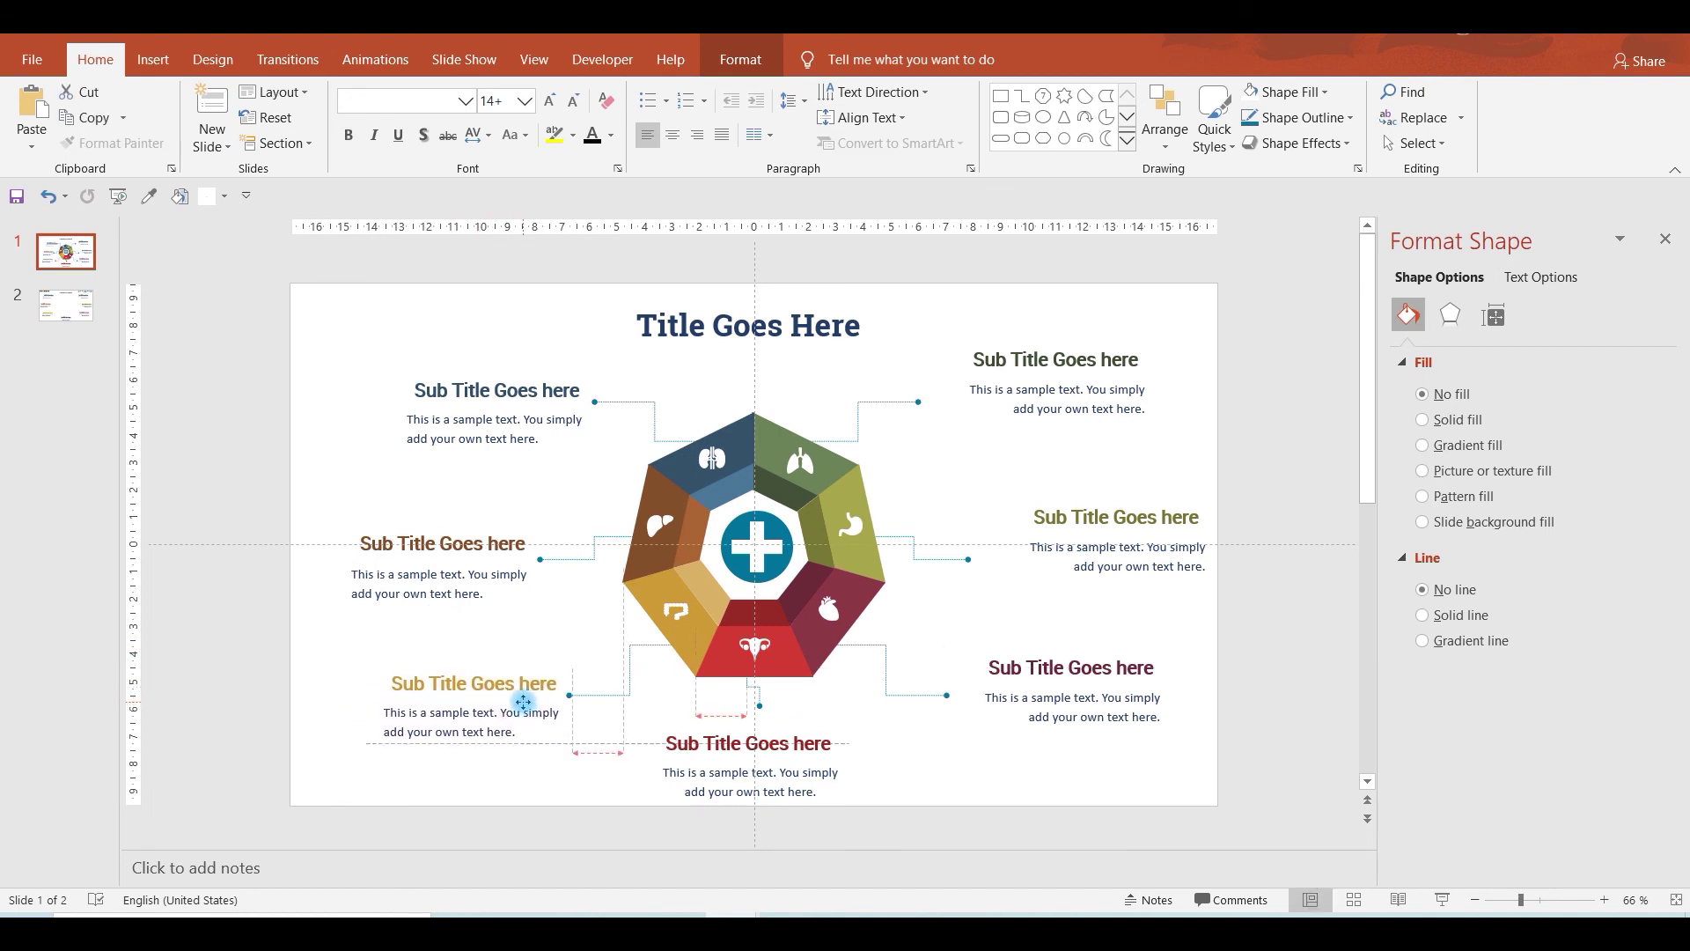
left_click_drag(523, 702, 524, 704)
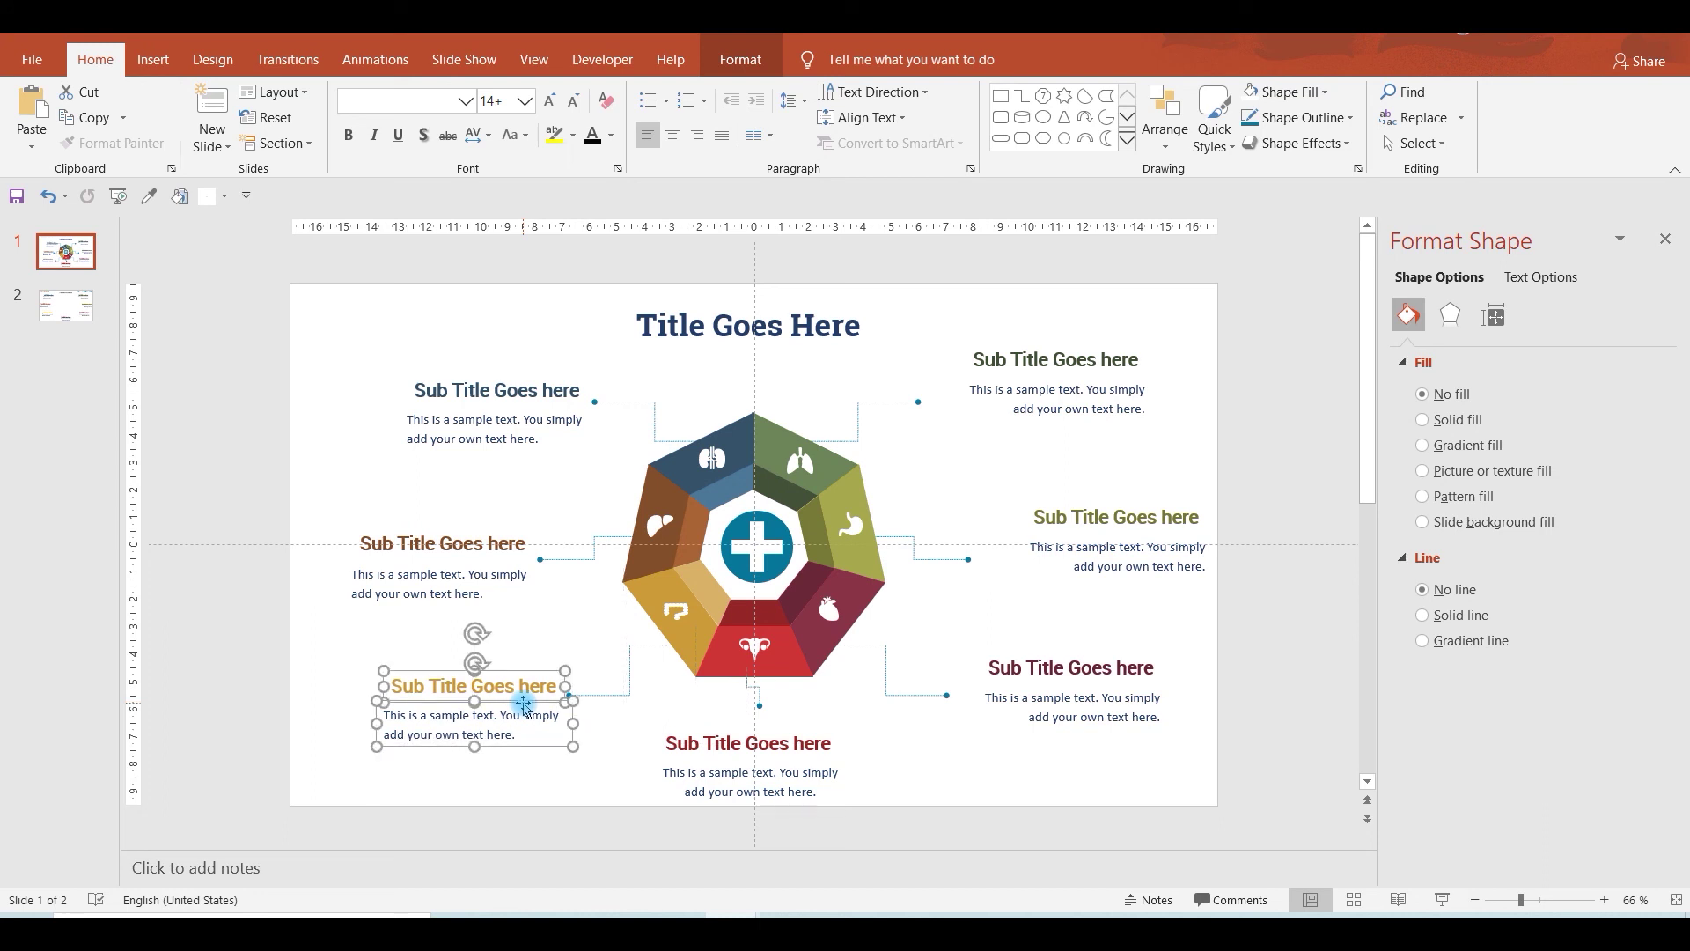
Align the upper-right and right-middle subtitle groups level with their connector lines.
left_click(1059, 378)
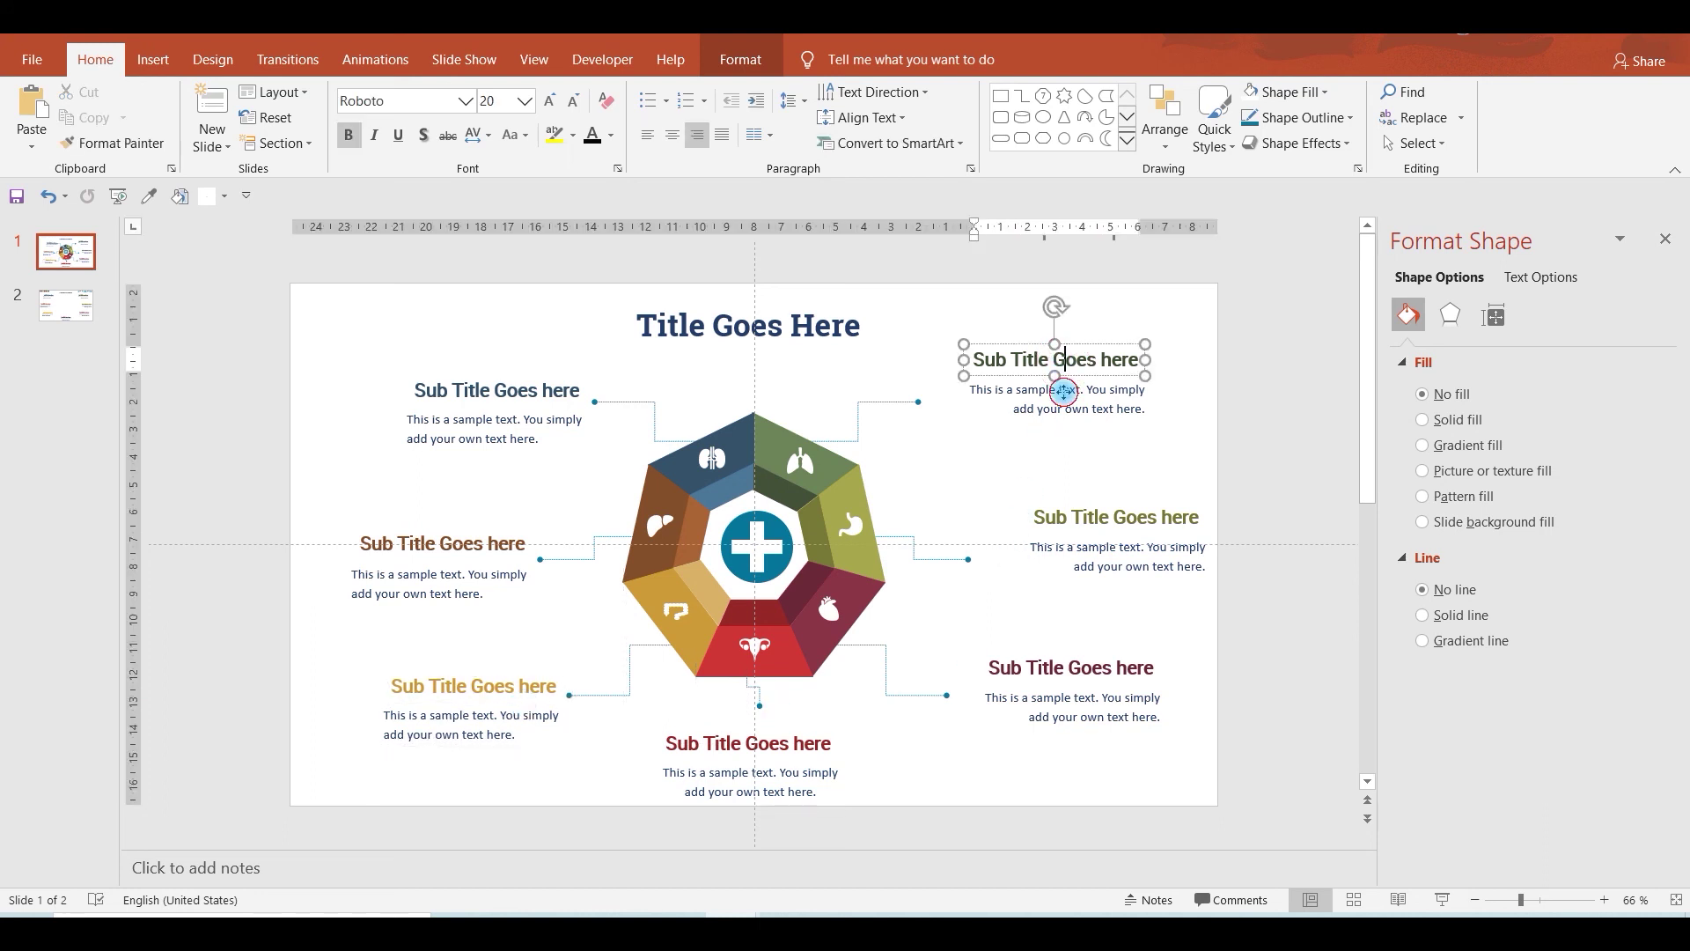
left_click_drag(1074, 377, 1048, 401)
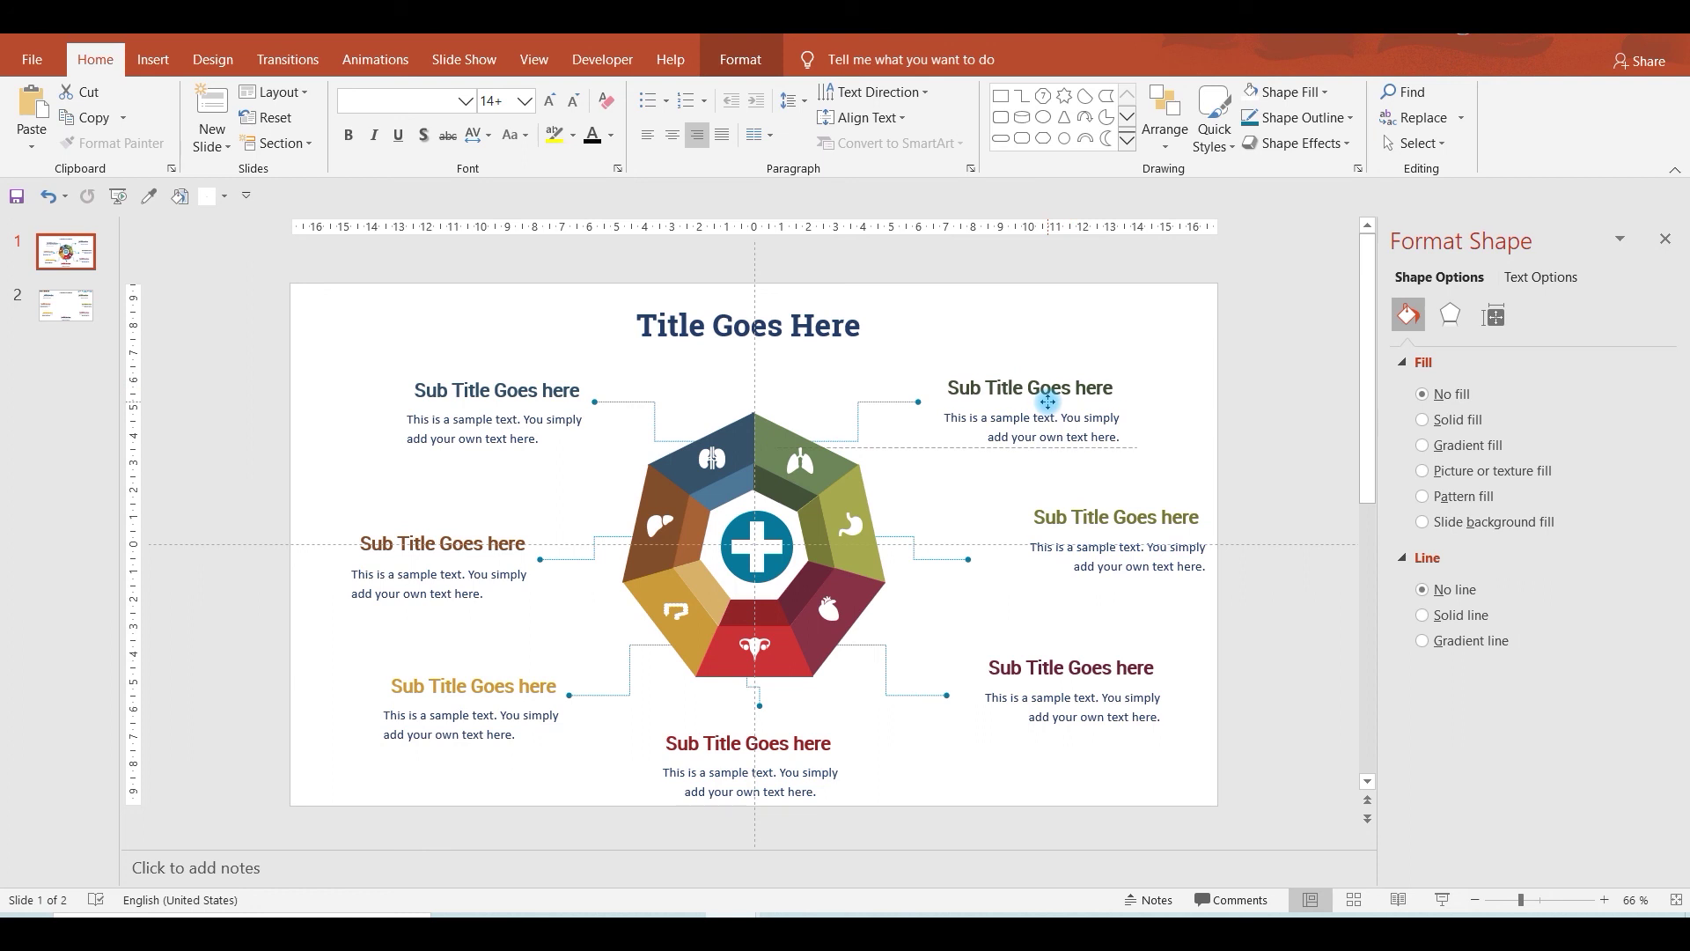
left_click_drag(1047, 402, 1041, 404)
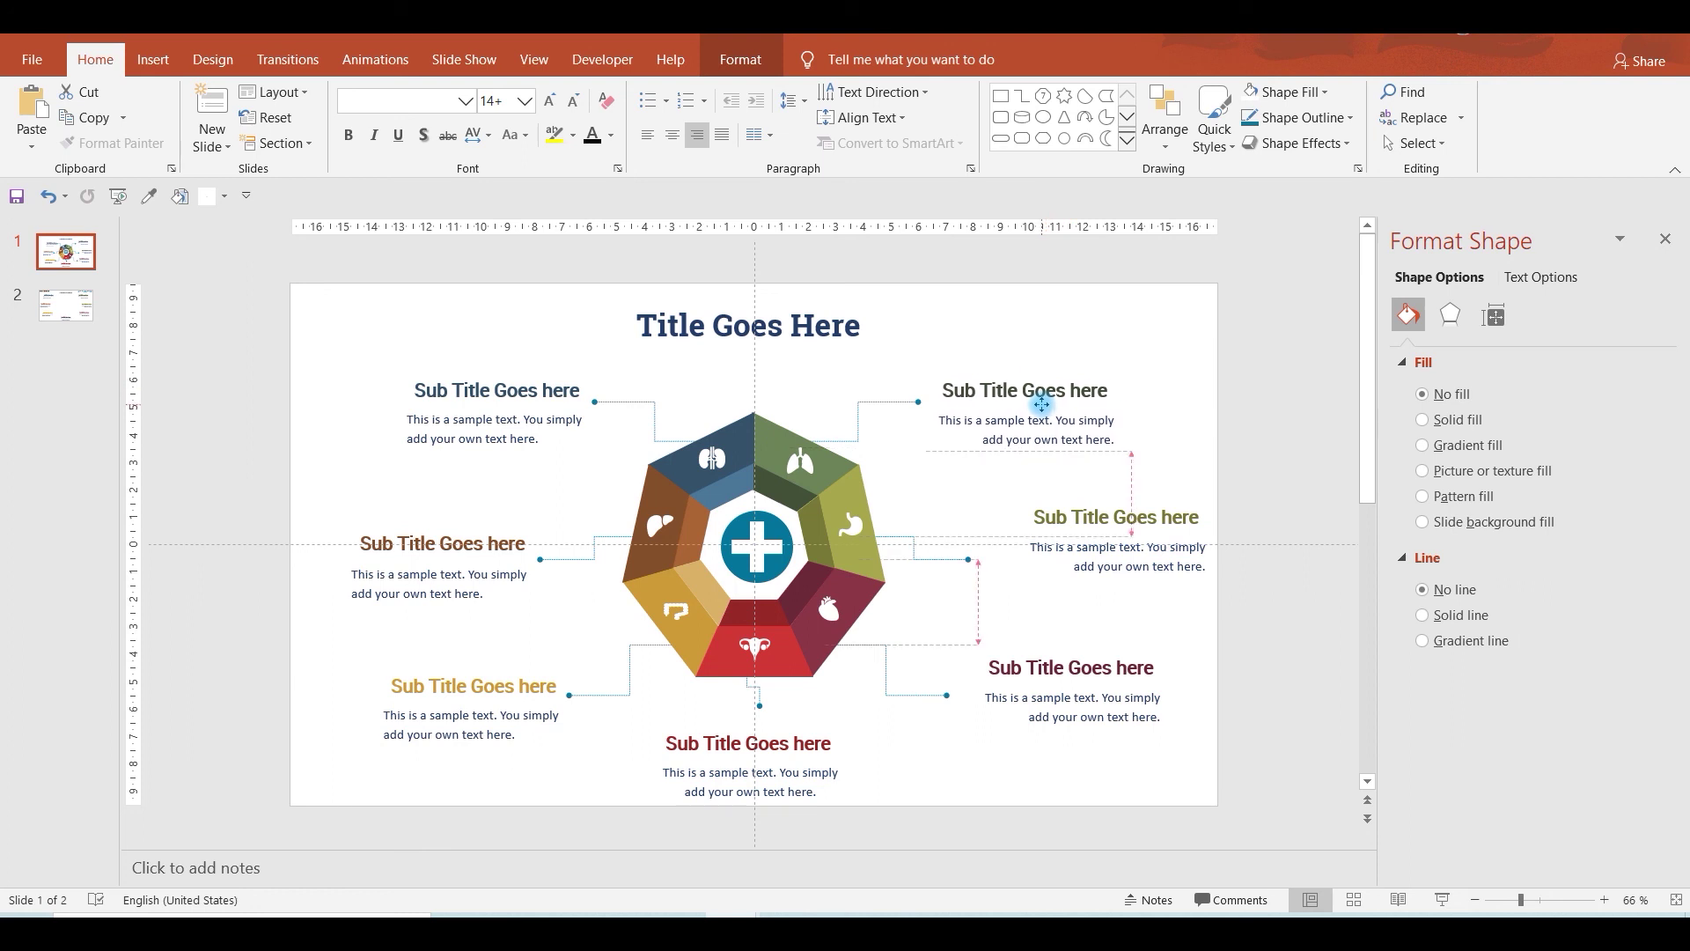
left_click_drag(1042, 403, 1038, 401)
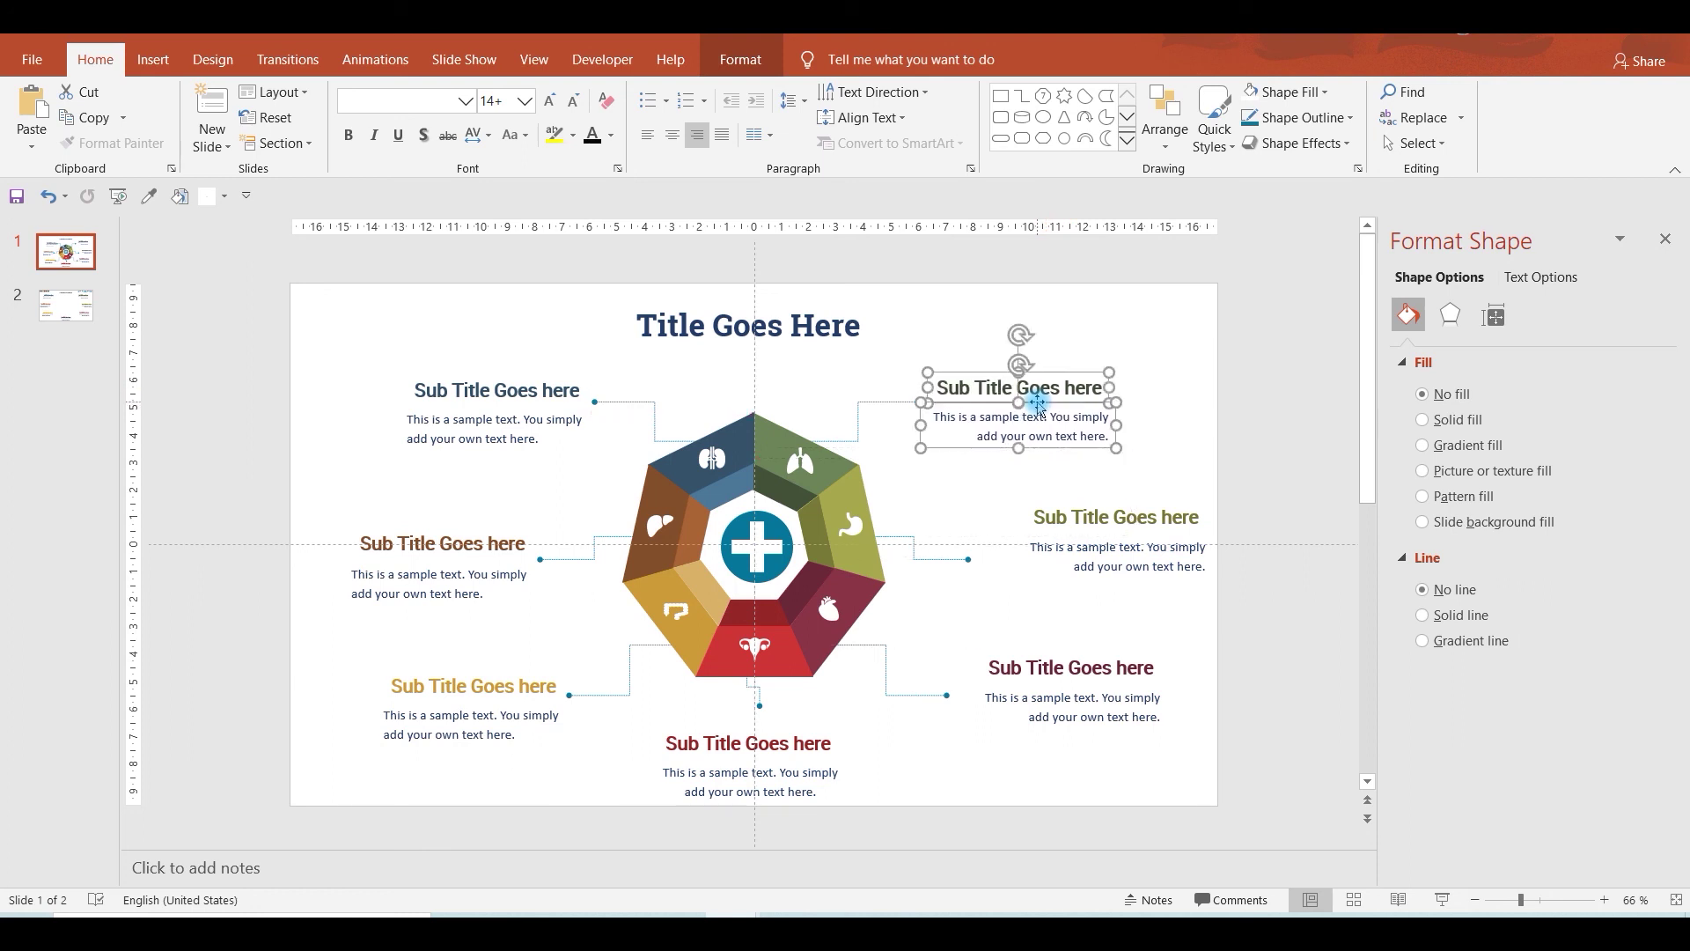
left_click(1055, 518)
left_click(1084, 556, "shift")
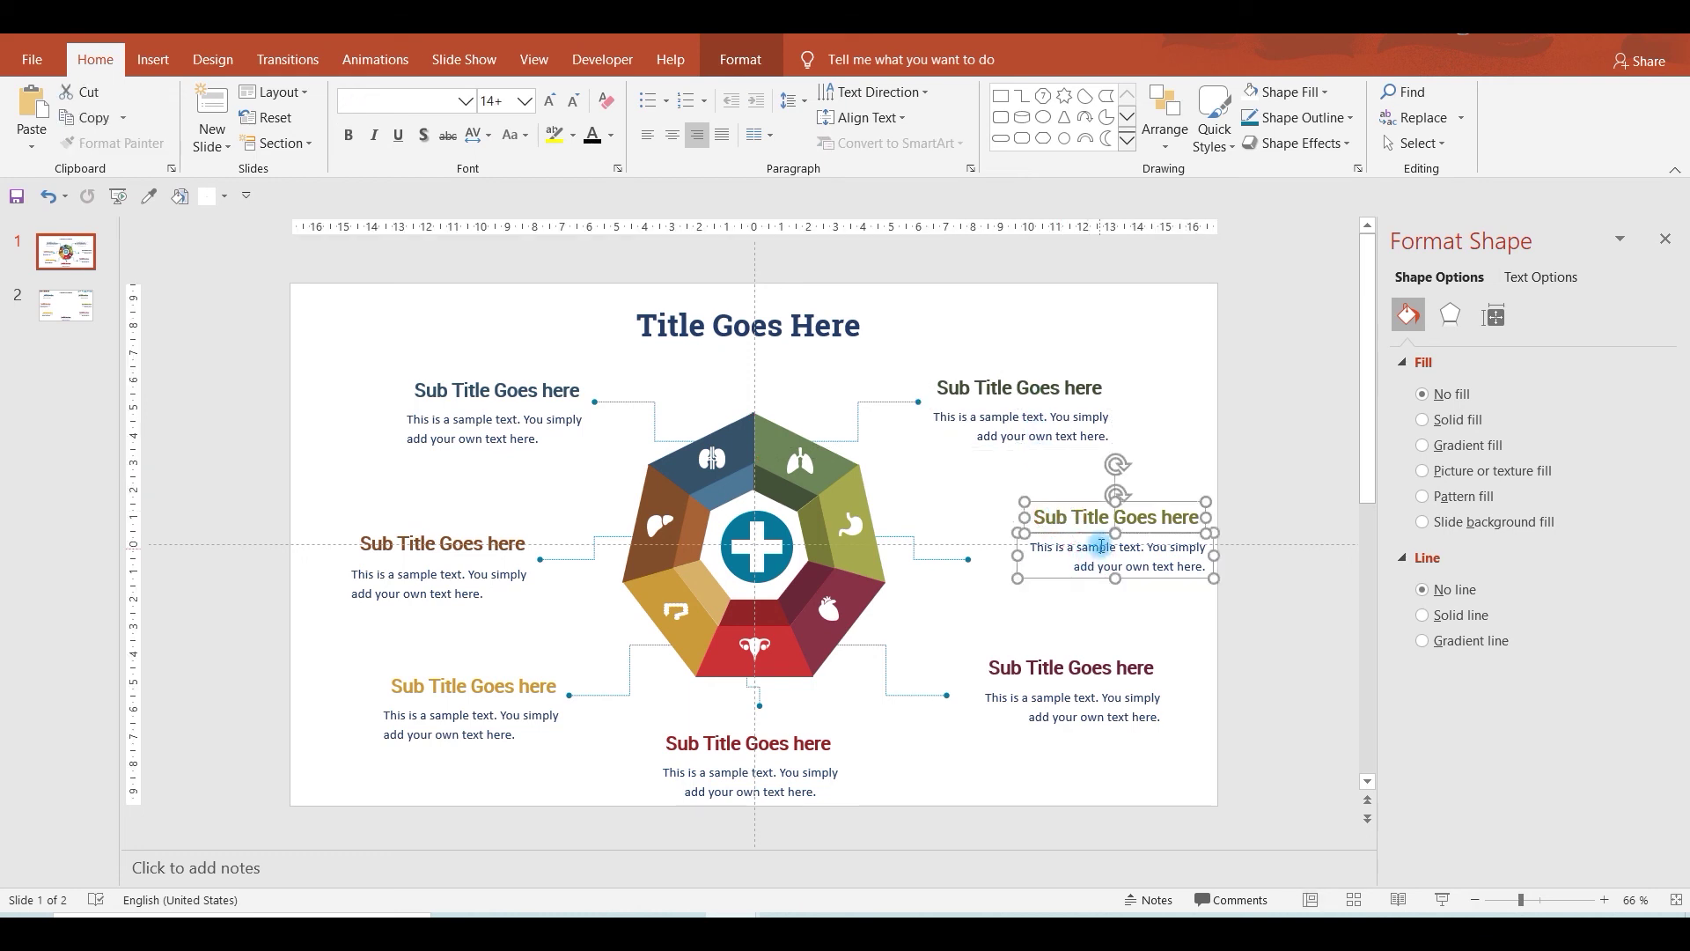
left_click_drag(1098, 533, 1066, 556)
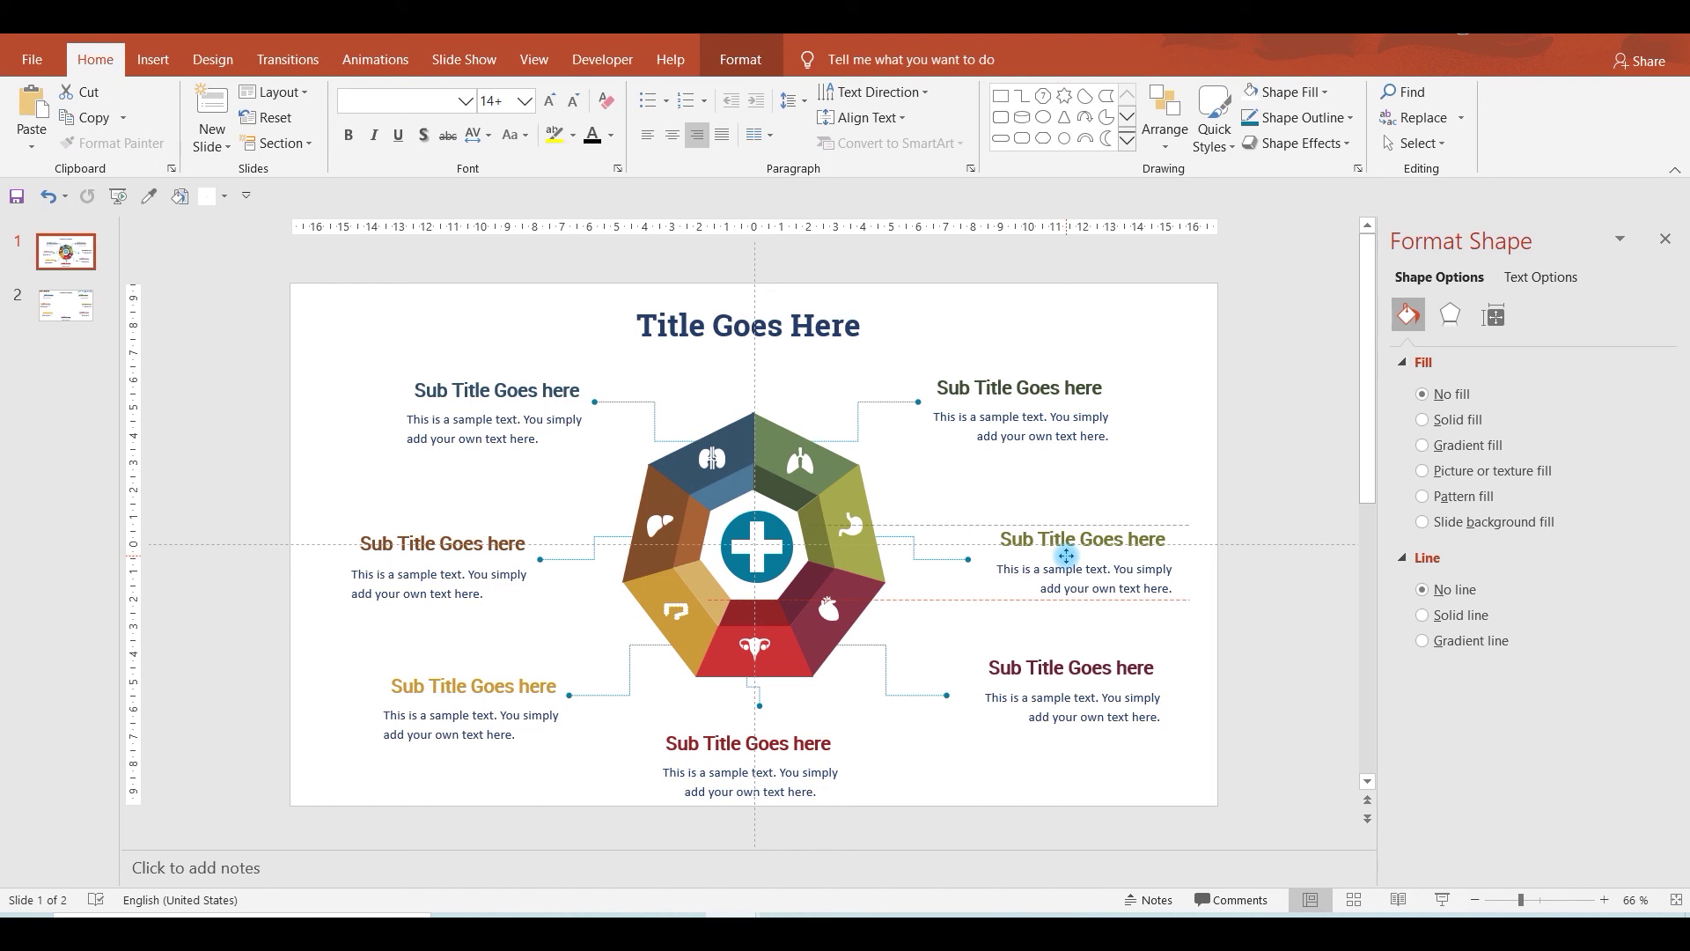
left_click_drag(1066, 556, 1058, 560)
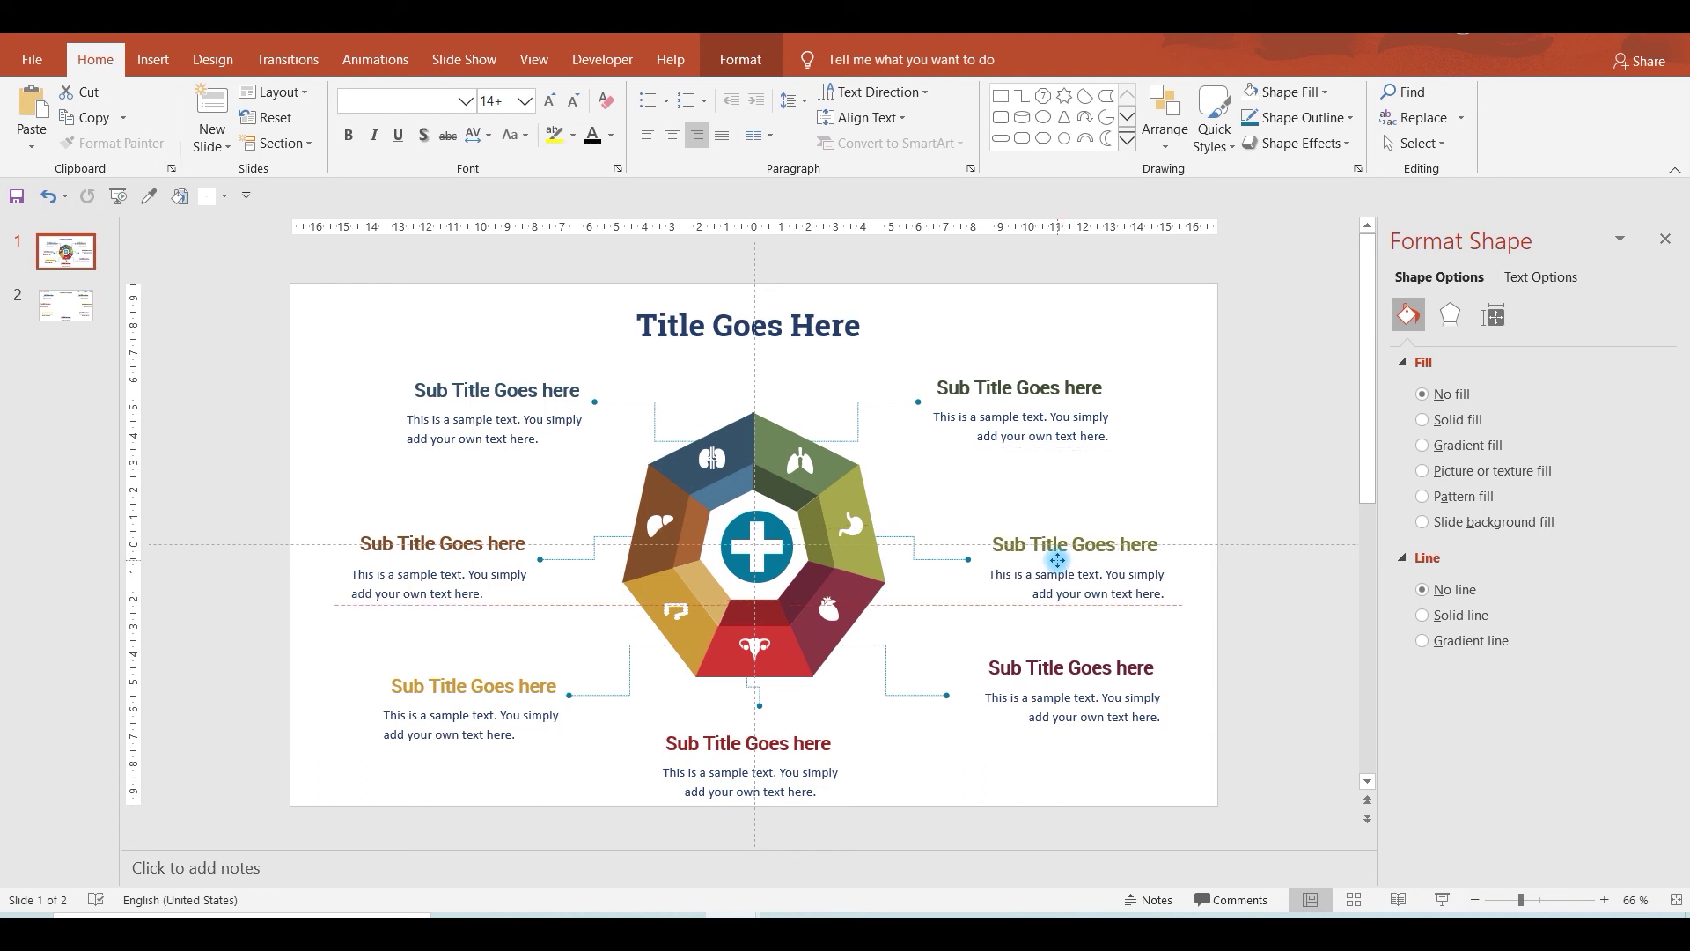
left_click_drag(1051, 560, 1048, 560)
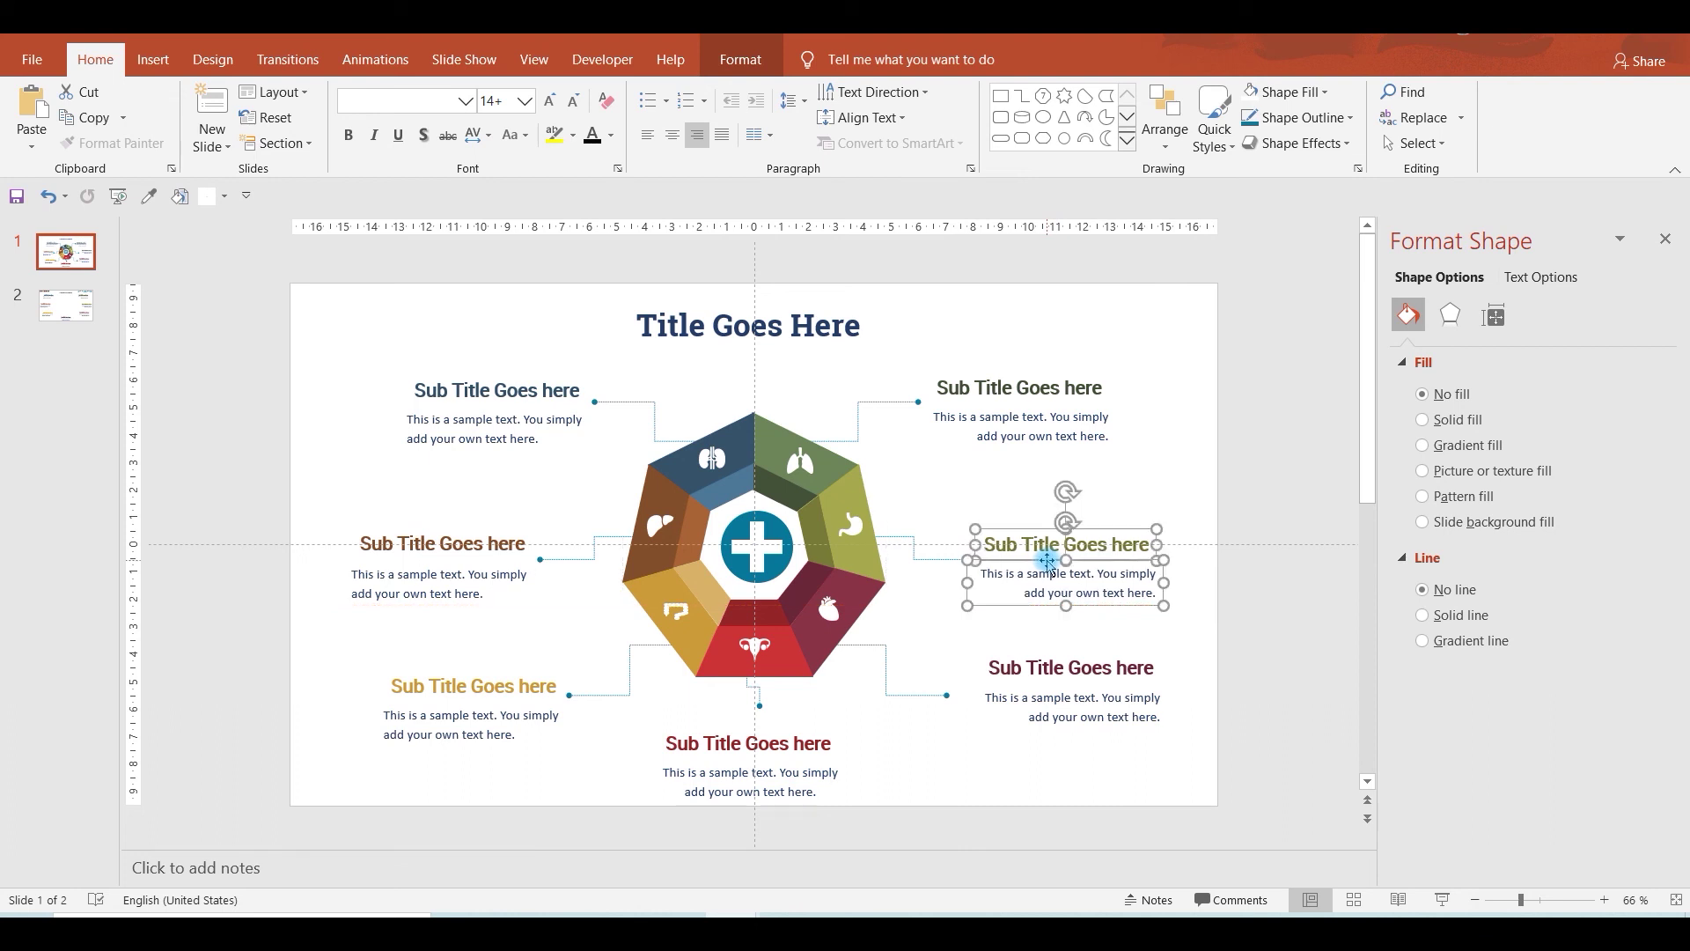
Move the bottom-right subtitle and body text into line with its connector.
left_click(1063, 652)
left_click(1060, 709, "shift")
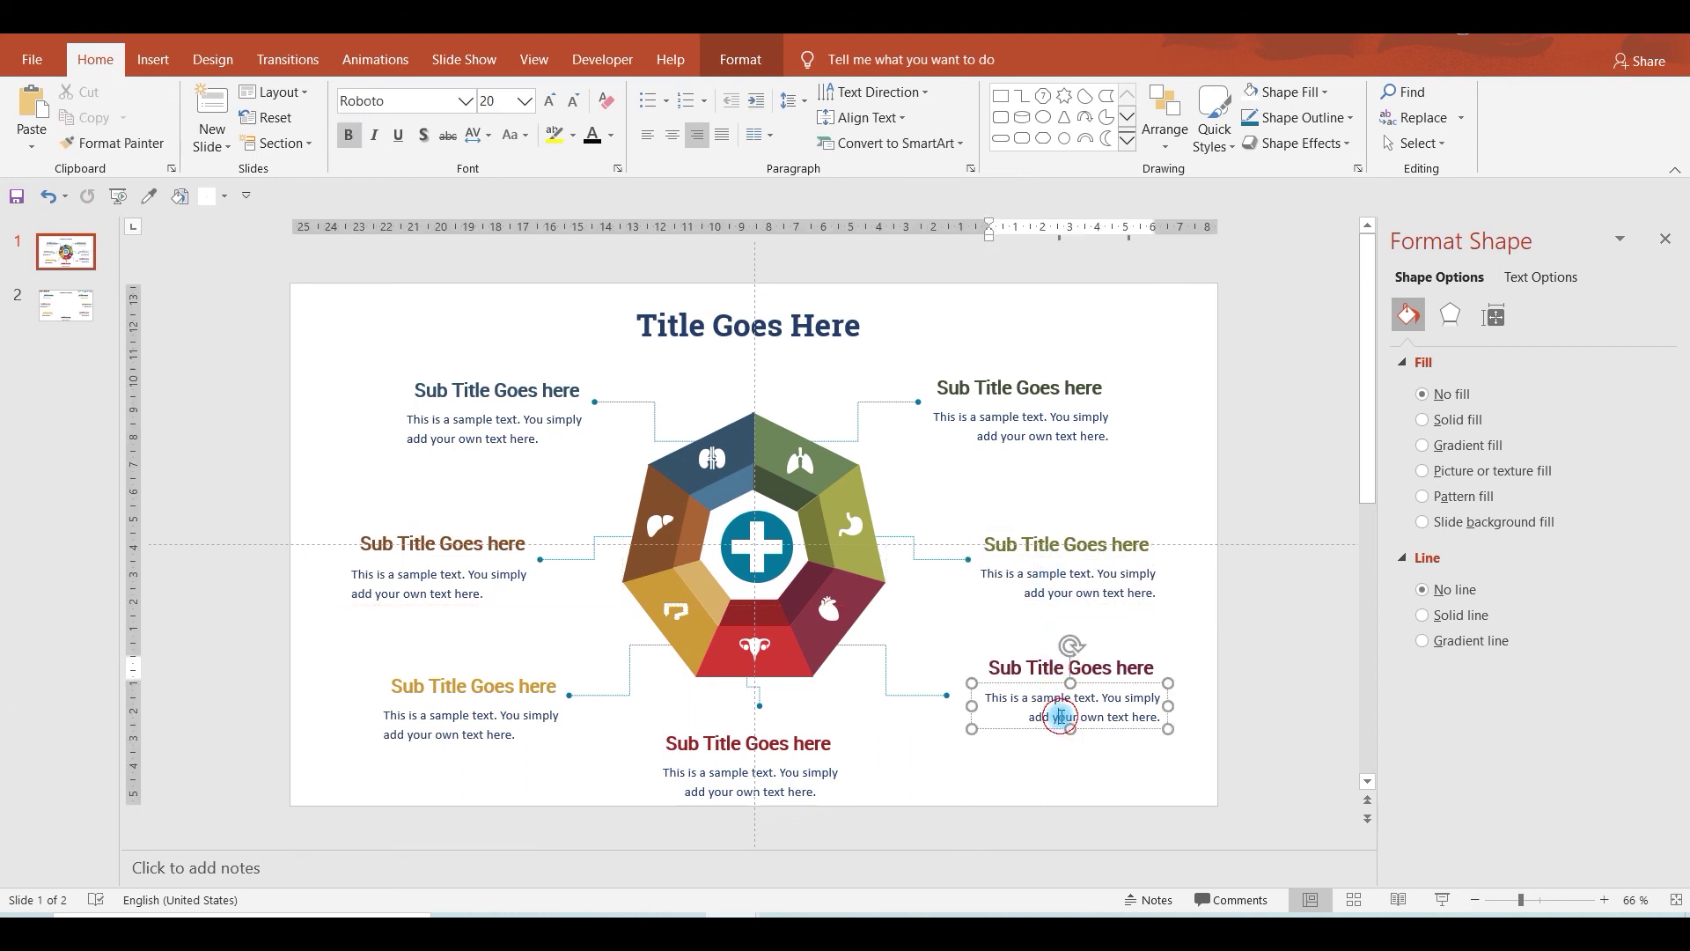
left_click(1093, 664)
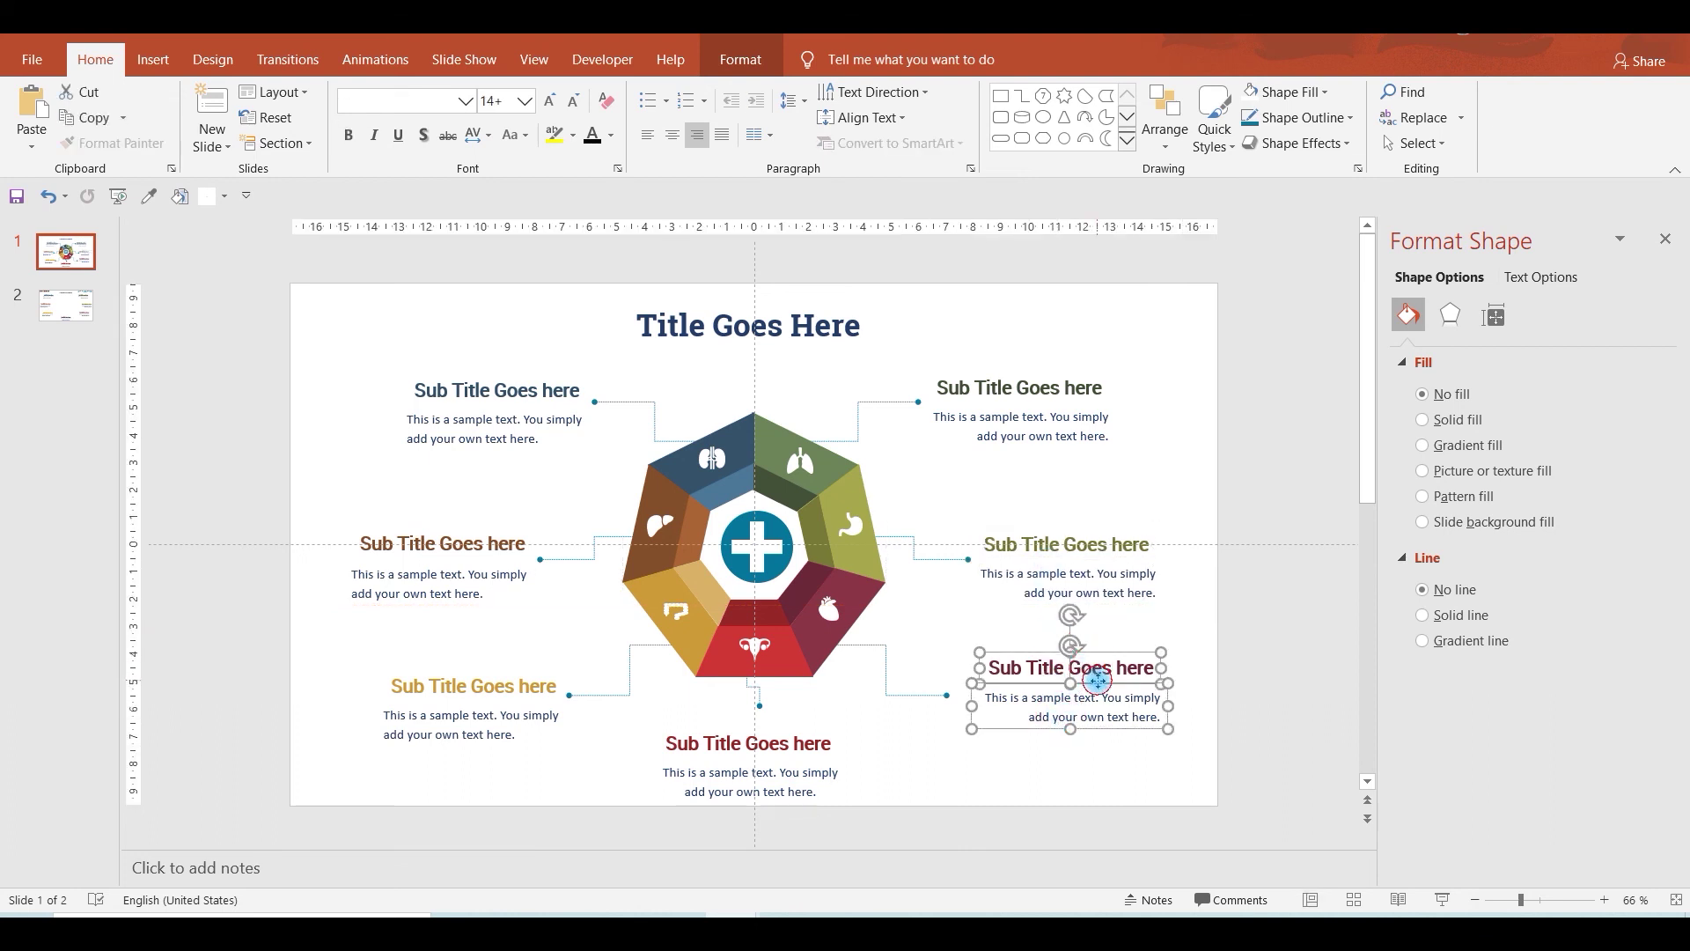
left_click_drag(1097, 679, 1080, 697)
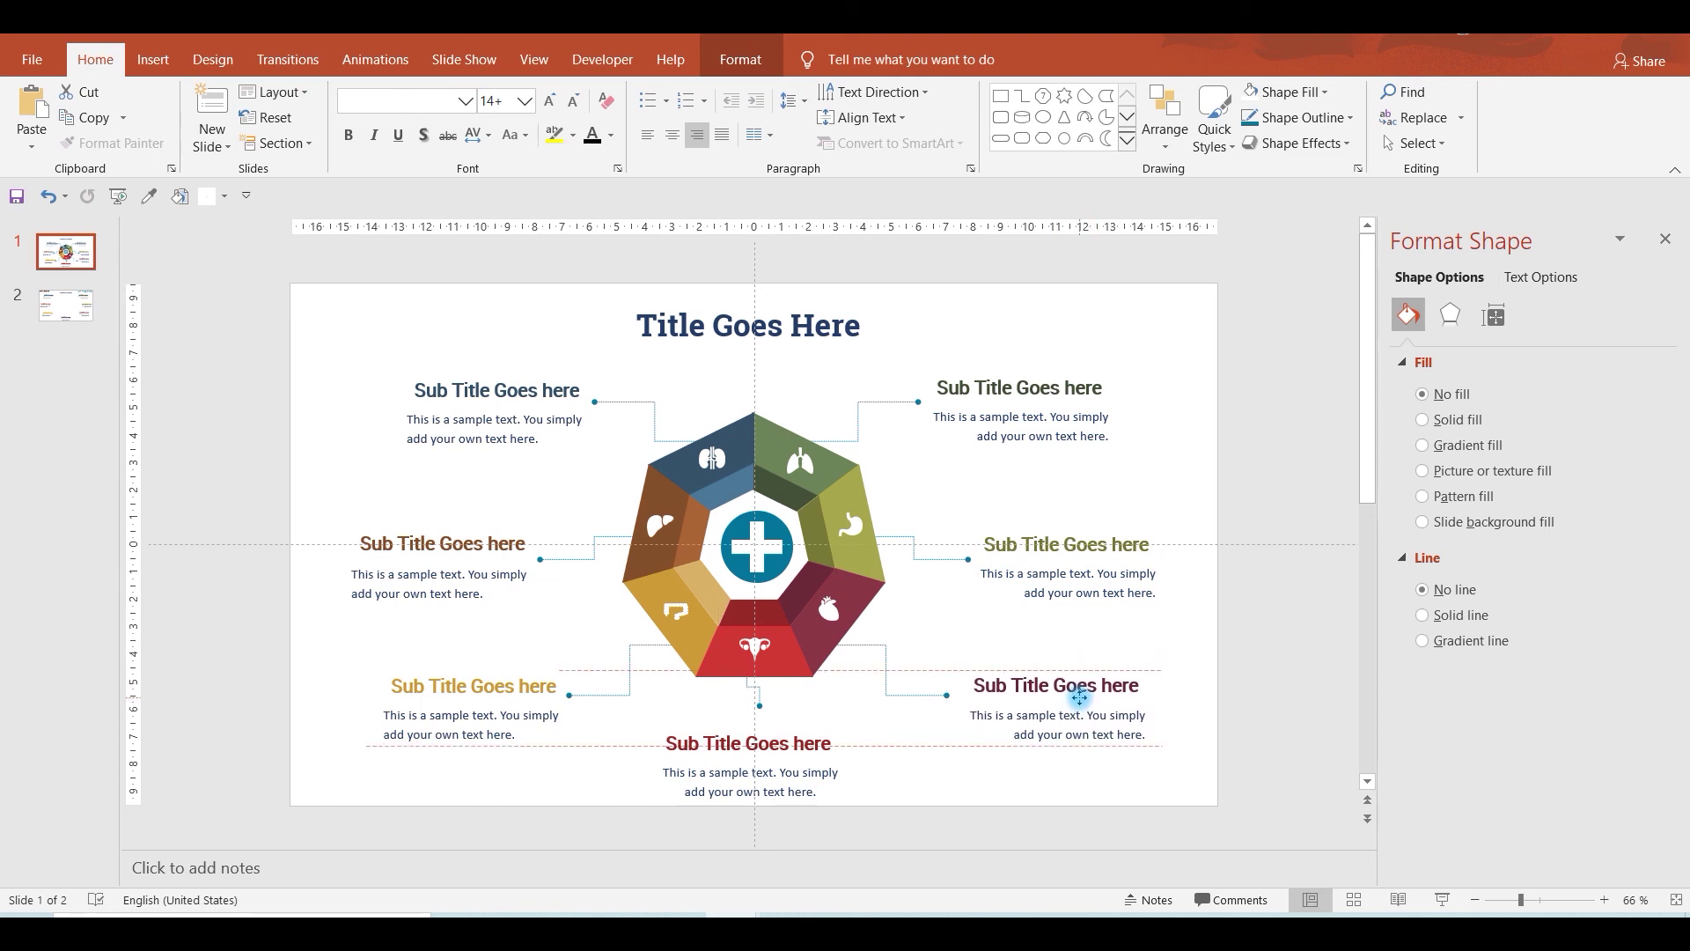
left_click_drag(1080, 697, 1076, 696)
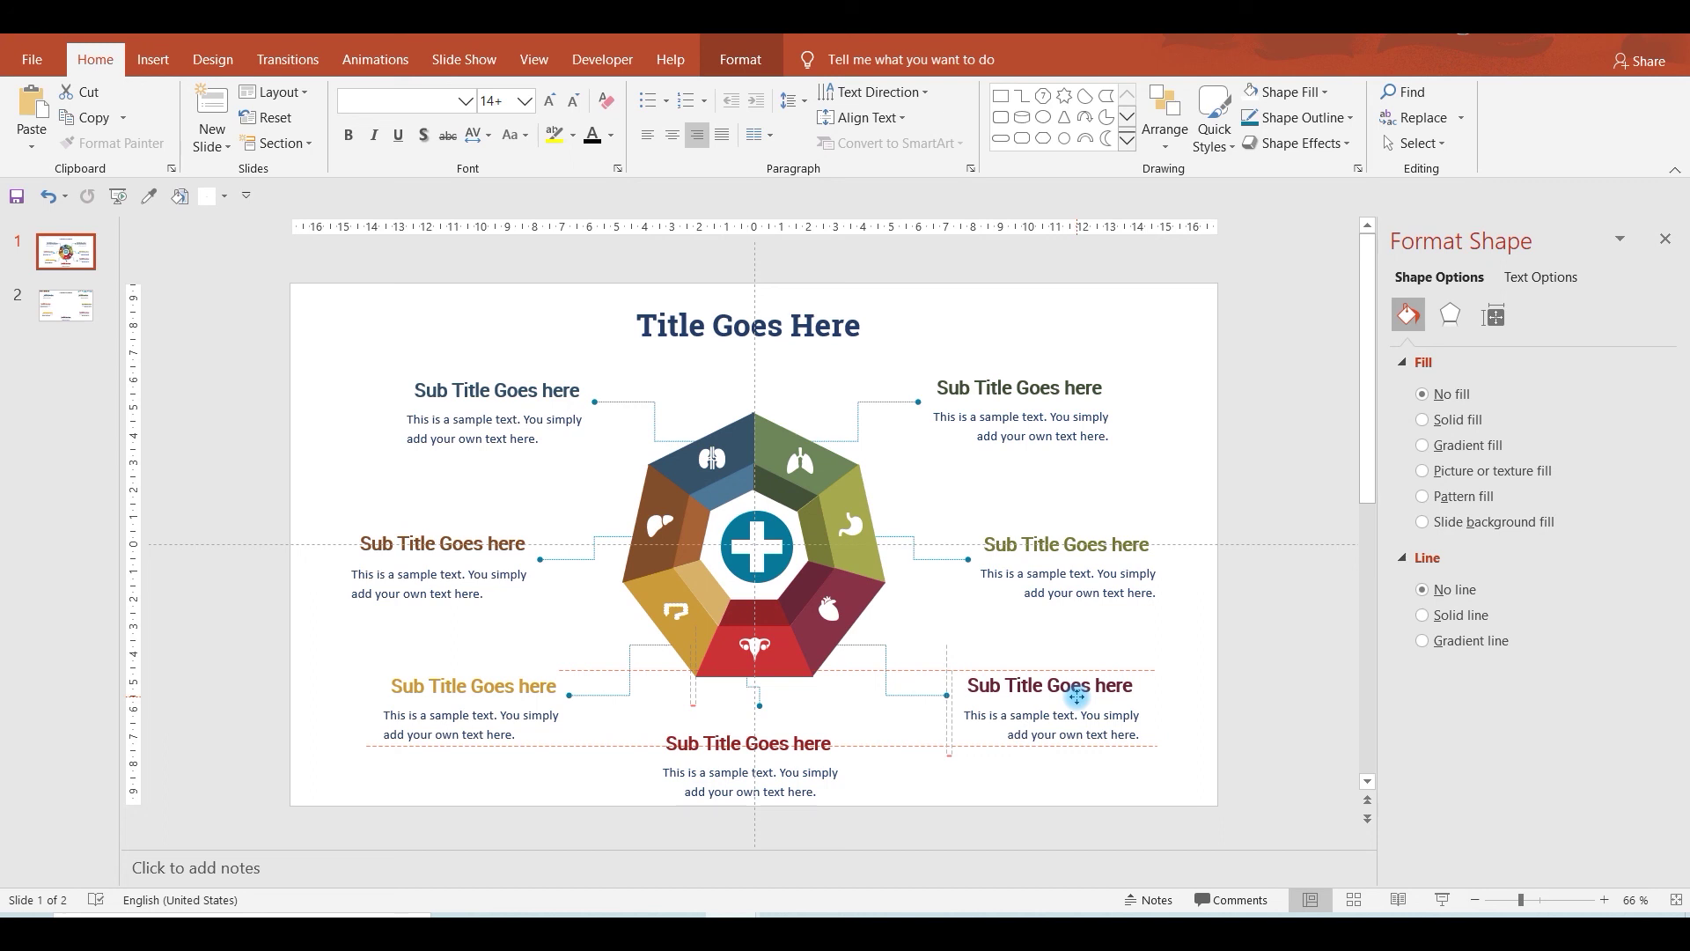
left_click_drag(1076, 697, 1072, 696)
Shift the bottom-centre subtitle and body text up under its connector line.
left_click(775, 744, "shift")
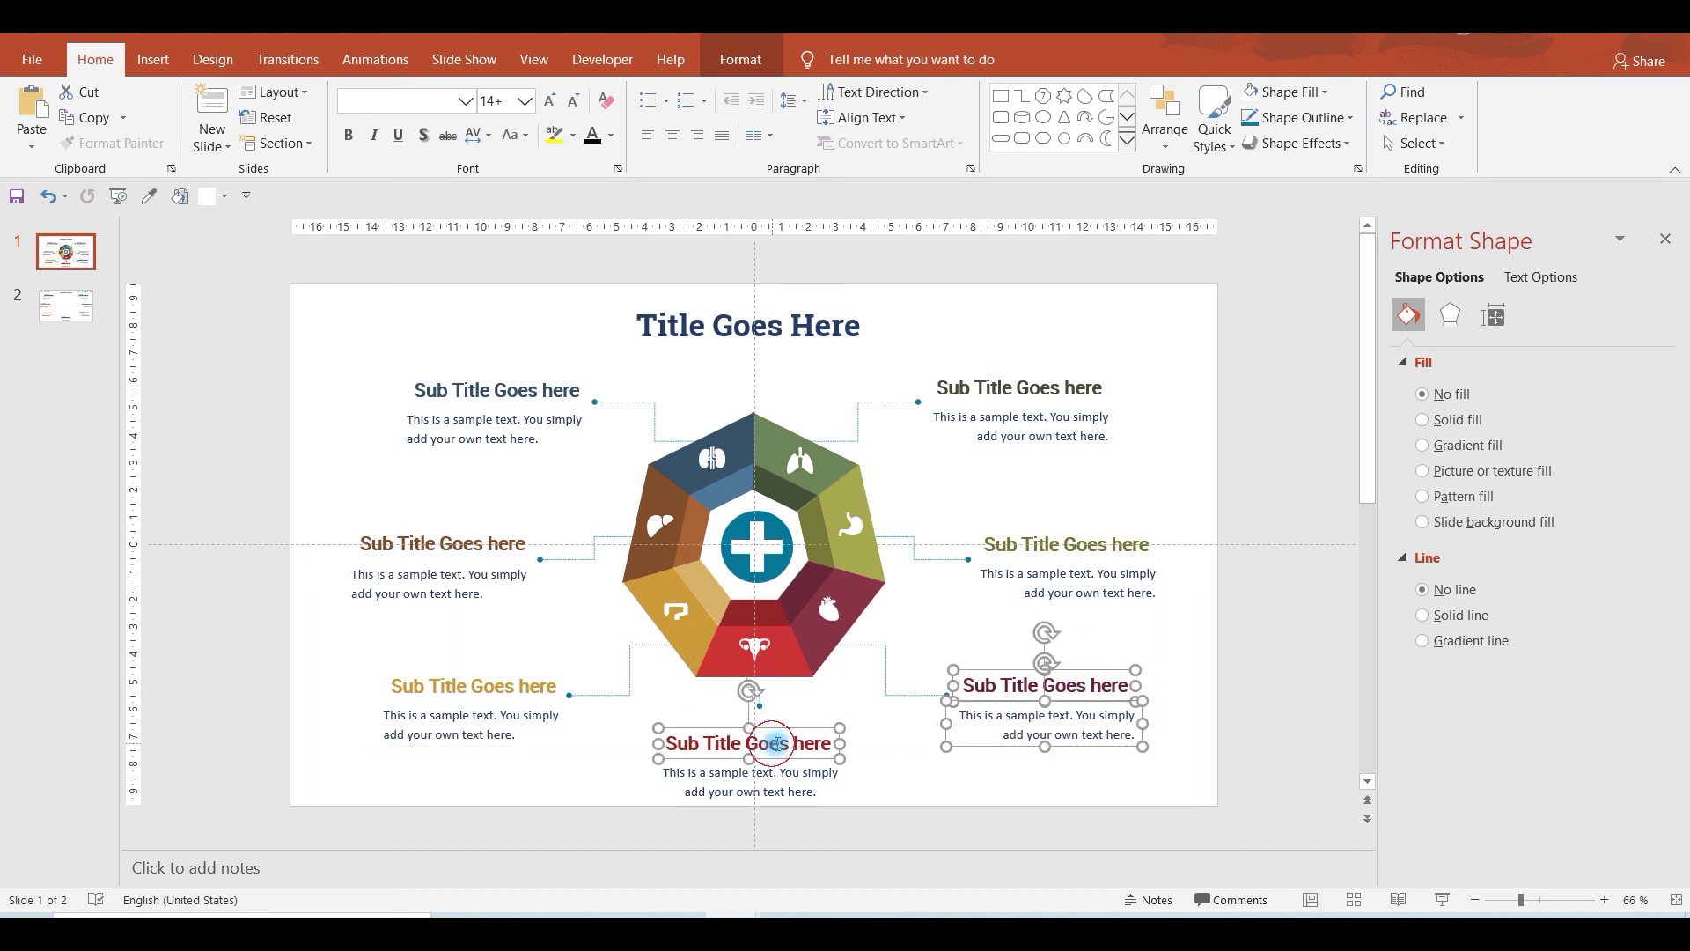
left_click(766, 777, "shift")
left_click(1034, 738, "shift")
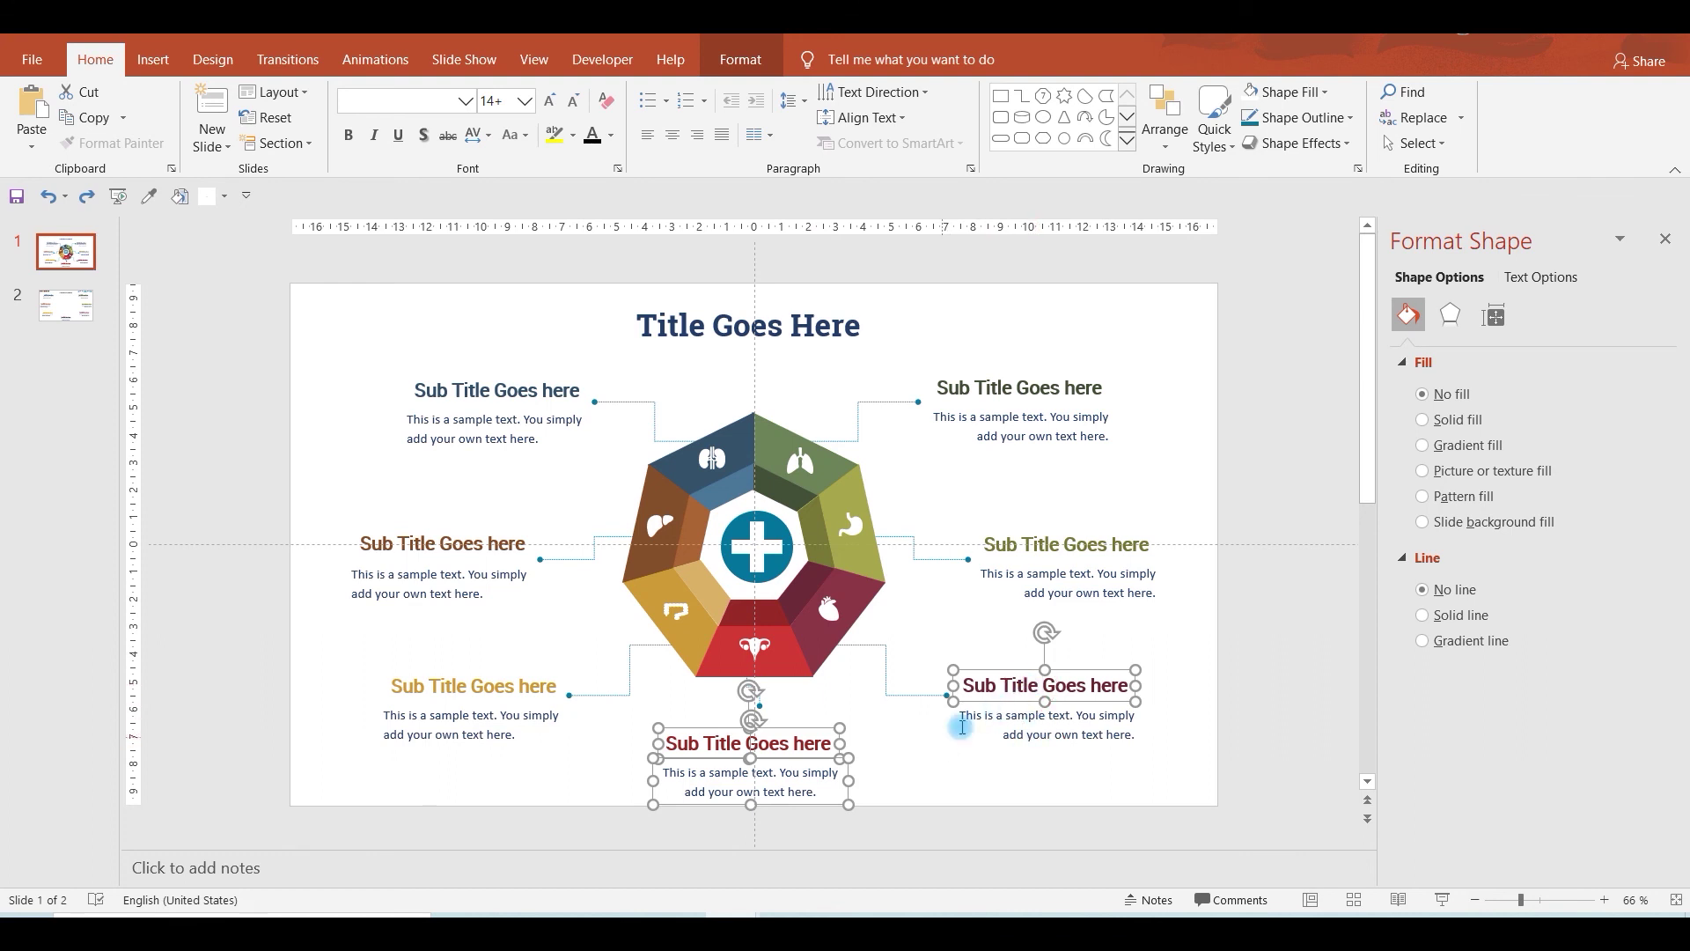
left_click(980, 674, "shift")
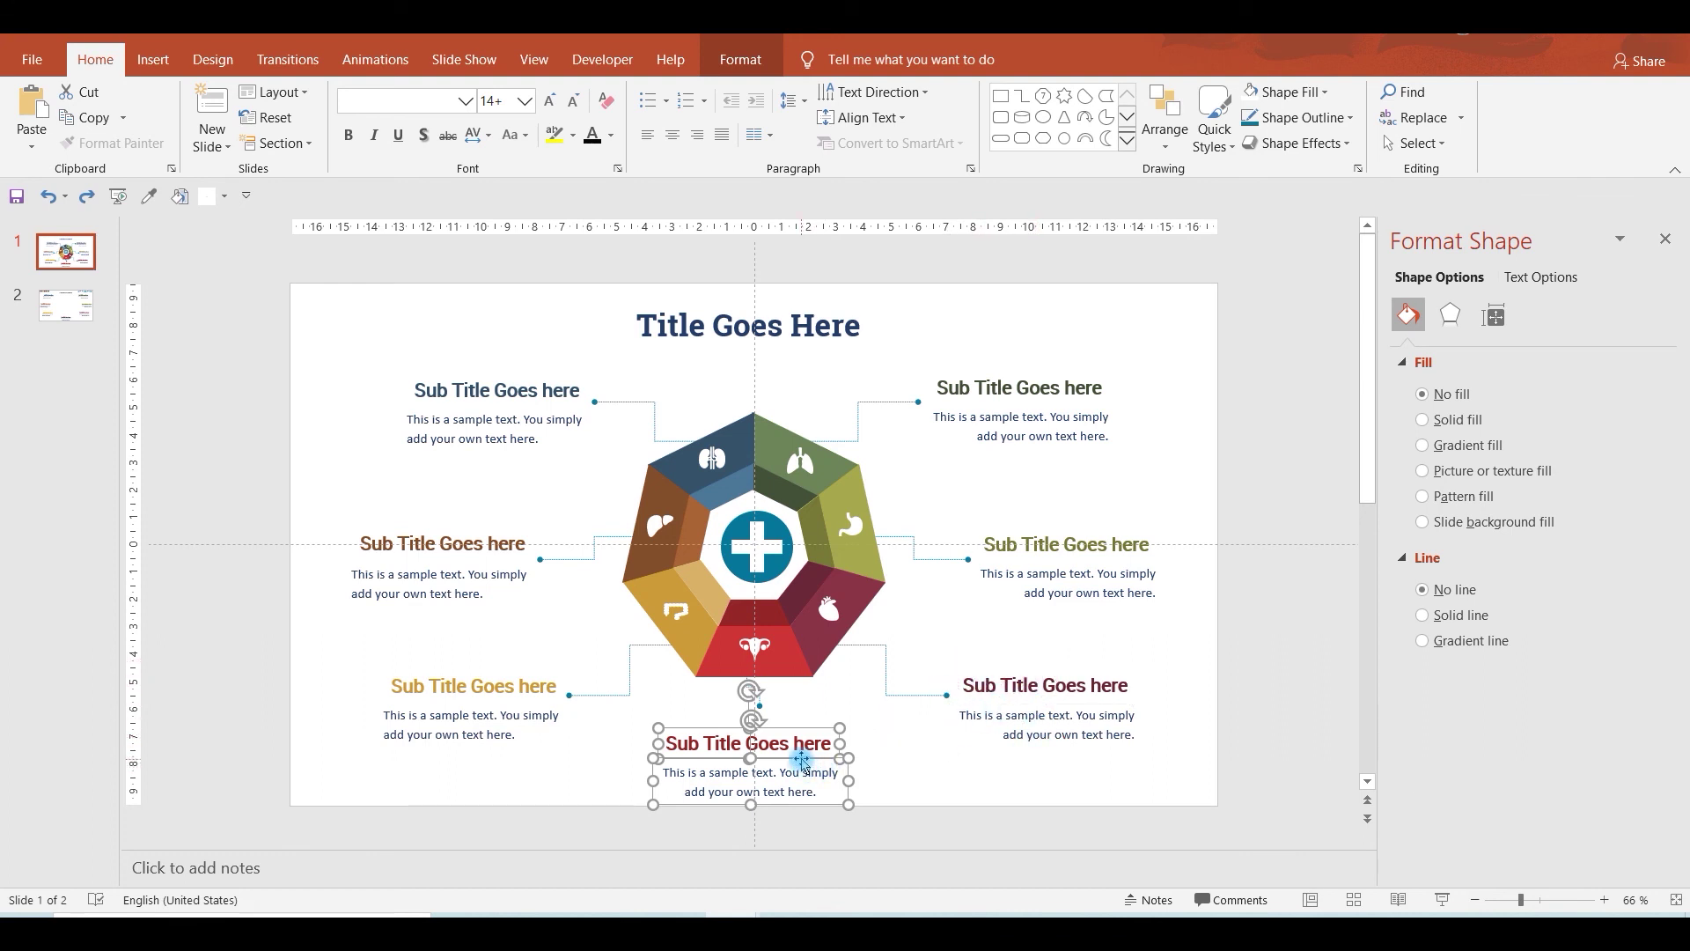
left_click_drag(802, 757, 815, 747)
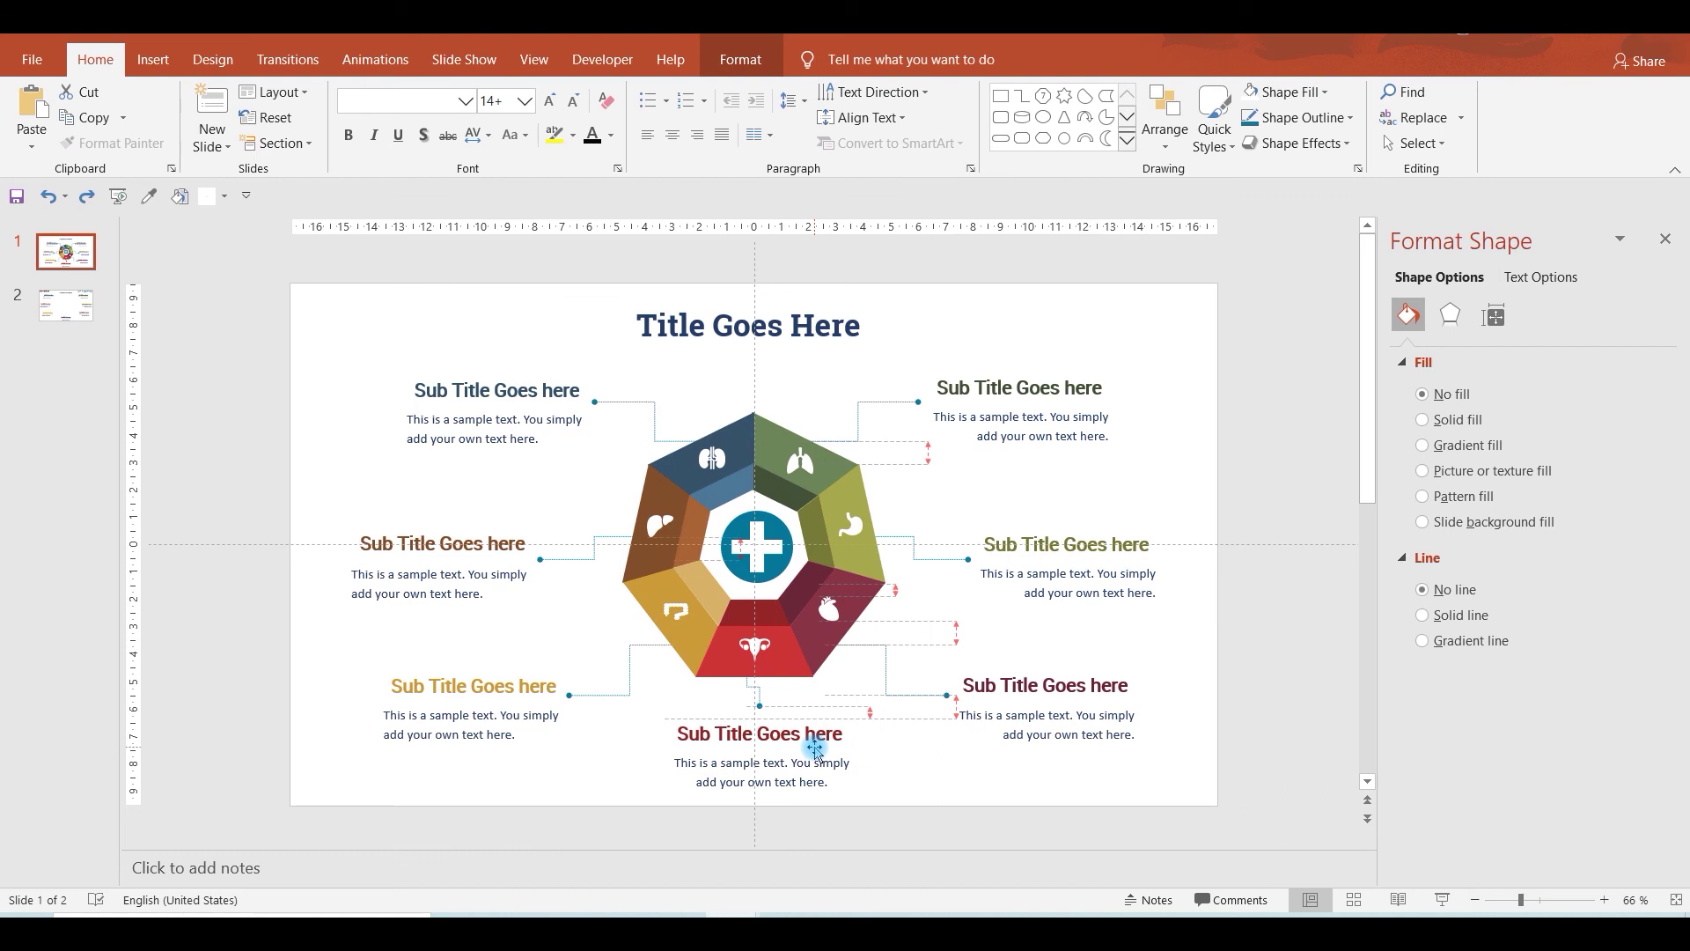
left_click(846, 310)
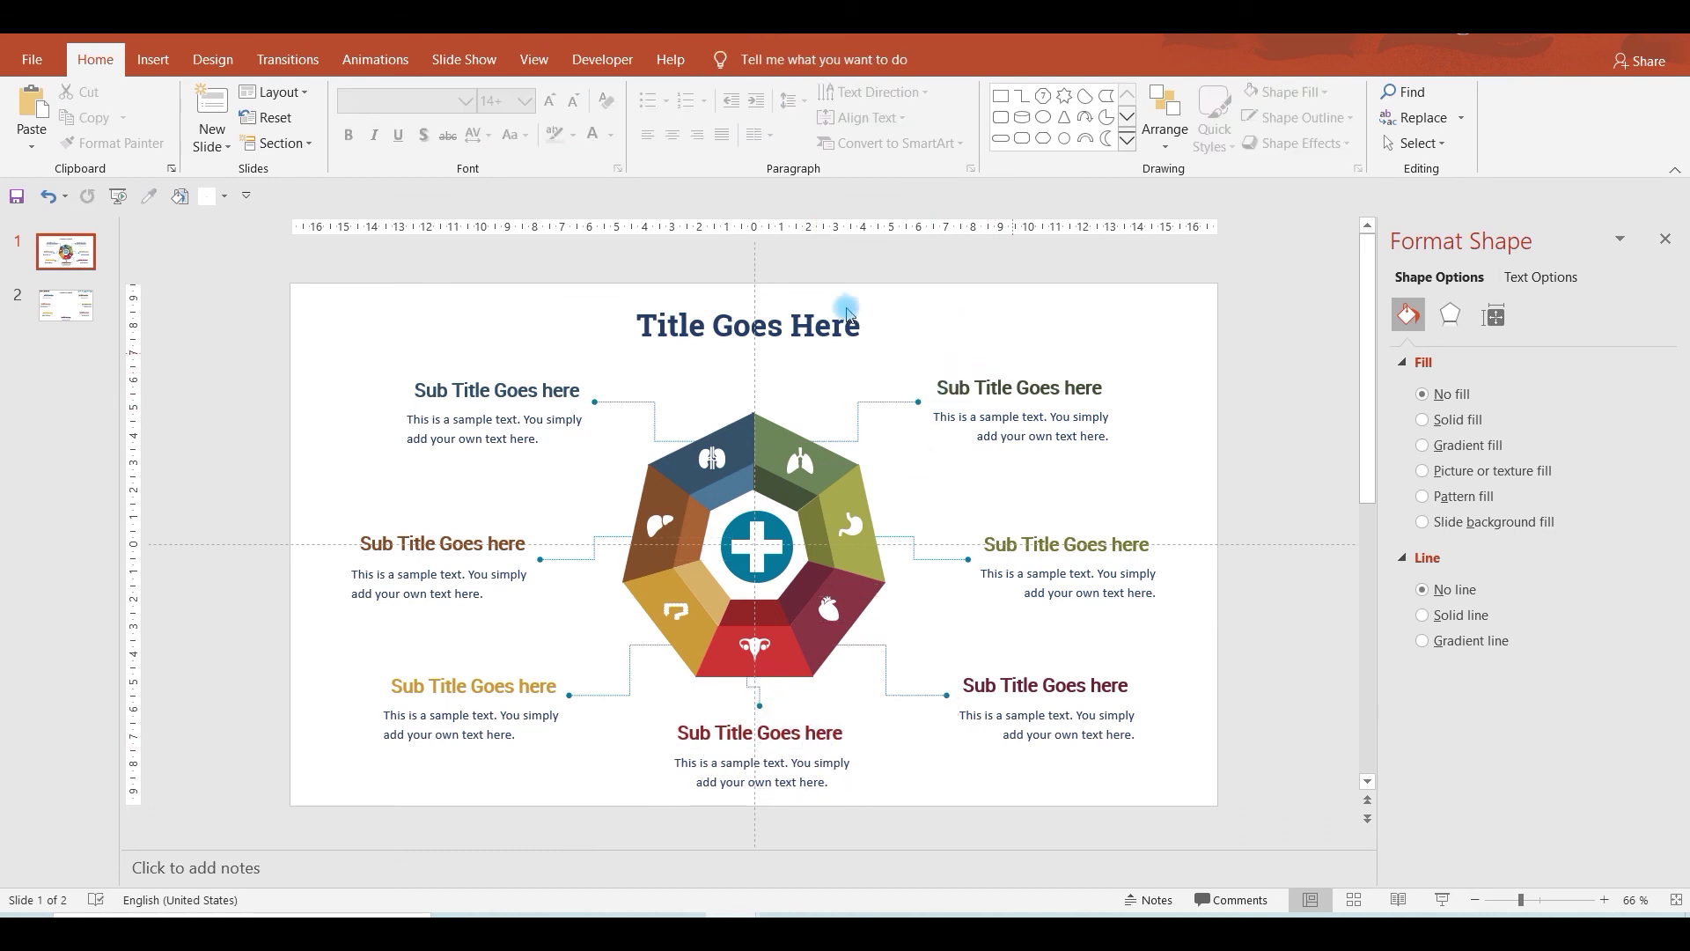
Colour the title text teal by sampling the centre circle with the eyedropper.
left_click(845, 326)
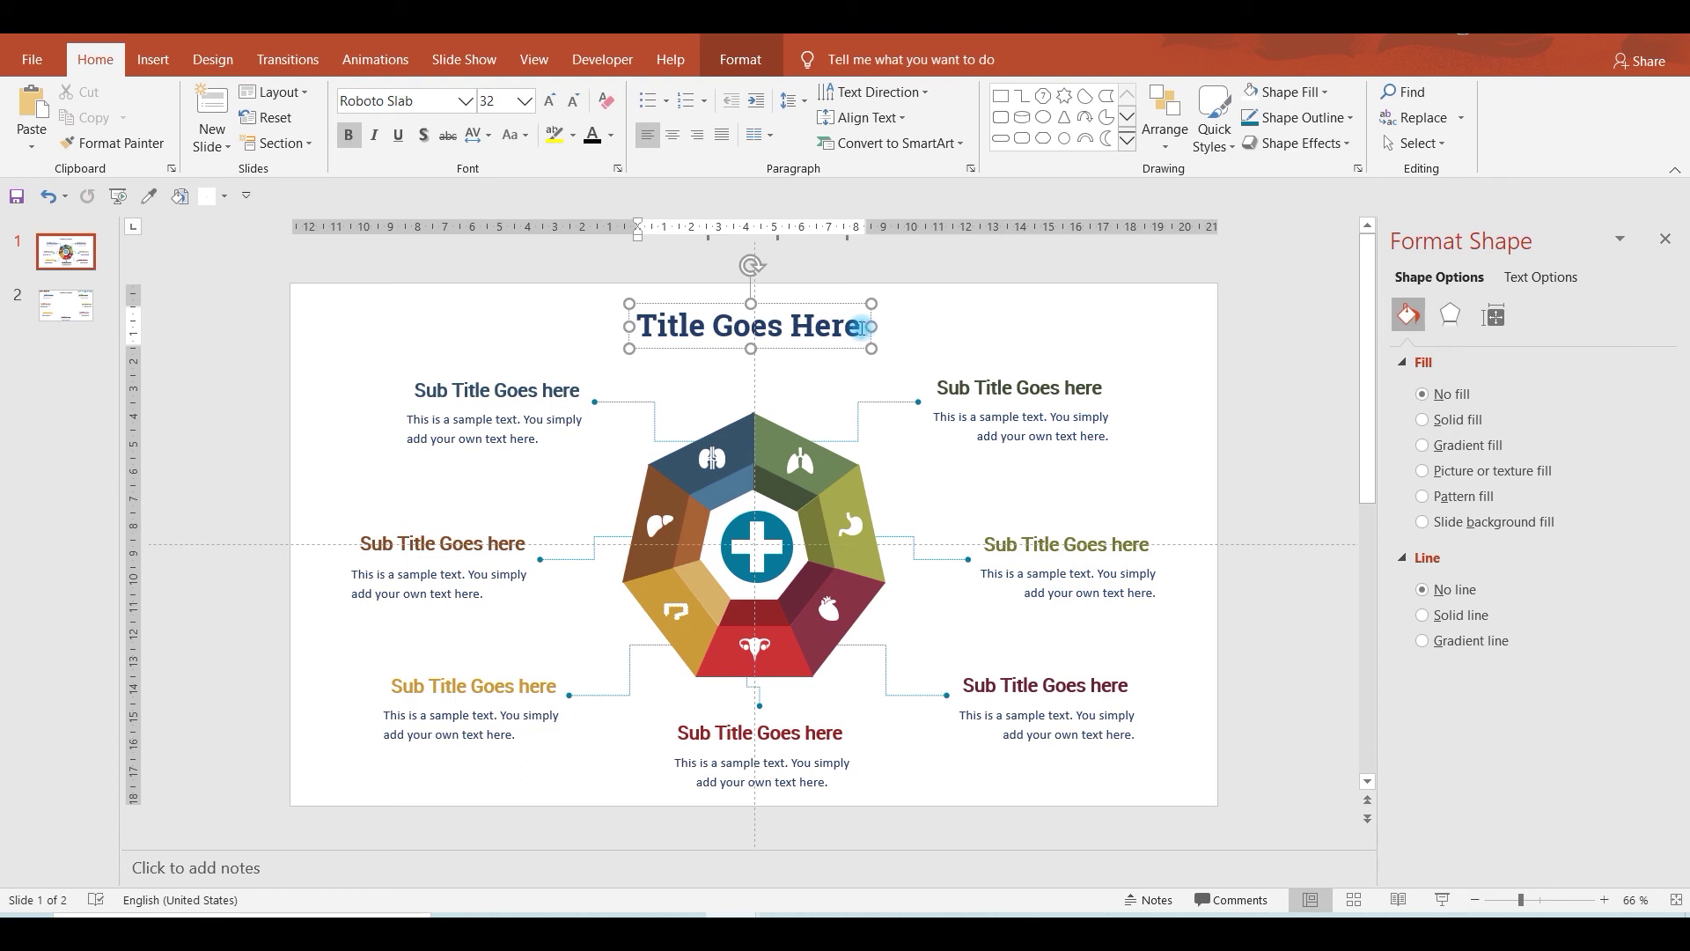
left_click_drag(862, 328, 634, 327)
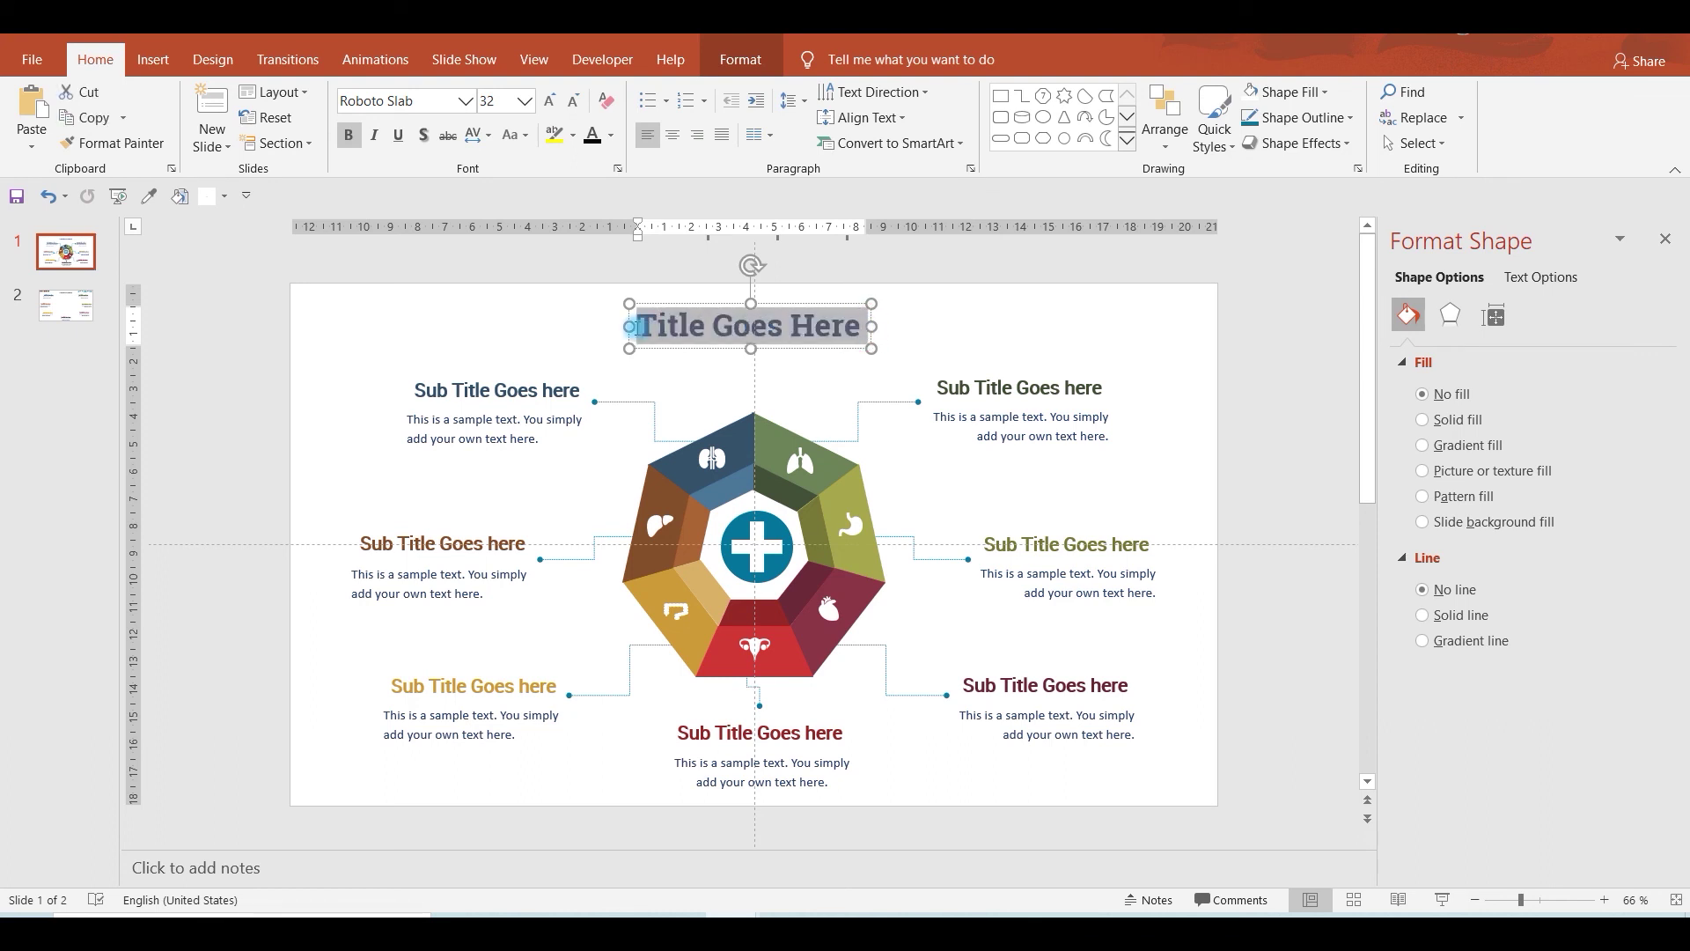
left_click(610, 137)
left_click(635, 401)
left_click(772, 527)
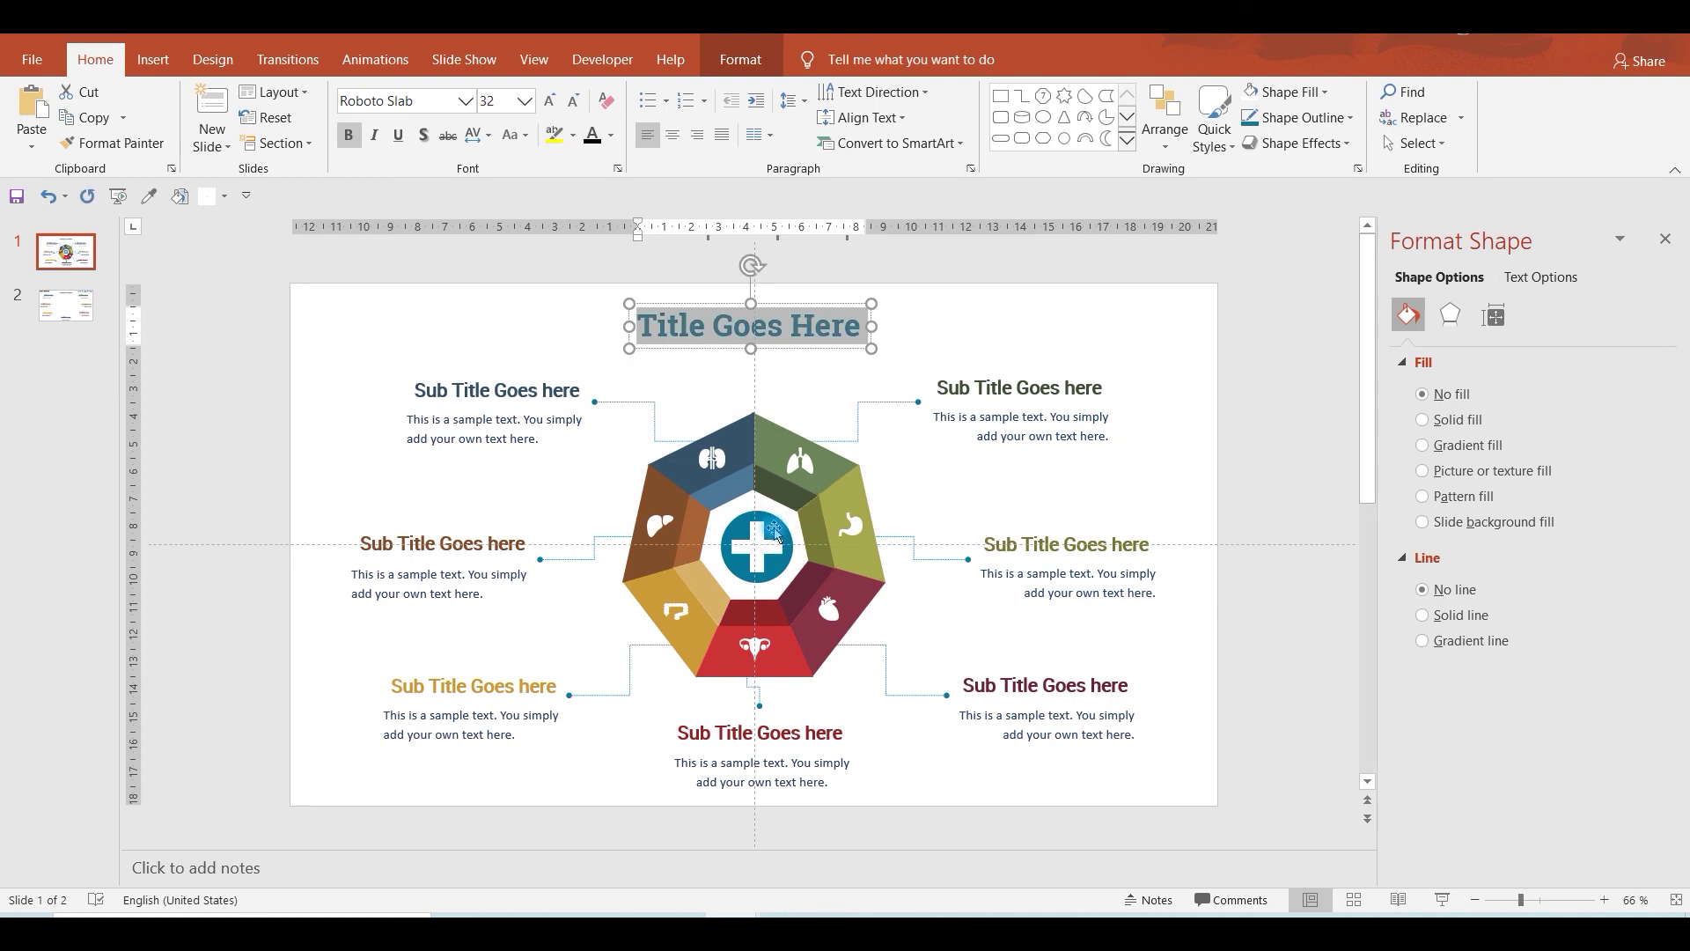
Give the slide background a radial grey gradient fill.
left_click(1036, 317)
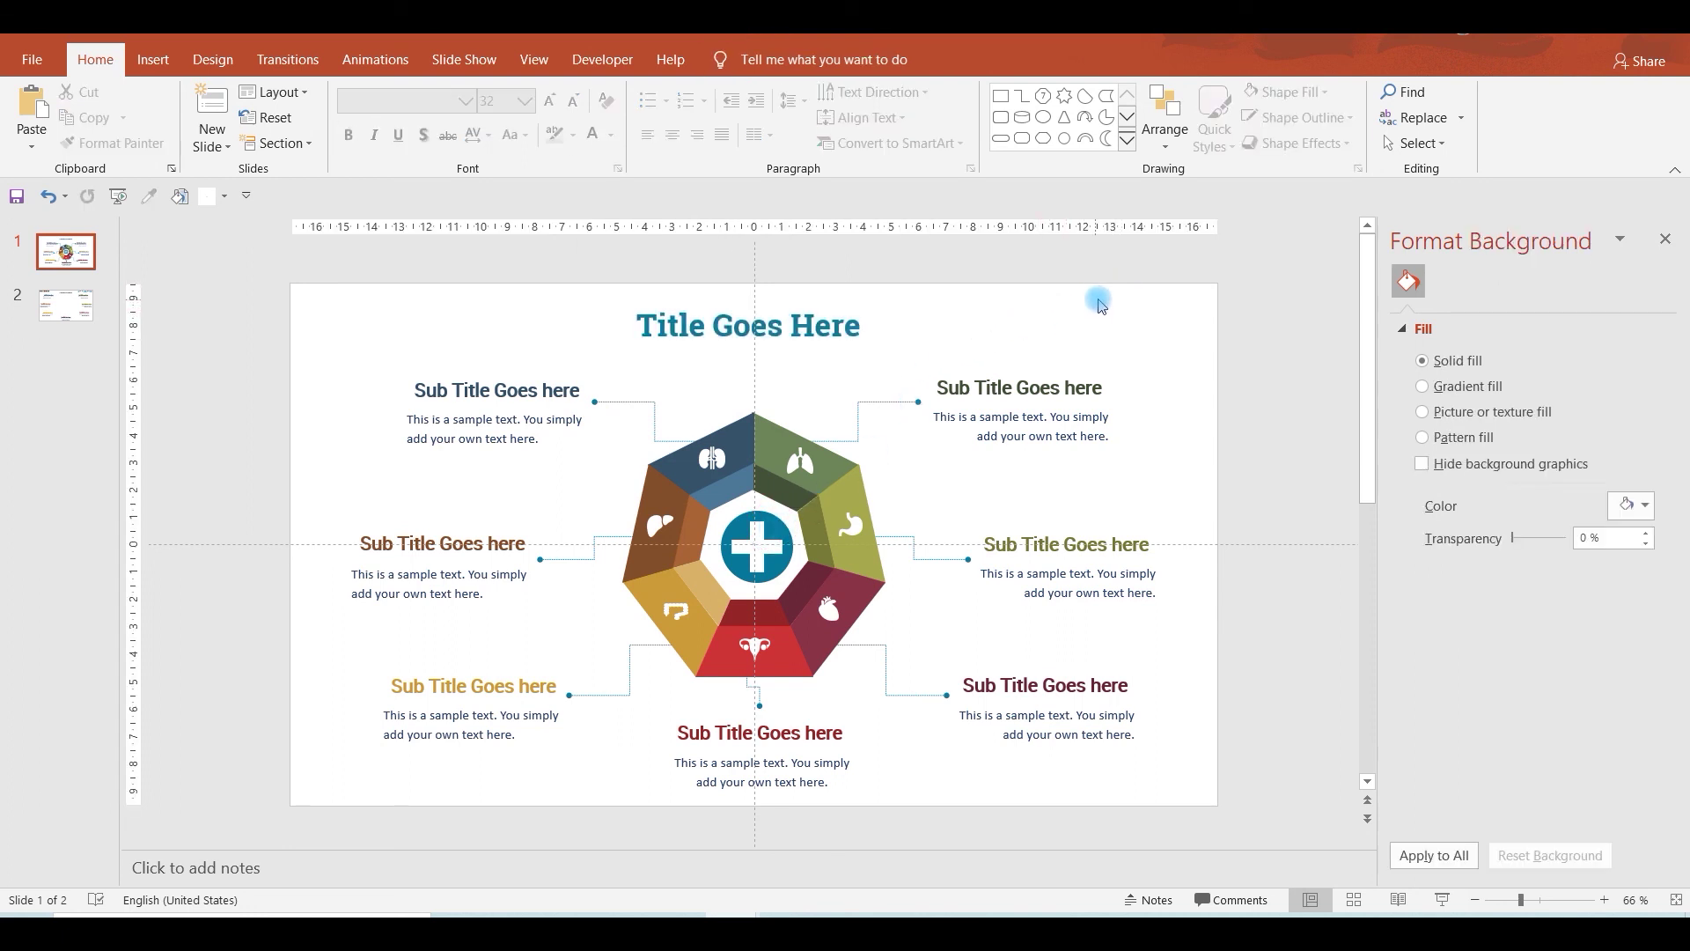
left_click(1496, 386)
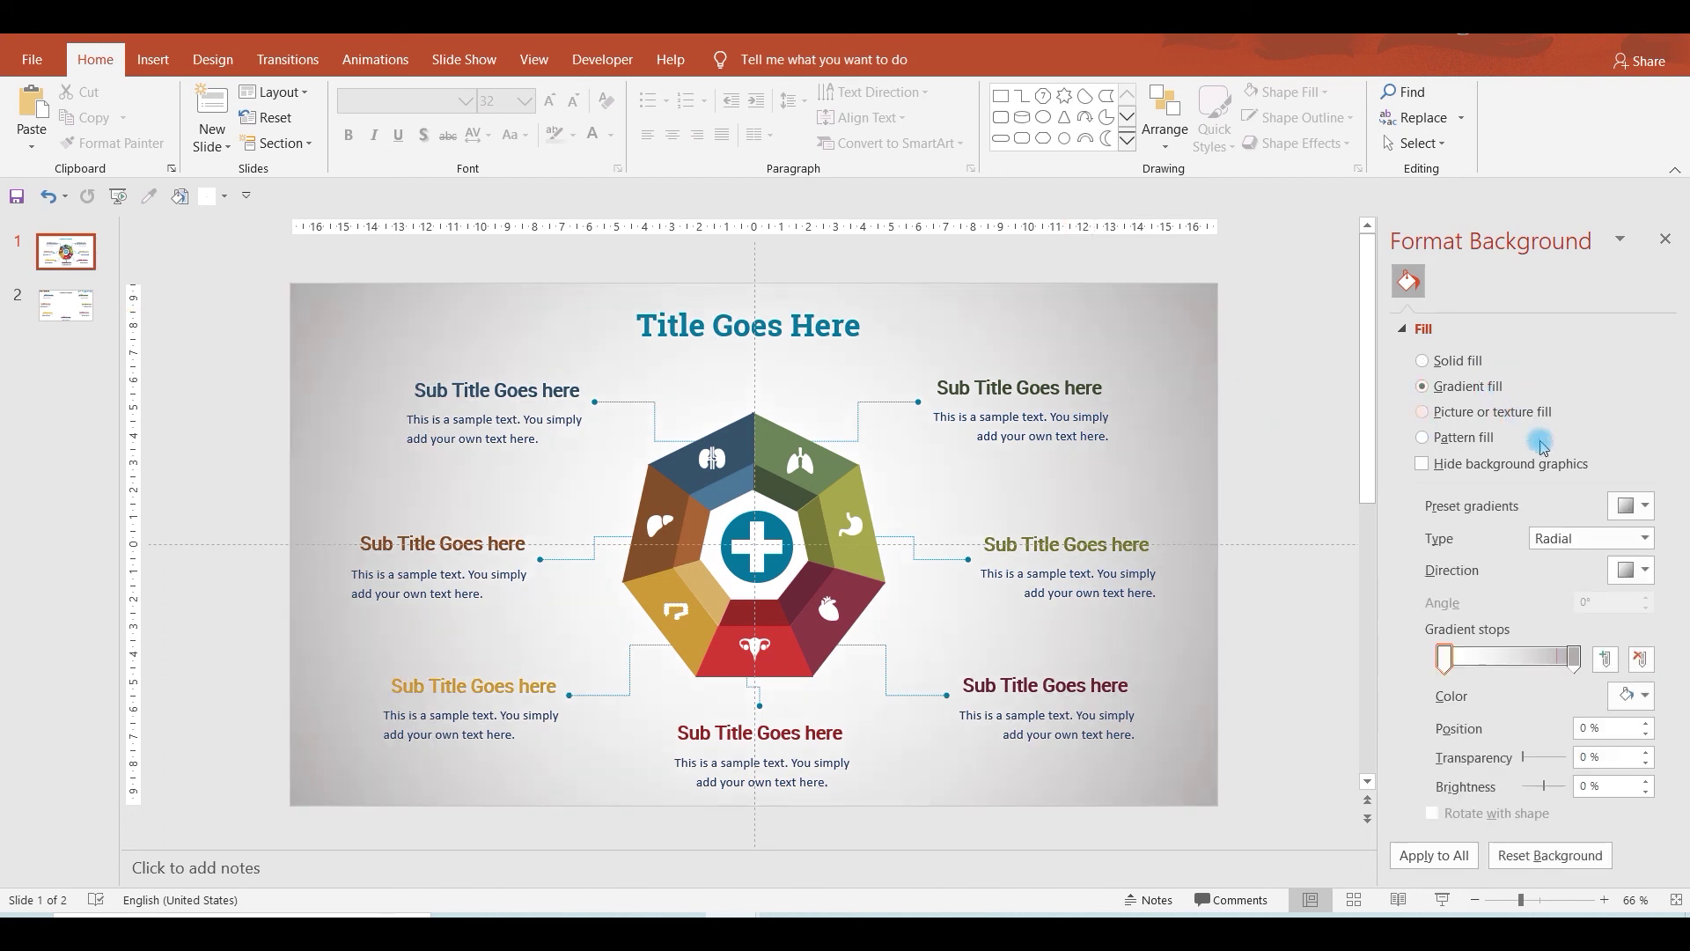
left_click(1663, 240)
left_click(531, 62)
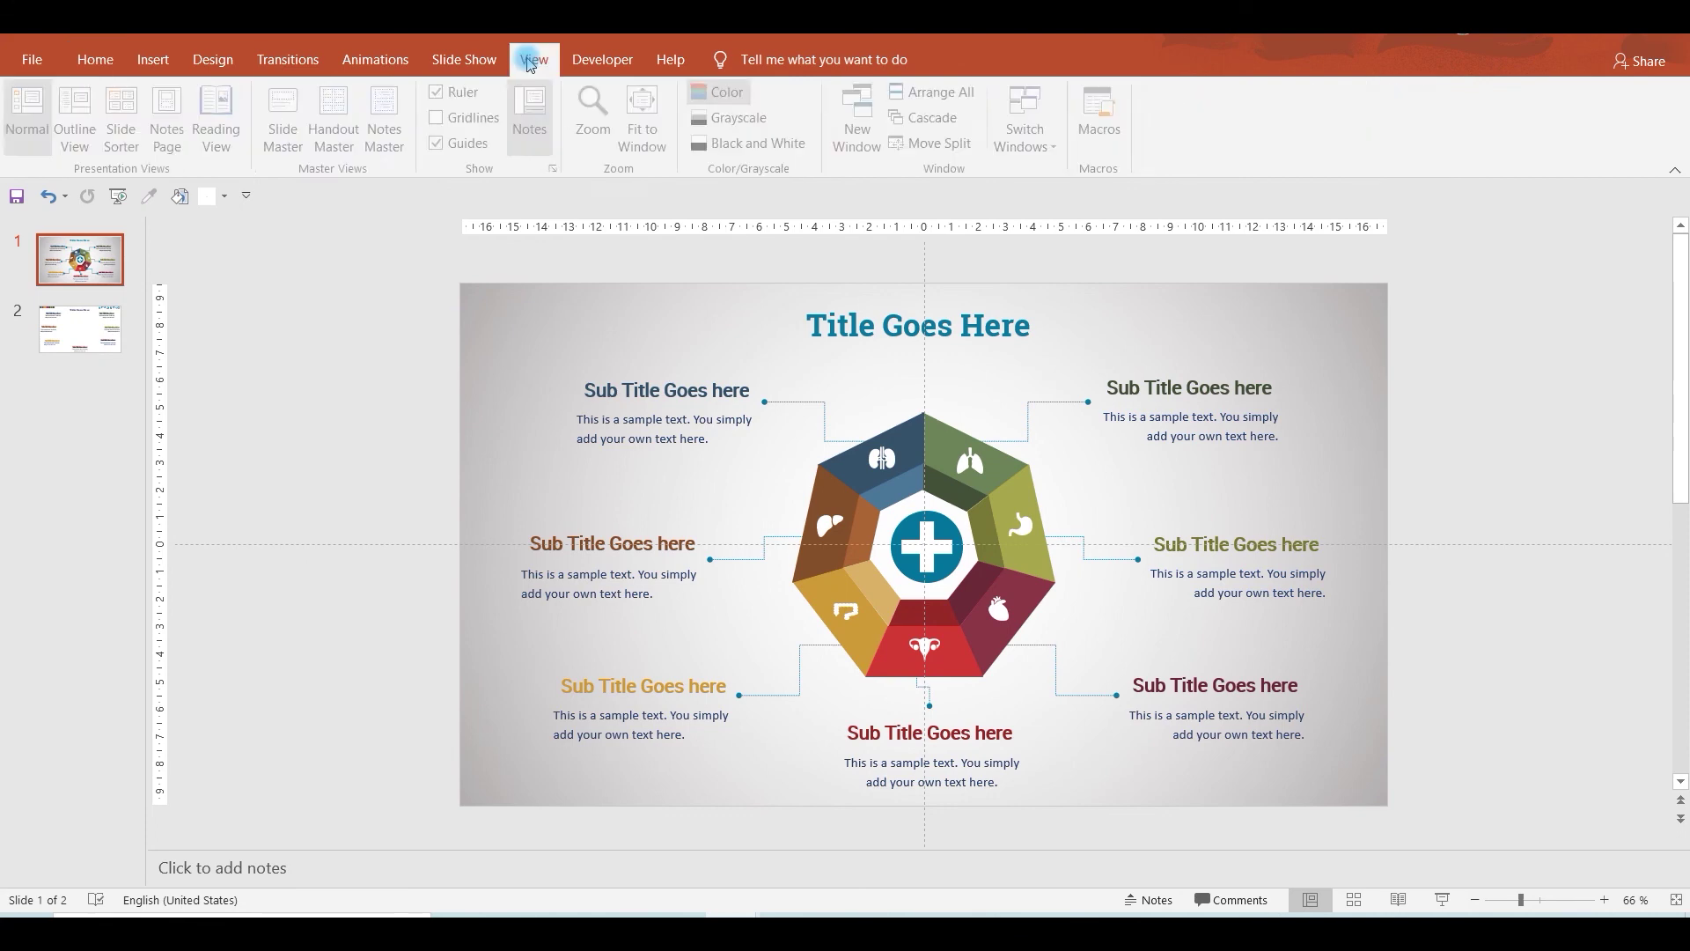
Switch off Guides, then drag the cross icon to the exact centre of the teal circle.
left_click(442, 143)
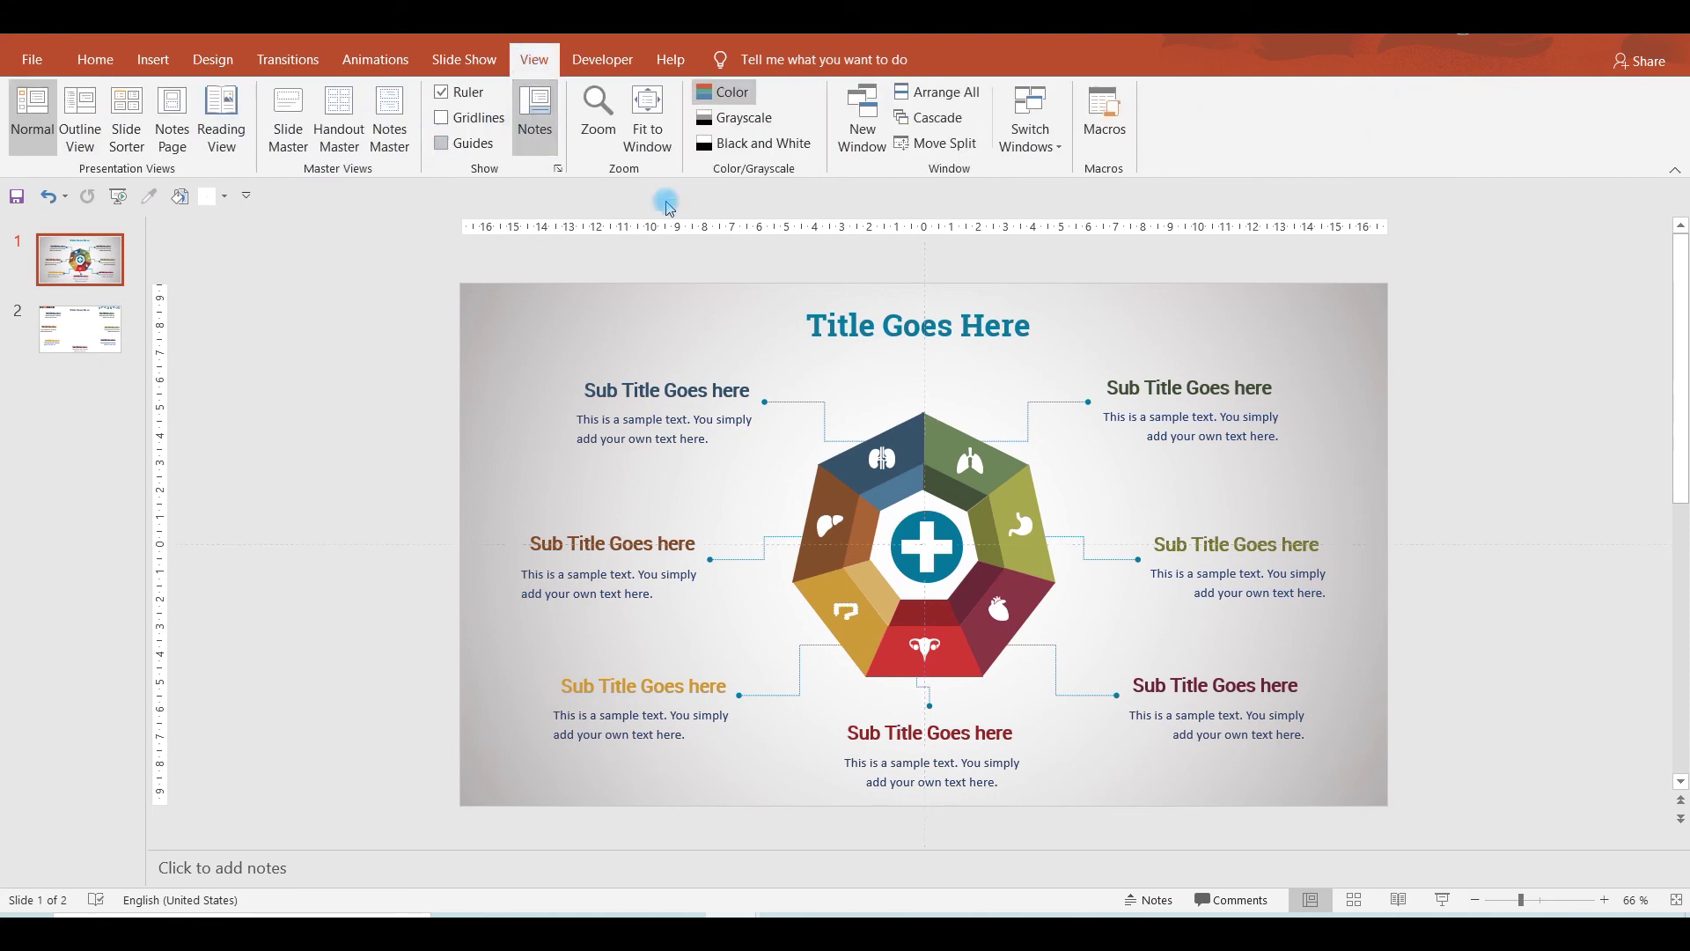
scroll(1516, 357, "up", 1, "ctrl")
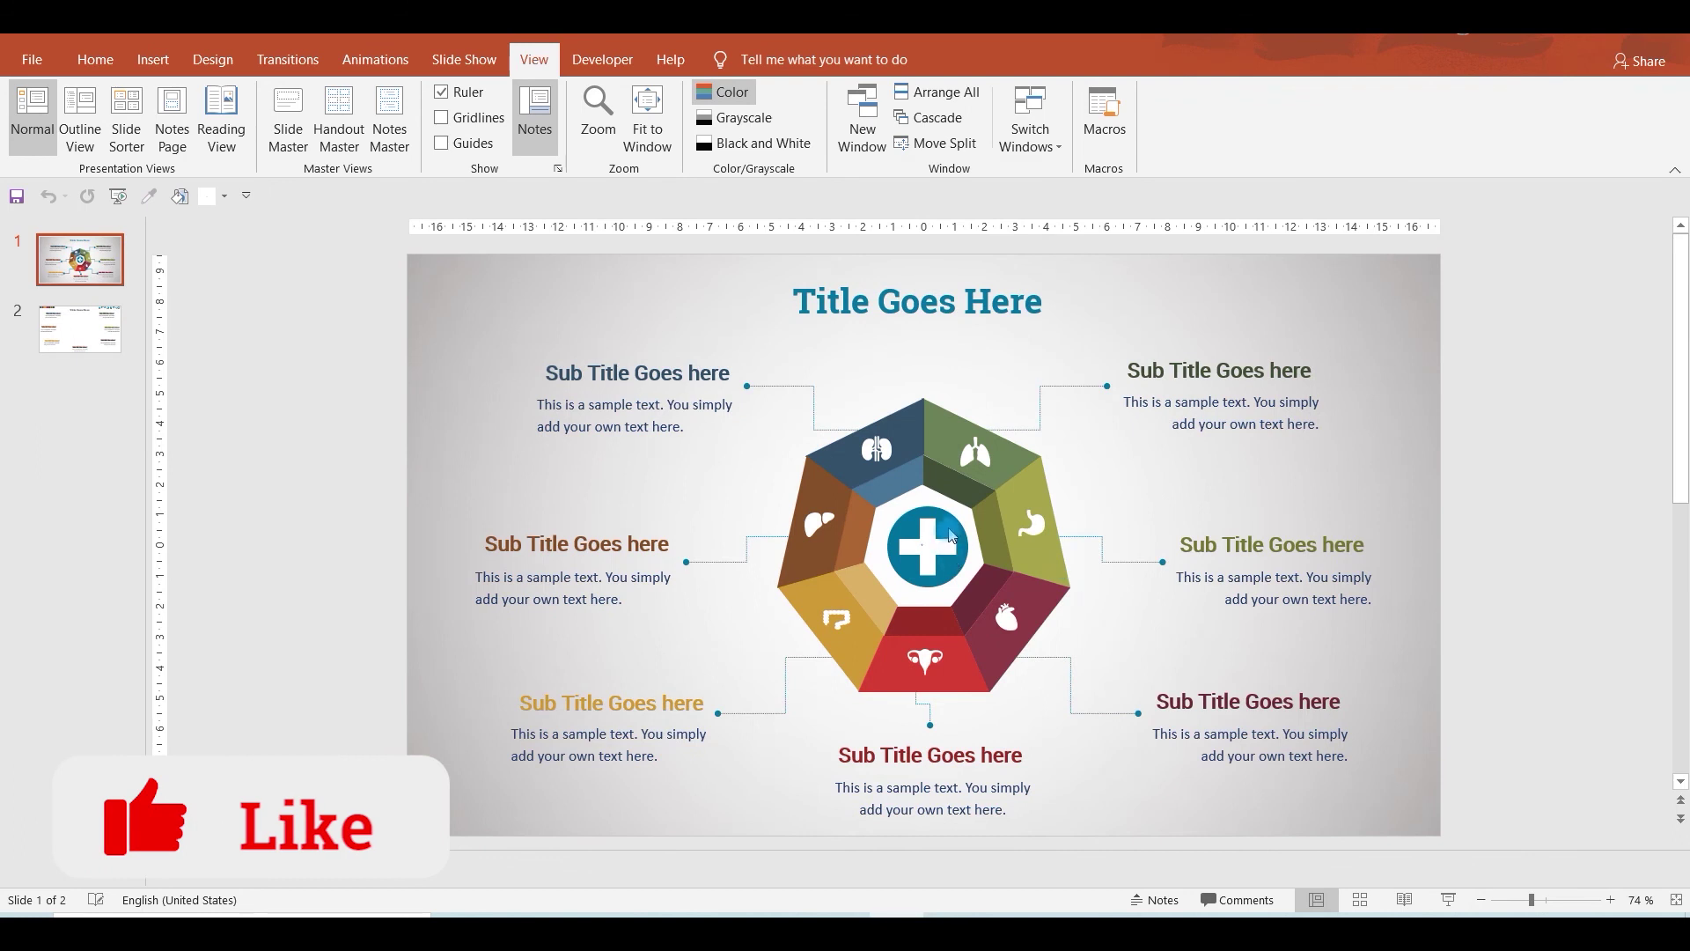
left_click_drag(940, 533, 937, 528)
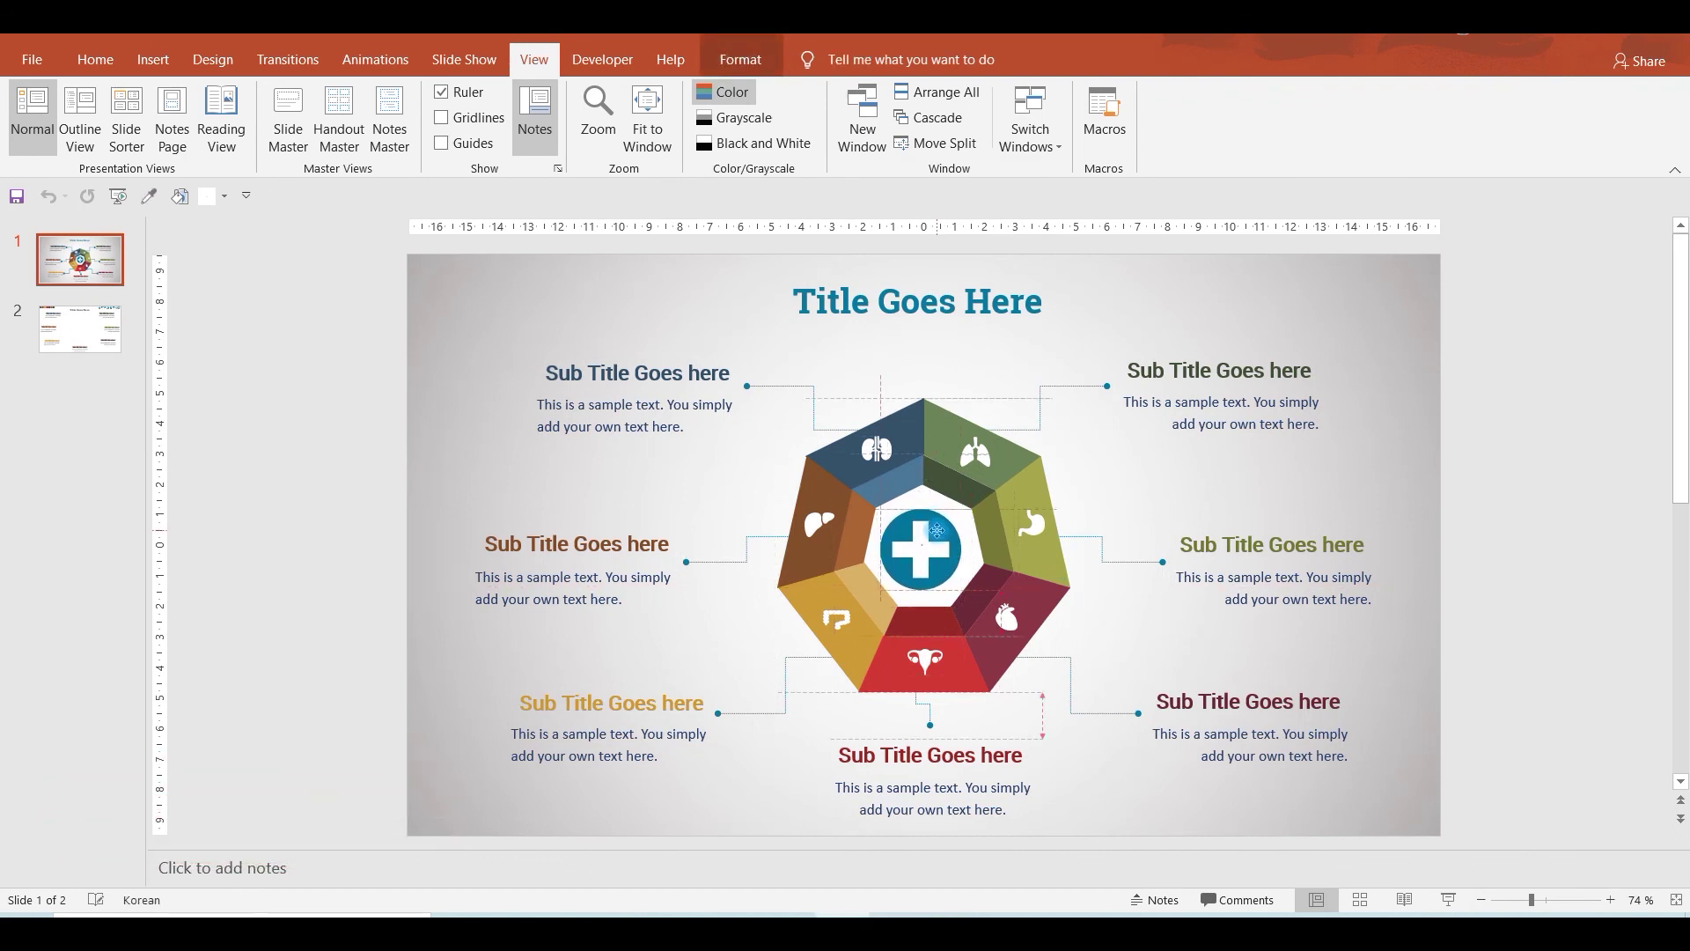
left_click_drag(937, 529, 921, 543)
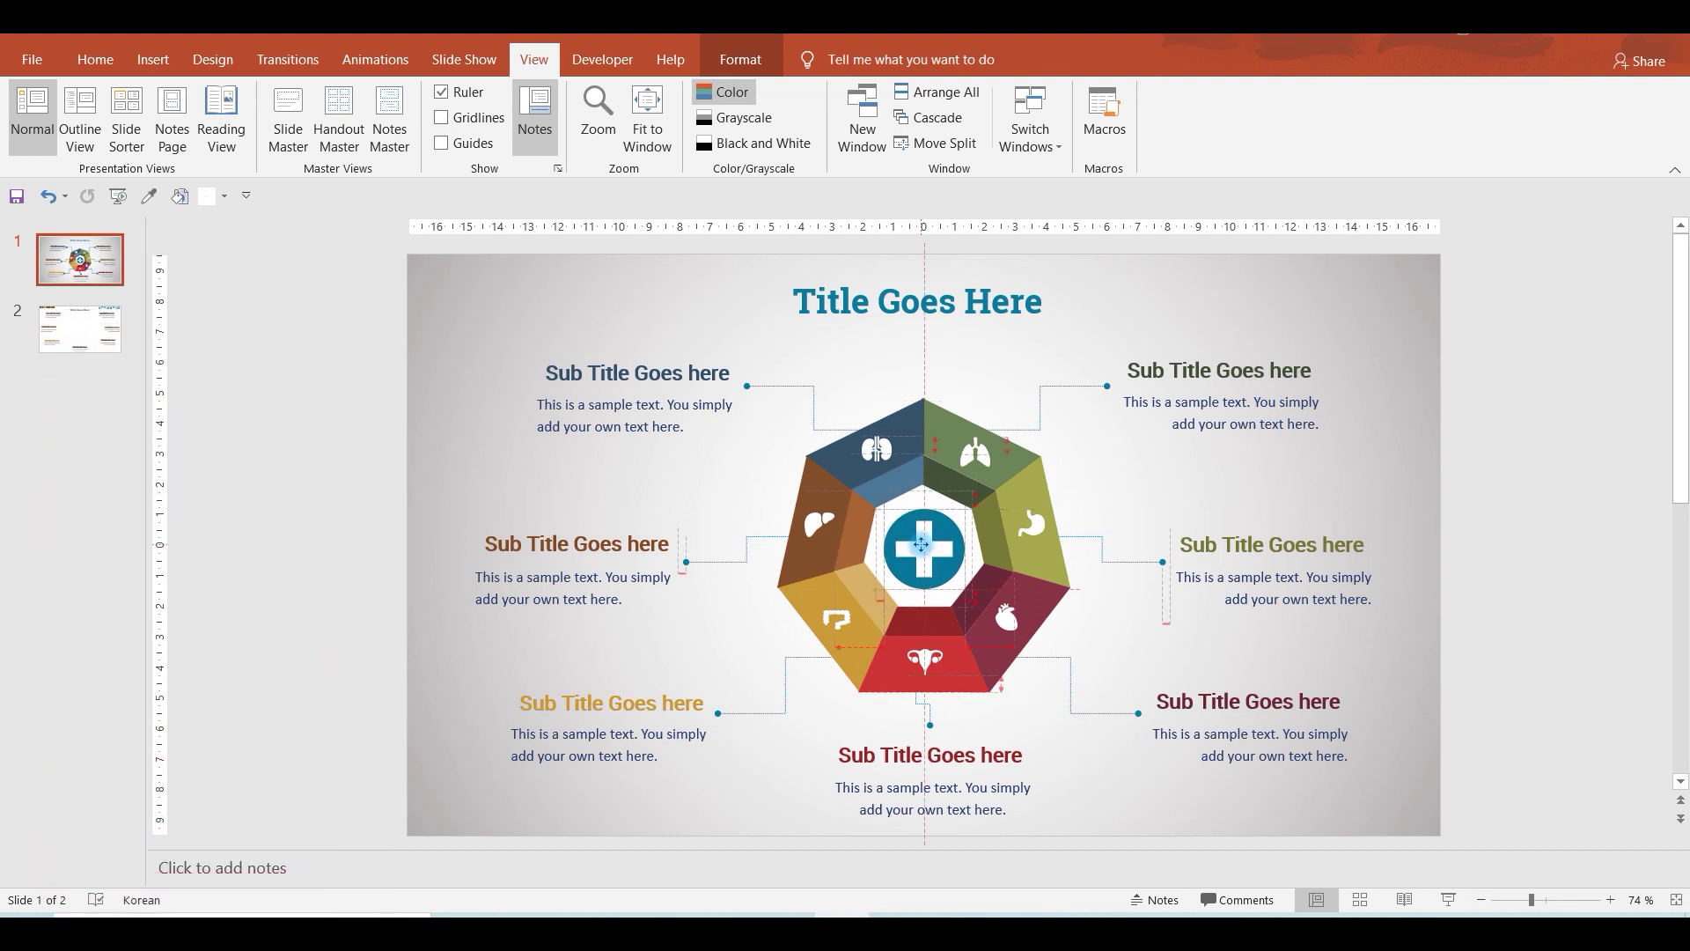
left_click_drag(921, 543, 921, 543)
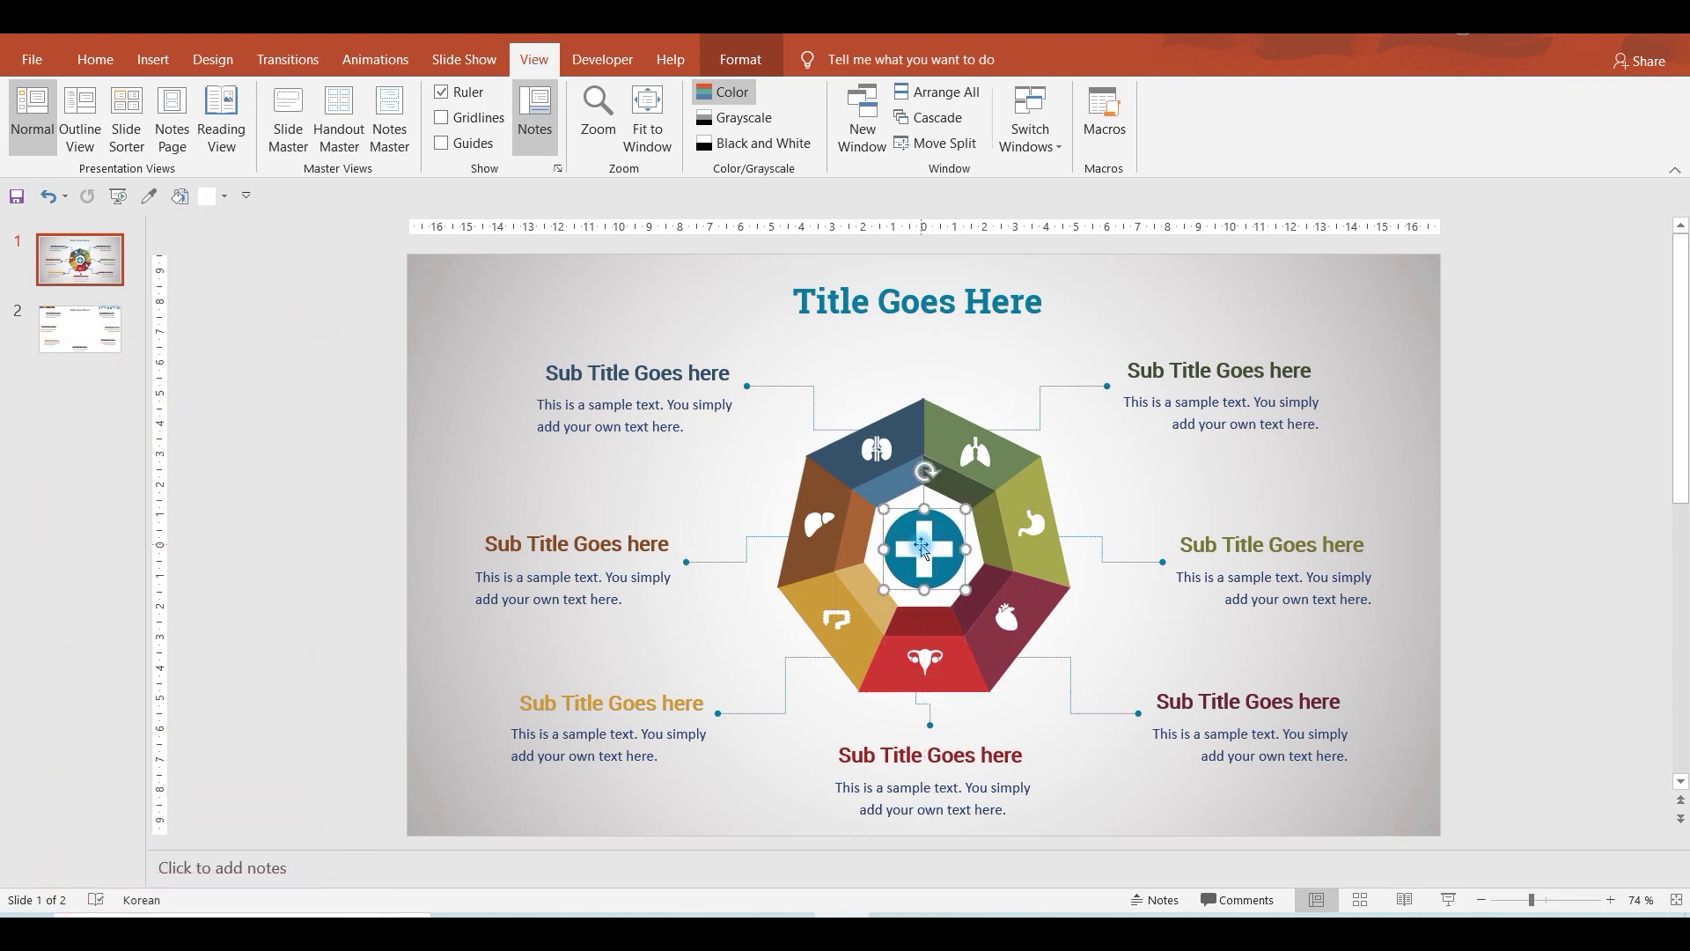
left_click(1444, 478)
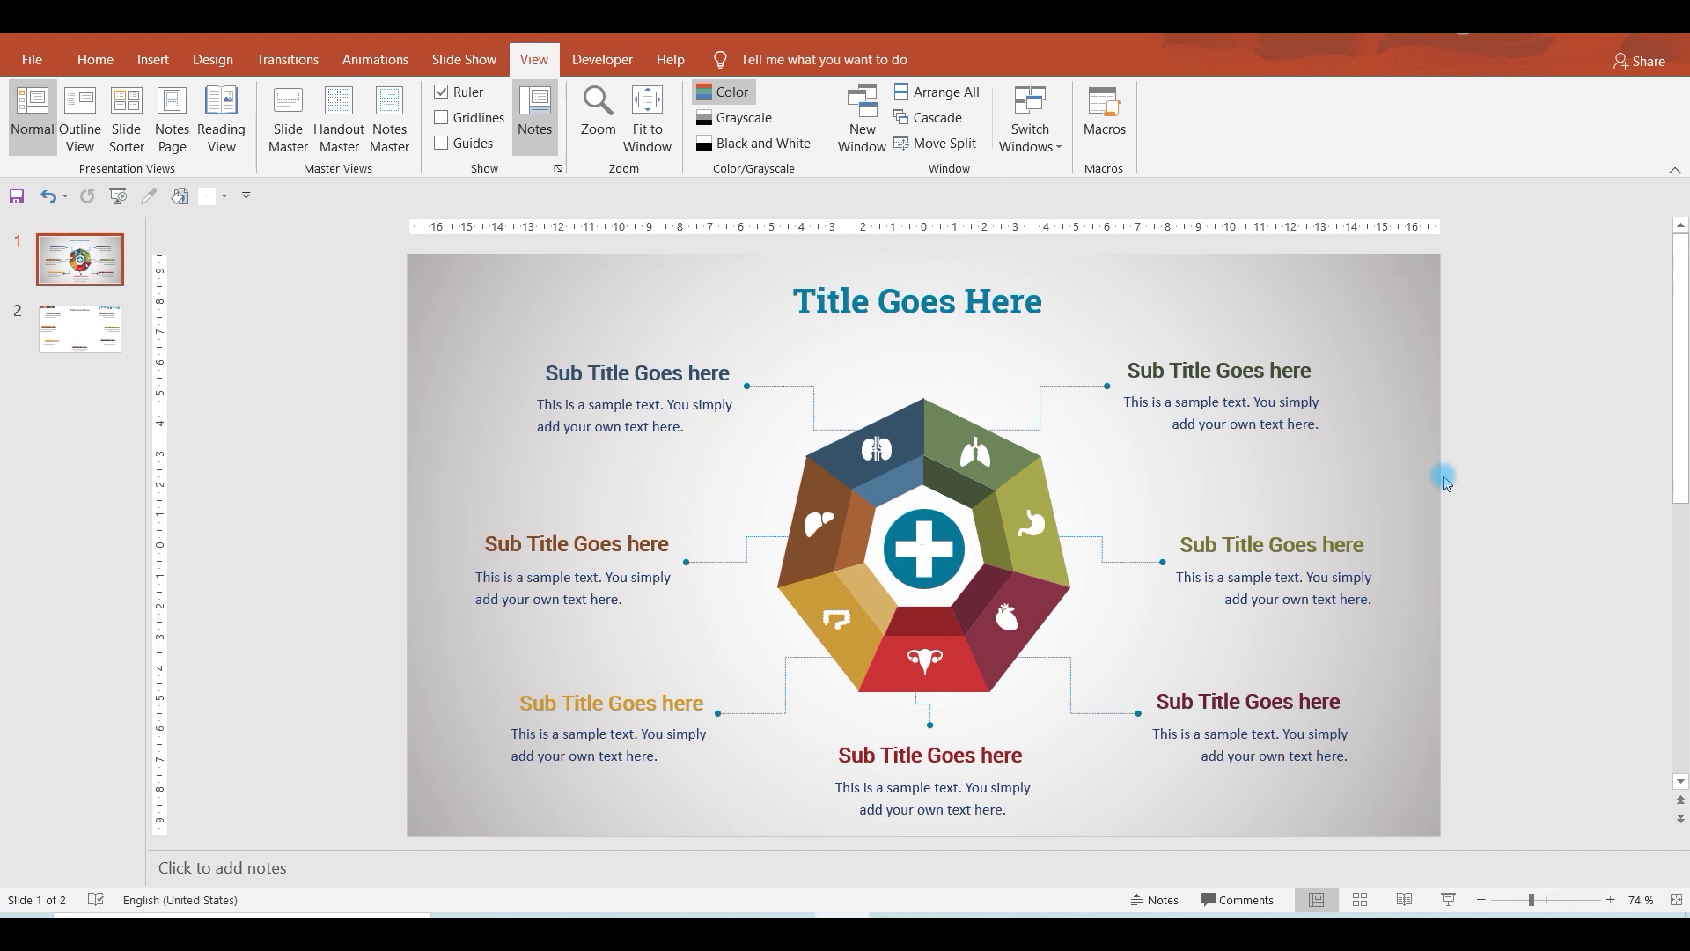